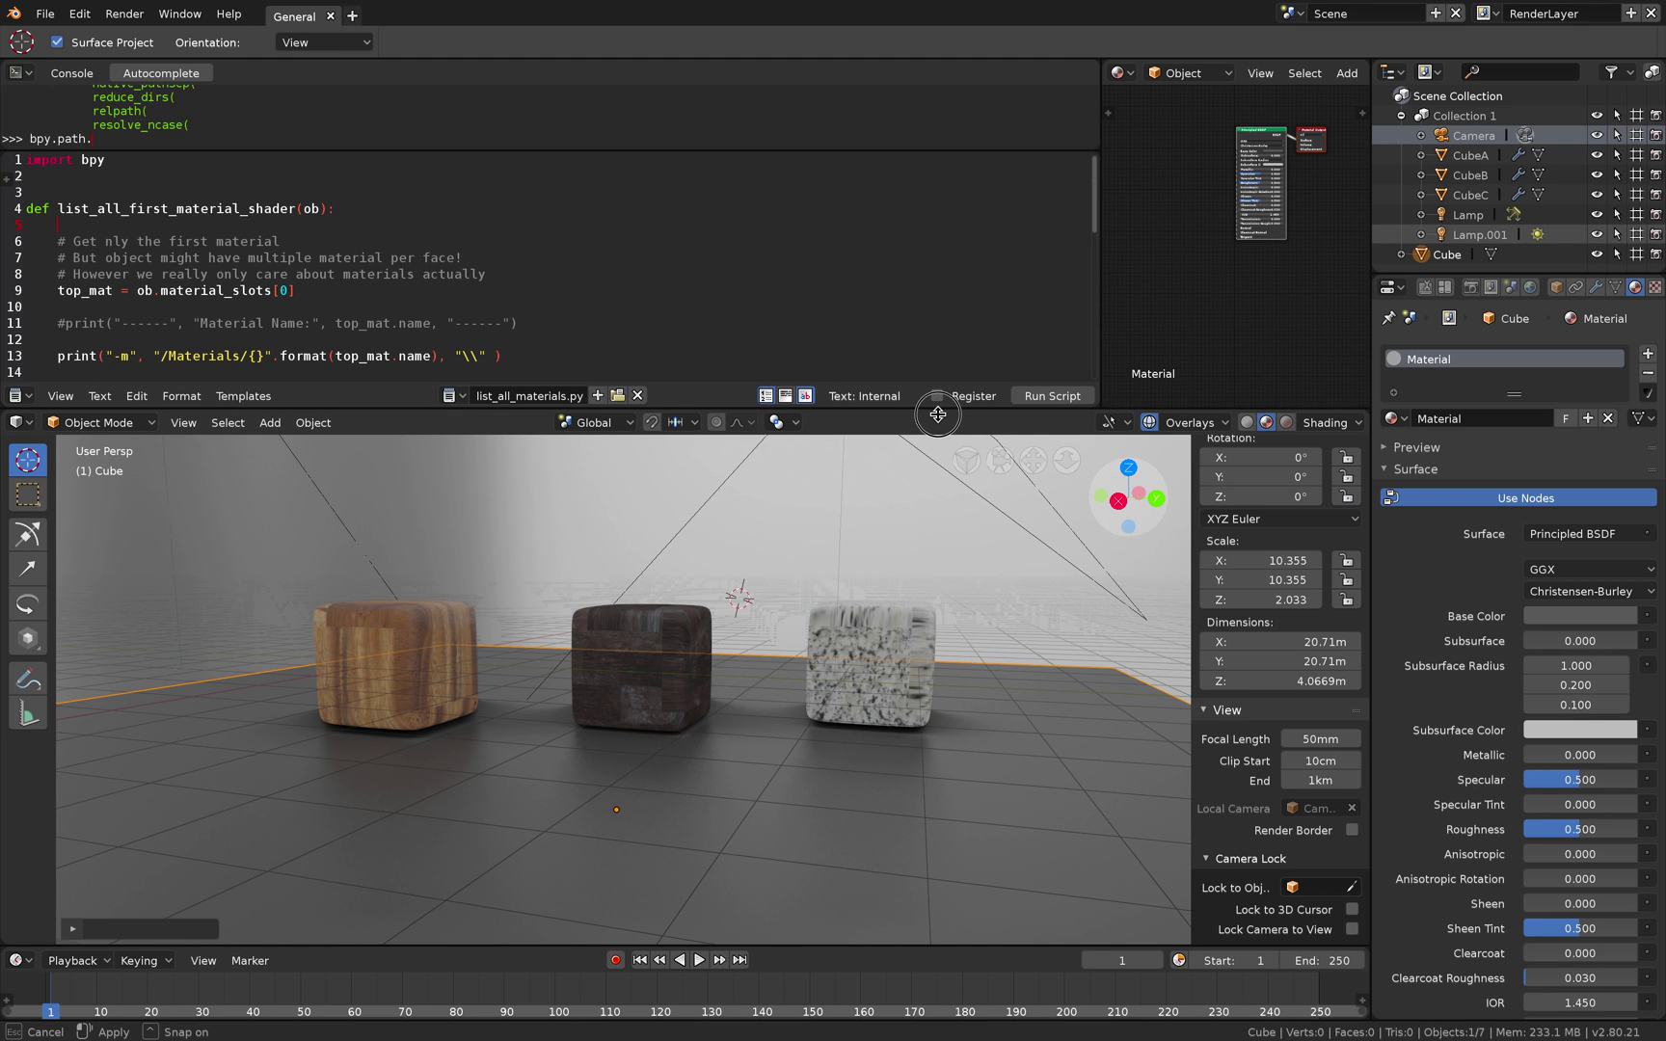
# Enlarge the script editor area and look through the list_all_materials.py script
pyautogui.moveTo(931, 411); pyautogui.dragTo(931, 495)
pyautogui.scroll(-7, 847, 412)
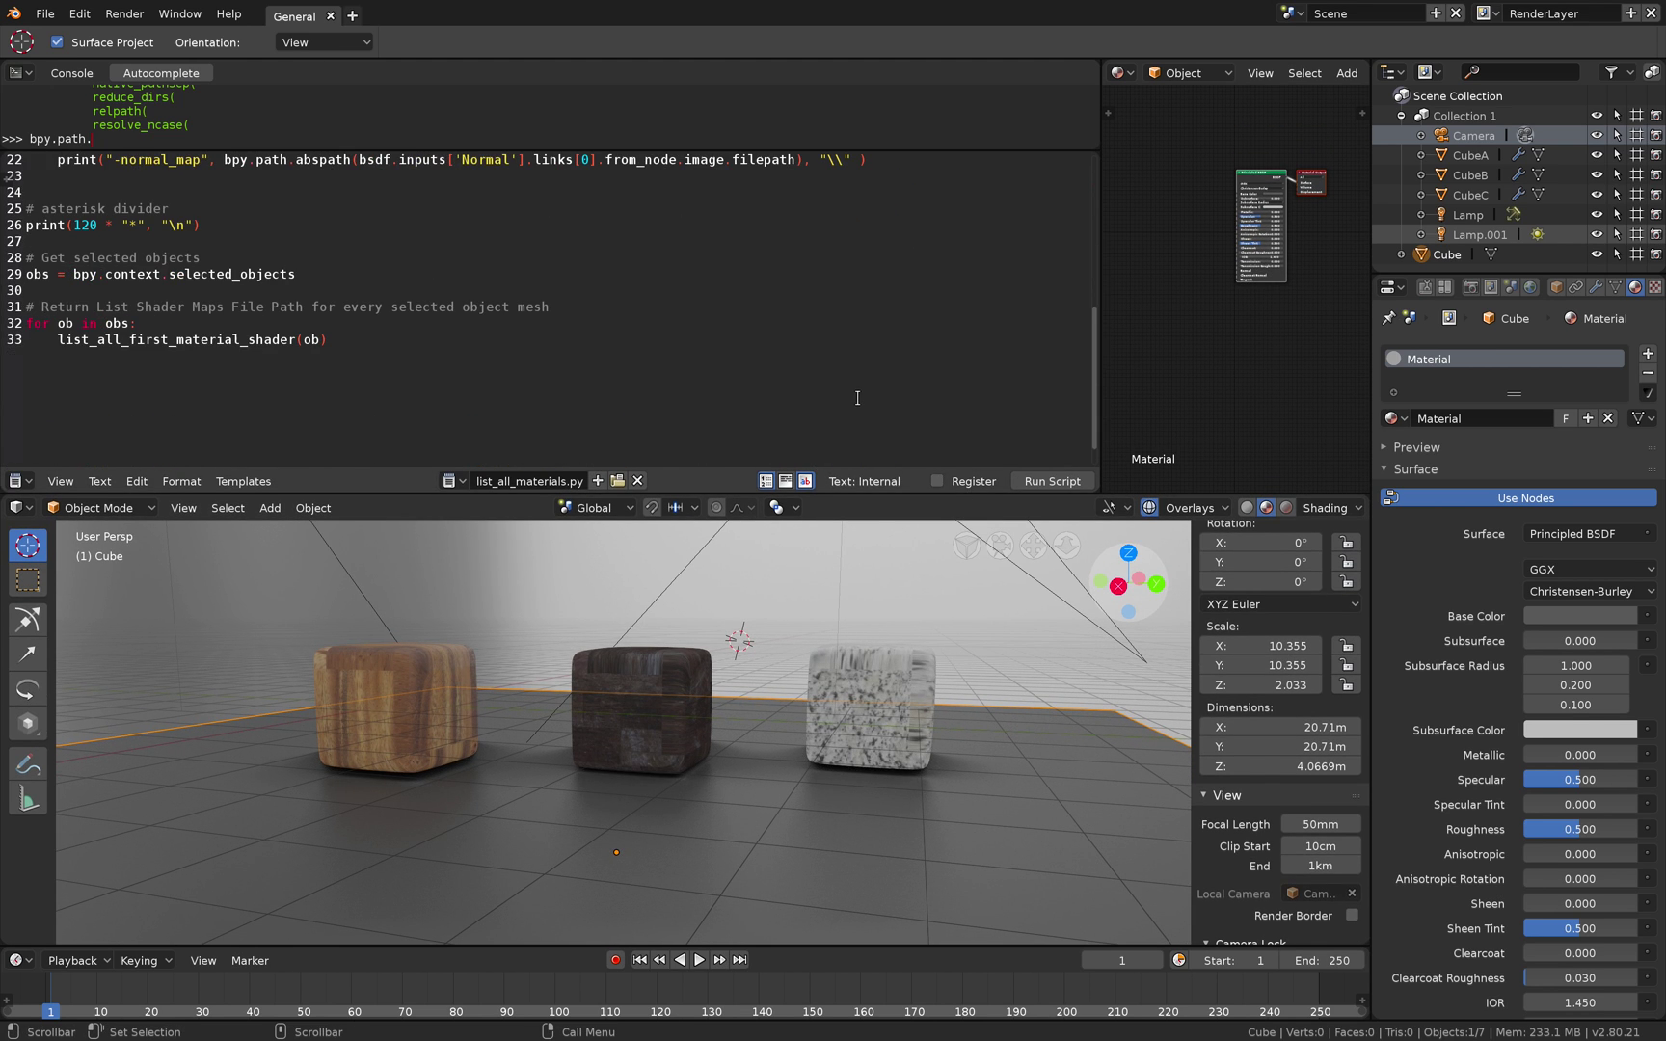
pyautogui.scroll(2, 868, 661)
pyautogui.scroll(7, 870, 428)
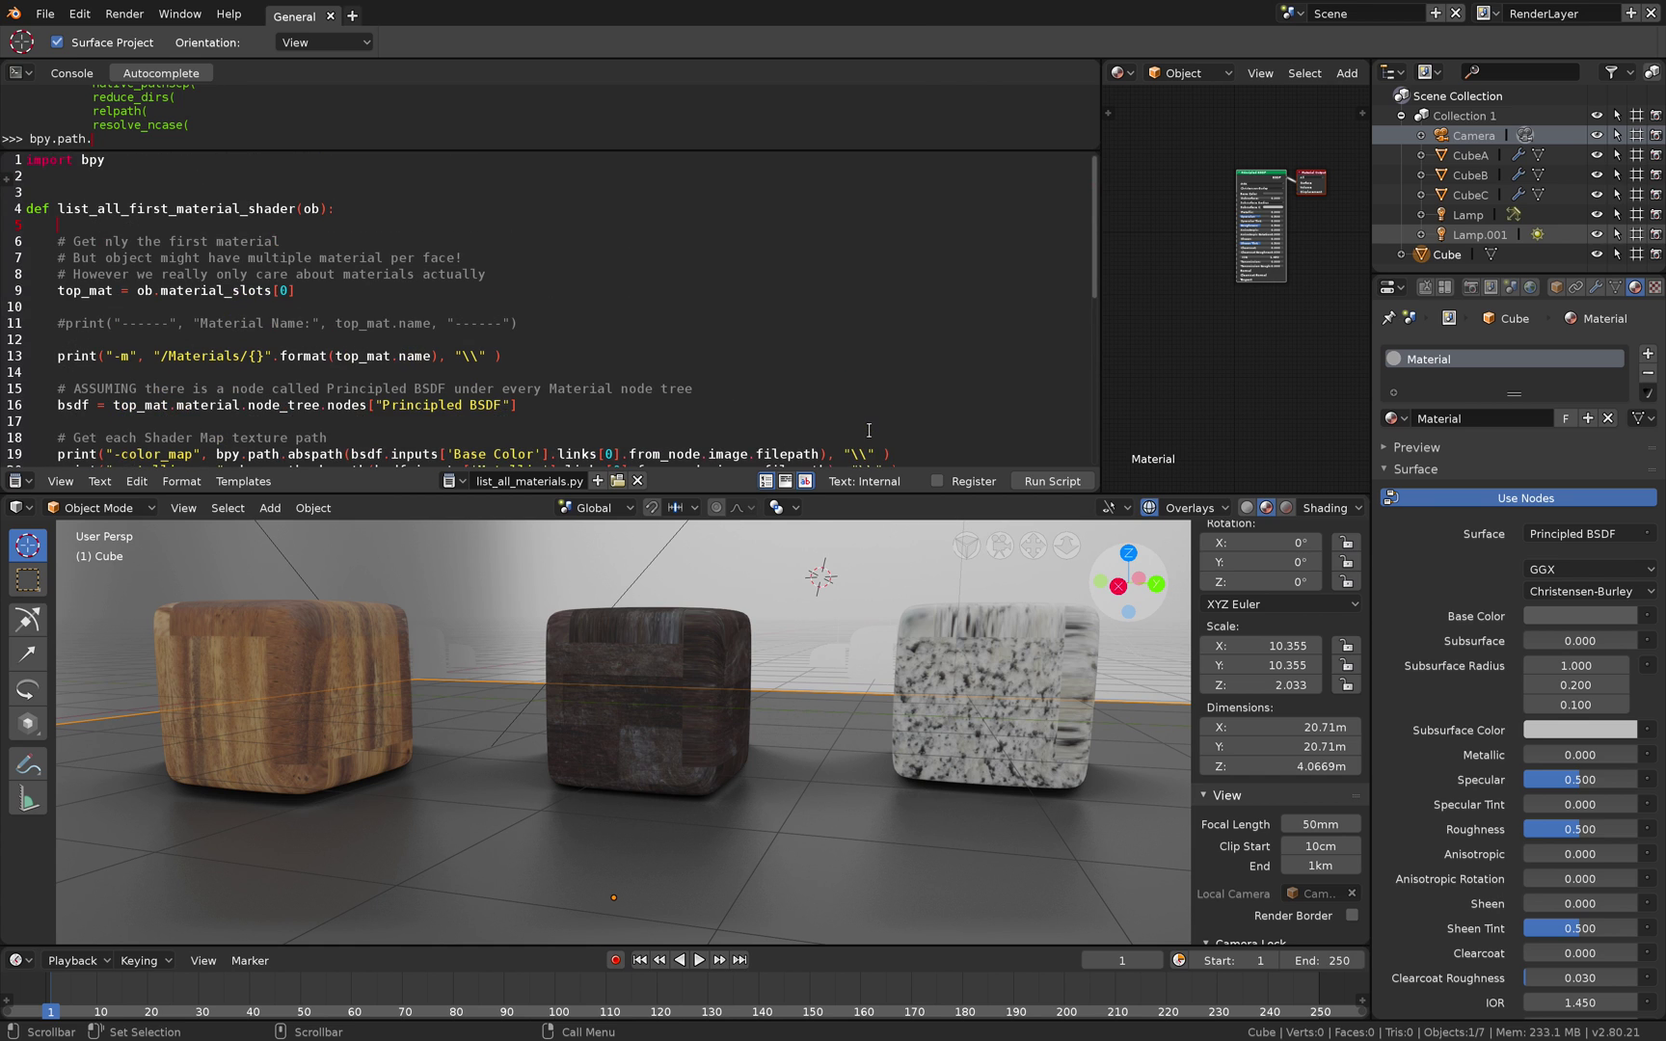
pyautogui.scroll(-3, 893, 617)
# Select the granite cube and review the script lines that print each shader map's file path
pyautogui.rightClick(847, 685)
pyautogui.moveTo(846, 683); pyautogui.dragTo(707, 670, button='middle')
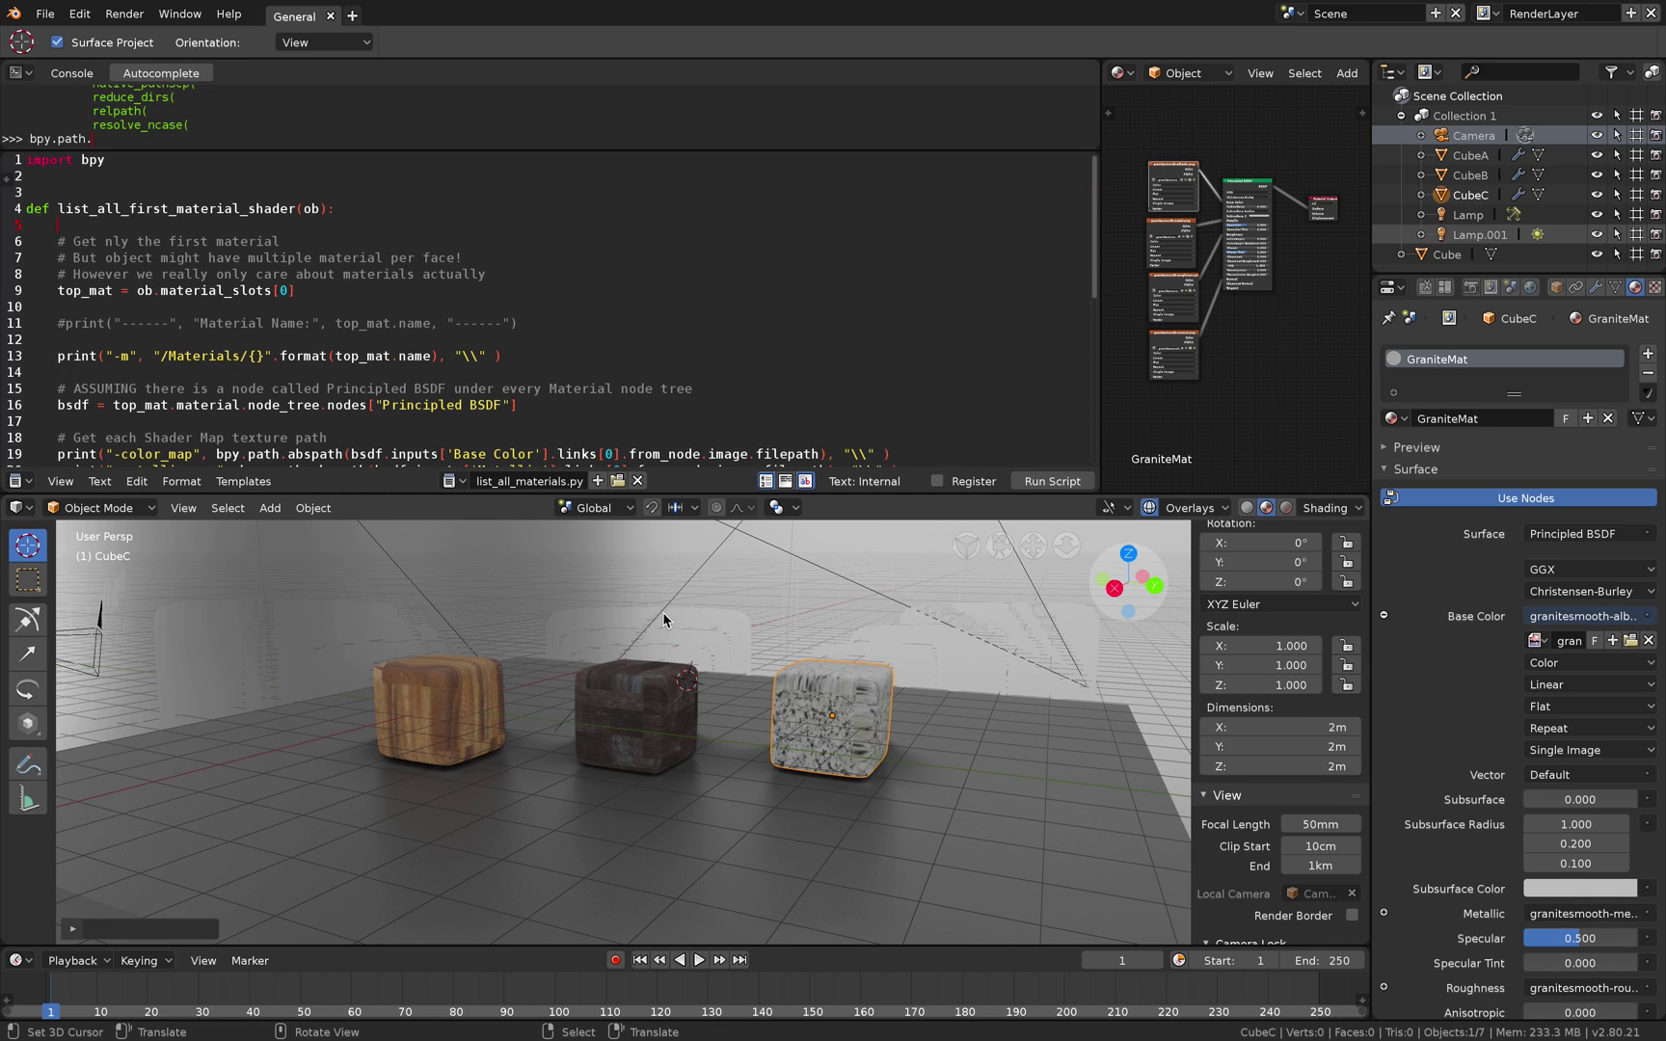
pyautogui.moveTo(1093, 253); pyautogui.dragTo(1055, 201)
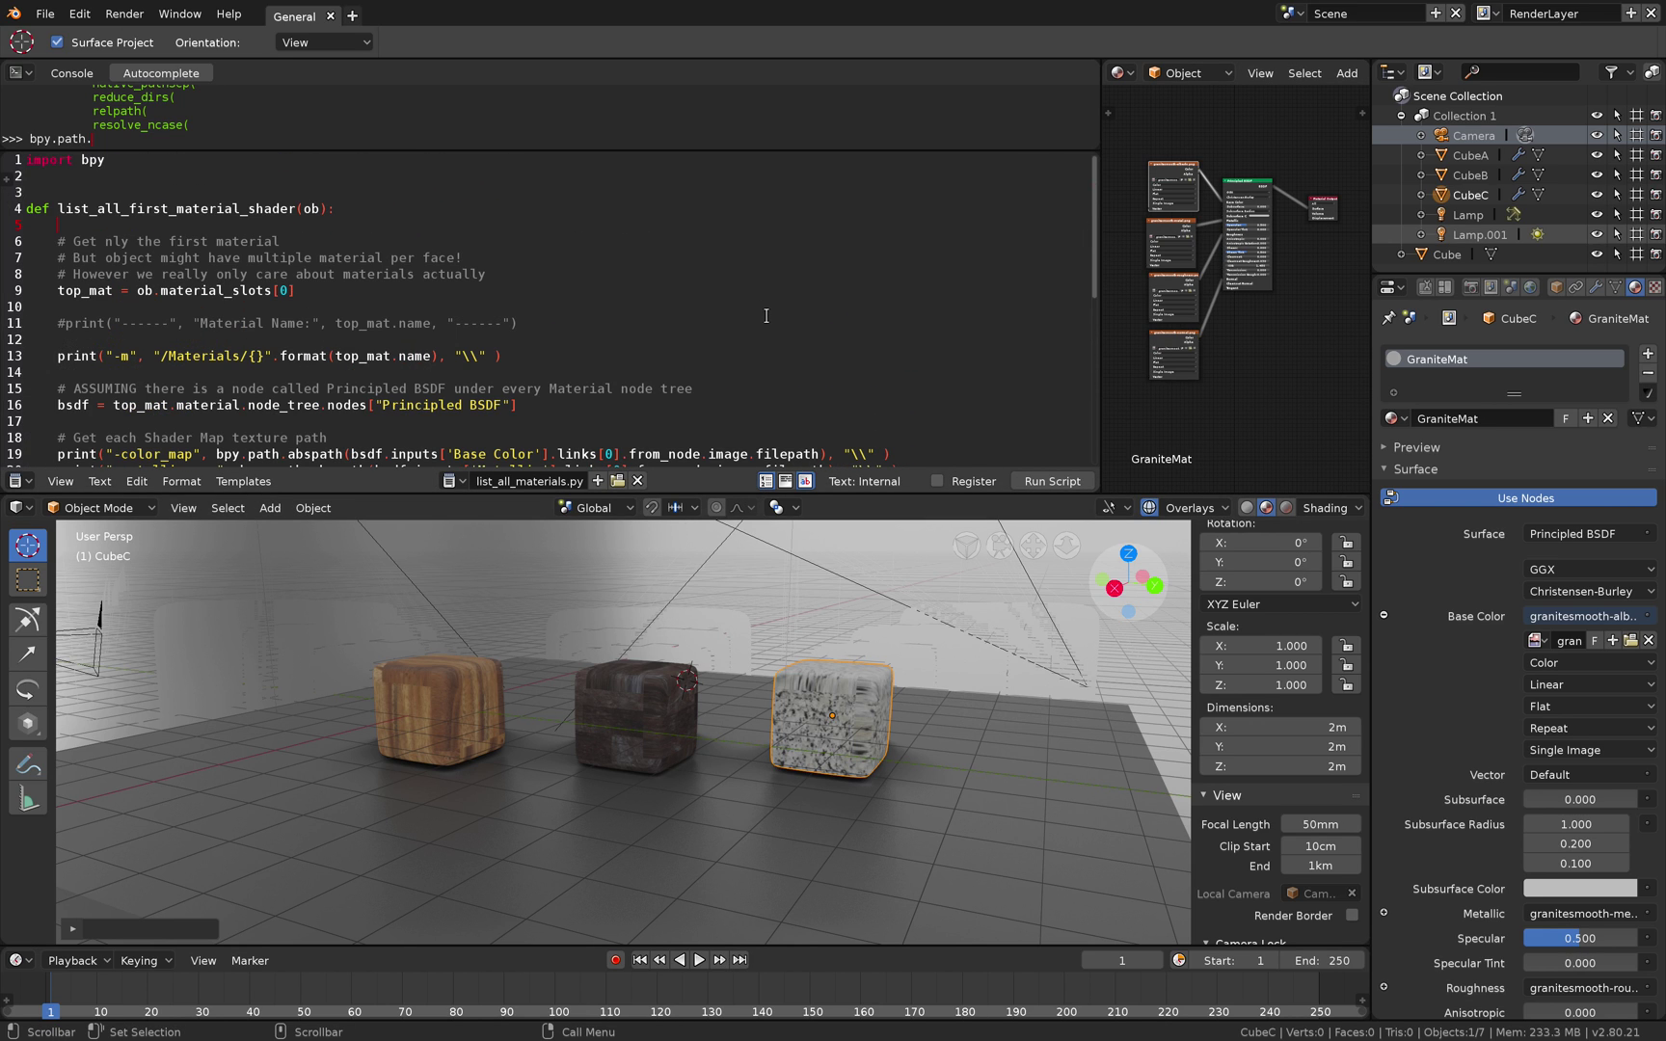
pyautogui.scroll(-5, 838, 313)
pyautogui.scroll(5, 838, 290)
pyautogui.scroll(-6, 838, 276)
# Select the wood, dark plastic and granite cubes together and run the list_all_materials.py script on them
pyautogui.moveTo(814, 655); pyautogui.dragTo(767, 670, button='middle')
pyautogui.rightClick(474, 674)
pyautogui.keyDown('shift'); pyautogui.click(636, 694); pyautogui.keyUp('shift')
pyautogui.keyDown('shift'); pyautogui.click(837, 718); pyautogui.keyUp('shift')
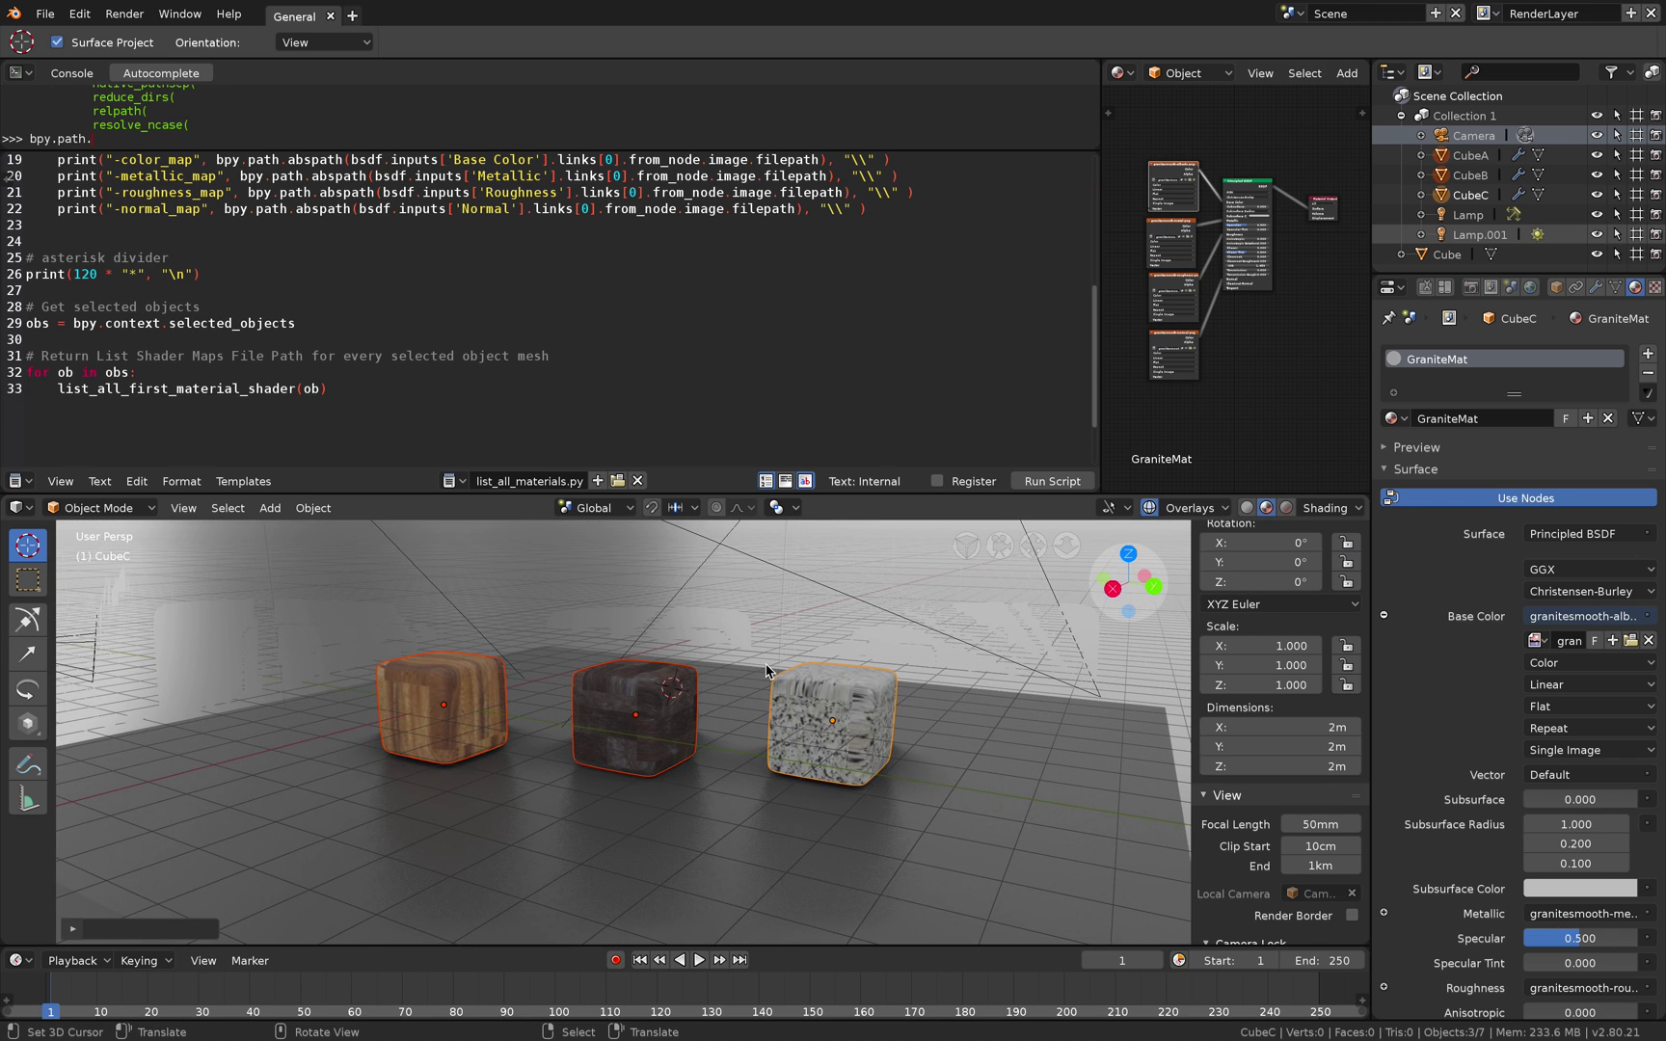
pyautogui.click(1052, 481)
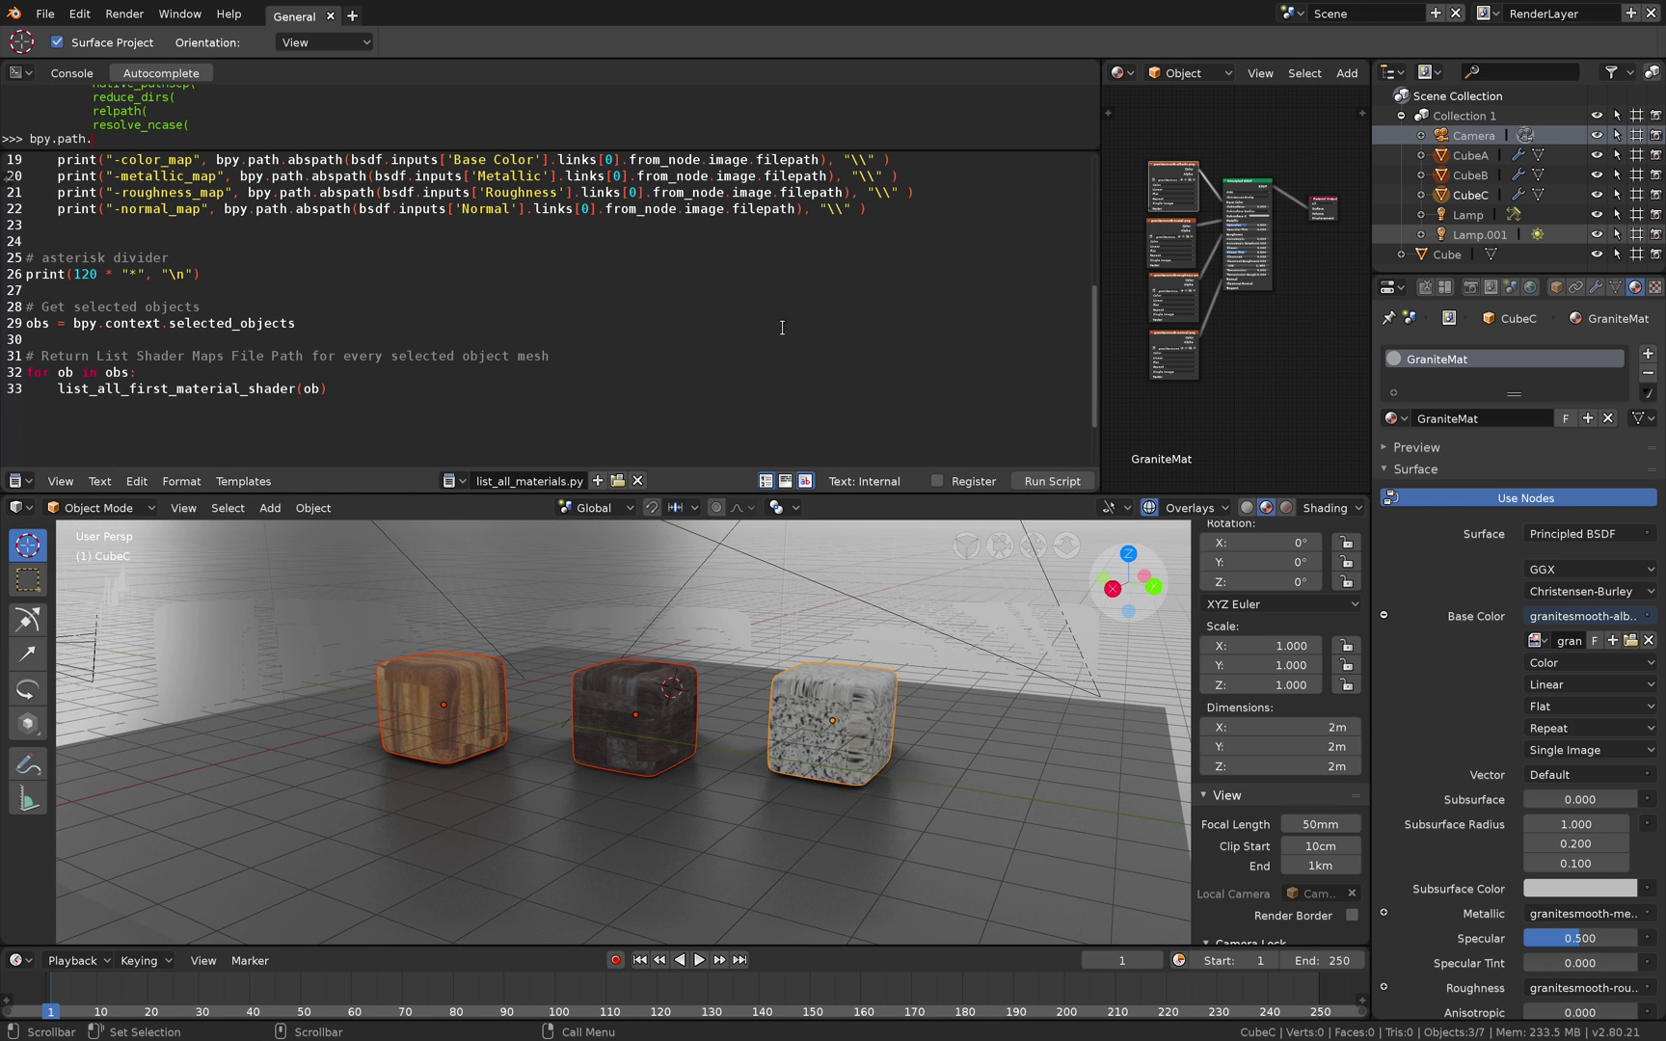
# Switch to Terminal, enlarge its window and select the latest material listing from WoodMat to the GraniteMat normal map
pyautogui.hotkey('ctrl', 'Left')
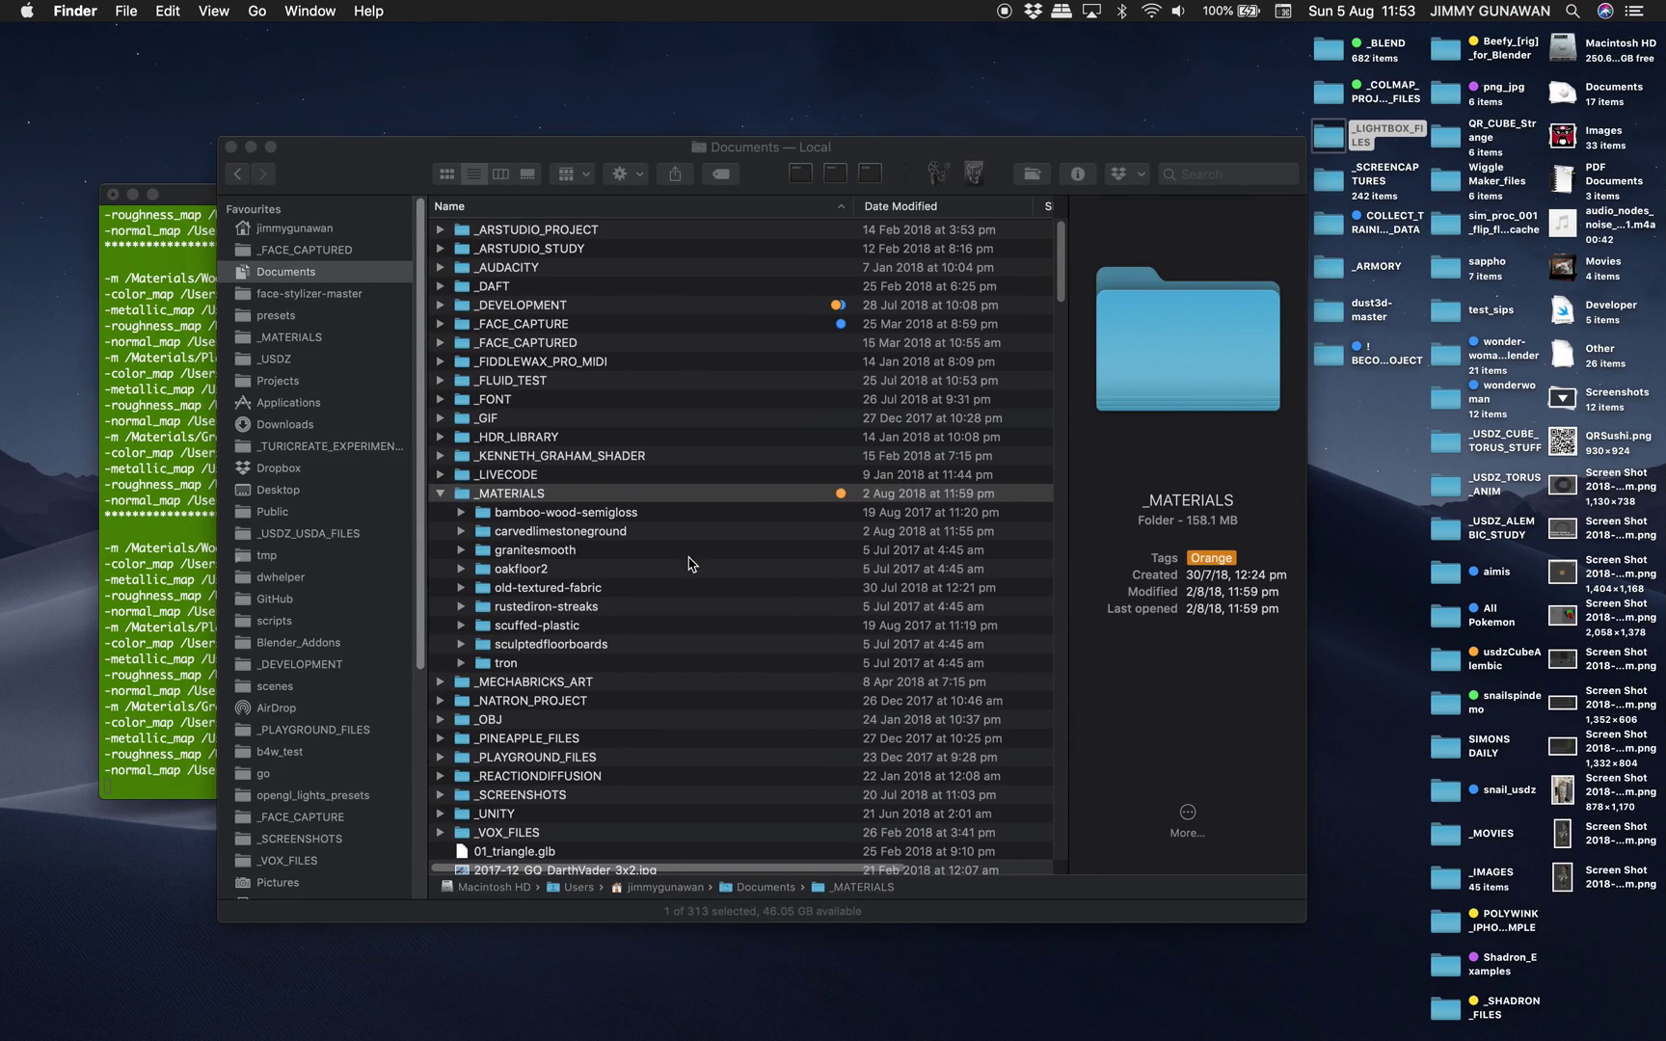
pyautogui.click(166, 395)
pyautogui.moveTo(301, 199); pyautogui.dragTo(302, 112)
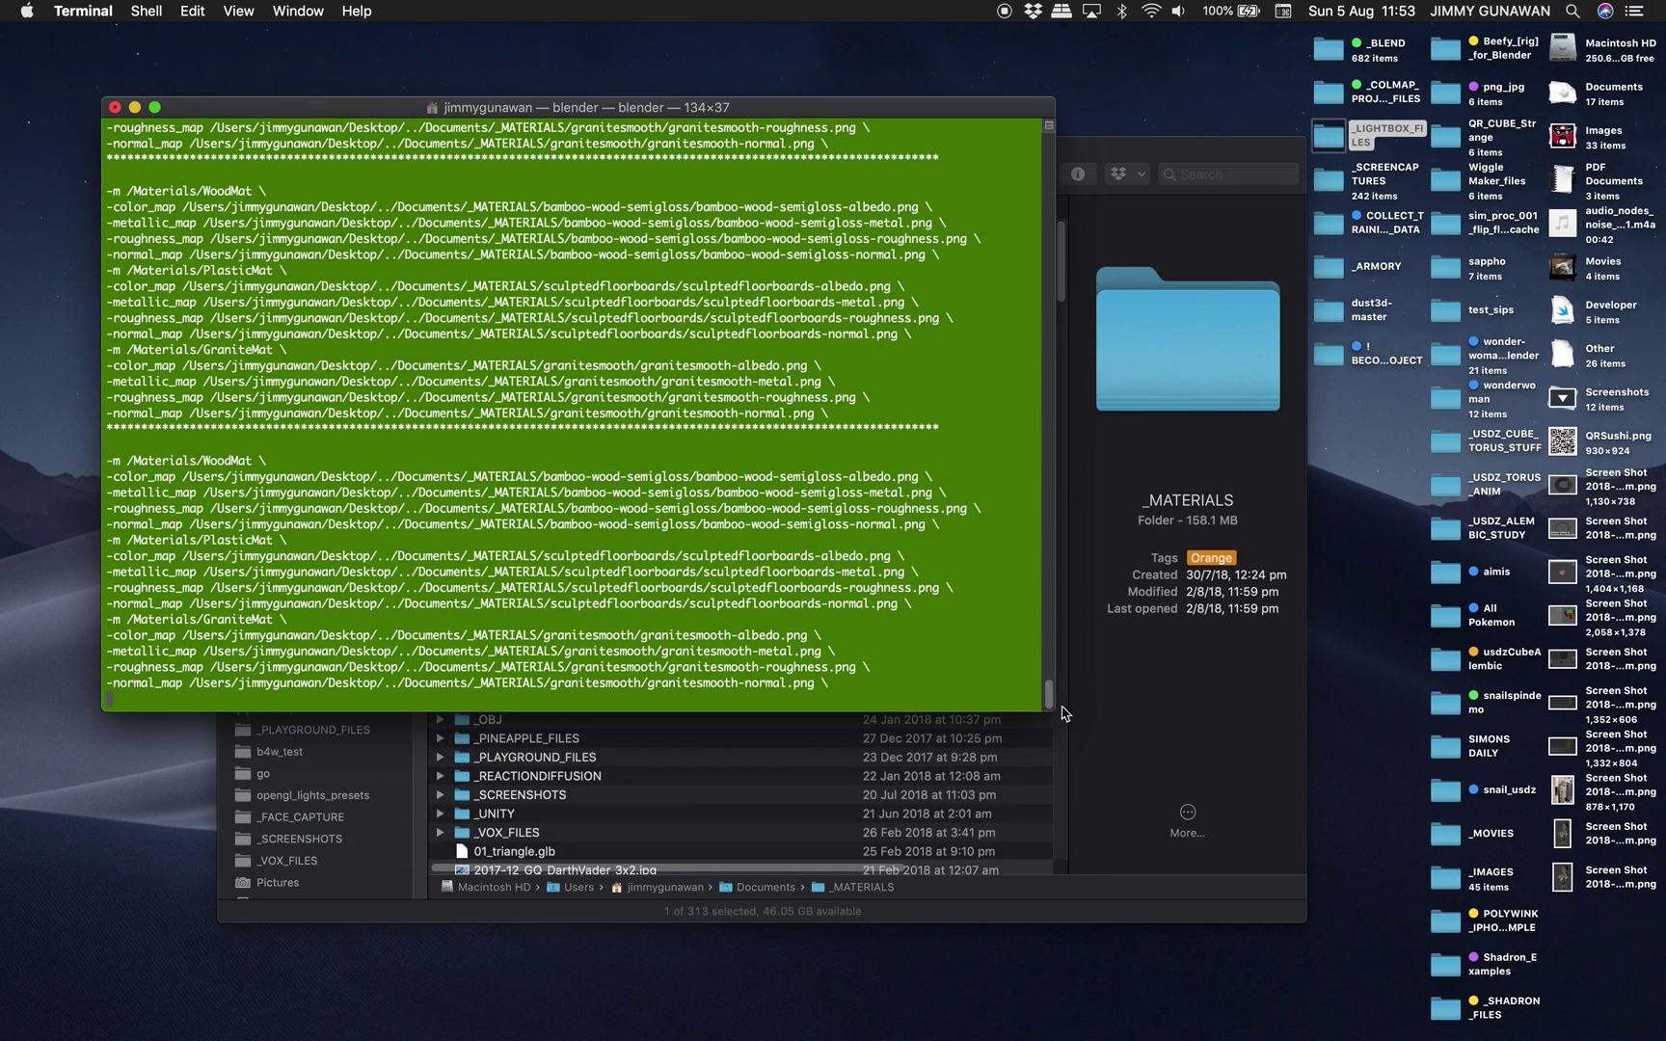
pyautogui.moveTo(1050, 711); pyautogui.dragTo(1173, 901)
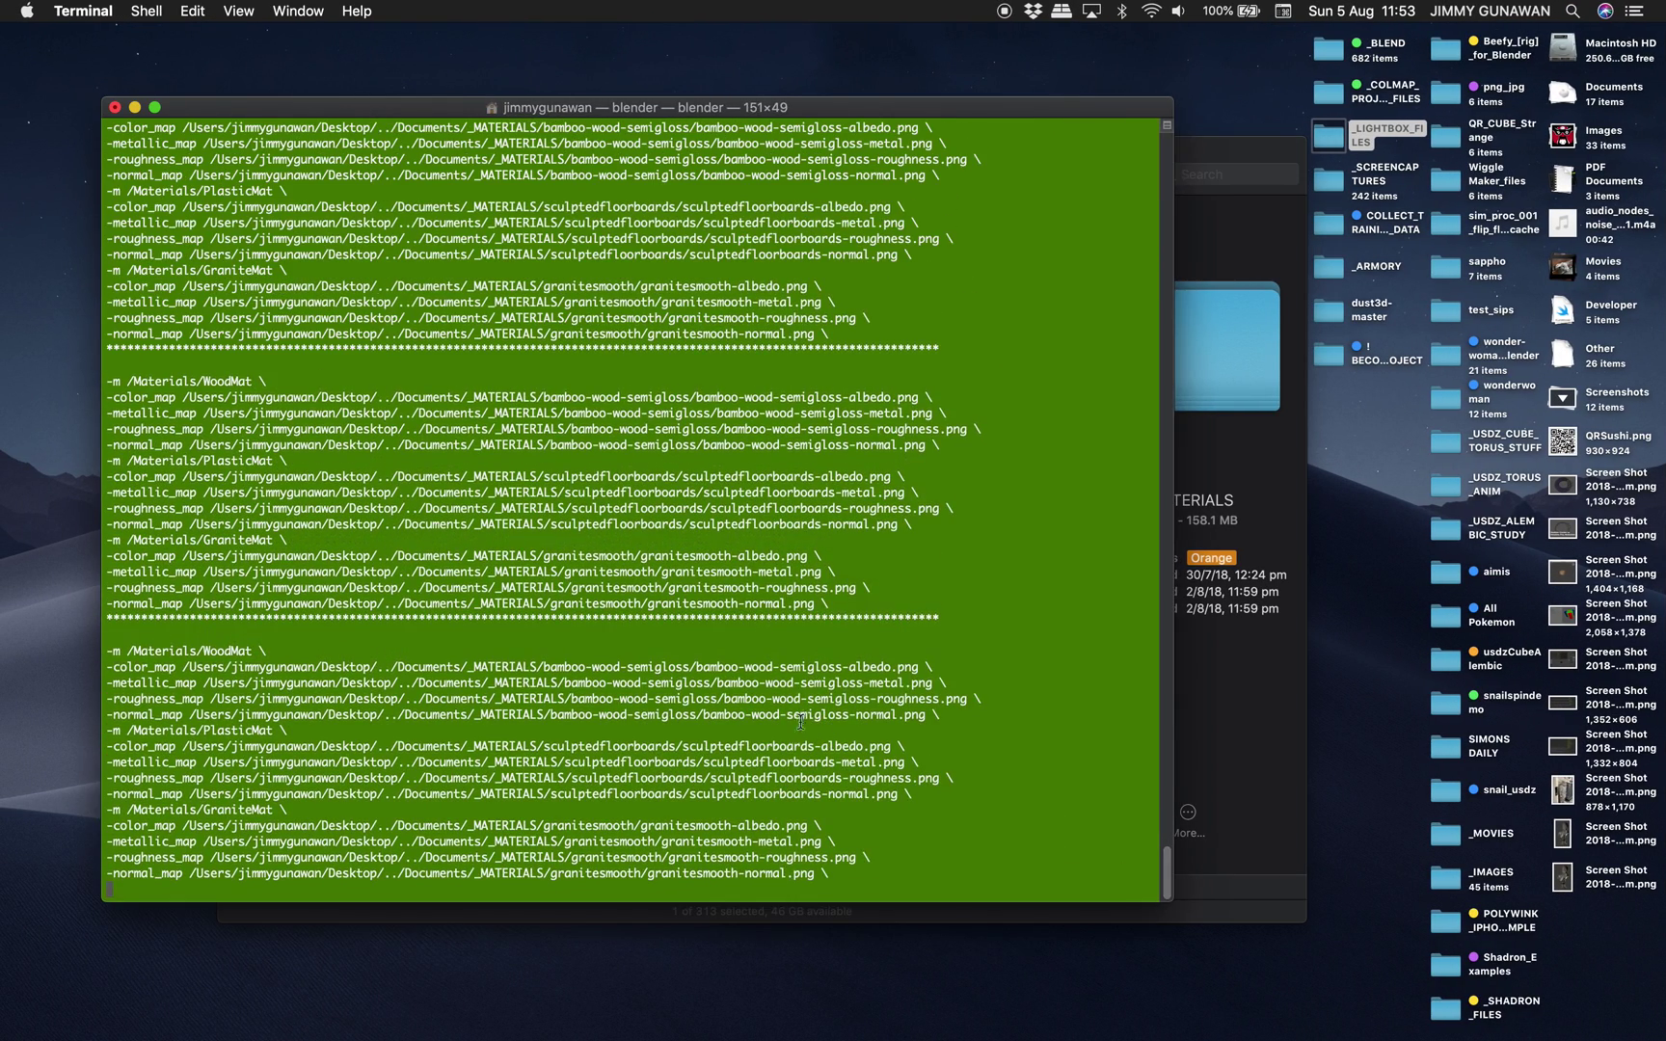
pyautogui.moveTo(829, 874); pyautogui.dragTo(110, 651)
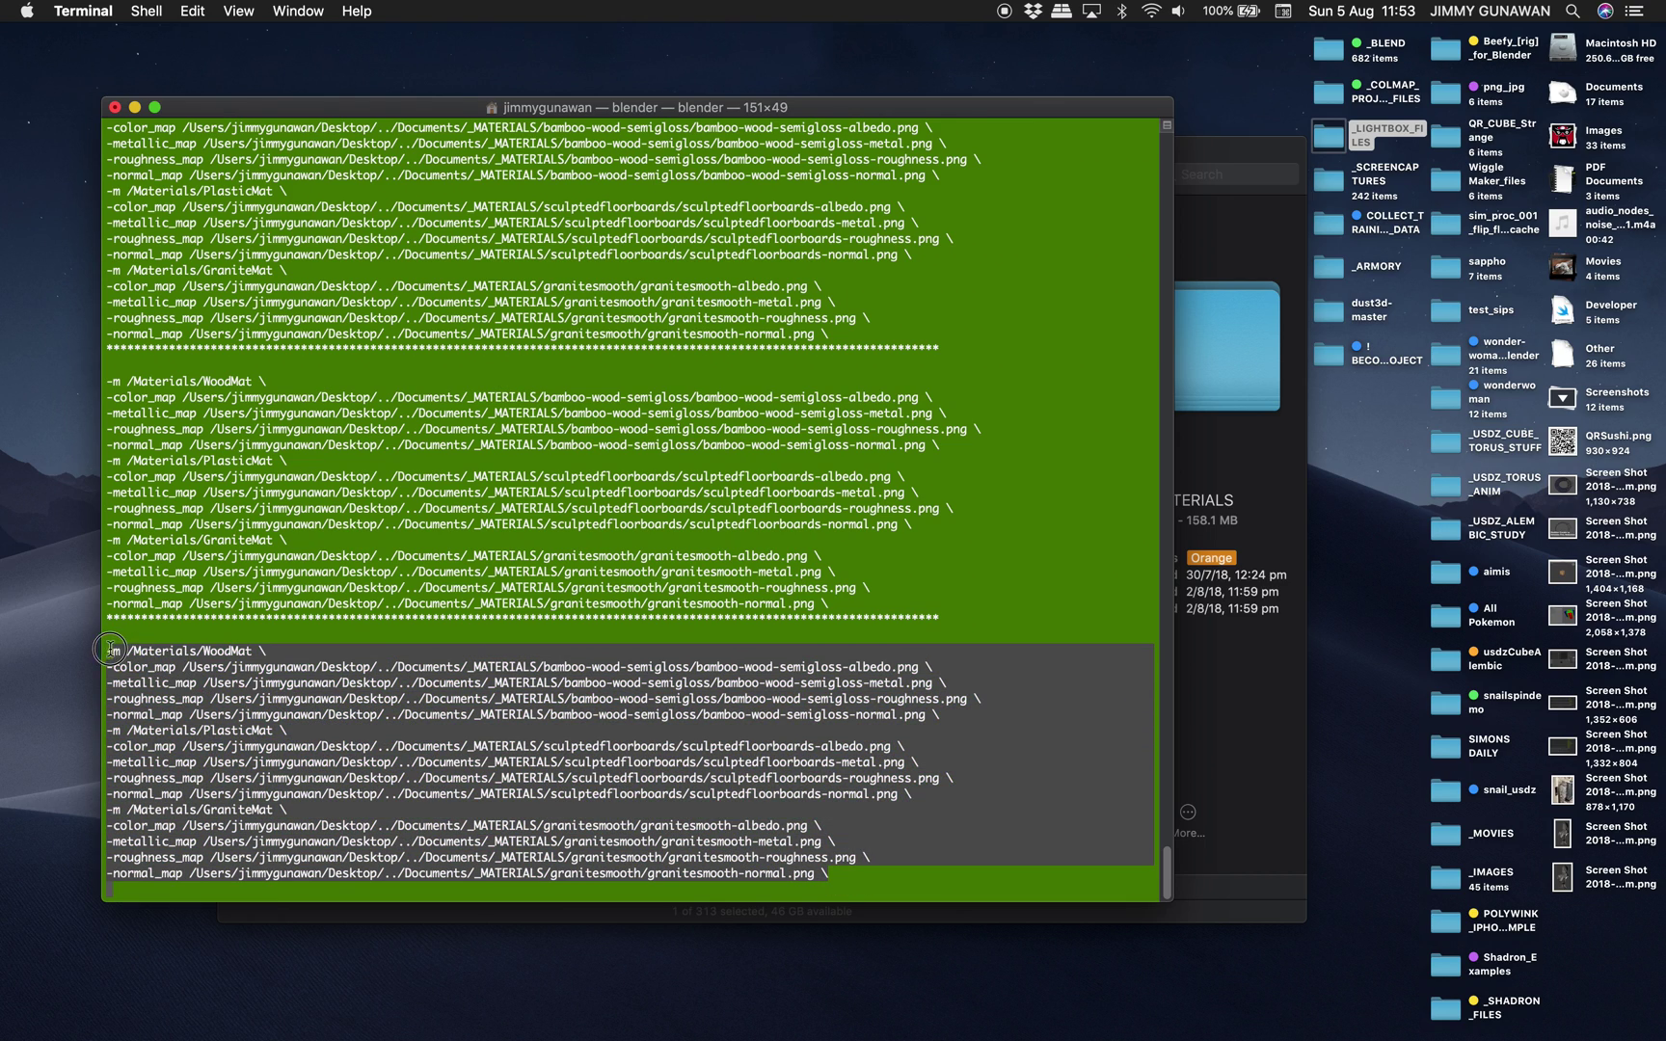
# Switch back to Blender and look at the available export formats
pyautogui.hotkey('ctrl', 'Right')
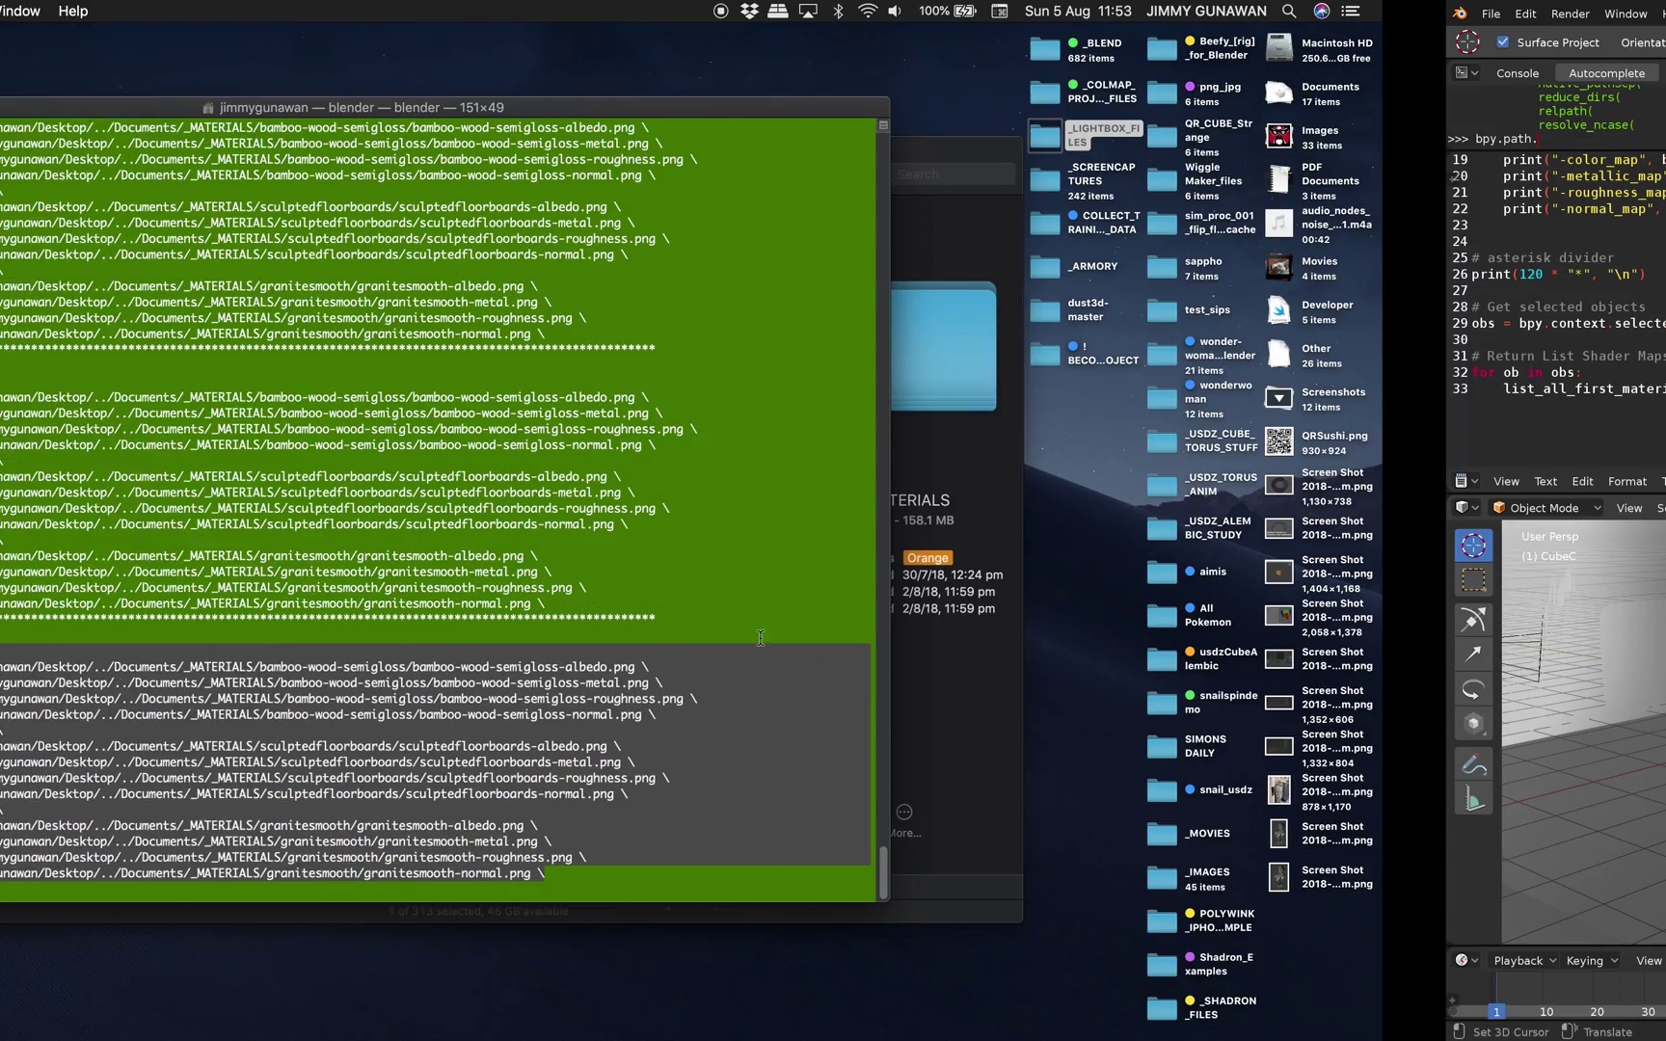
pyautogui.moveTo(763, 640); pyautogui.dragTo(760, 632, button='middle')
pyautogui.scroll(1, 760, 632)
pyautogui.click(776, 604)
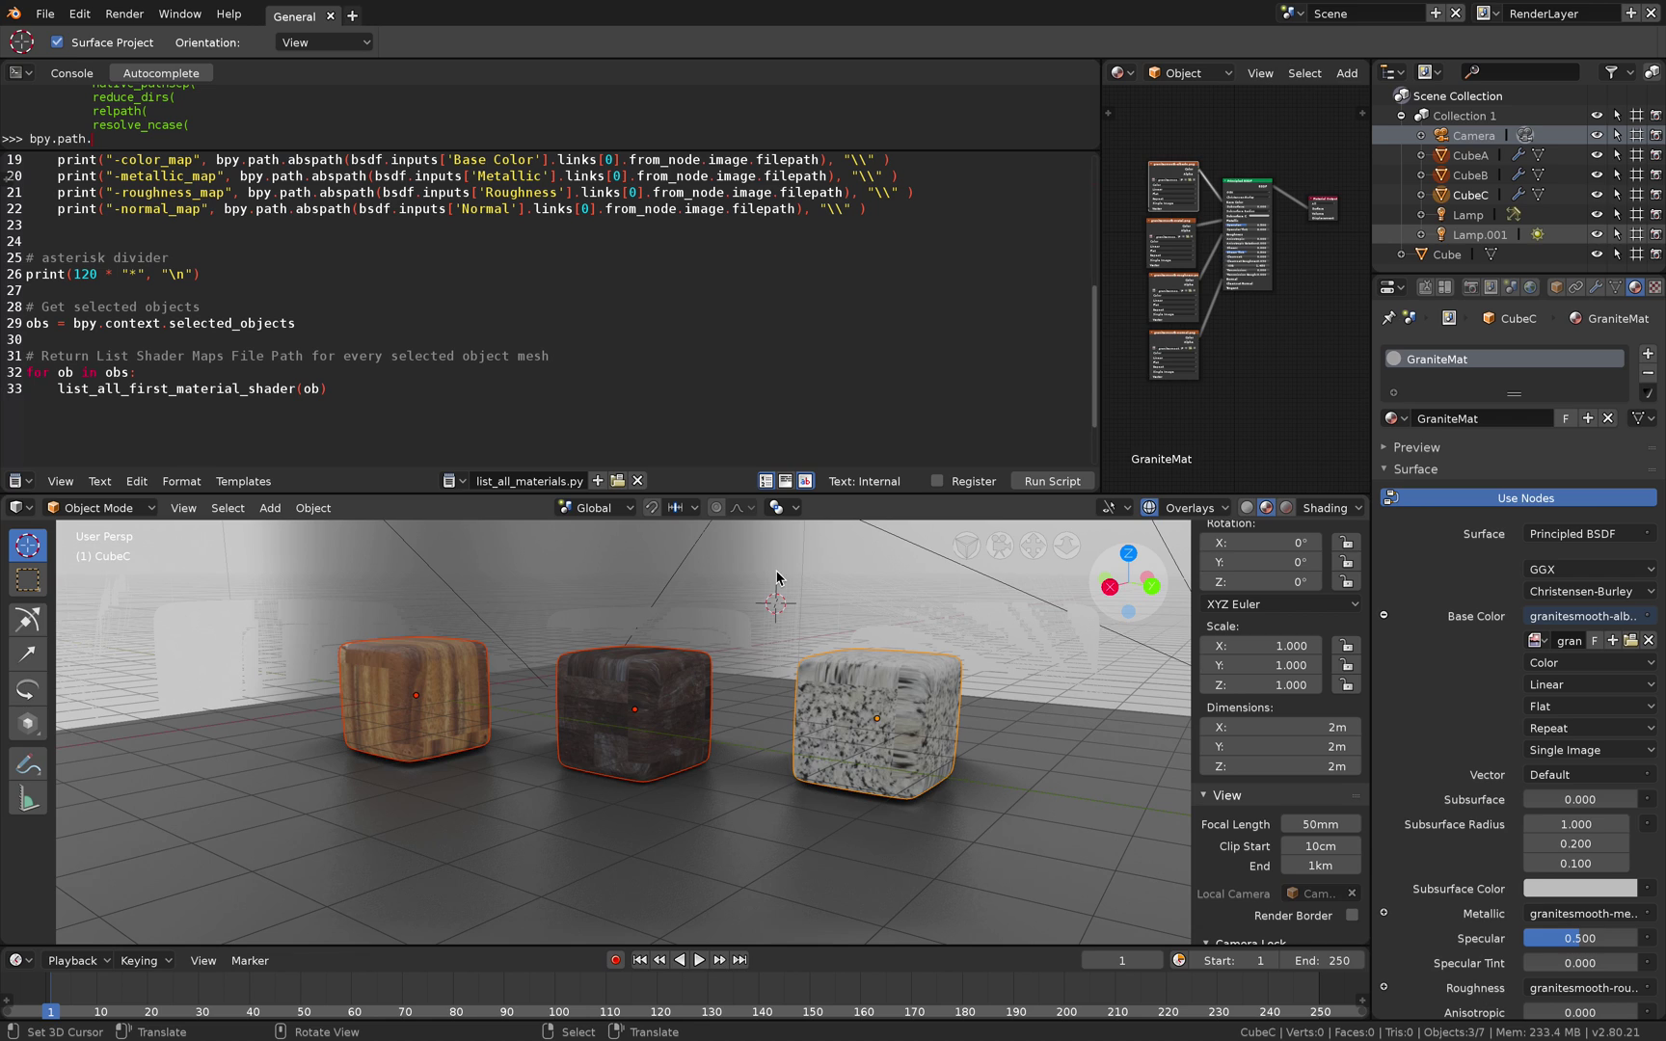
pyautogui.click(44, 13)
pyautogui.moveTo(135, 371)
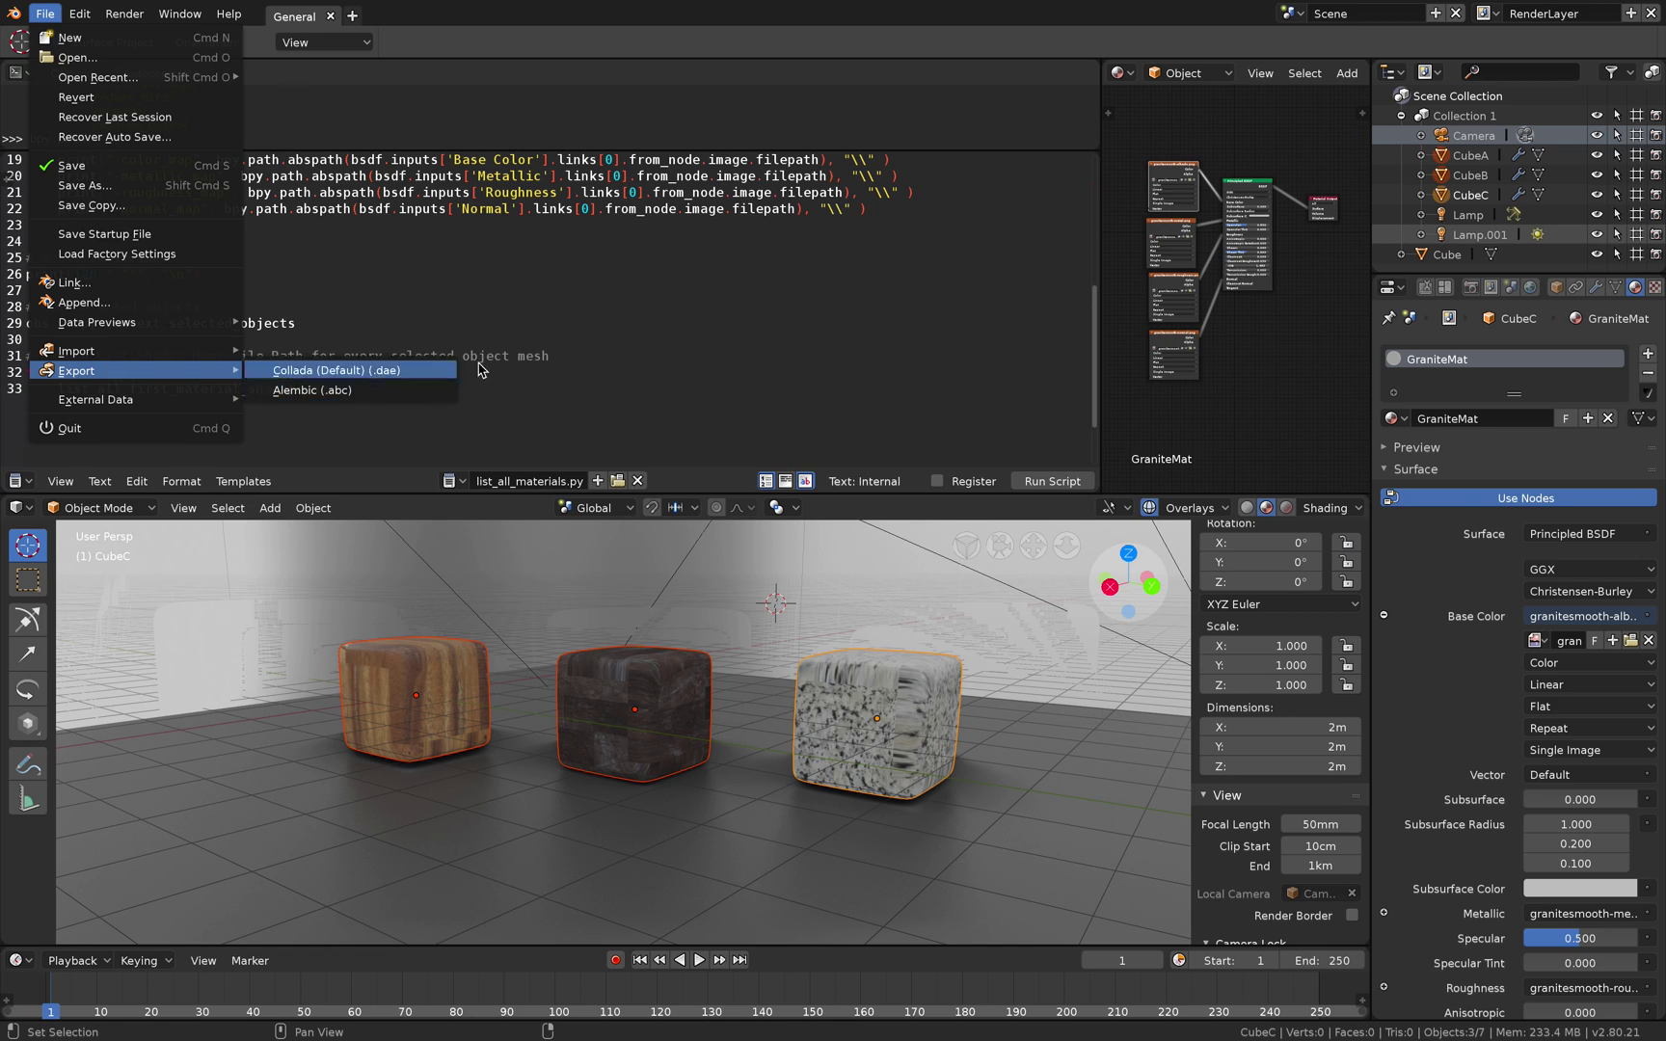
pyautogui.click(45, 14)
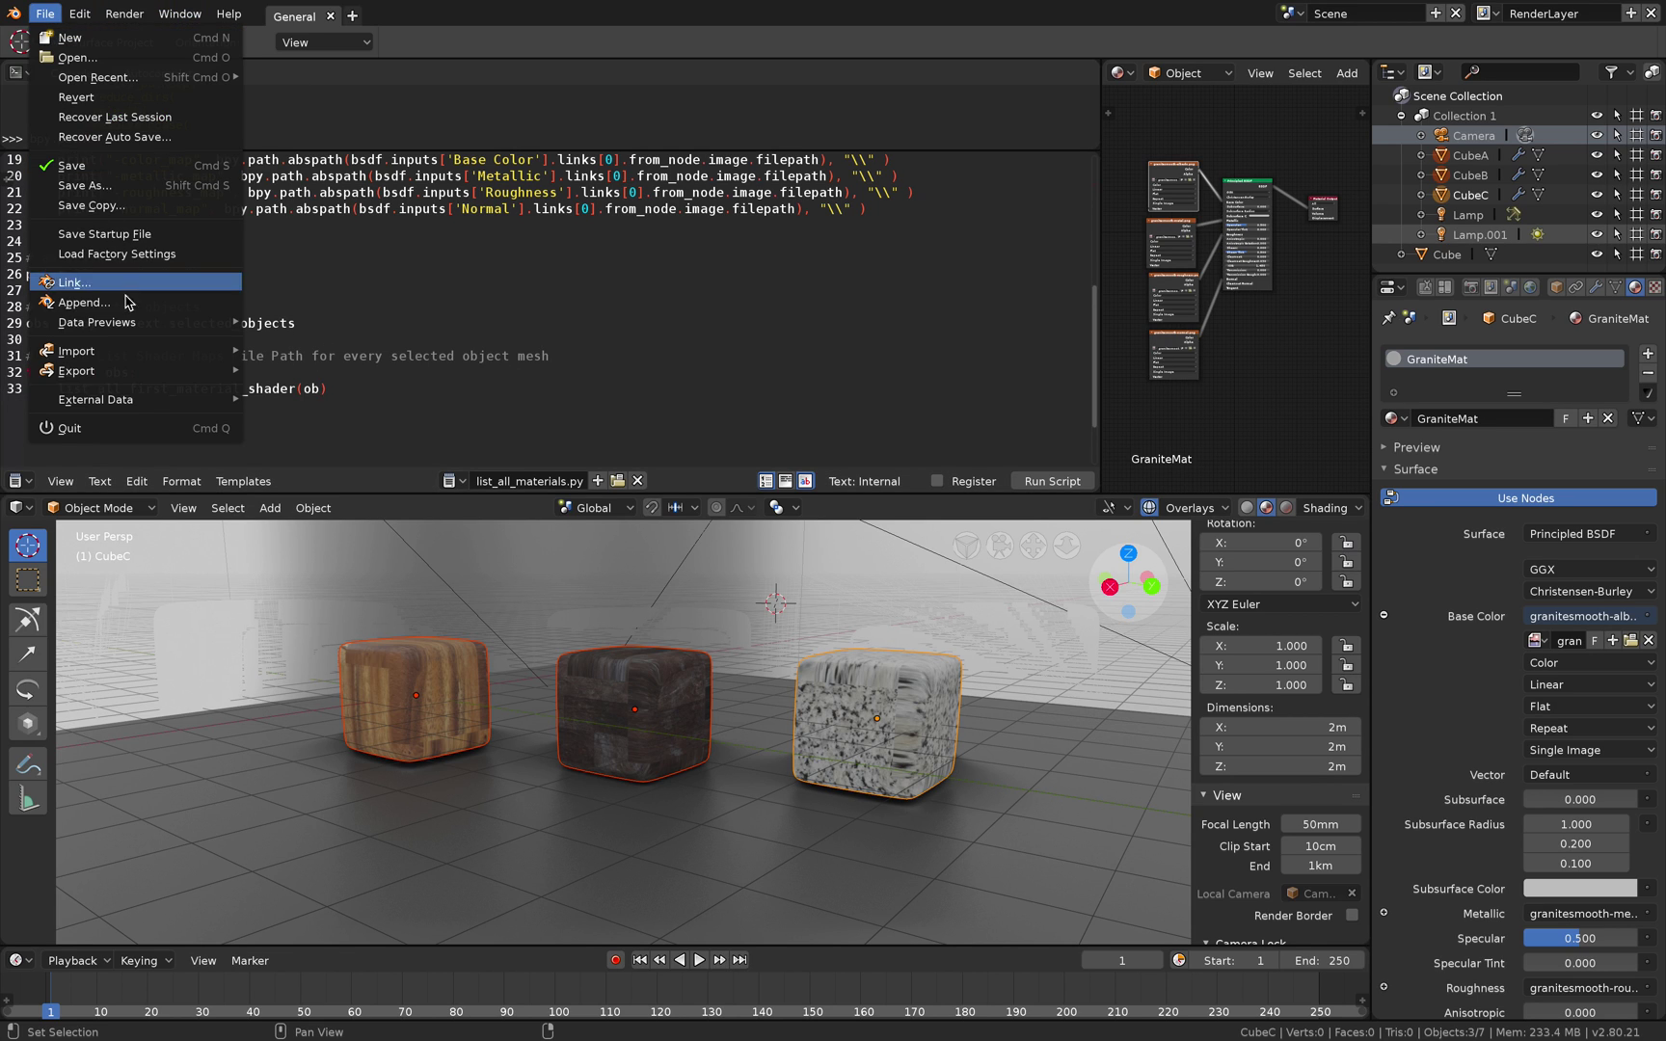
pyautogui.moveTo(126, 372)
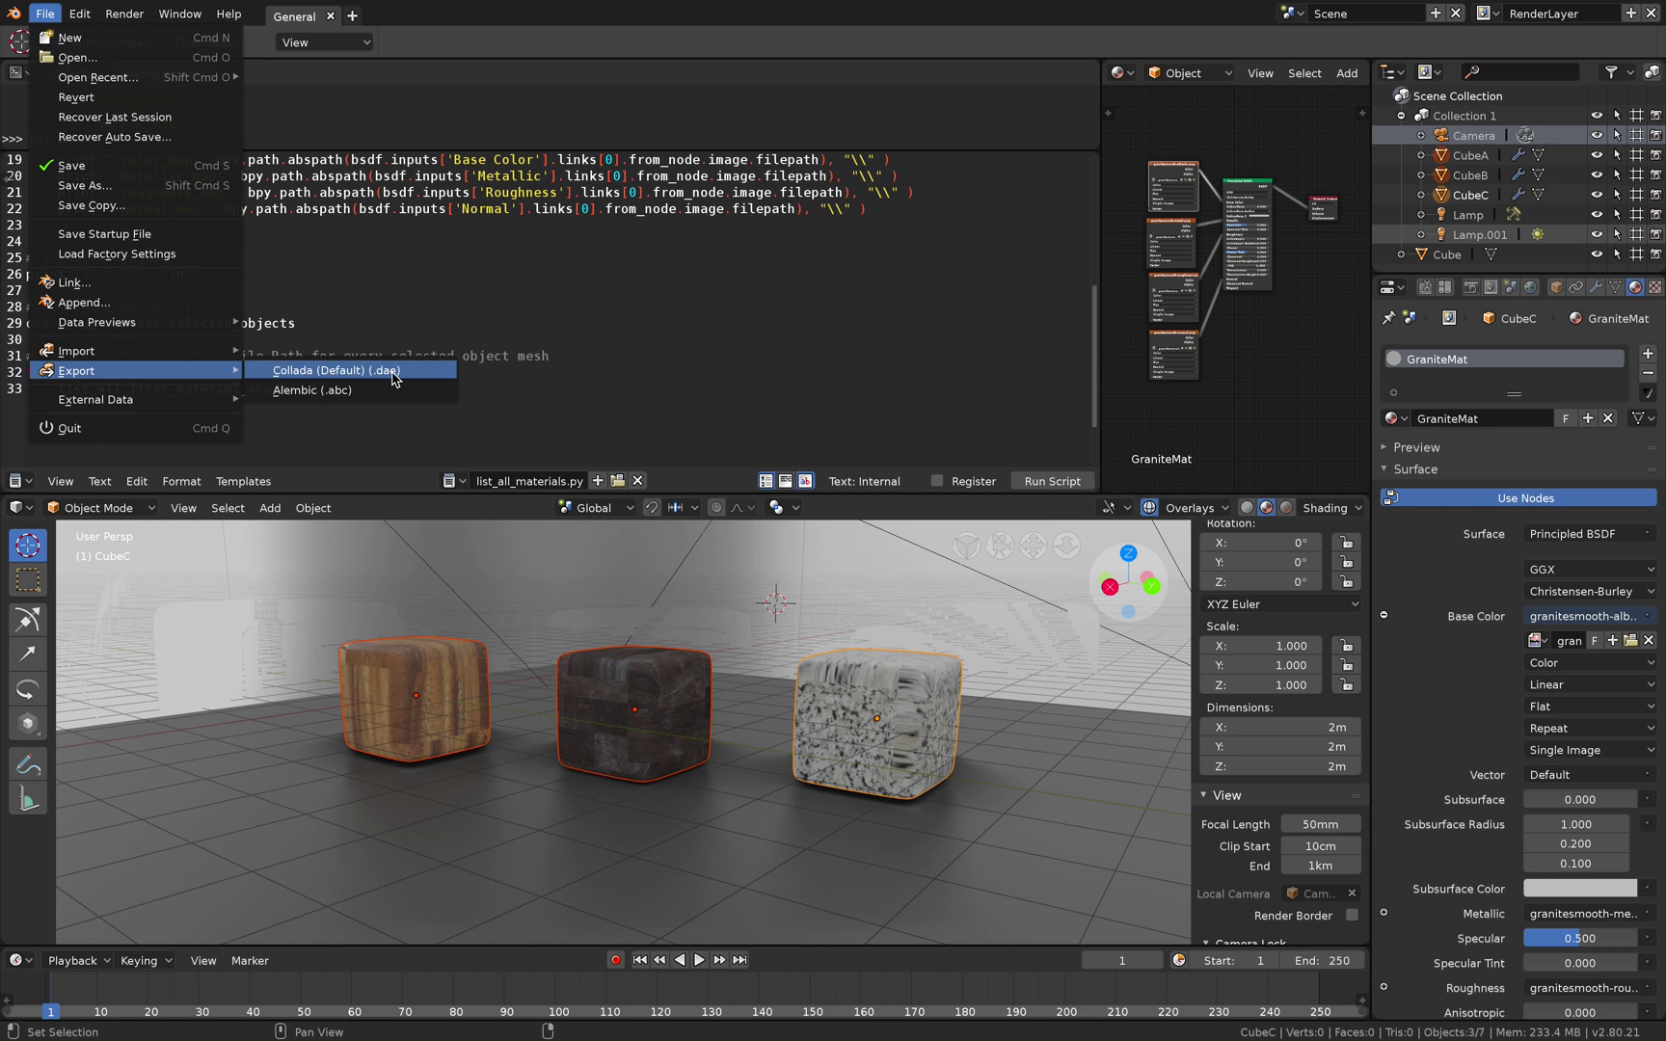
# Reselect the wood, dark plastic and granite cubes together, ending with the granite one
pyautogui.moveTo(368, 625); pyautogui.dragTo(362, 618, button='middle')
pyautogui.rightClick(409, 646)
pyautogui.keyDown('shift'); pyautogui.rightClick(585, 678); pyautogui.keyUp('shift')
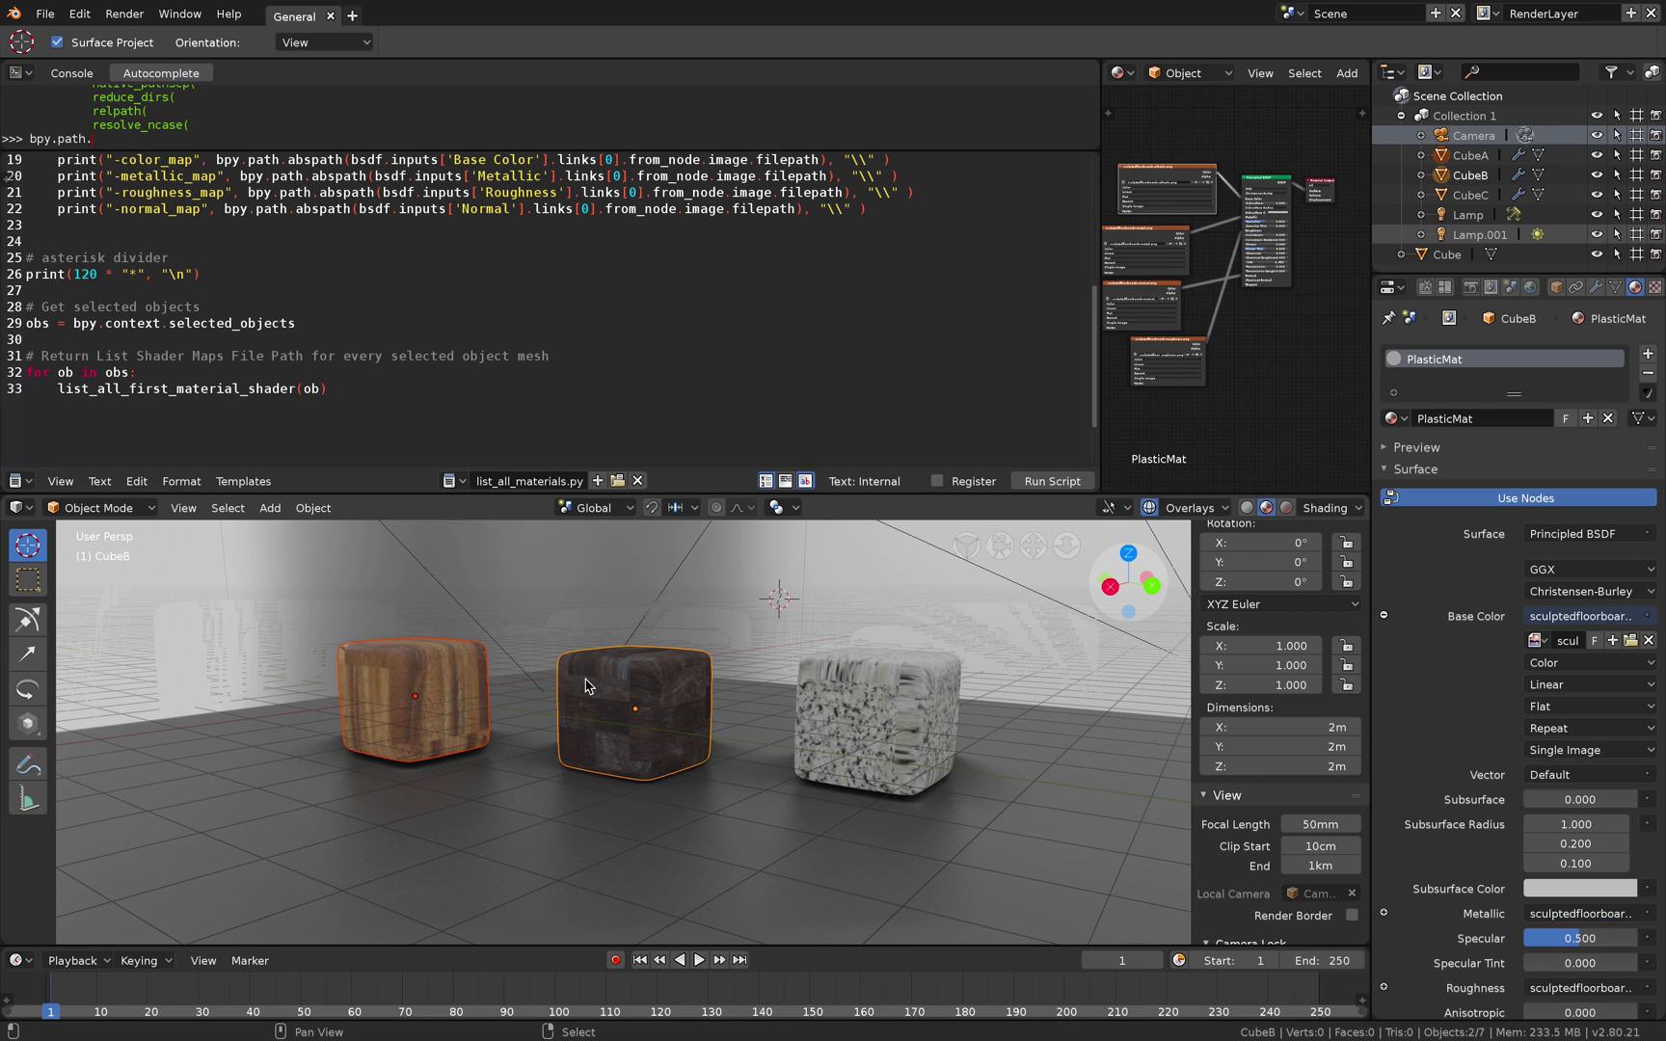
pyautogui.keyDown('shift'); pyautogui.click(863, 685); pyautogui.keyUp('shift')
# Export only the selected cubes, with modifiers applied, as the Collada file material_study11.dae on the Desktop
pyautogui.click(45, 13)
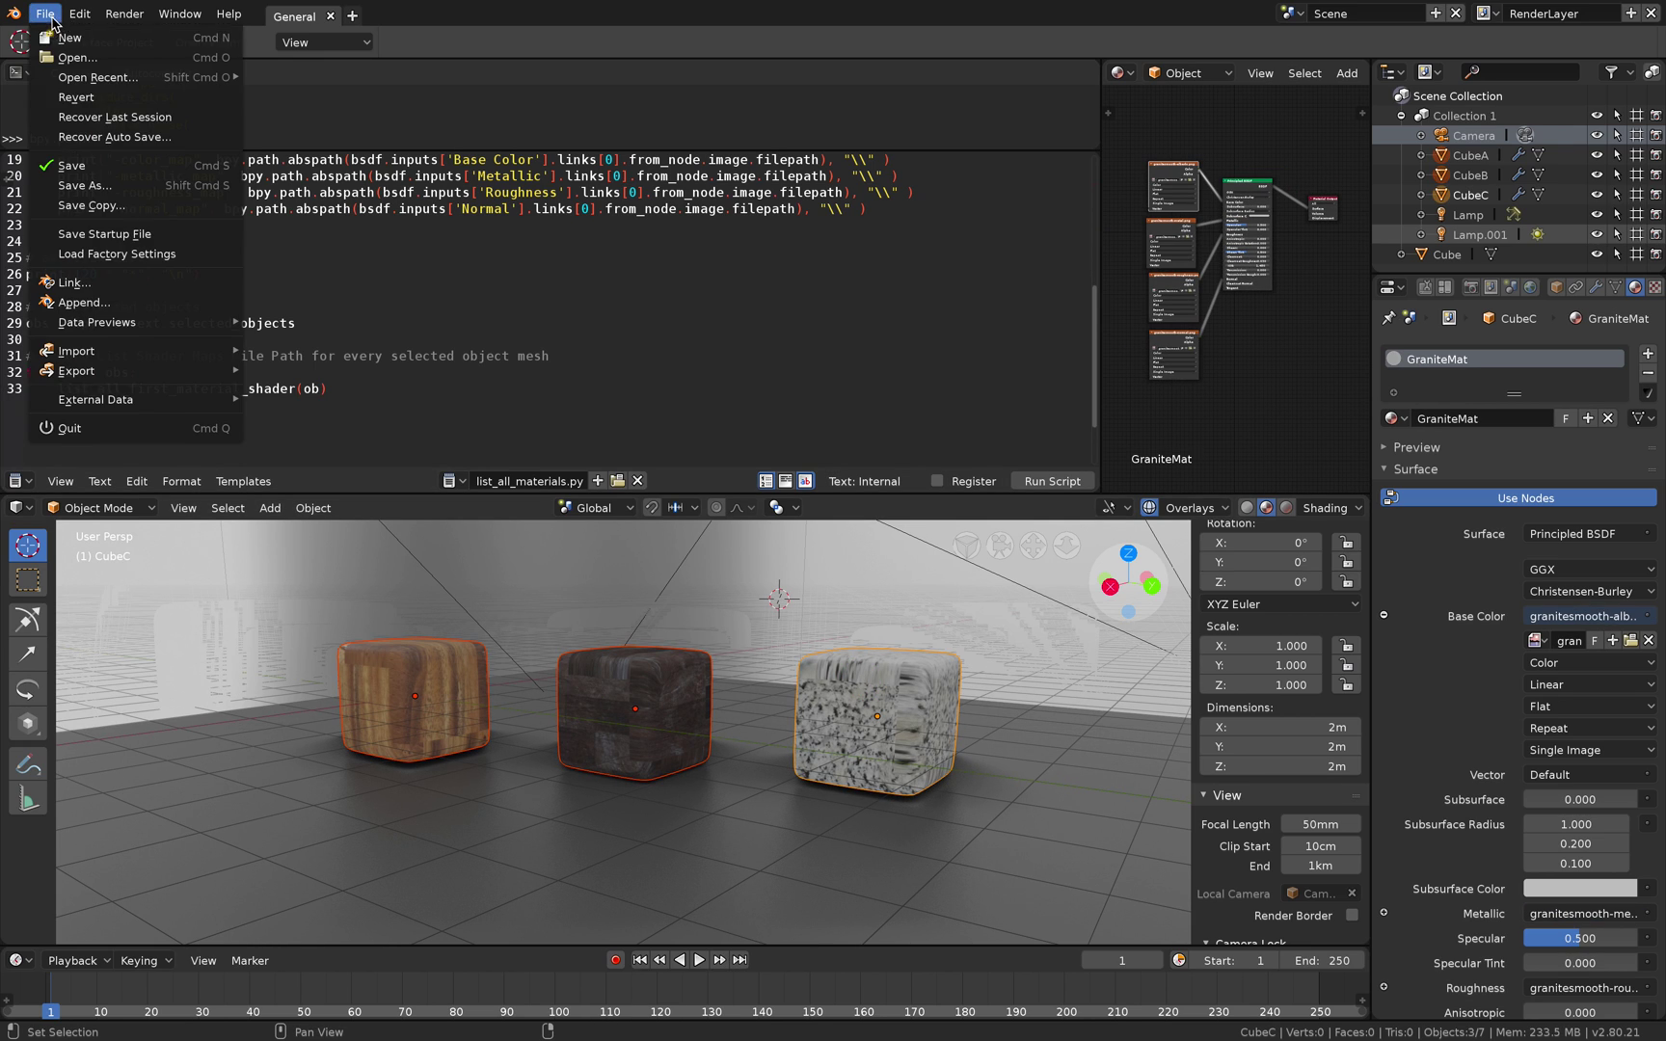
pyautogui.moveTo(186, 370)
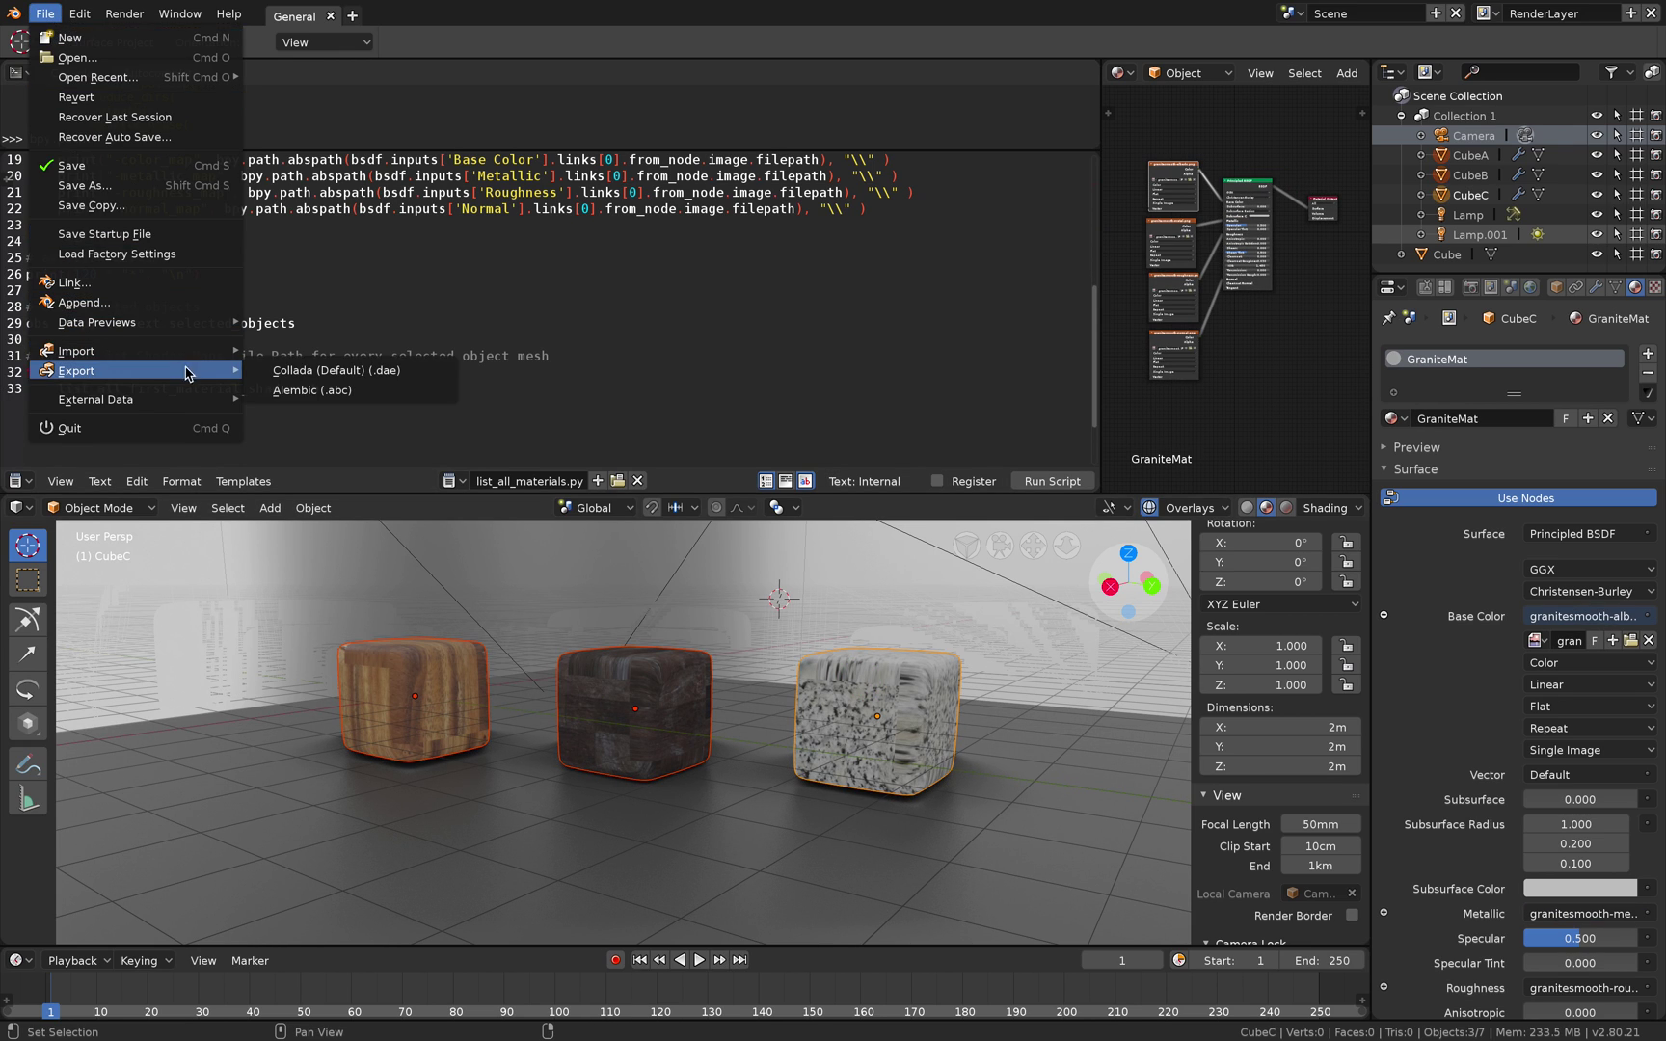
pyautogui.click(291, 373)
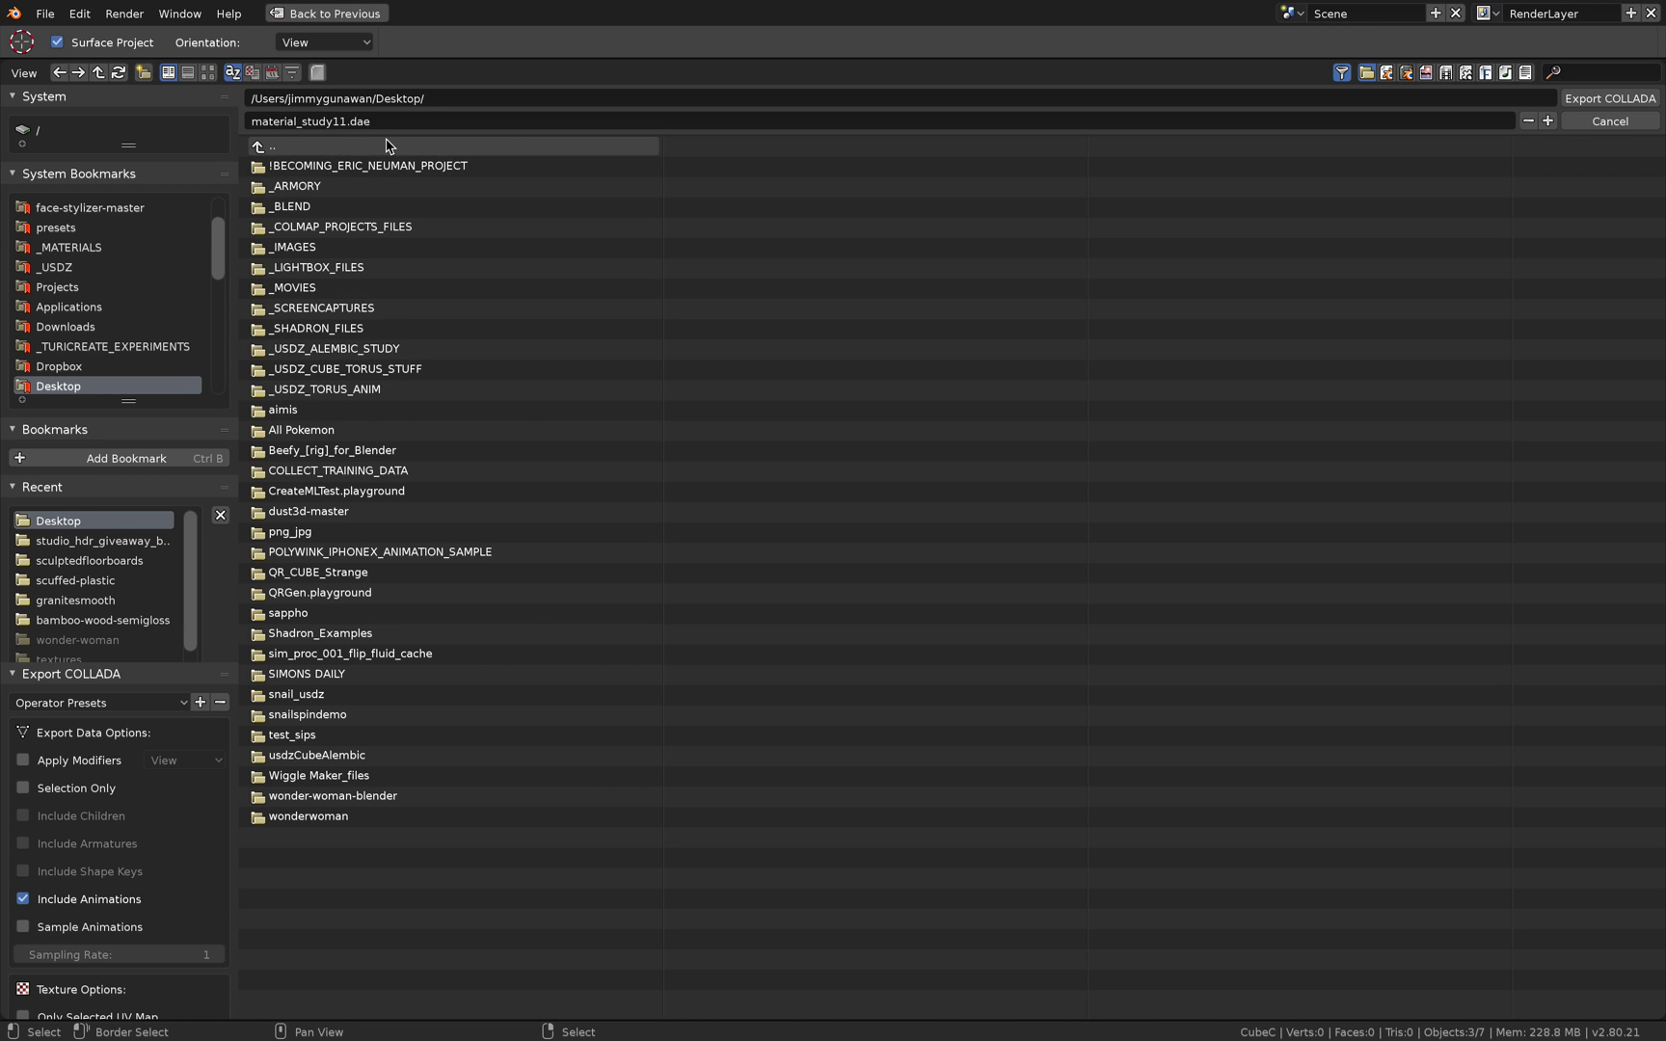
pyautogui.click(94, 790)
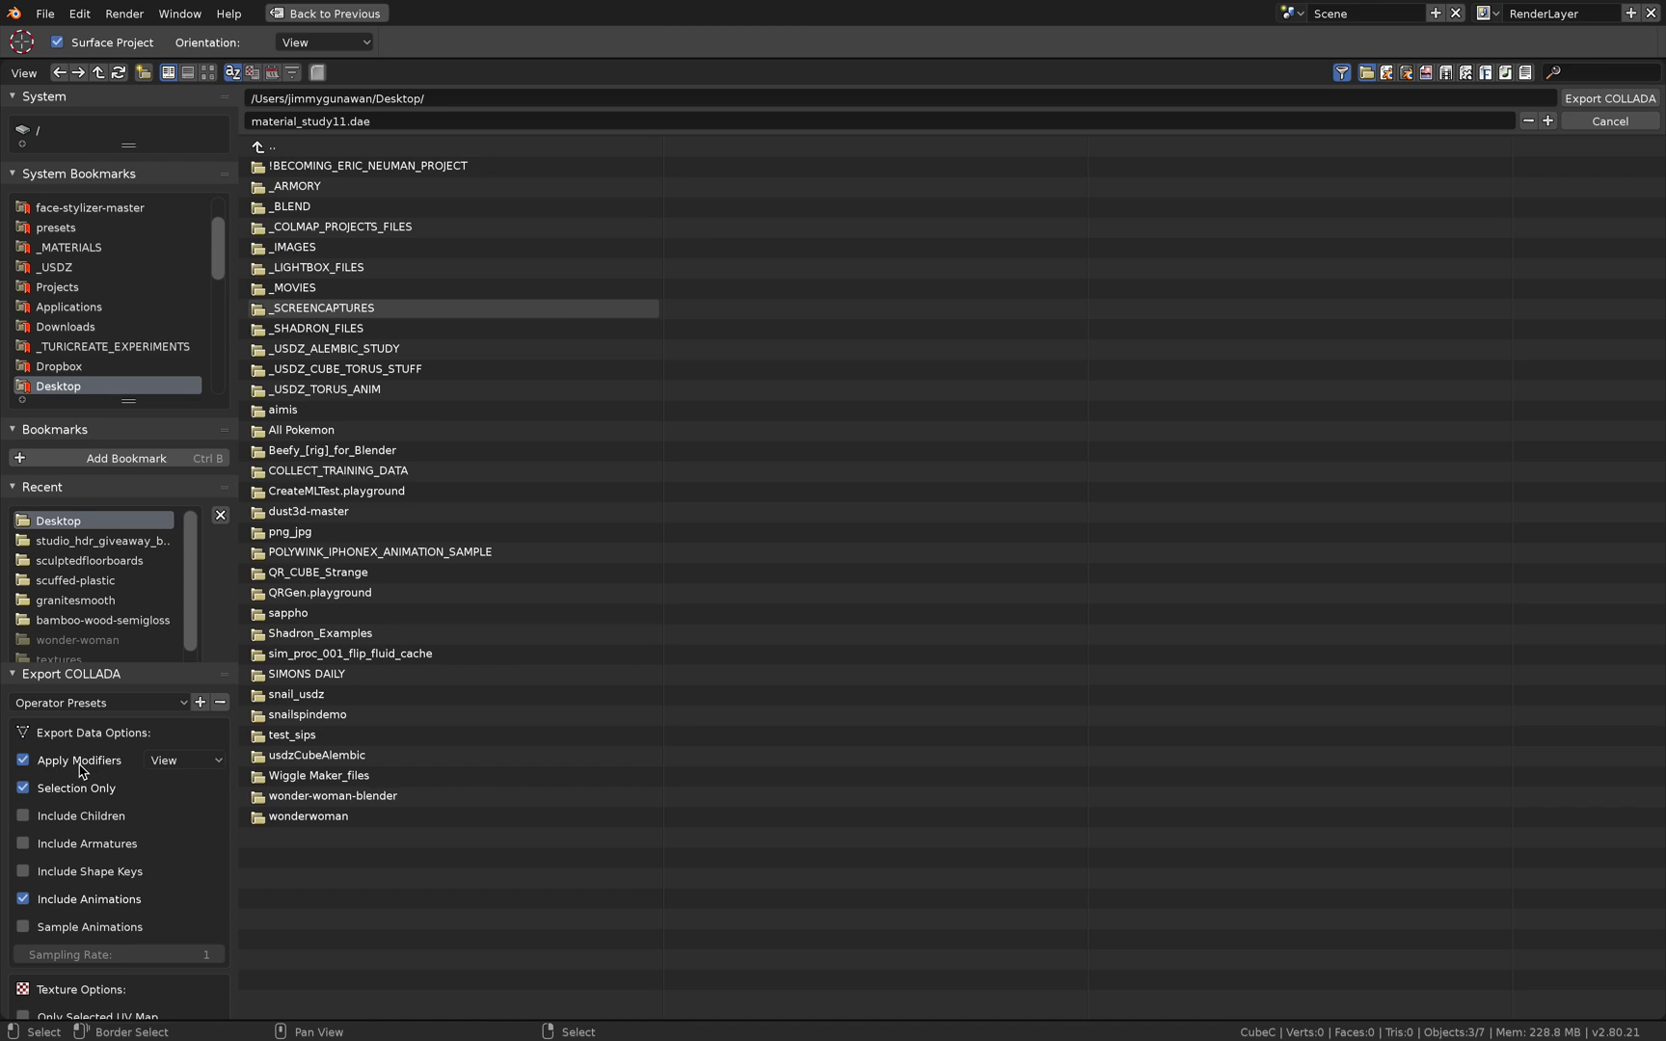
pyautogui.click(1612, 100)
# Switch to Finder, launch Blender 2.79 and make its window full screen
pyautogui.hotkey('ctrl', 'Left')
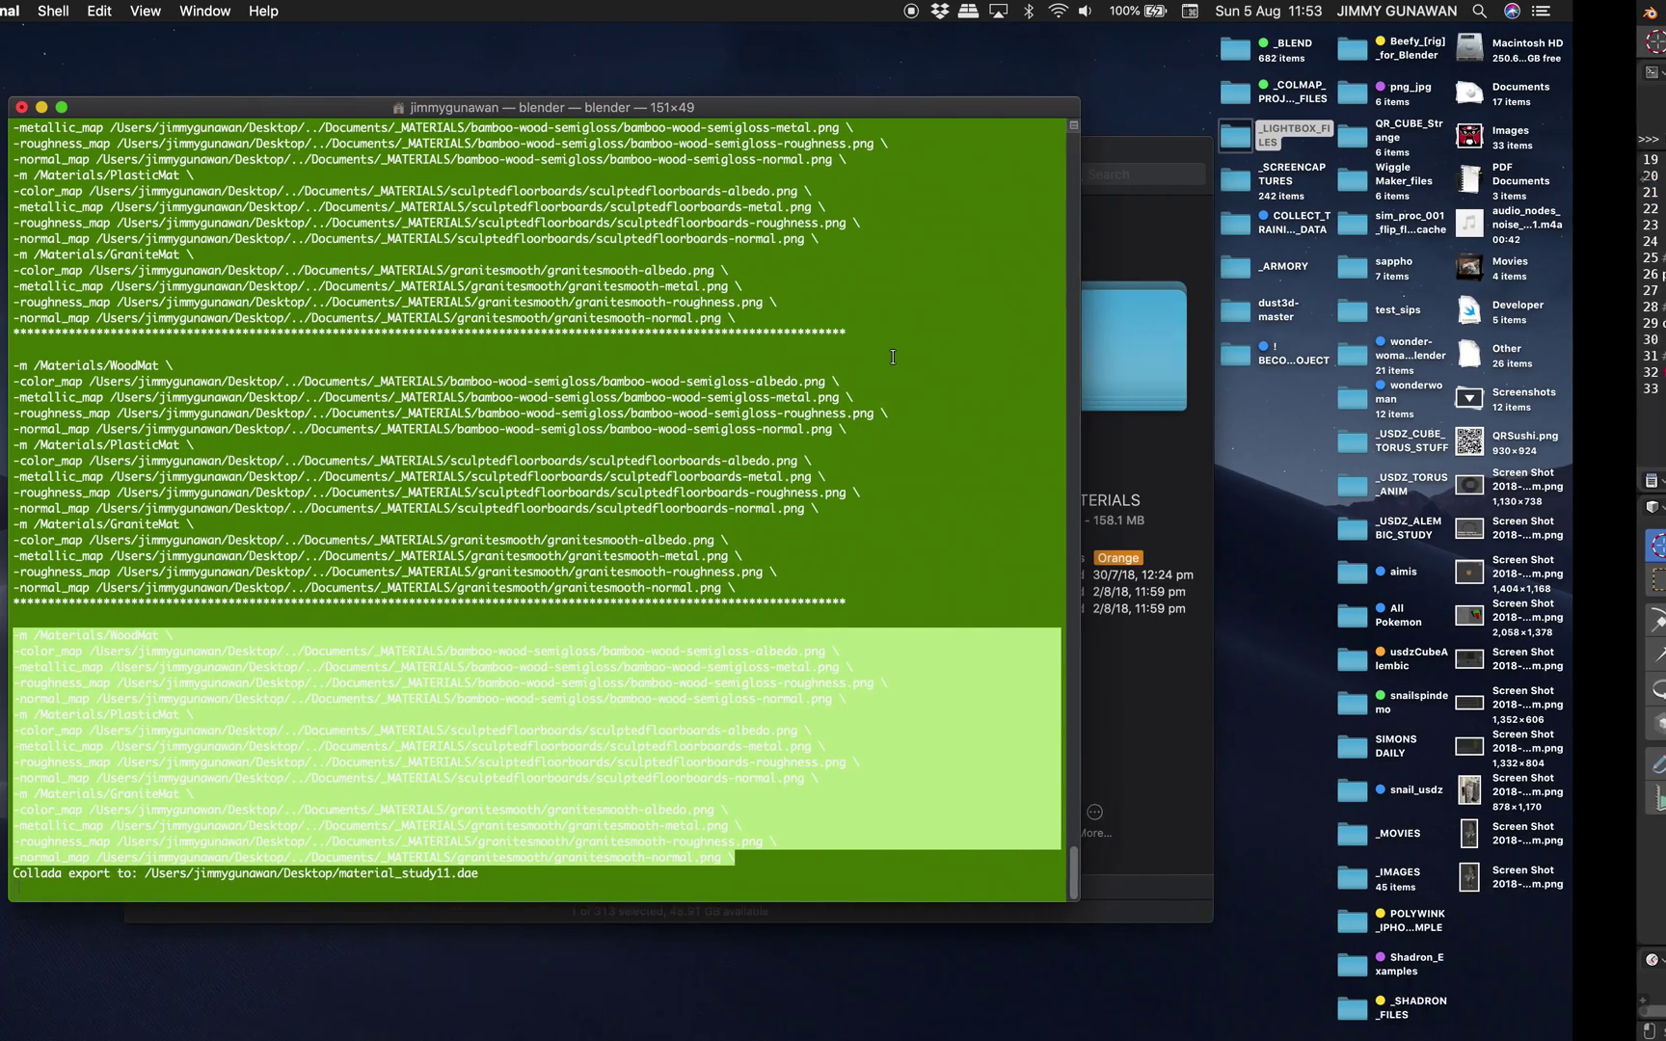
pyautogui.moveTo(1239, 146); pyautogui.dragTo(1388, 130)
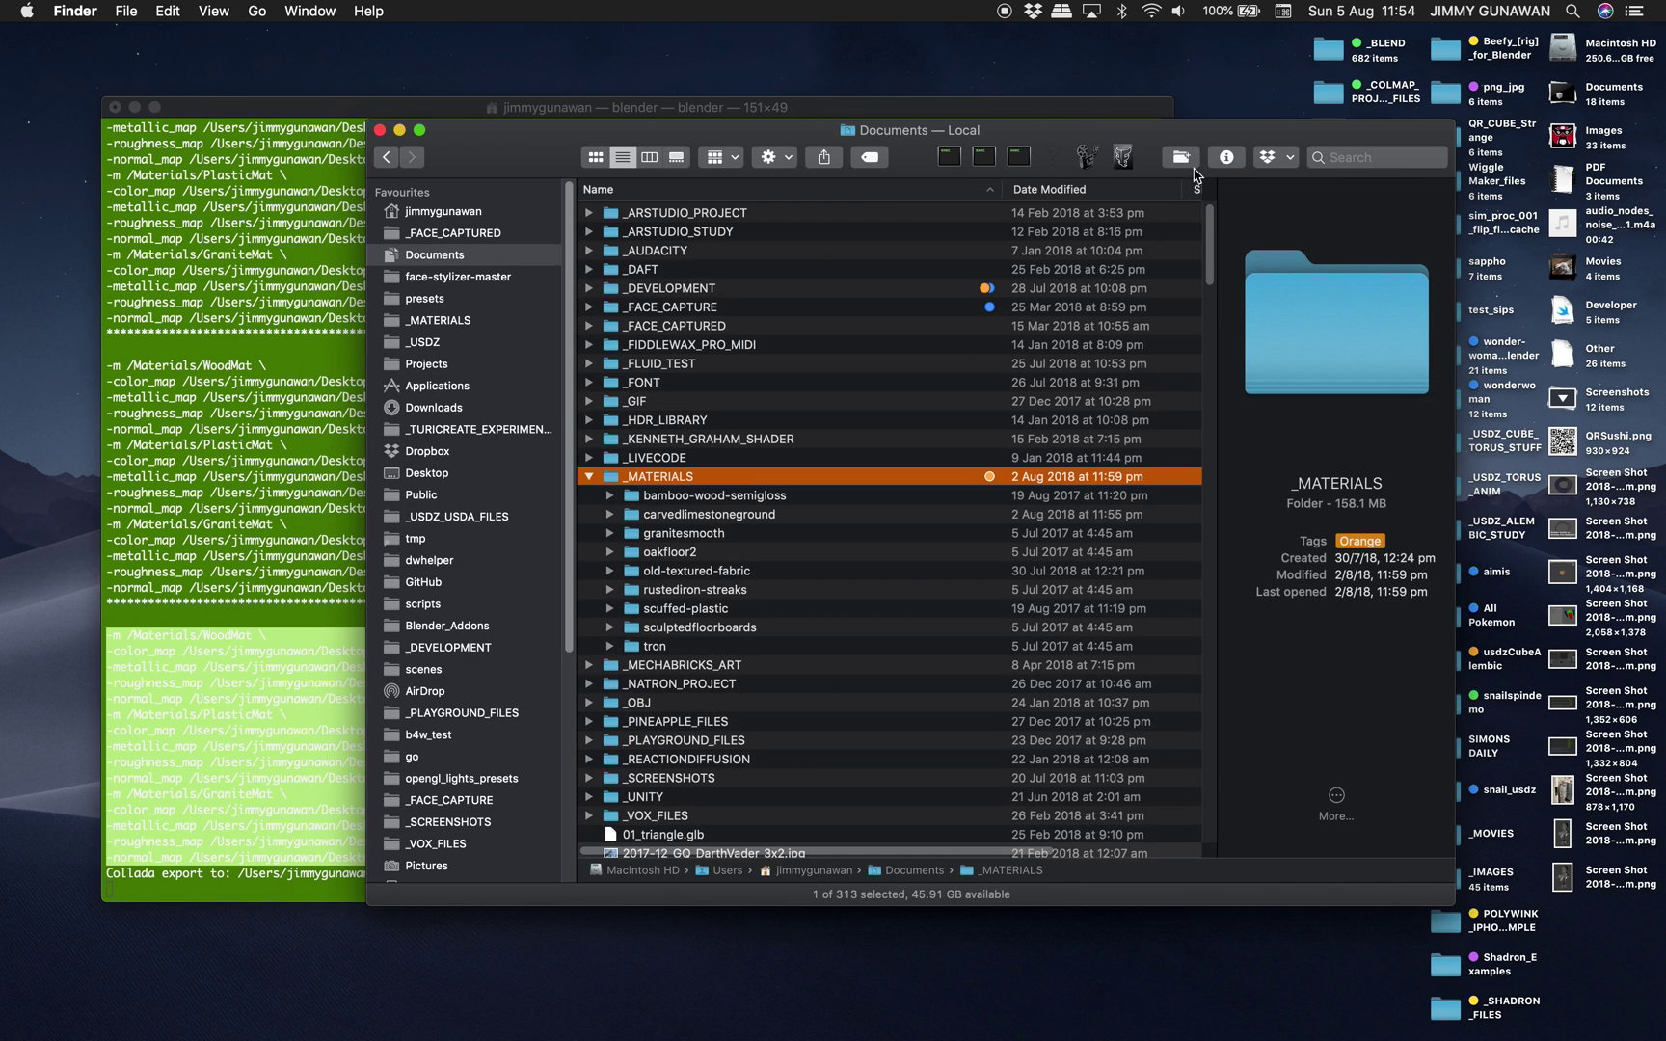
pyautogui.click(985, 164)
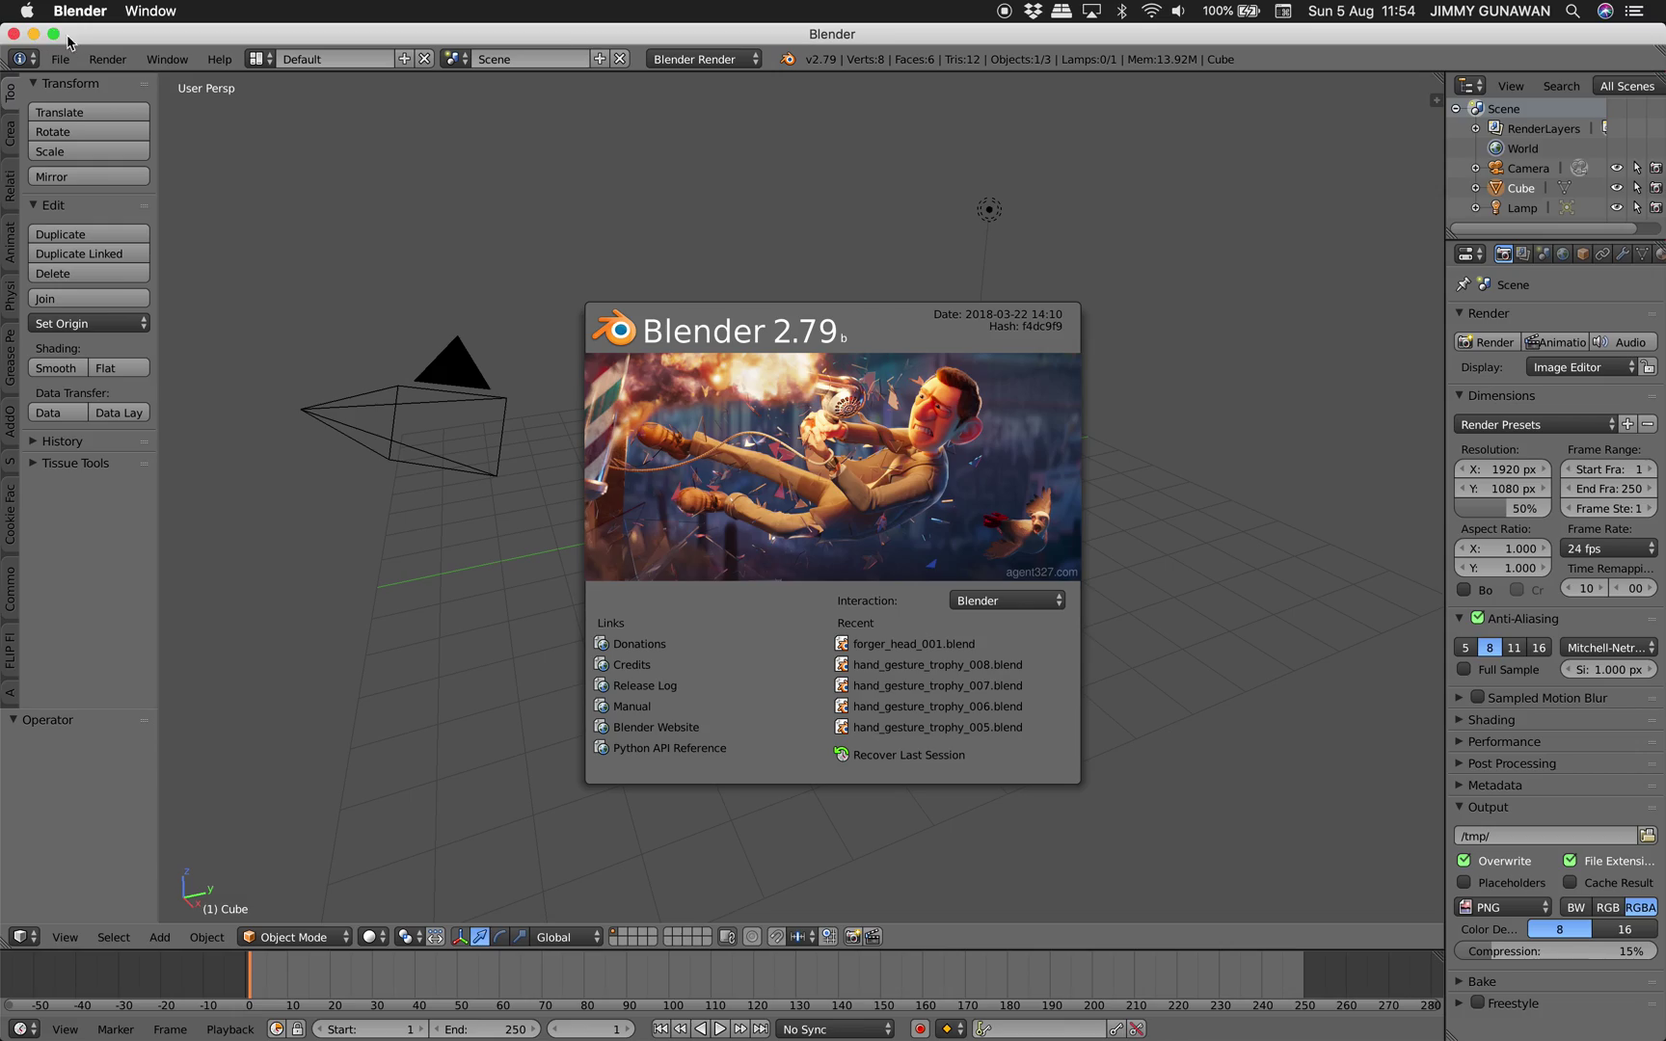
pyautogui.click(54, 34)
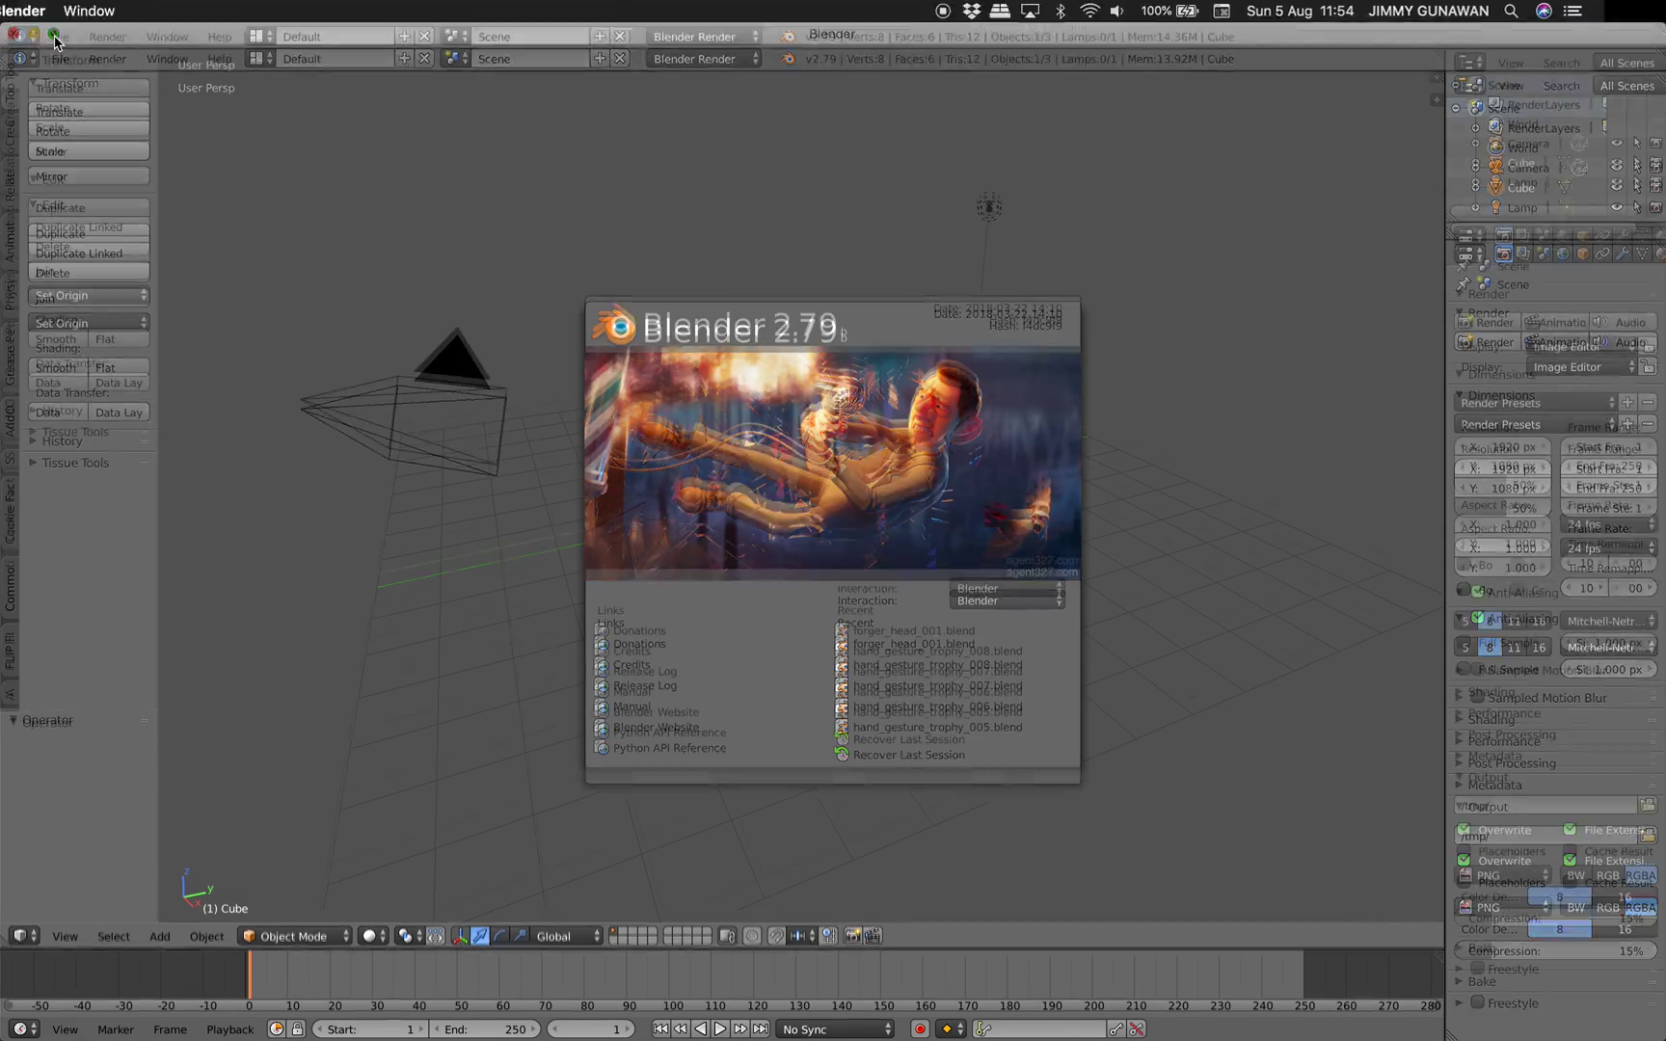
# Return to the desktop and rearrange the Terminal and Finder windows so that the Documents folder is in front
pyautogui.hotkey('ctrl', 'Left')
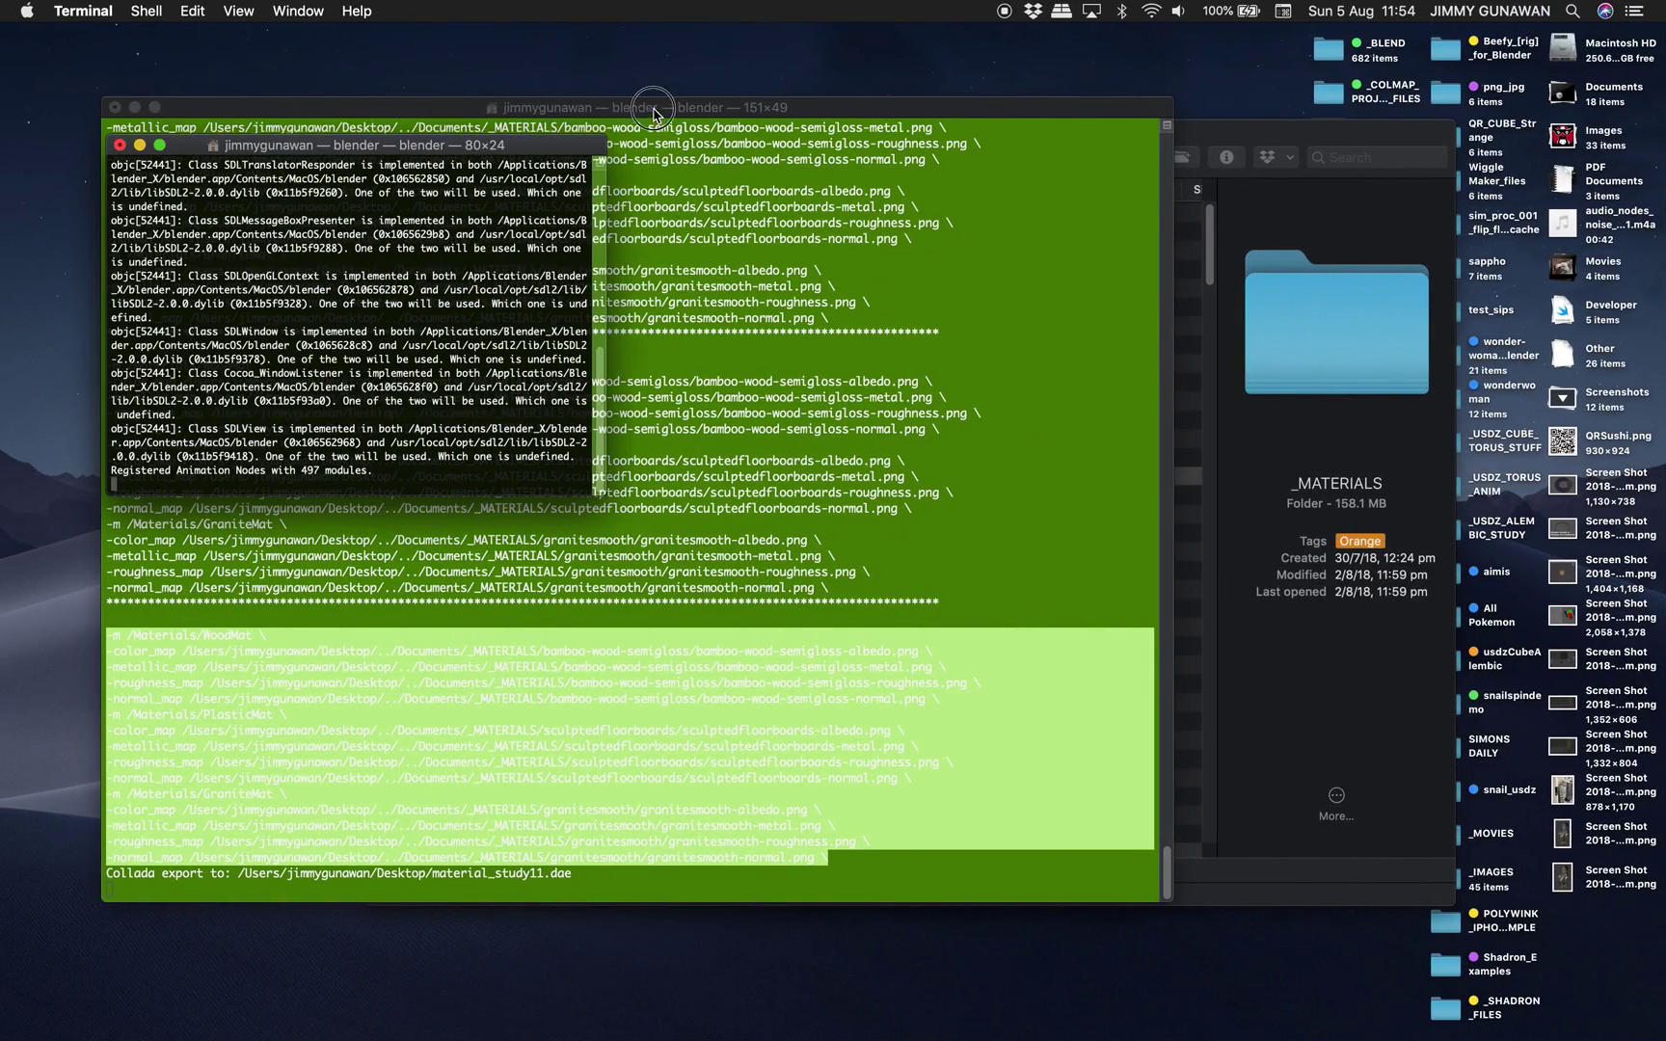
pyautogui.moveTo(653, 113); pyautogui.dragTo(671, 114)
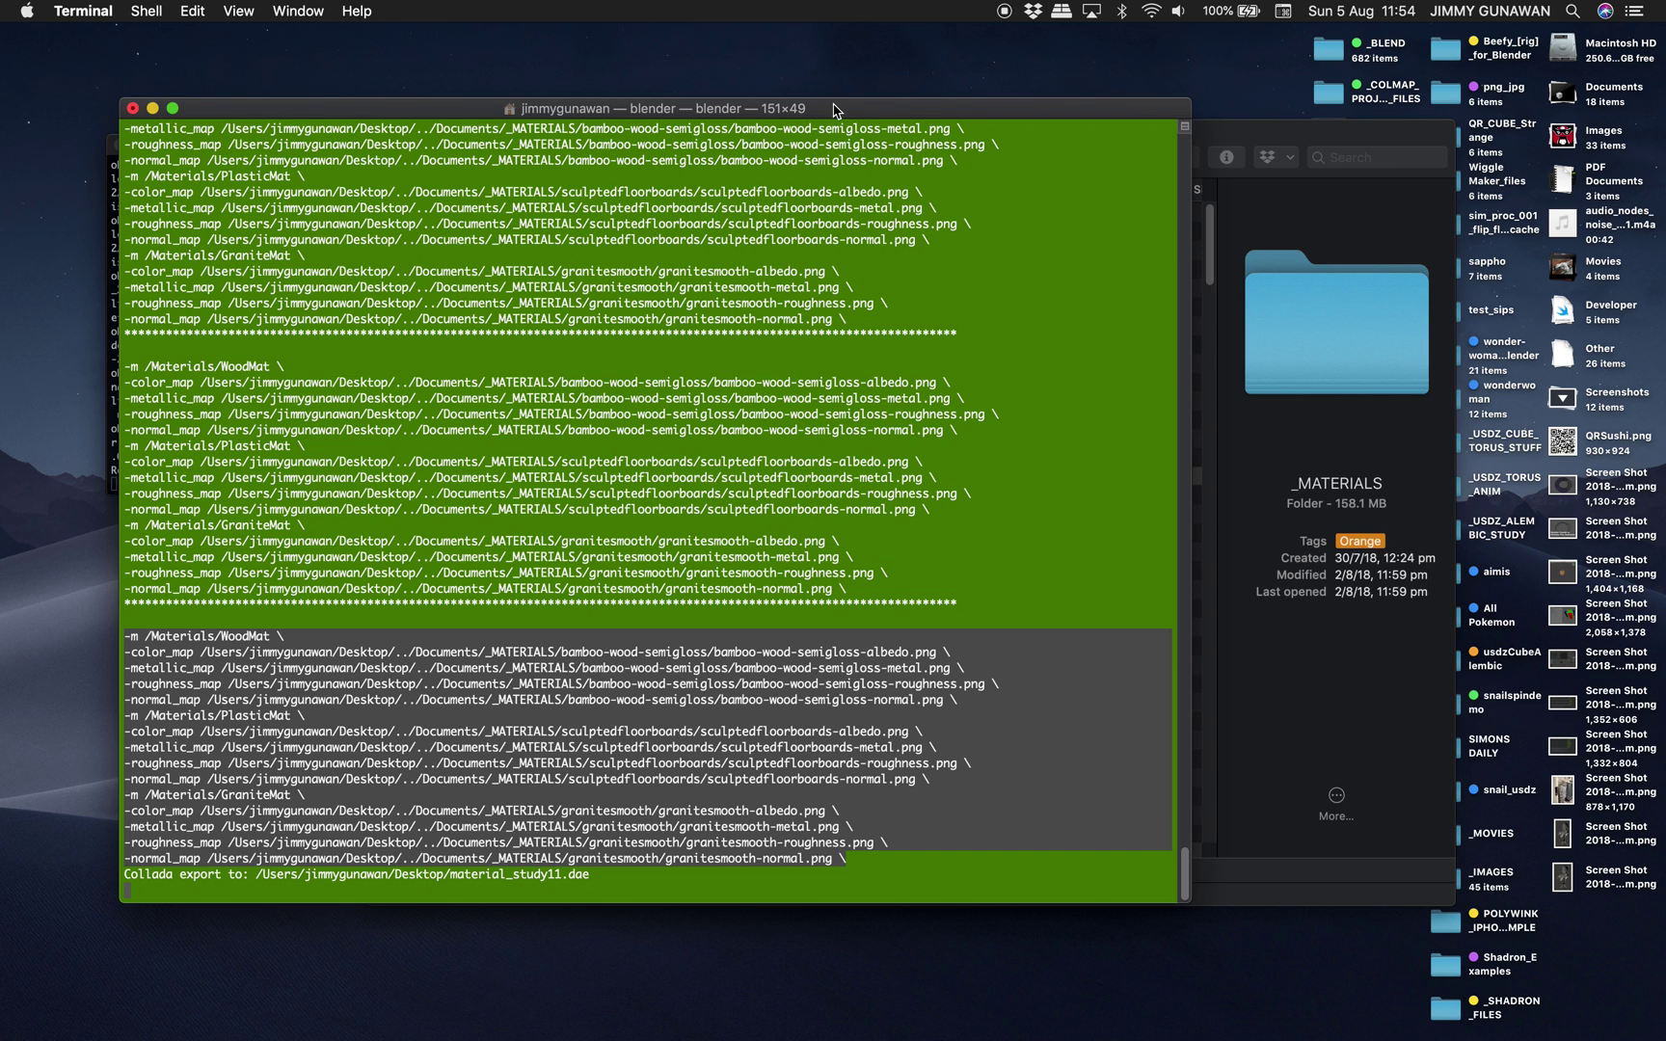
pyautogui.moveTo(835, 111); pyautogui.dragTo(773, 108)
pyautogui.moveTo(1167, 134); pyautogui.dragTo(1175, 156)
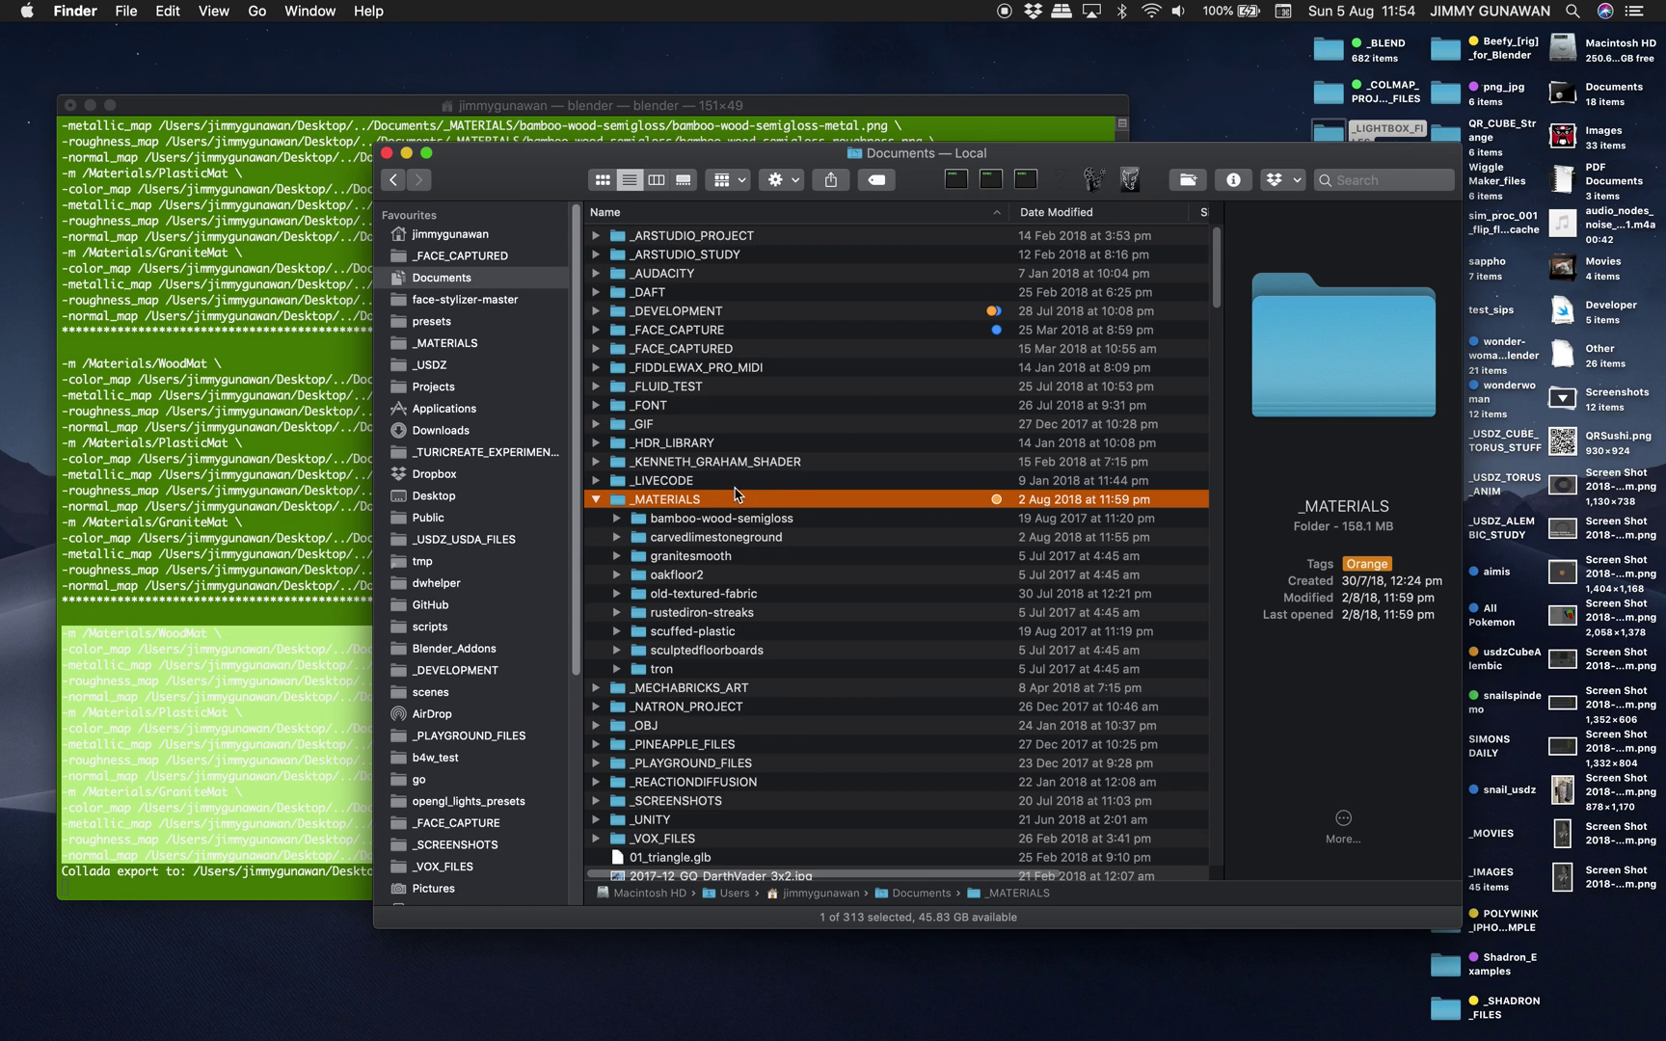
# Expand the bamboo-wood-semigloss, carvedlimestoneground, granitesmooth, oakfloor2 and old-textured-fabric folders inside _MATERIALS
pyautogui.scroll(-2, 735, 493)
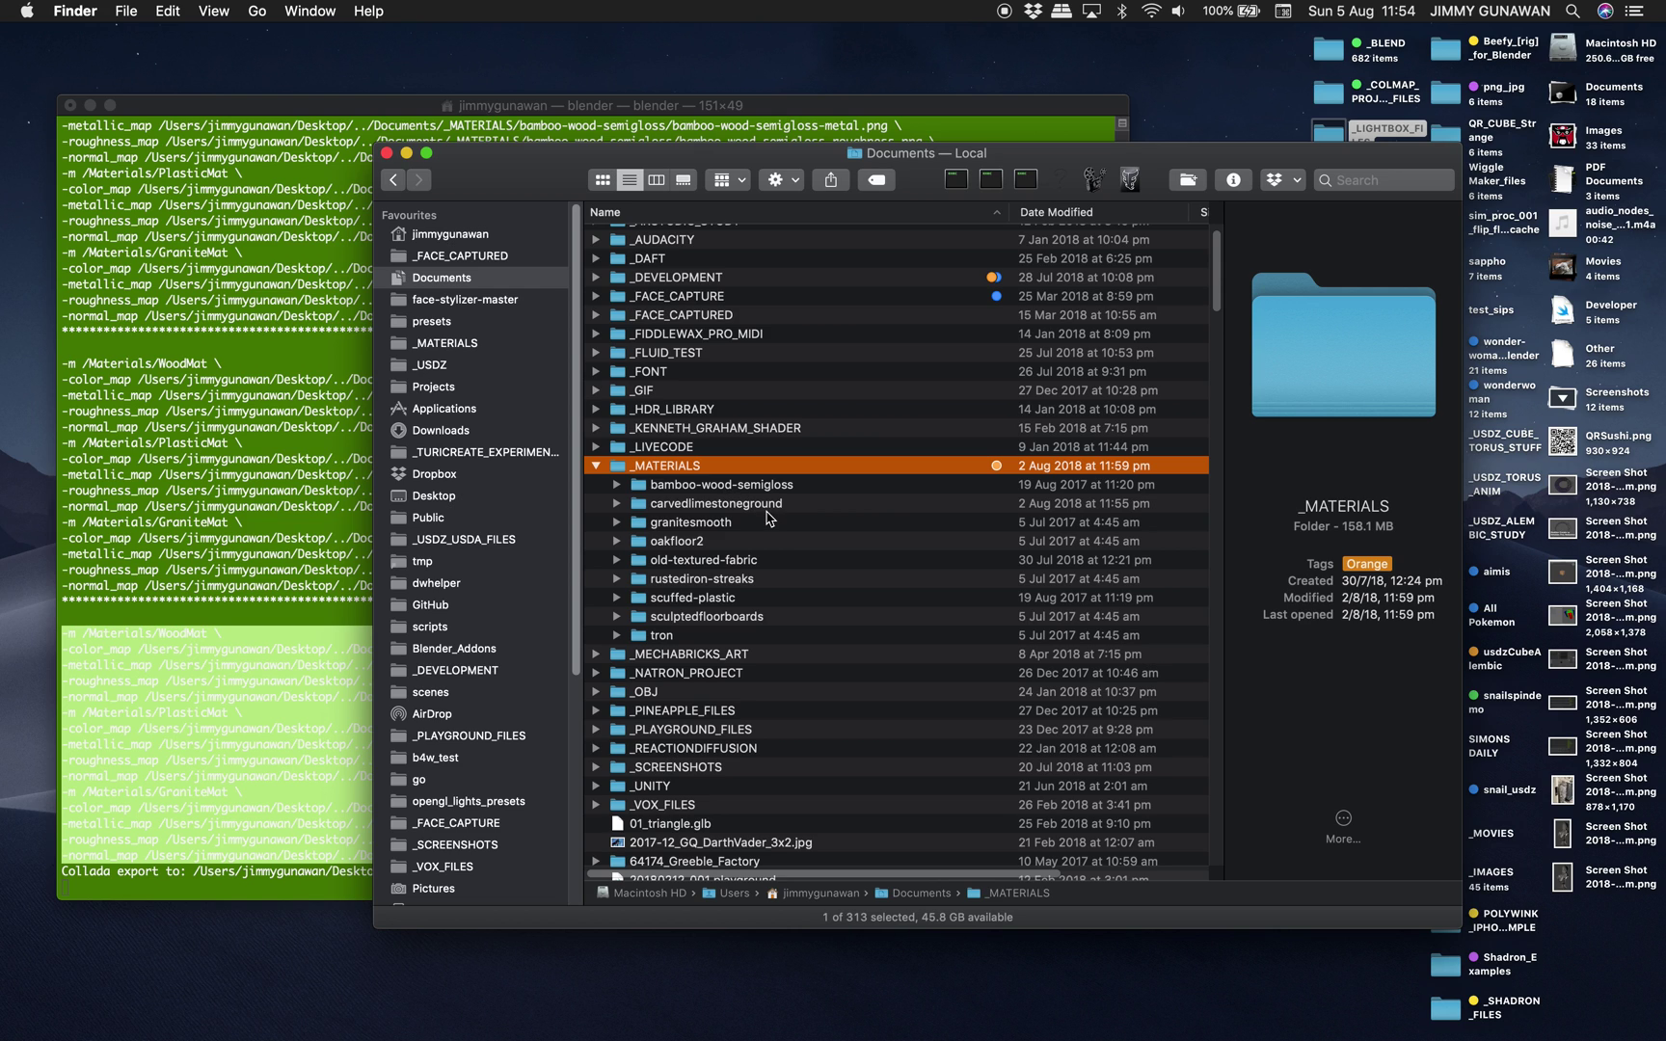
pyautogui.scroll(-1, 760, 494)
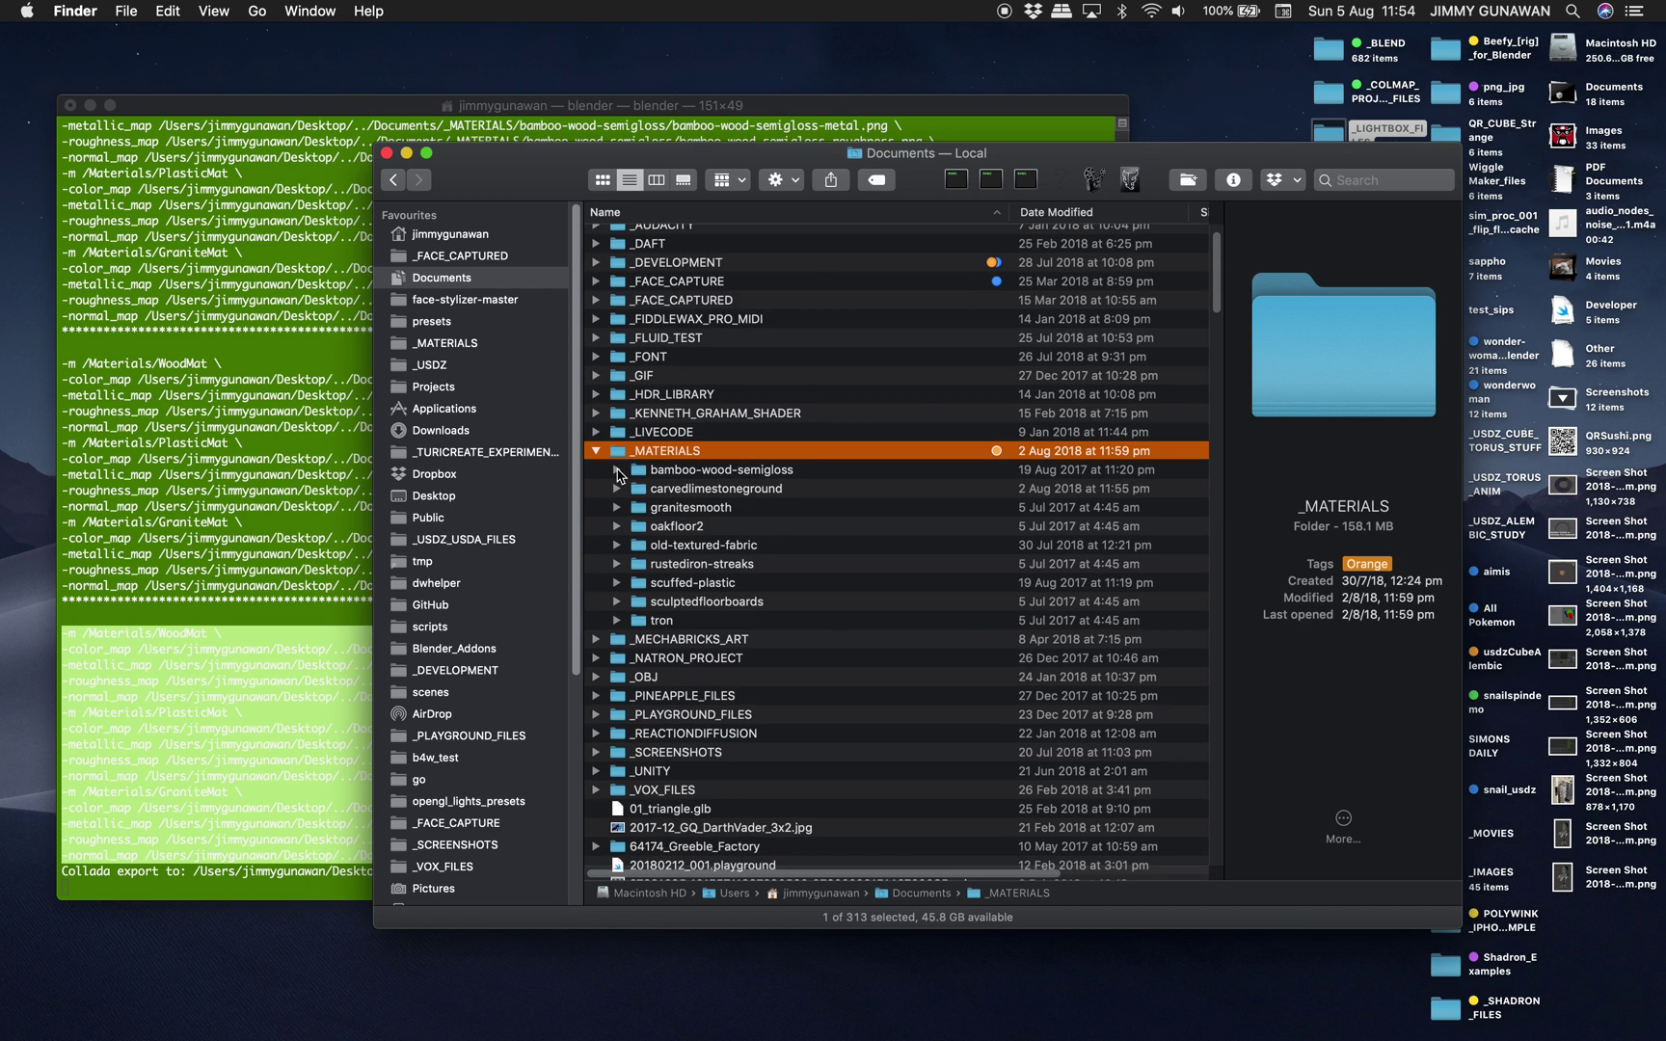
pyautogui.click(617, 471)
pyautogui.scroll(-1, 631, 525)
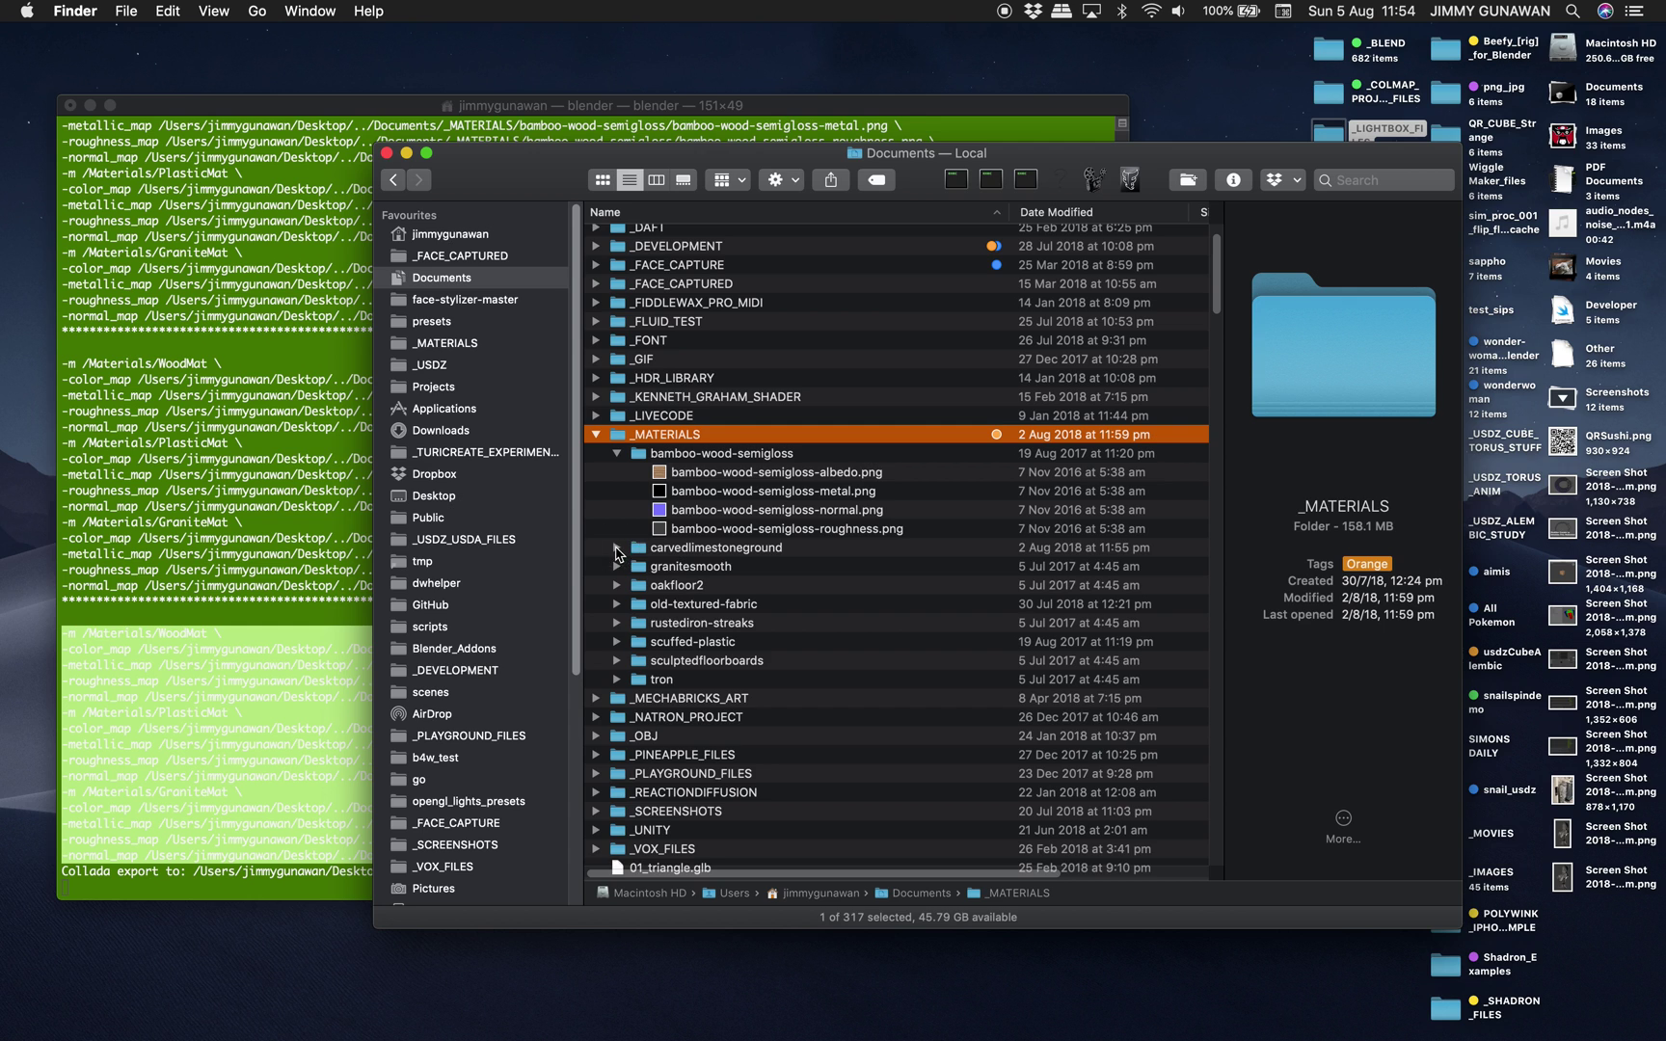
pyautogui.click(617, 548)
pyautogui.scroll(-4, 674, 558)
pyautogui.click(616, 564)
pyautogui.scroll(-4, 625, 578)
pyautogui.click(617, 585)
pyautogui.click(616, 659)
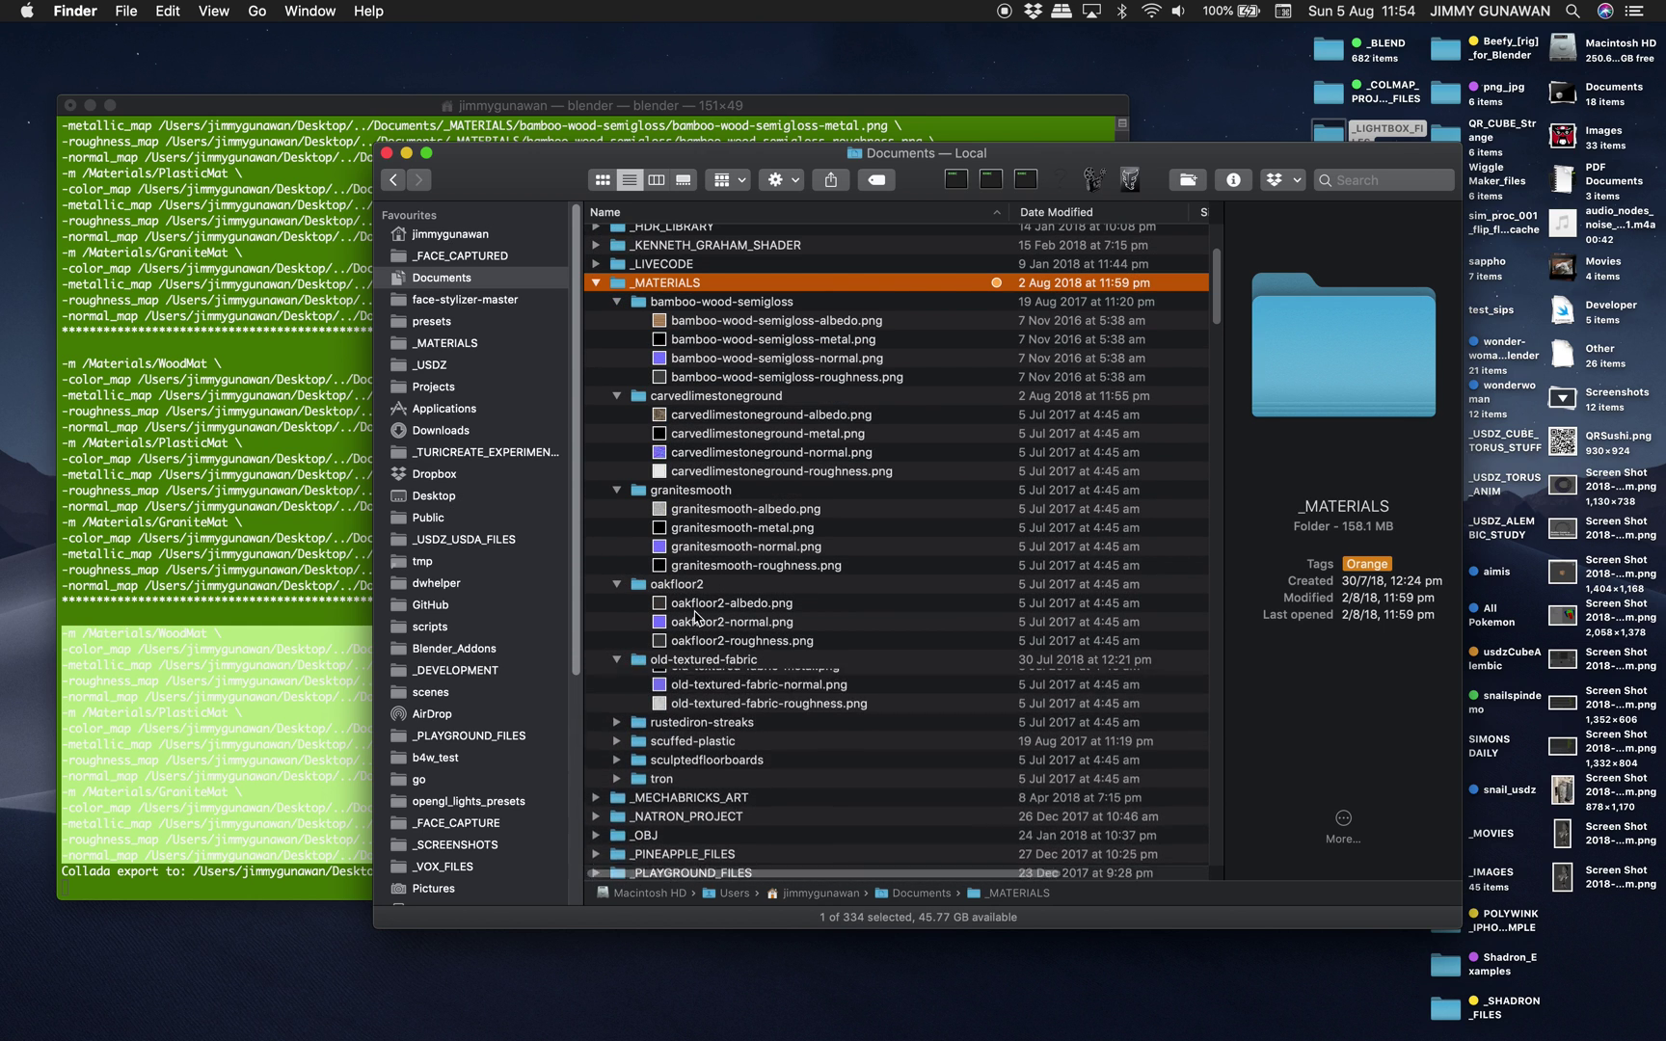
pyautogui.scroll(-1, 694, 598)
pyautogui.scroll(-1, 747, 578)
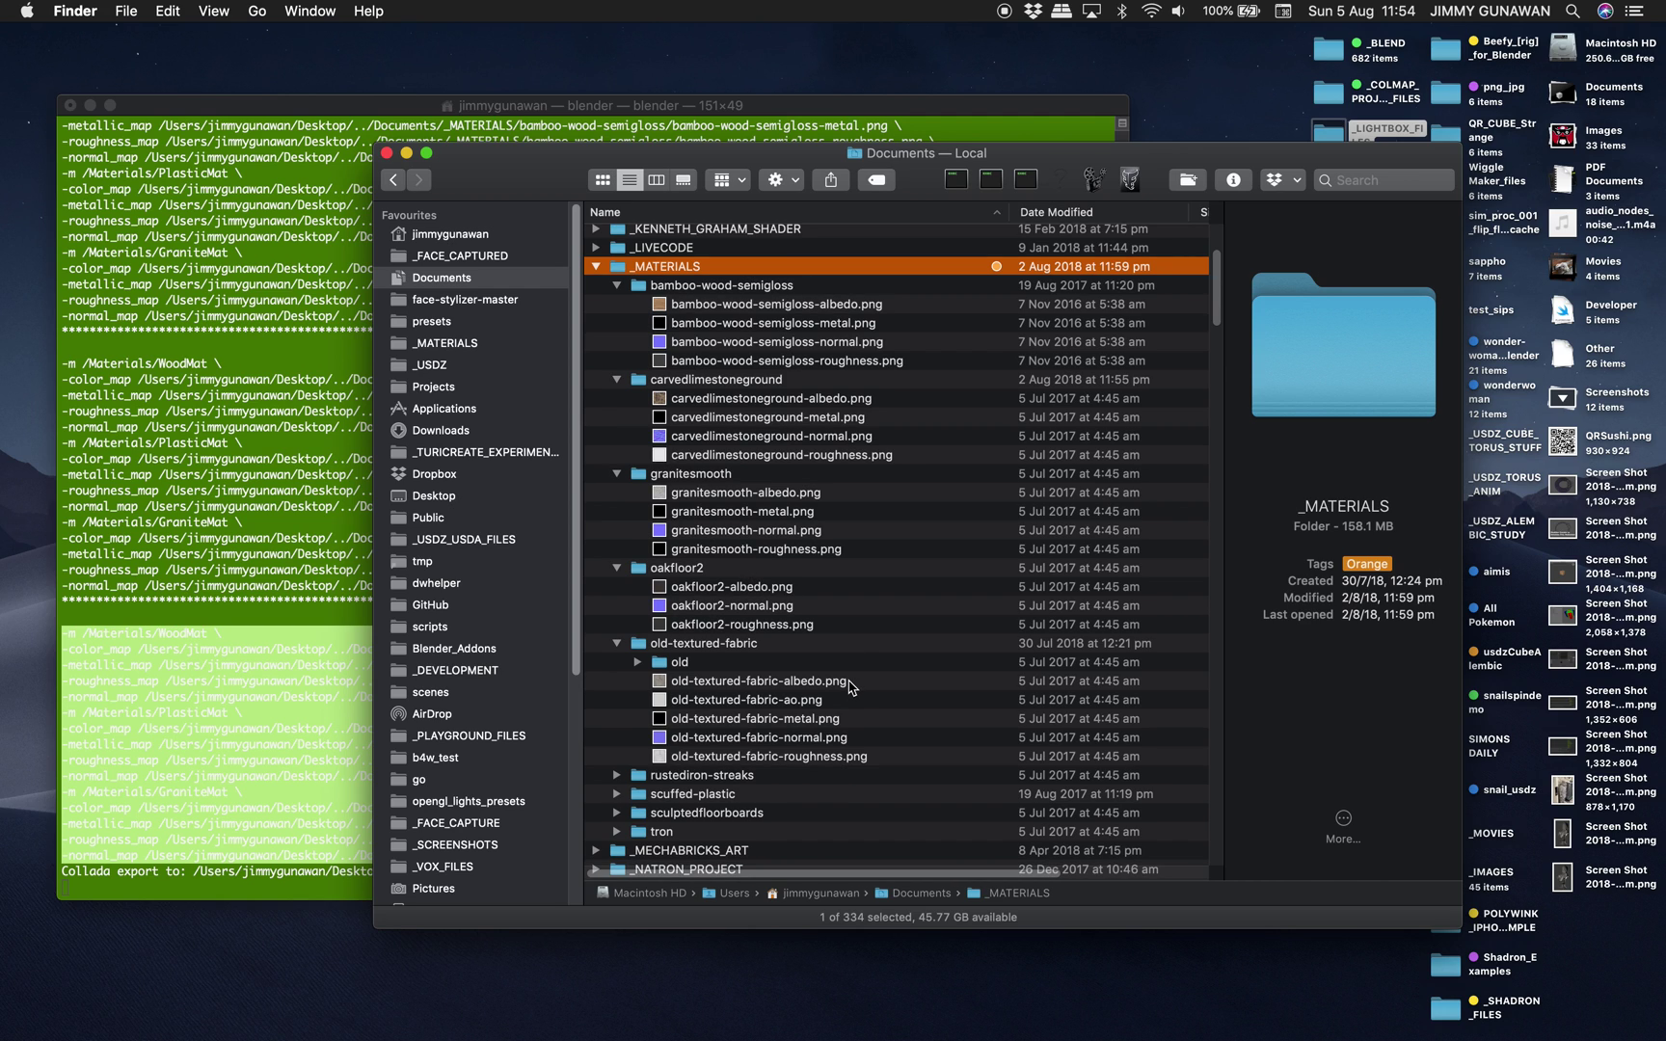
# Preview the texture maps in the old-textured-fabric and oakfloor2 folders
pyautogui.click(850, 685)
pyautogui.press('Down')
pyautogui.press('Down')
pyautogui.press('Down')
pyautogui.press('Down')
pyautogui.click(801, 625)
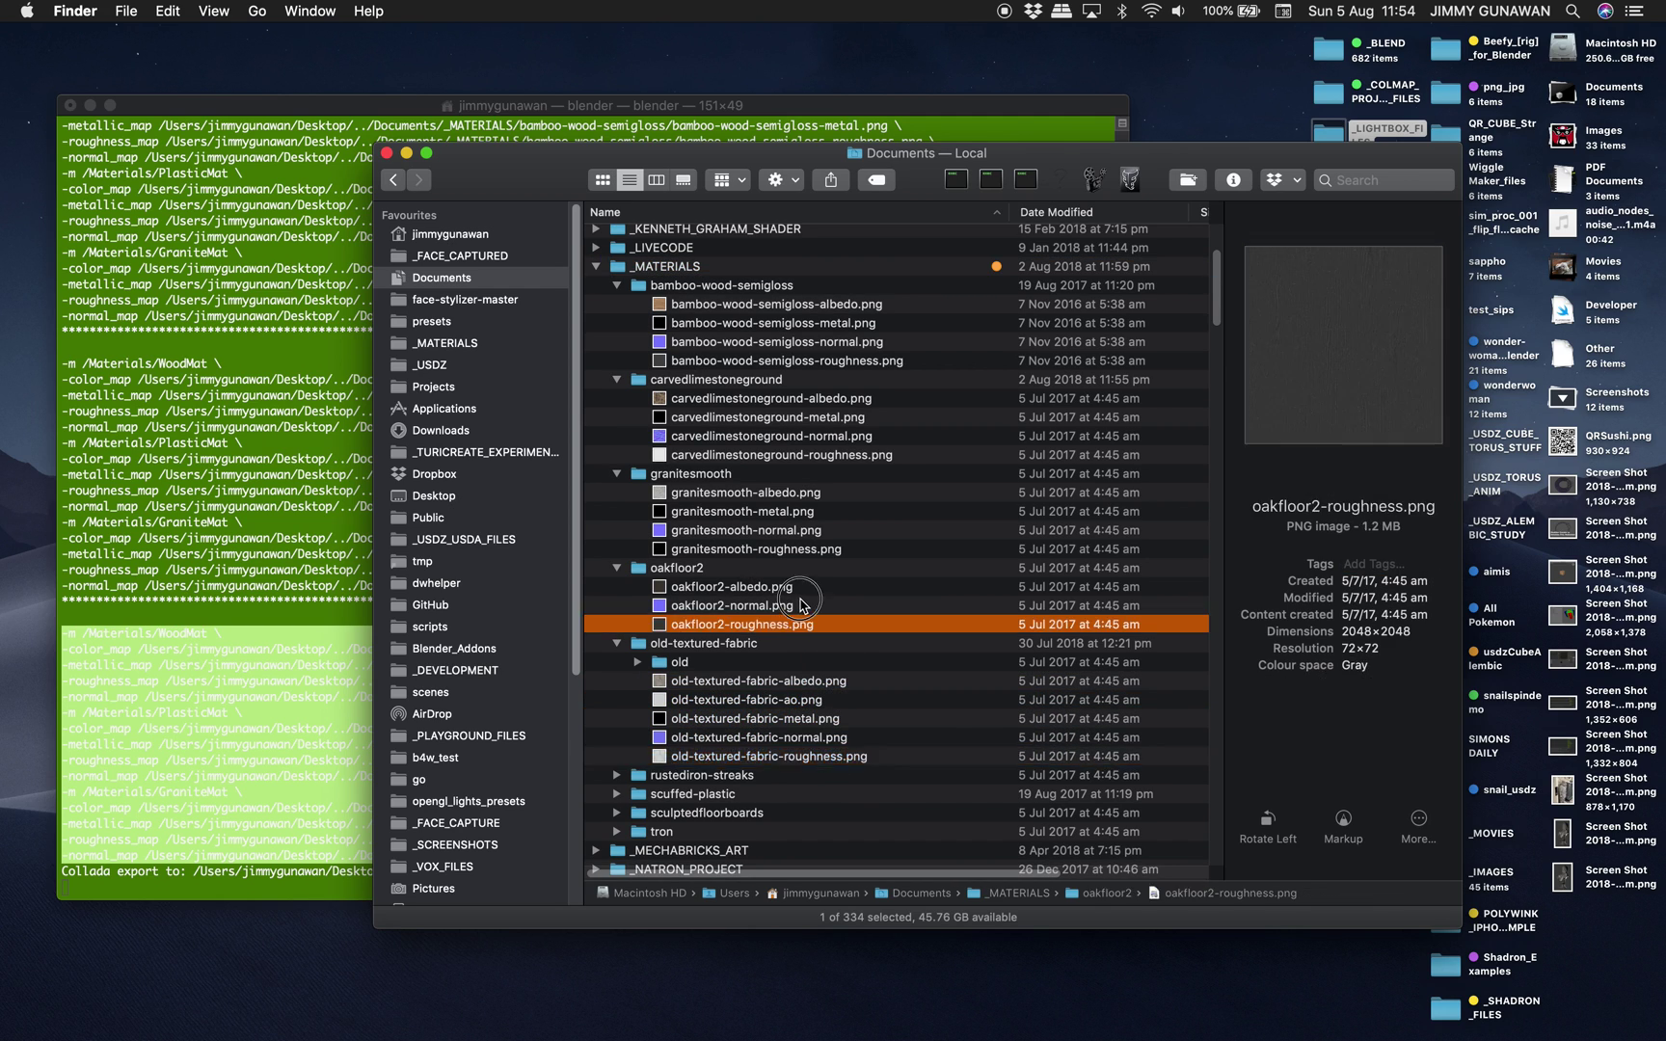
pyautogui.click(800, 601)
pyautogui.click(799, 589)
pyautogui.click(802, 602)
pyautogui.click(800, 591)
pyautogui.press('Down')
pyautogui.press('Down')
# Preview texture maps from the granitesmooth, carvedlimestoneground and bamboo-wood-semigloss folders
pyautogui.click(800, 530)
pyautogui.click(796, 454)
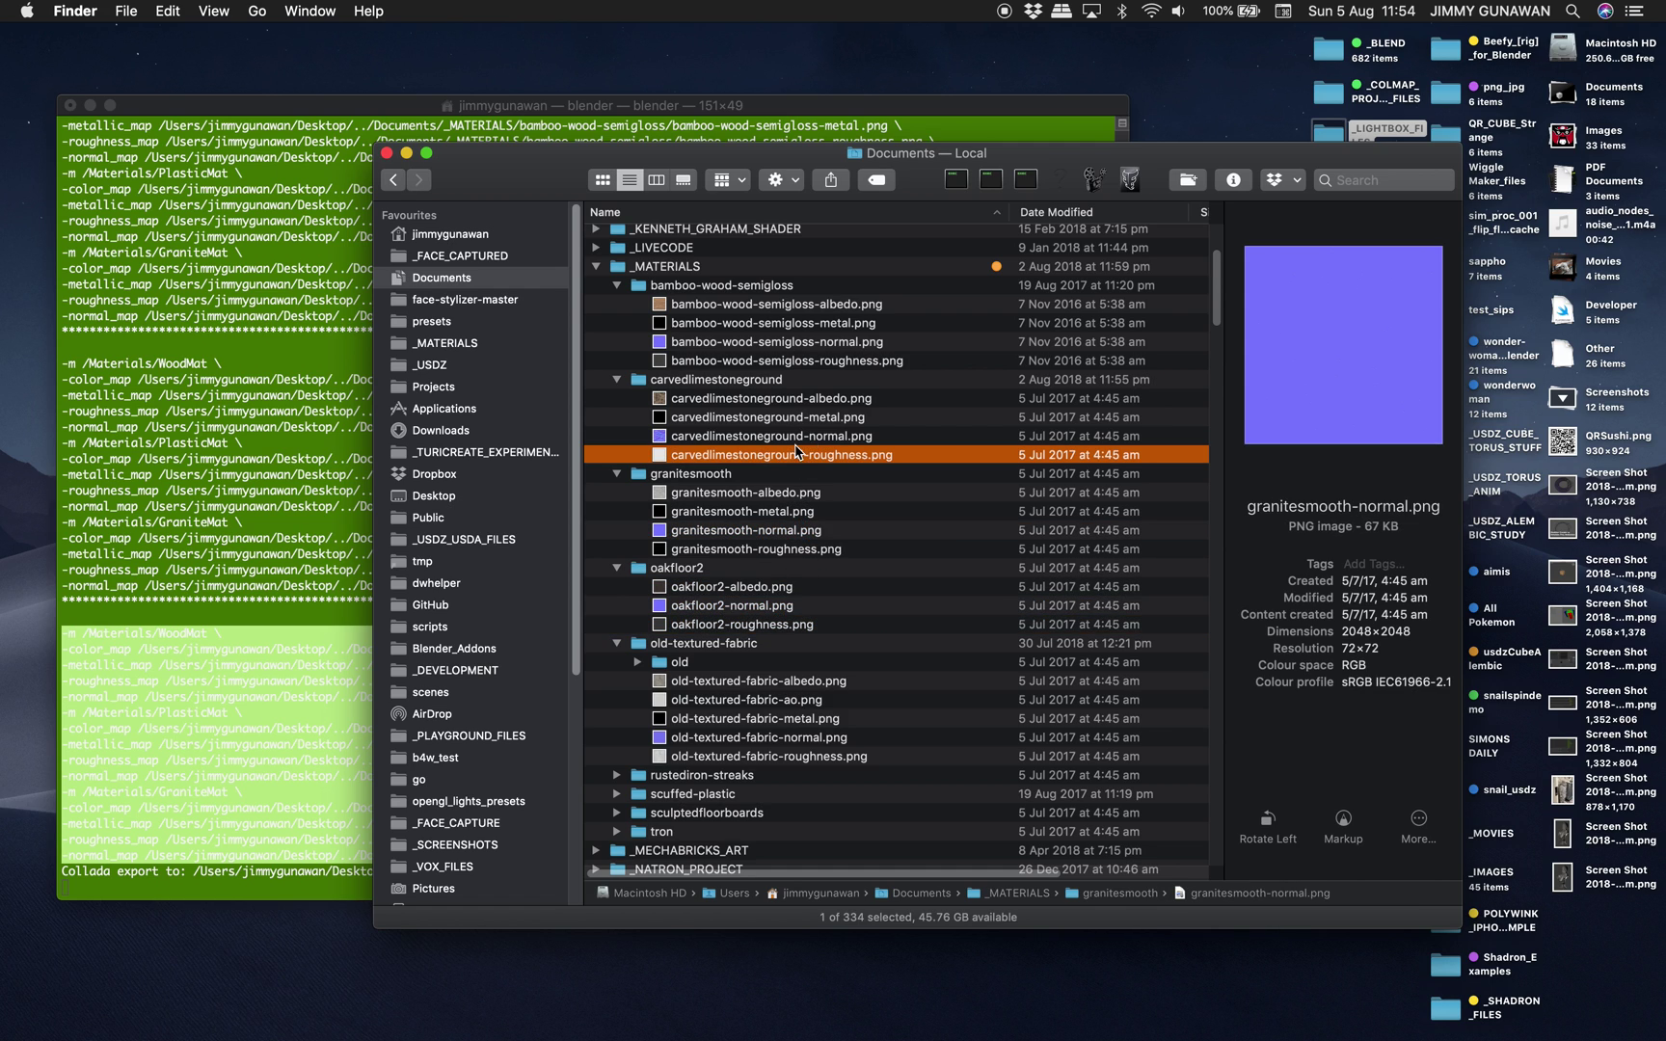
pyautogui.click(810, 417)
pyautogui.click(830, 307)
pyautogui.click(835, 344)
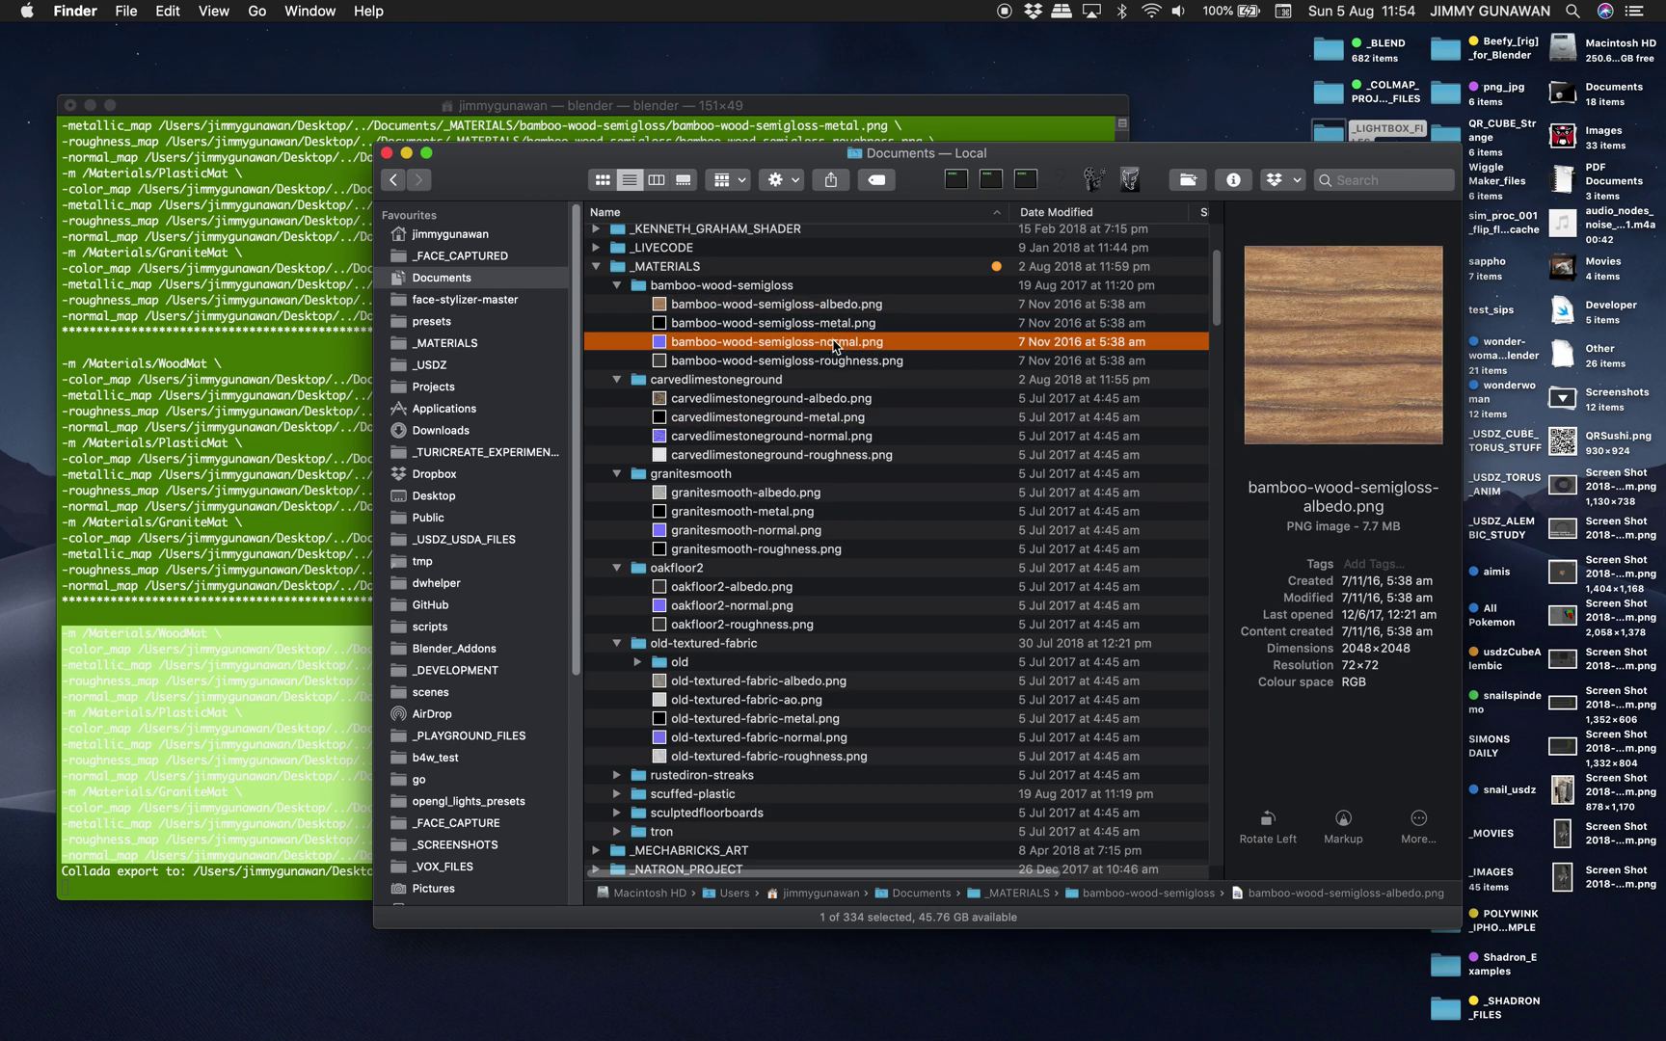
# Preview the albedo, metal, normal and roughness maps of the bamboo-wood-semigloss material one after another
pyautogui.click(835, 359)
pyautogui.click(837, 341)
pyautogui.click(838, 322)
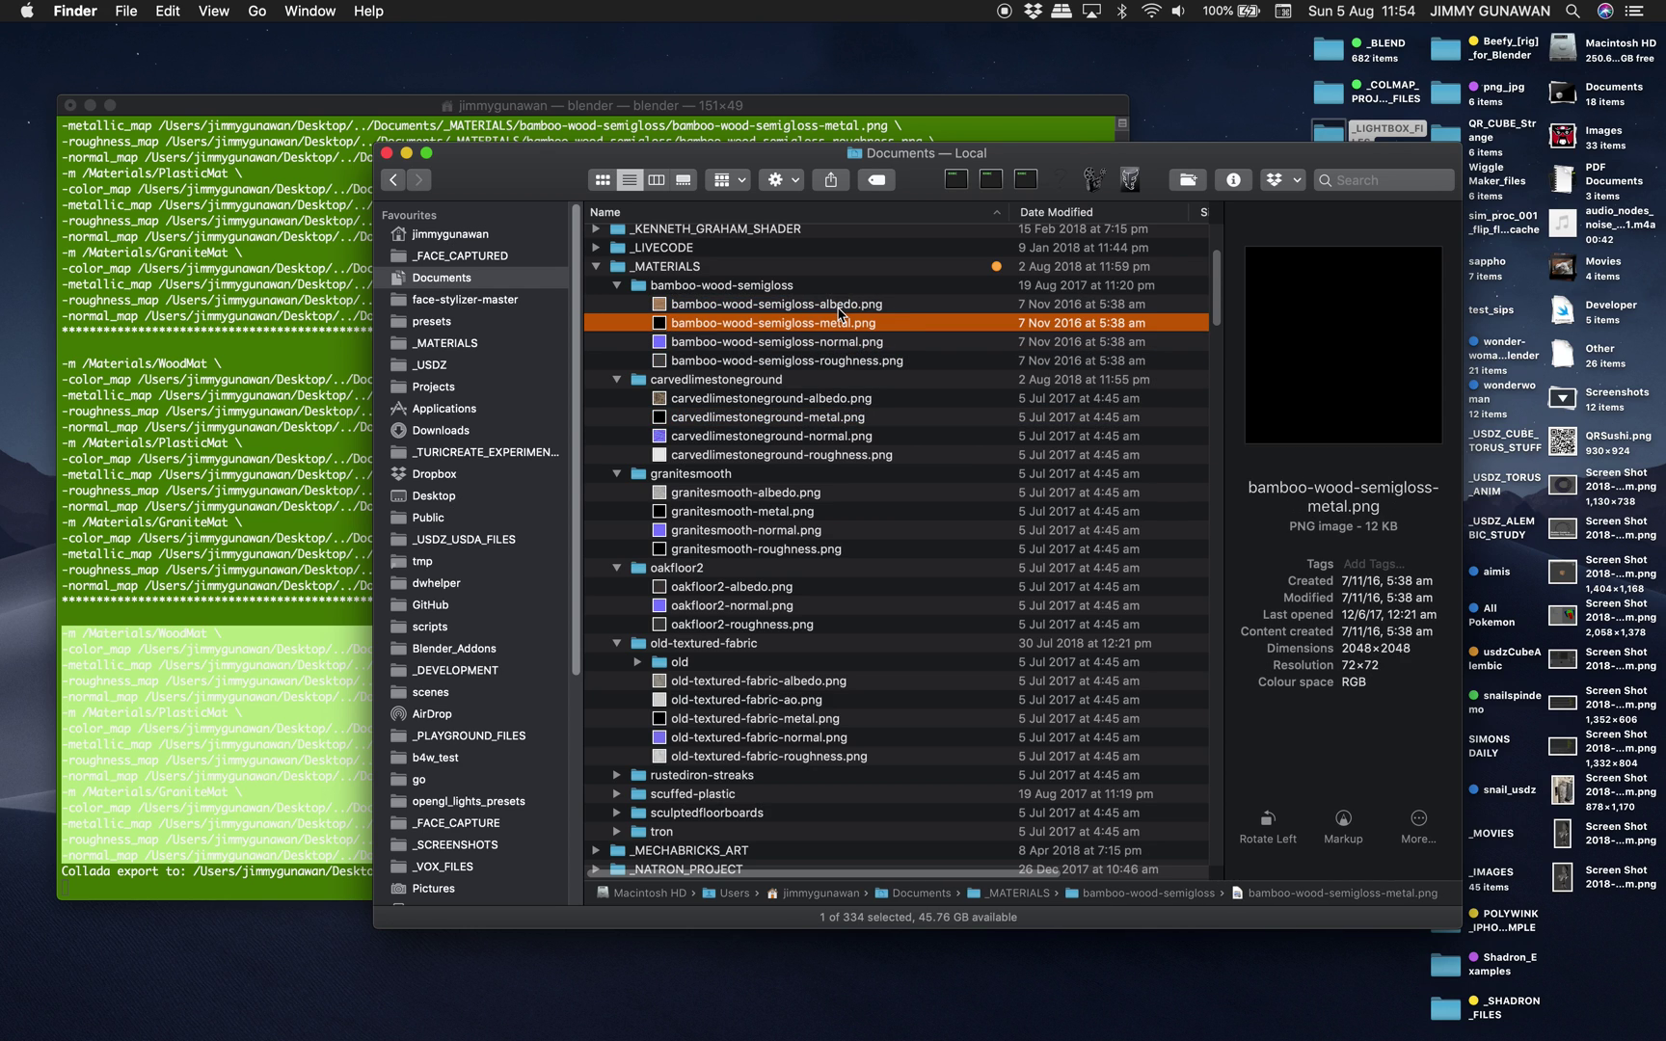
pyautogui.click(838, 308)
pyautogui.click(848, 322)
pyautogui.click(834, 307)
pyautogui.click(848, 323)
pyautogui.click(835, 342)
pyautogui.click(833, 358)
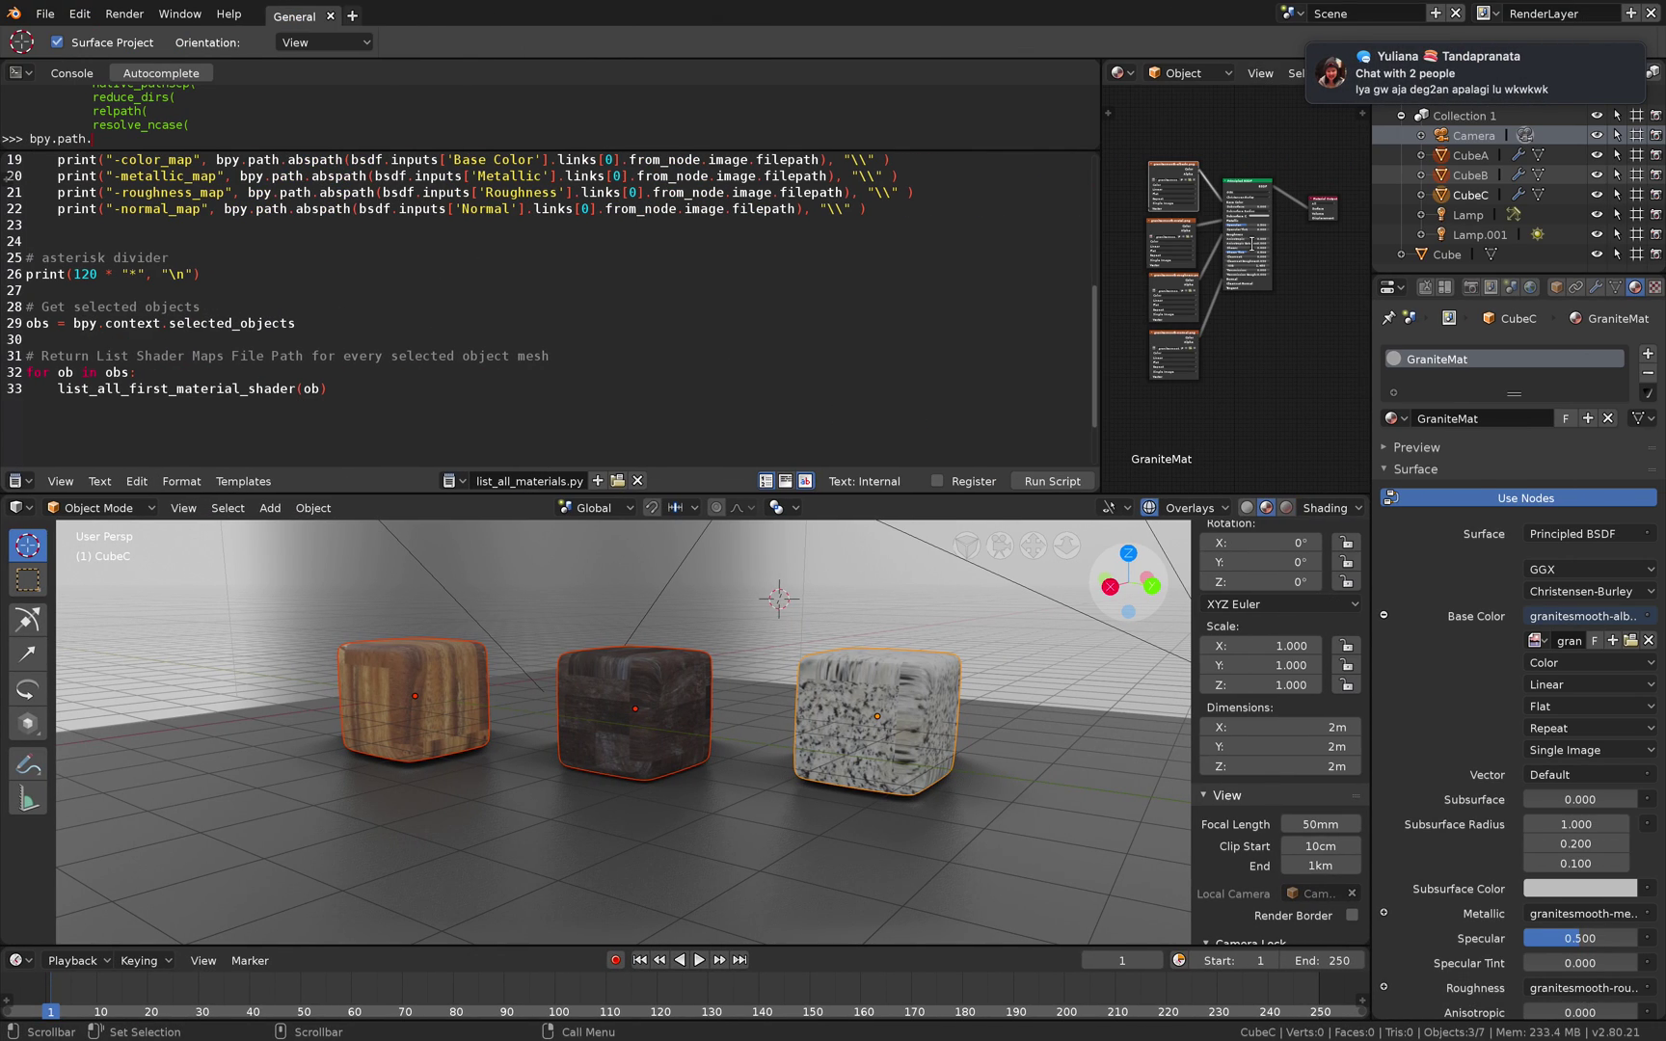
# Switch to Blender 2.80 and review list_all_materials.py, from the material slot lookup to the shader map print lines
pyautogui.moveTo(892, 605); pyautogui.dragTo(866, 669, button='middle')
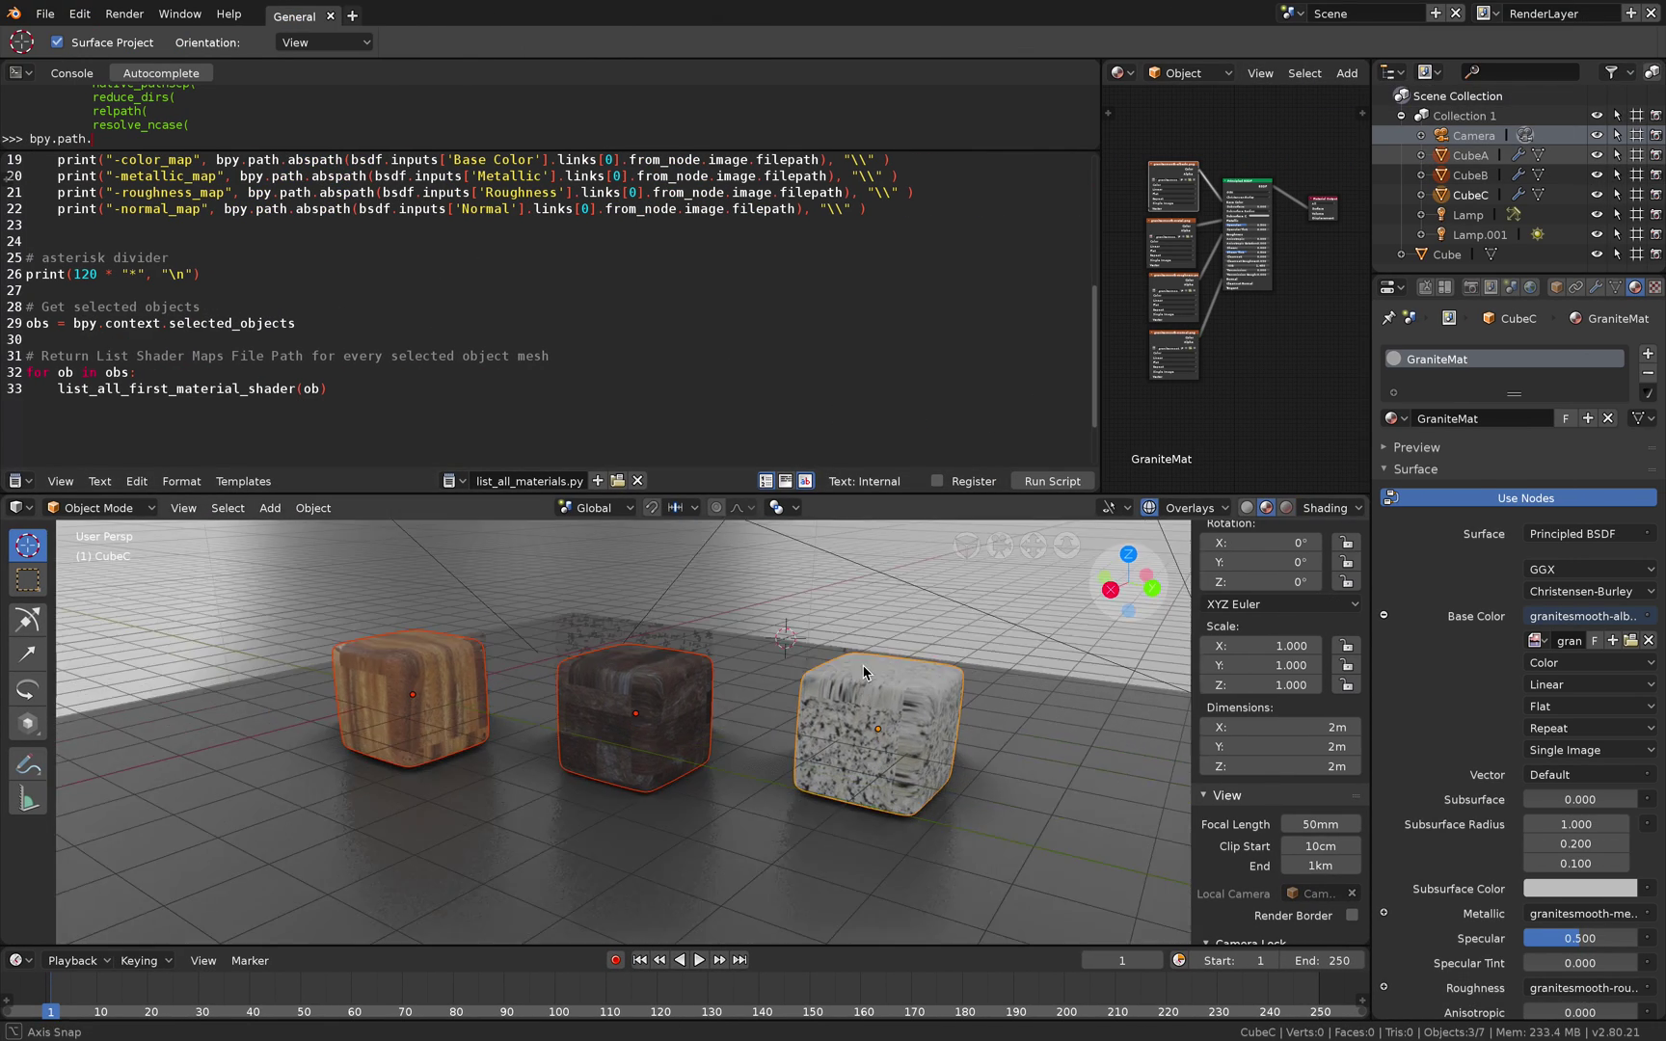
pyautogui.scroll(5, 675, 385)
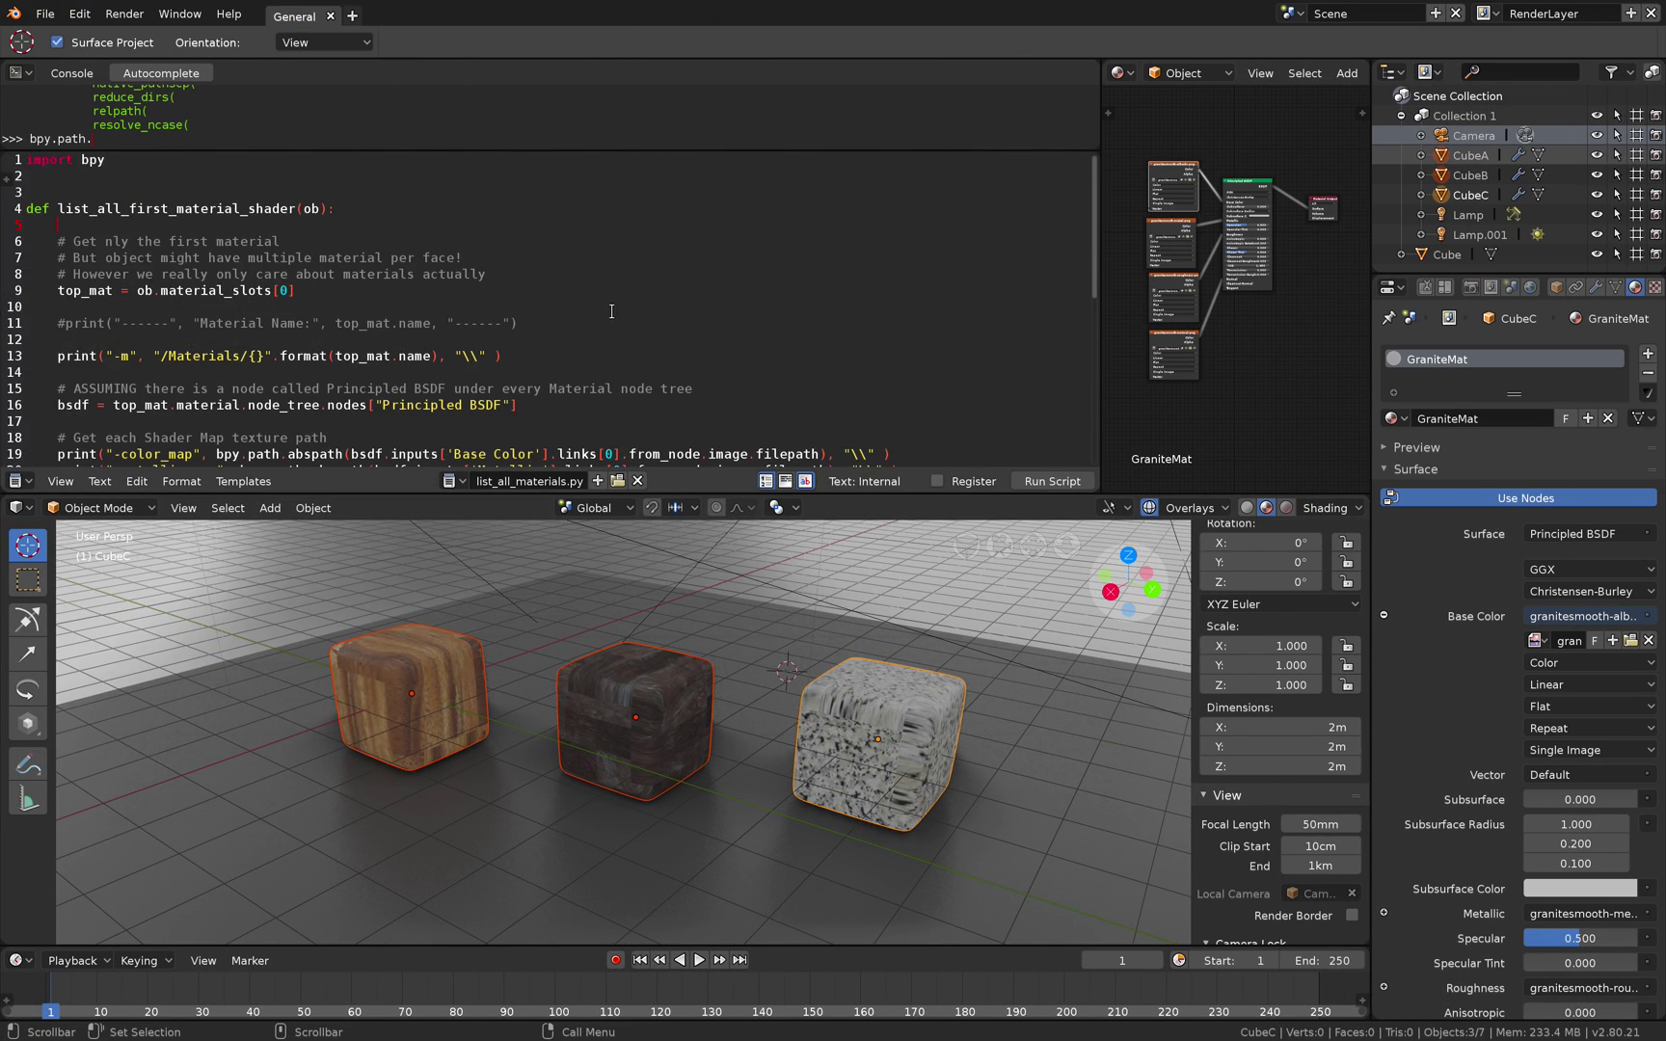
pyautogui.scroll(-3, 627, 318)
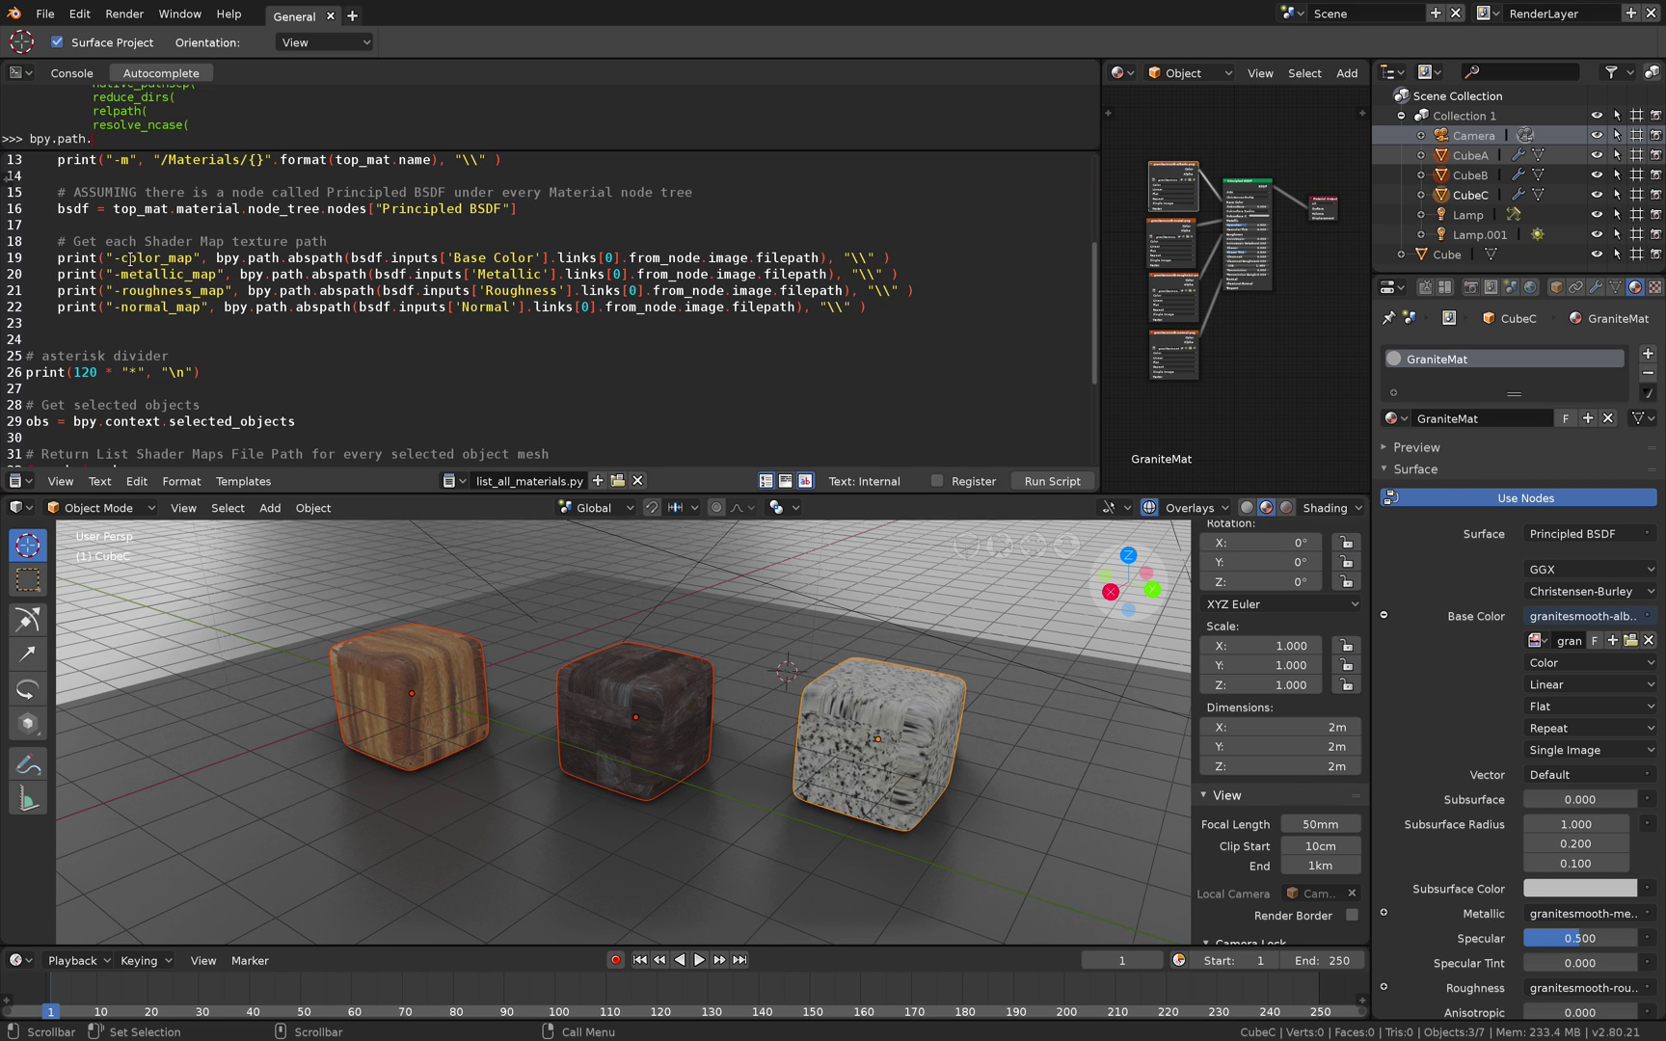
pyautogui.click(198, 311)
pyautogui.scroll(-3, 289, 356)
pyautogui.scroll(7, 444, 337)
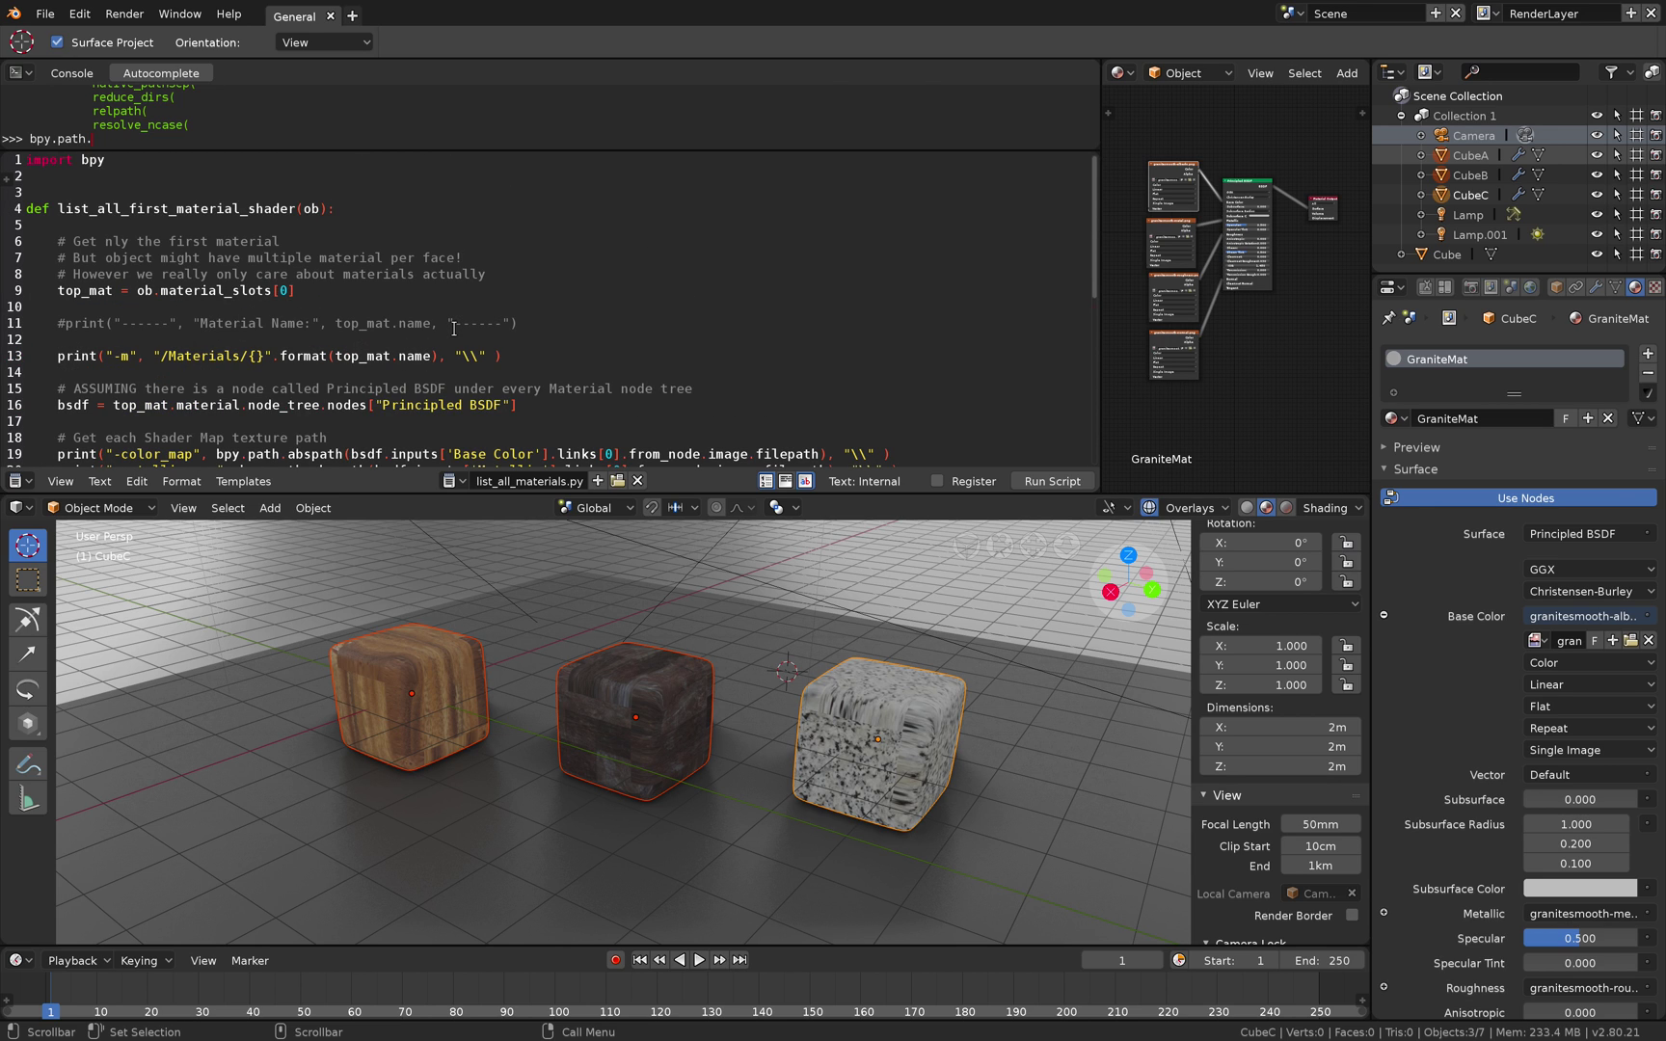
pyautogui.scroll(-1, 454, 329)
pyautogui.moveTo(882, 600)
pyautogui.mouseDown(button='middle')
pyautogui.moveTo(901, 606)
pyautogui.moveTo(883, 615)
pyautogui.mouseUp(button='middle')
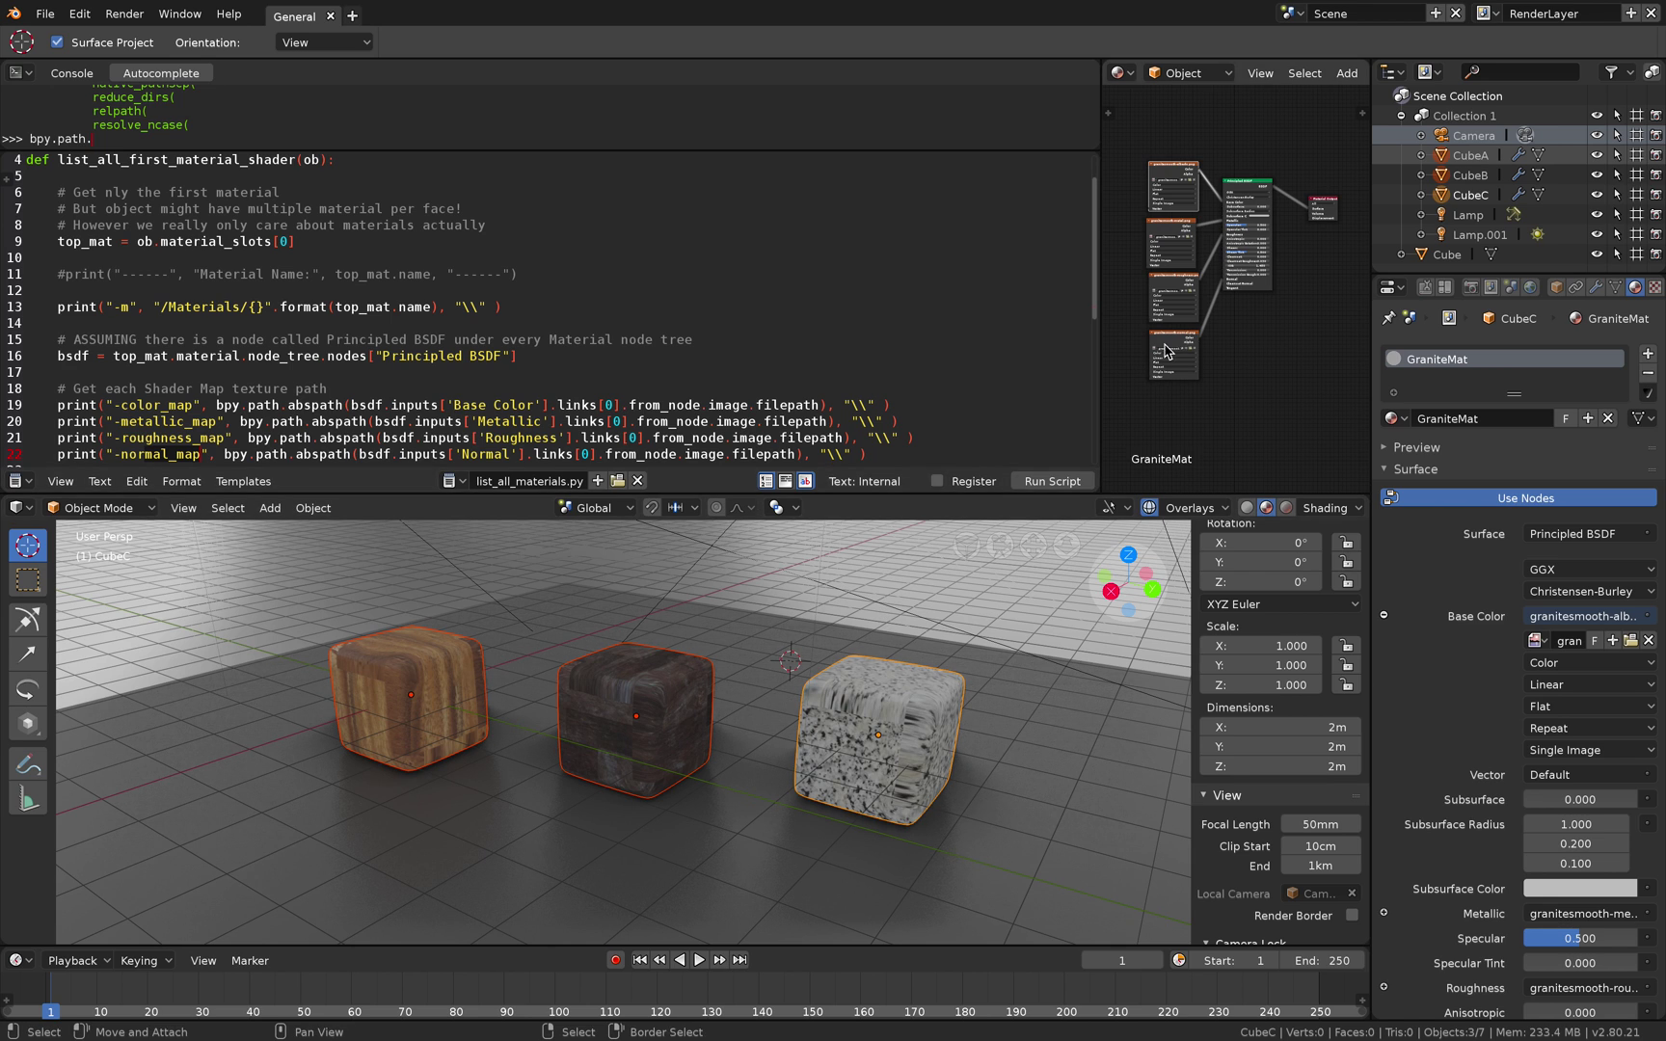
# Select only CubeB, widen the node editor and examine how PlasticMat's image textures connect to the Principled BSDF
pyautogui.click(921, 709)
pyautogui.moveTo(920, 708); pyautogui.dragTo(687, 672, button='middle')
pyautogui.click(688, 672)
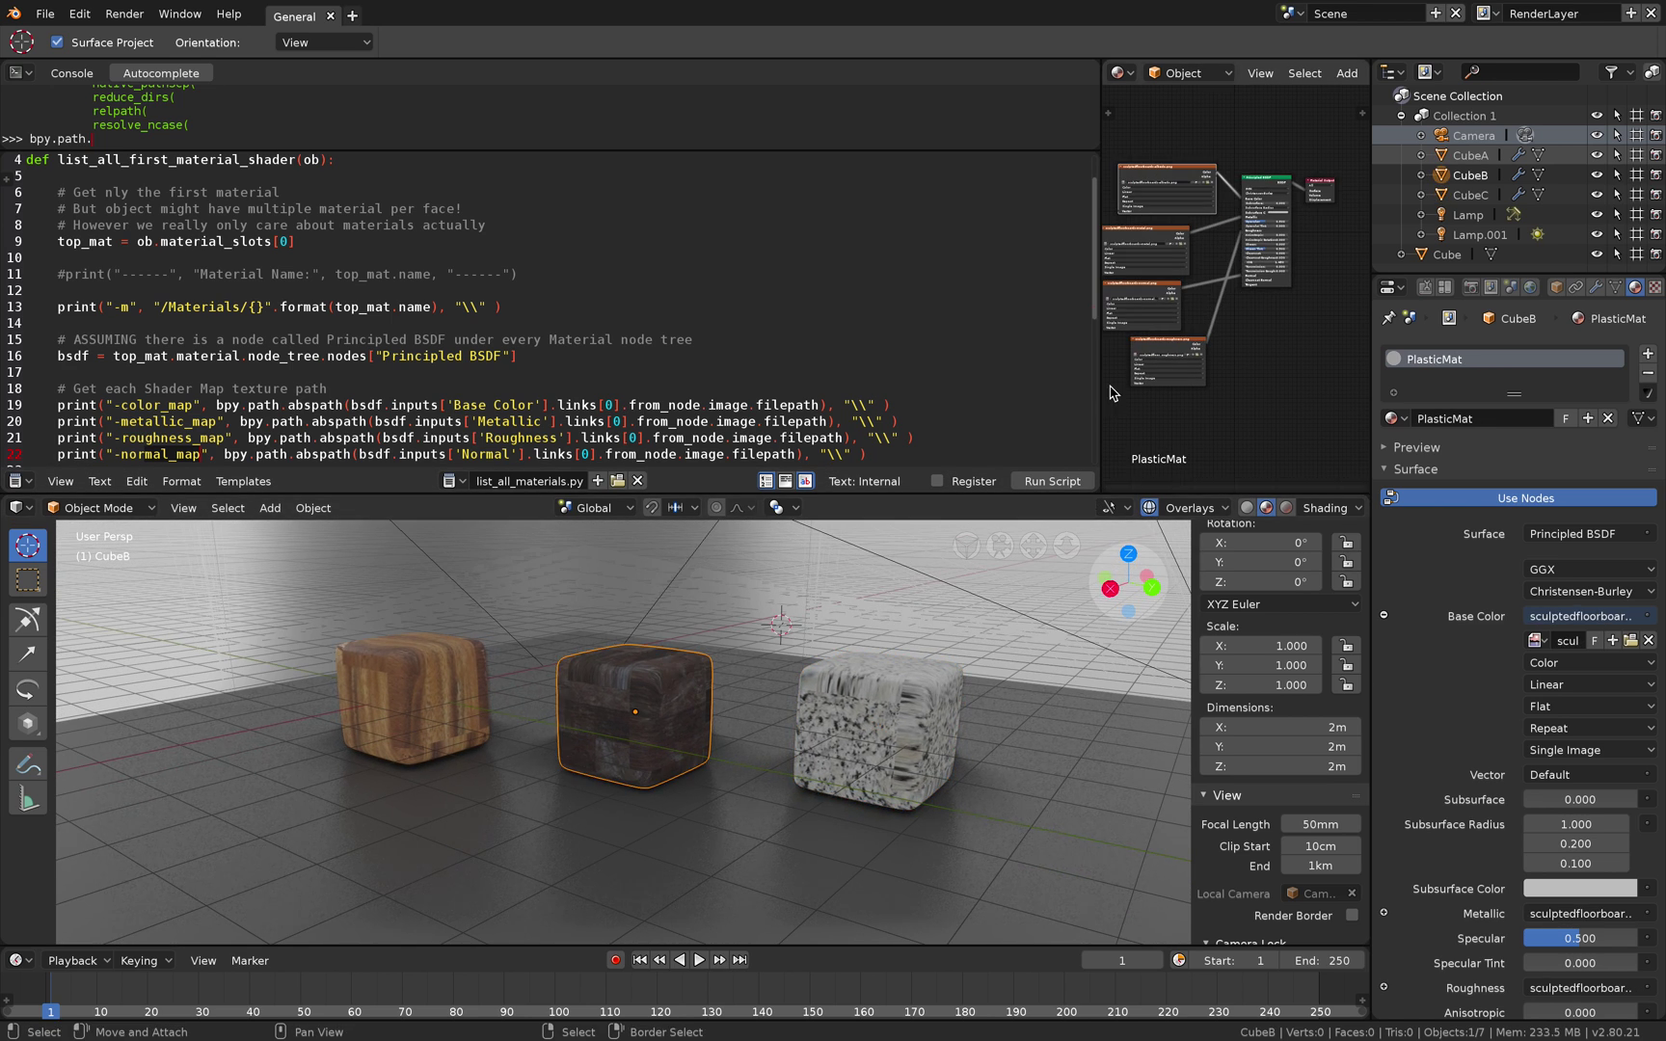
pyautogui.moveTo(1100, 377); pyautogui.dragTo(818, 377)
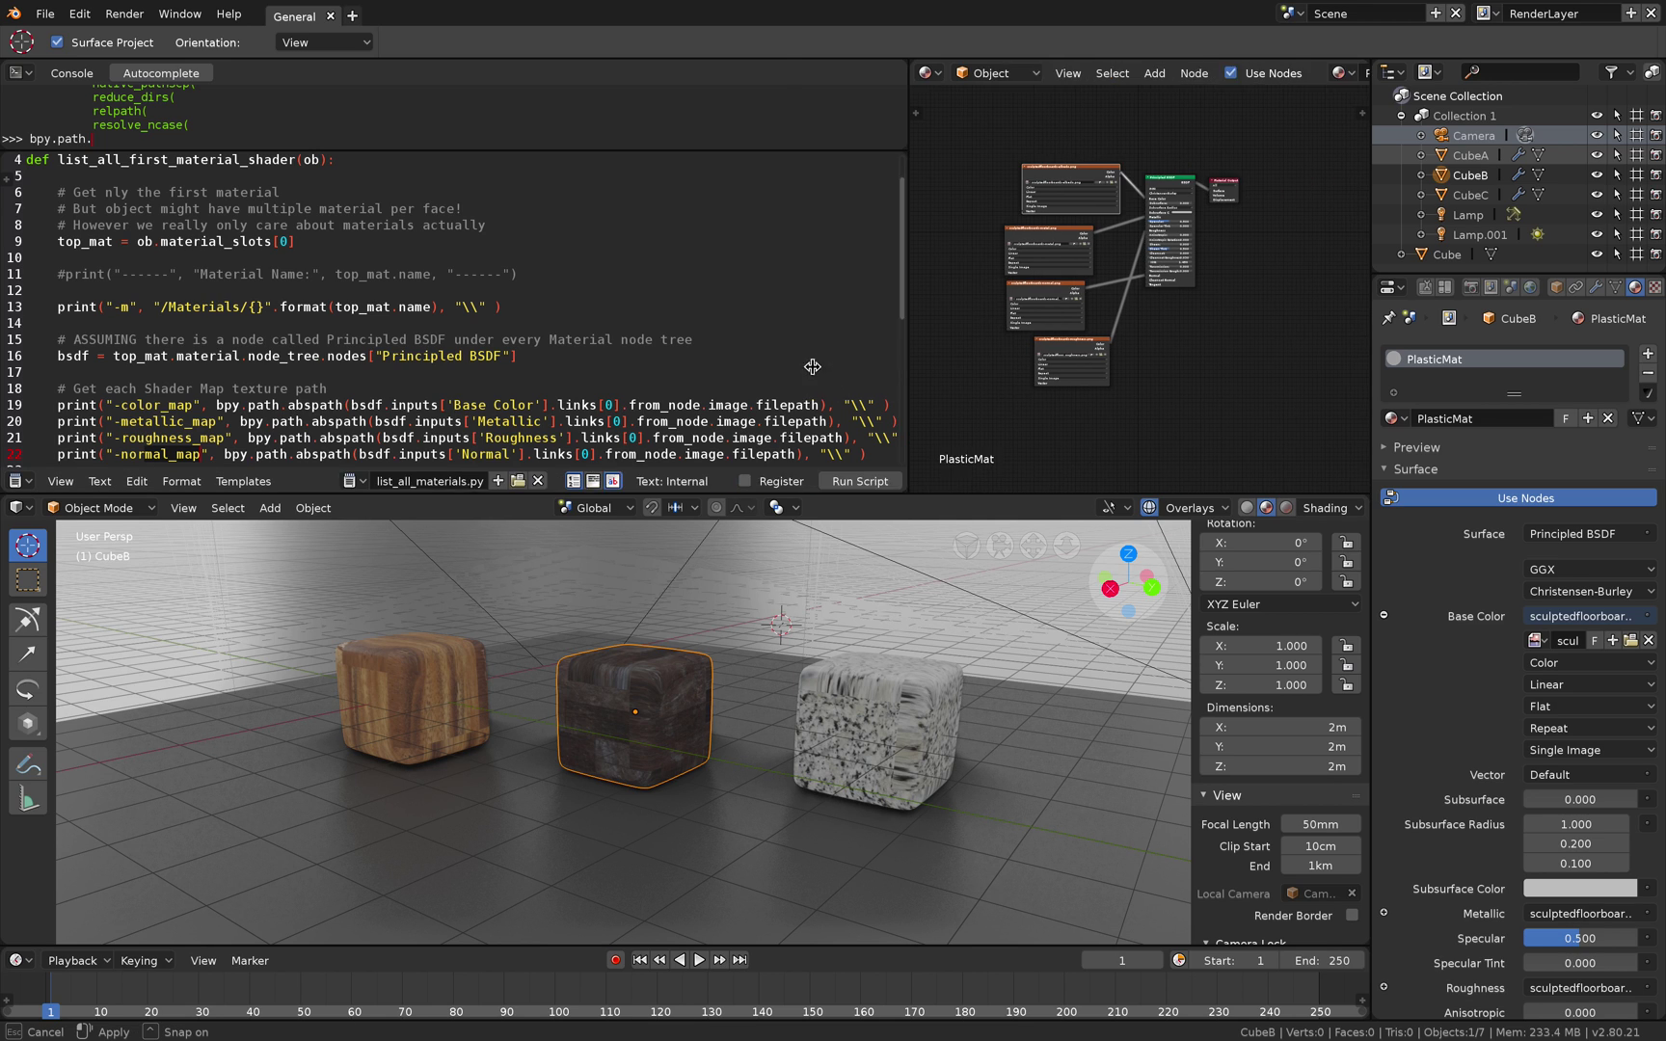
pyautogui.scroll(5, 993, 337)
pyautogui.scroll(4, 992, 329)
pyautogui.moveTo(1051, 255); pyautogui.dragTo(1037, 403, button='middle')
pyautogui.moveTo(1185, 156); pyautogui.dragTo(1164, 153)
pyautogui.scroll(-3, 1170, 263)
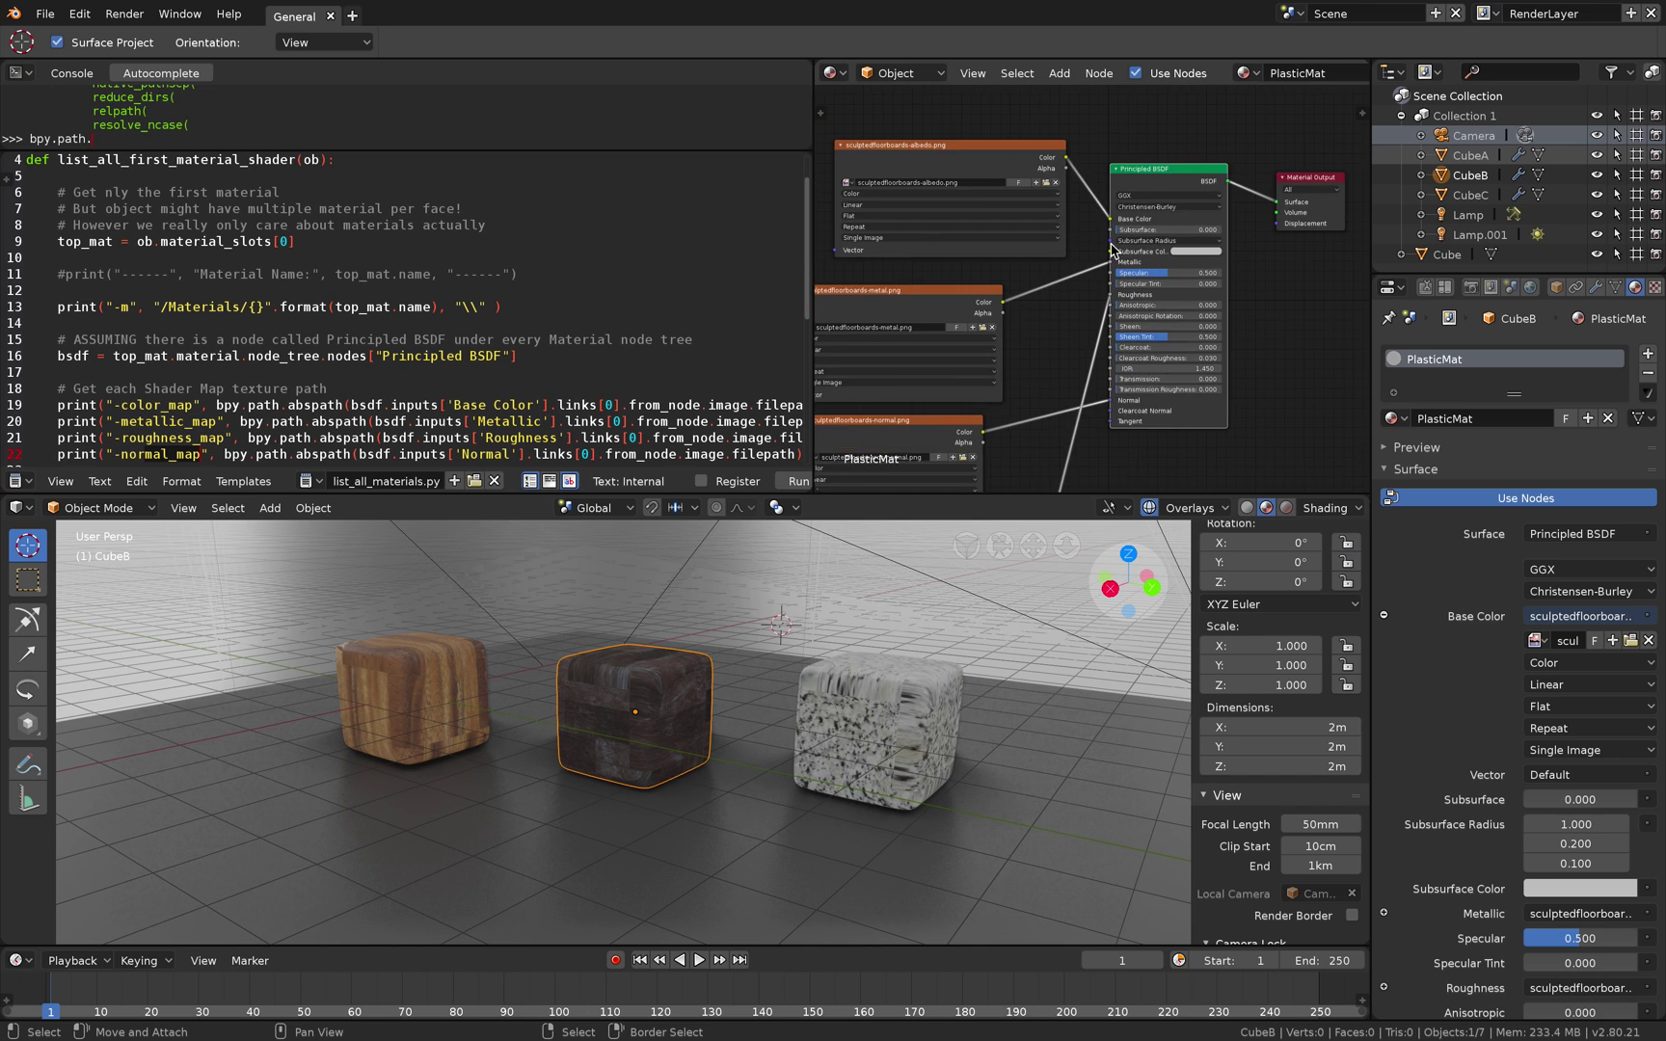
pyautogui.moveTo(1045, 180); pyautogui.dragTo(991, 159)
pyautogui.moveTo(854, 699); pyautogui.dragTo(835, 681, button='middle')
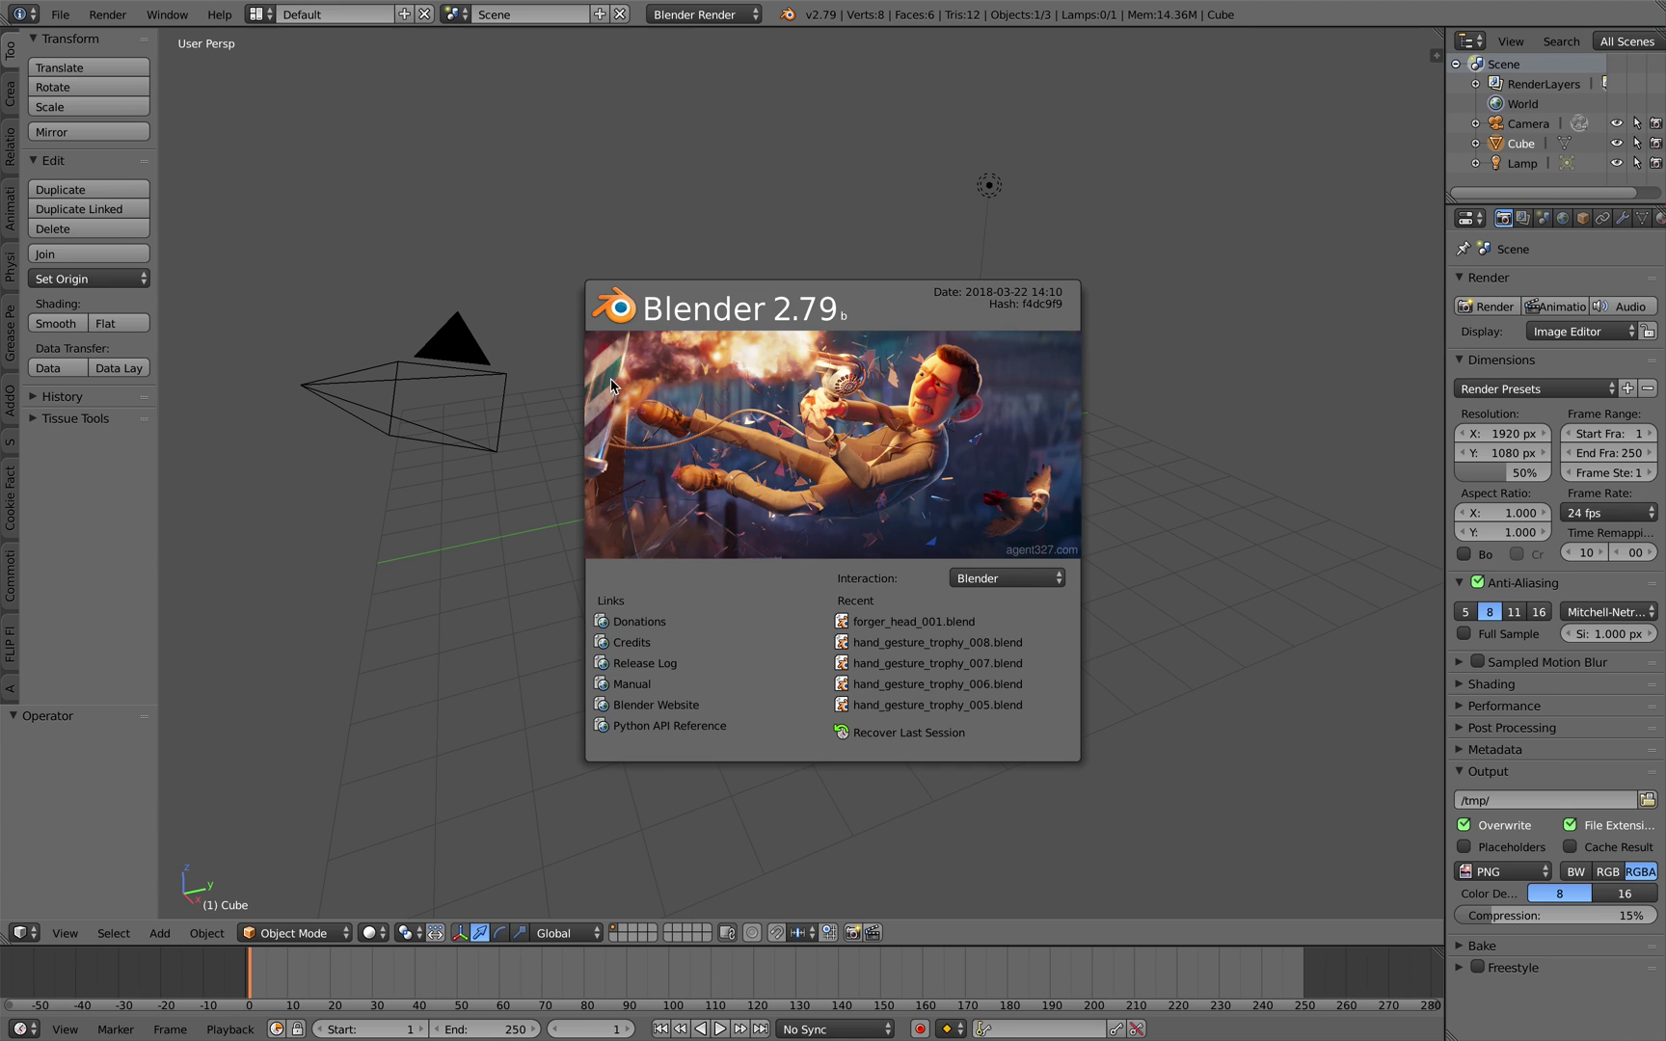
# Switch to Blender 2.79, dismiss the splash screen and delete all objects of the default scene
pyautogui.click(616, 386)
pyautogui.press('a')
pyautogui.press('a')
pyautogui.press('Delete')
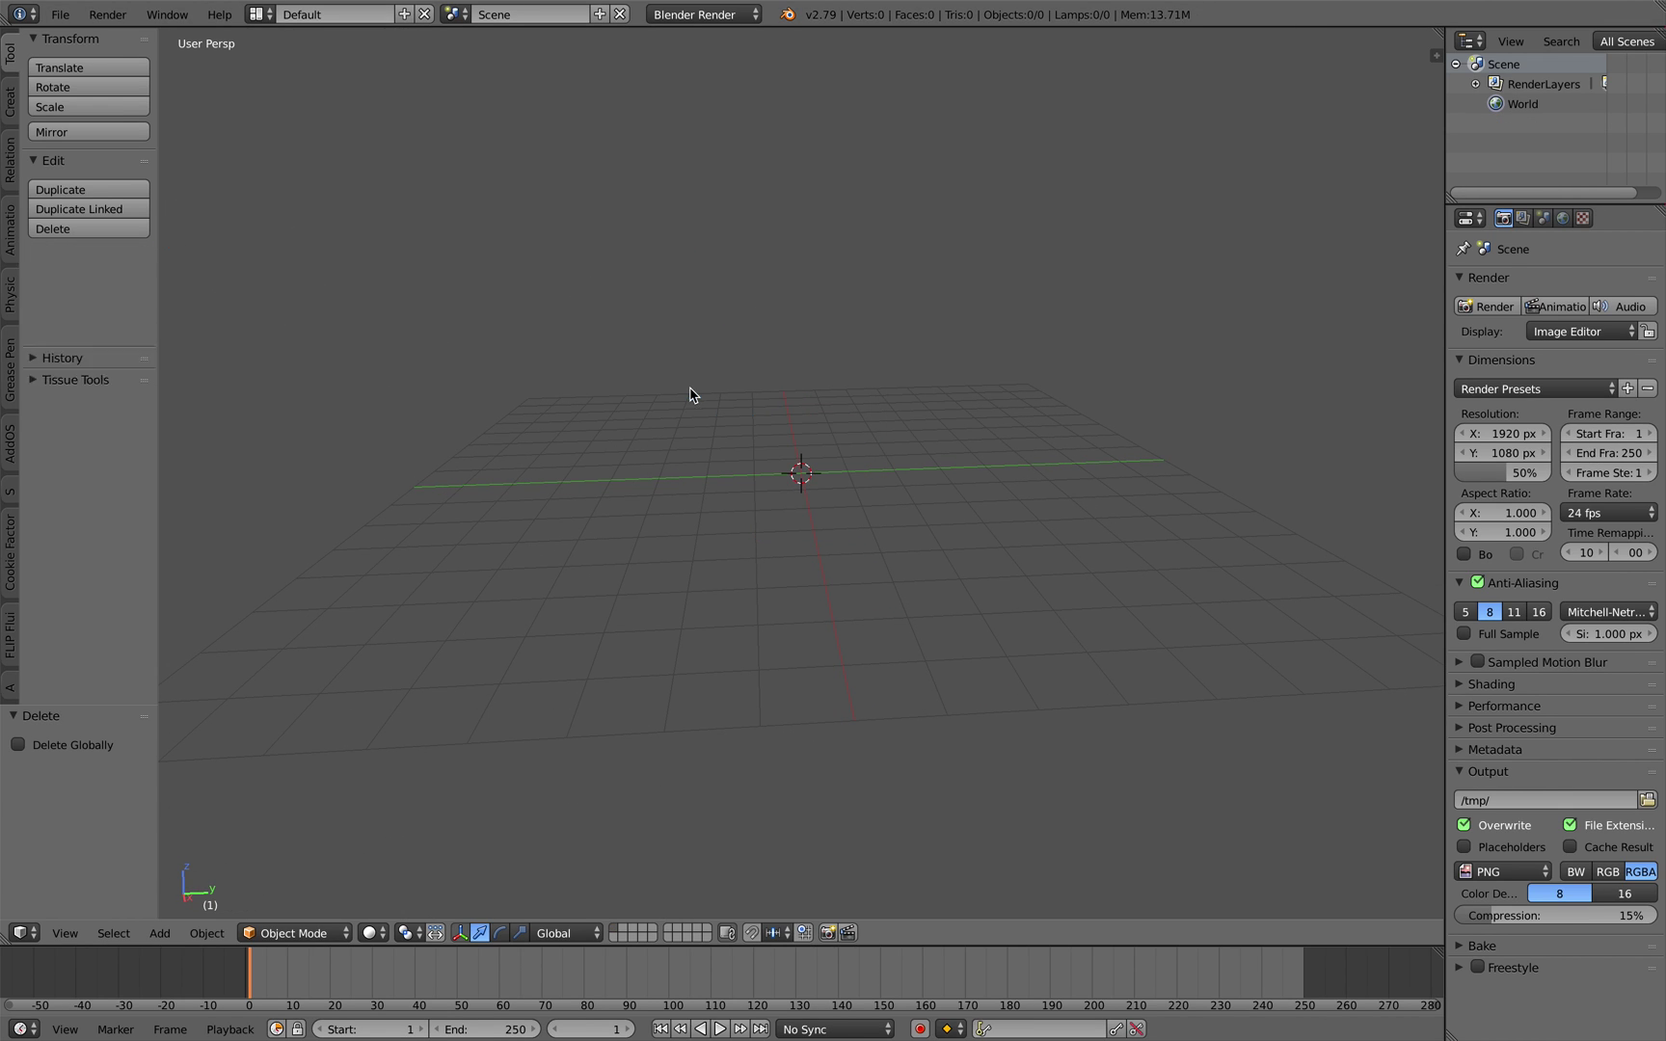
# Import the Collada file material_study11.dae from the Desktop folder
pyautogui.click(60, 14)
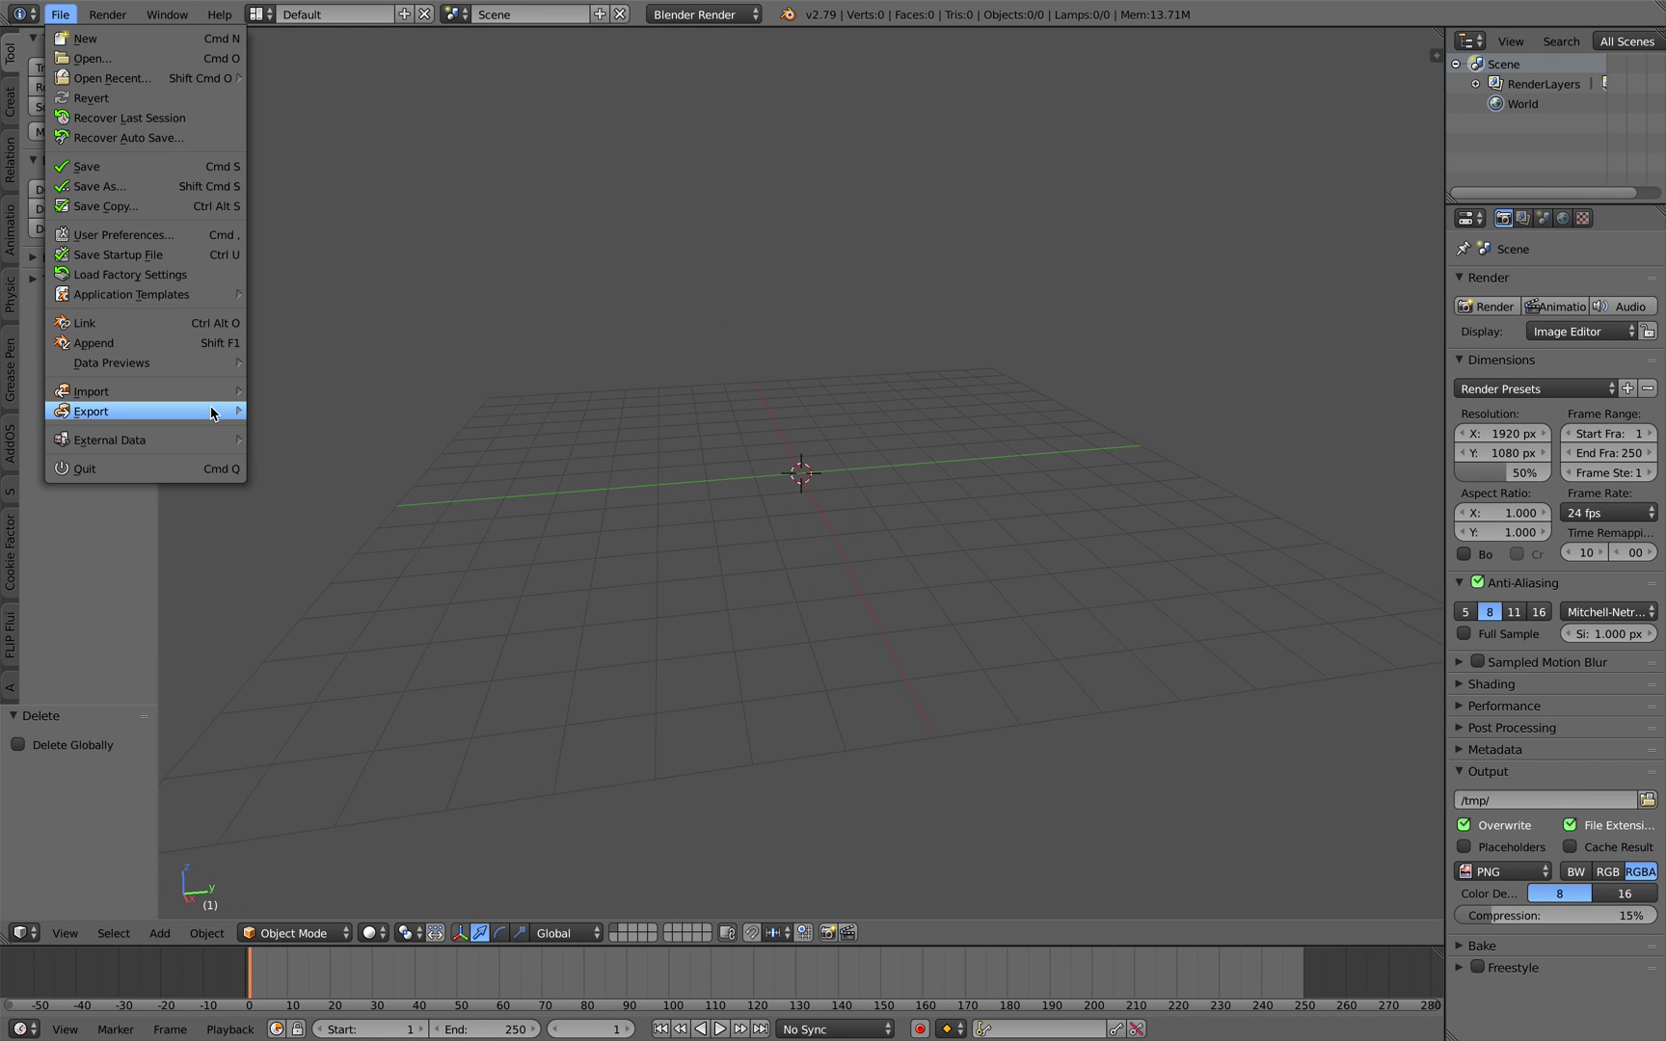
pyautogui.moveTo(209, 391)
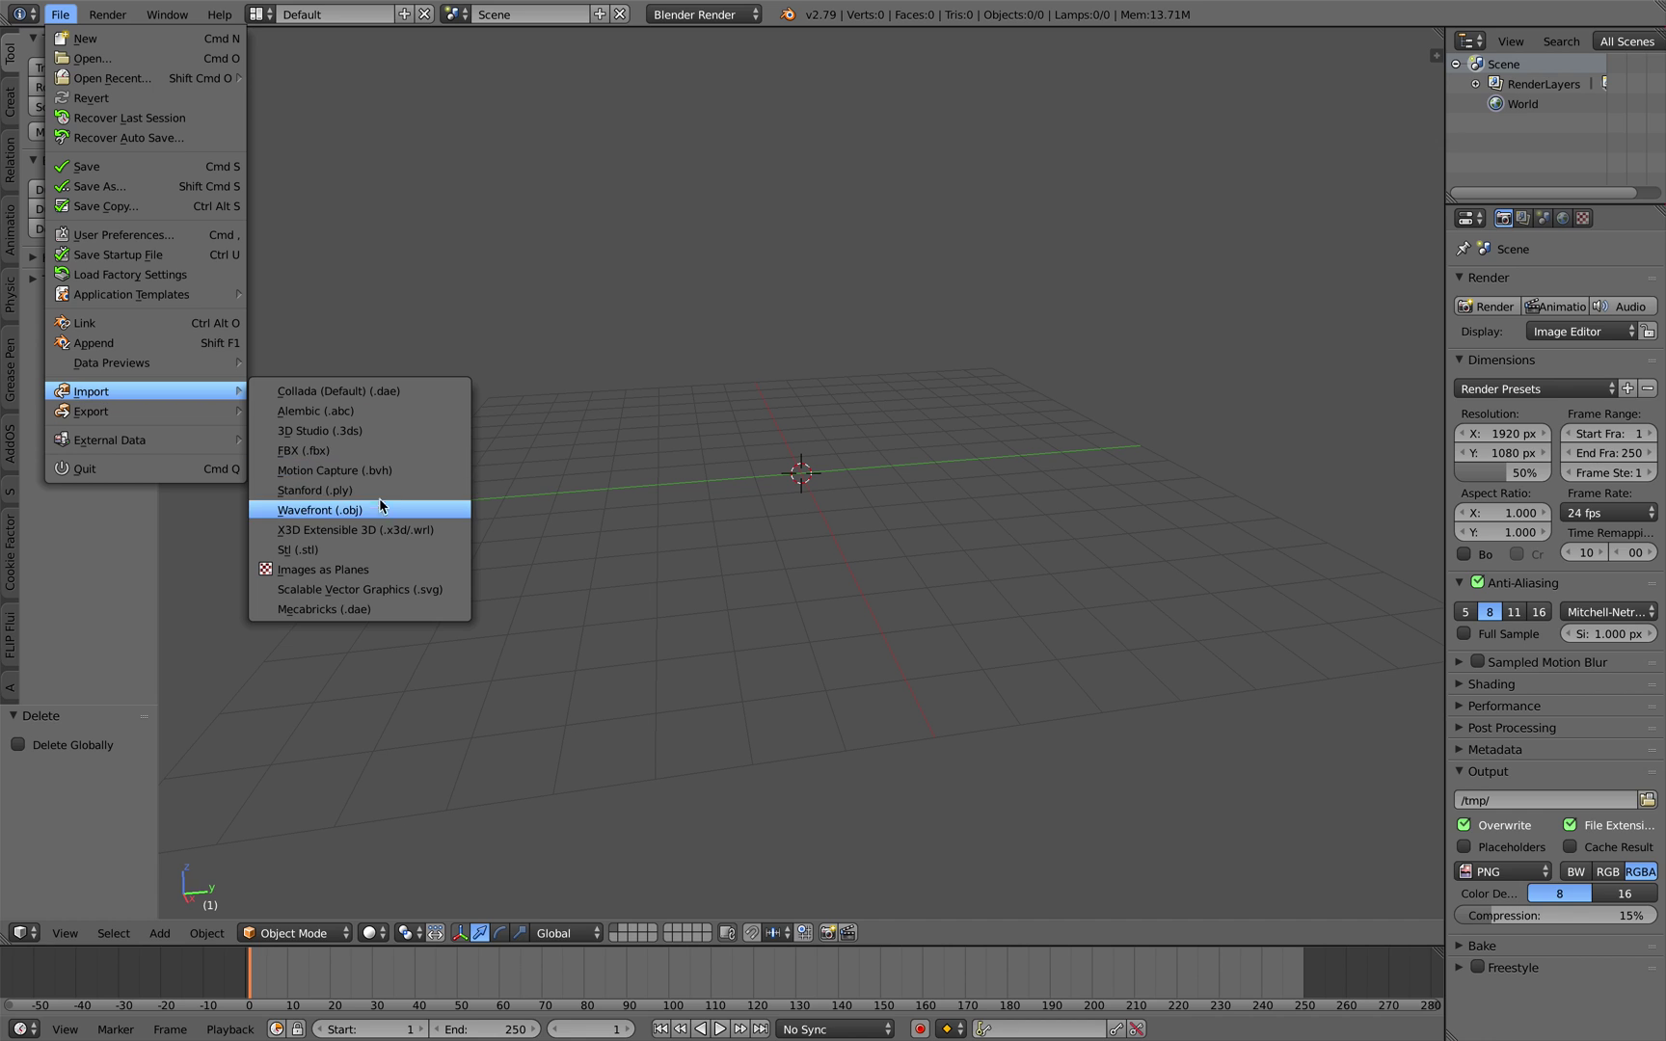
pyautogui.click(358, 392)
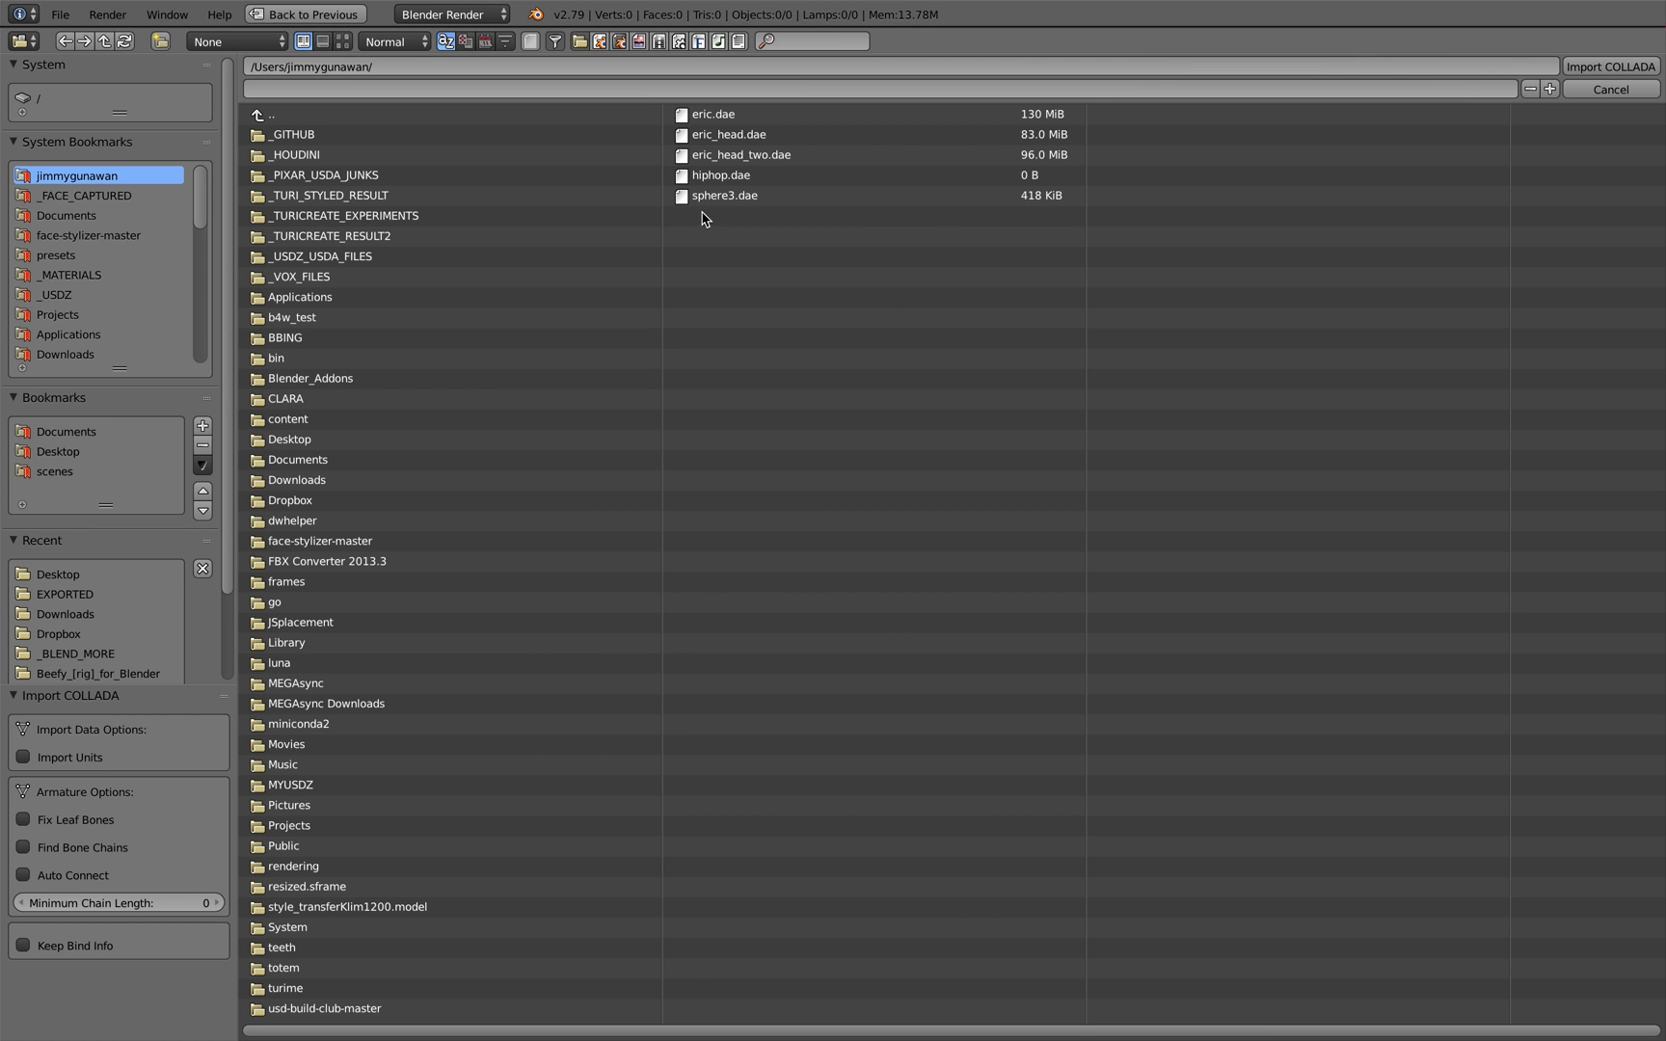
pyautogui.scroll(-5, 129, 297)
pyautogui.click(128, 315)
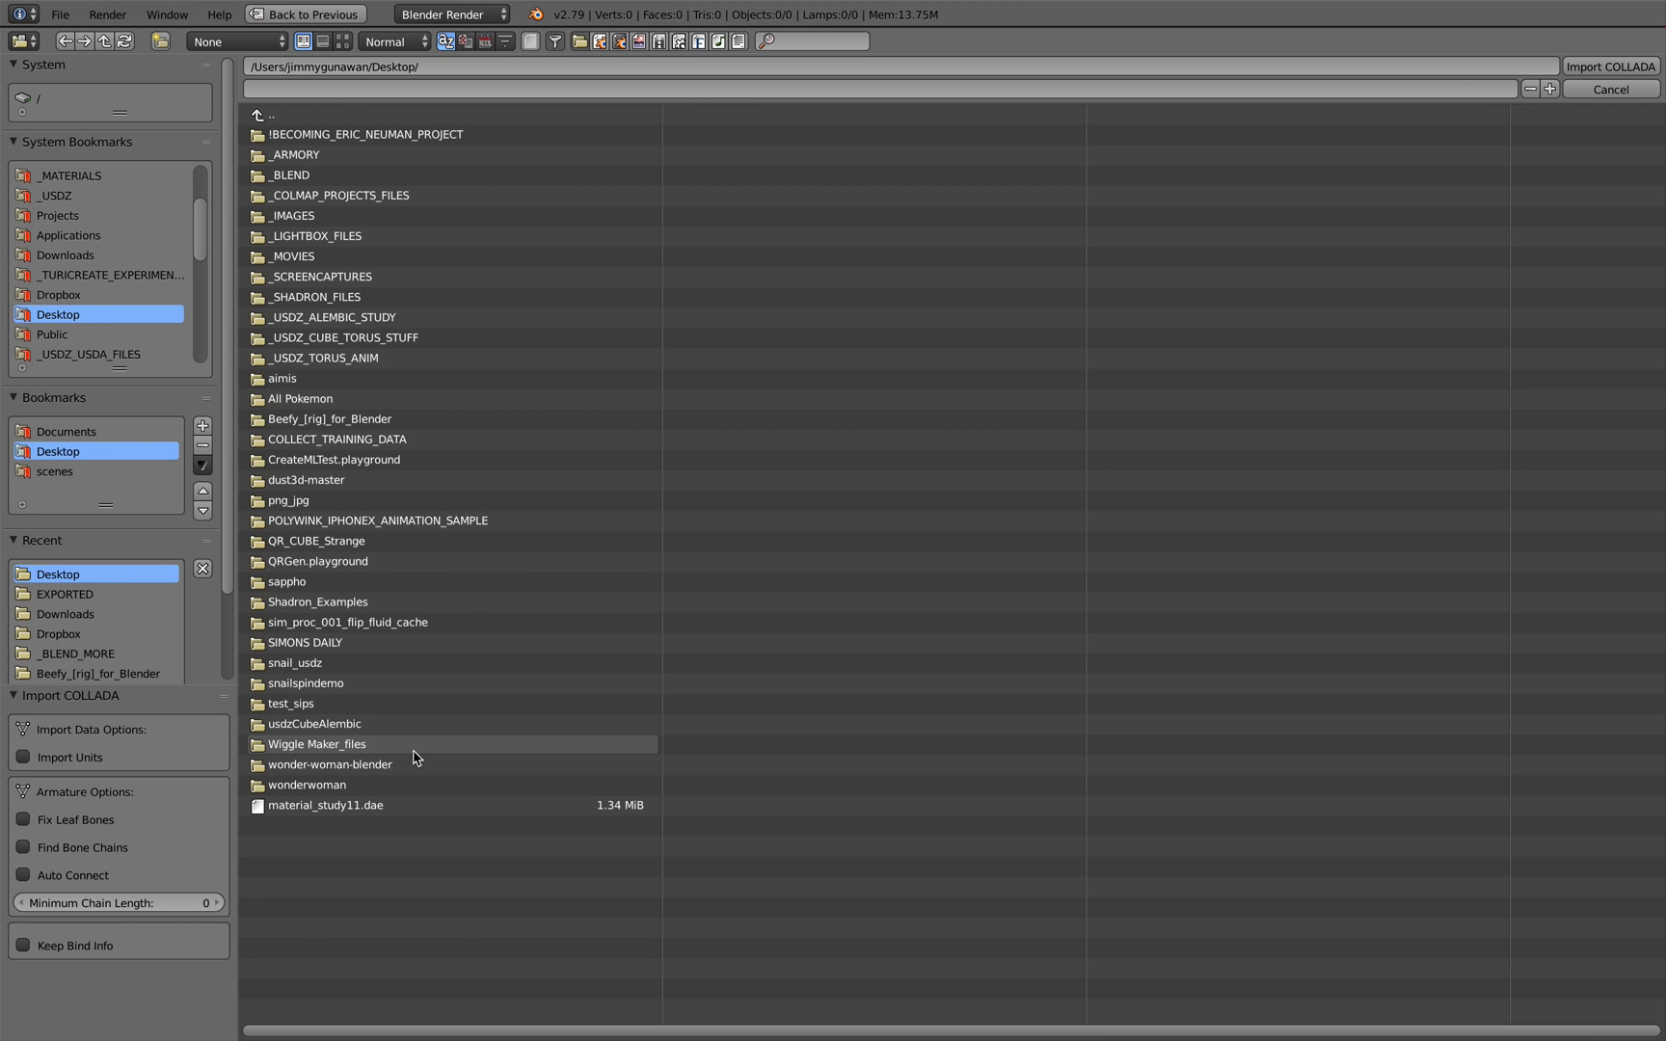
pyautogui.click(417, 805)
pyautogui.click(1581, 69)
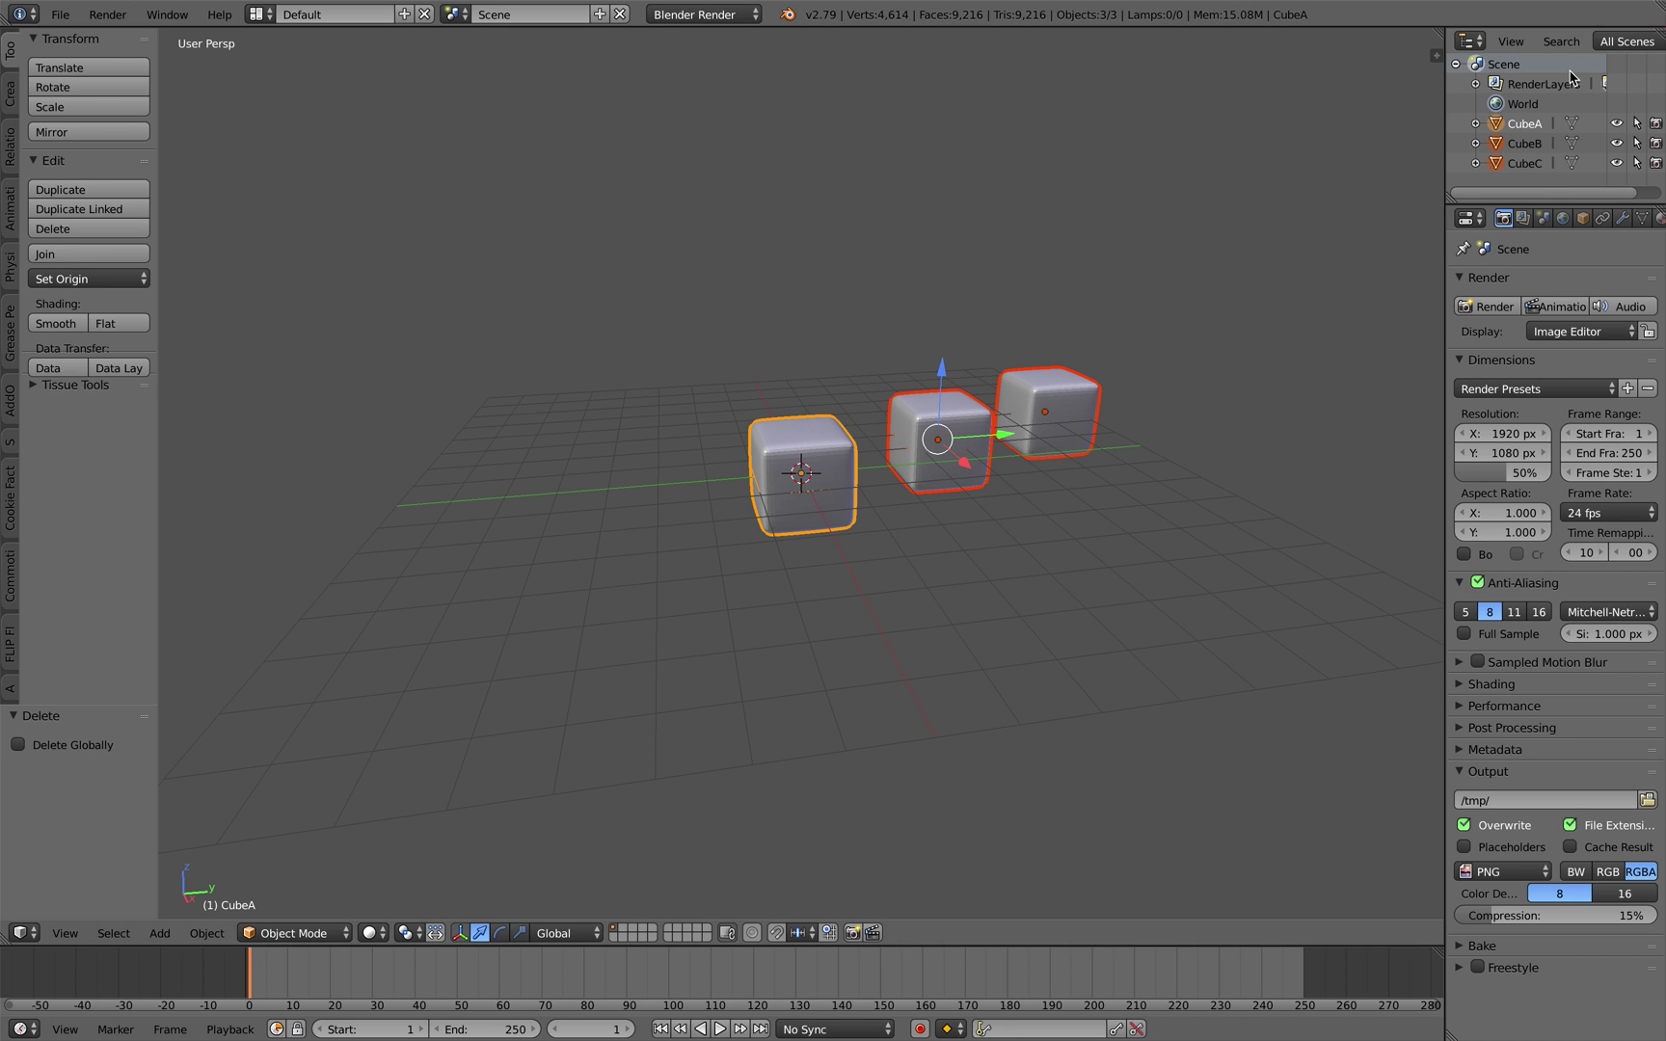
# Keep all three imported cubes selected with CubeC active, and show its material settings in a widened properties editor
pyautogui.moveTo(1041, 360); pyautogui.dragTo(967, 376, button='middle')
pyautogui.rightClick(764, 499)
pyautogui.keyDown('shift'); pyautogui.rightClick(923, 464); pyautogui.keyUp('shift')
pyautogui.keyDown('shift'); pyautogui.moveTo(921, 466); pyautogui.dragTo(742, 481, button='middle'); pyautogui.keyUp('shift')
pyautogui.keyDown('shift'); pyautogui.rightClick(913, 450); pyautogui.keyUp('shift')
pyautogui.moveTo(889, 420); pyautogui.dragTo(1258, 317, button='middle')
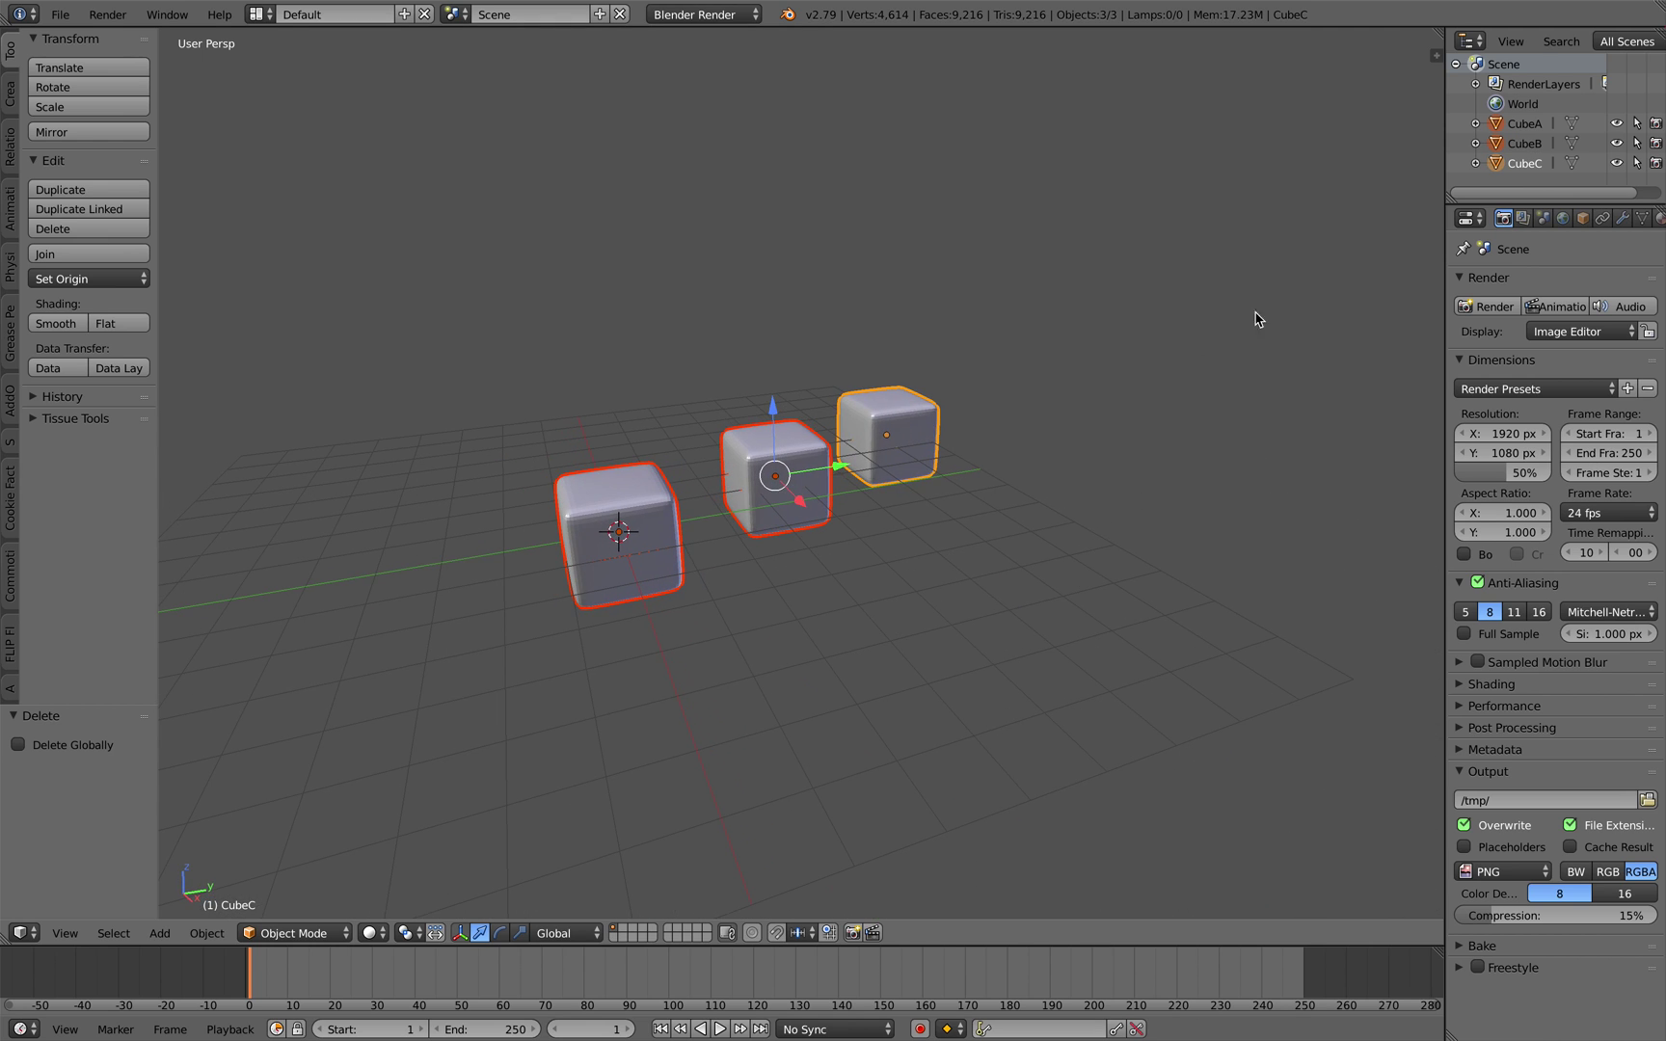
pyautogui.moveTo(1447, 151); pyautogui.dragTo(1234, 145)
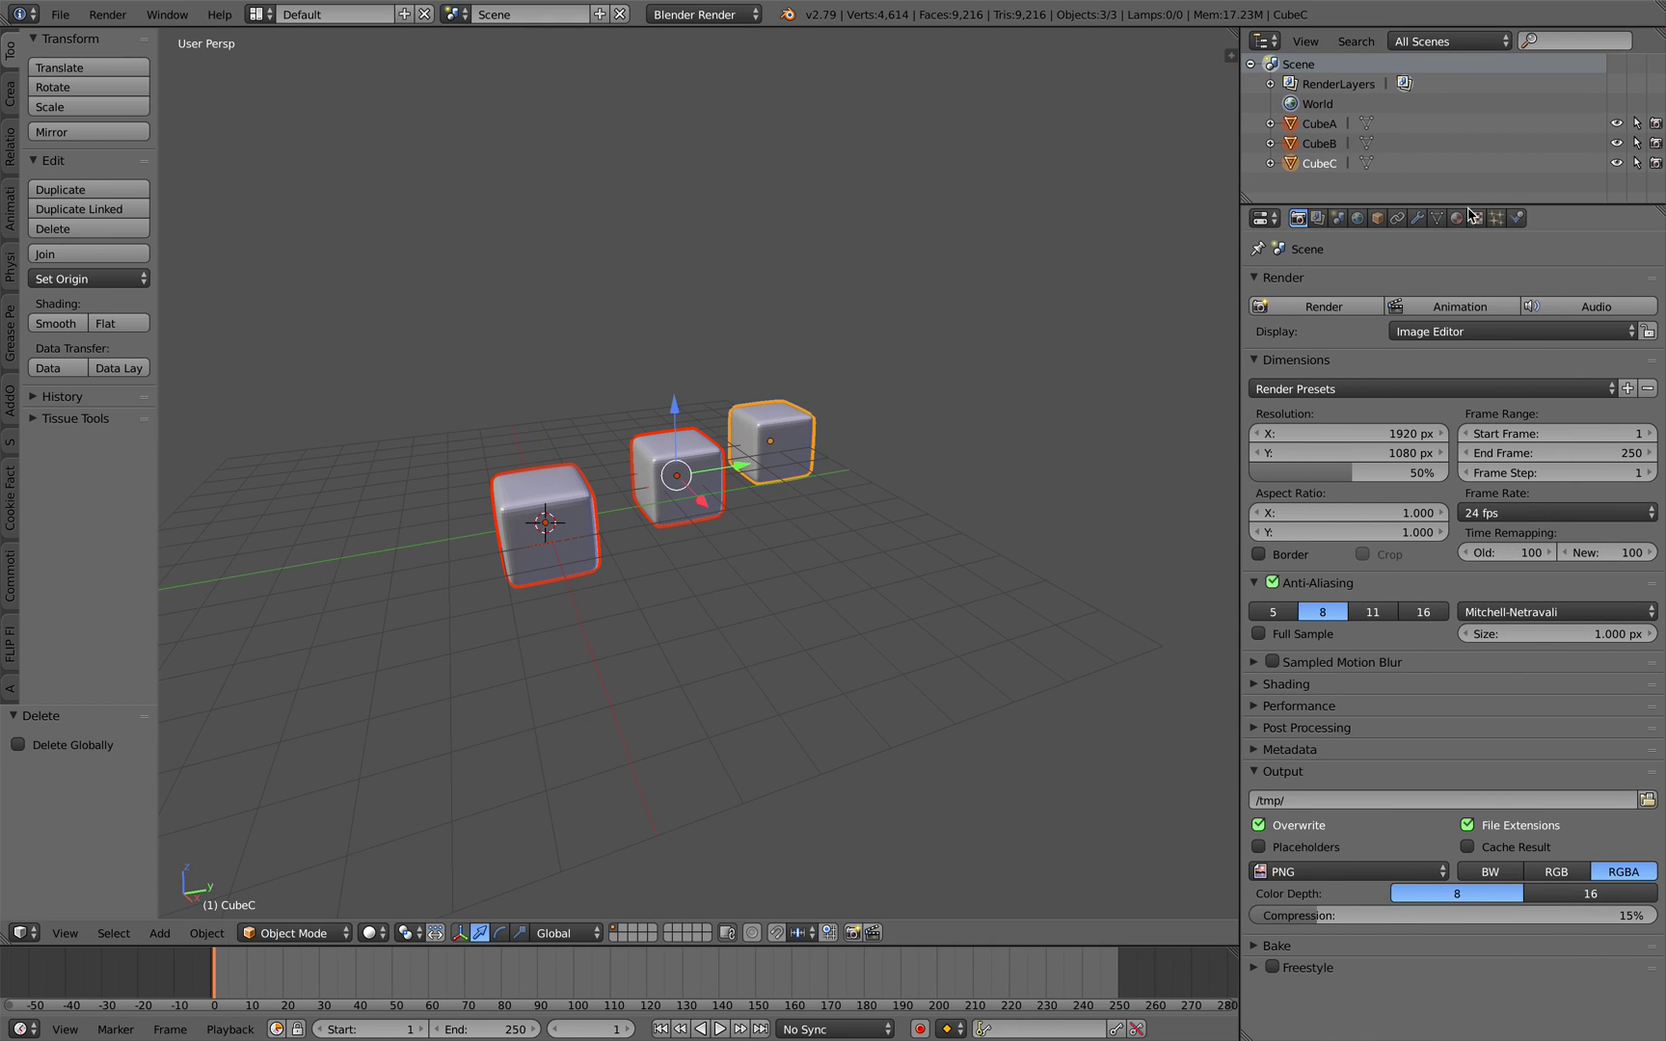
pyautogui.click(1457, 218)
pyautogui.scroll(6, 977, 354)
pyautogui.scroll(-4, 977, 353)
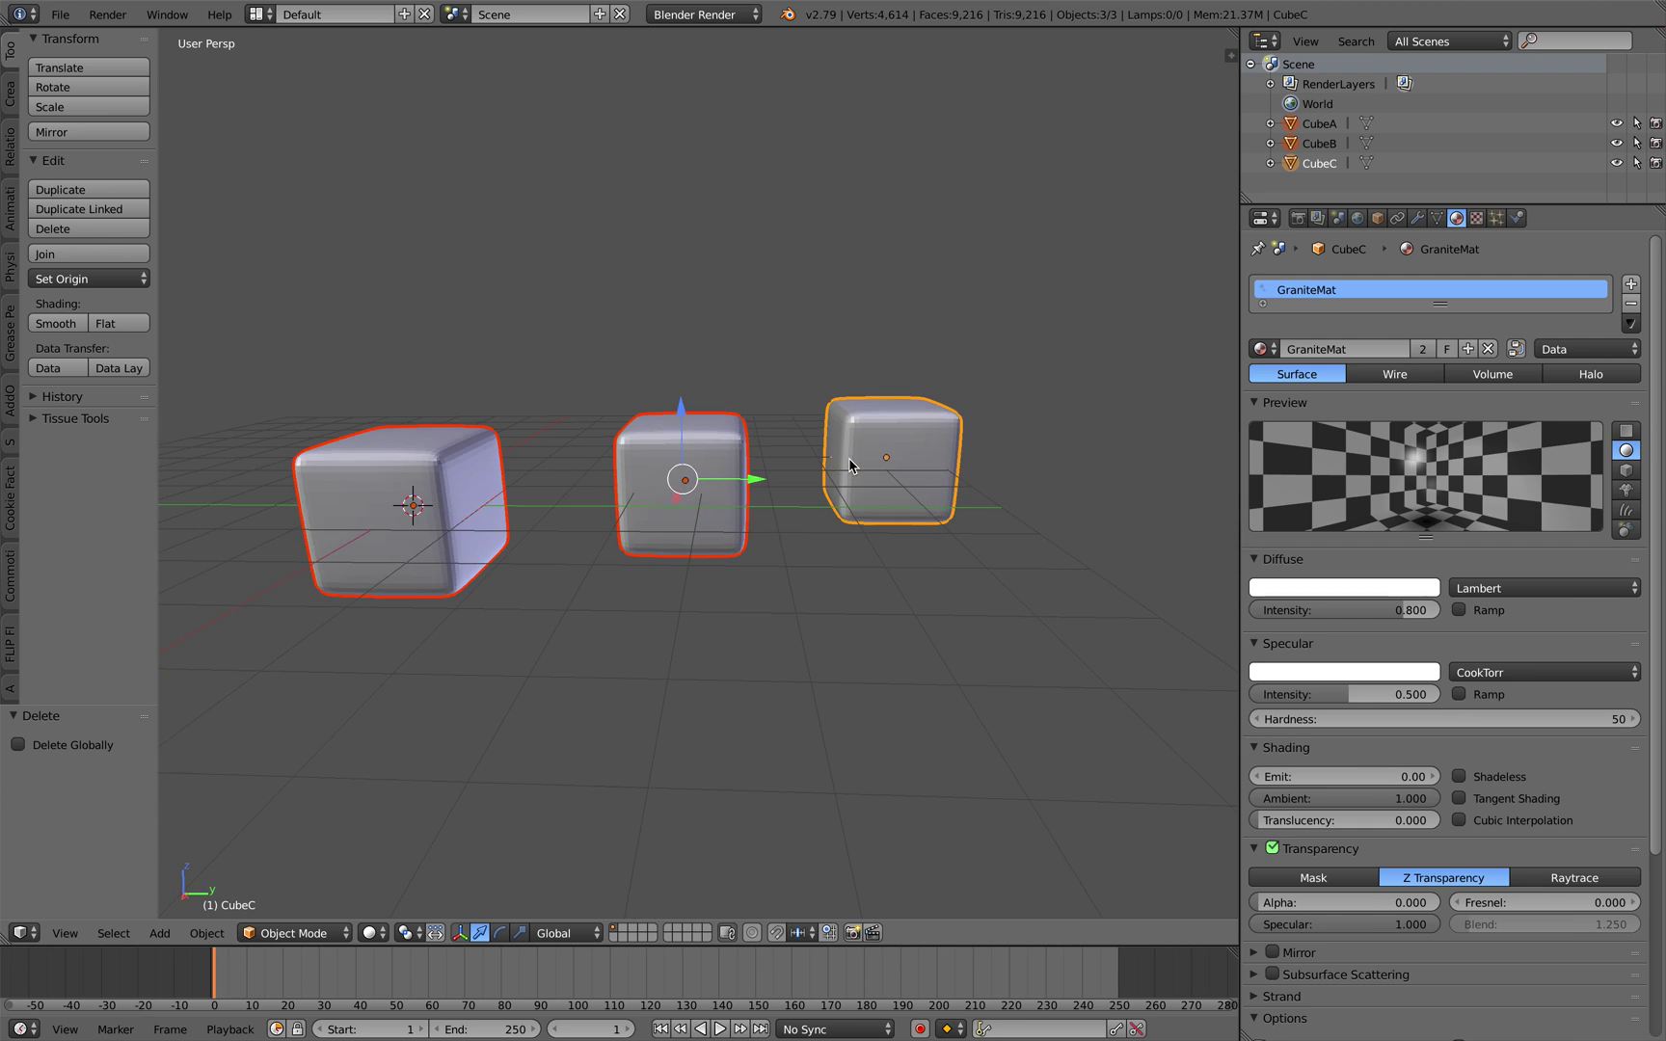
# Select each imported cube in turn to check its assigned material, finishing on CubeA
pyautogui.rightClick(854, 453)
pyautogui.rightClick(723, 461)
pyautogui.rightClick(516, 461)
pyautogui.rightClick(912, 461)
pyautogui.rightClick(691, 475)
pyautogui.rightClick(836, 443)
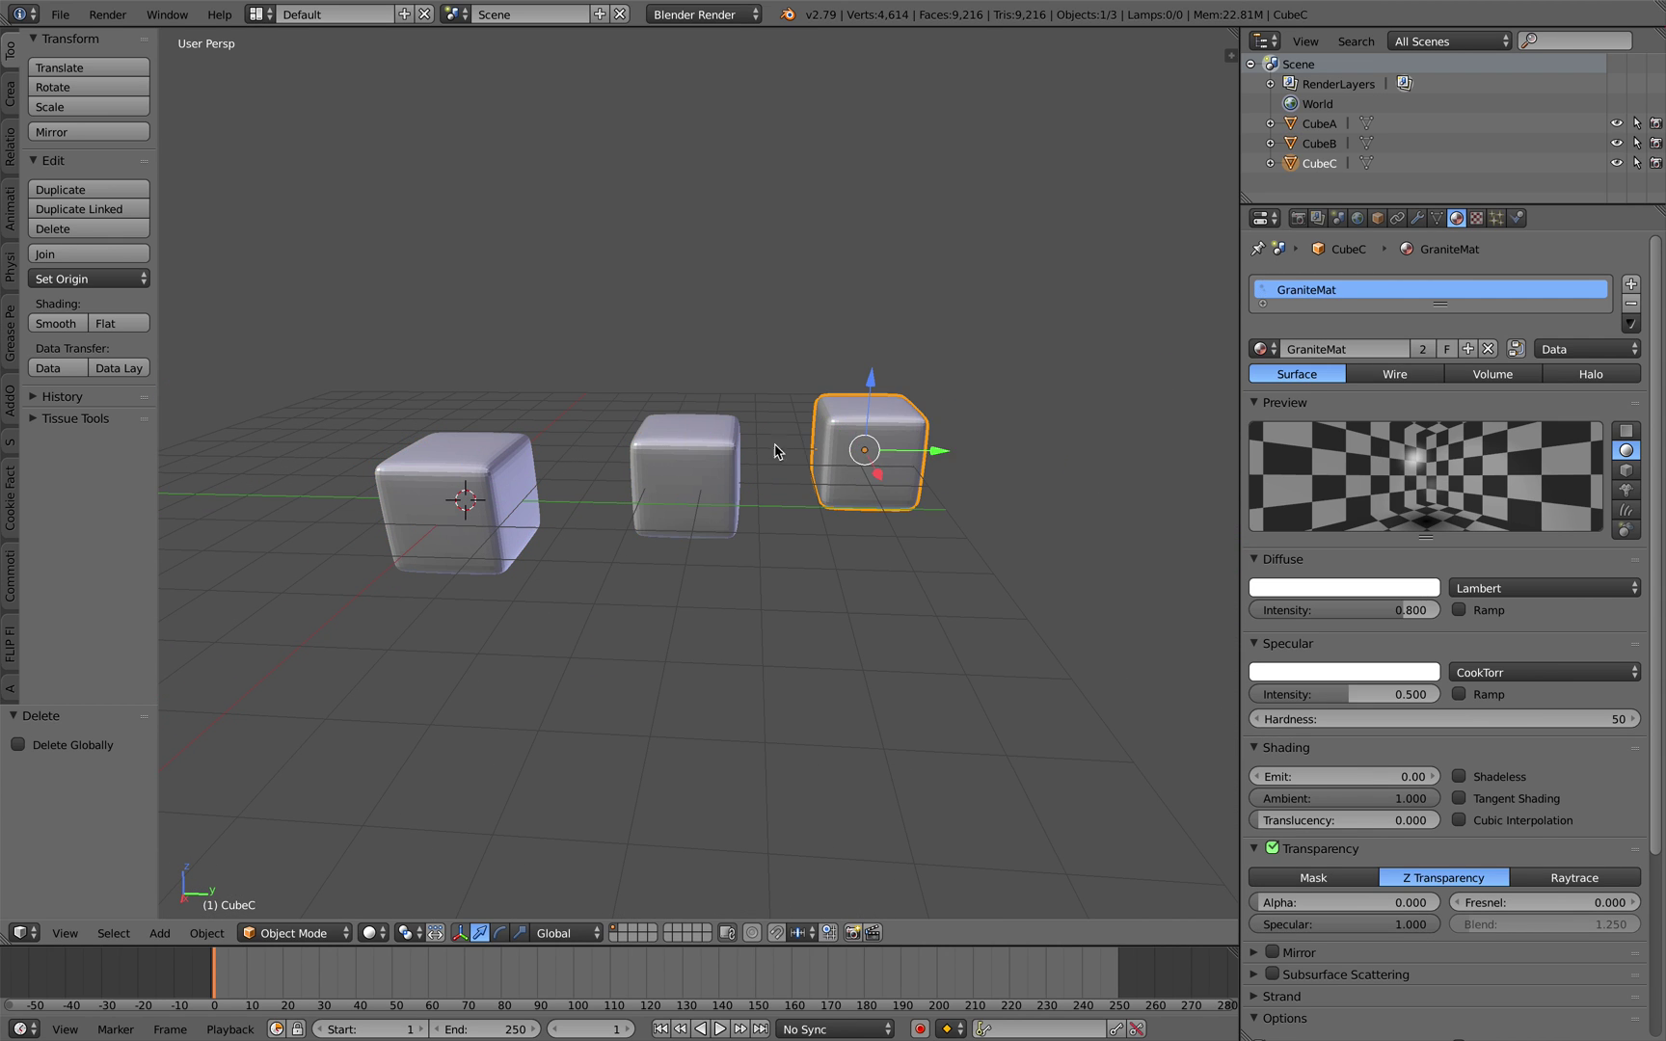
pyautogui.rightClick(725, 458)
pyautogui.rightClick(865, 436)
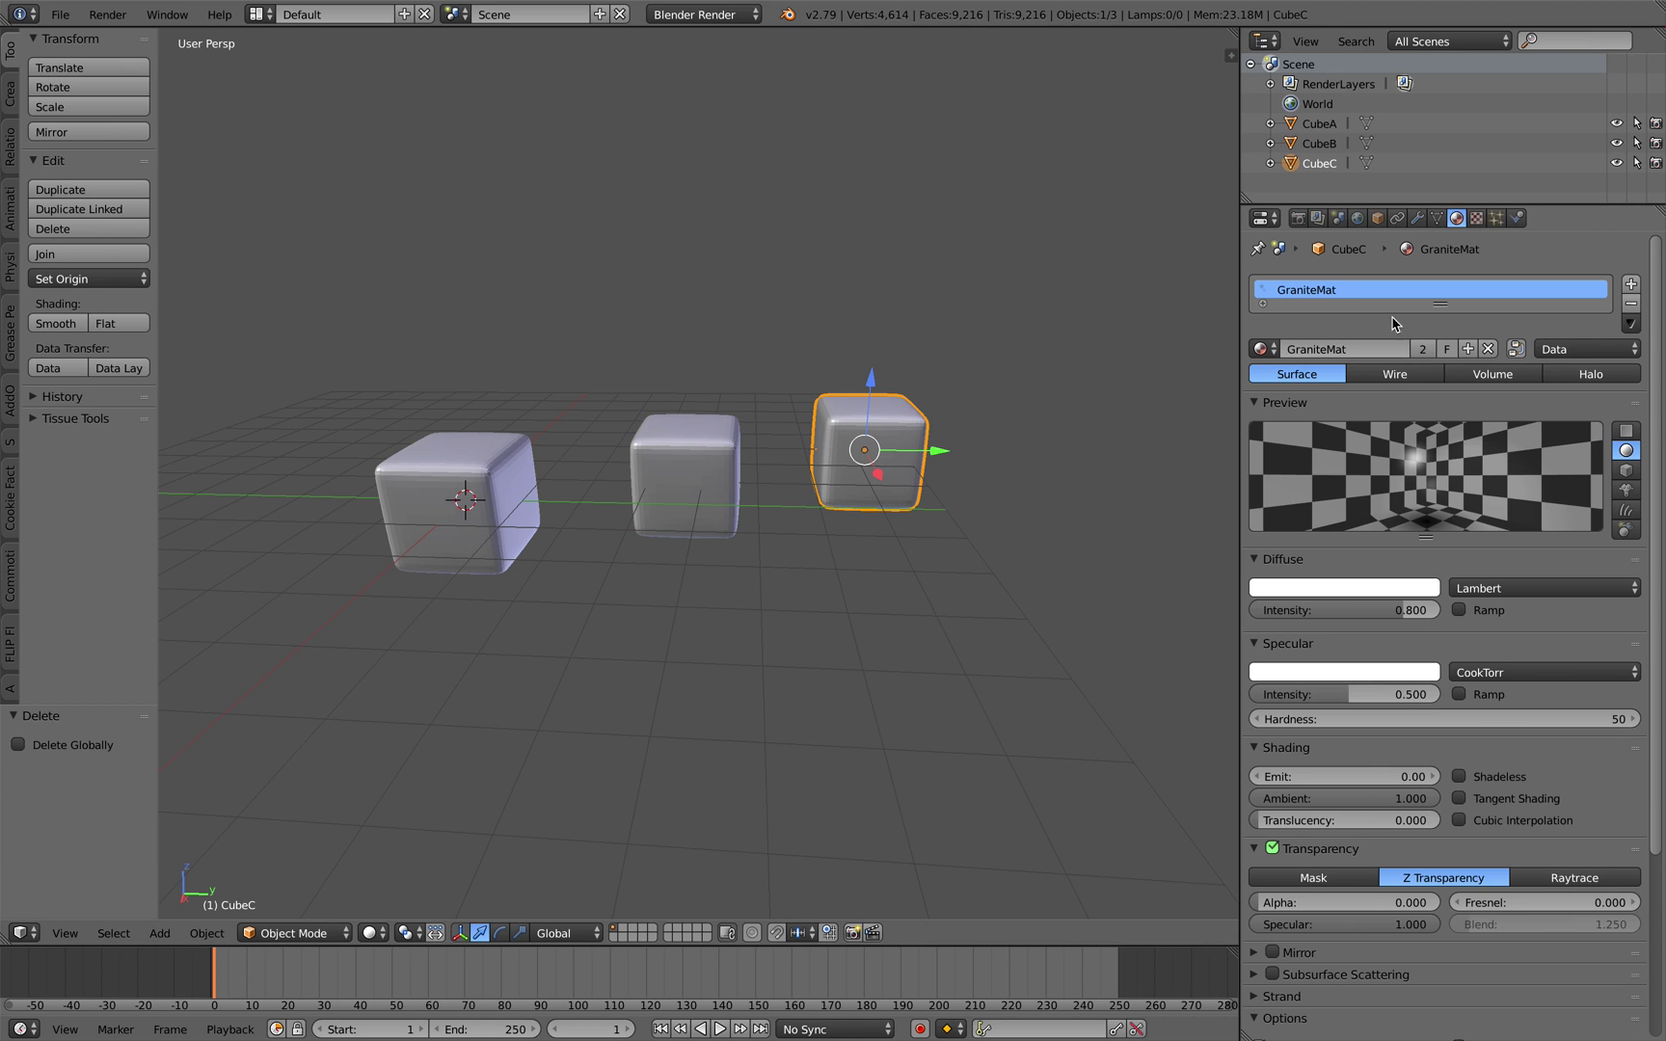
pyautogui.moveTo(847, 411); pyautogui.dragTo(873, 447, button='middle')
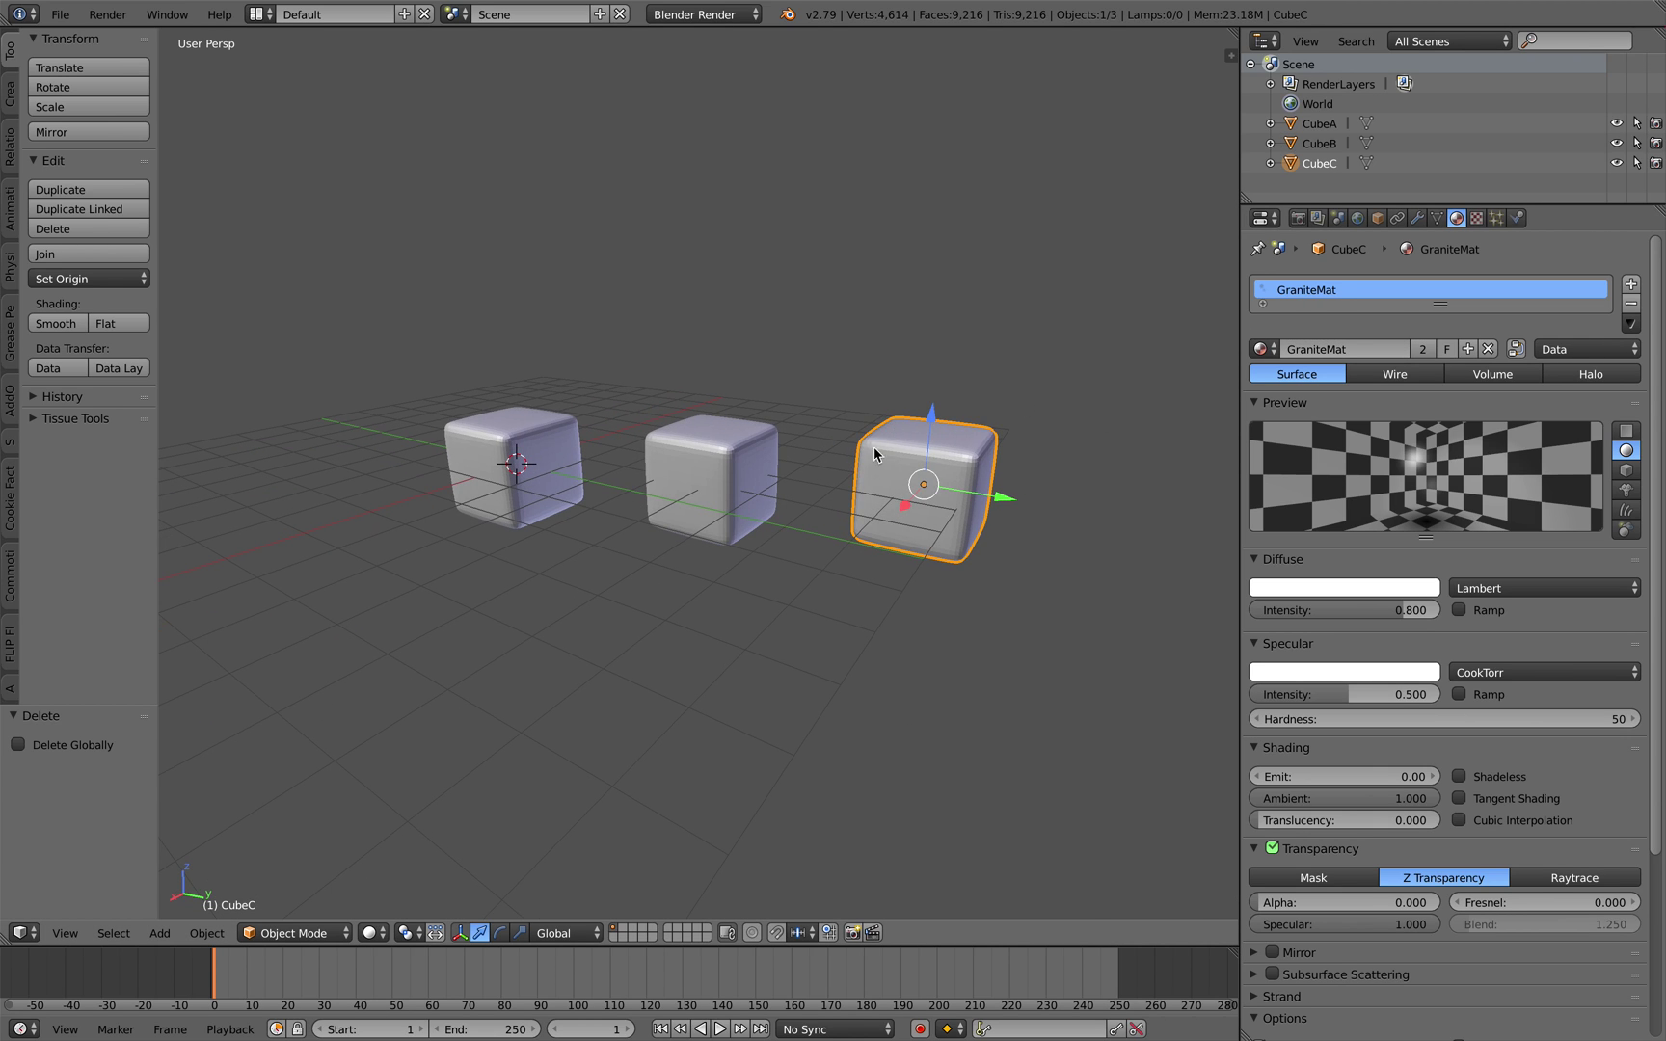
pyautogui.rightClick(733, 451)
pyautogui.rightClick(501, 452)
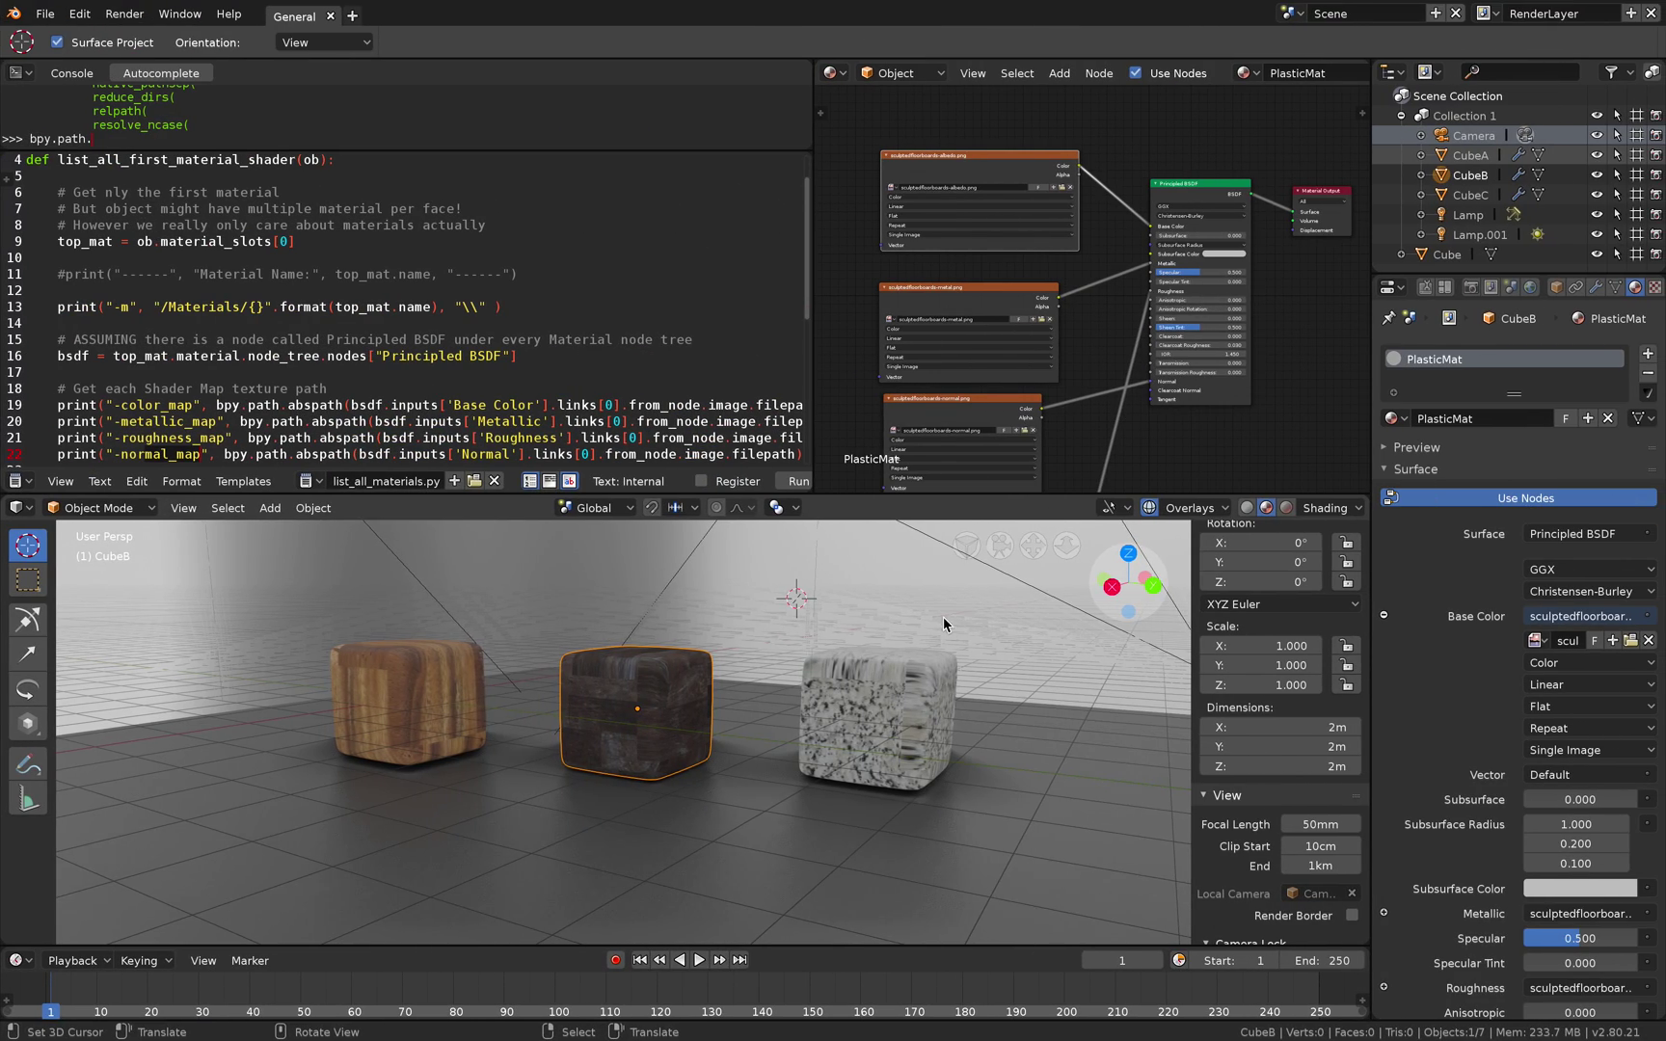
# Switch to Blender 2.80, hide the viewport overlays and inspect the textured cubes from several angles
pyautogui.moveTo(943, 624); pyautogui.dragTo(682, 652, button='middle')
pyautogui.moveTo(841, 641); pyautogui.dragTo(815, 654, button='middle')
pyautogui.scroll(3, 818, 617)
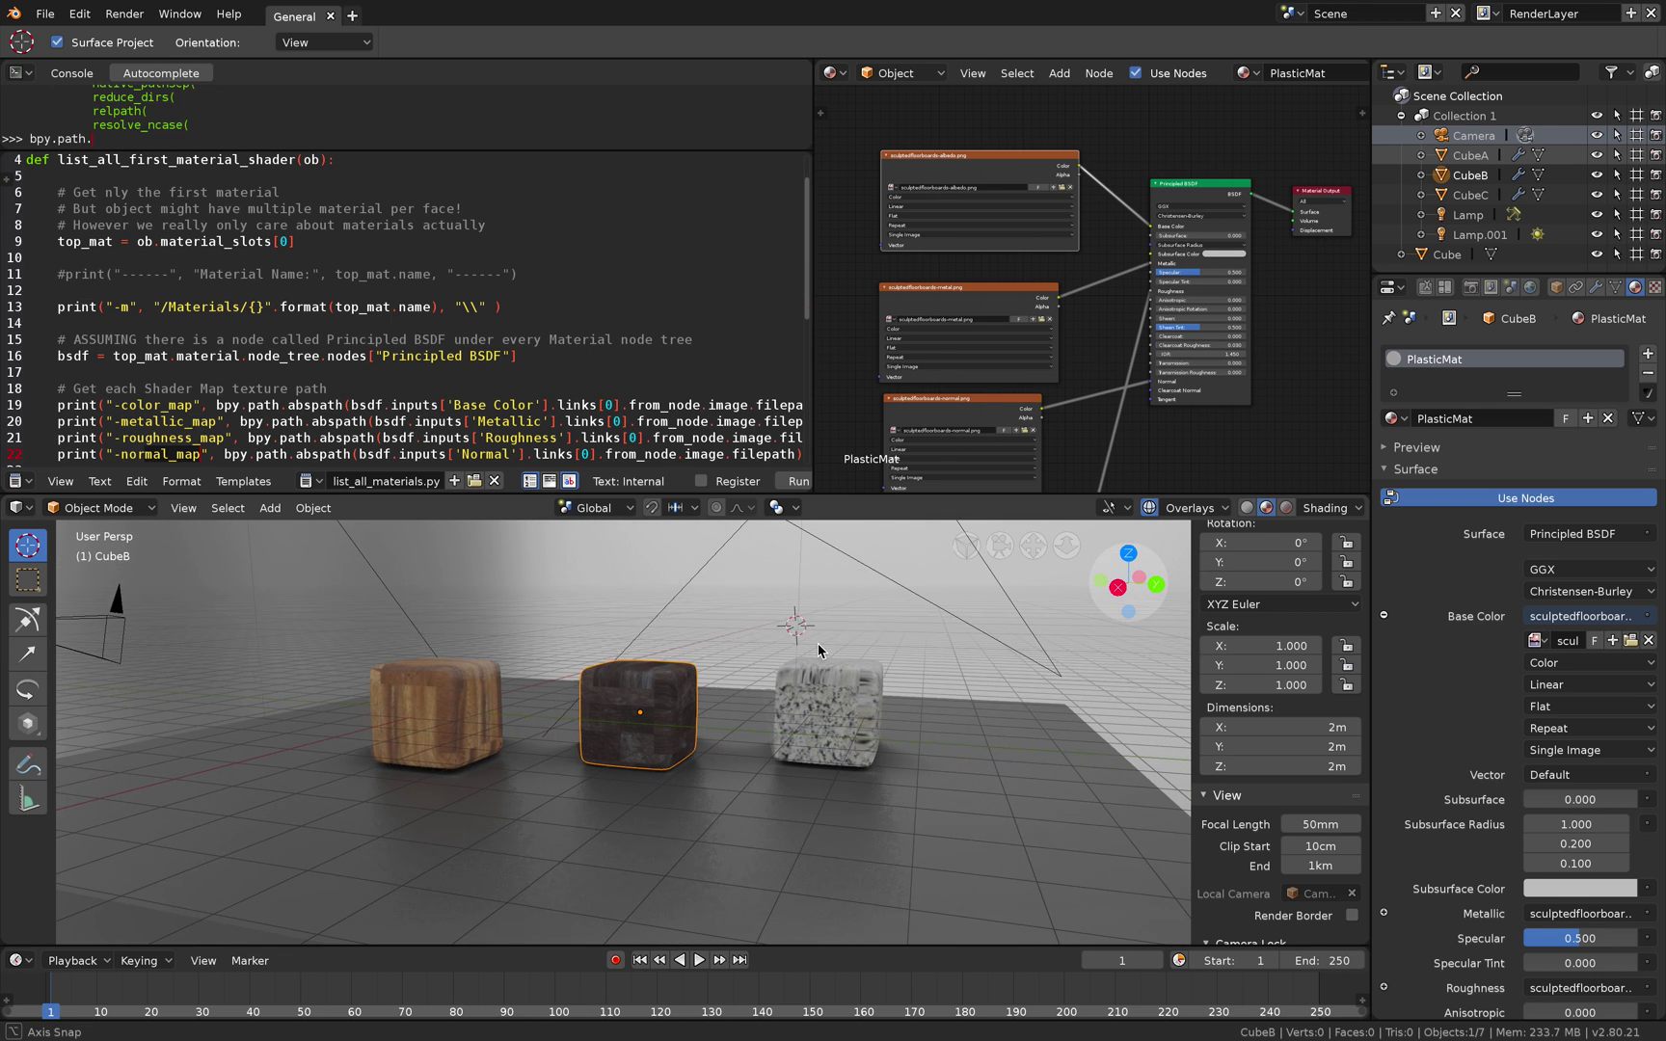
pyautogui.moveTo(835, 578); pyautogui.dragTo(840, 582, button='middle')
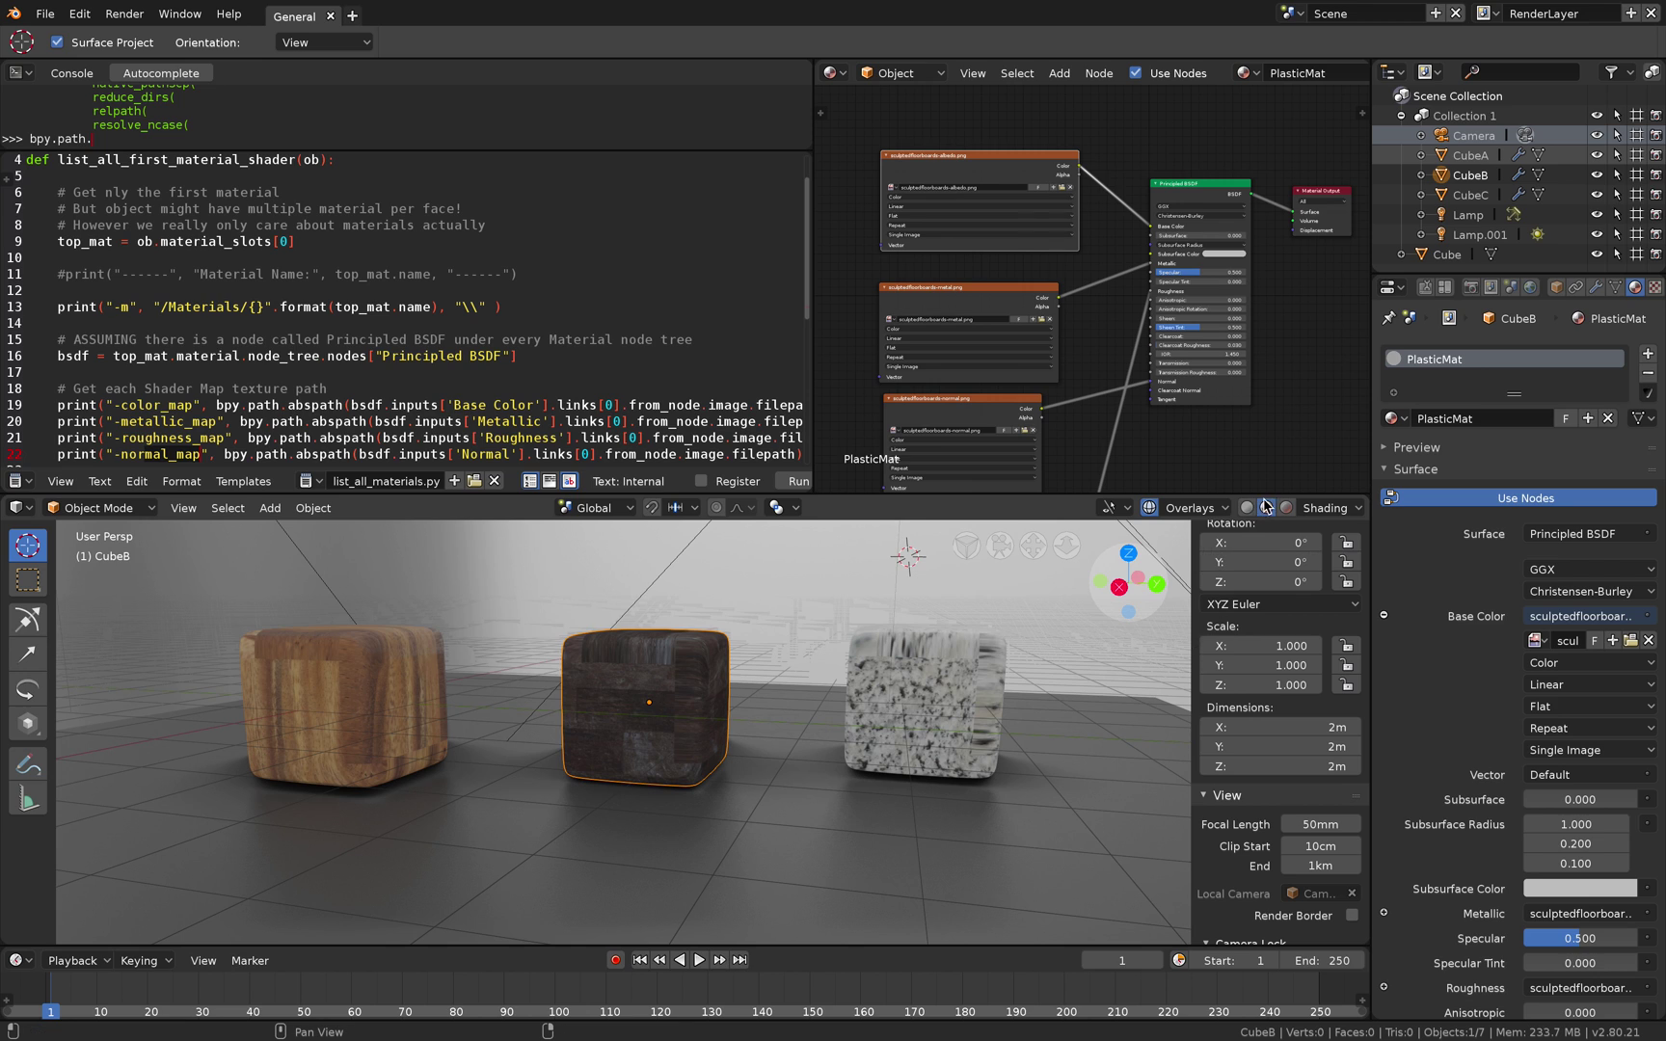
pyautogui.click(1150, 507)
pyautogui.moveTo(754, 714); pyautogui.dragTo(755, 681, button='middle')
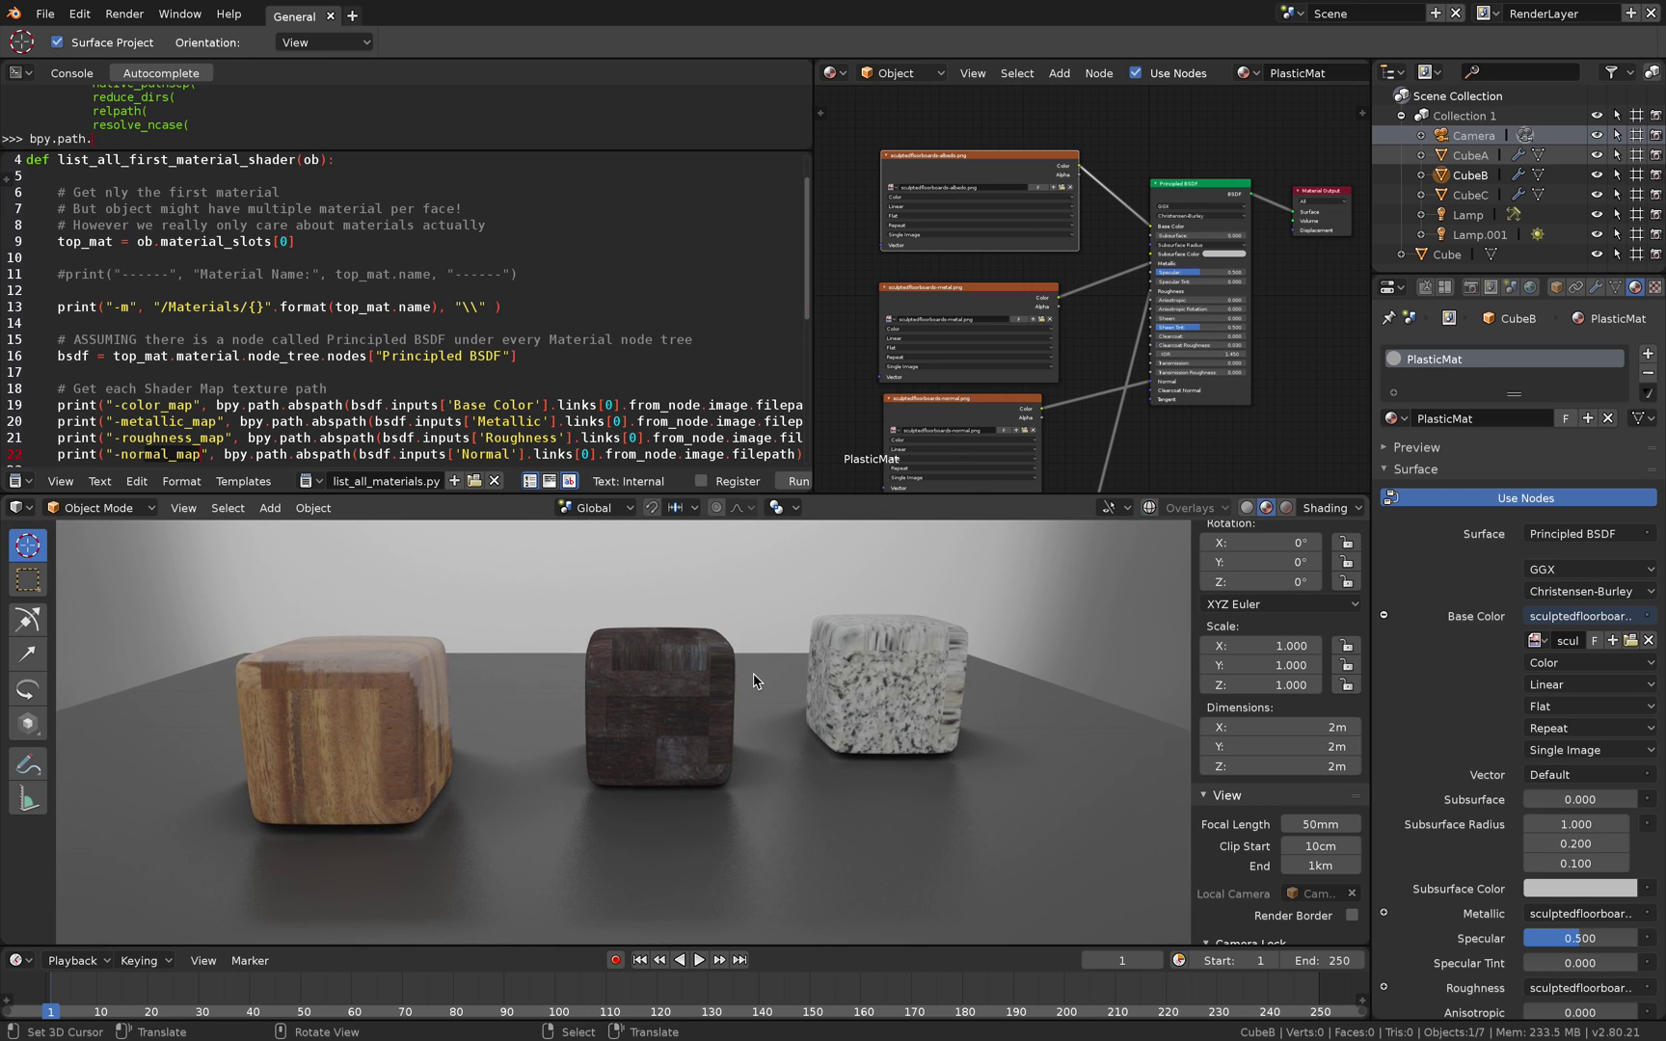
pyautogui.scroll(-1, 601, 662)
pyautogui.moveTo(638, 658); pyautogui.dragTo(603, 677, button='middle')
pyautogui.scroll(2, 655, 681)
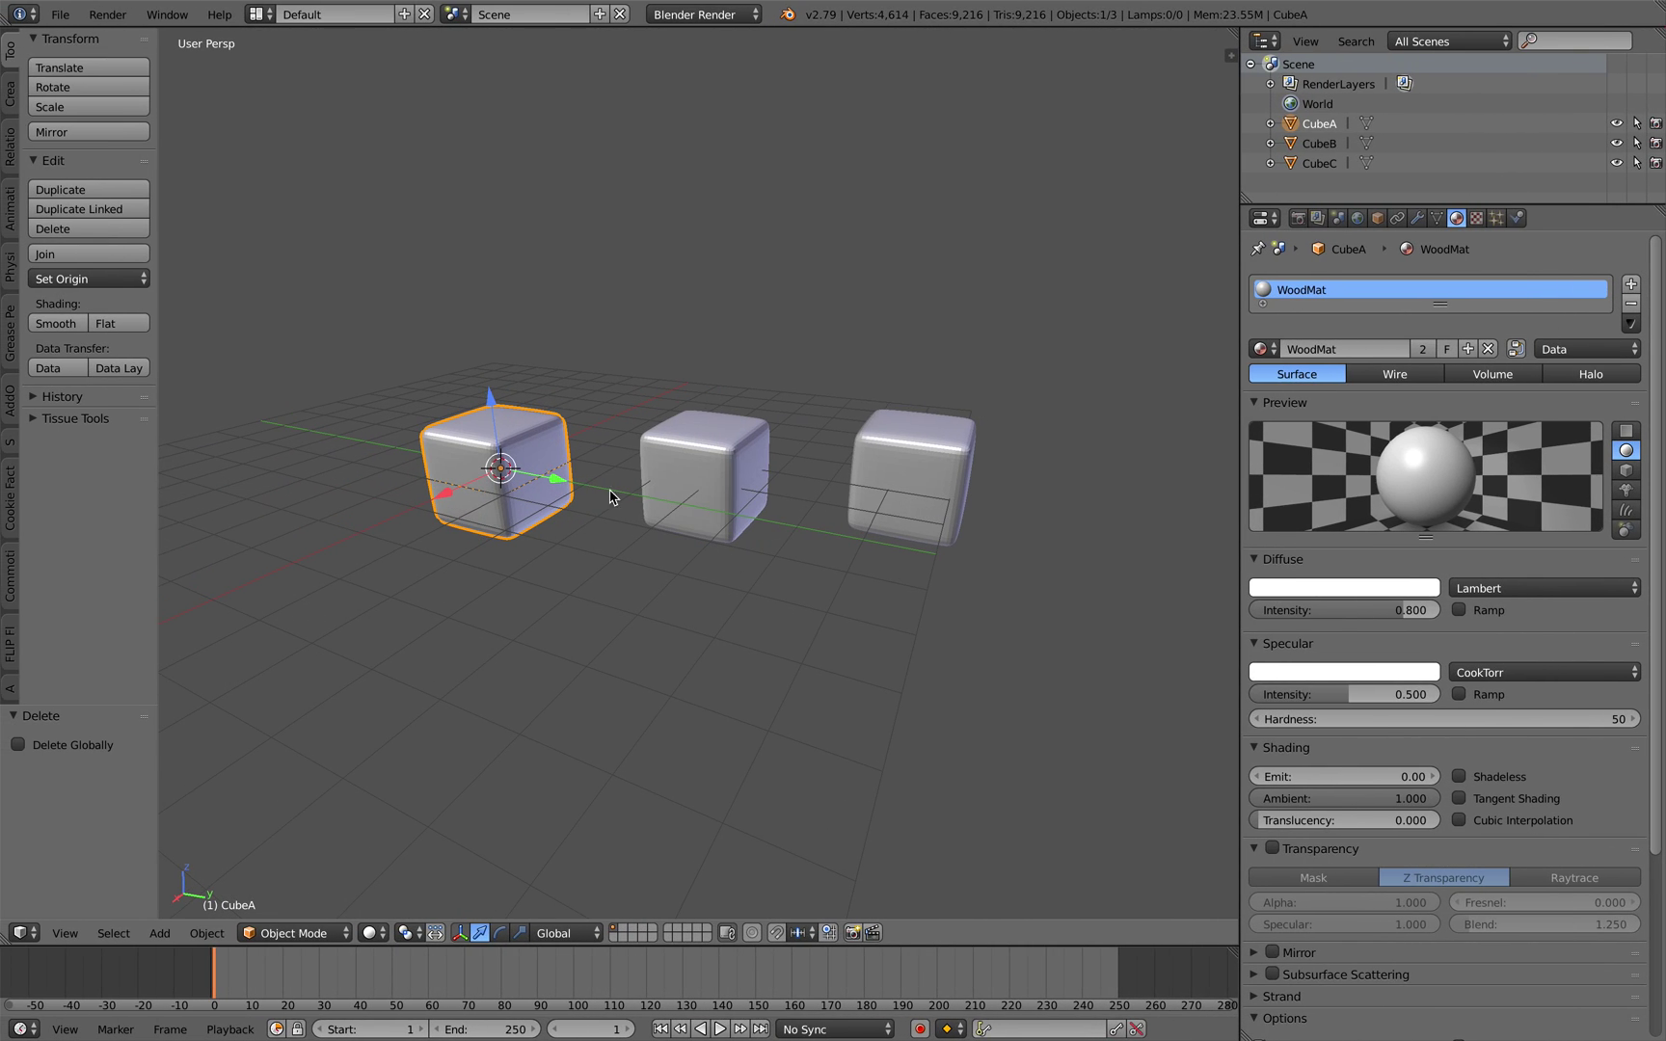
# In Blender 2.79, select all three cubes and move them up 1.196 units along the Z axis
pyautogui.keyDown('shift'); pyautogui.click(718, 459); pyautogui.keyUp('shift')
pyautogui.keyDown('shift'); pyautogui.click(907, 473); pyautogui.keyUp('shift')
pyautogui.moveTo(906, 473); pyautogui.dragTo(693, 436, button='middle')
pyautogui.moveTo(693, 436); pyautogui.dragTo(693, 371)
pyautogui.moveTo(693, 372); pyautogui.dragTo(723, 494, button='middle')
# Export only the selected cubes as a Wavefront OBJ named roundcube.obj in the Desktop folder
pyautogui.click(59, 15)
pyautogui.moveTo(170, 412)
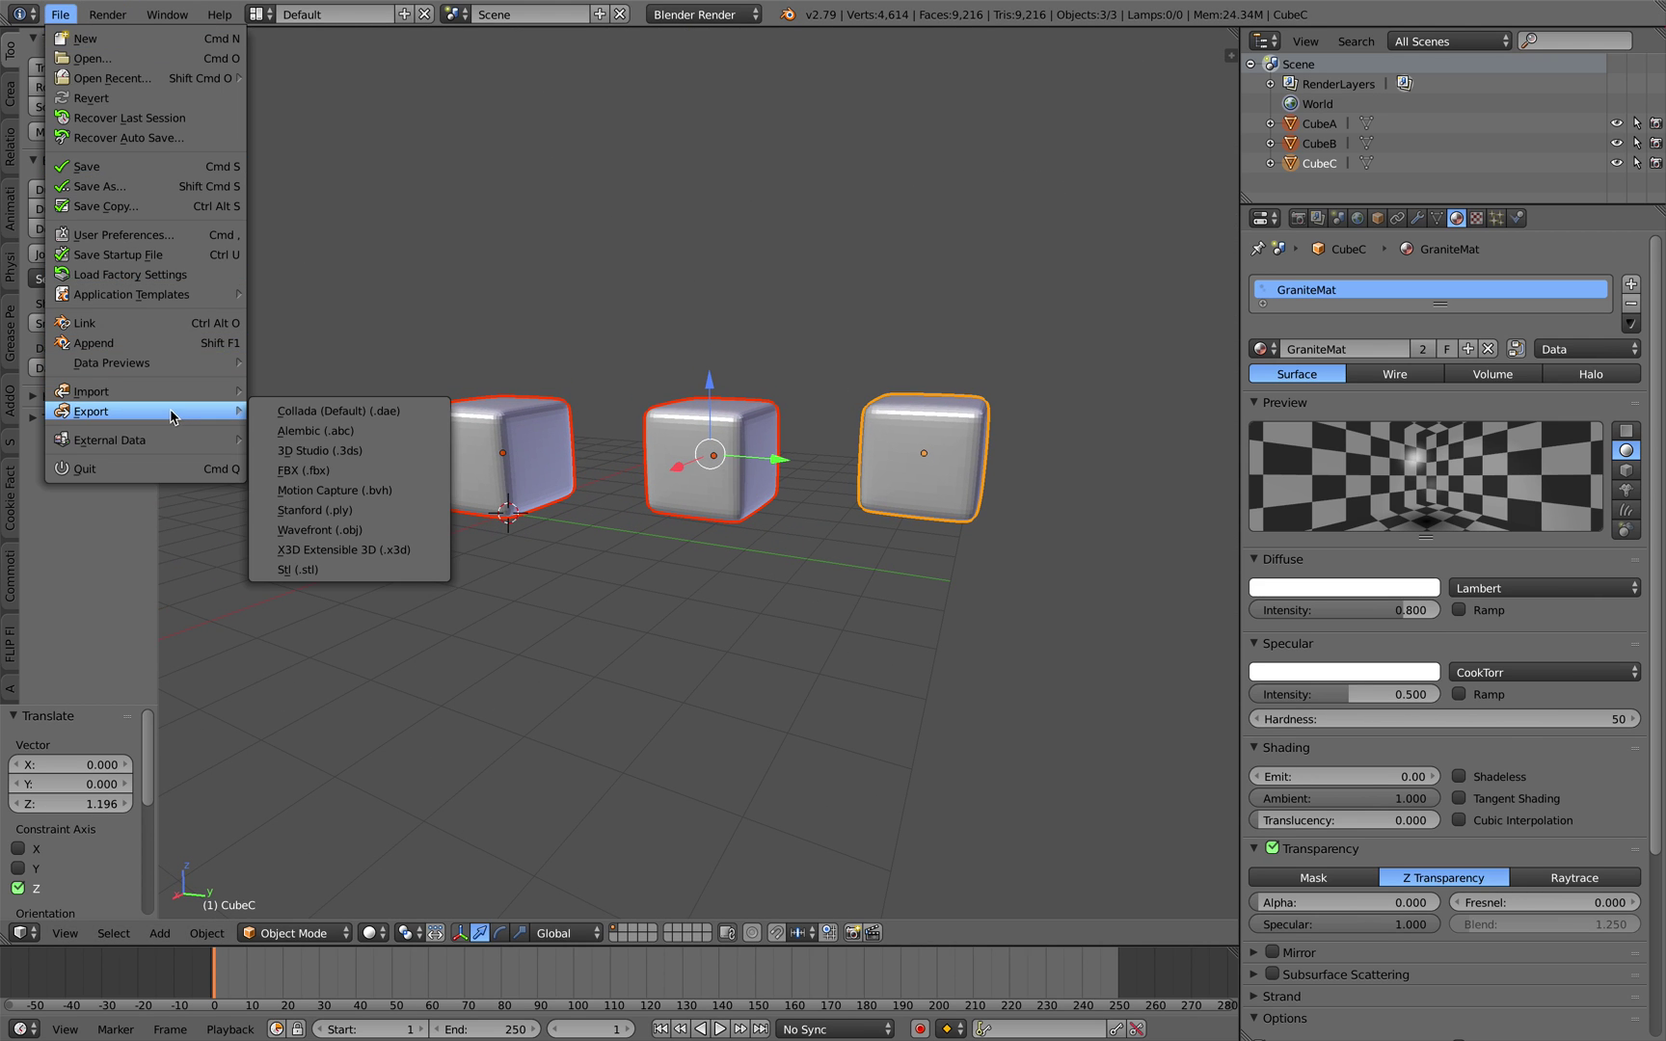
pyautogui.click(378, 530)
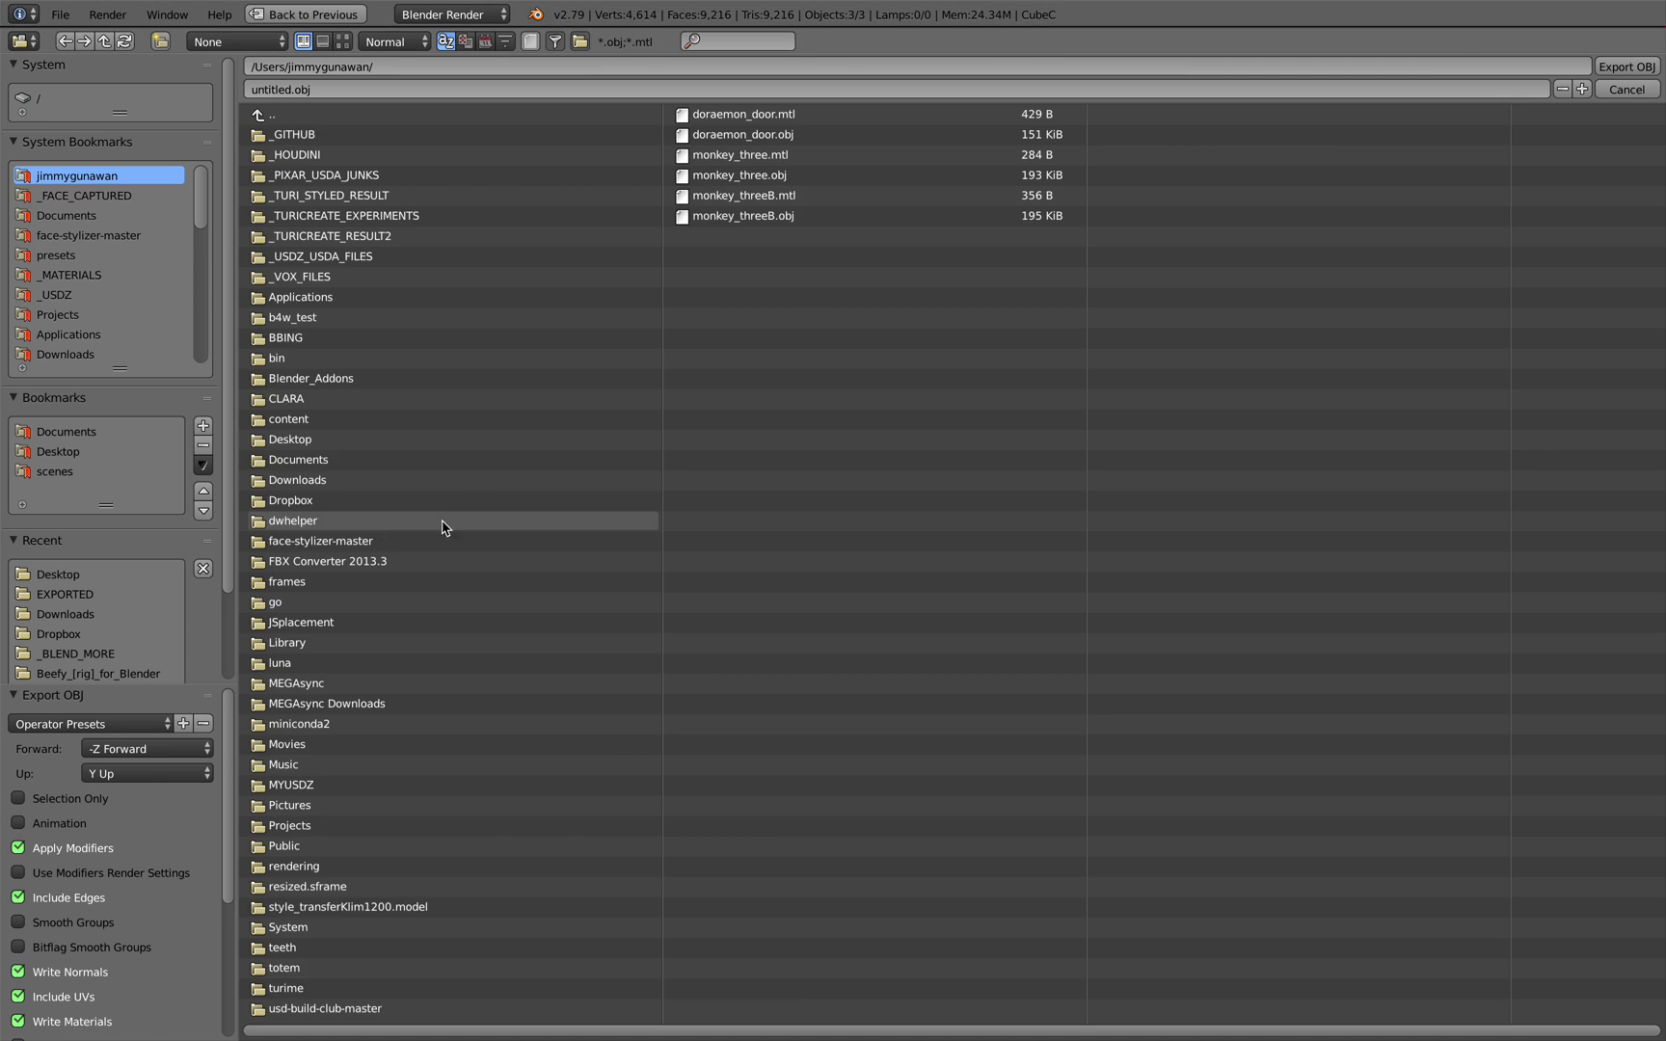
pyautogui.scroll(-5, 134, 333)
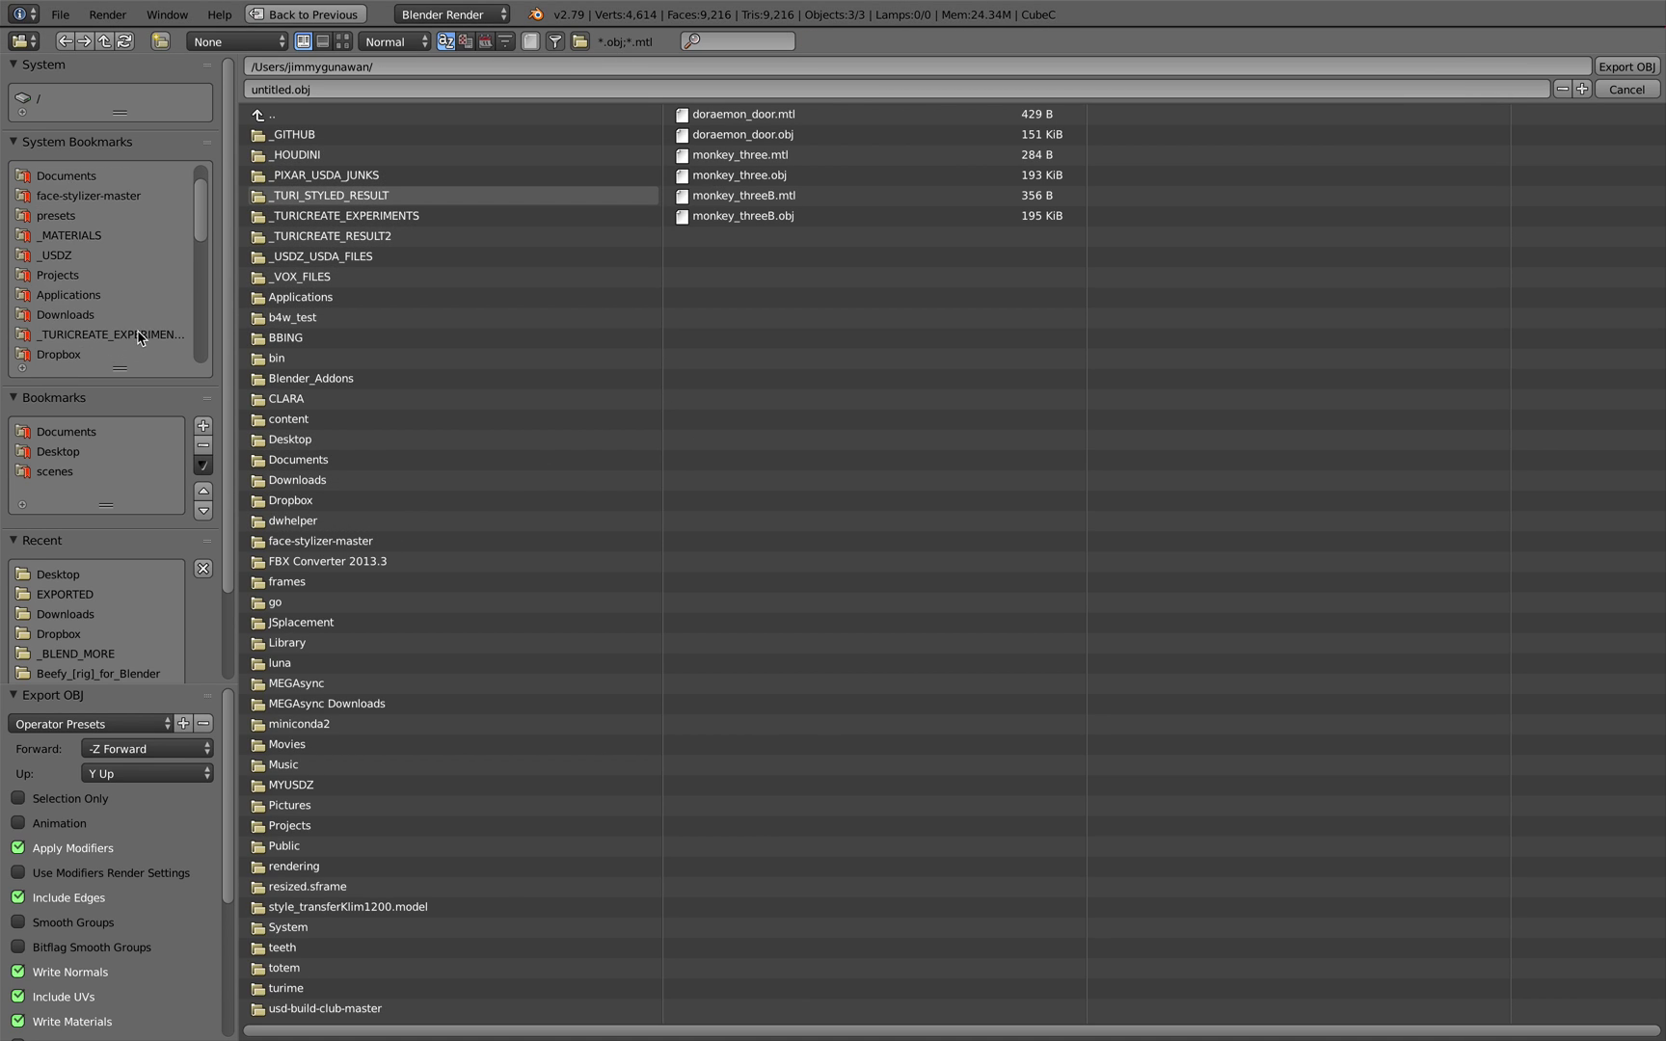
pyautogui.click(106, 315)
pyautogui.click(291, 90)
pyautogui.doubleClick(281, 90)
pyautogui.write('roundcub')
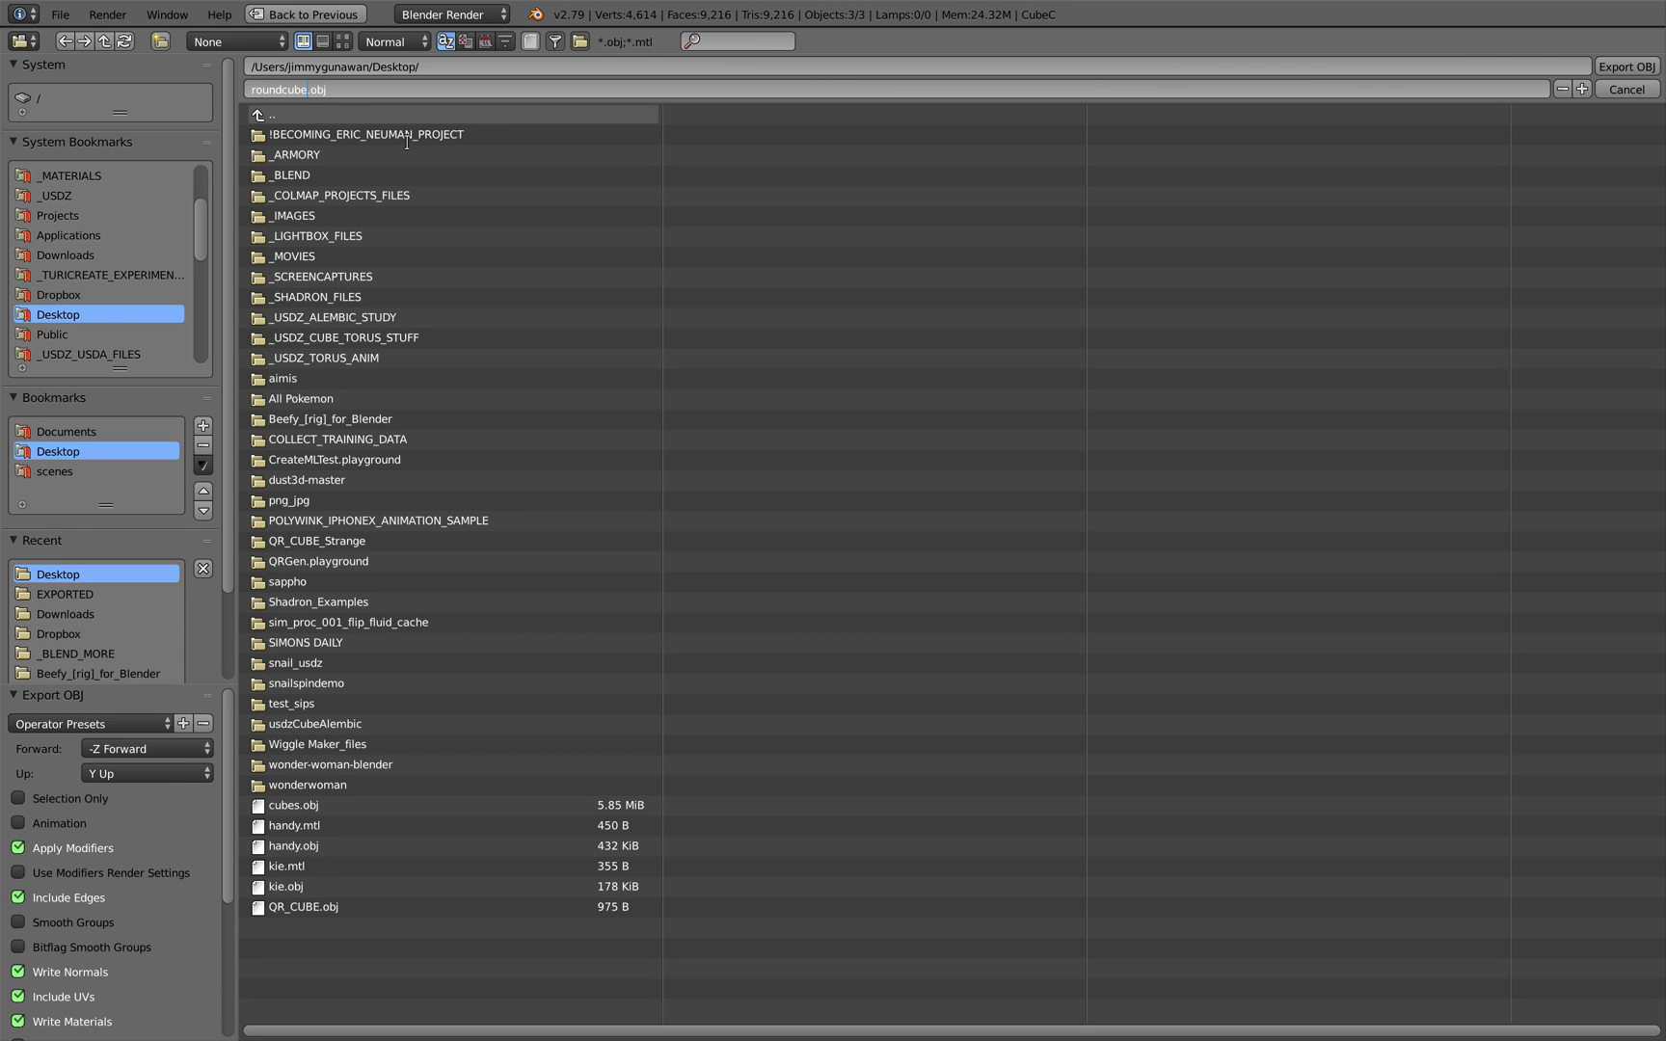
pyautogui.click(18, 798)
pyautogui.click(1628, 67)
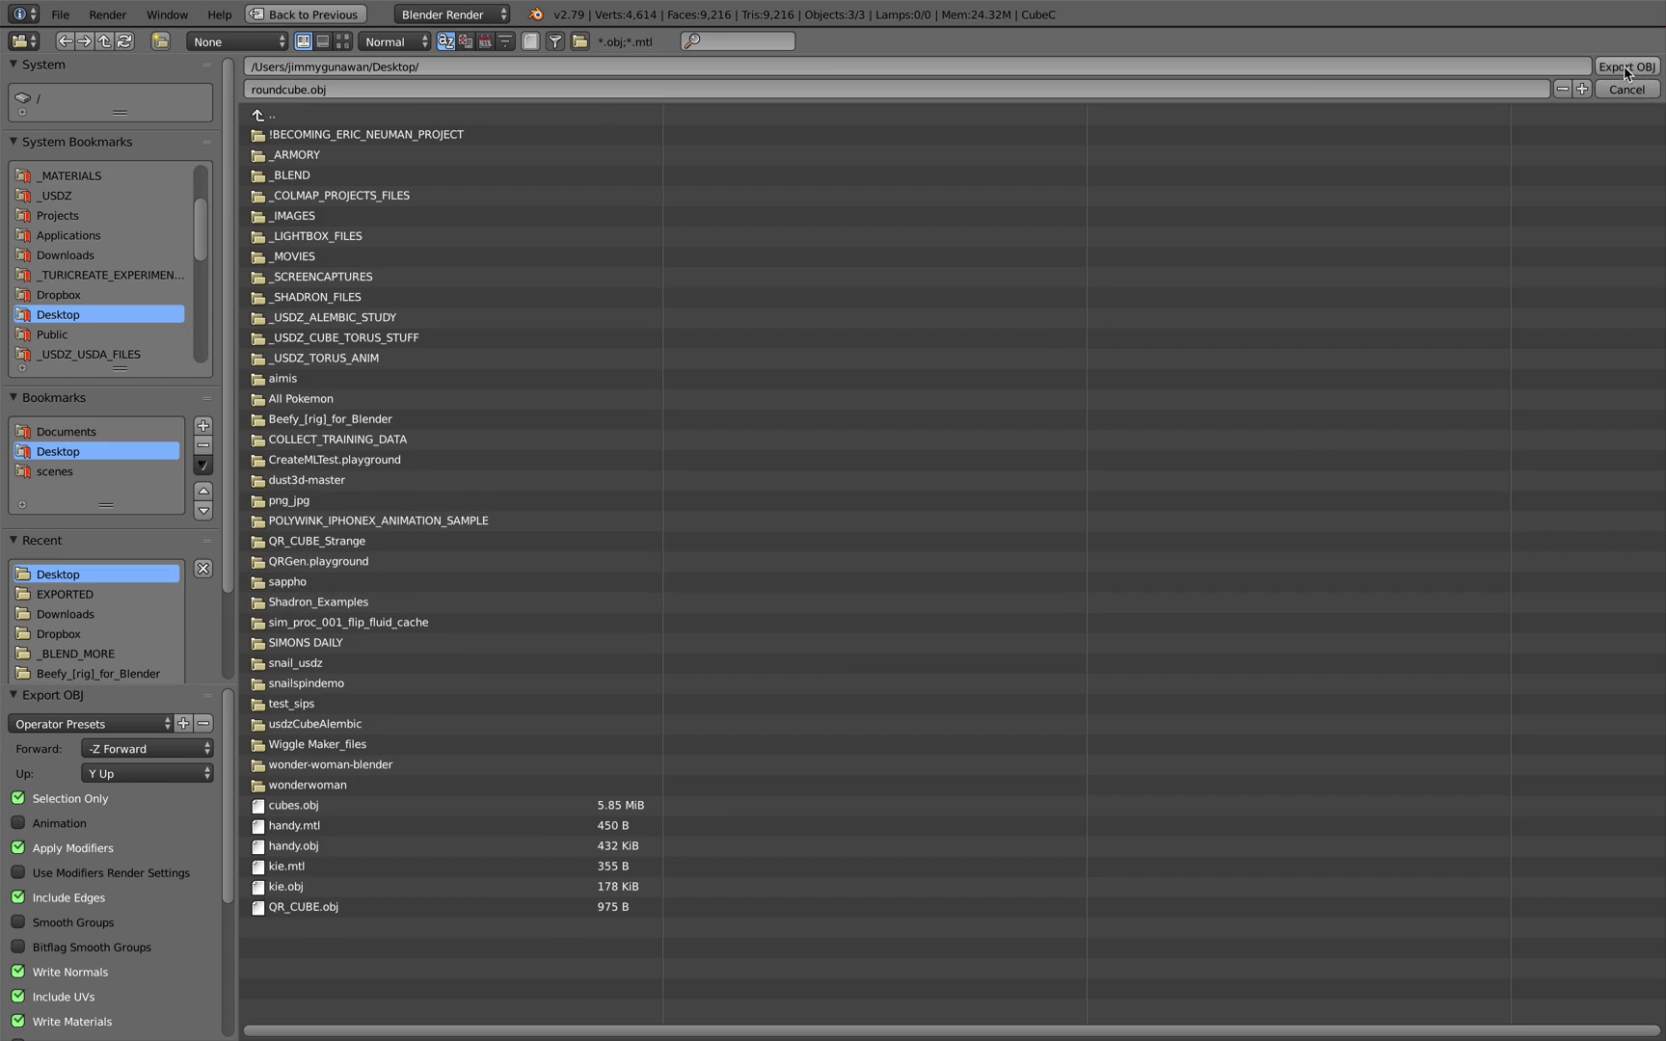
# Return to the desktop and hide the Finder window so the Terminal output is in front
pyautogui.hotkey('ctrl', 'Left')
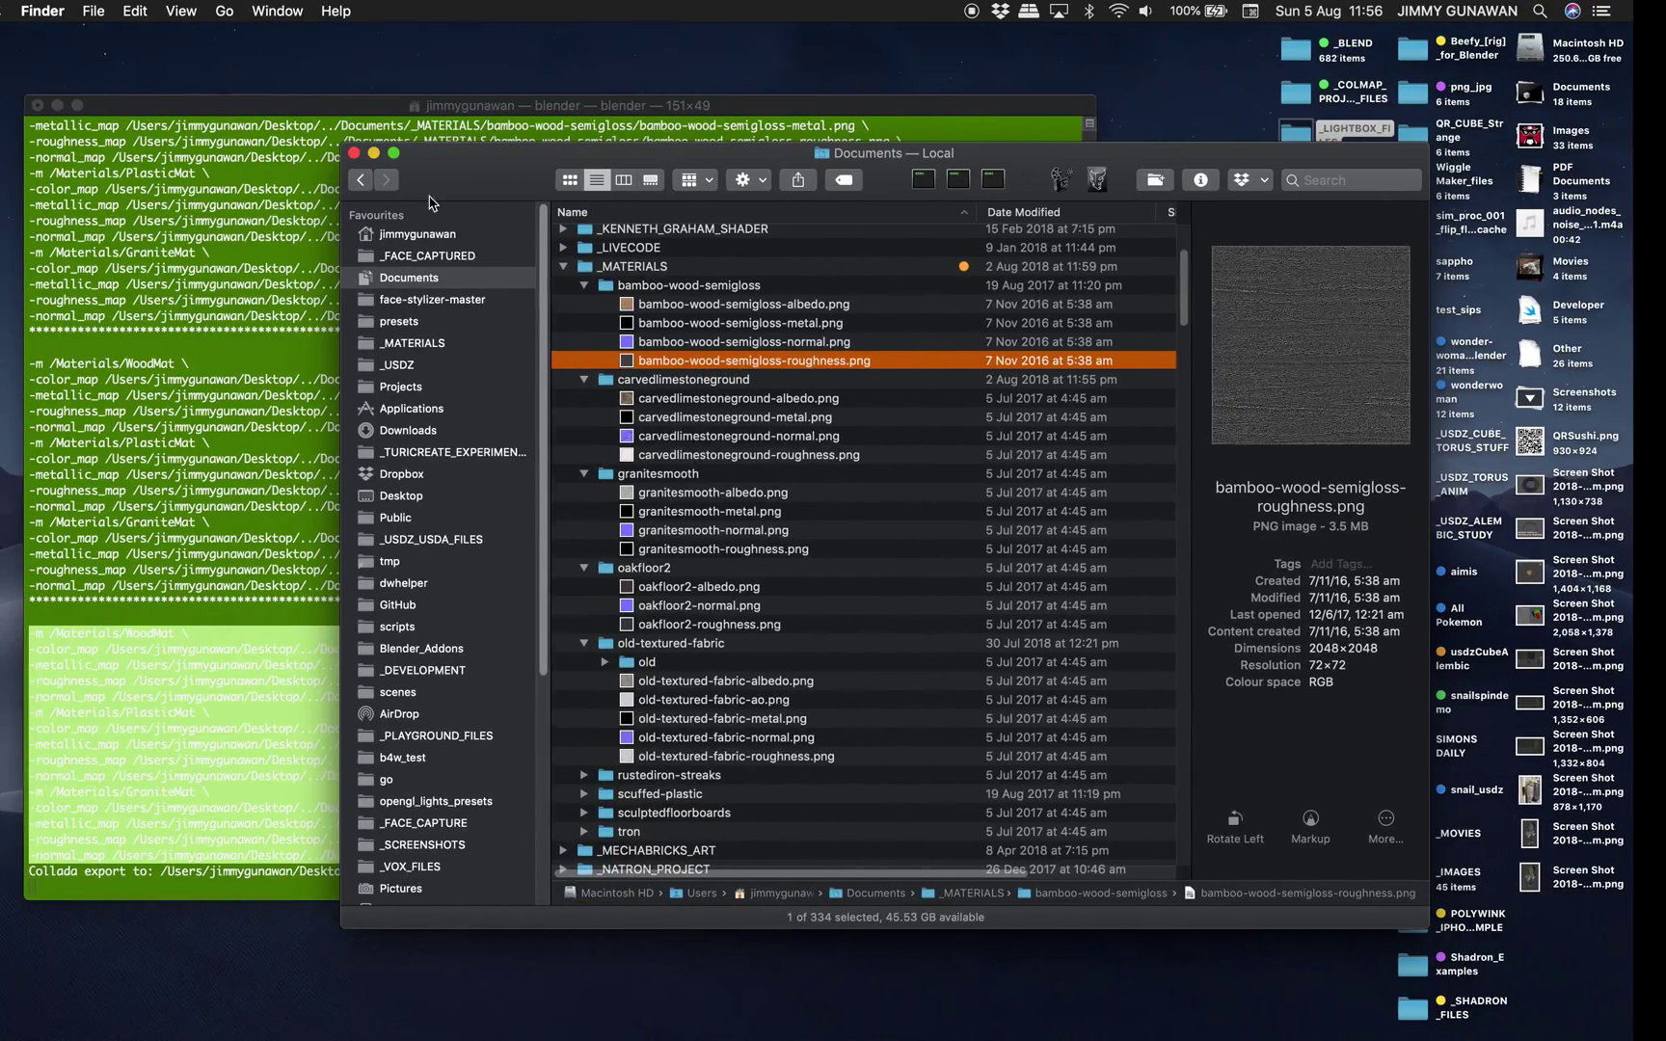
pyautogui.moveTo(453, 156); pyautogui.dragTo(405, 235)
pyautogui.press('super+h')
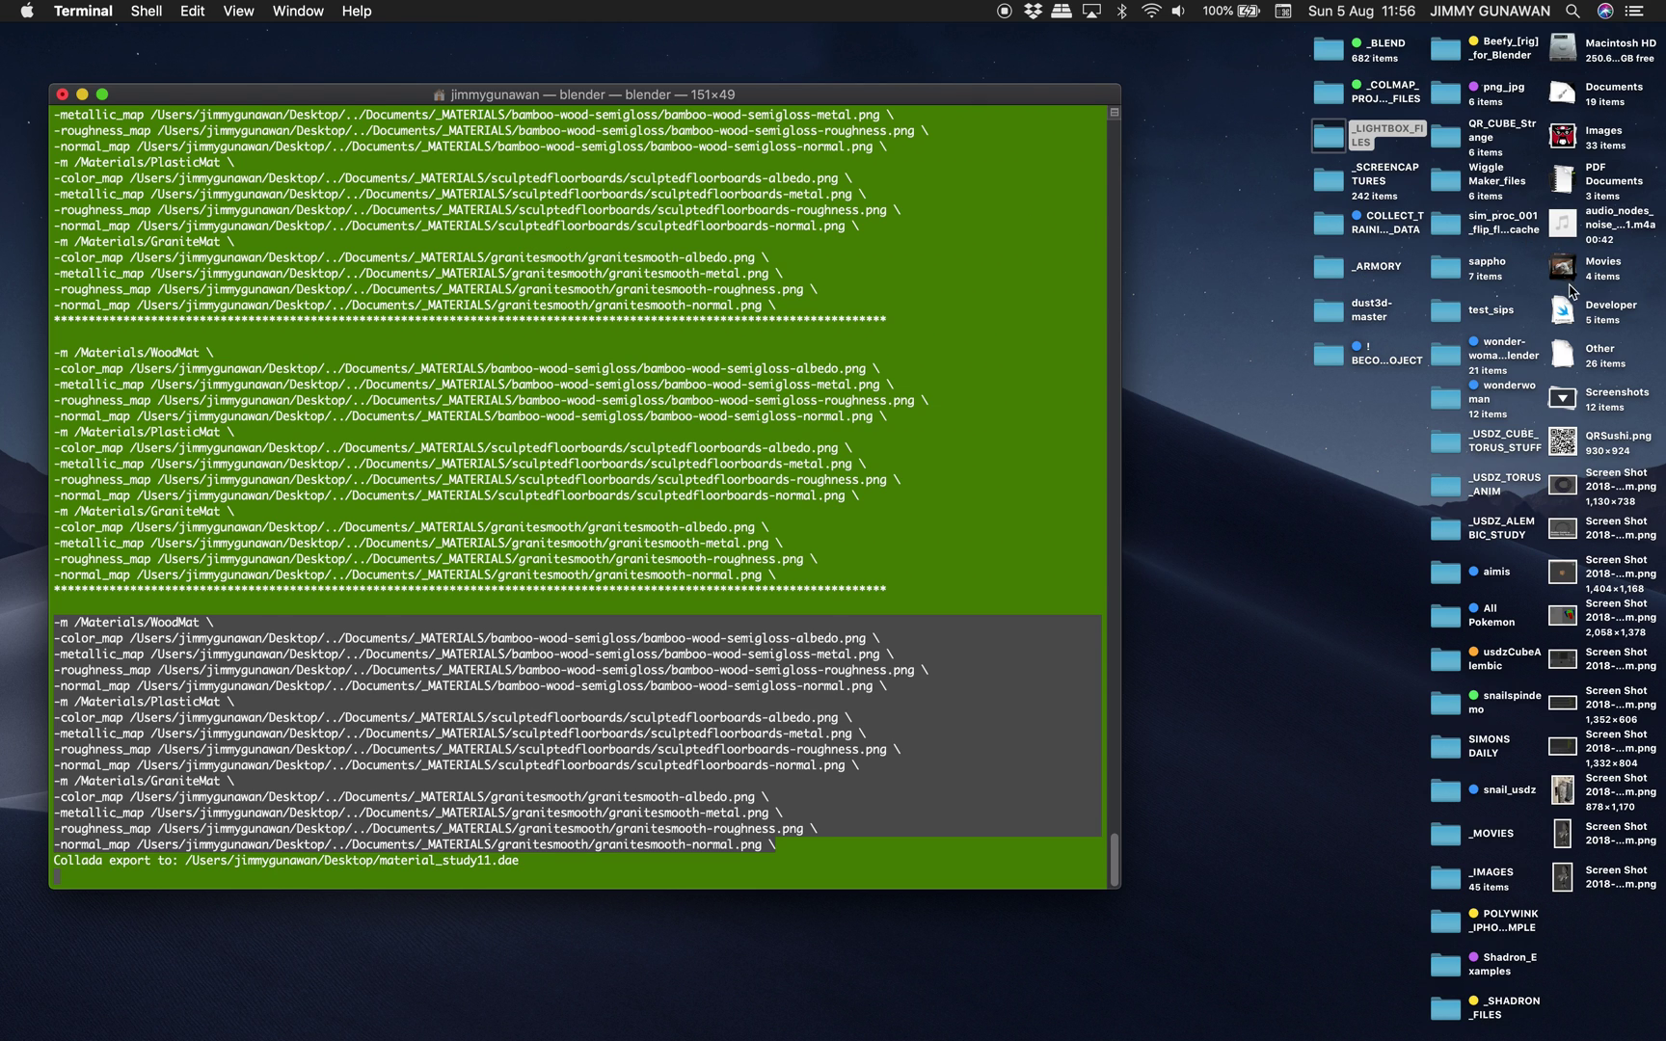
# Expand the Documents stack on the desktop so its individual files can be picked
pyautogui.click(1569, 357)
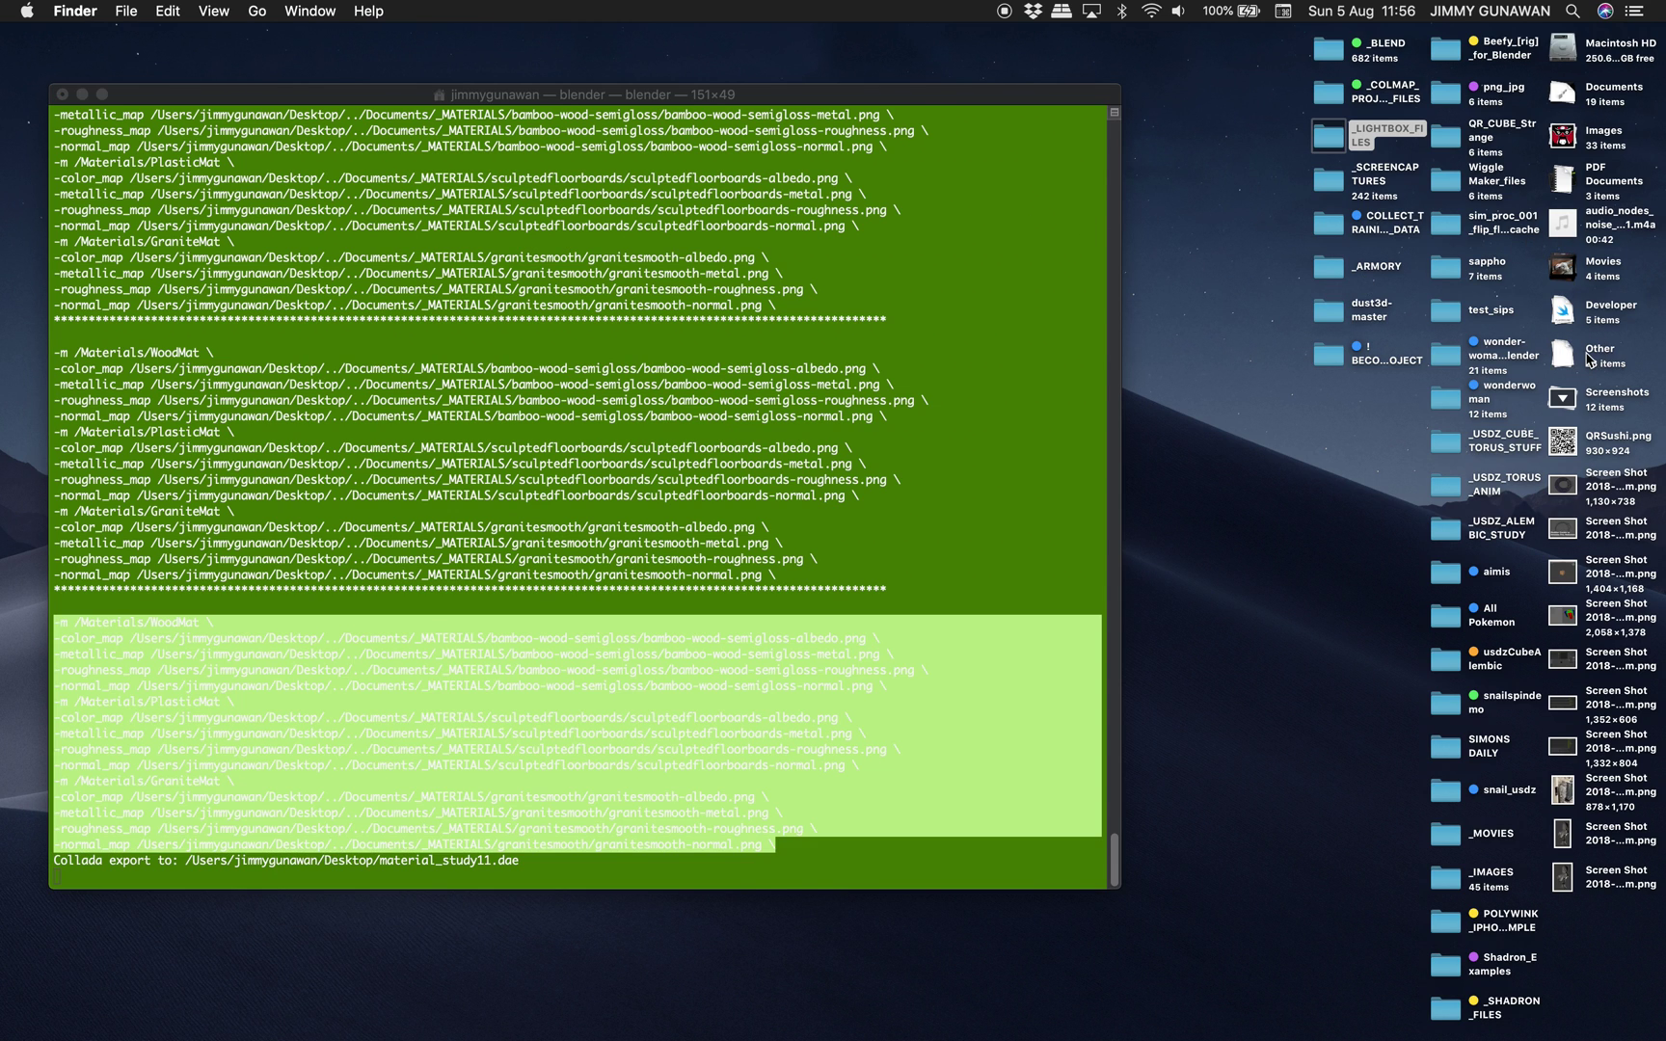
pyautogui.click(1569, 358)
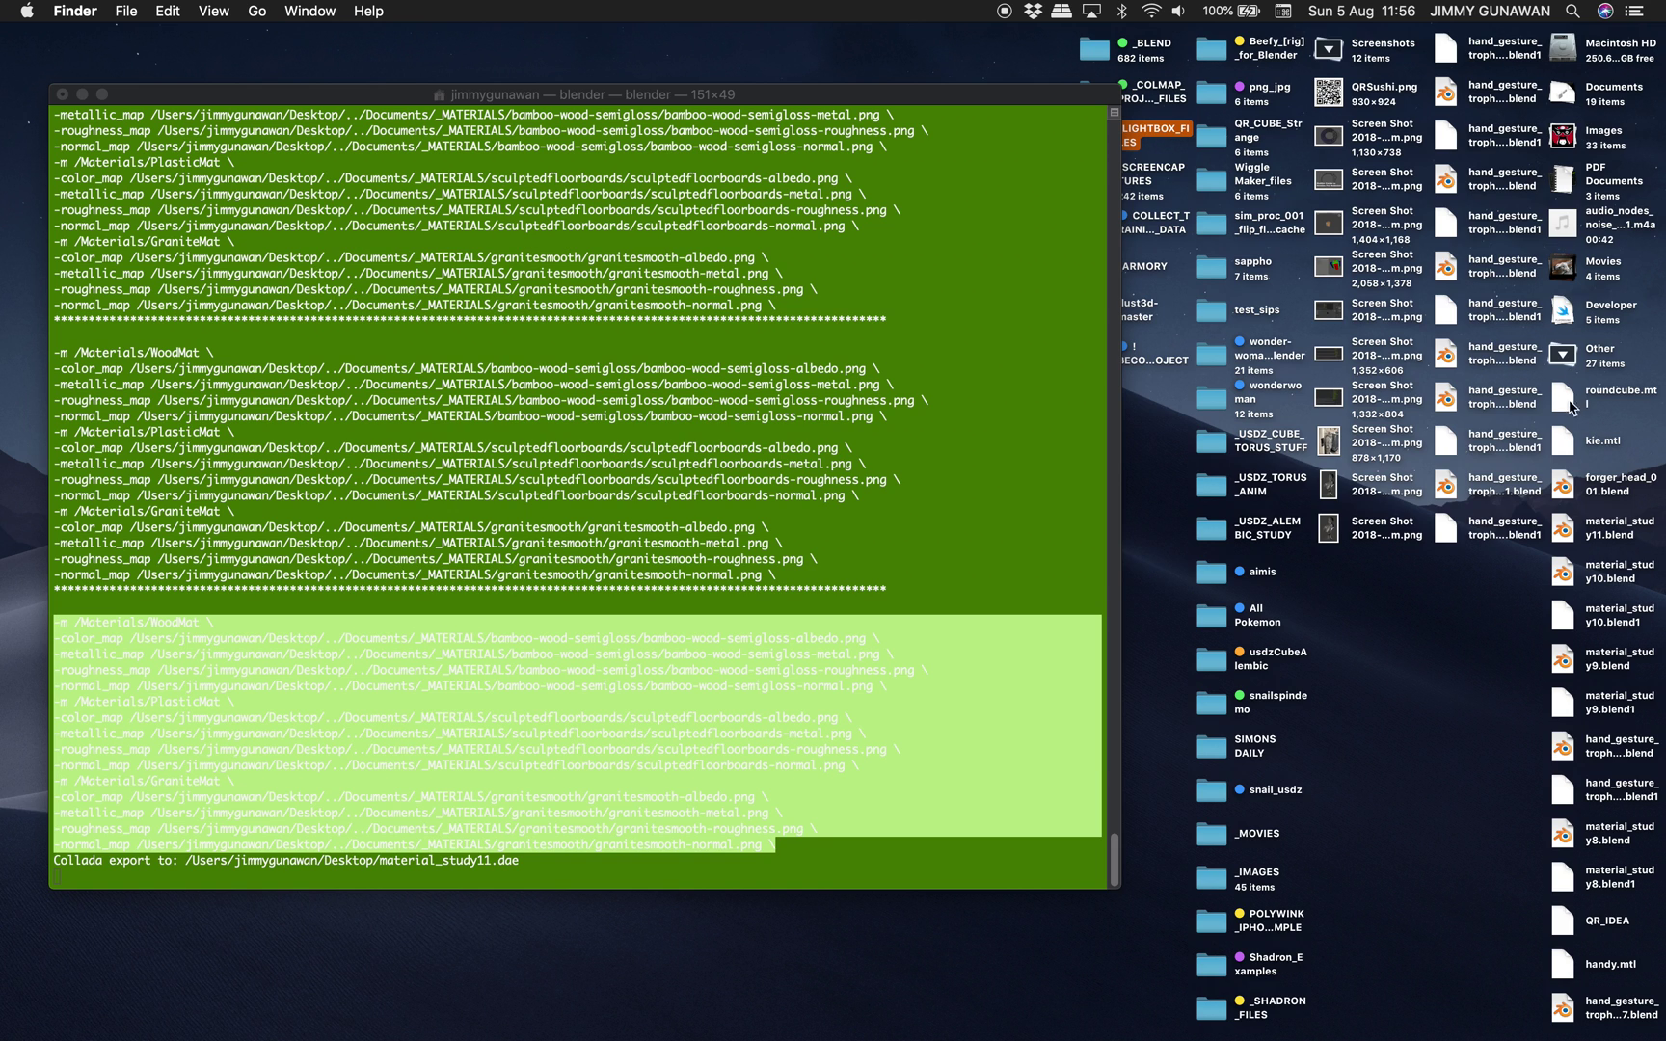
pyautogui.click(1575, 358)
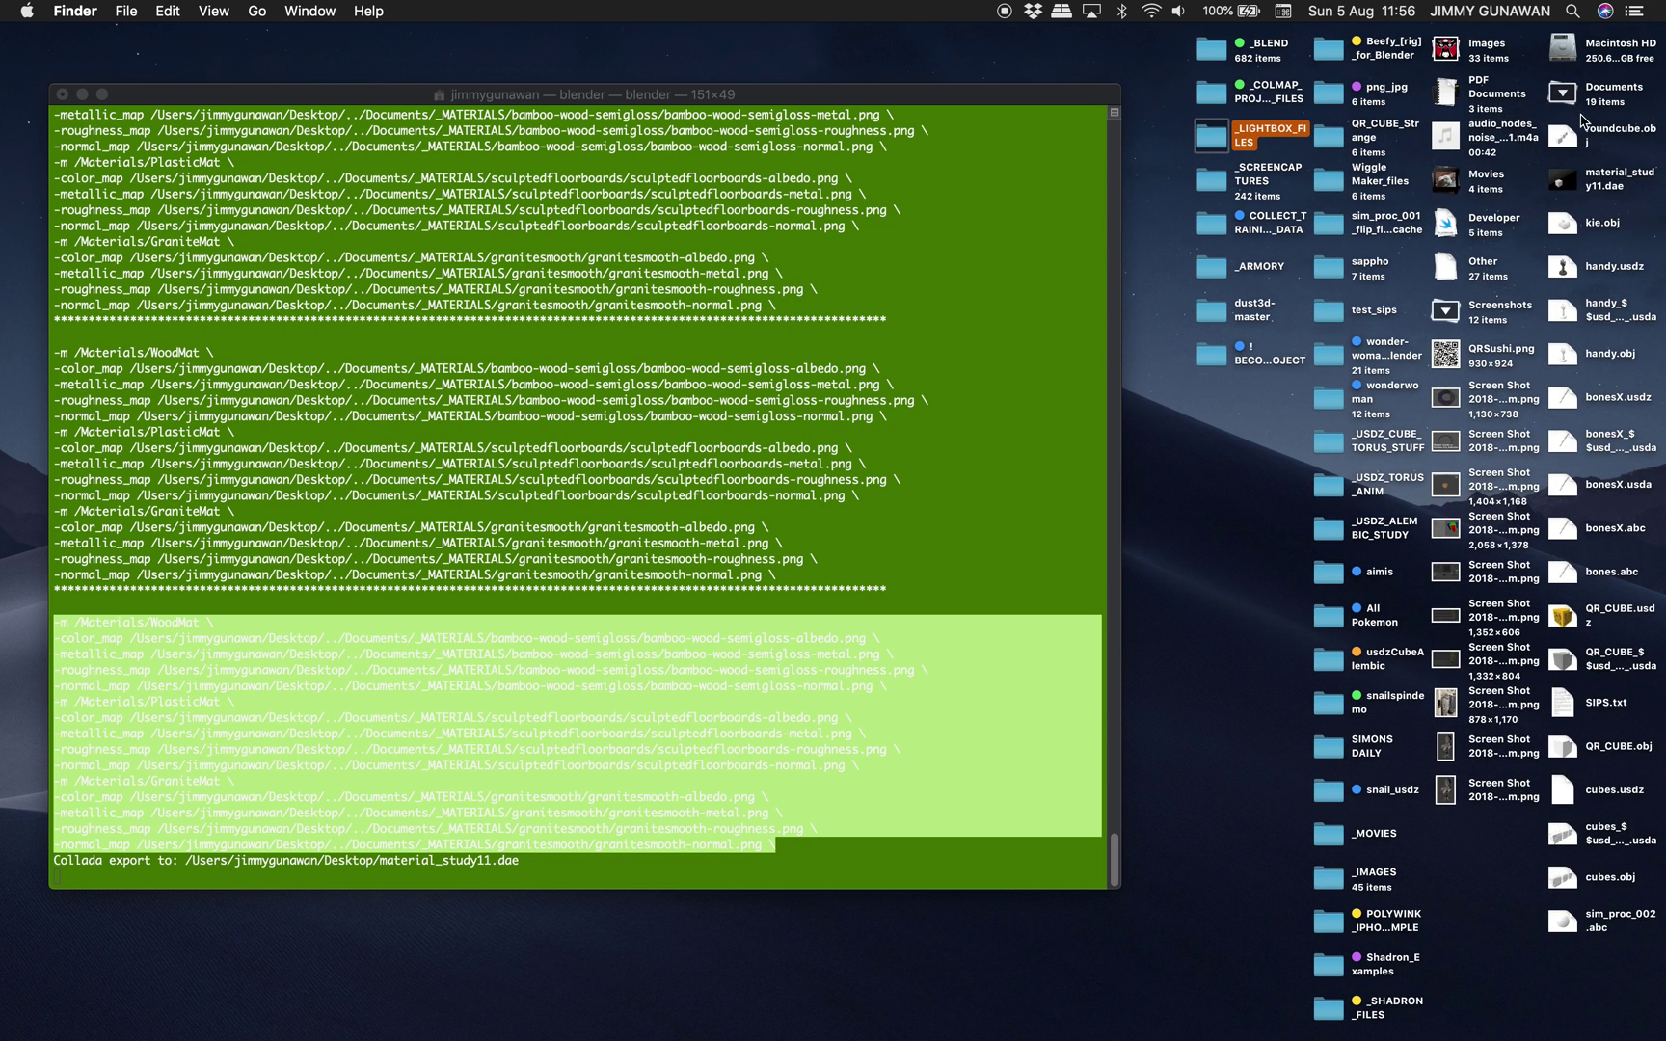
# Preview the exported roundcube.obj with Quick Look and close the preview
pyautogui.click(1574, 143)
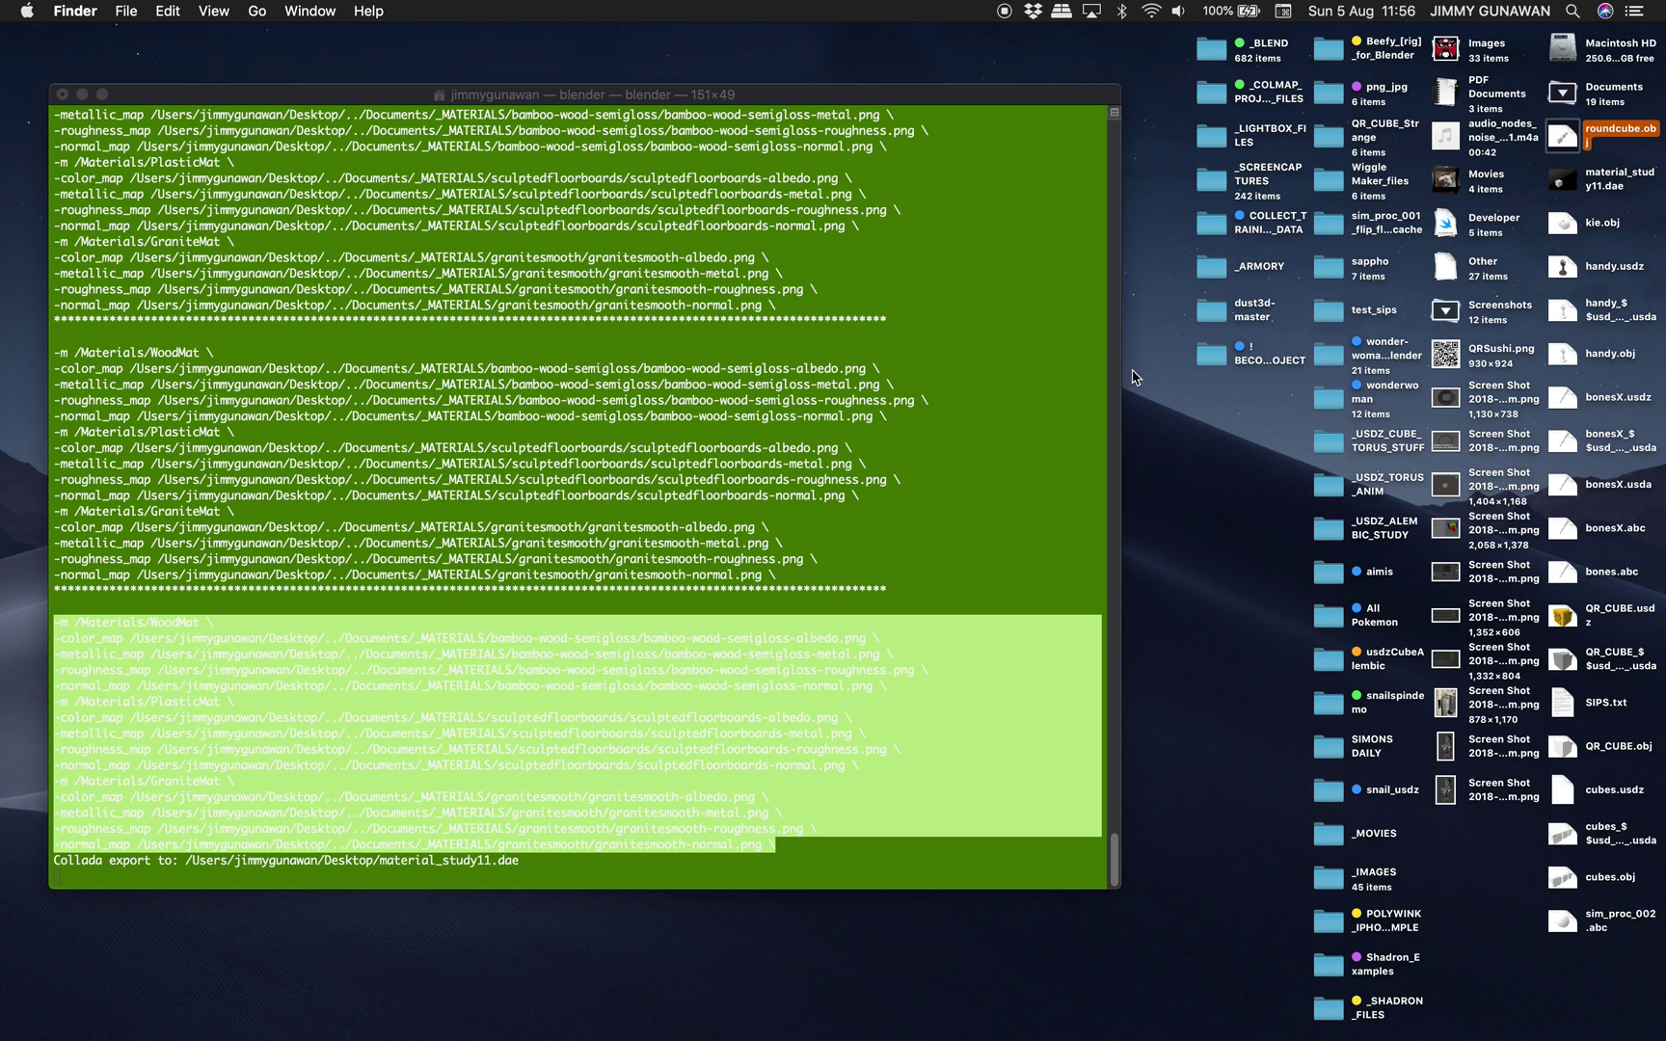
pyautogui.click(1564, 220)
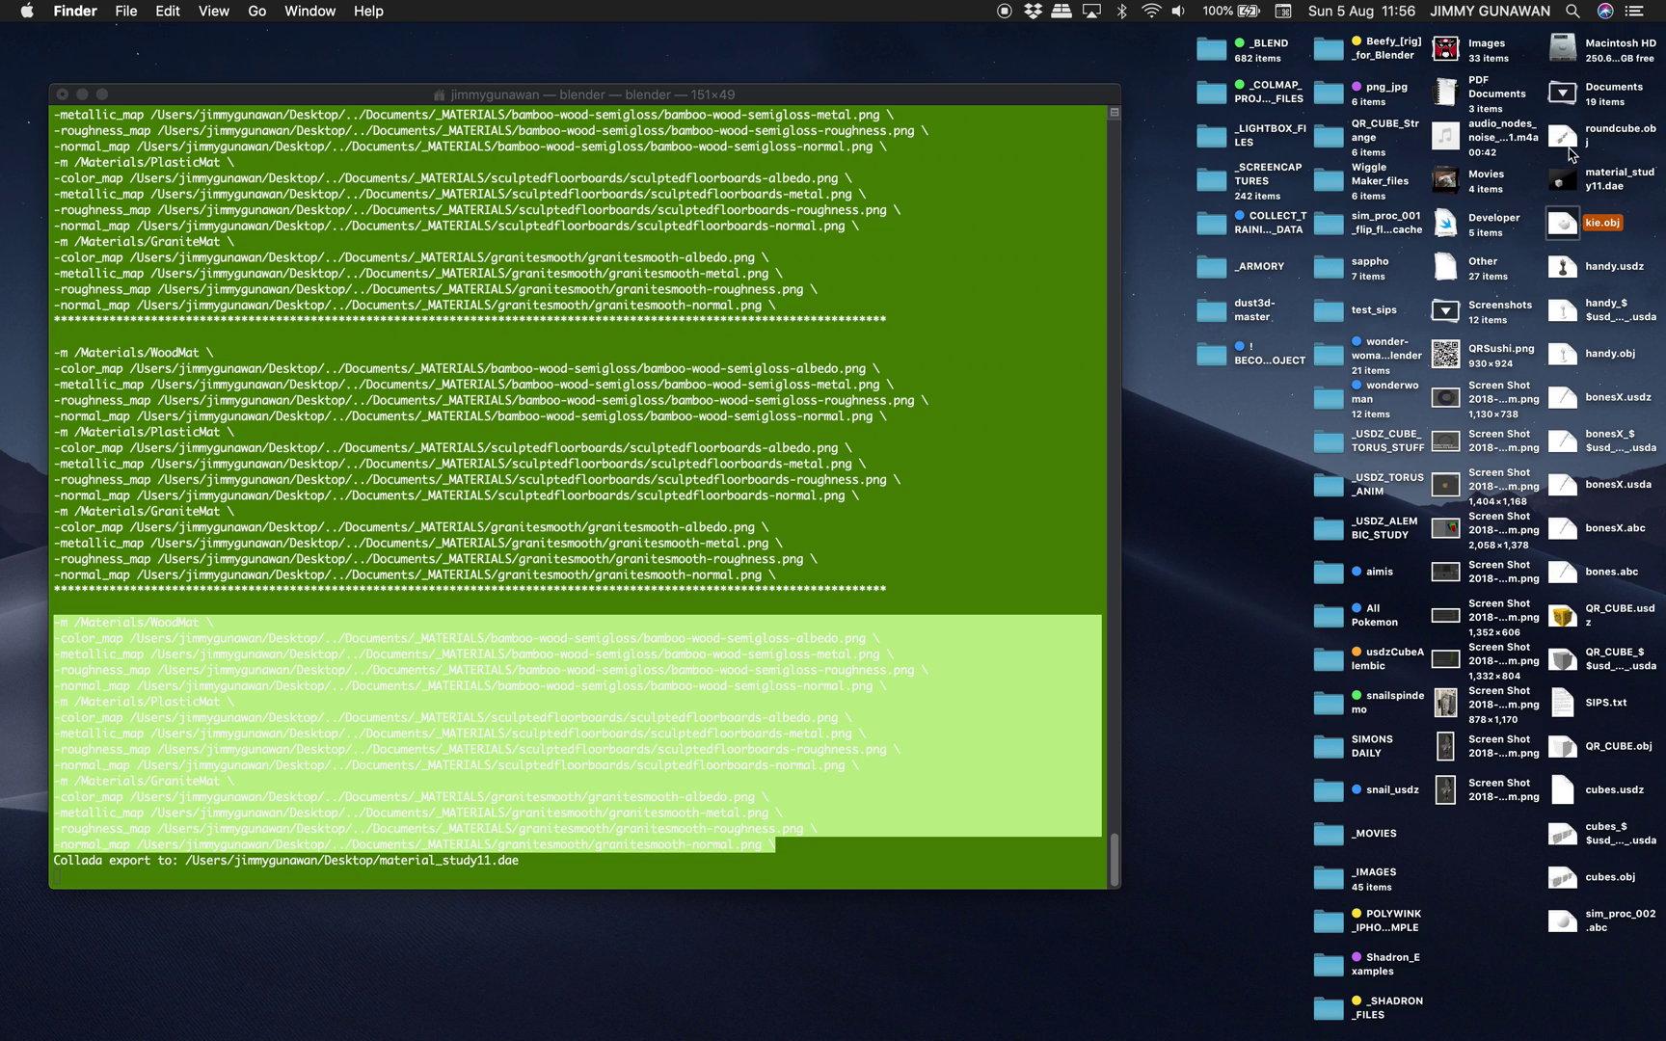
pyautogui.click(1566, 145)
pyautogui.press('space')
pyautogui.press('space')
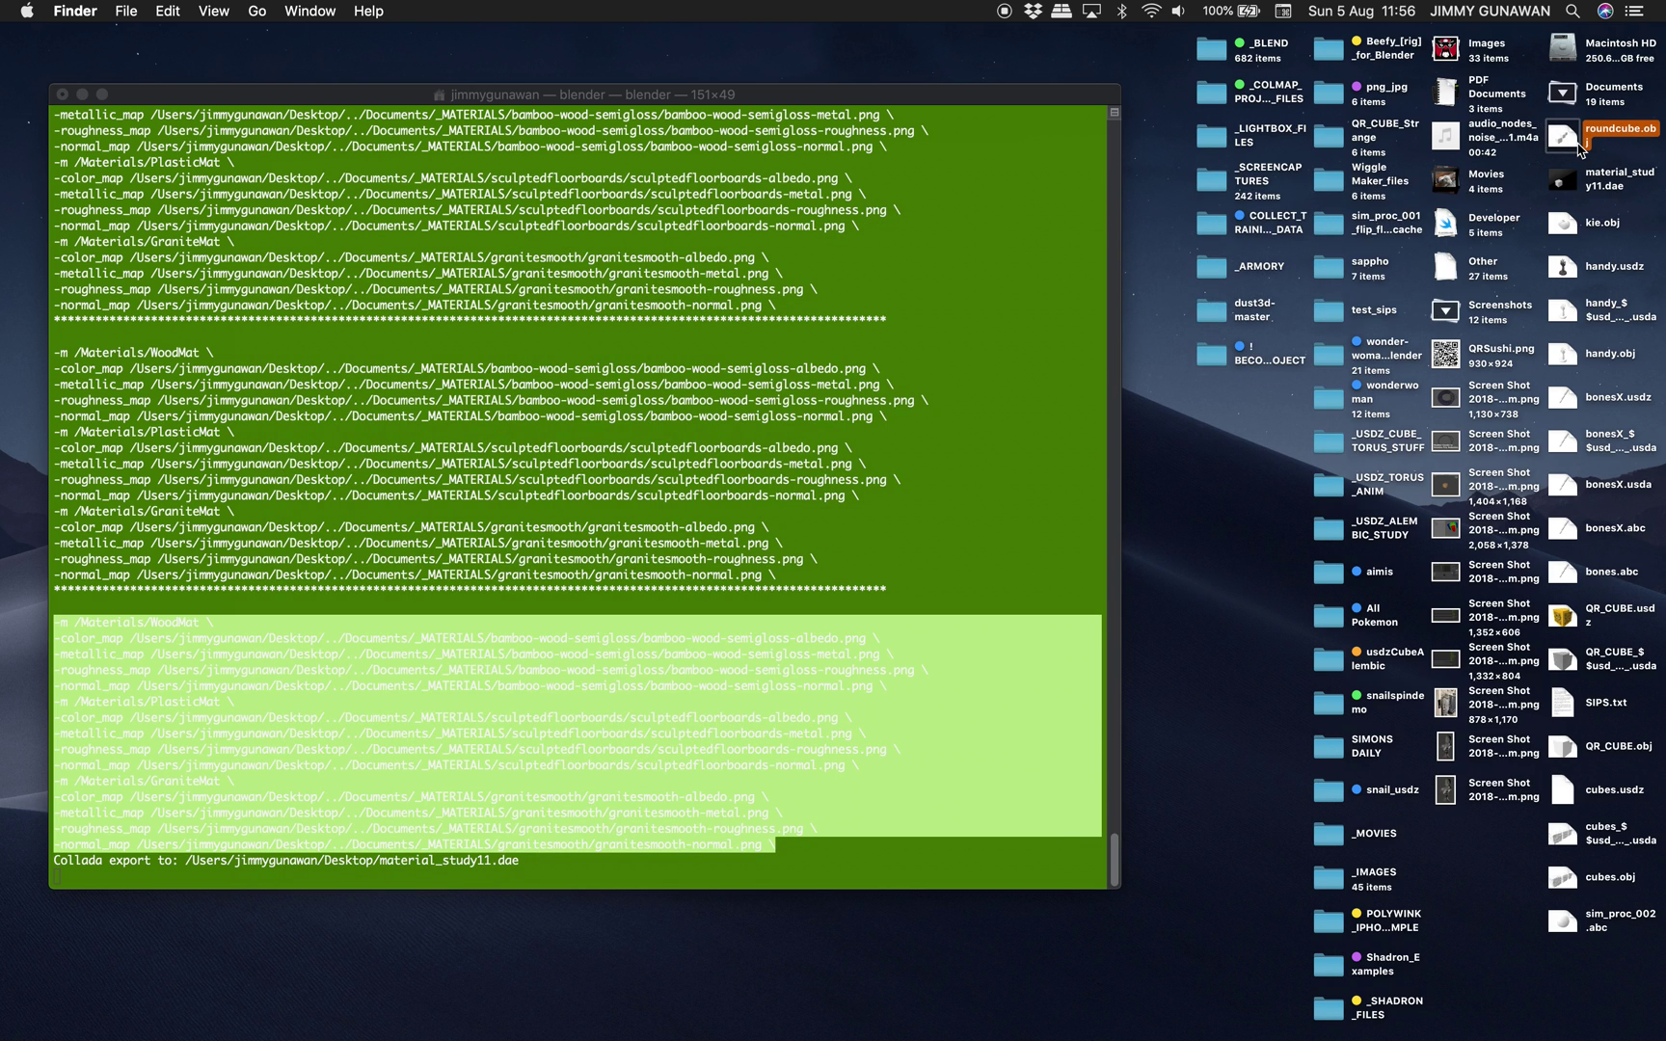
pyautogui.press('space')
pyautogui.press('space')
pyautogui.moveTo(967, 94); pyautogui.dragTo(1074, 123)
pyautogui.press('space')
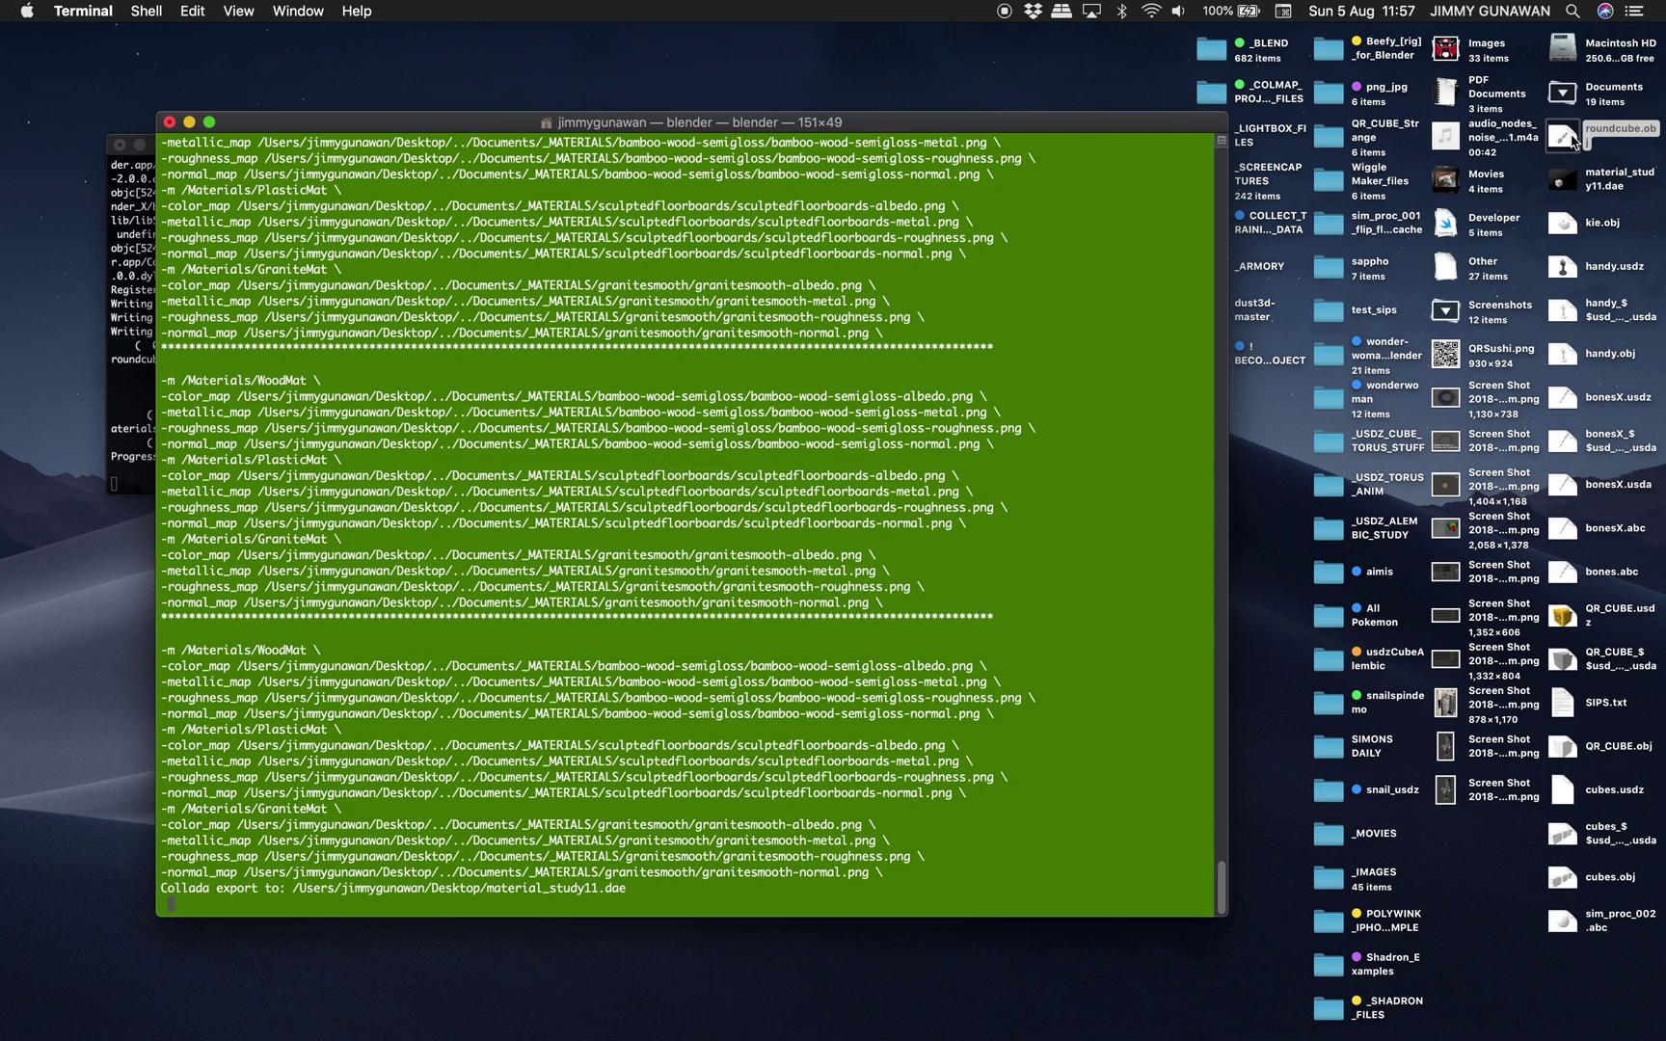
pyautogui.click(1569, 150)
pyautogui.press('space')
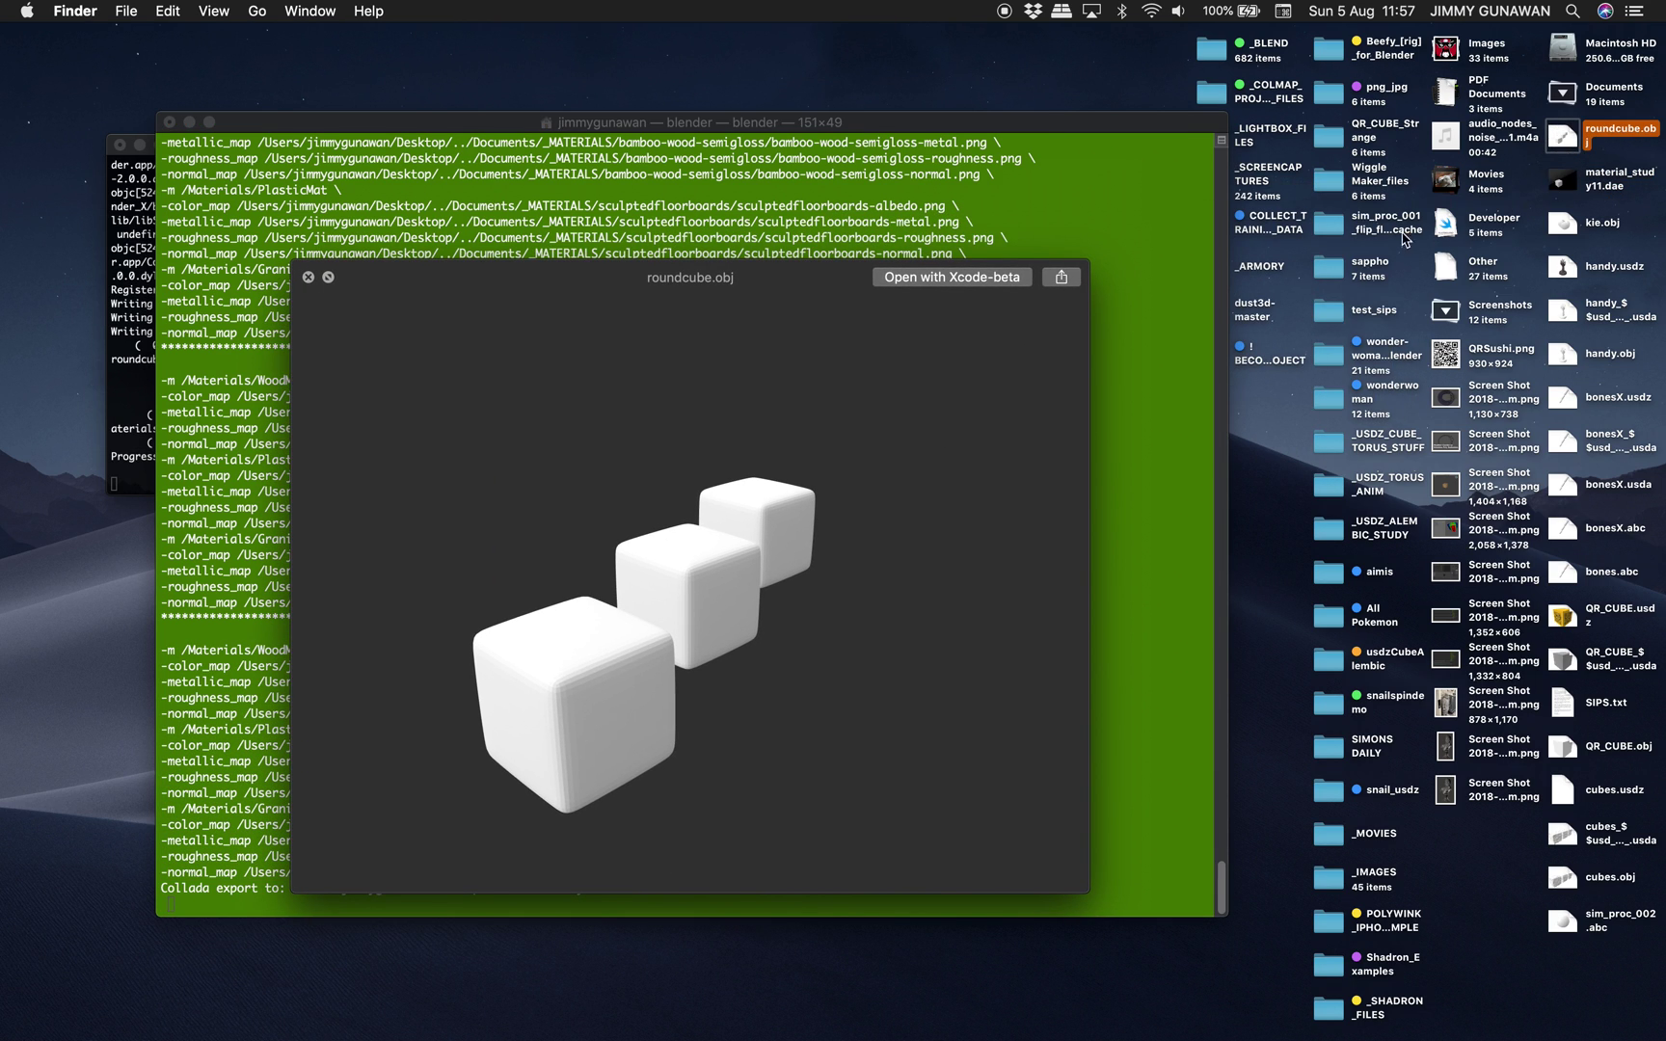
pyautogui.press('space')
# Move the green Terminal window aside and bring the Terminal window with the OBJ export log to the front
pyautogui.click(694, 633)
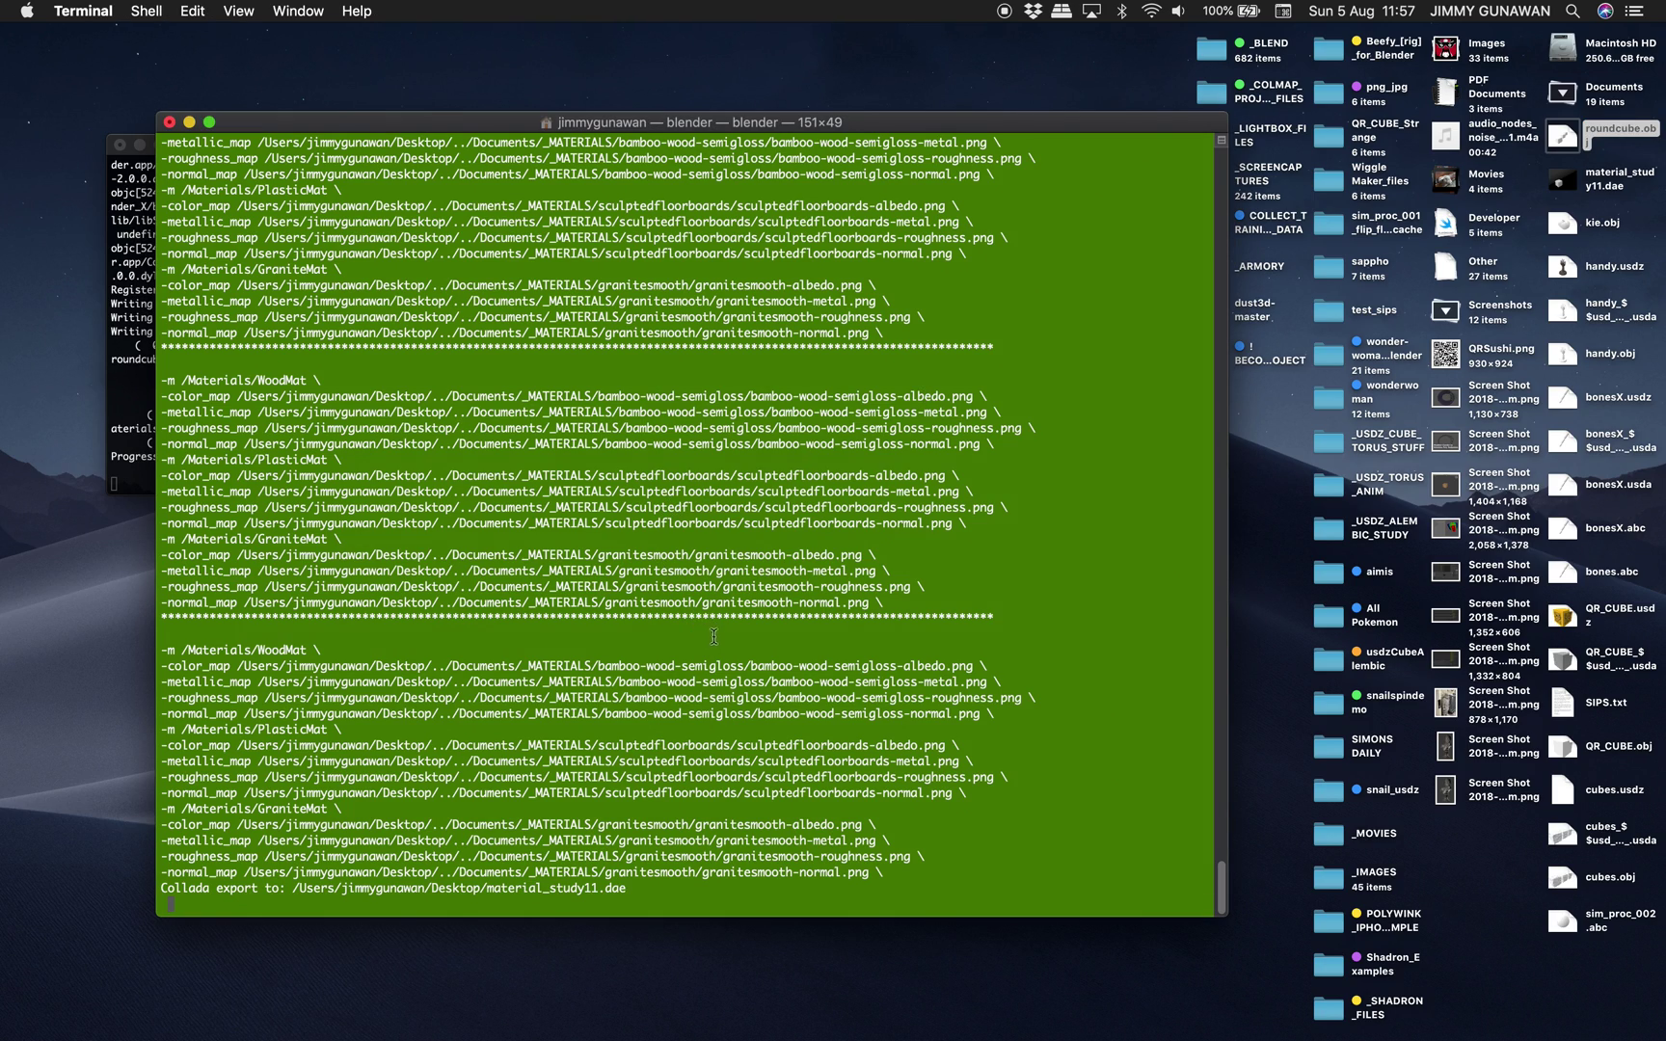
pyautogui.moveTo(335, 120); pyautogui.dragTo(428, 125)
pyautogui.click(211, 247)
pyautogui.moveTo(287, 141); pyautogui.dragTo(270, 148)
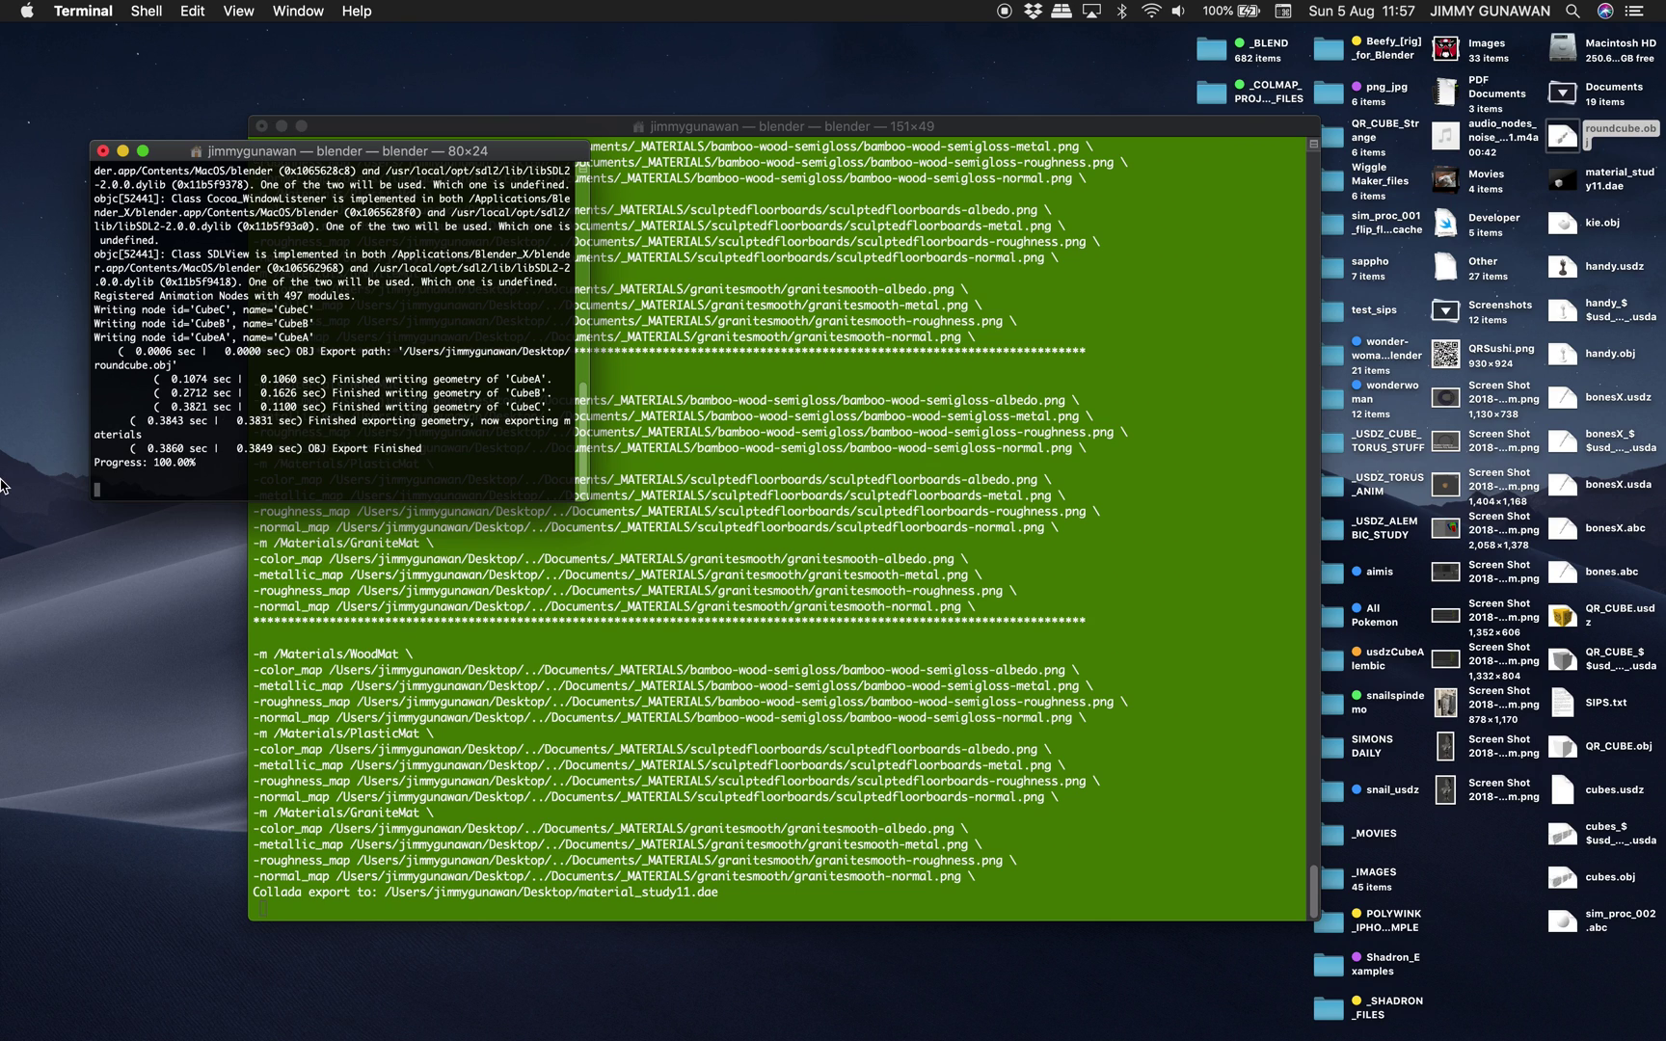
# Open a new Terminal window with the Grass profile and move it clear of the export log
pyautogui.moveTo(10, 501)
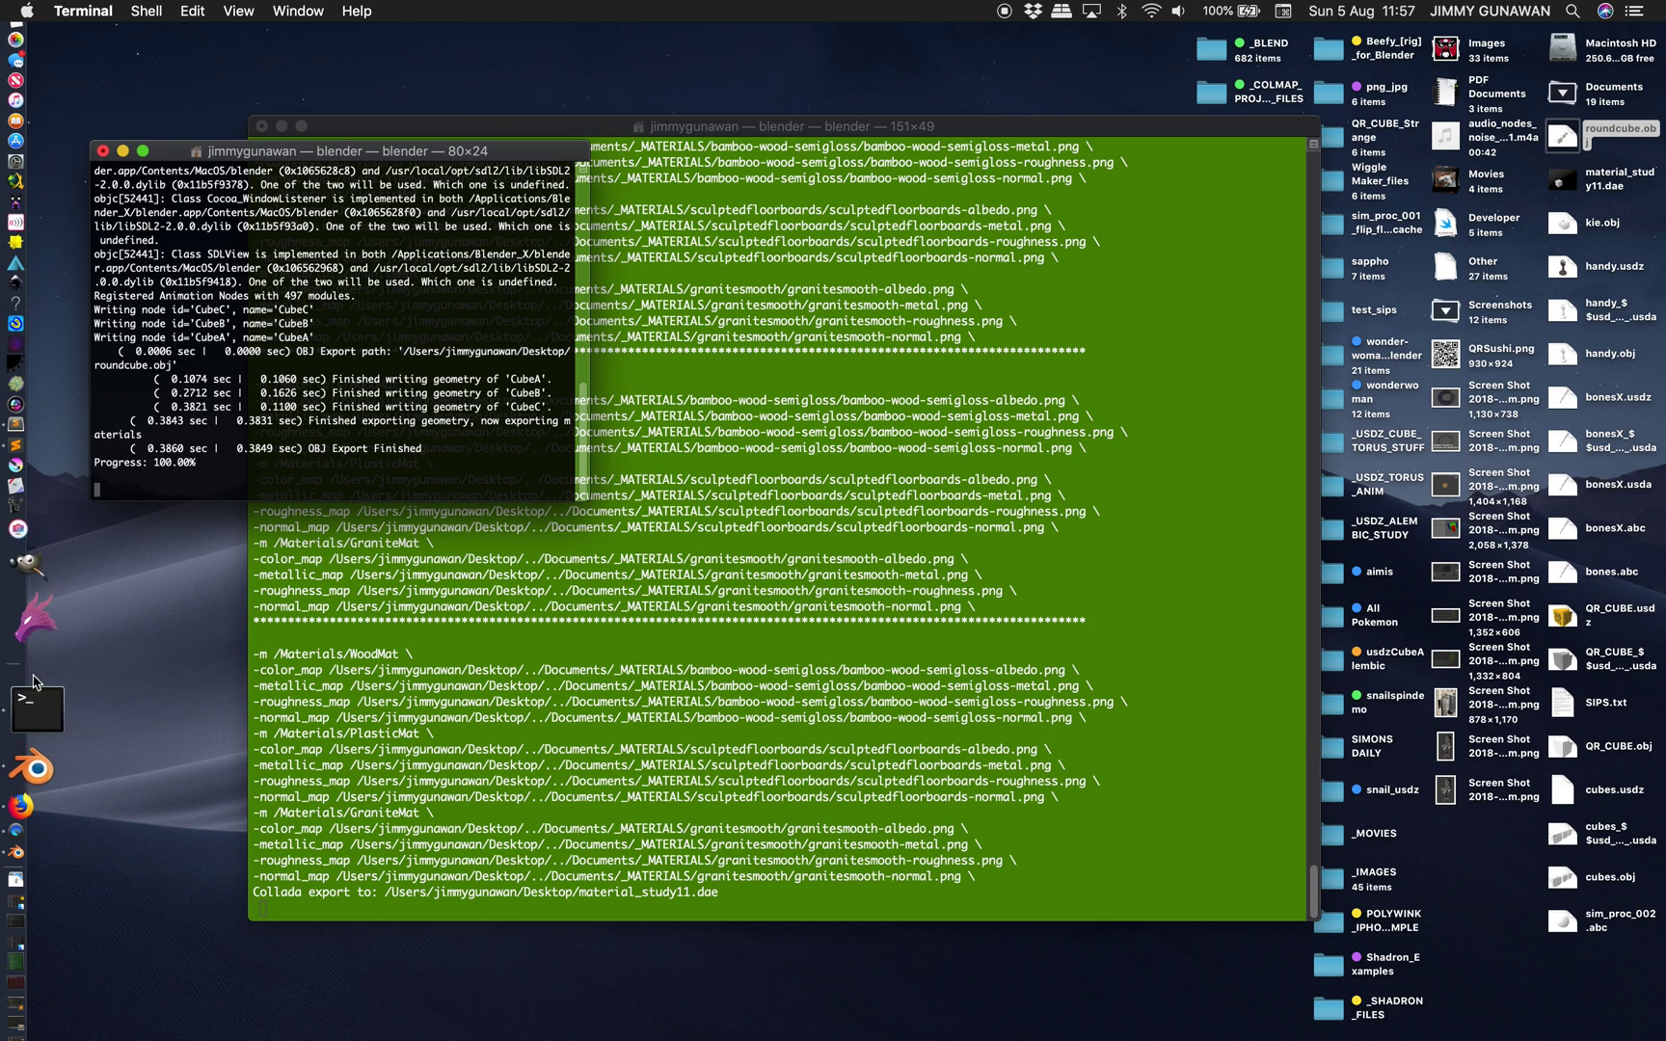
pyautogui.rightClick(36, 680)
pyautogui.moveTo(395, 557)
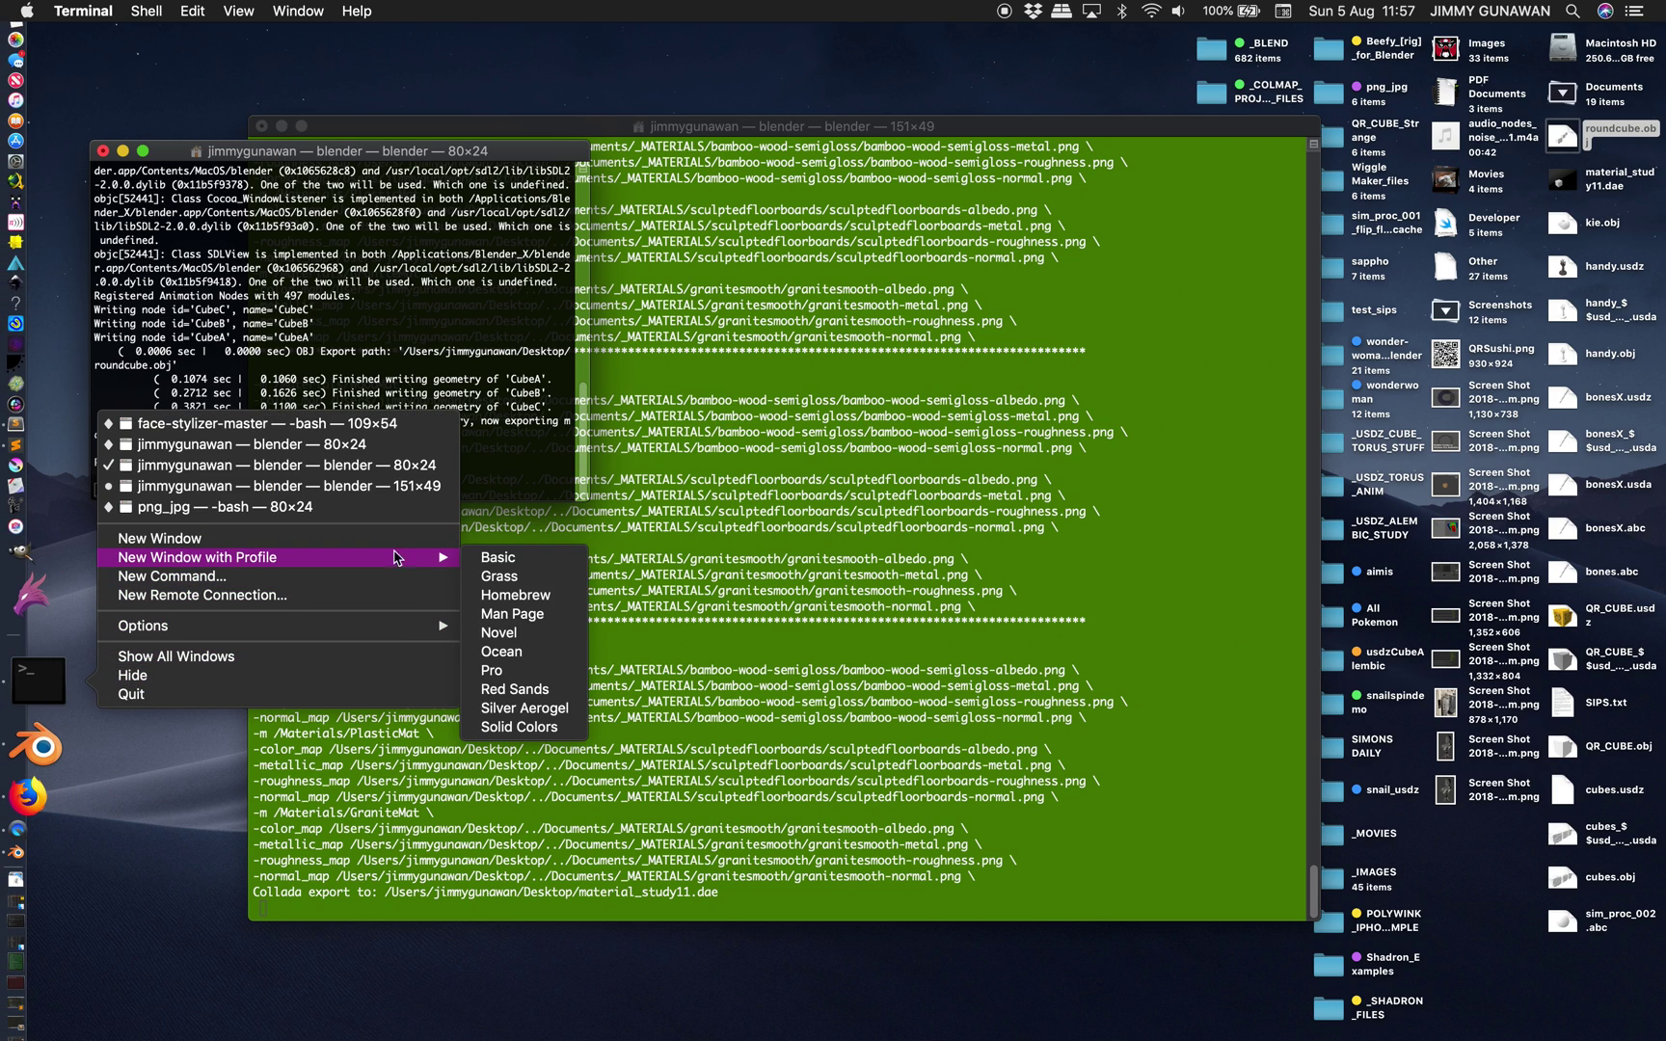
pyautogui.click(518, 577)
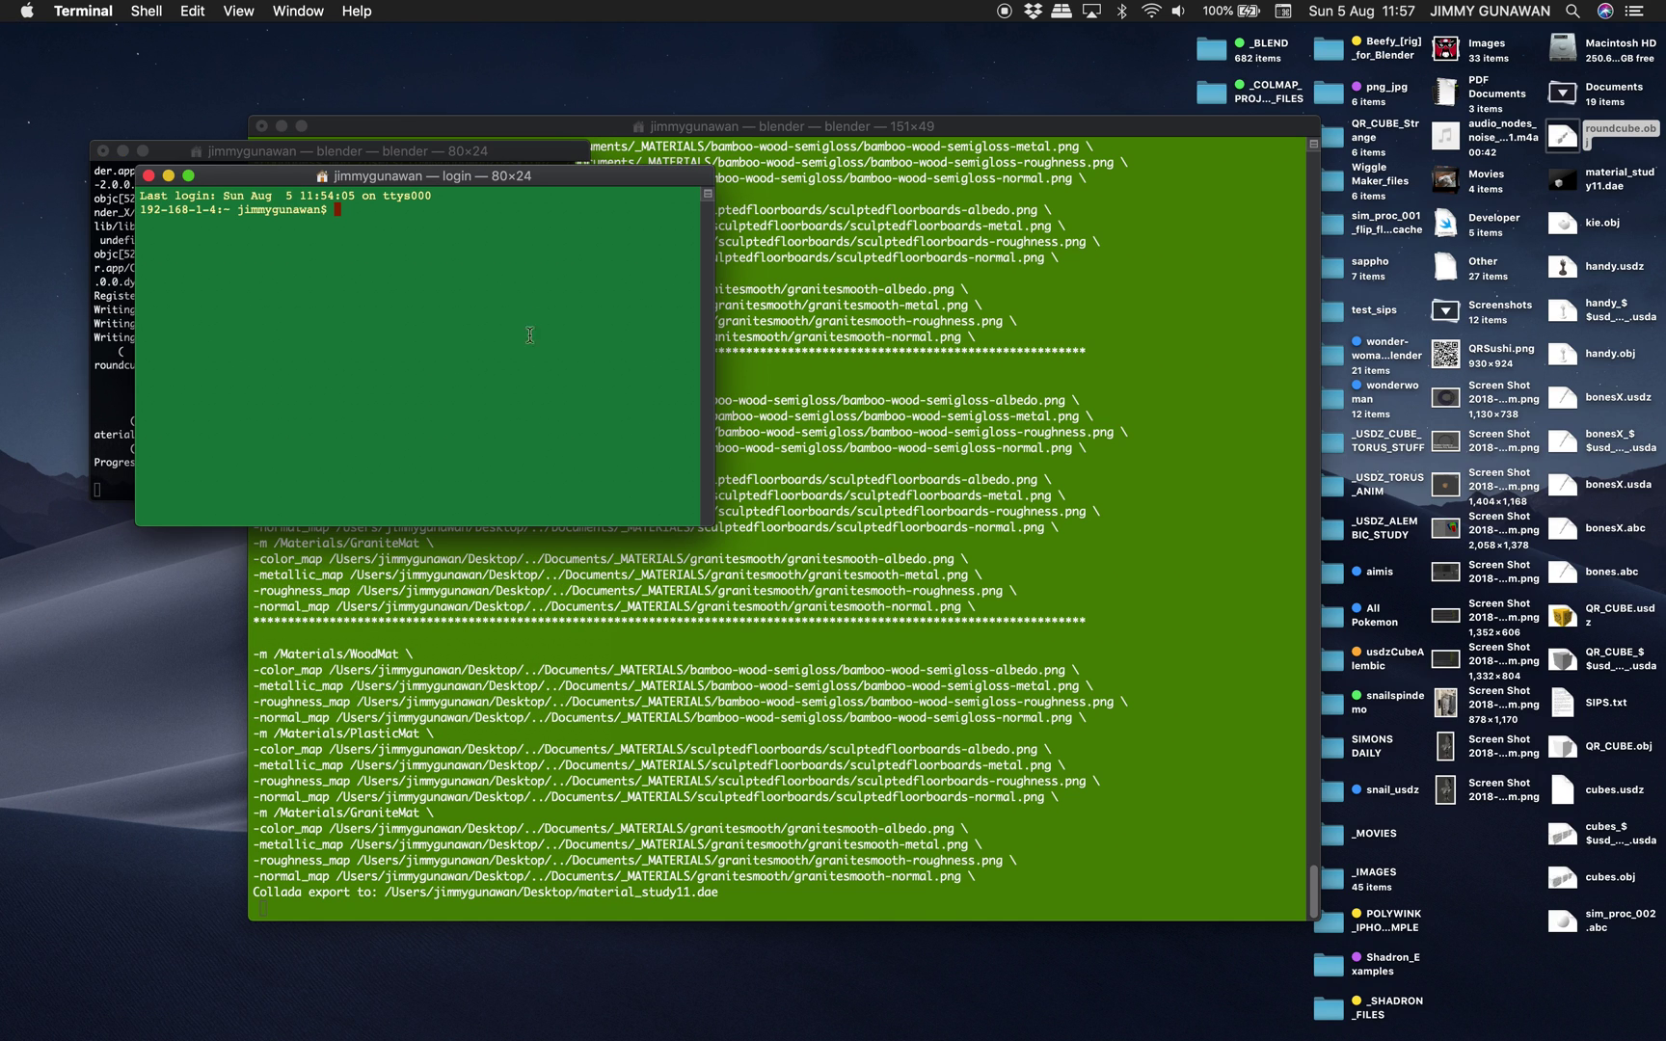
pyautogui.moveTo(530, 185); pyautogui.dragTo(1010, 393)
# Change to the Desktop directory in the new Terminal window and list its files
pyautogui.write('cd ')
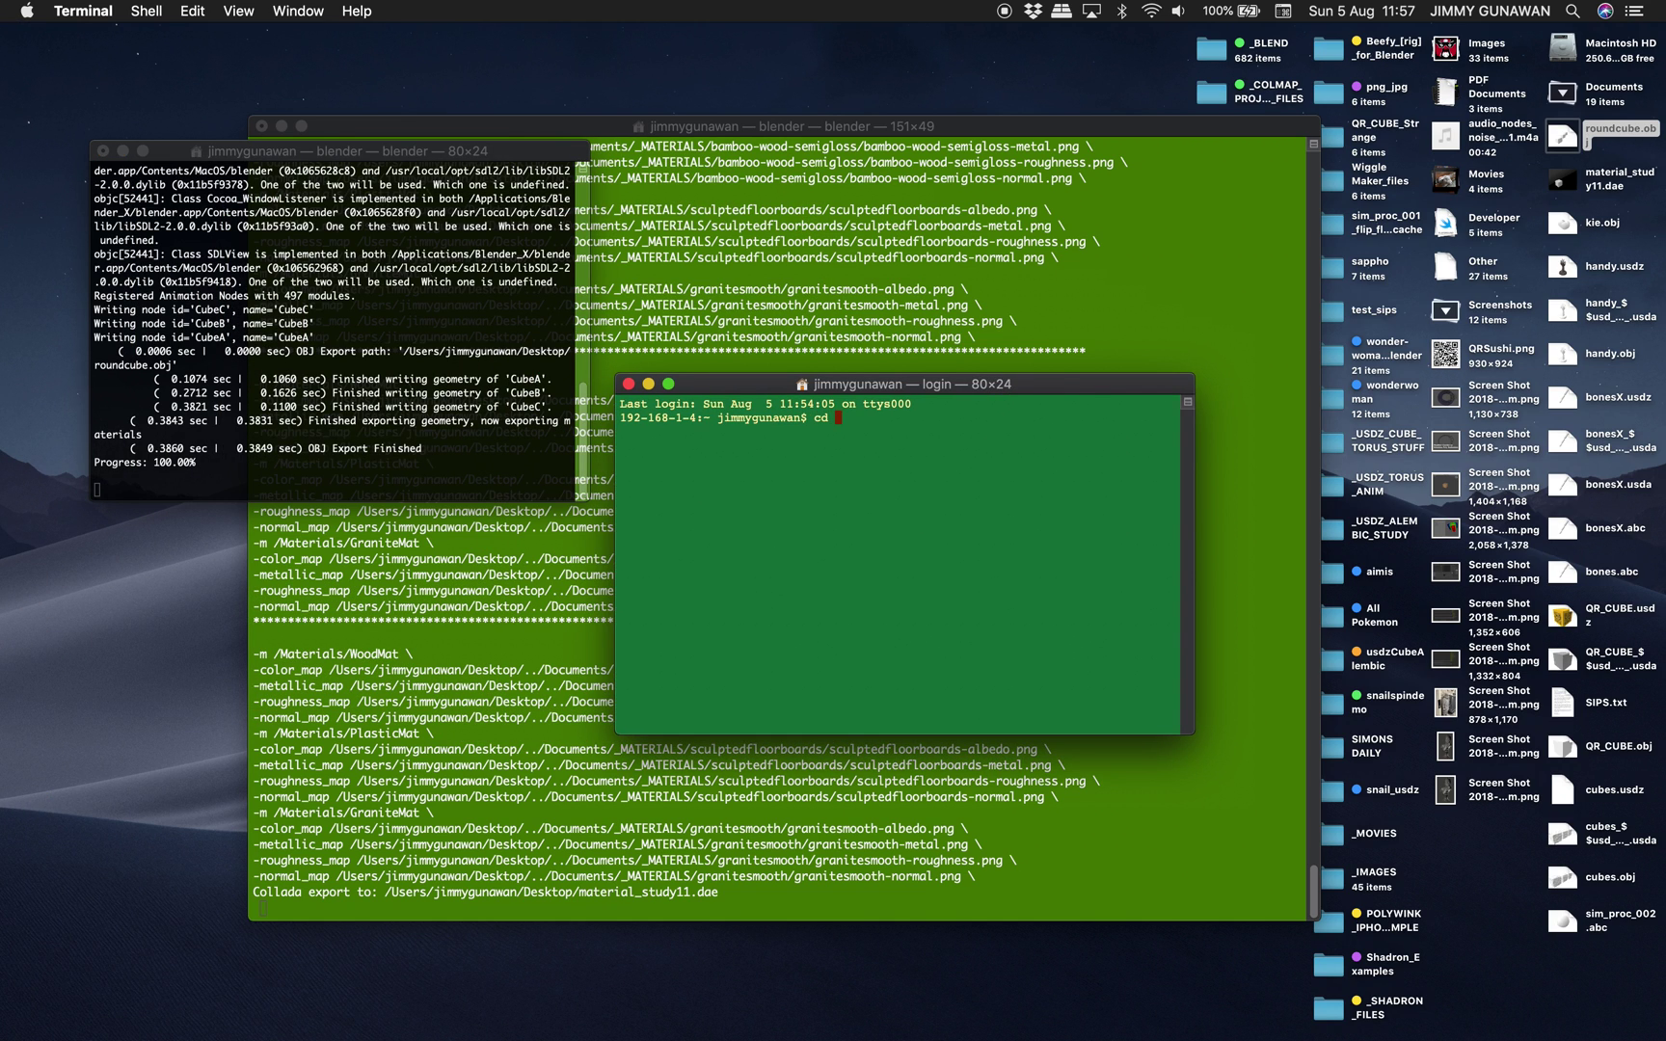
pyautogui.write('Des')
pyautogui.press('Tab')
pyautogui.press('Return')
pyautogui.write('ls')
pyautogui.press('Return')
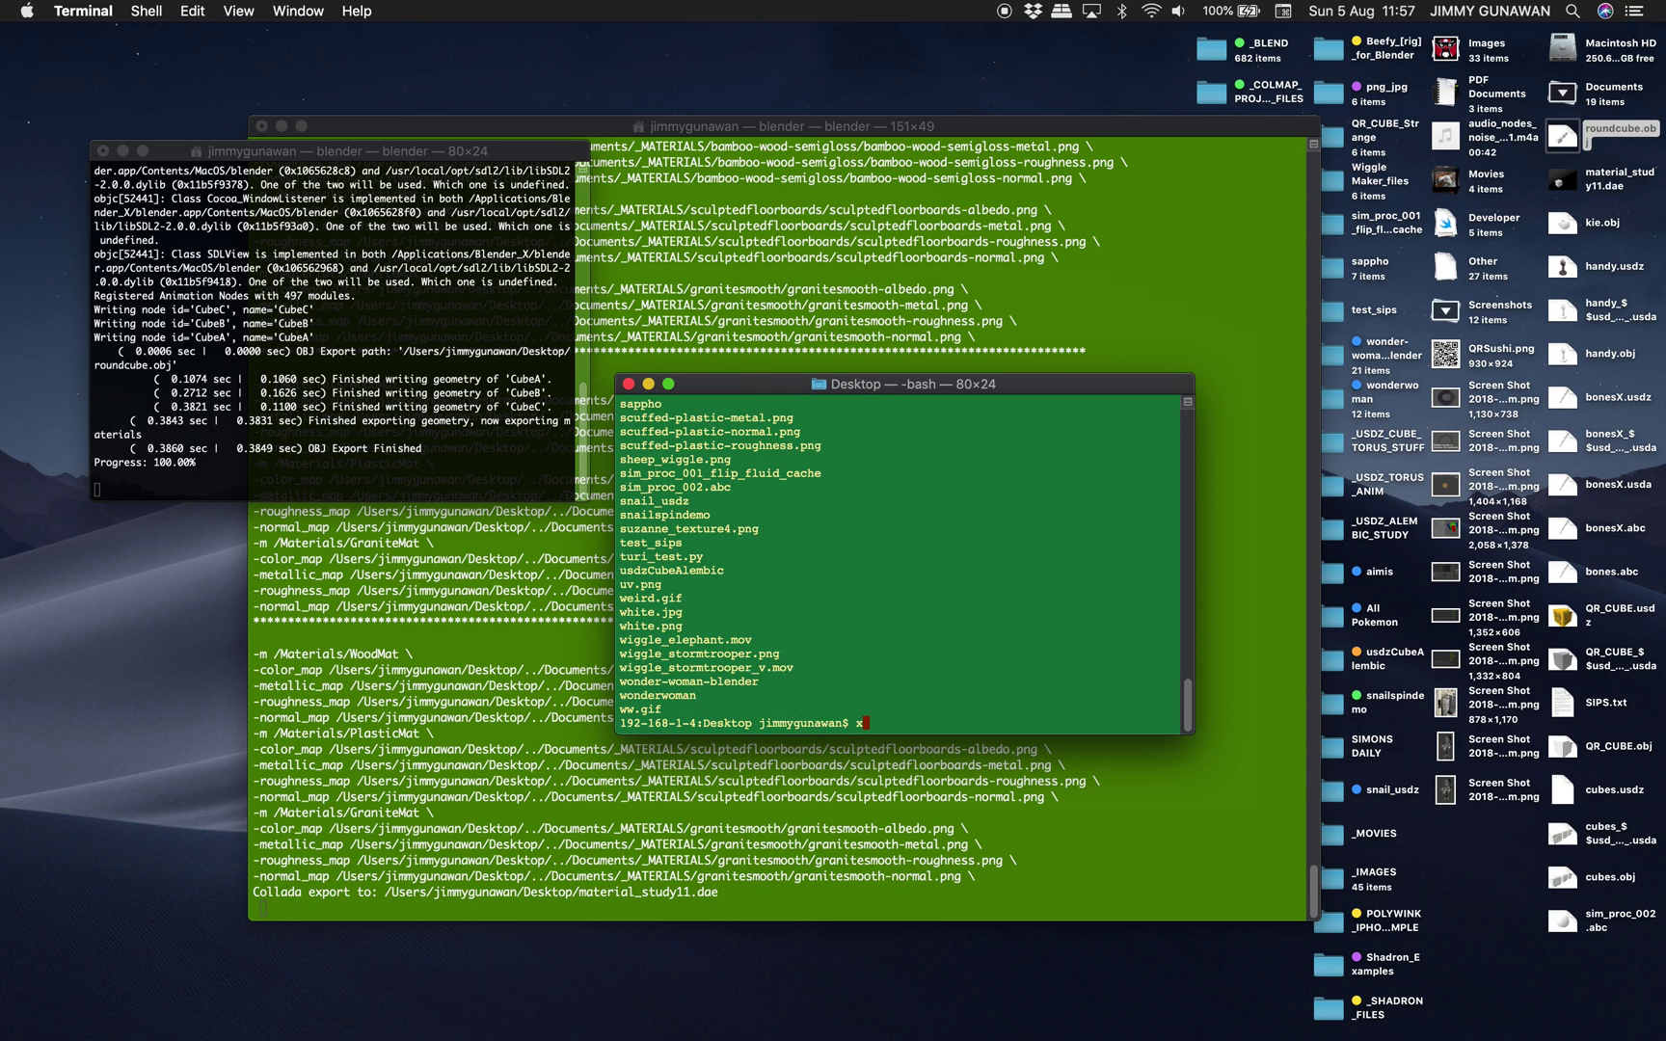
# Try to convert the OBJ by running "xcrun usdz_converter roundcube.obj roundcube.usd -v -a -;"
pyautogui.write('xcrun usdz_converter roundcube.obj r')
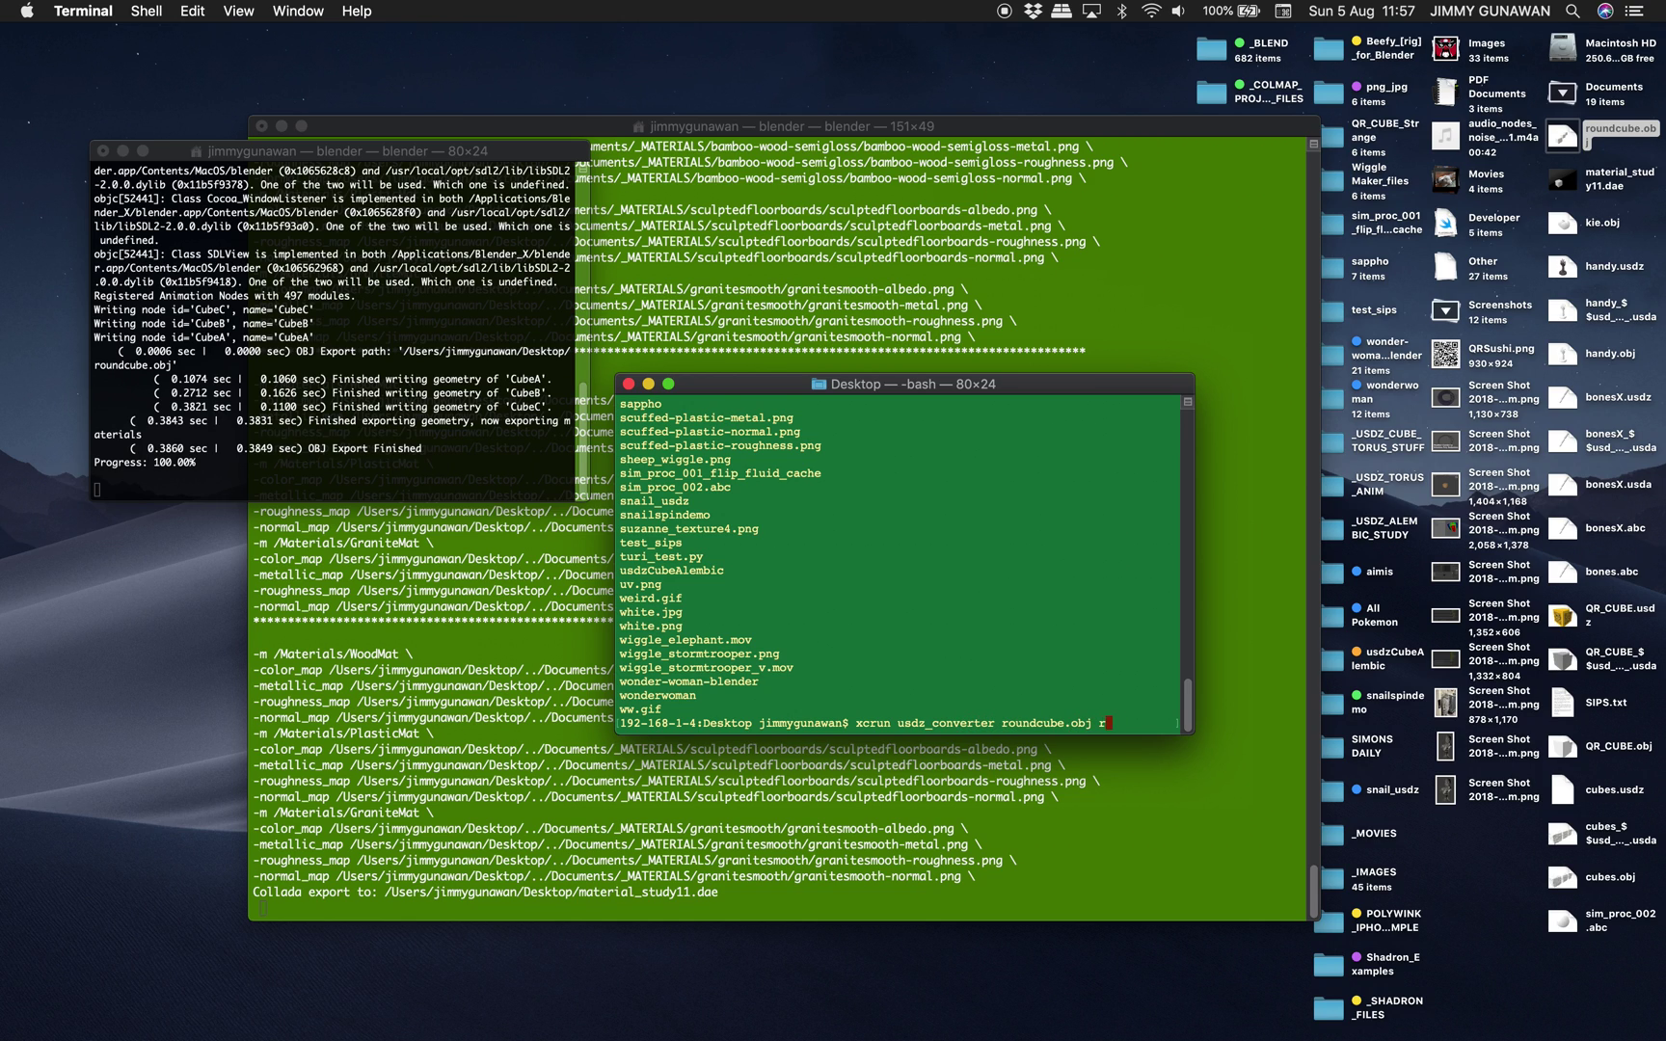
pyautogui.write('ound')
pyautogui.press('BackSpace')
pyautogui.write('ndcube.usdz')
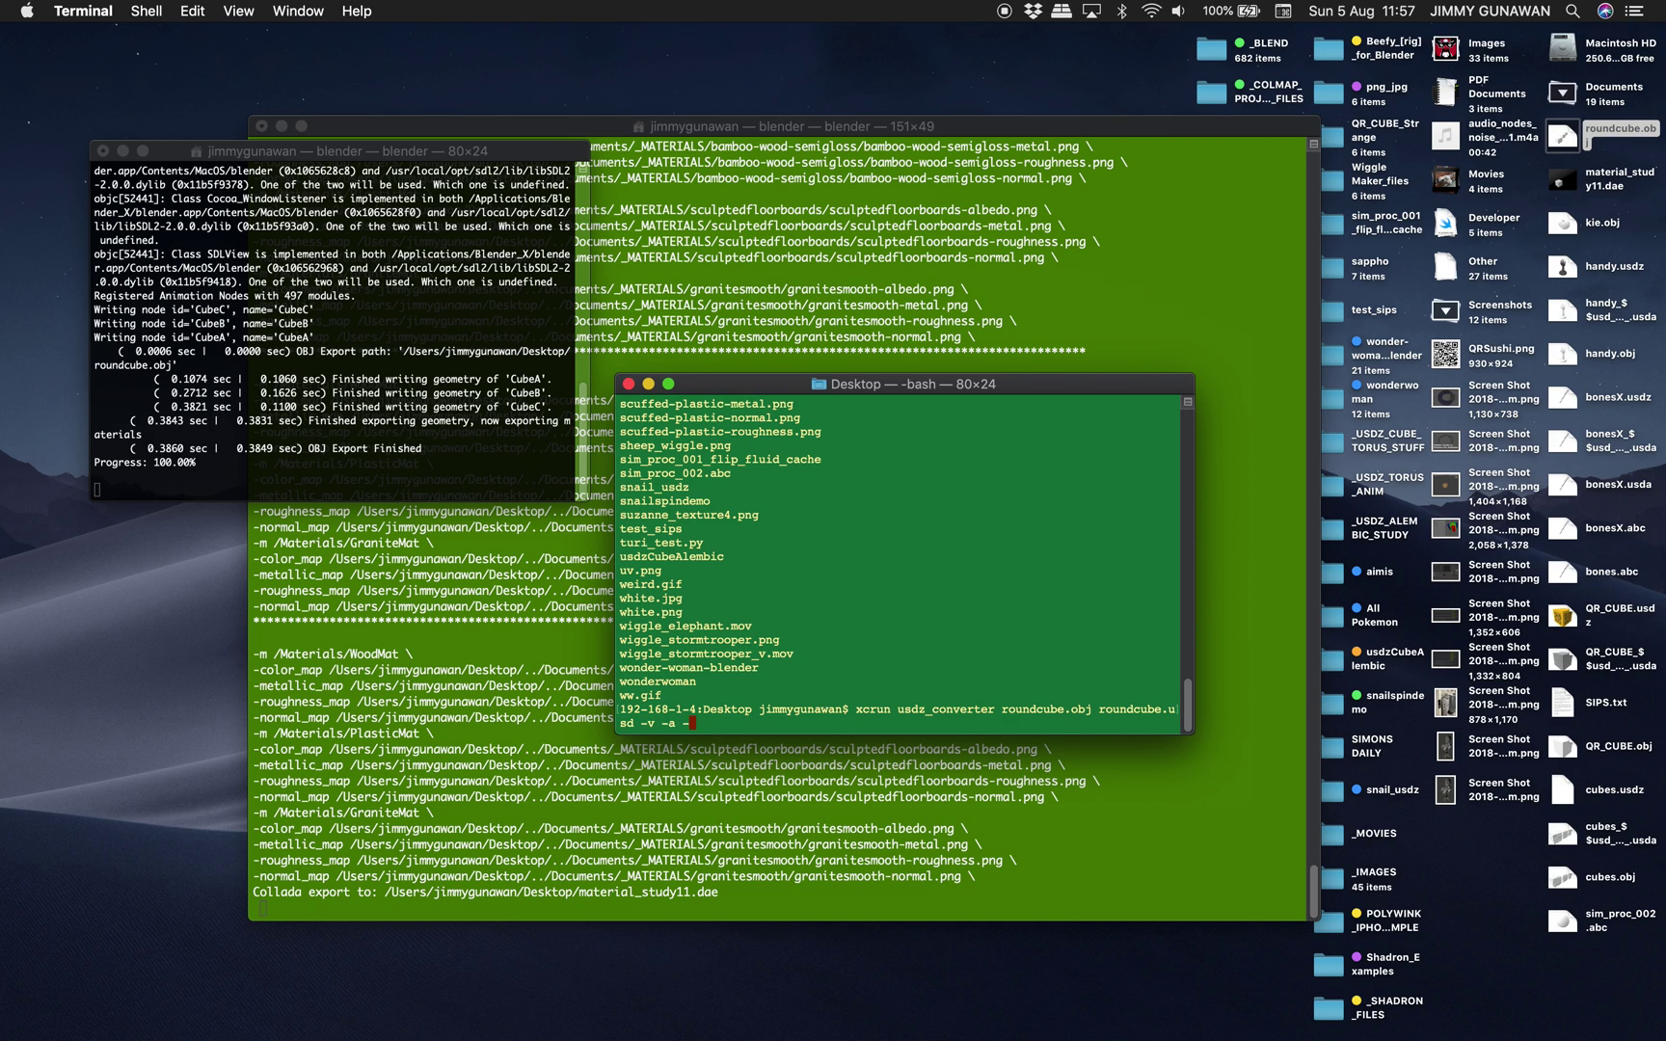
pyautogui.write(';')
pyautogui.press('Return')
# Enlarge the Terminal window and its text, and run the corrected command "xcrun usdz_converter roundcube.obj roundcube.usdz -v -a -l"
pyautogui.press('Up')
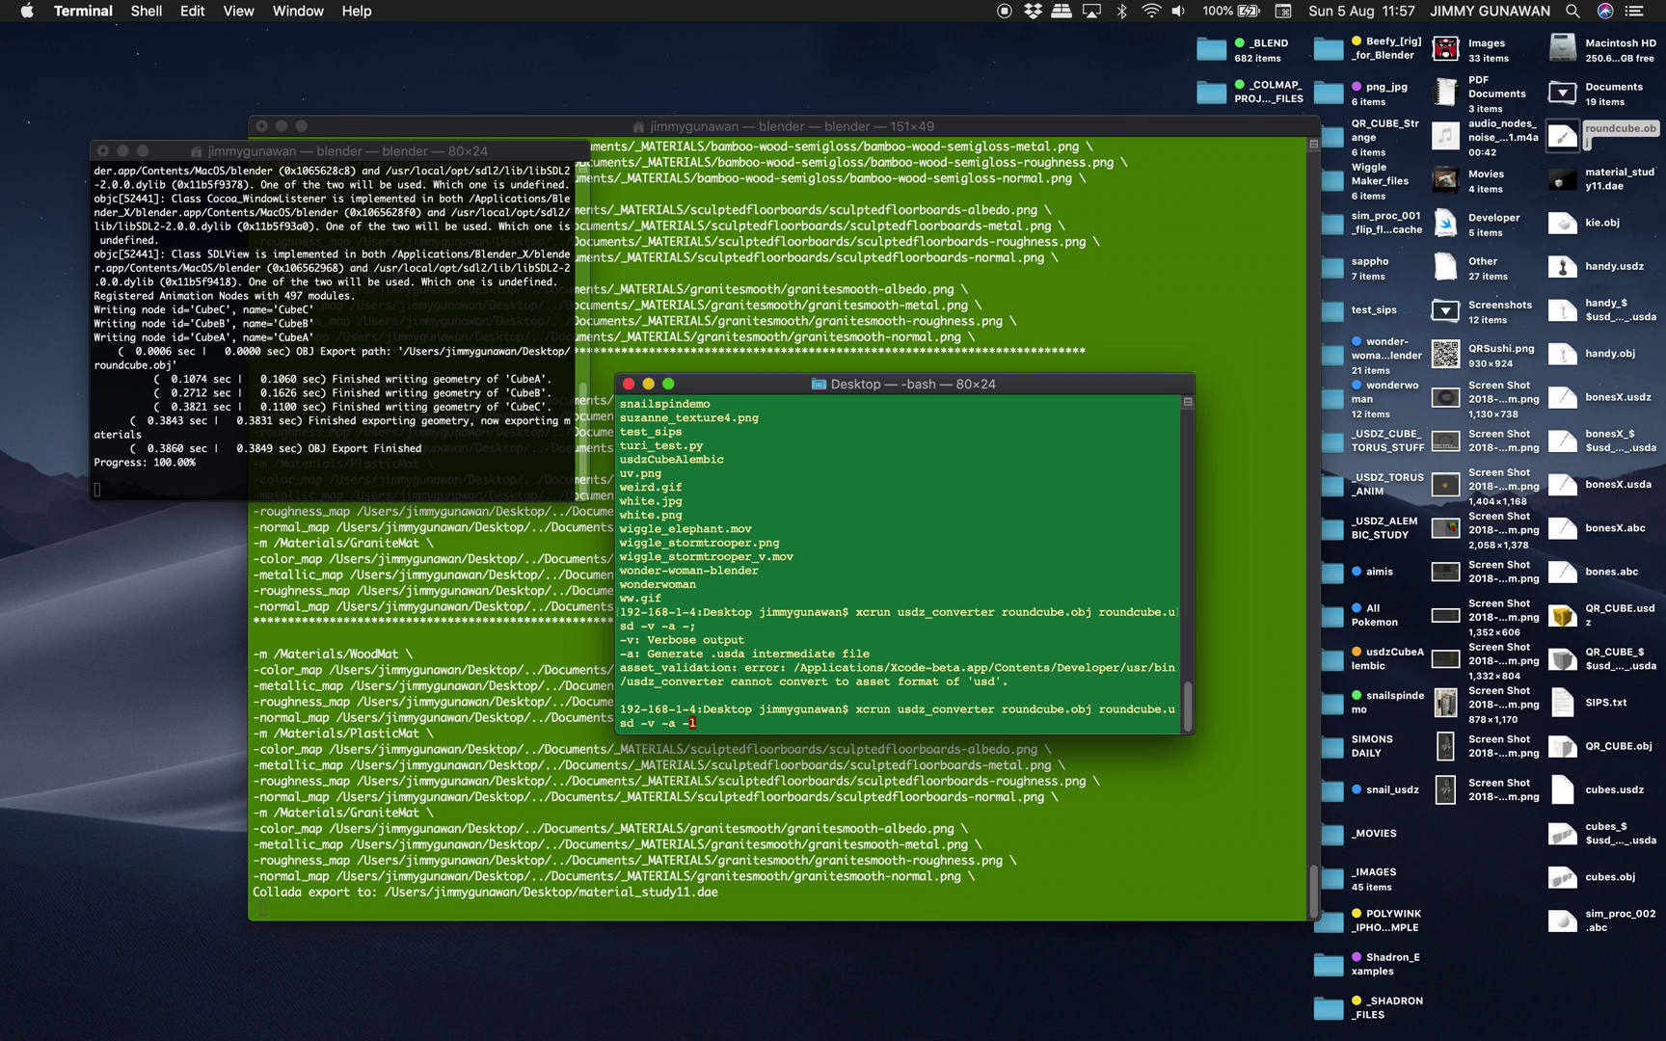
pyautogui.write('z')
pyautogui.moveTo(787, 383); pyautogui.dragTo(437, 244)
pyautogui.moveTo(844, 596); pyautogui.dragTo(1173, 800)
pyautogui.press('super+plus')
pyautogui.press('super+plus')
pyautogui.press('super+plus')
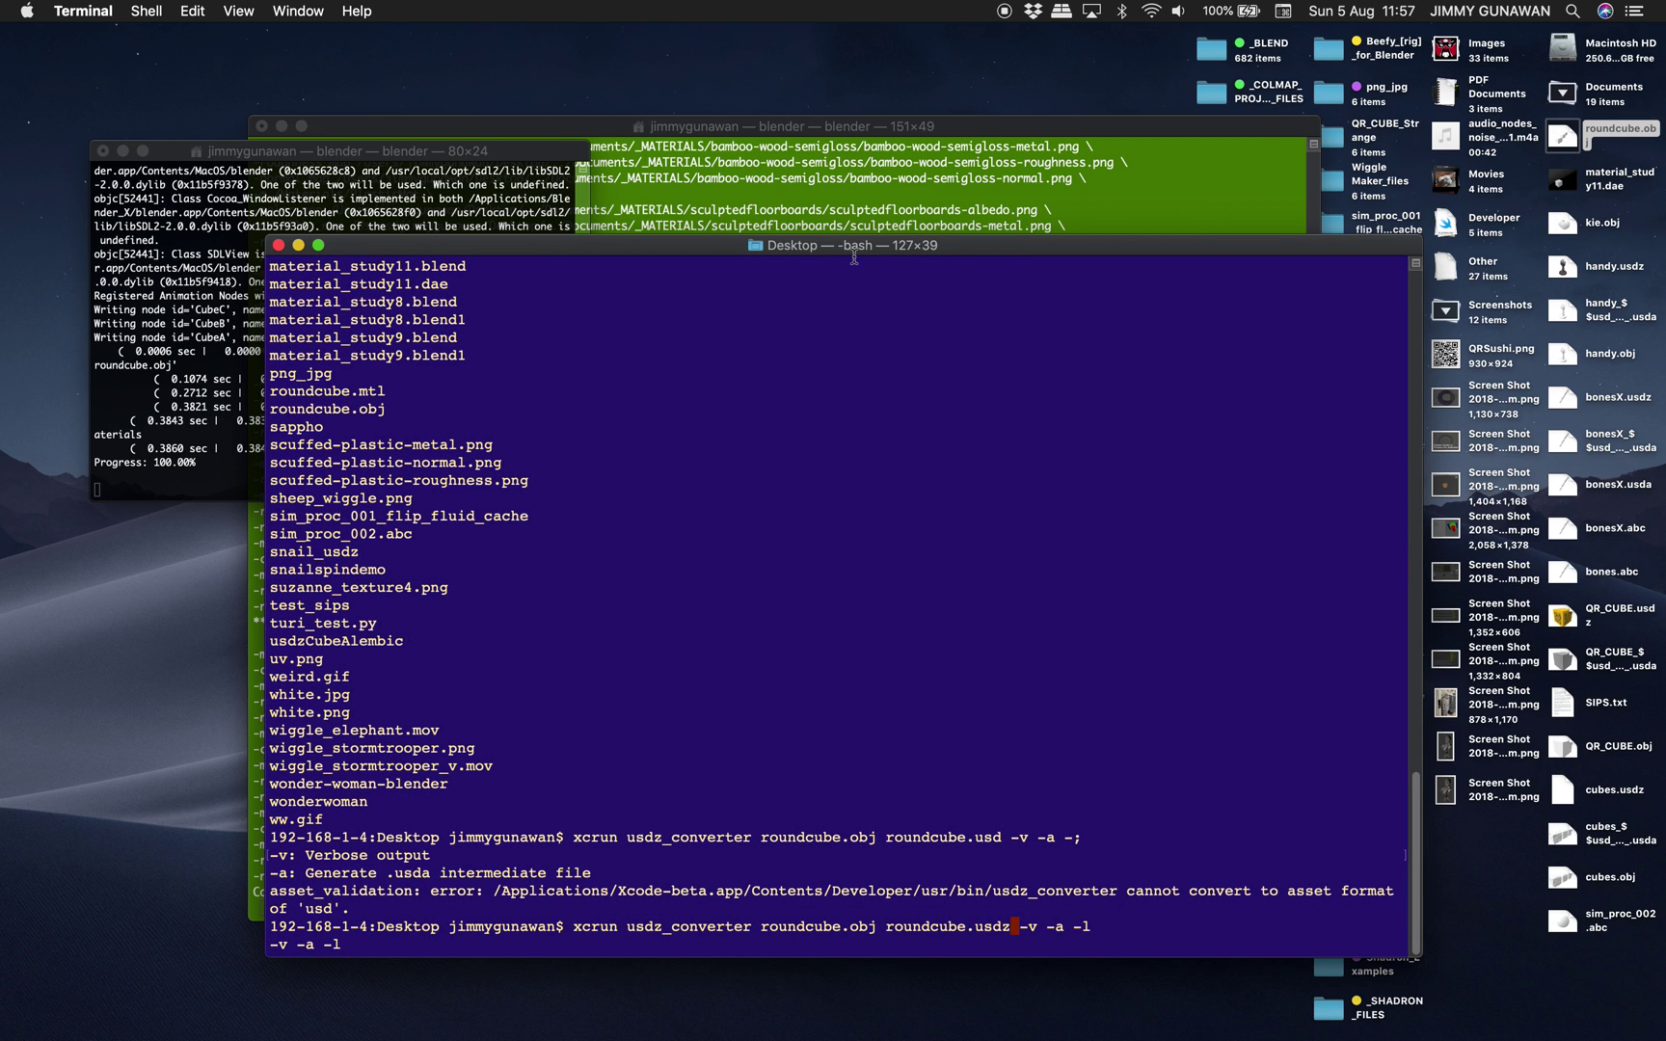
pyautogui.moveTo(854, 245); pyautogui.dragTo(840, 179)
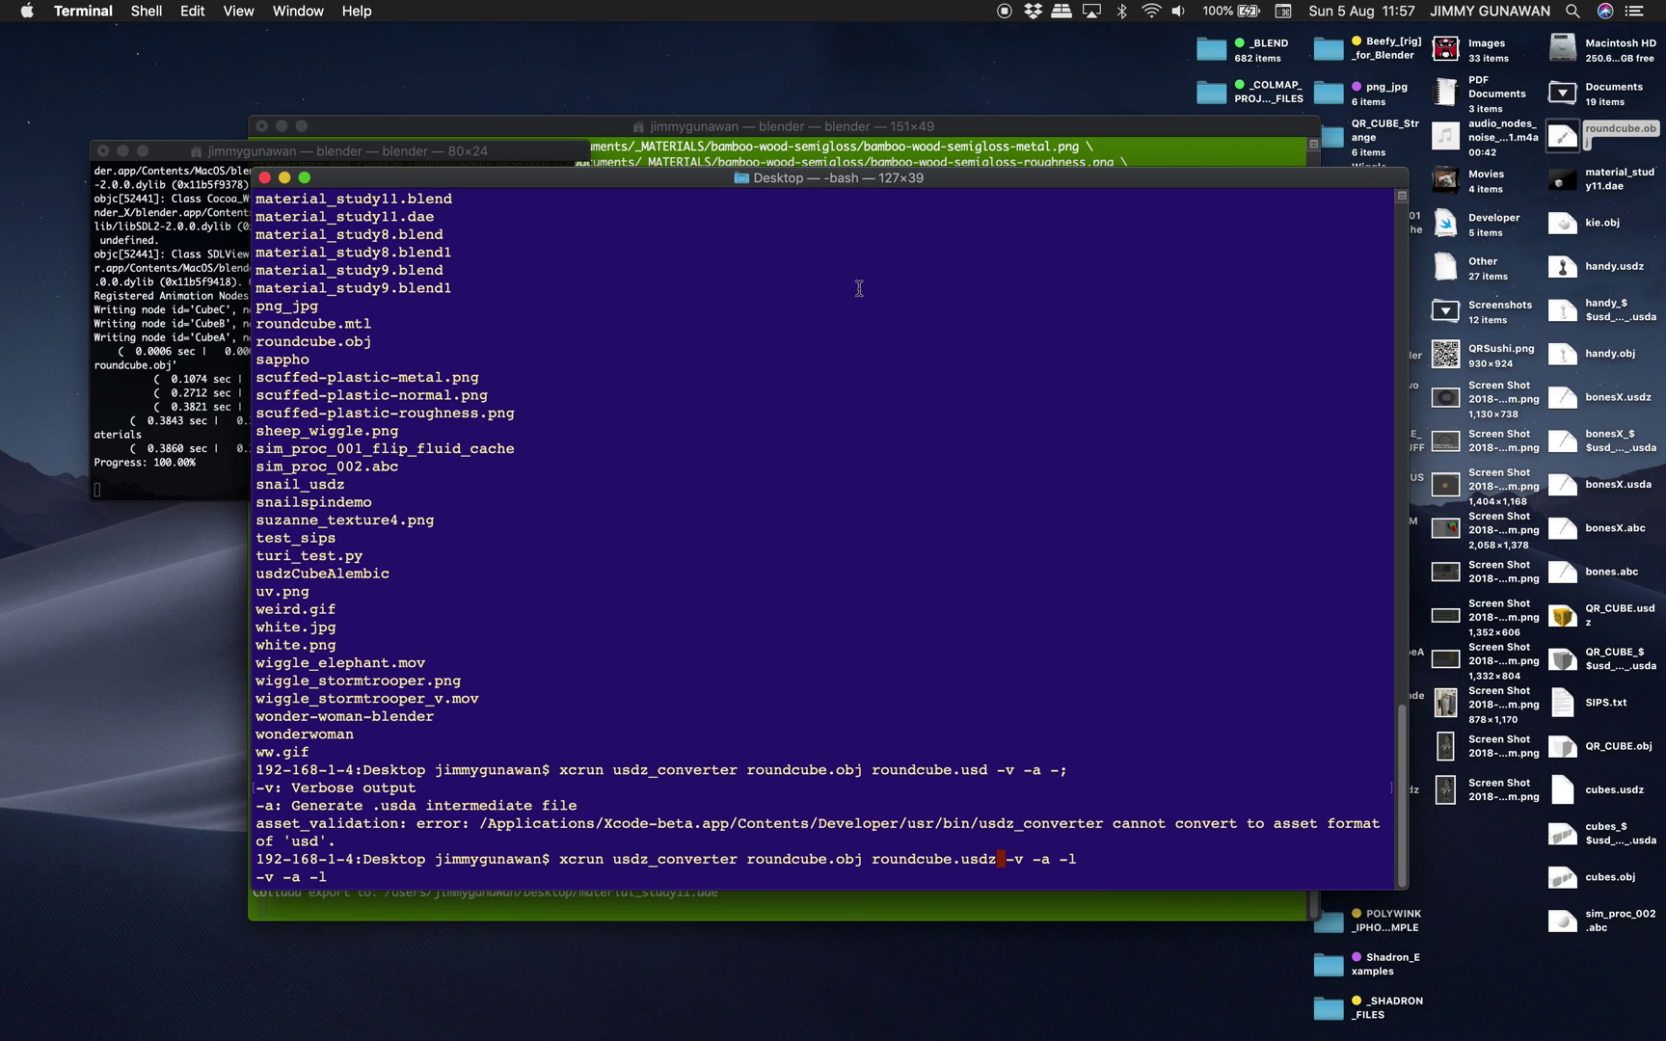
pyautogui.press('Return')
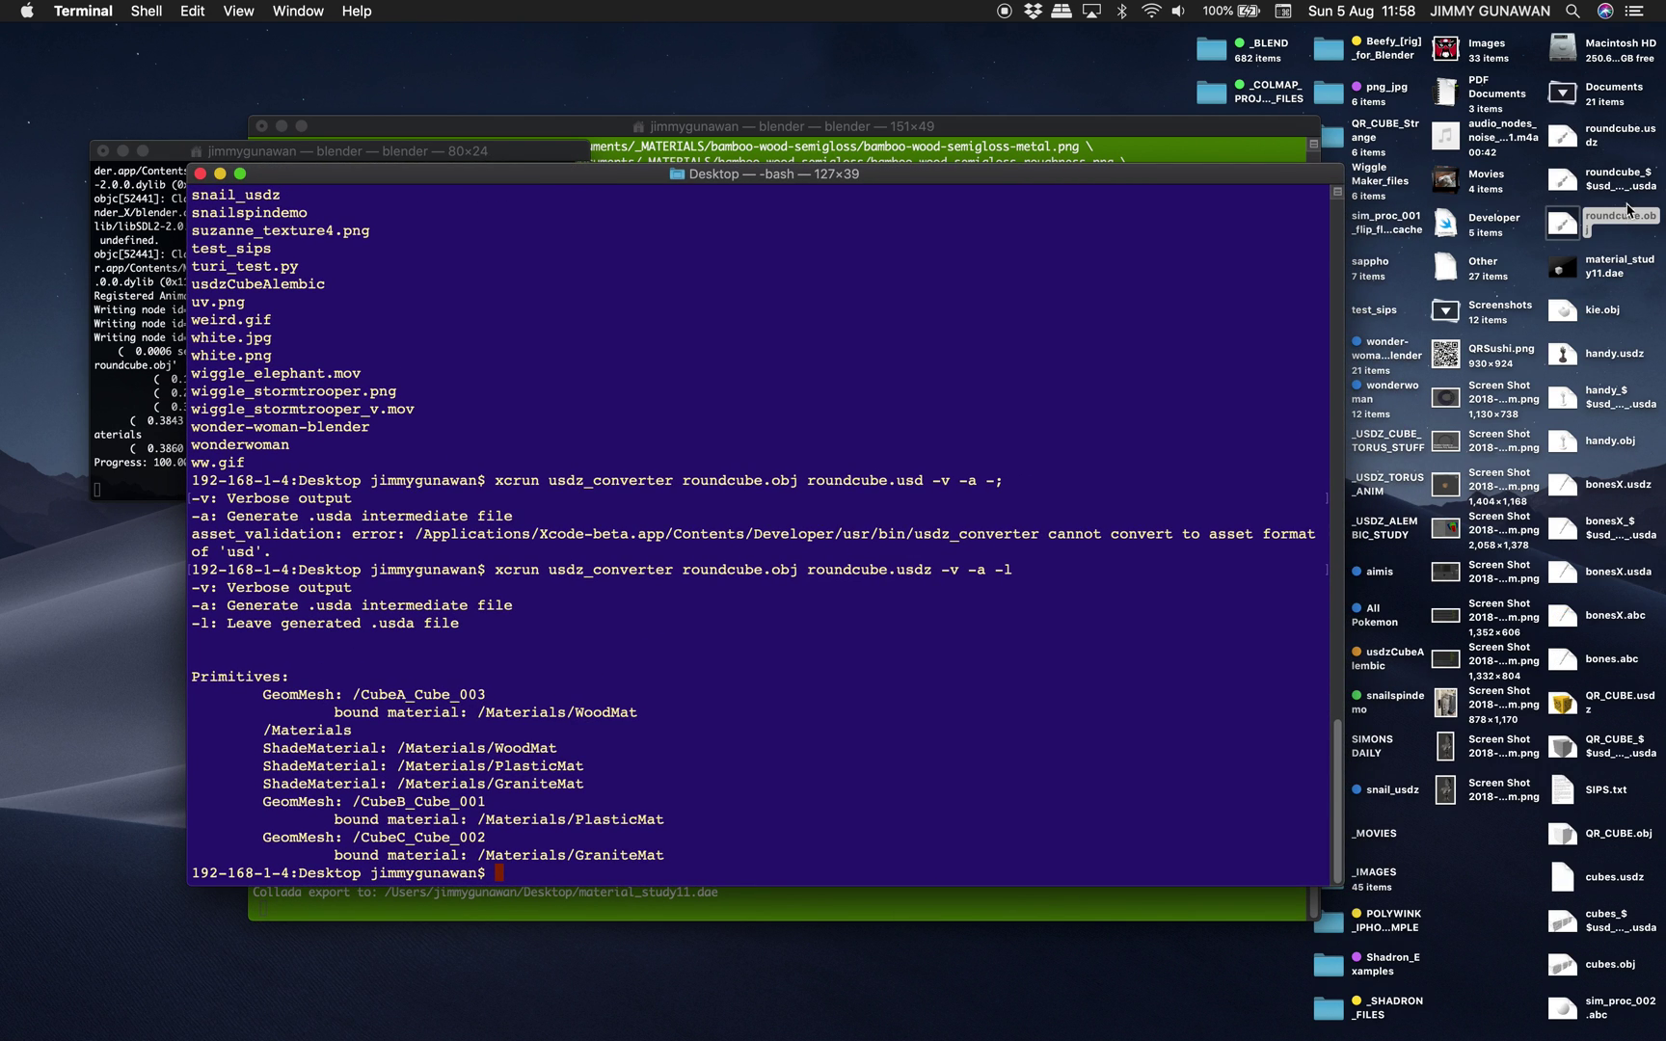
# Preview the converted roundcube.usdz with Quick Look and close the preview to compare it with the Terminal output
pyautogui.click(1564, 138)
pyautogui.press('space')
pyautogui.press('space')
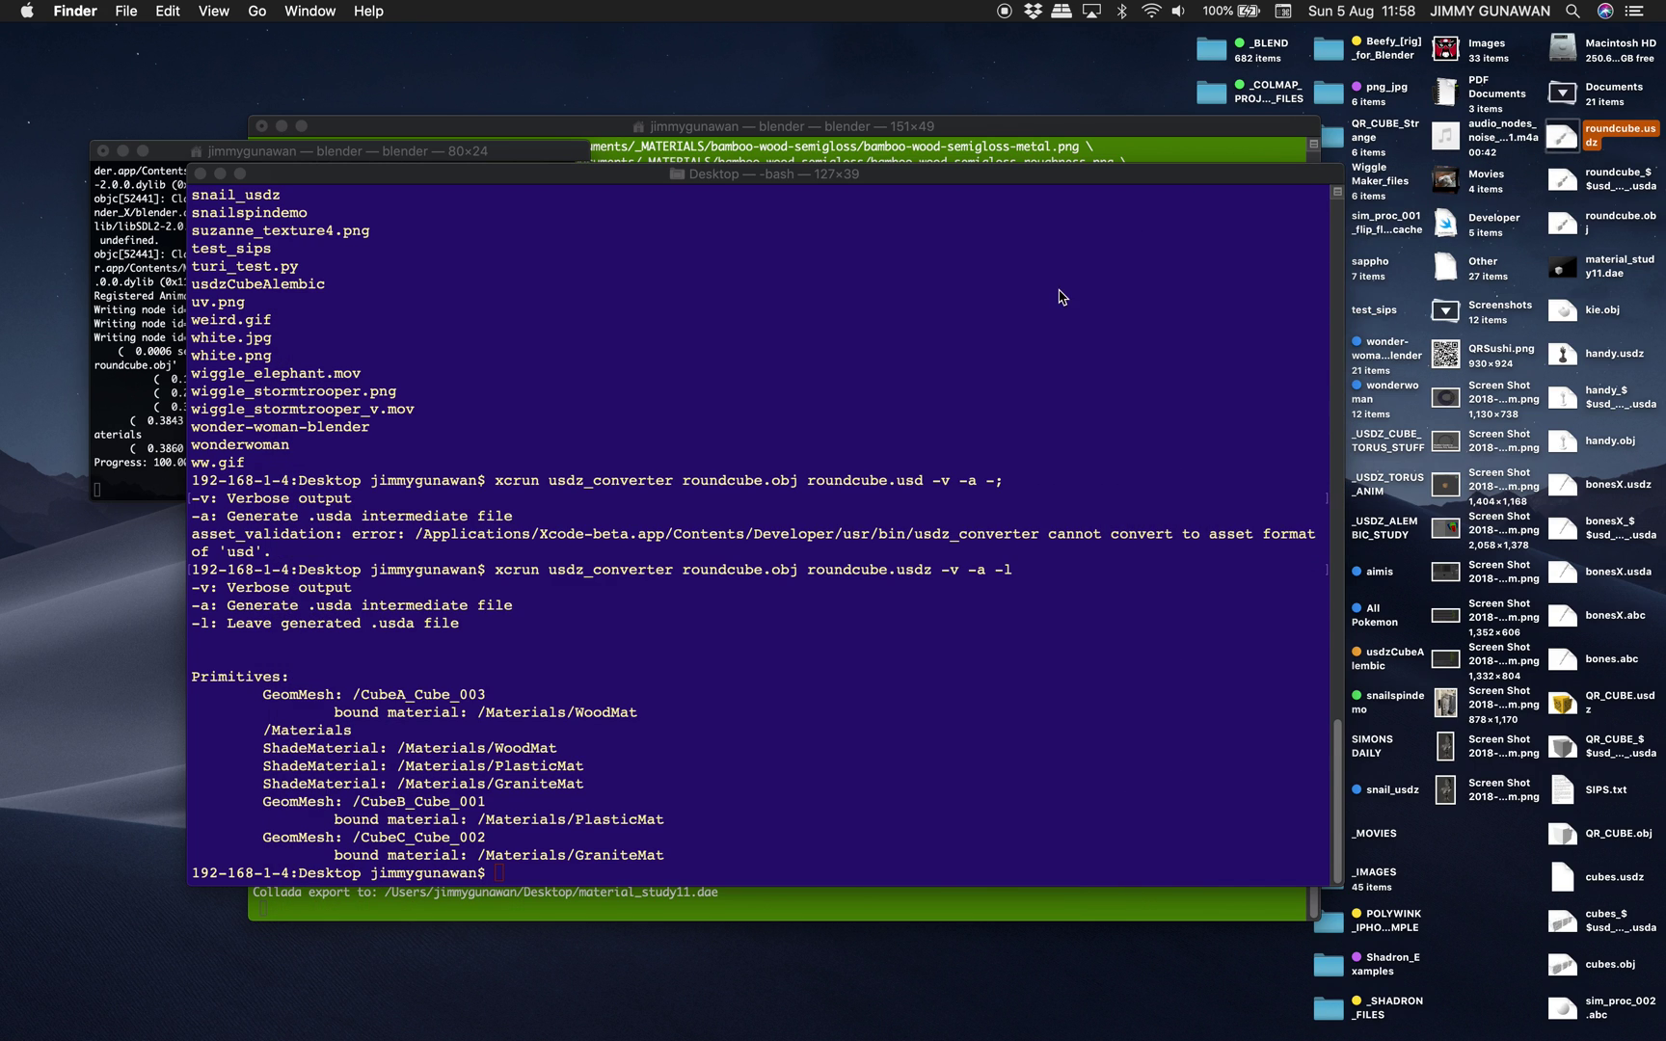
pyautogui.press('space')
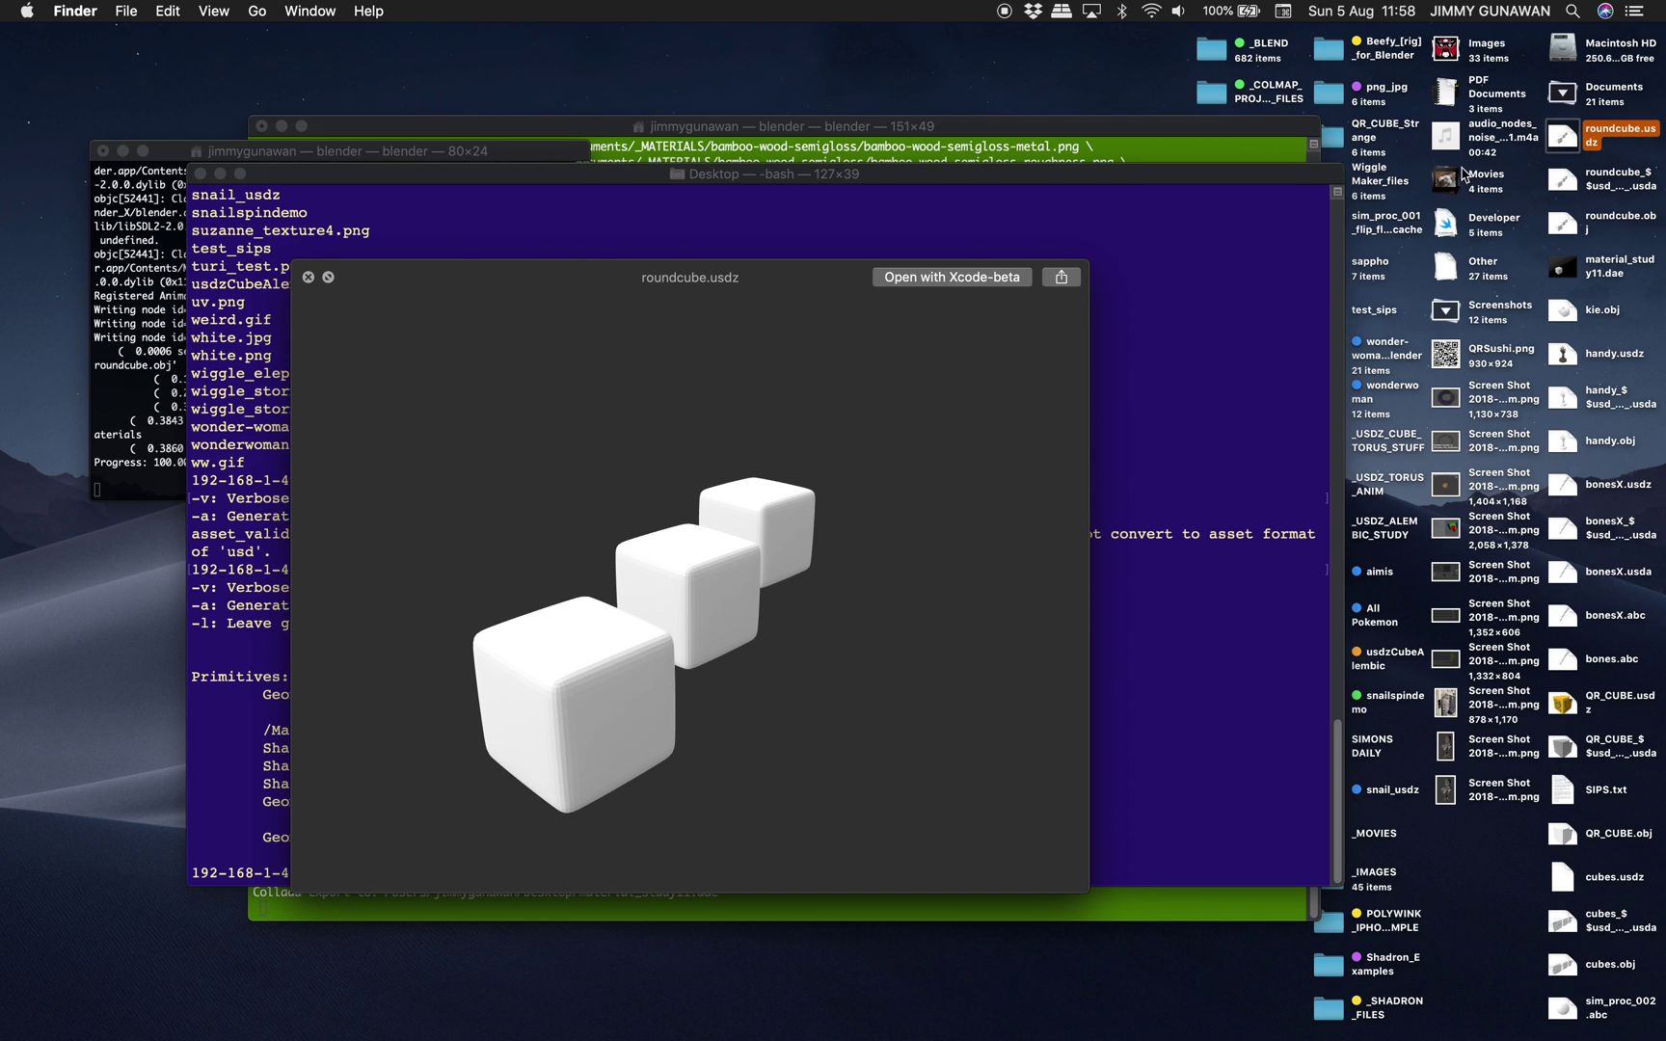
pyautogui.press('space')
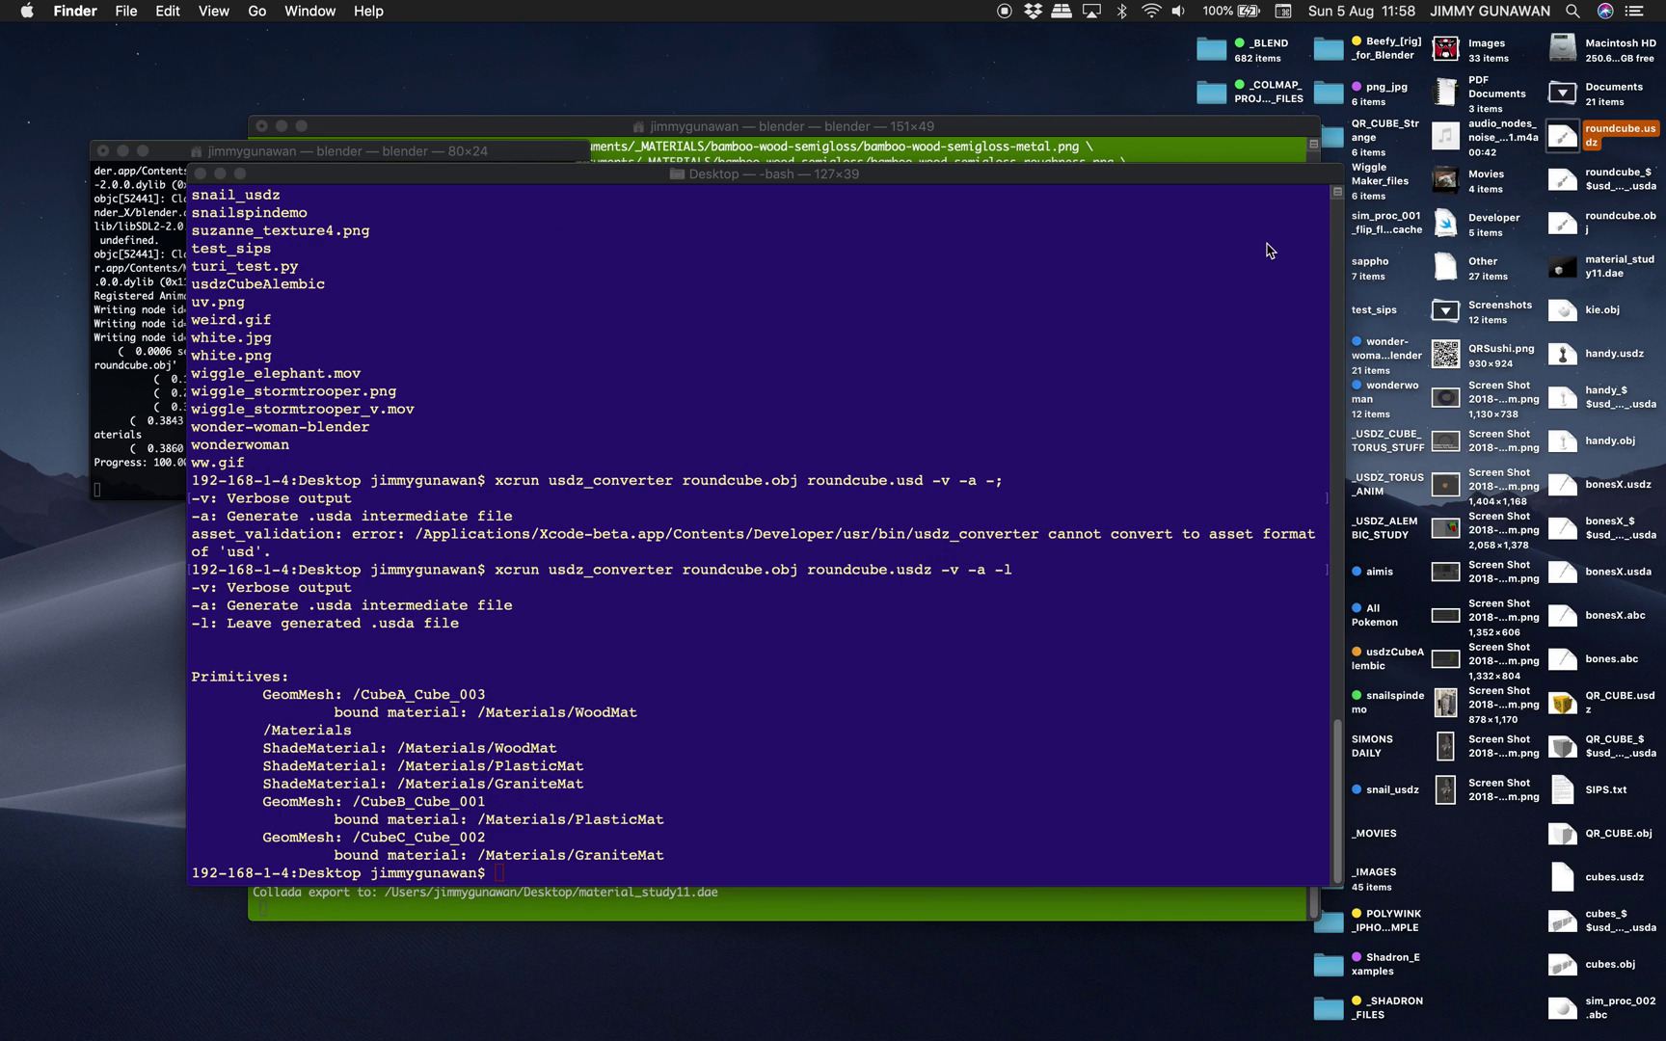
pyautogui.moveTo(986, 168); pyautogui.dragTo(976, 168)
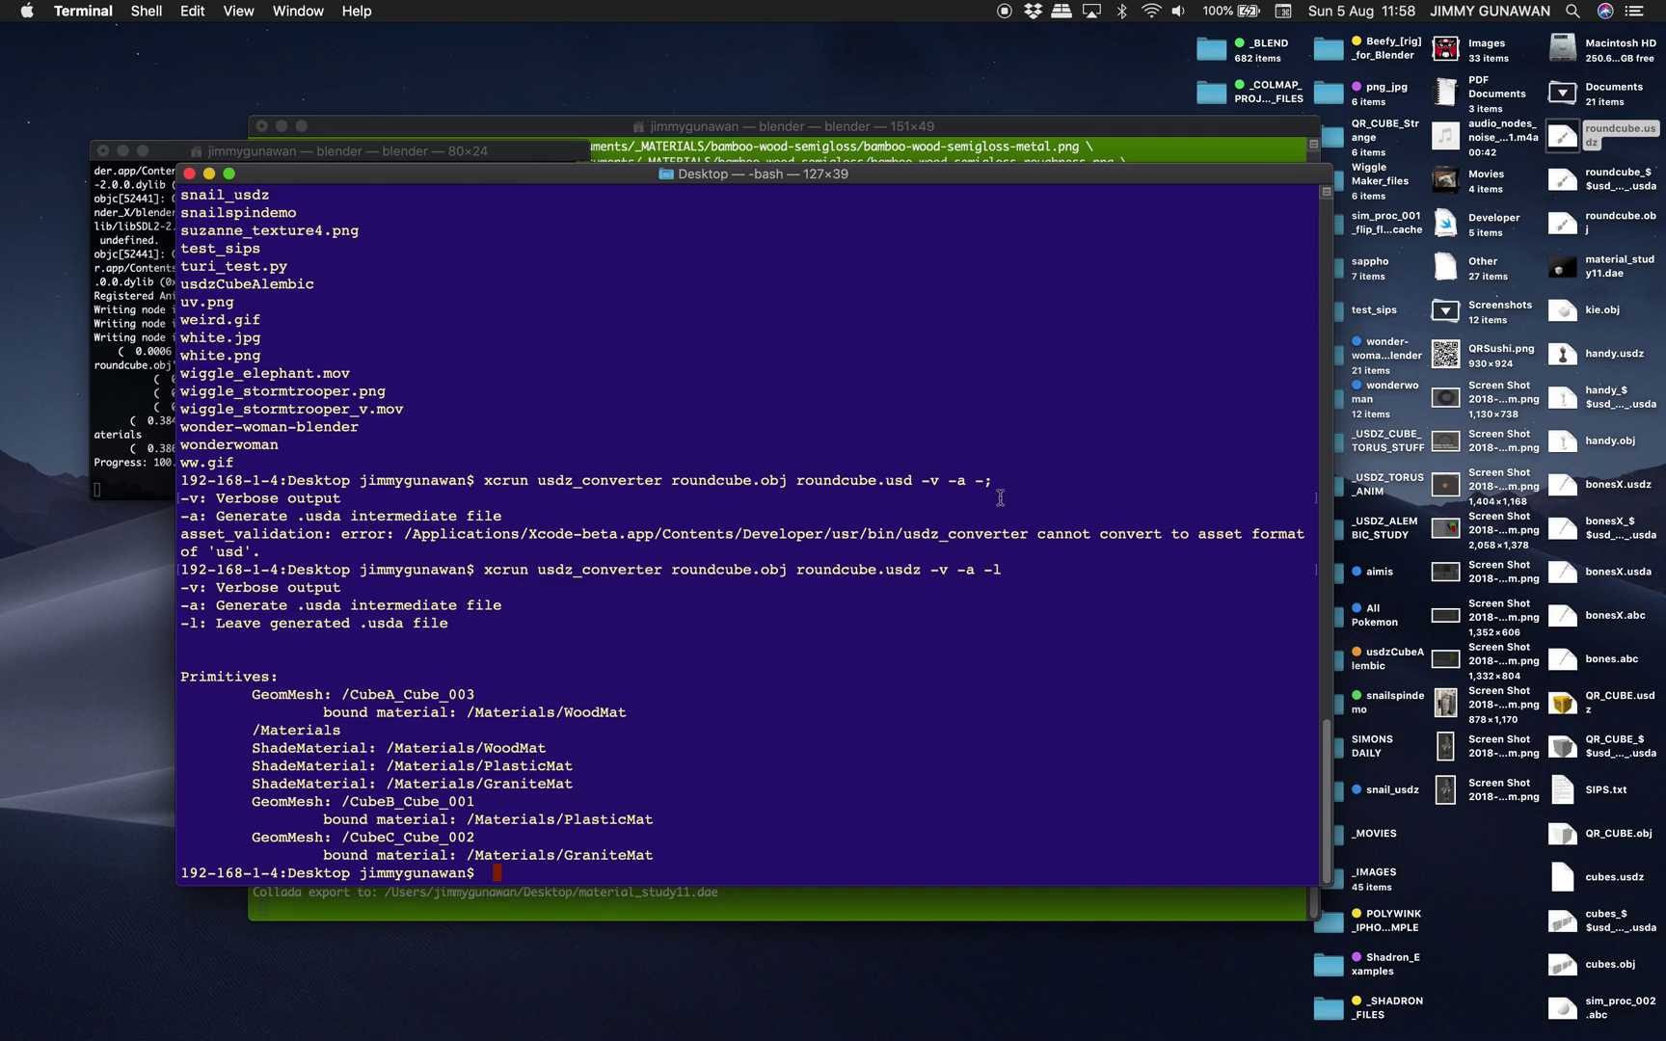
pyautogui.click(1562, 182)
pyautogui.click(1573, 143)
pyautogui.press('space')
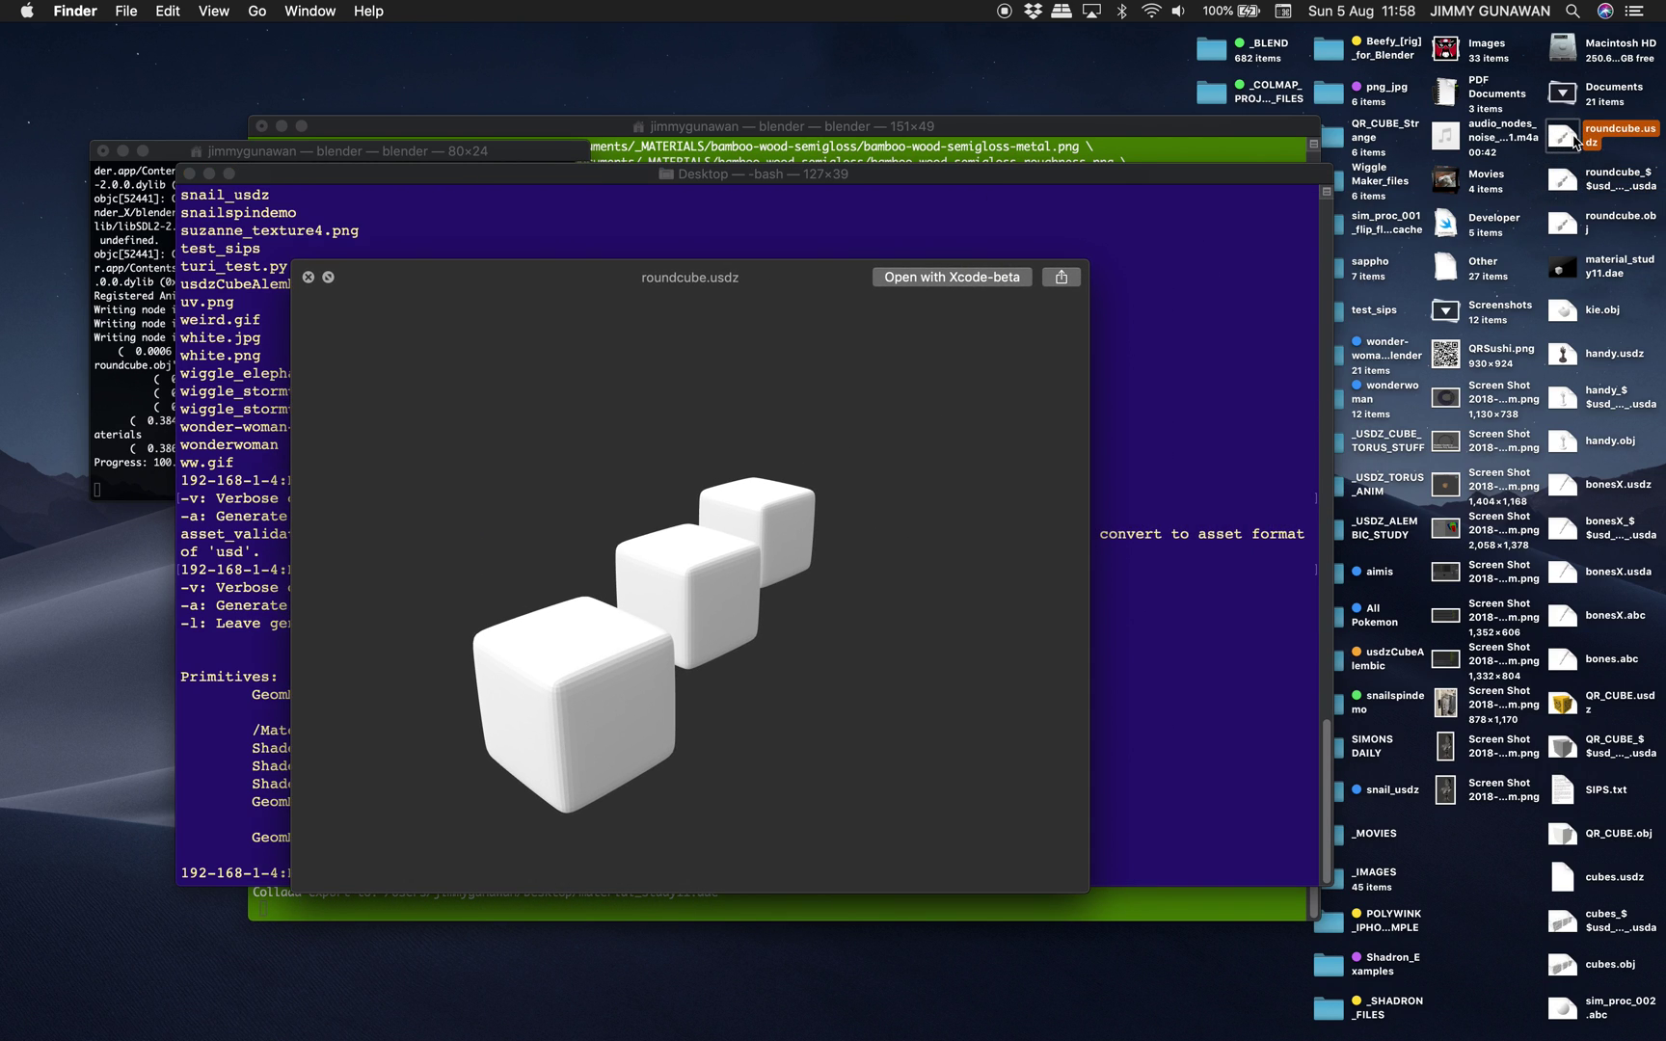
pyautogui.press('space')
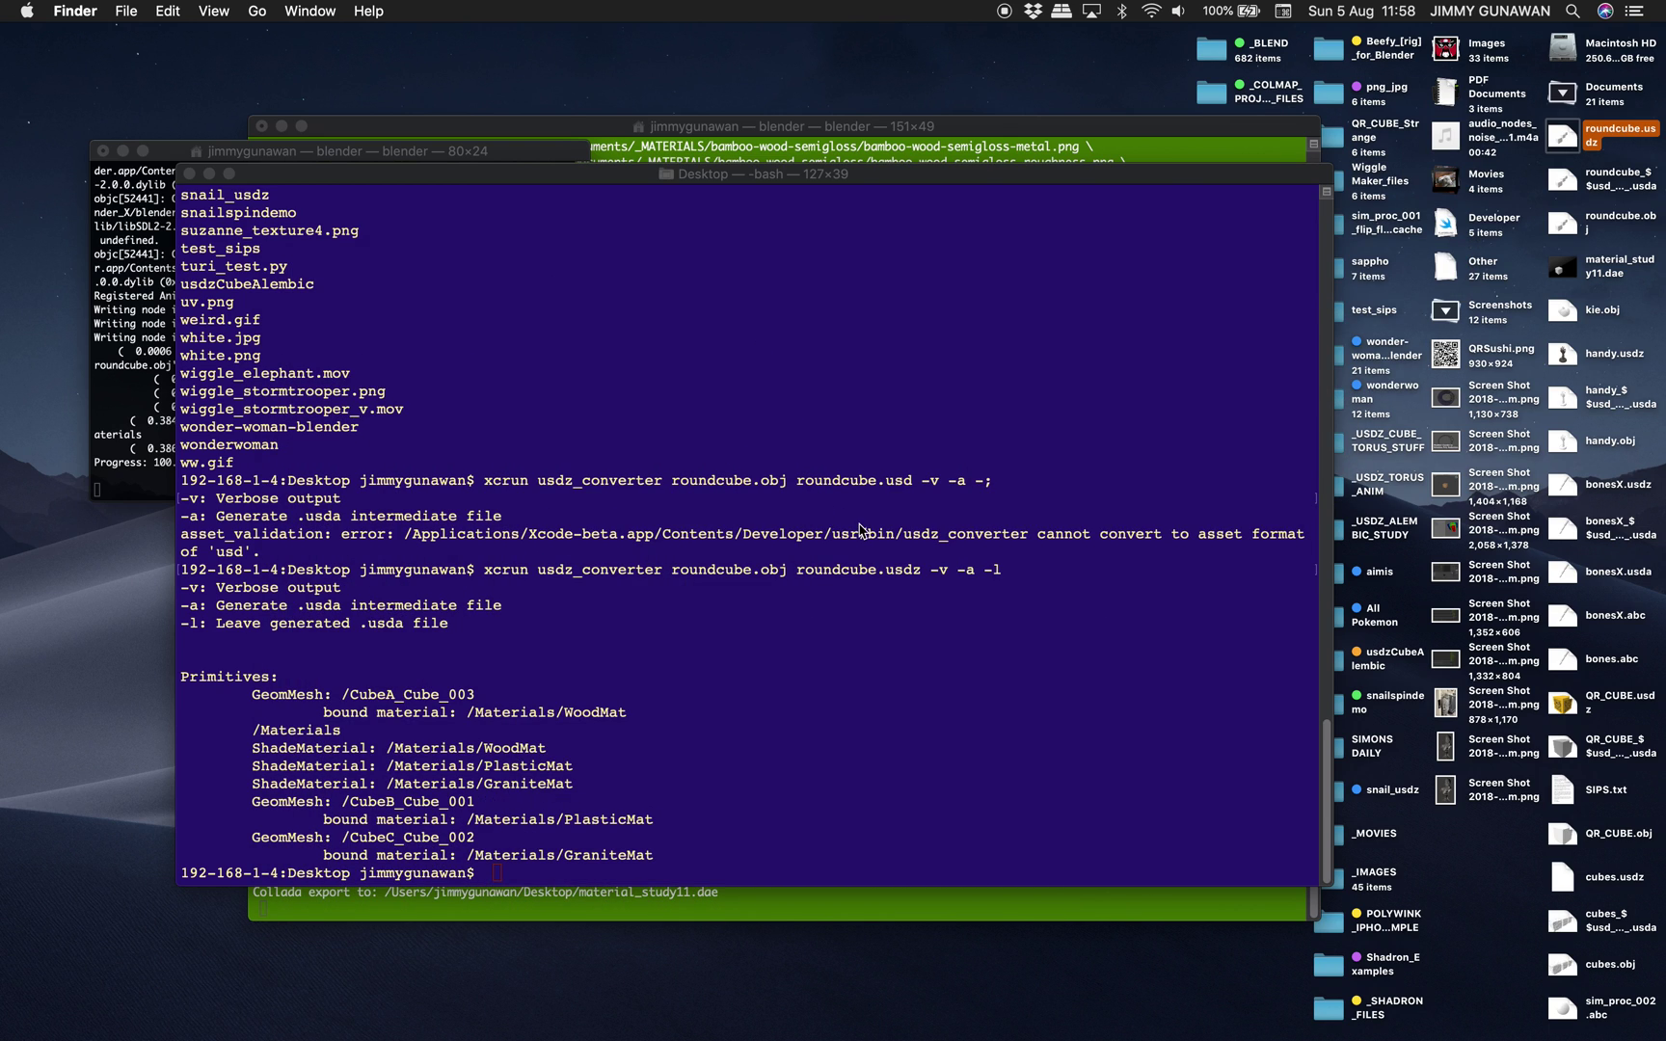
# Switch to Blender 2.80 to look at the textured cubes and return to the Terminal
pyautogui.hotkey('ctrl', 'Right')
pyautogui.hotkey('ctrl', 'Right')
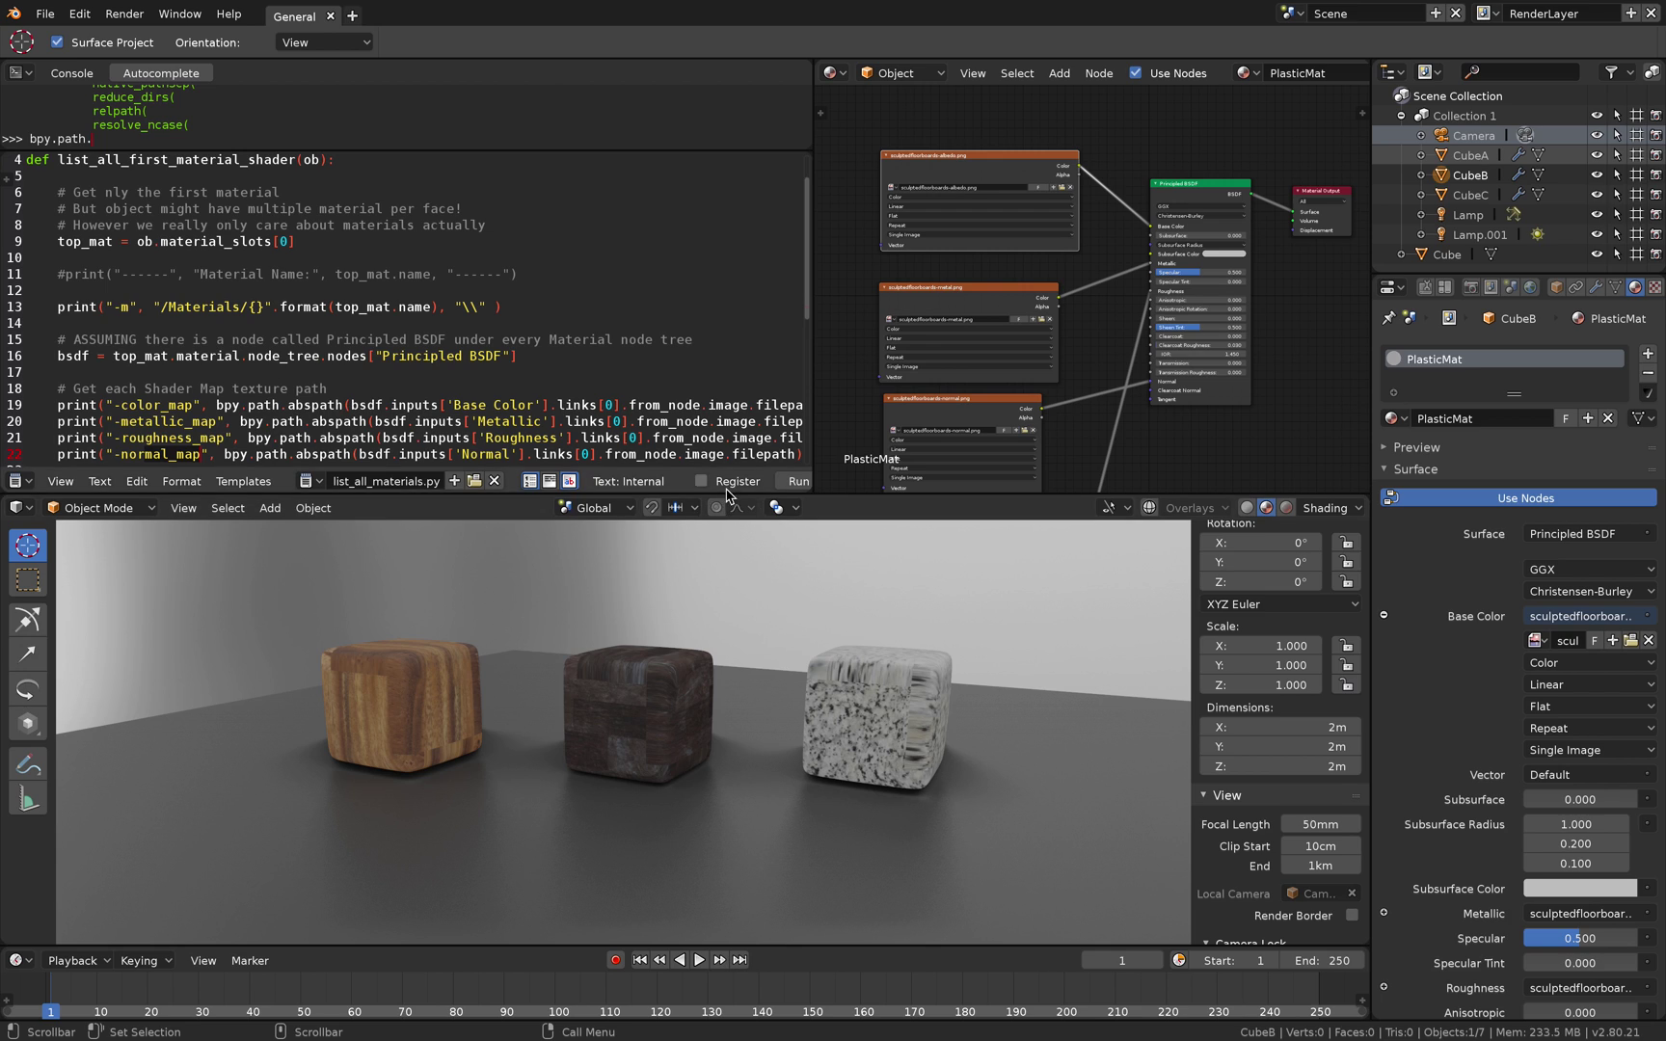
pyautogui.hotkey('ctrl', 'Left')
pyautogui.hotkey('ctrl', 'Left')
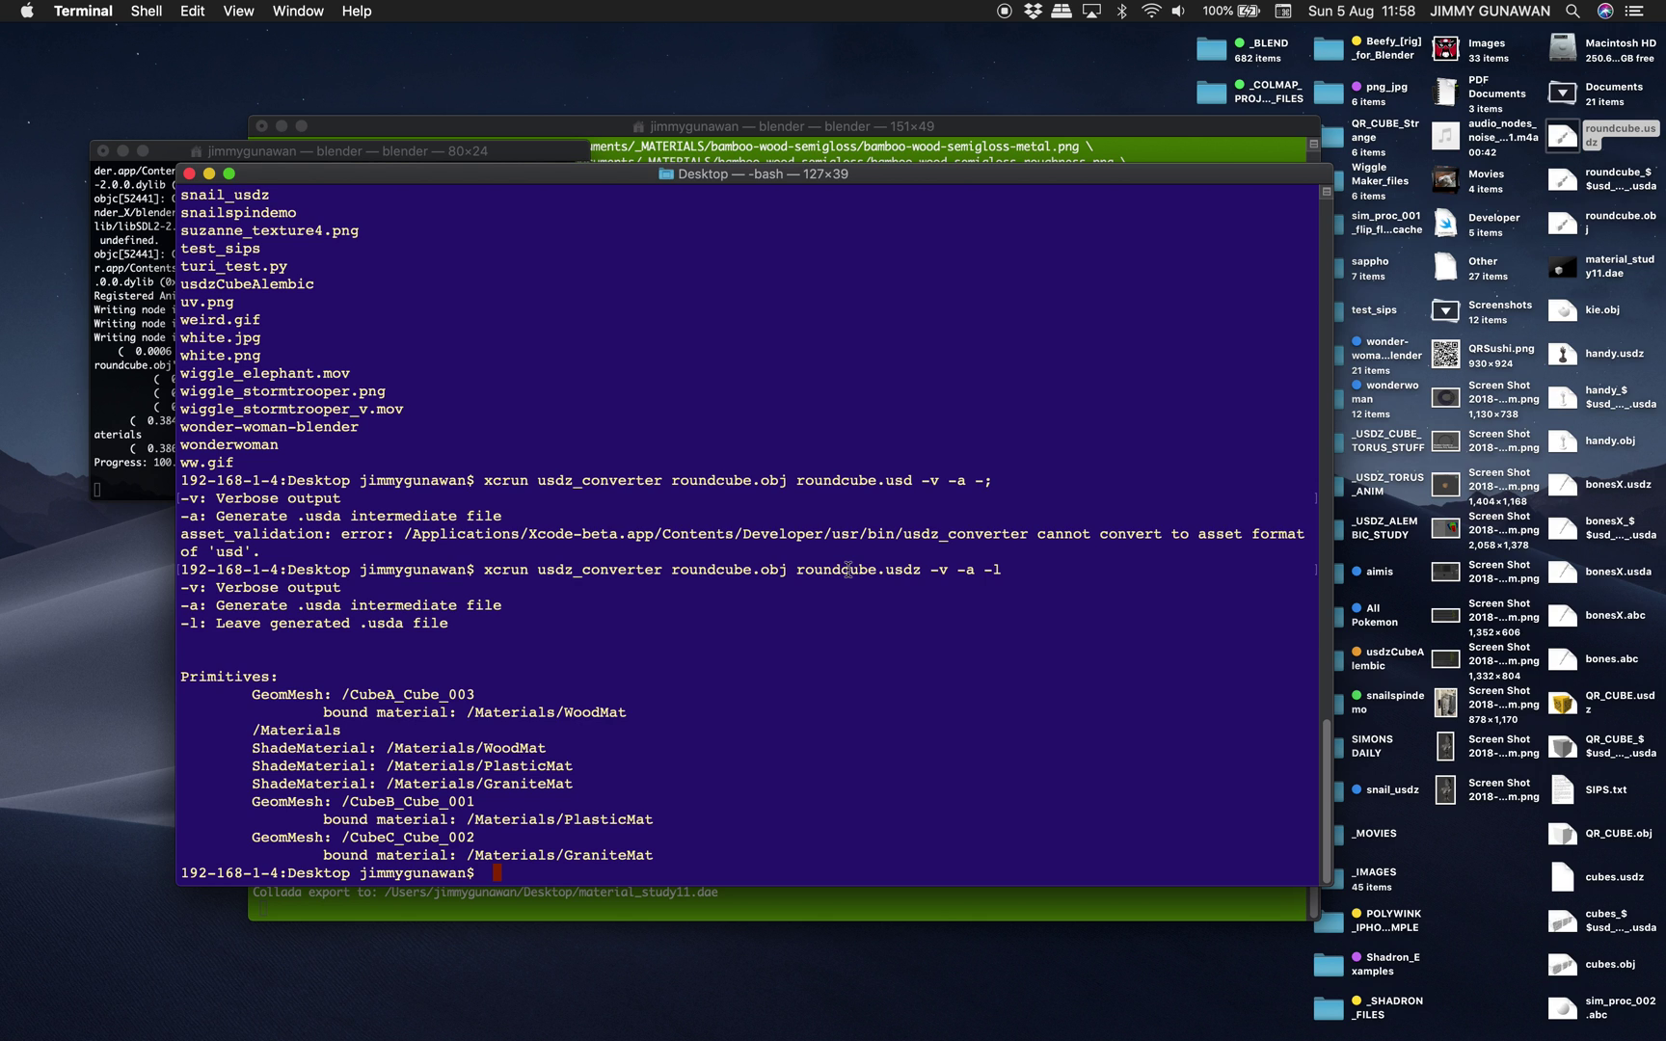
# In Blender 2.79, delete the middle cube and add a Monkey mesh to the scene
pyautogui.hotkey('ctrl', 'Right')
pyautogui.rightClick(771, 431)
pyautogui.press('x')
pyautogui.click(771, 466)
pyautogui.hotkey('shift', 'a')
pyautogui.moveTo(771, 467)
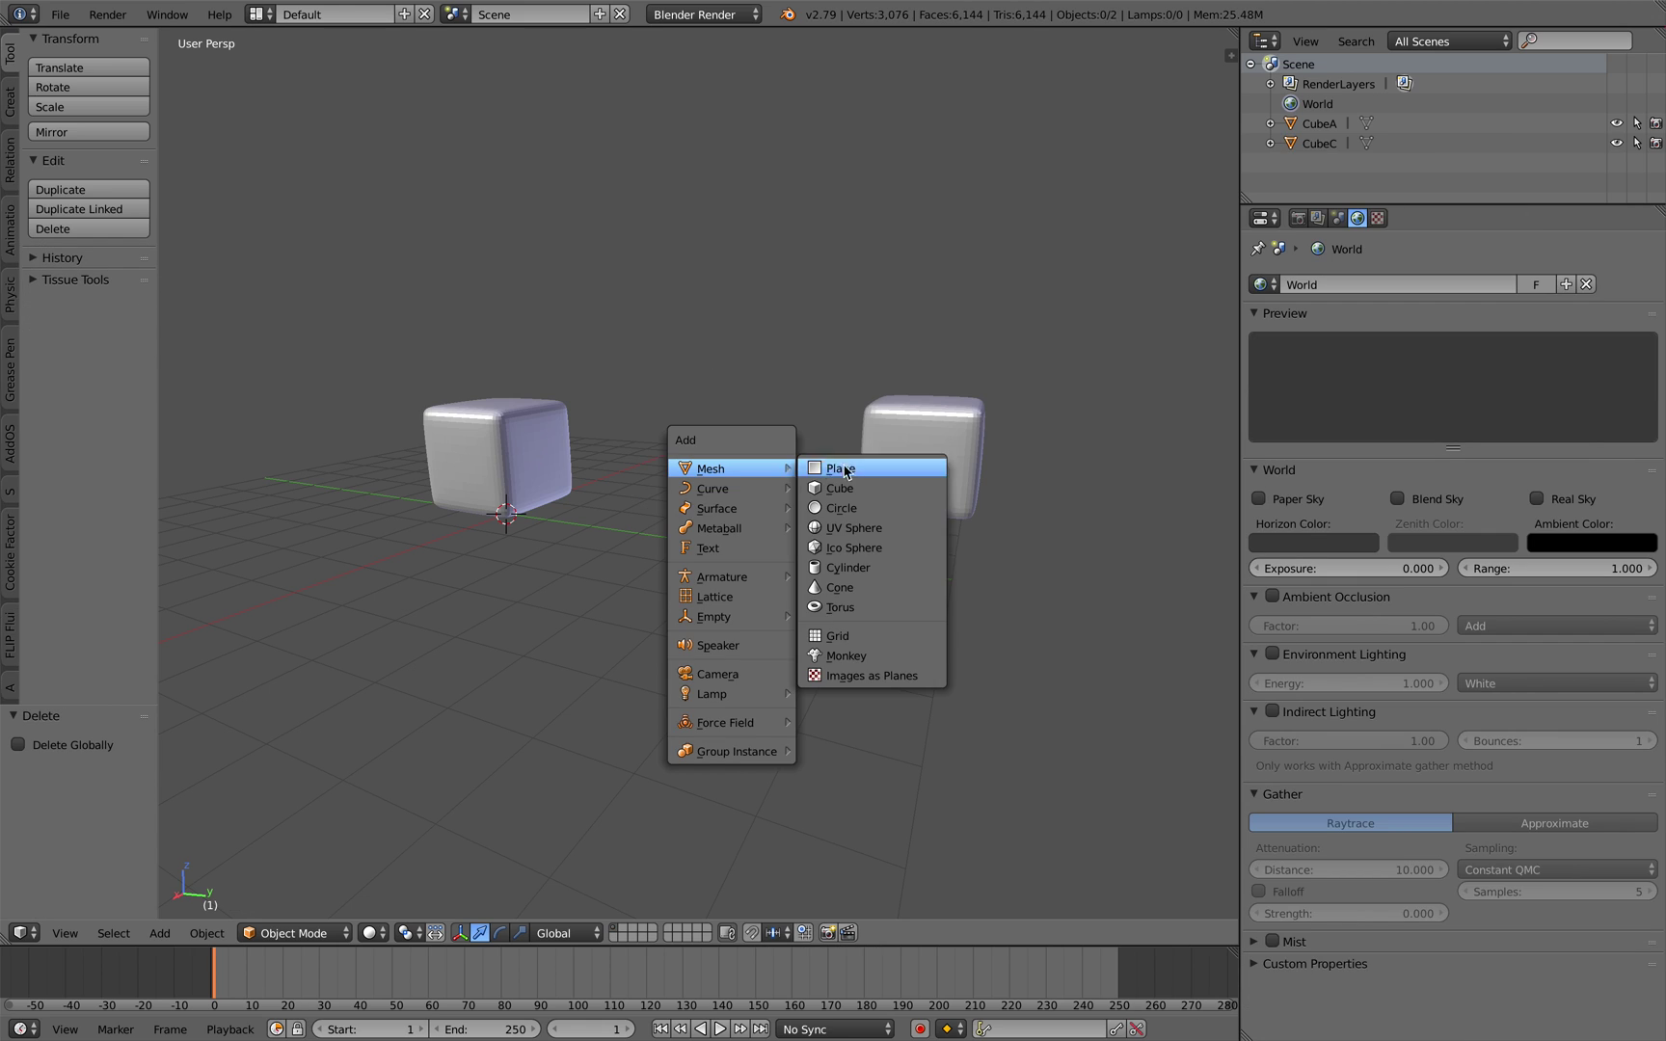
pyautogui.click(880, 667)
# Place the monkey between the two cubes, rotated to about -14°, 19° and 105° and scaled to about 1.3
pyautogui.press('g')
pyautogui.click(986, 513)
pyautogui.press('r')
pyautogui.press('r')
pyautogui.click(869, 493)
pyautogui.press('s')
pyautogui.click(924, 542)
pyautogui.press('g')
pyautogui.click(952, 540)
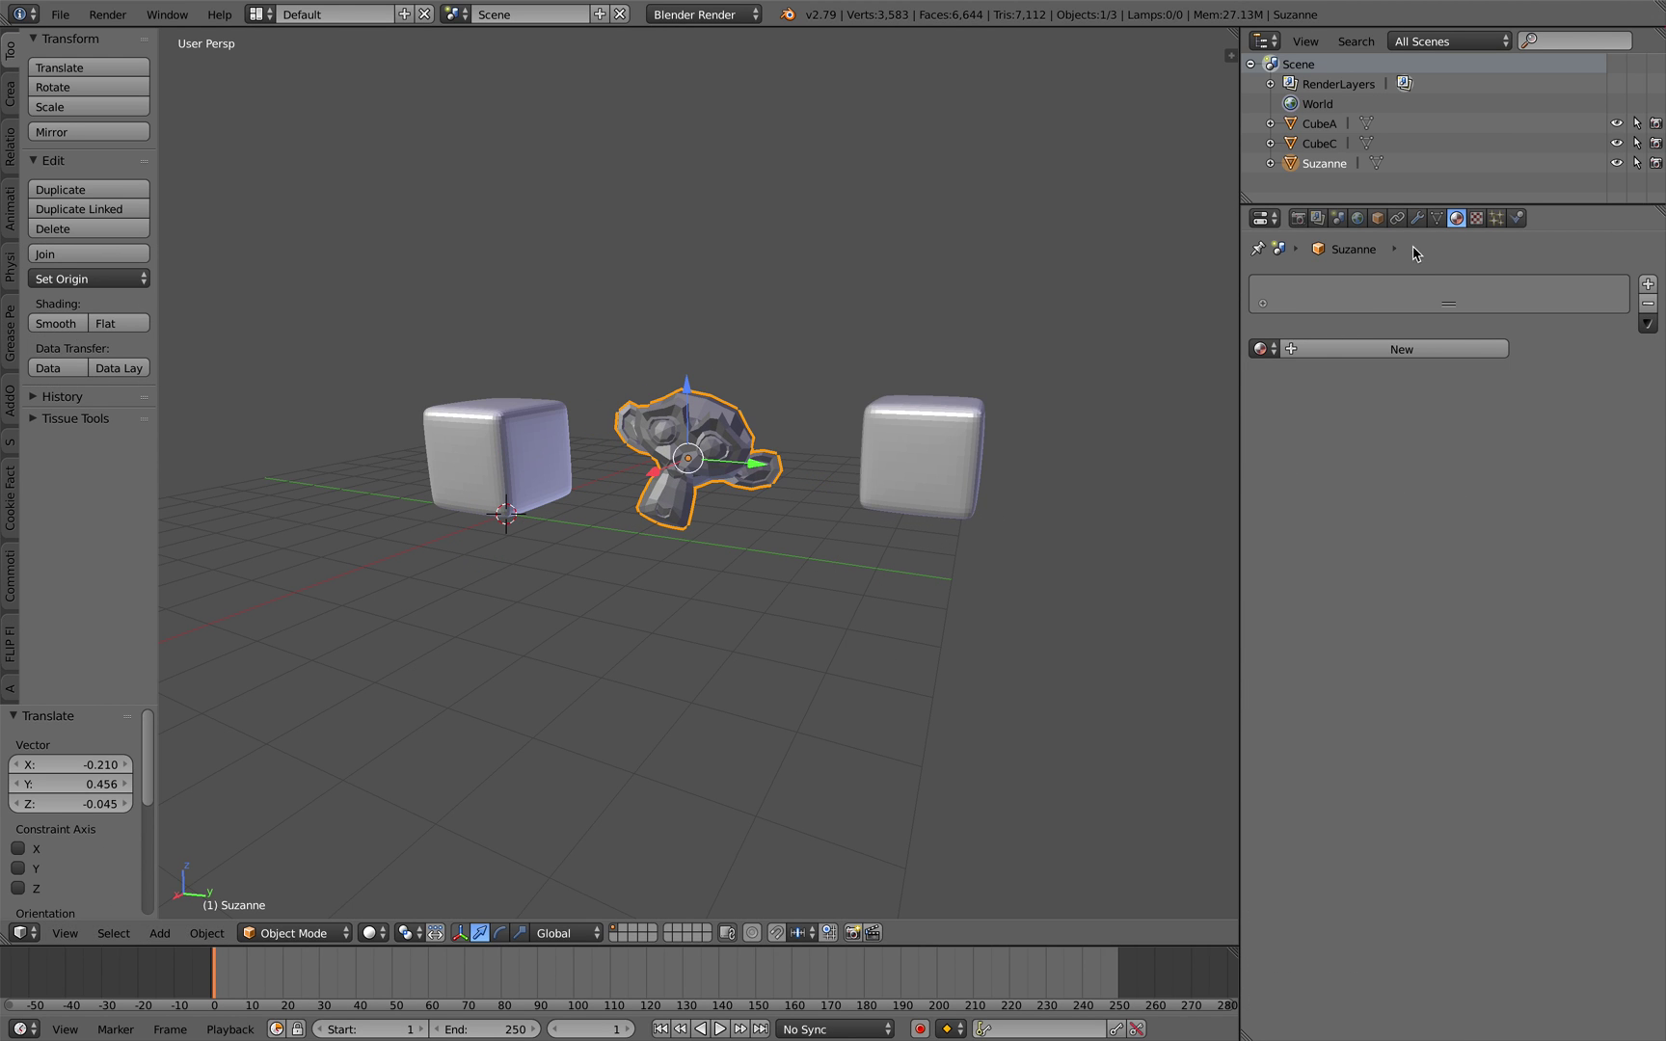
# Rename the monkey object to CubeB
pyautogui.rightClick(520, 435)
pyautogui.rightClick(656, 434)
pyautogui.click(1376, 218)
pyautogui.click(1379, 282)
pyautogui.write('C')
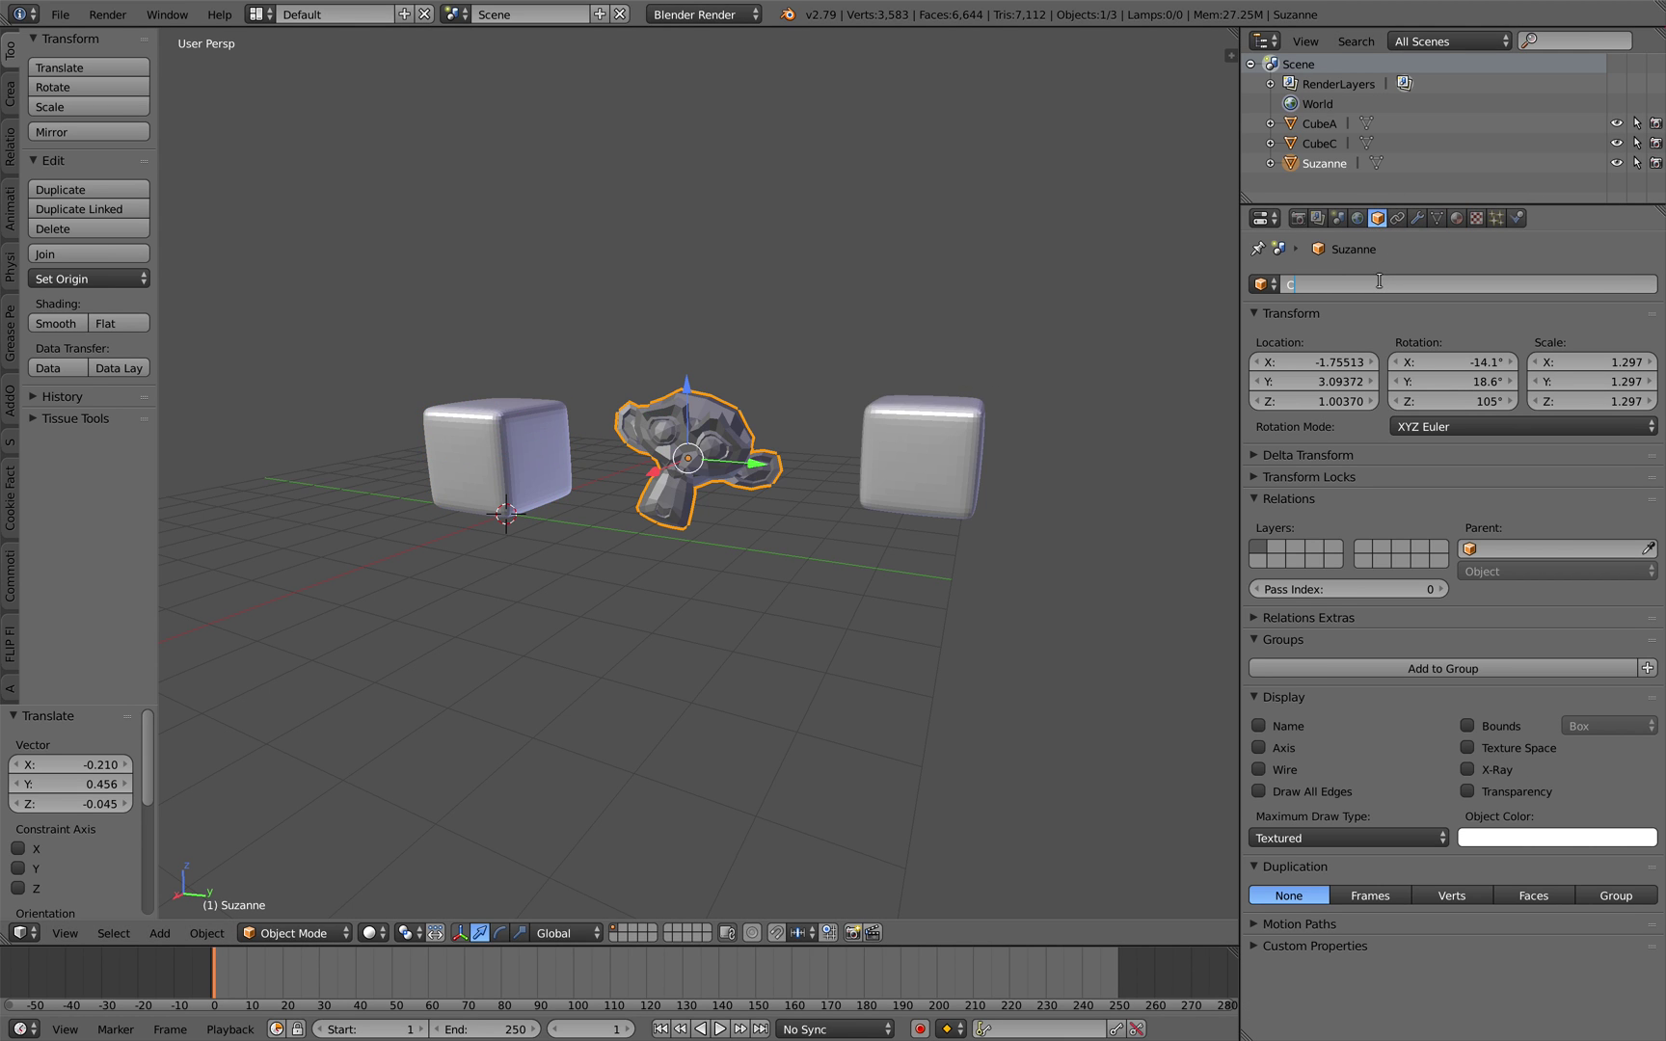
pyautogui.write('ubeB')
pyautogui.press('Return')
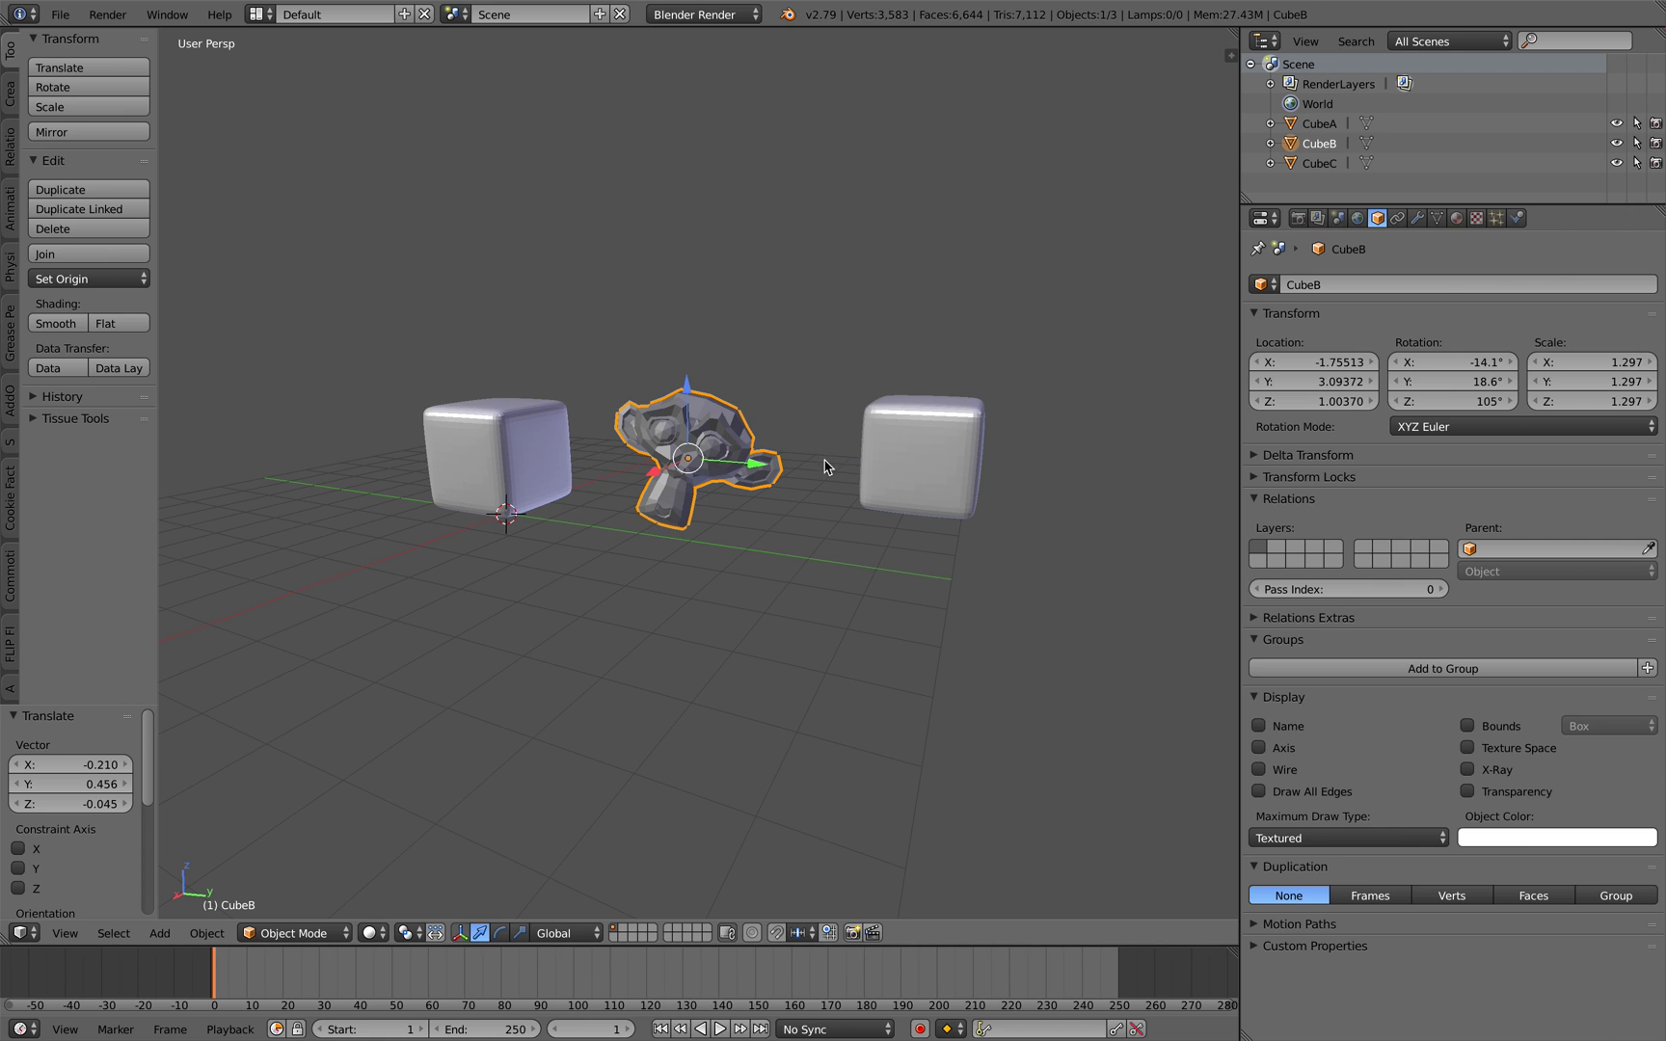
# Assign the existing PlasticMat material to the monkey and check the materials of the two remaining cubes
pyautogui.click(1456, 218)
pyautogui.click(1262, 349)
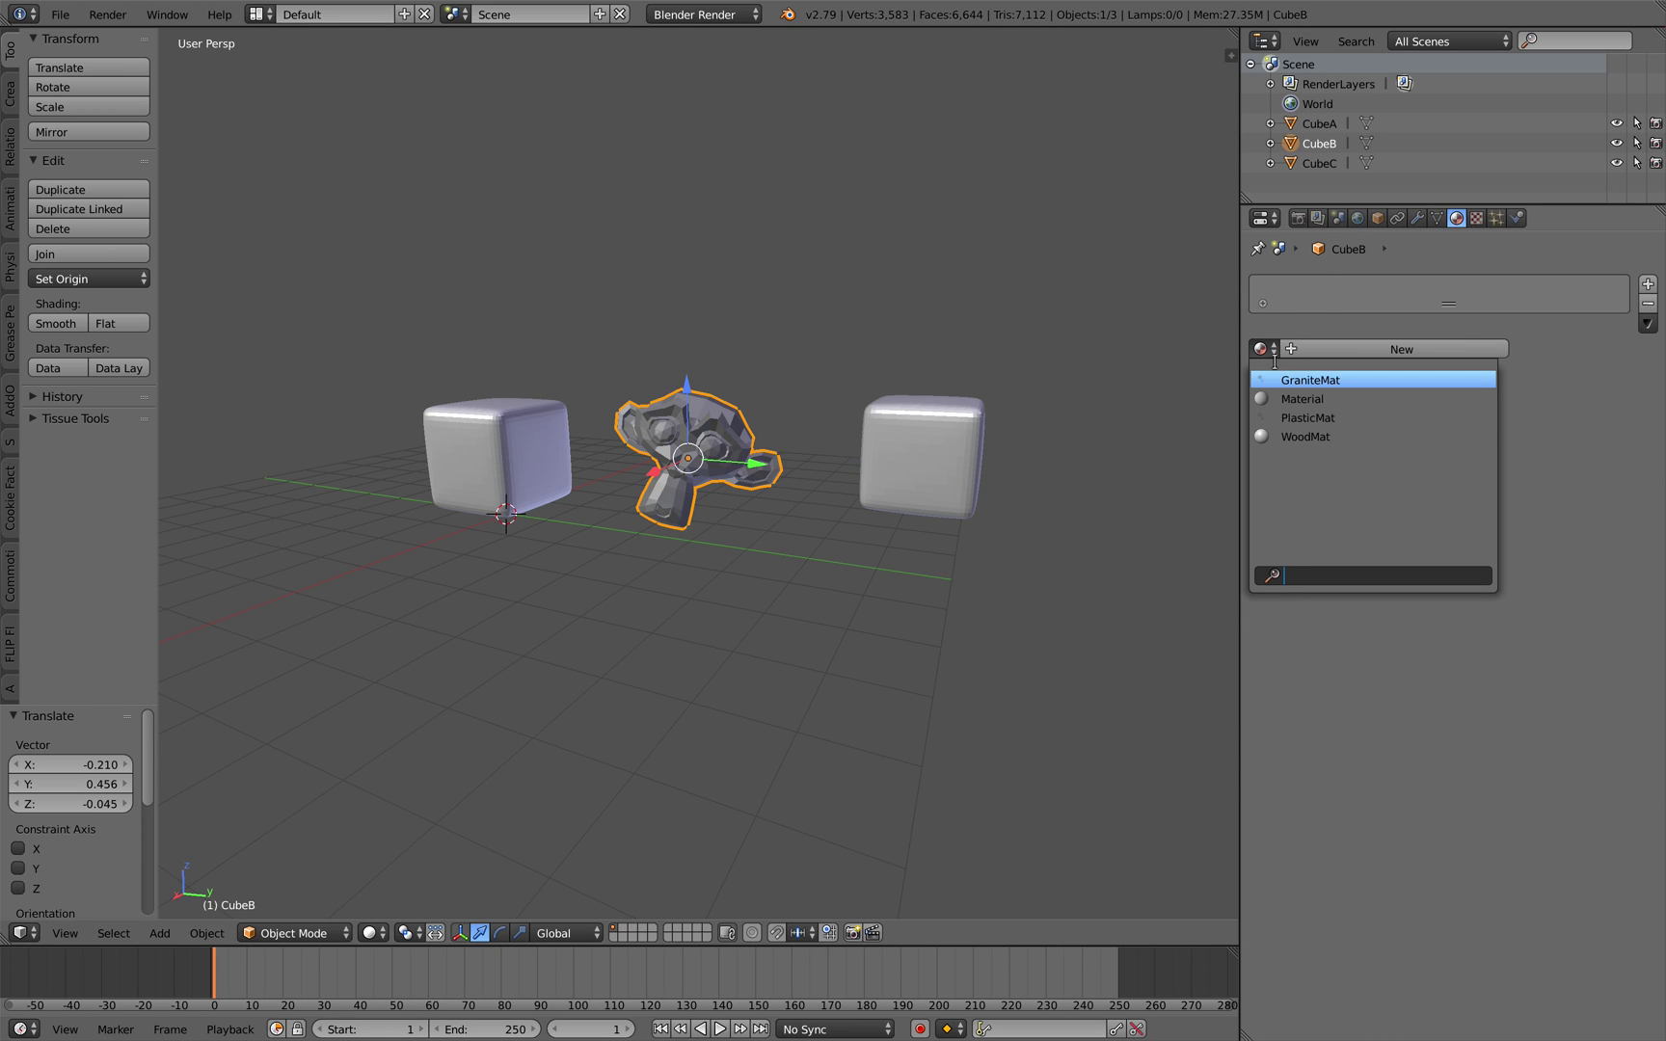
pyautogui.click(1334, 415)
pyautogui.rightClick(869, 424)
pyautogui.rightClick(485, 419)
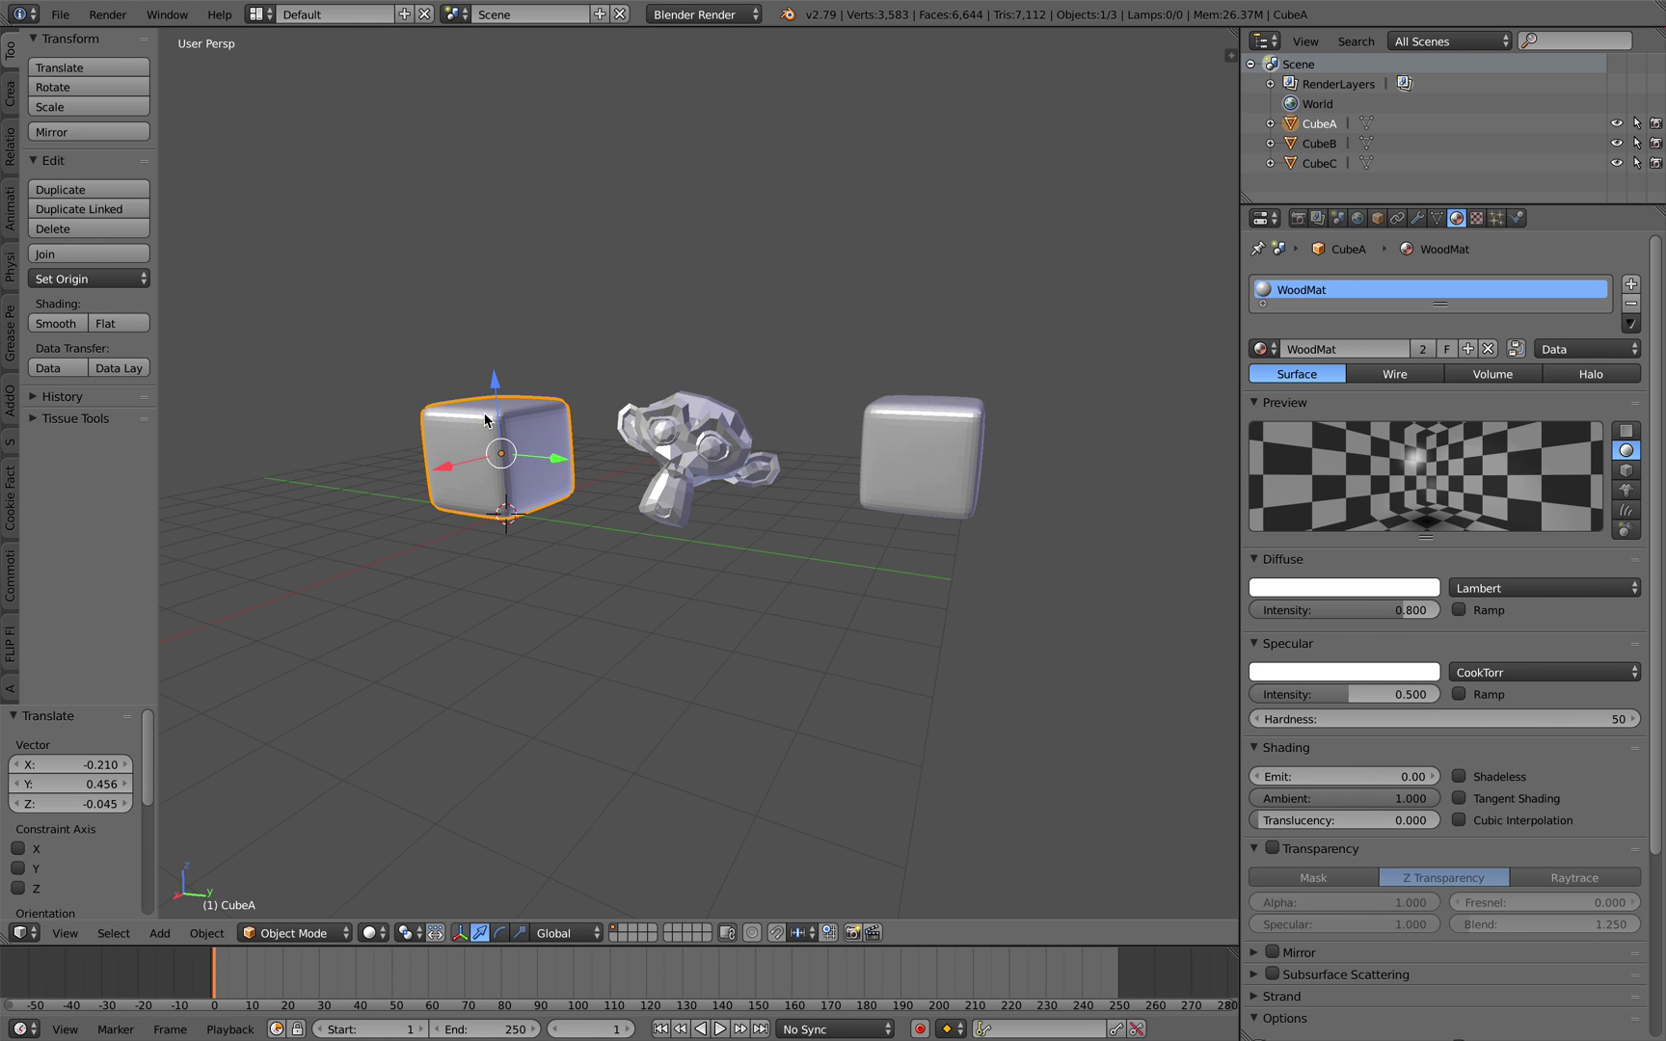
# Check the materials assigned to the monkey and the two cubes beside it
pyautogui.rightClick(637, 433)
pyautogui.scroll(2, 636, 433)
pyautogui.moveTo(636, 403); pyautogui.dragTo(614, 397, button='middle')
pyautogui.scroll(-1, 614, 397)
pyautogui.rightClick(535, 405)
pyautogui.rightClick(974, 454)
pyautogui.rightClick(648, 442)
pyautogui.rightClick(482, 422)
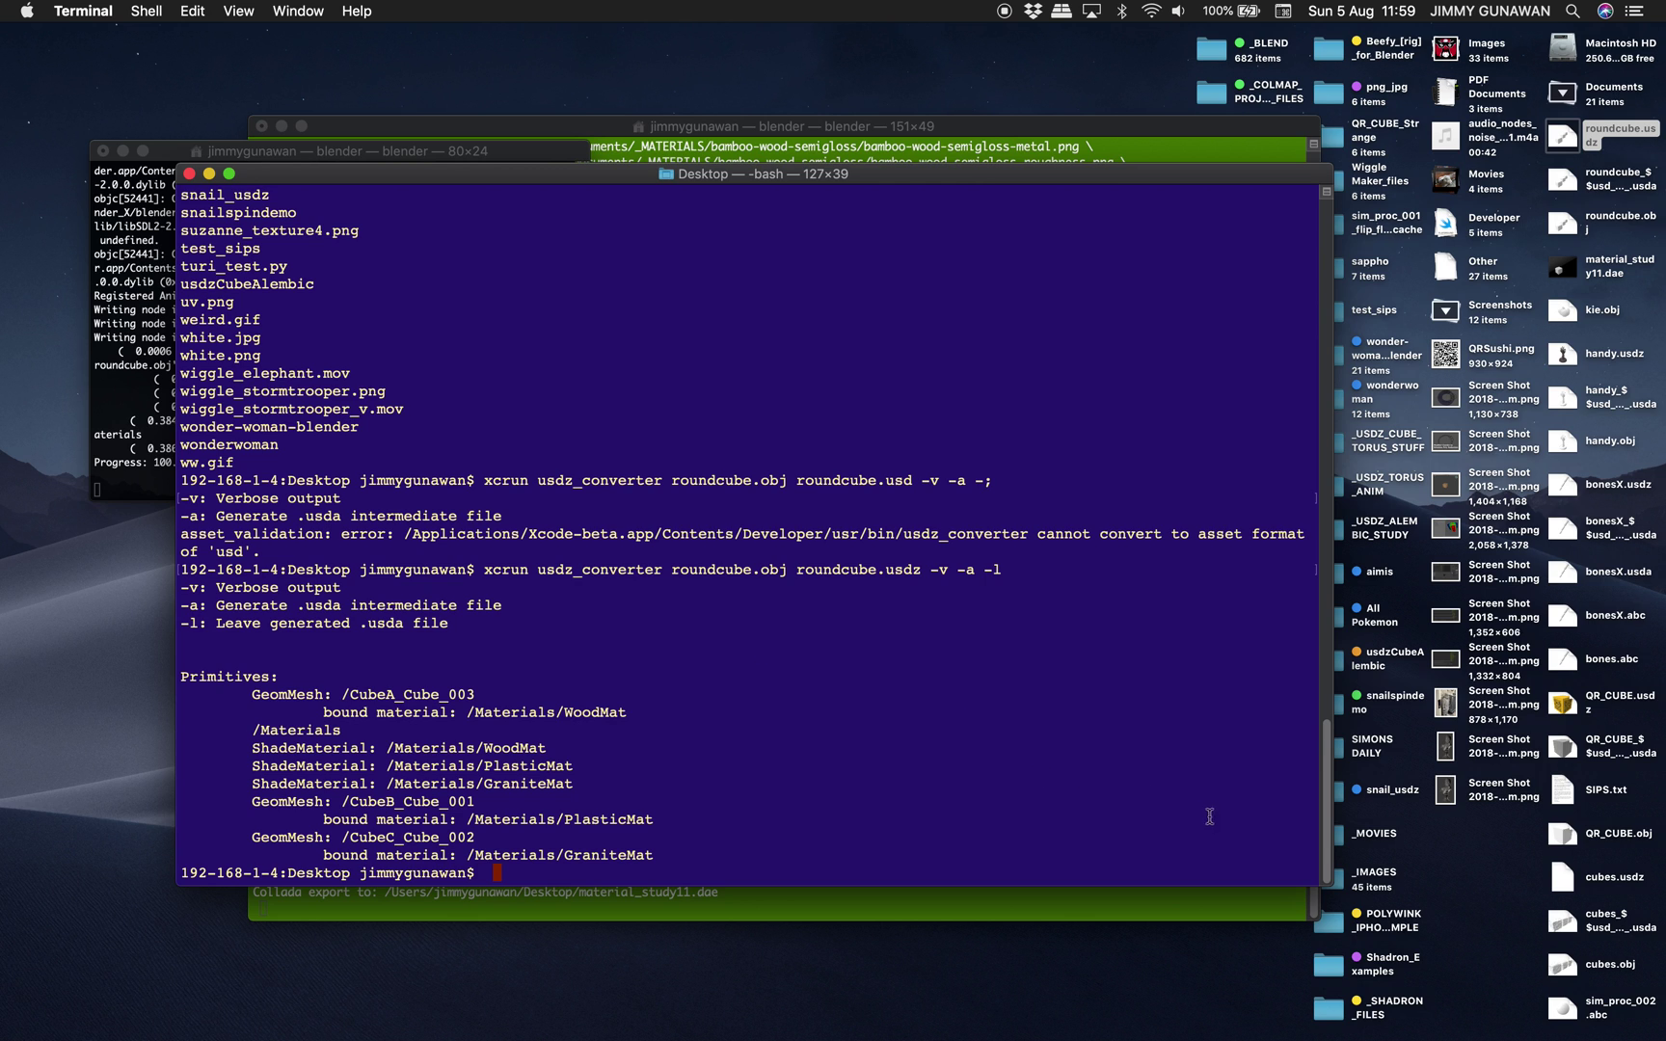
# Switch to the Blender 2.80 scene and inspect the node materials of the three textured cubes one by one
pyautogui.moveTo(1323, 883); pyautogui.dragTo(1314, 812)
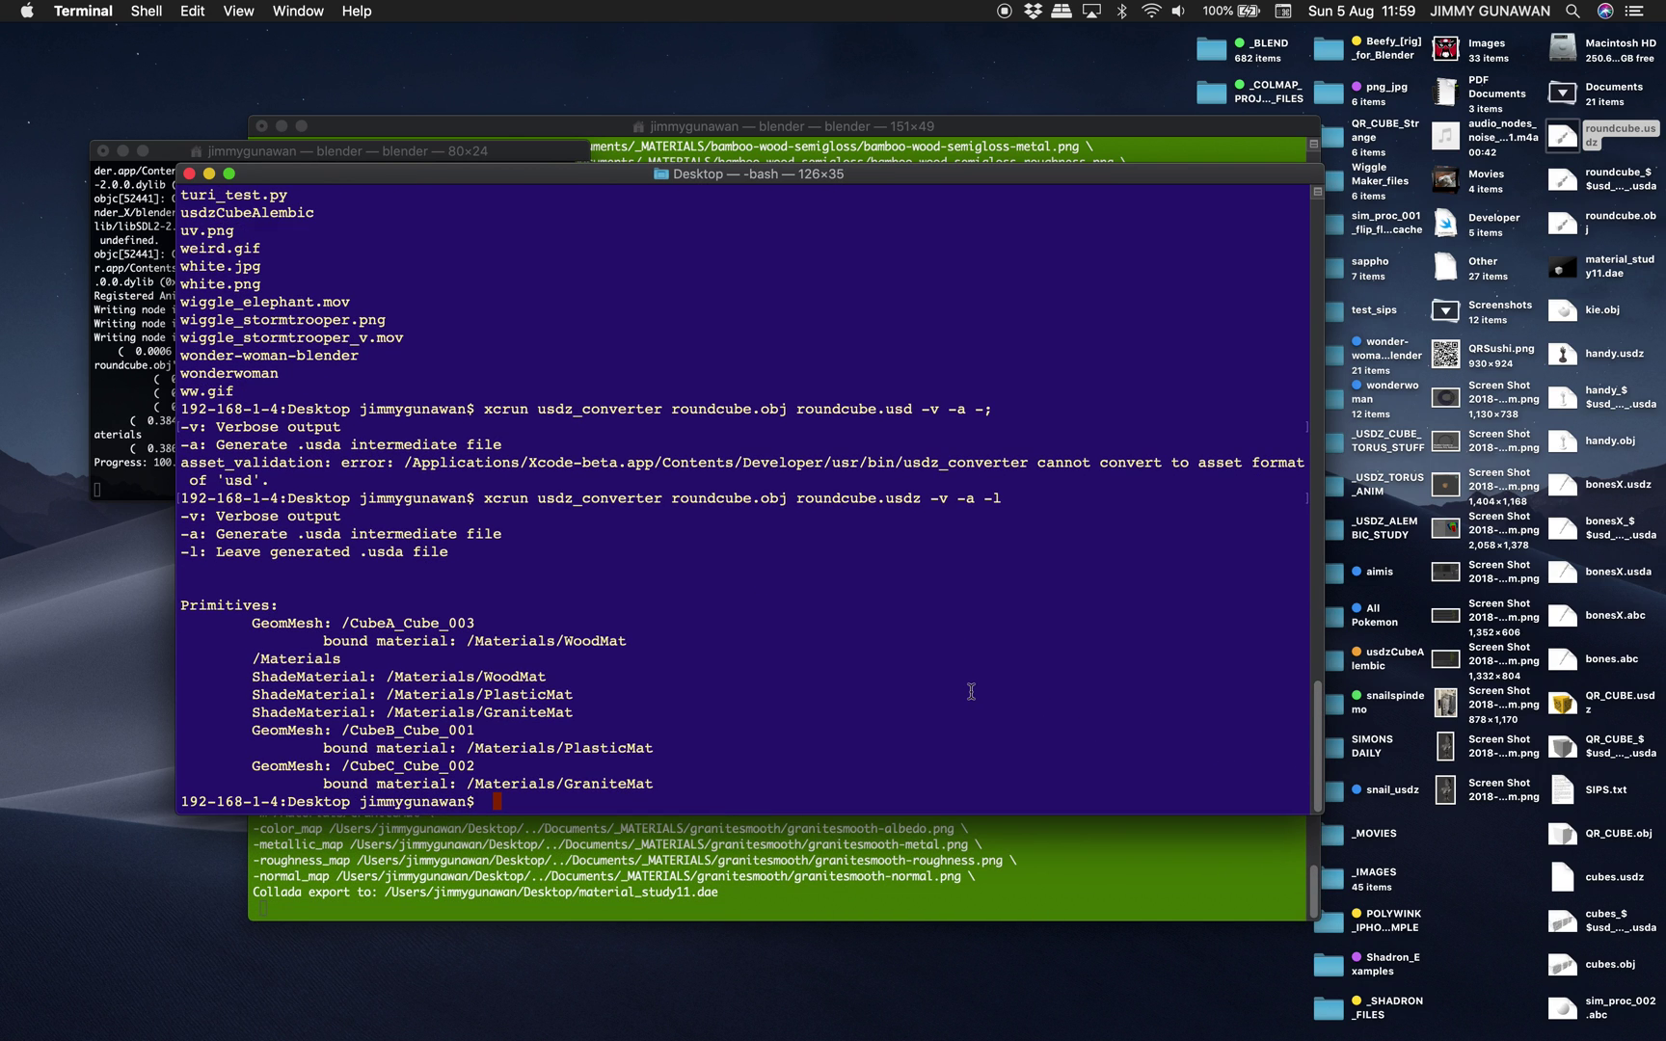
pyautogui.moveTo(769, 175); pyautogui.dragTo(777, 95)
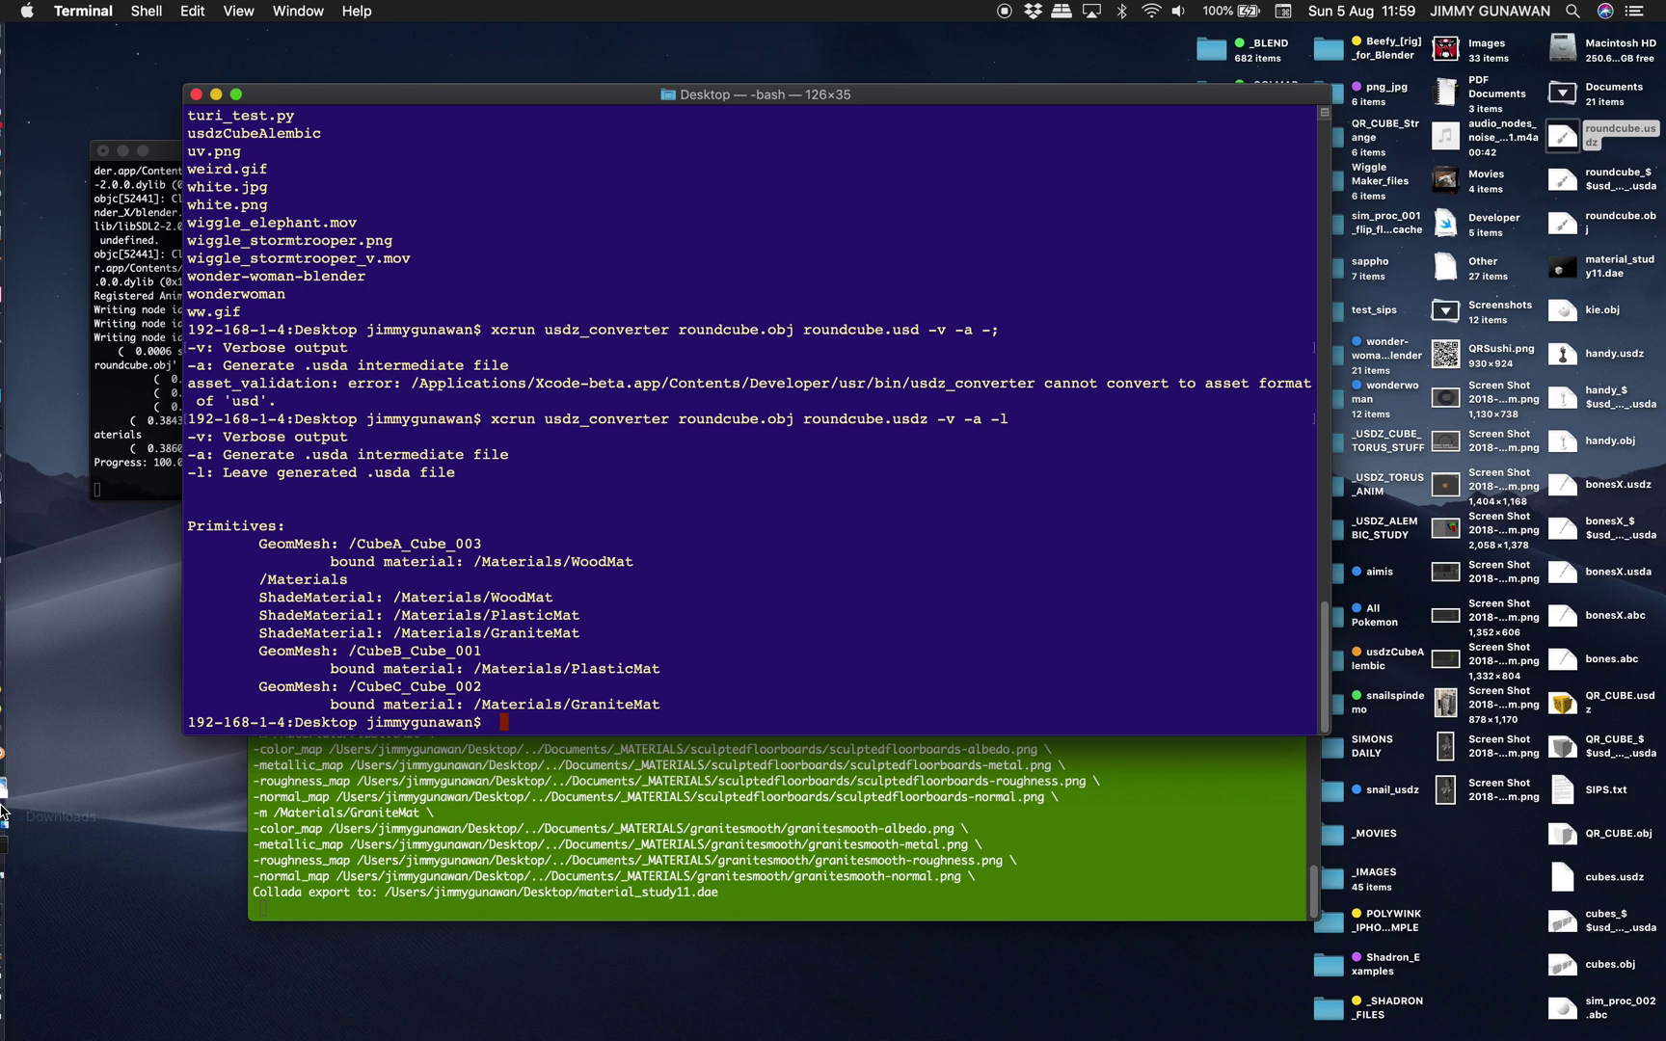
pyautogui.hotkey('ctrl', 'Right')
pyautogui.hotkey('ctrl', 'Right')
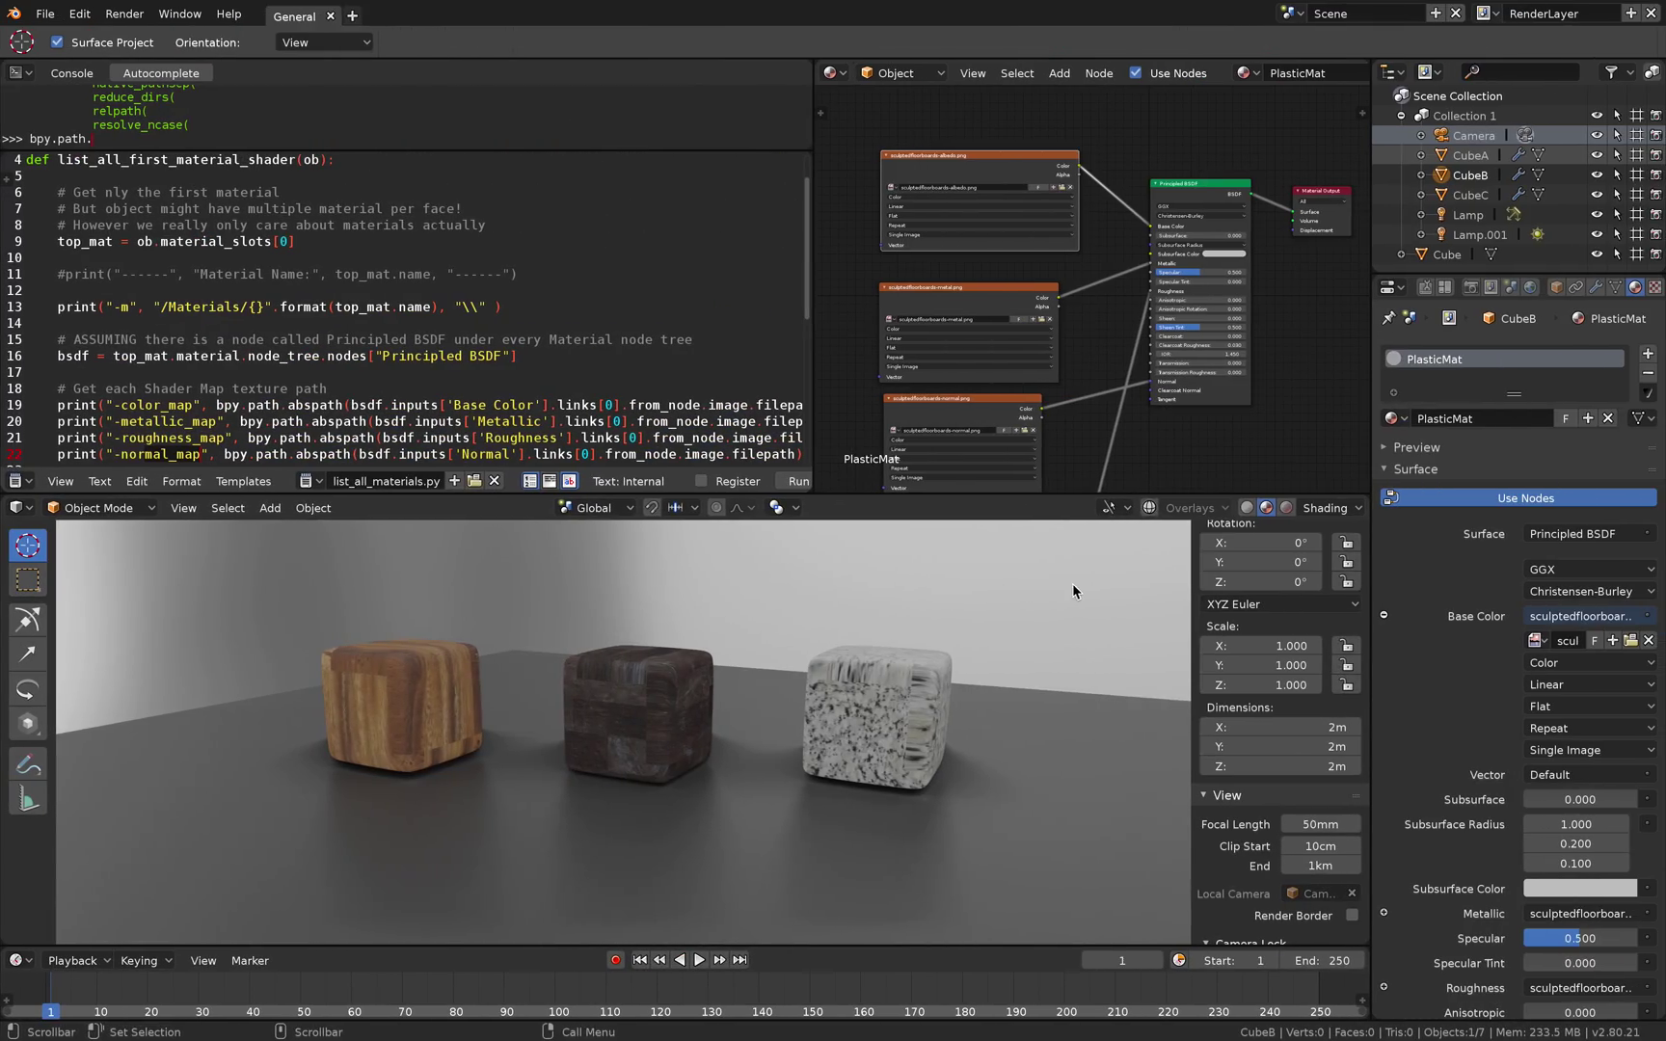
pyautogui.scroll(-1, 1045, 314)
pyautogui.moveTo(1045, 314); pyautogui.dragTo(1071, 307, button='middle')
pyautogui.moveTo(742, 675); pyautogui.dragTo(724, 661, button='middle')
pyautogui.rightClick(405, 688)
pyautogui.keyDown('shift'); pyautogui.rightClick(644, 696); pyautogui.keyUp('shift')
pyautogui.keyDown('shift'); pyautogui.rightClick(835, 694); pyautogui.keyUp('shift')
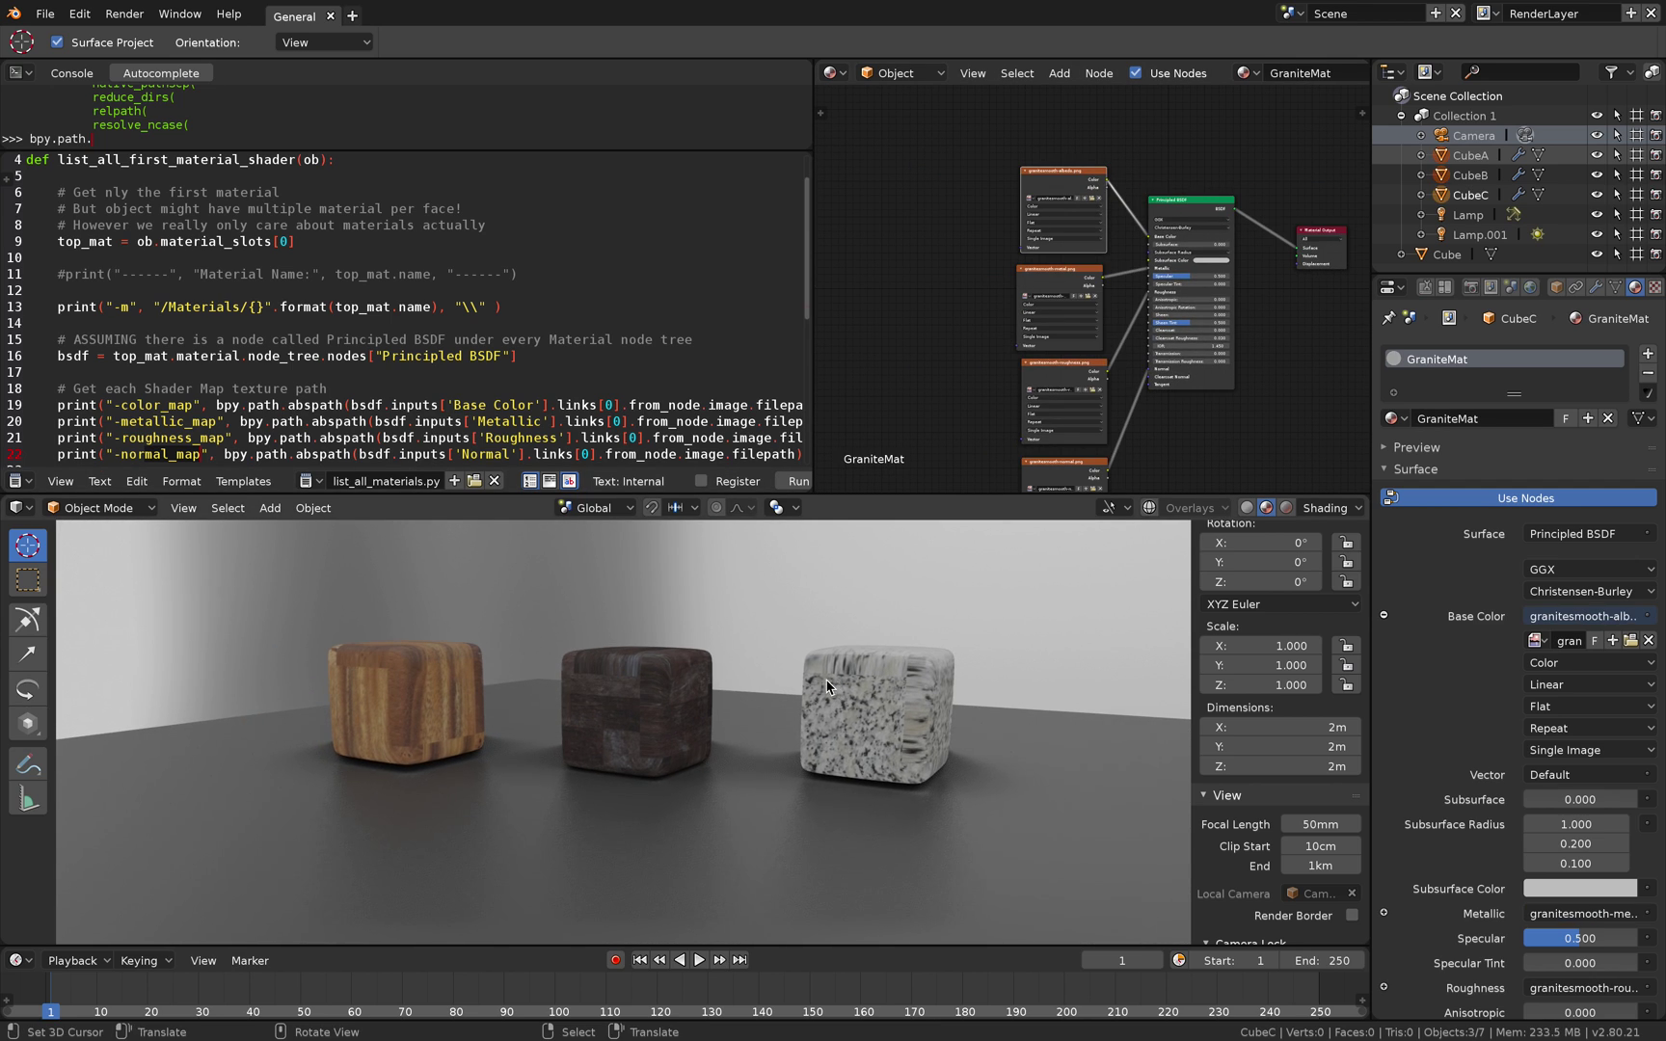
# Run the list_all_materials.py script to list the texture maps of the selected cubes
pyautogui.scroll(-4, 583, 460)
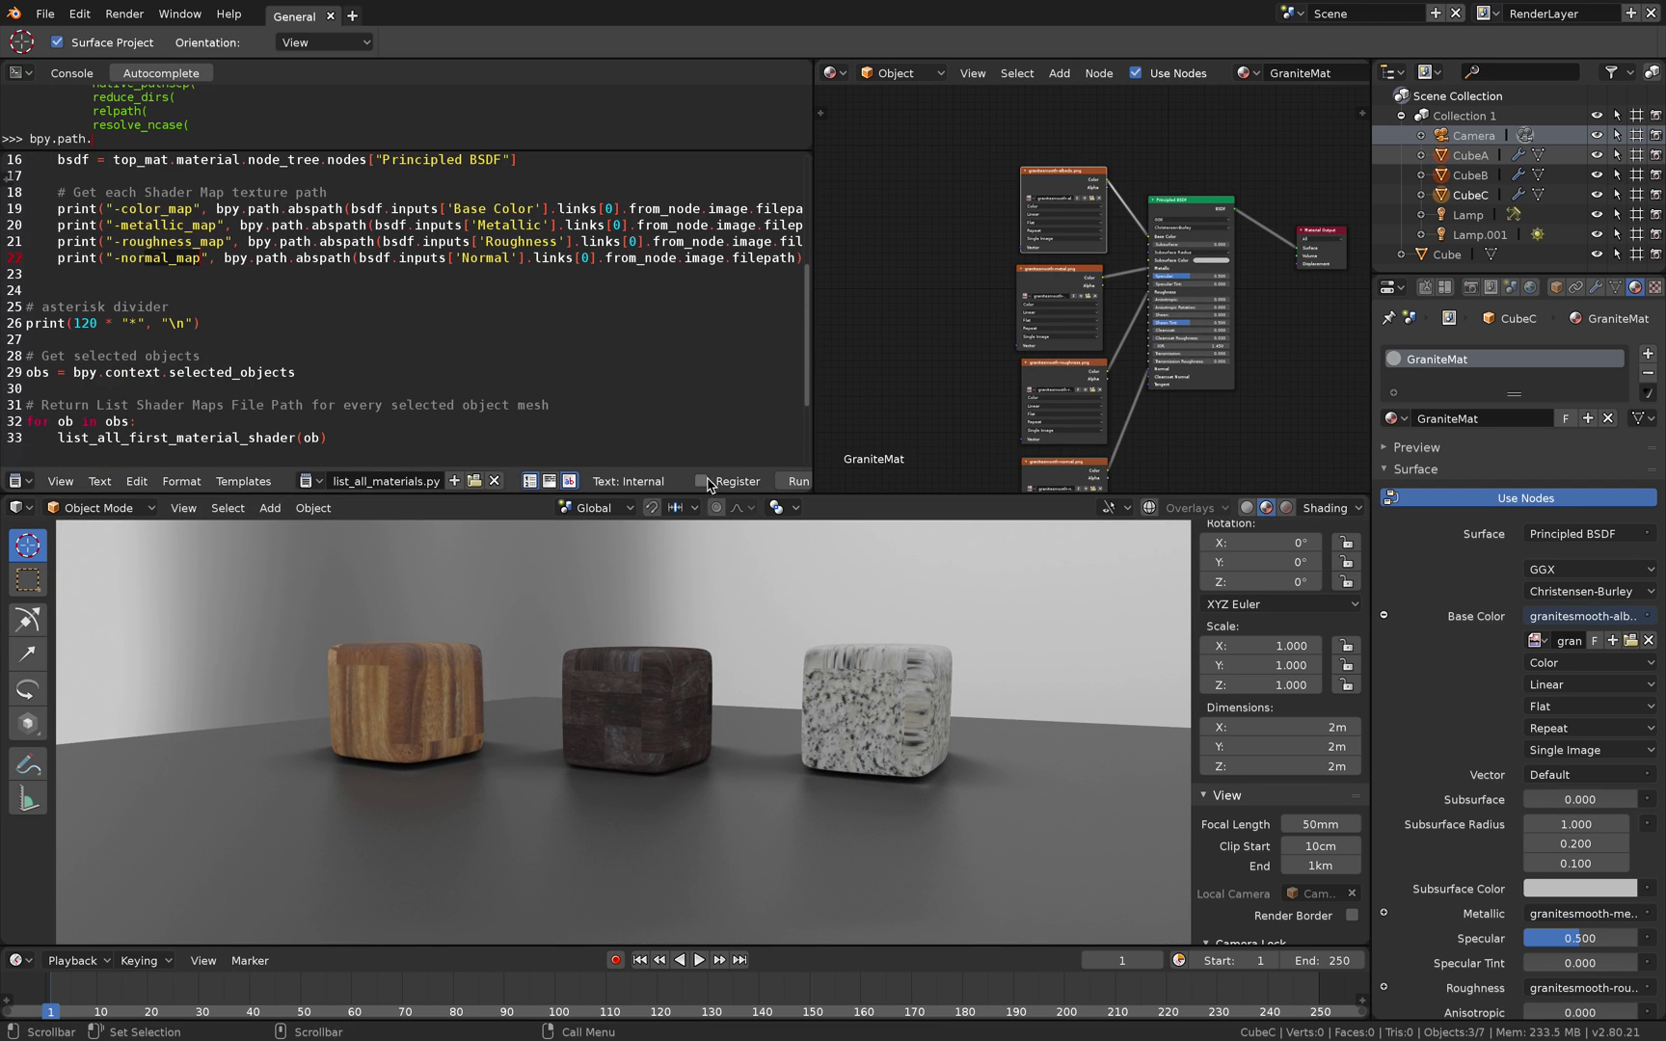
pyautogui.hscroll(2, 781, 484)
pyautogui.click(781, 484)
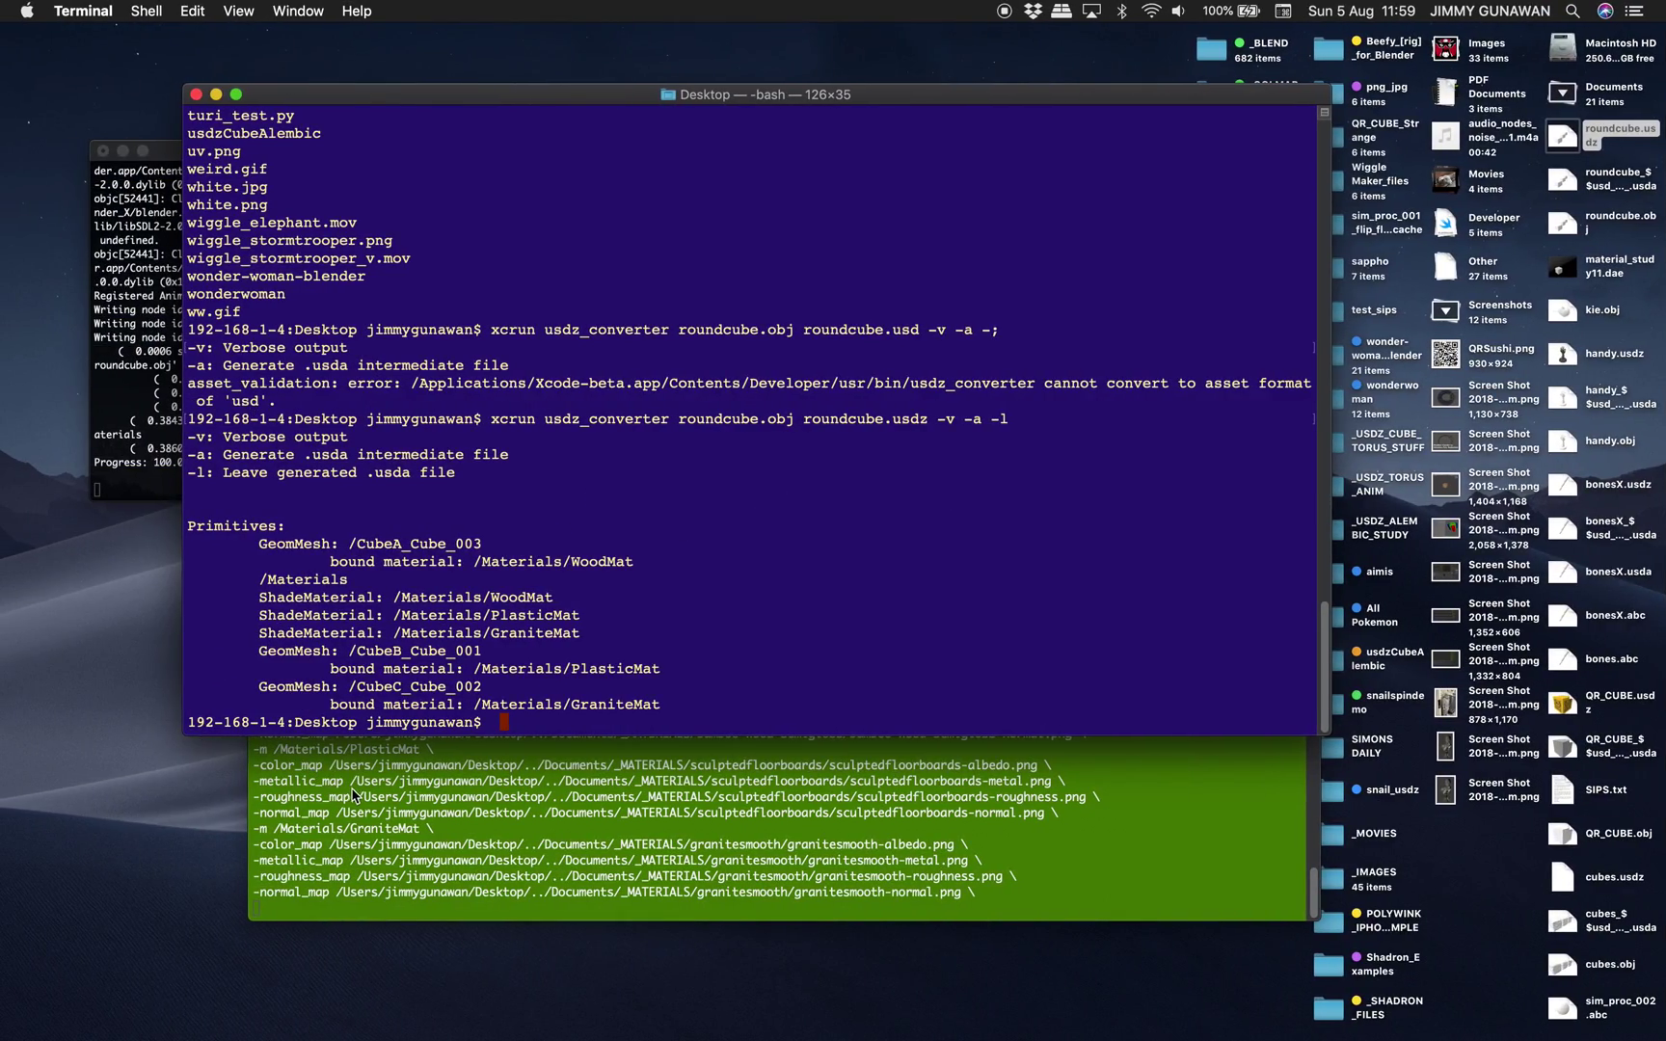
# Select the latest WoodMat, PlasticMat and GraniteMat map listing in the Blender output terminal and move that window aside
pyautogui.click(353, 795)
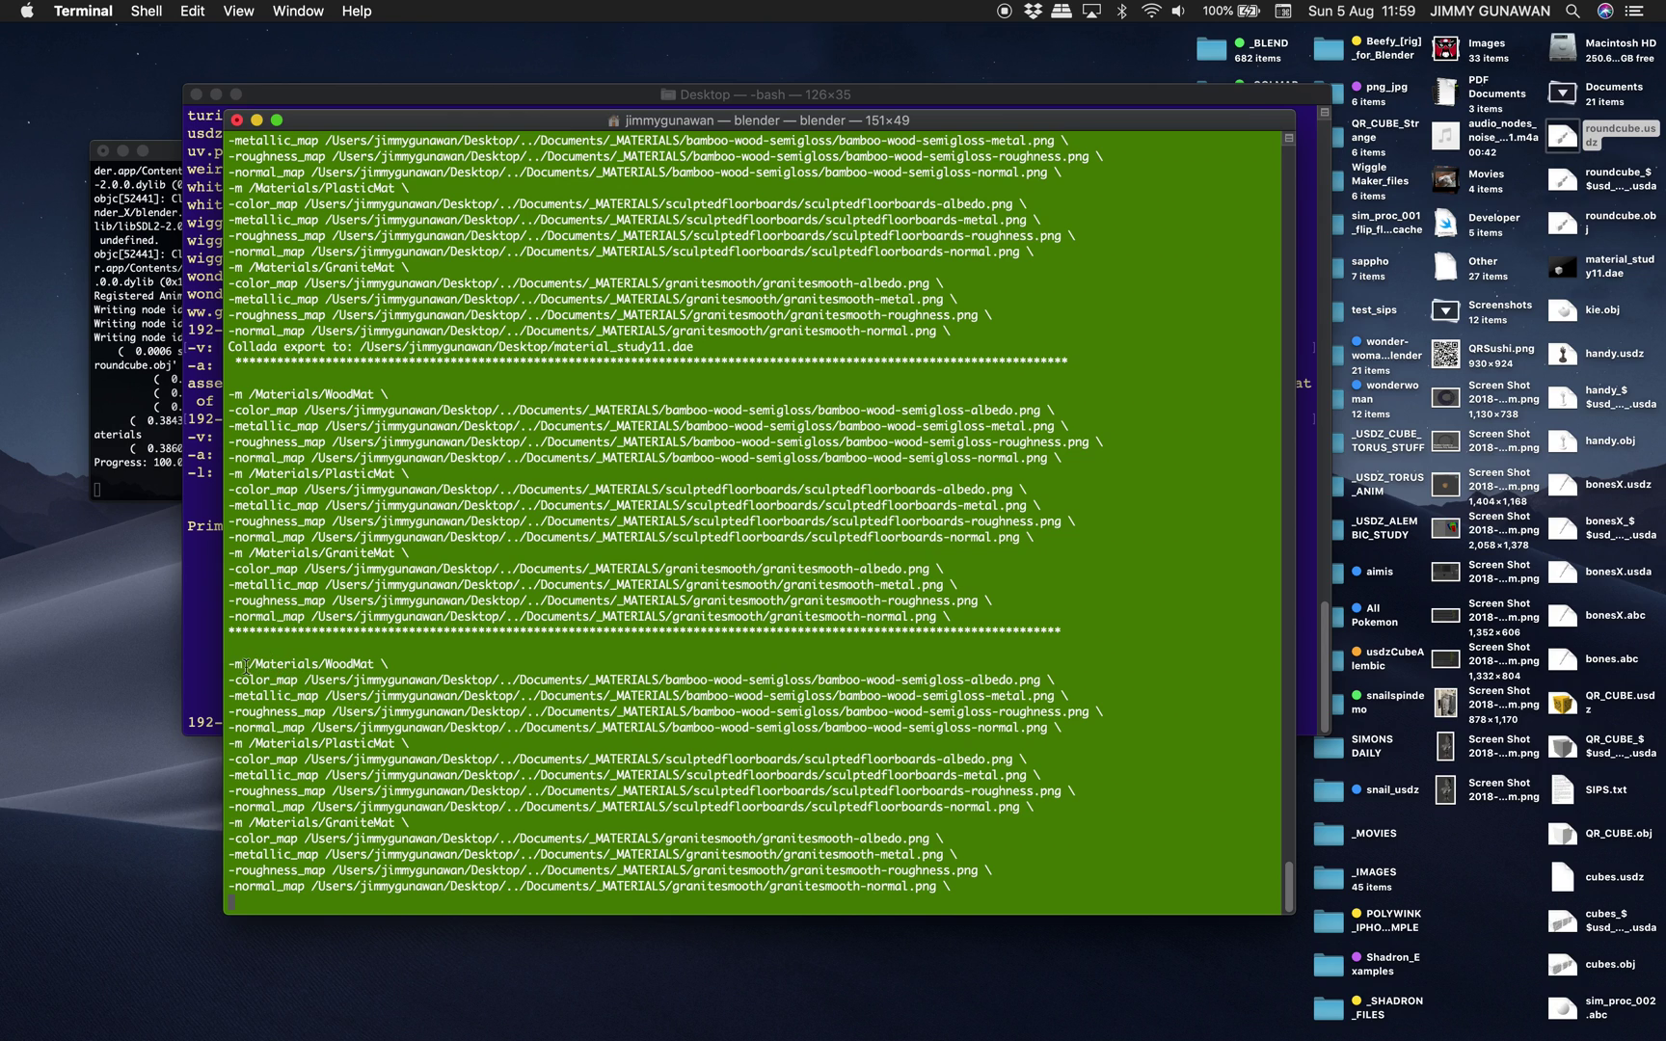
pyautogui.moveTo(241, 669); pyautogui.dragTo(993, 894)
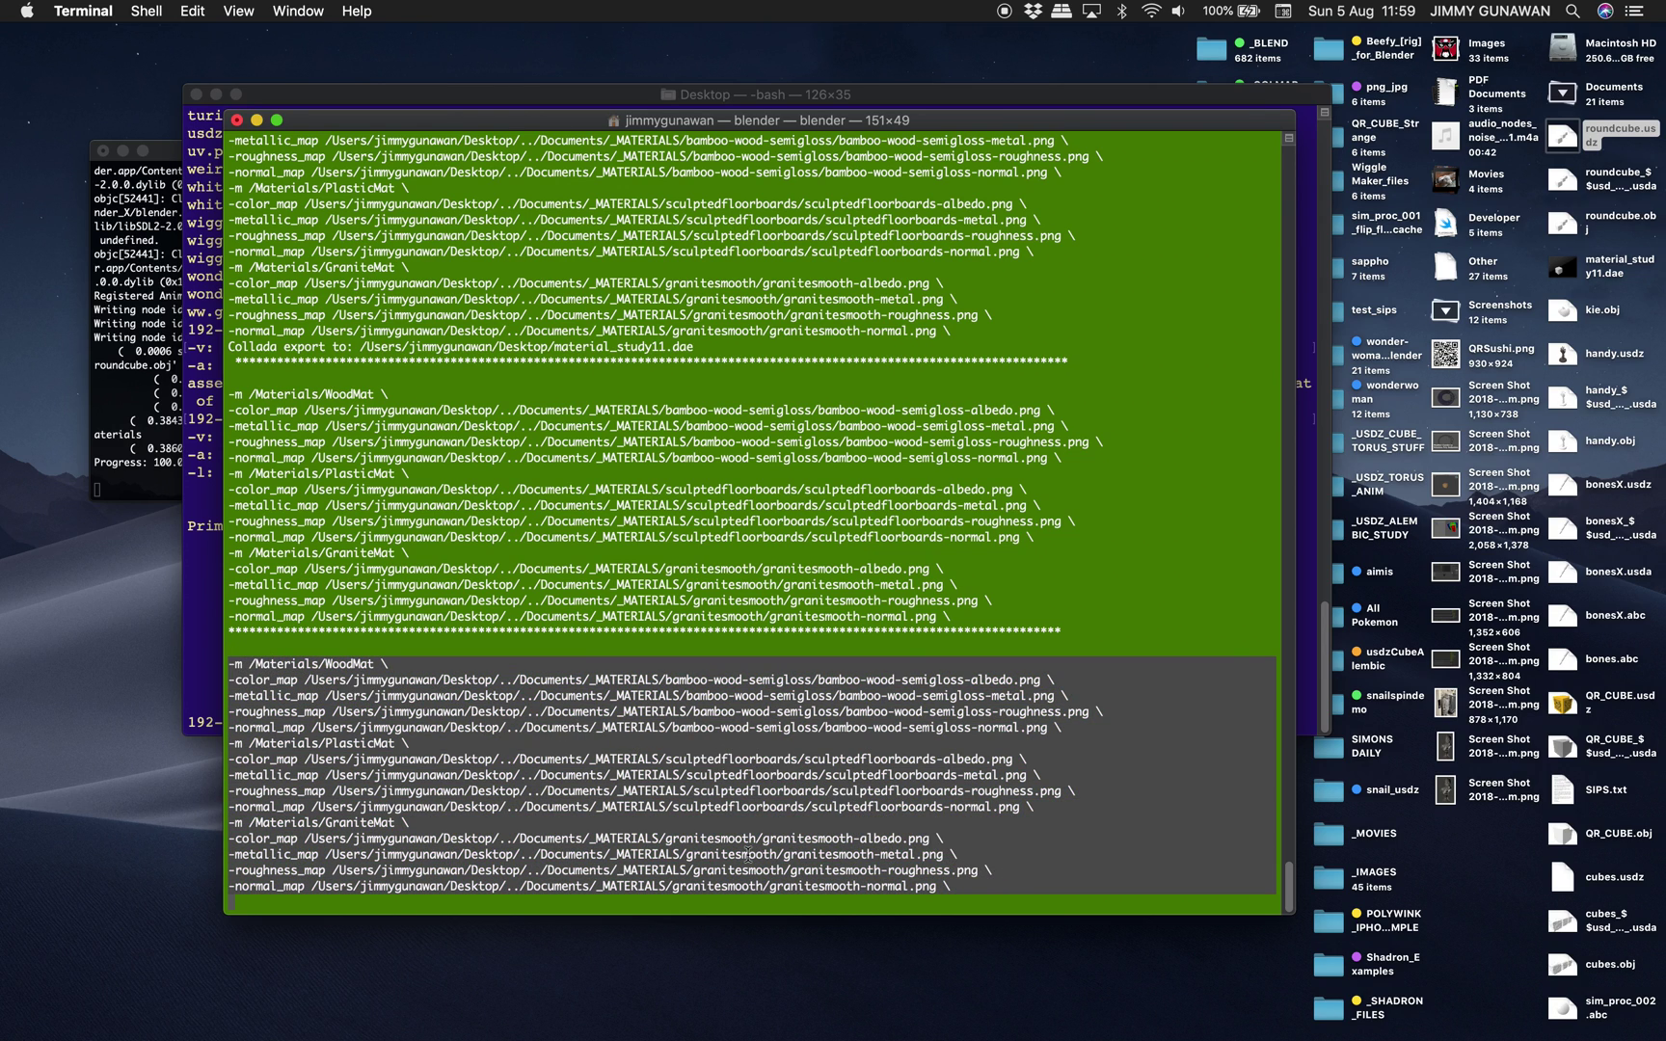
pyautogui.moveTo(744, 126); pyautogui.dragTo(1050, 253)
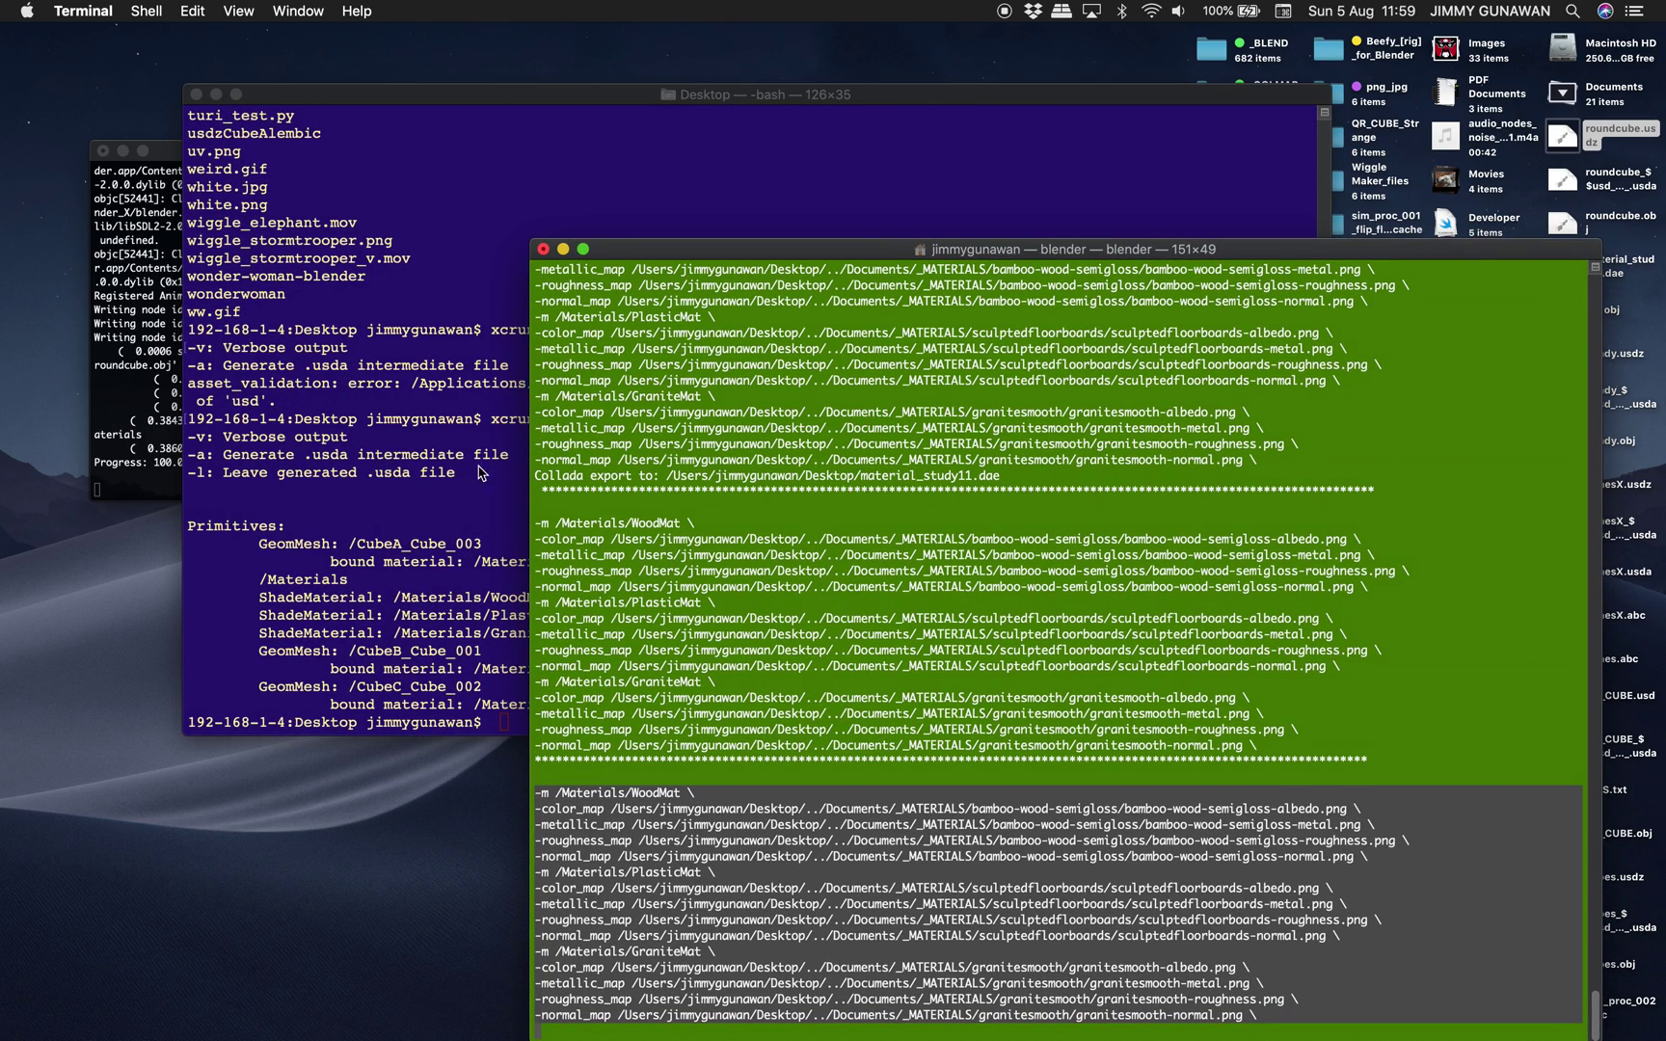
# Copy the command "xcrun usdz_converter roundcube.obj roundcube.usdz -v -a -l" from the terminal into a new Sublime Text file
pyautogui.click(473, 478)
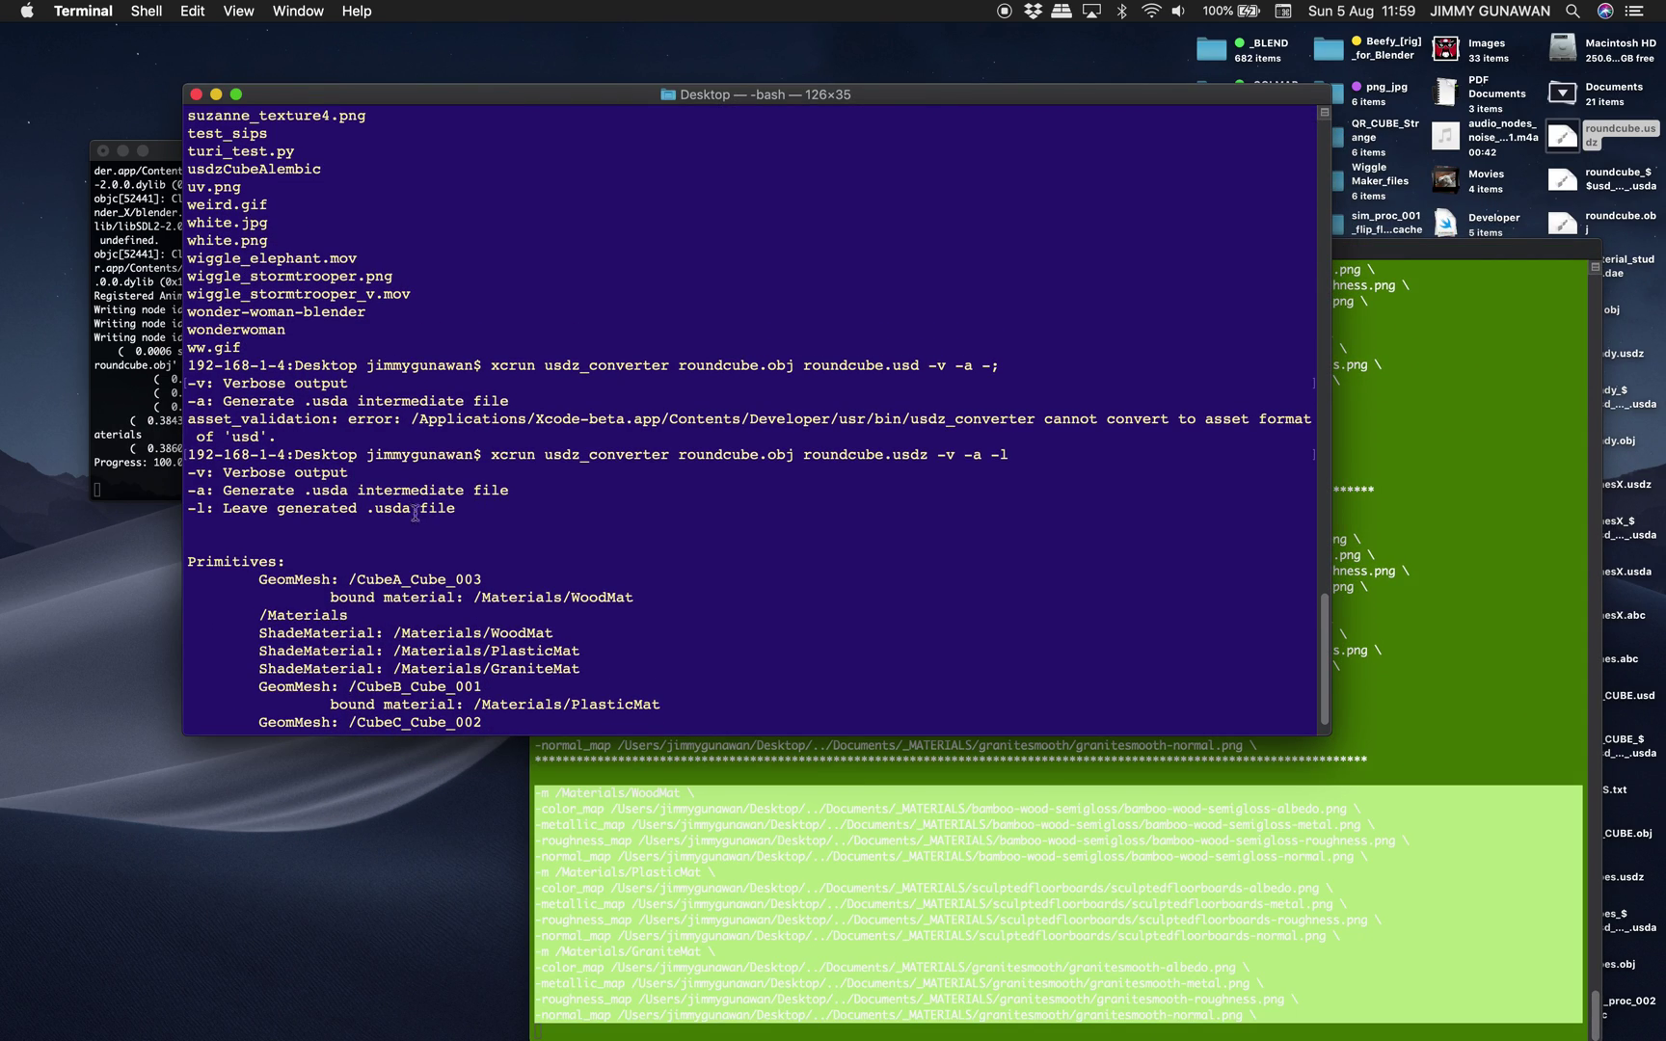
pyautogui.scroll(1, 382, 454)
pyautogui.moveTo(496, 470); pyautogui.dragTo(1020, 470)
pyautogui.press('super+c')
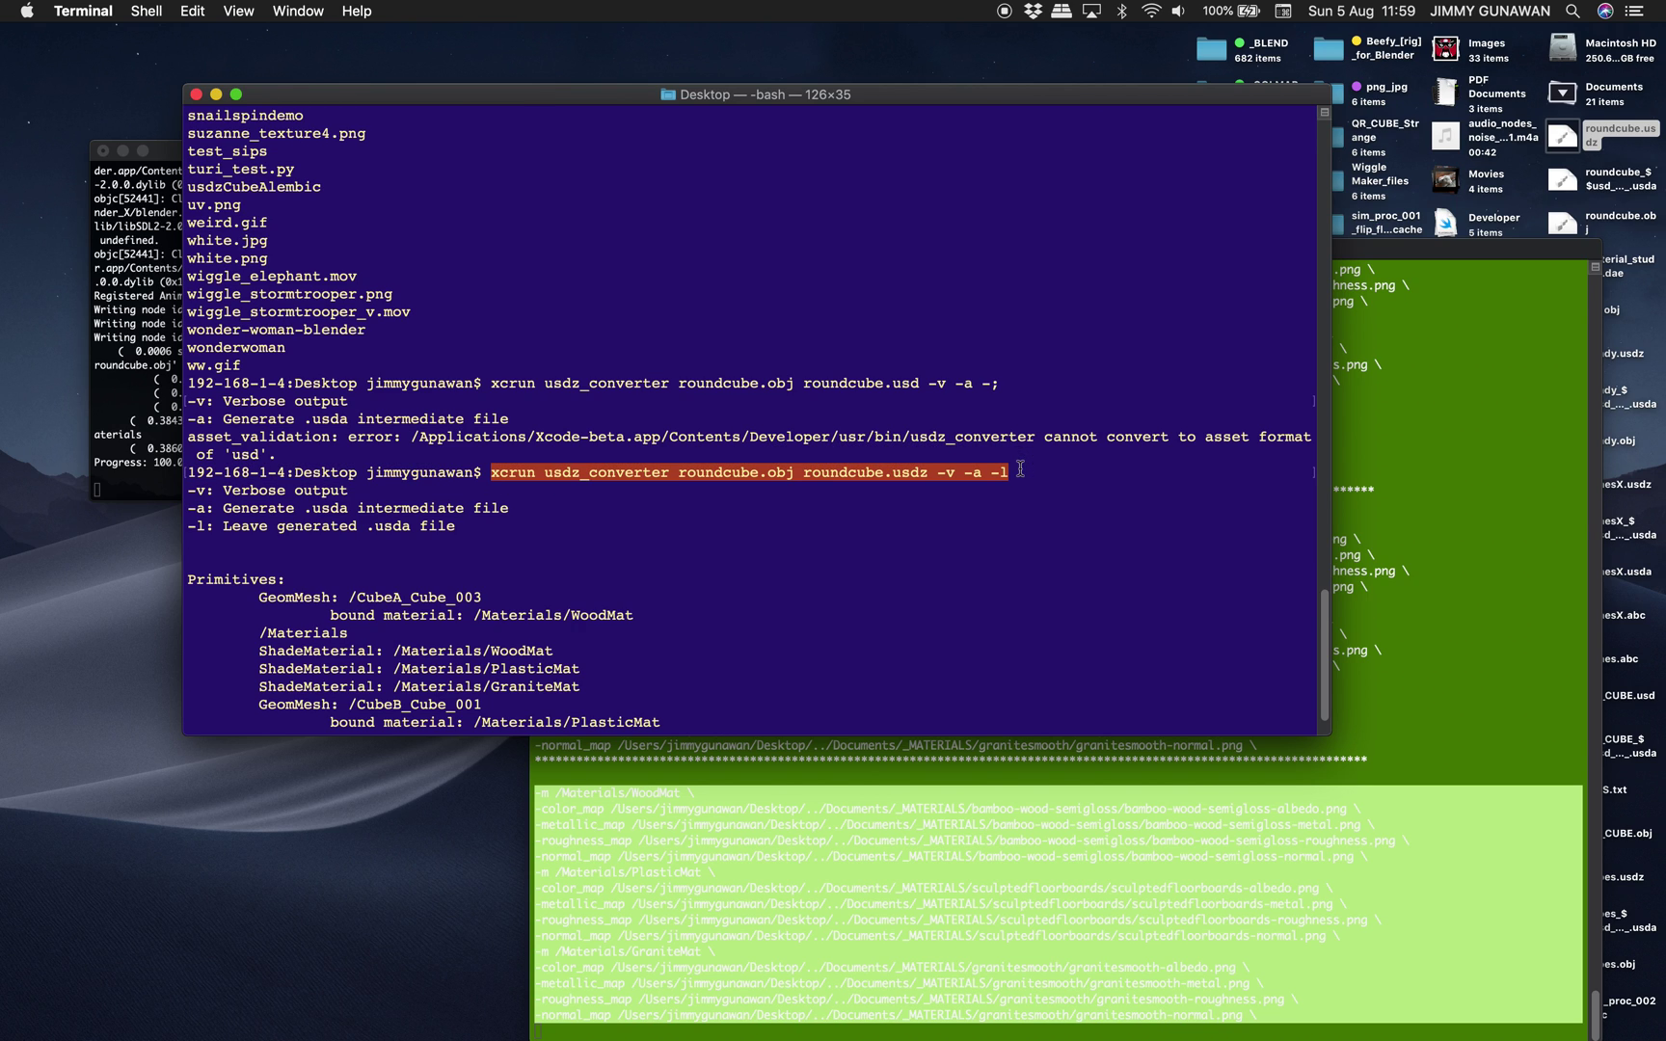
pyautogui.moveTo(5, 690)
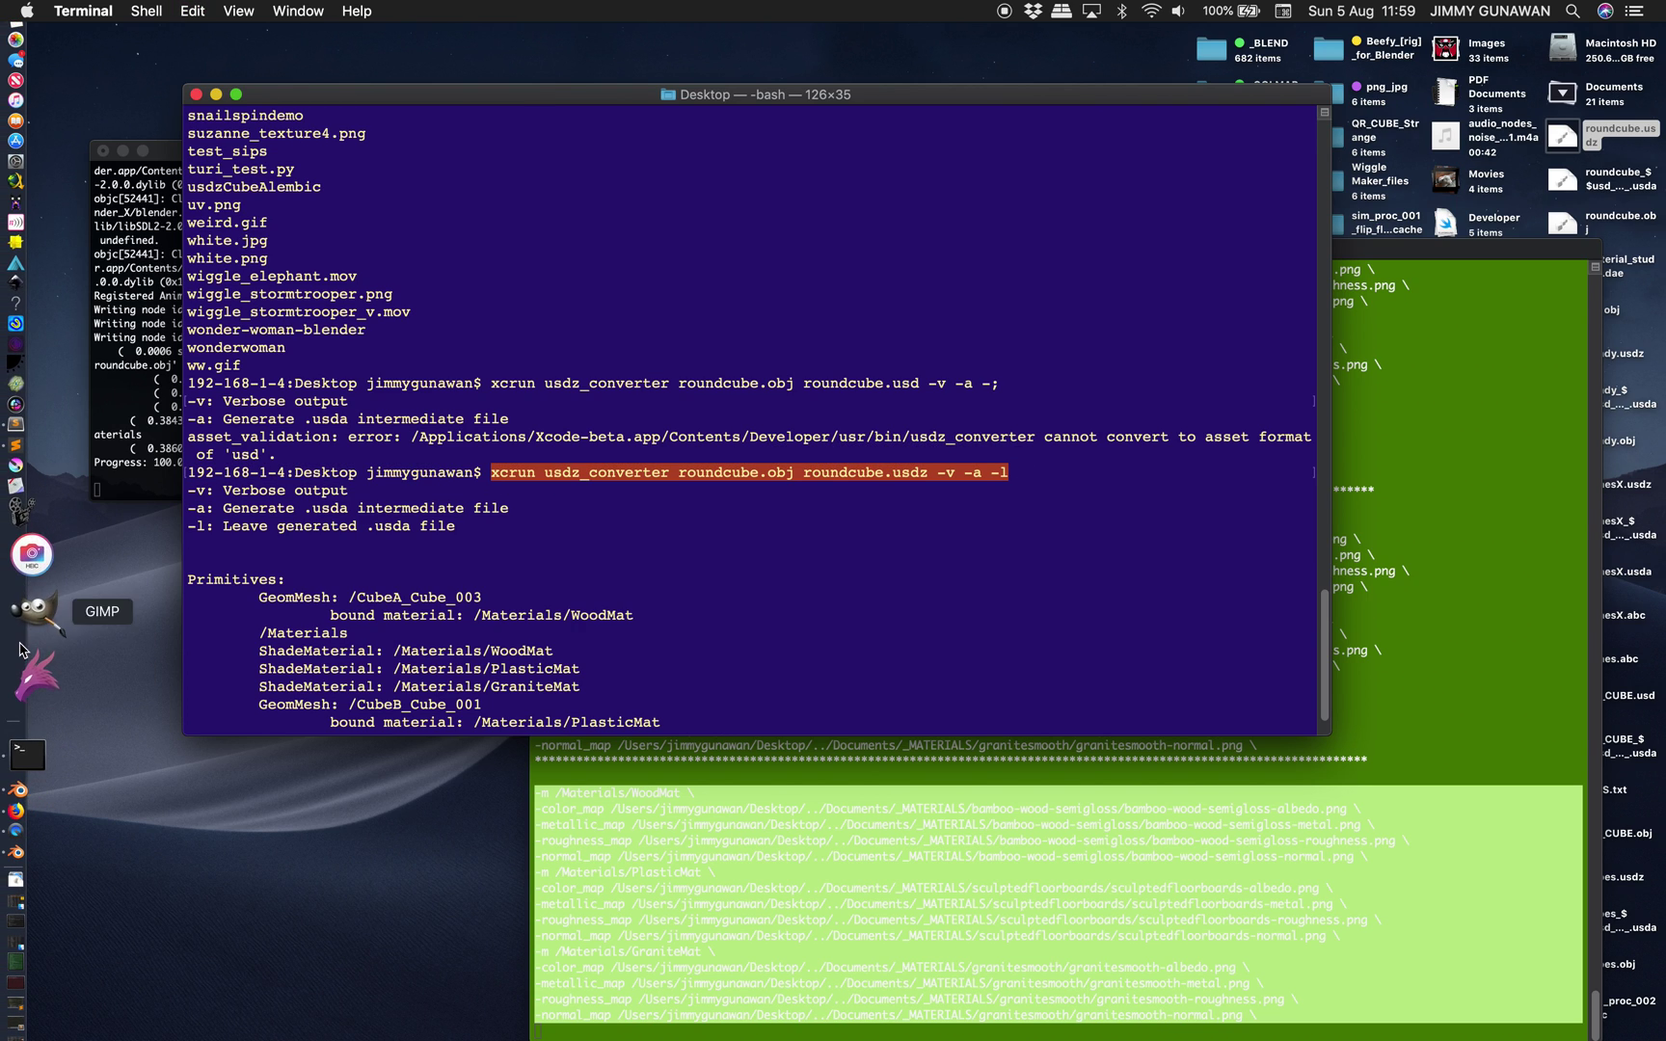
pyautogui.click(39, 536)
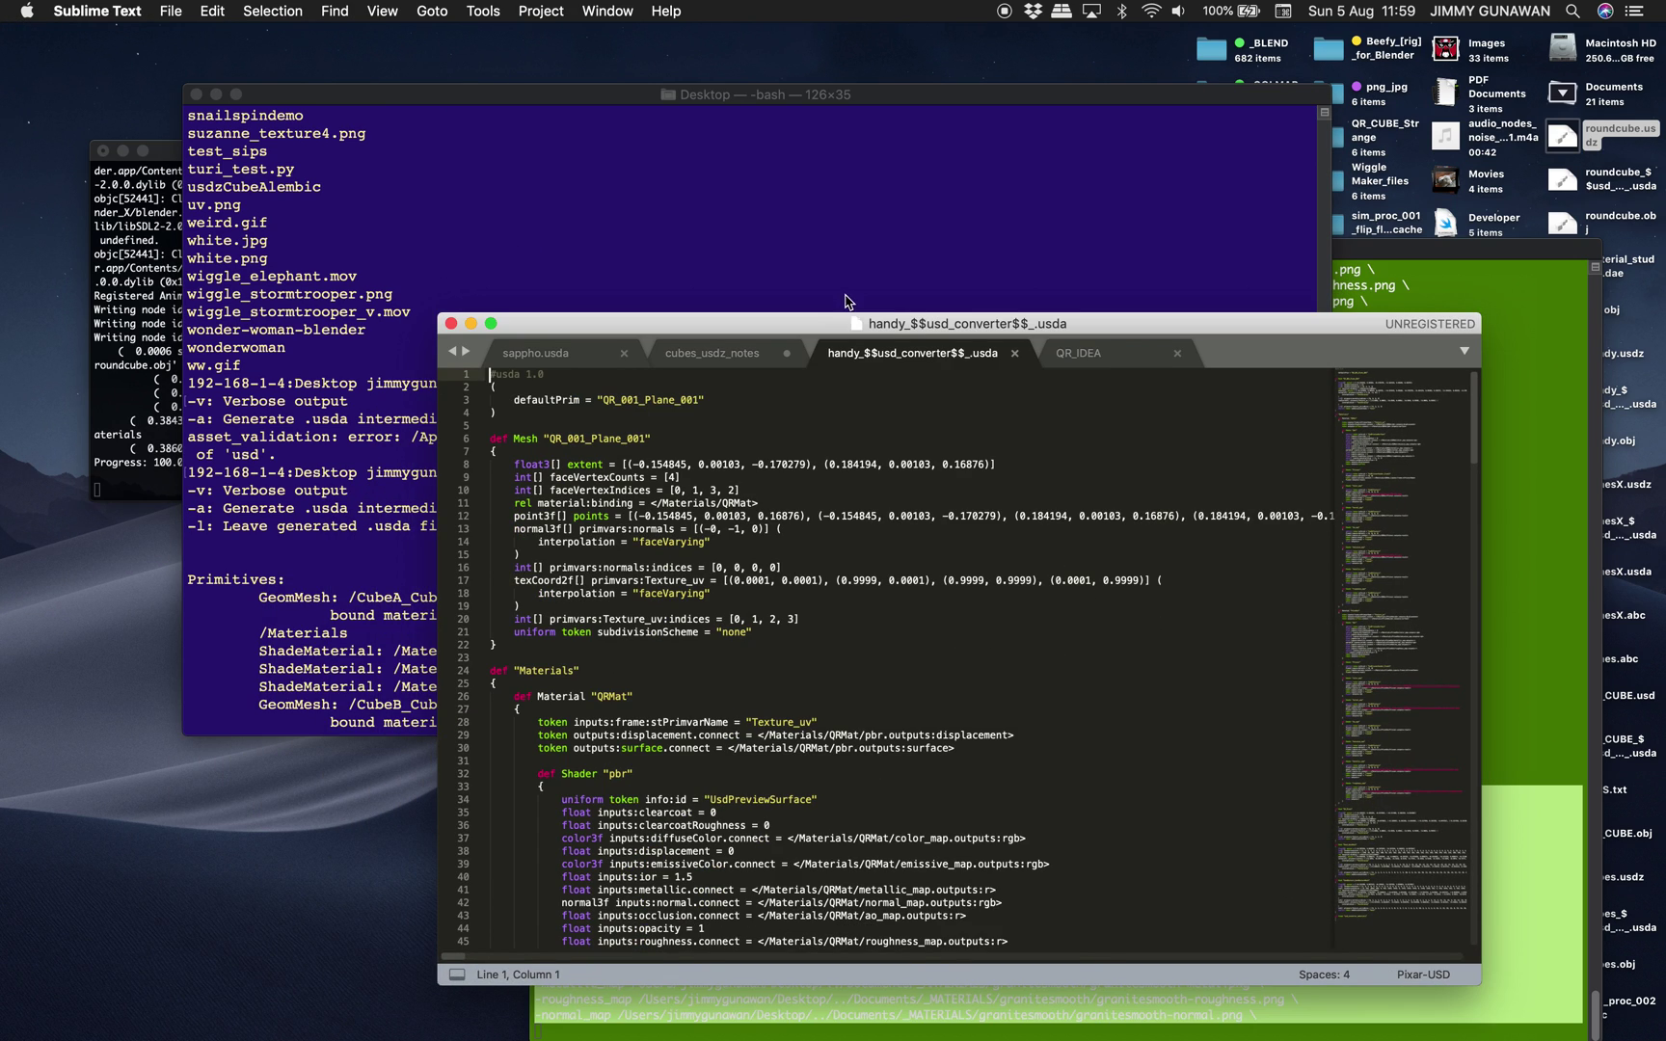
pyautogui.press('super+n')
pyautogui.press('super+v')
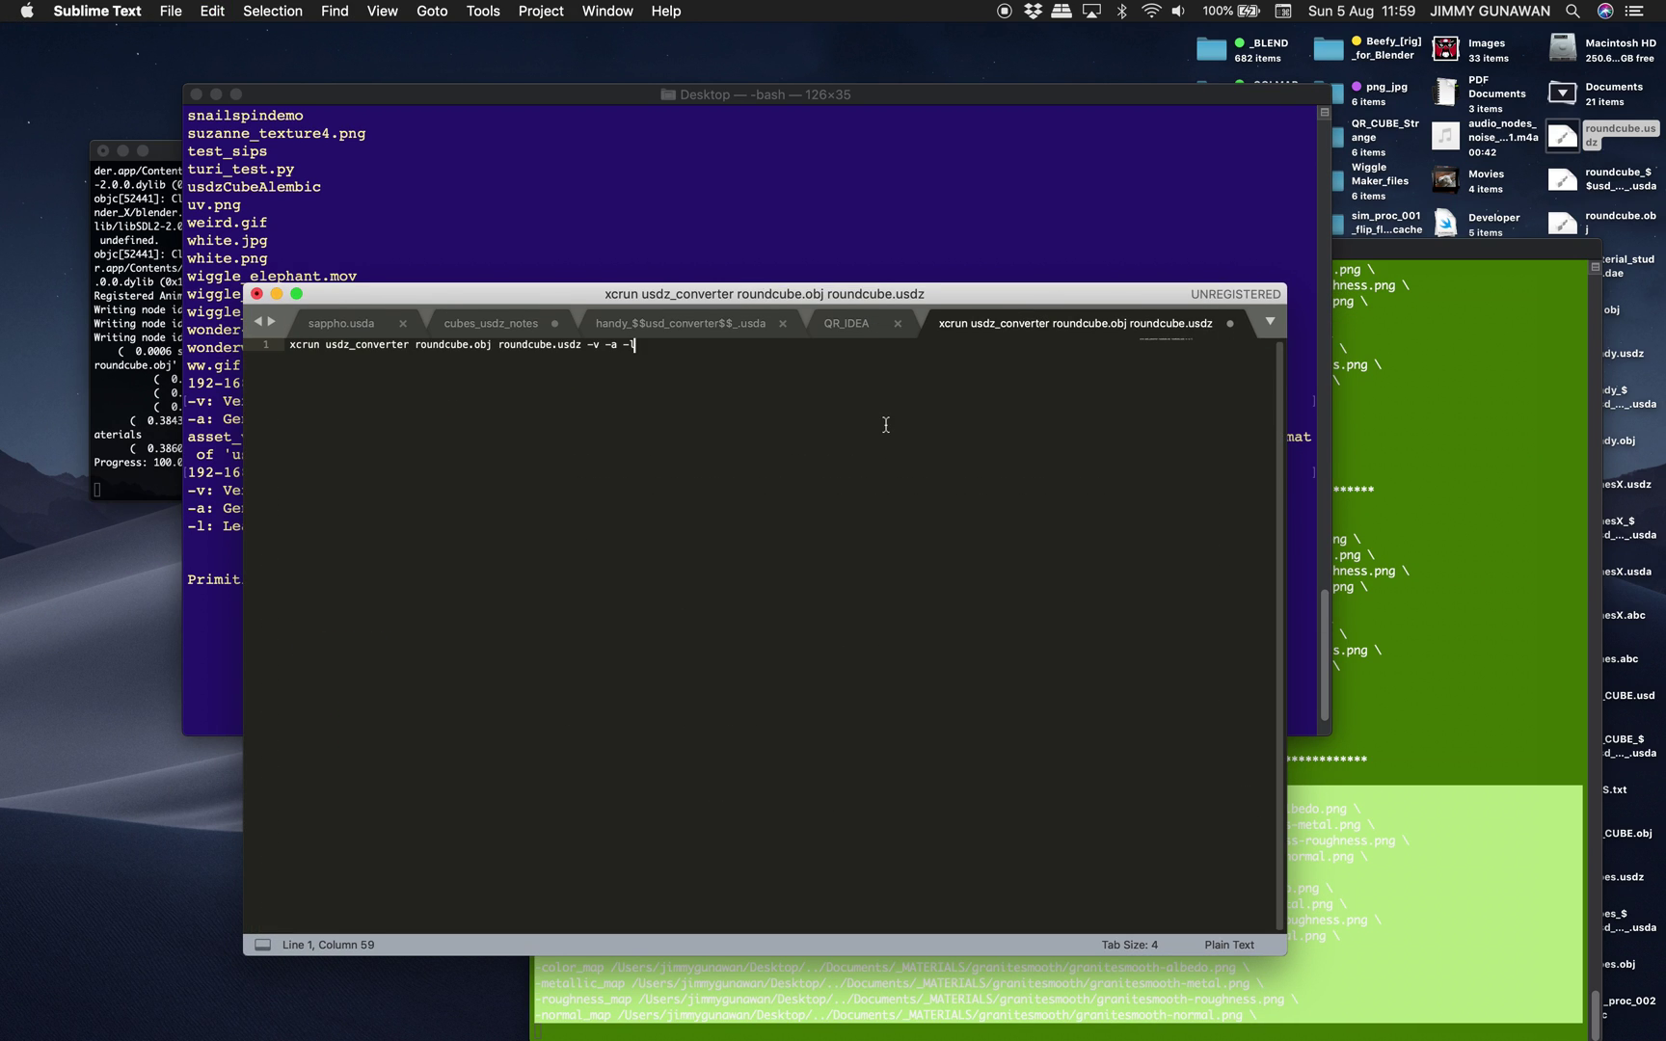
# Continue the command line with " \" and paste the copied listing of the three materials' texture maps below it
pyautogui.press('Return')
pyautogui.click(672, 344)
pyautogui.click(1404, 261)
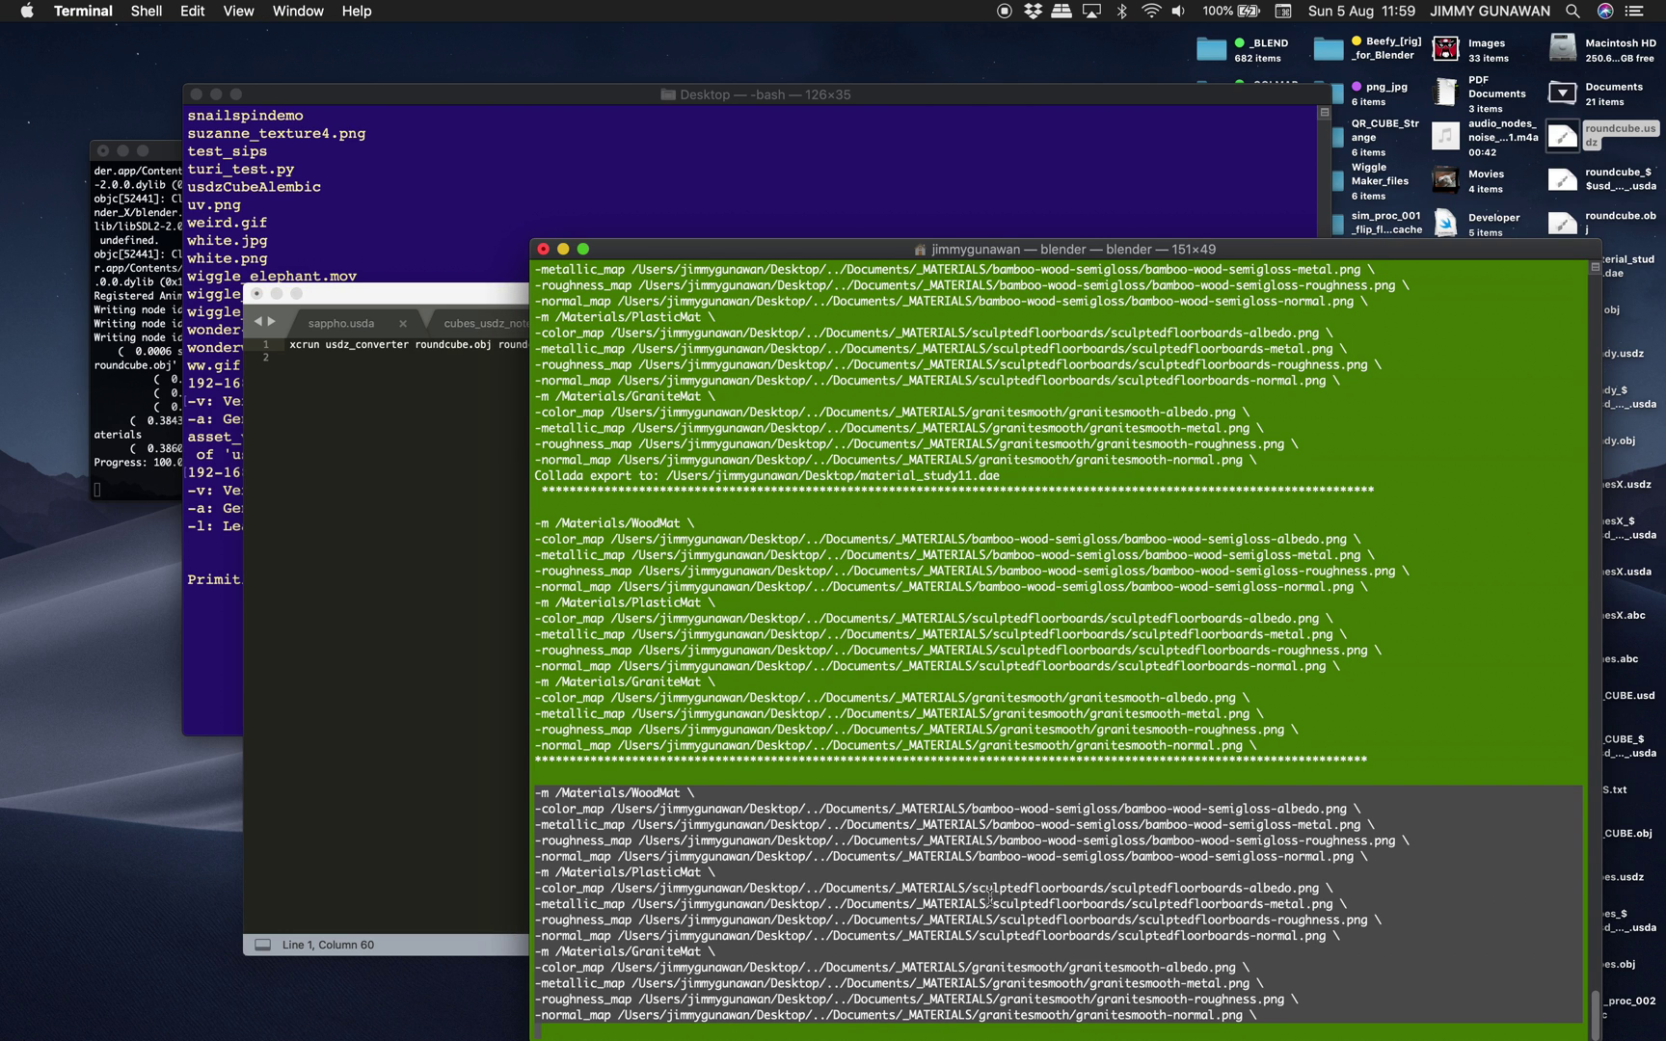
pyautogui.rightClick(845, 848)
pyautogui.click(887, 881)
pyautogui.click(462, 544)
pyautogui.press('Down')
pyautogui.press('super+v')
pyautogui.click(645, 350)
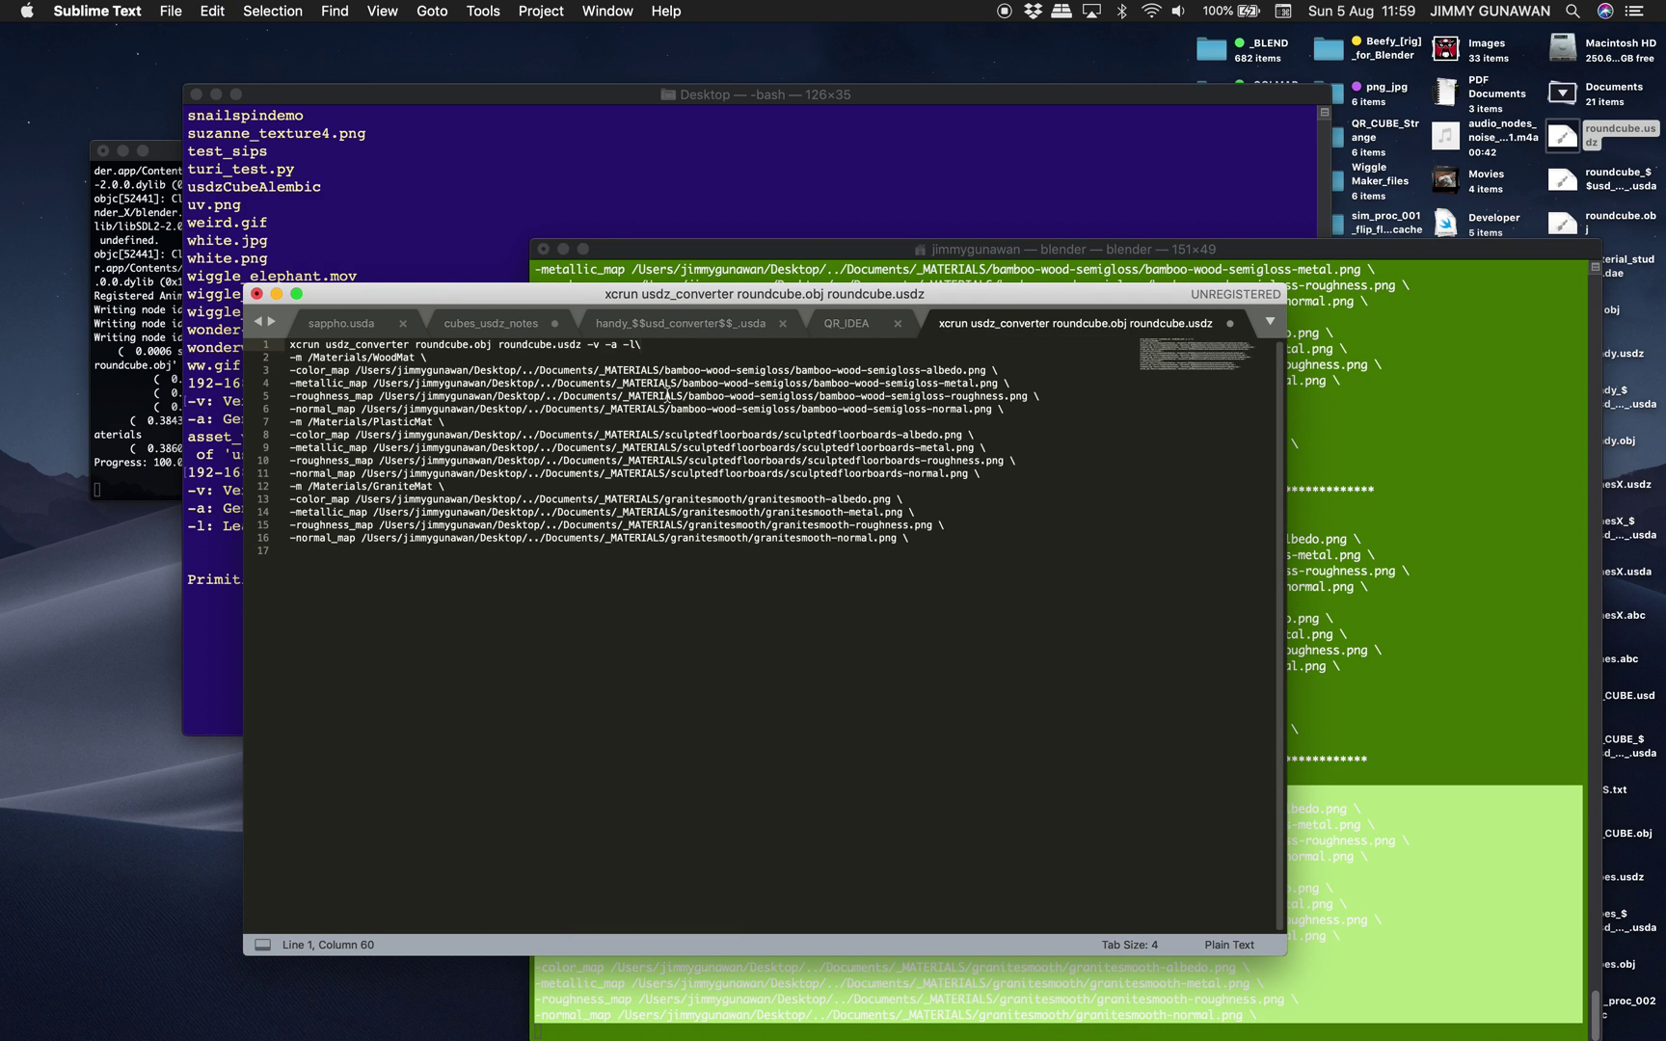
# Move and enlarge the Sublime Text window and increase the text size
pyautogui.moveTo(646, 309); pyautogui.dragTo(471, 134)
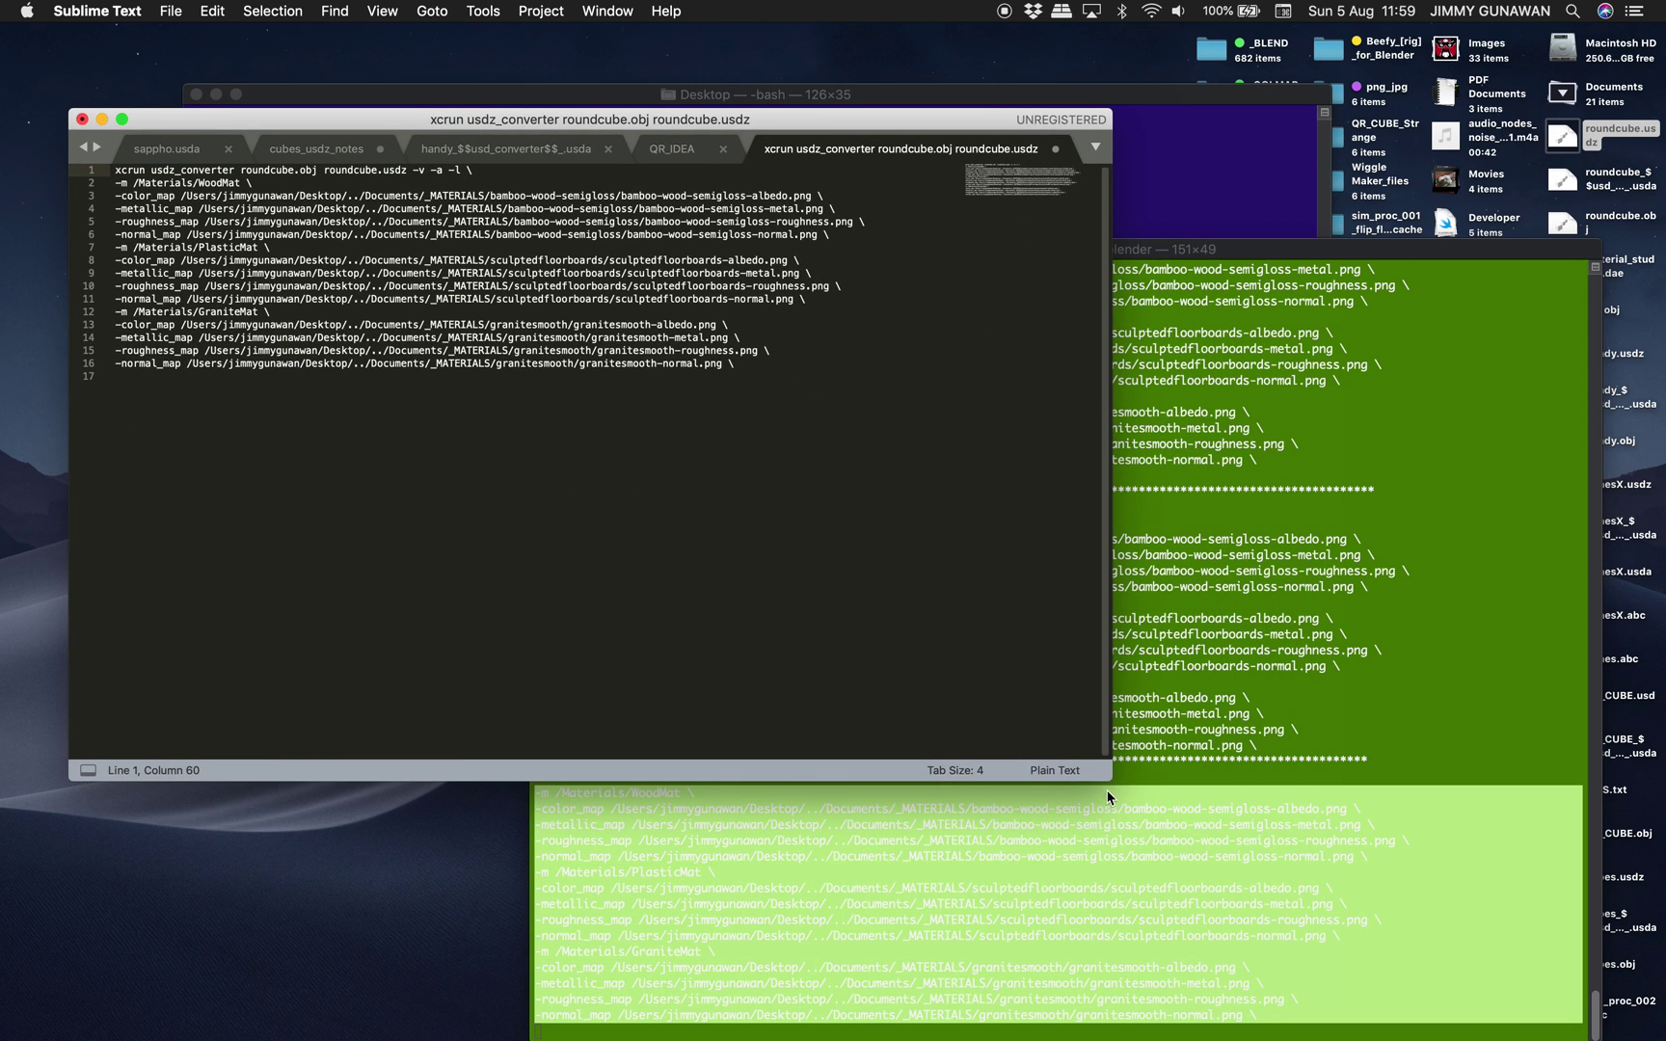
pyautogui.moveTo(1109, 777); pyautogui.dragTo(1328, 935)
pyautogui.click(982, 602)
pyautogui.press('super+equal')
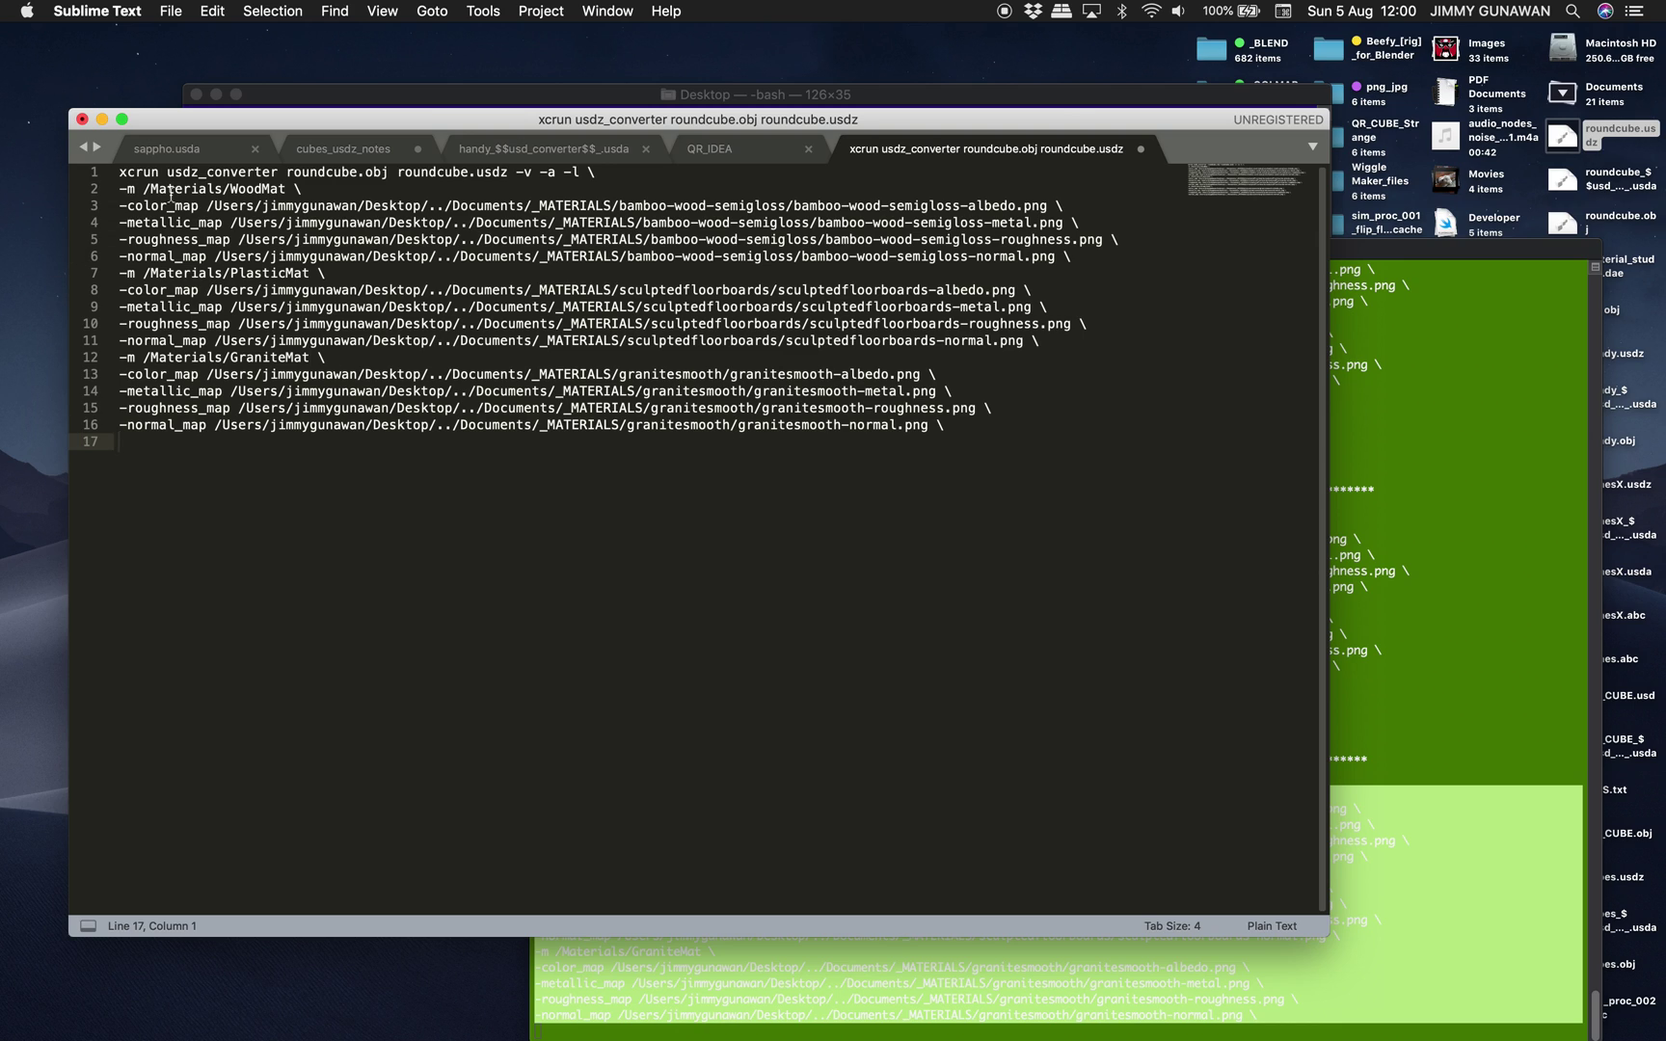
# Review the converter command, its file names and the WoodMat, PlasticMat and GraniteMat entries
pyautogui.moveTo(169, 174); pyautogui.dragTo(385, 170)
pyautogui.tripleClick(374, 170)
pyautogui.click(484, 174)
pyautogui.moveTo(357, 196); pyautogui.dragTo(172, 232)
pyautogui.click(957, 433)
pyautogui.click(169, 203)
pyautogui.doubleClick(169, 190)
pyautogui.doubleClick(255, 190)
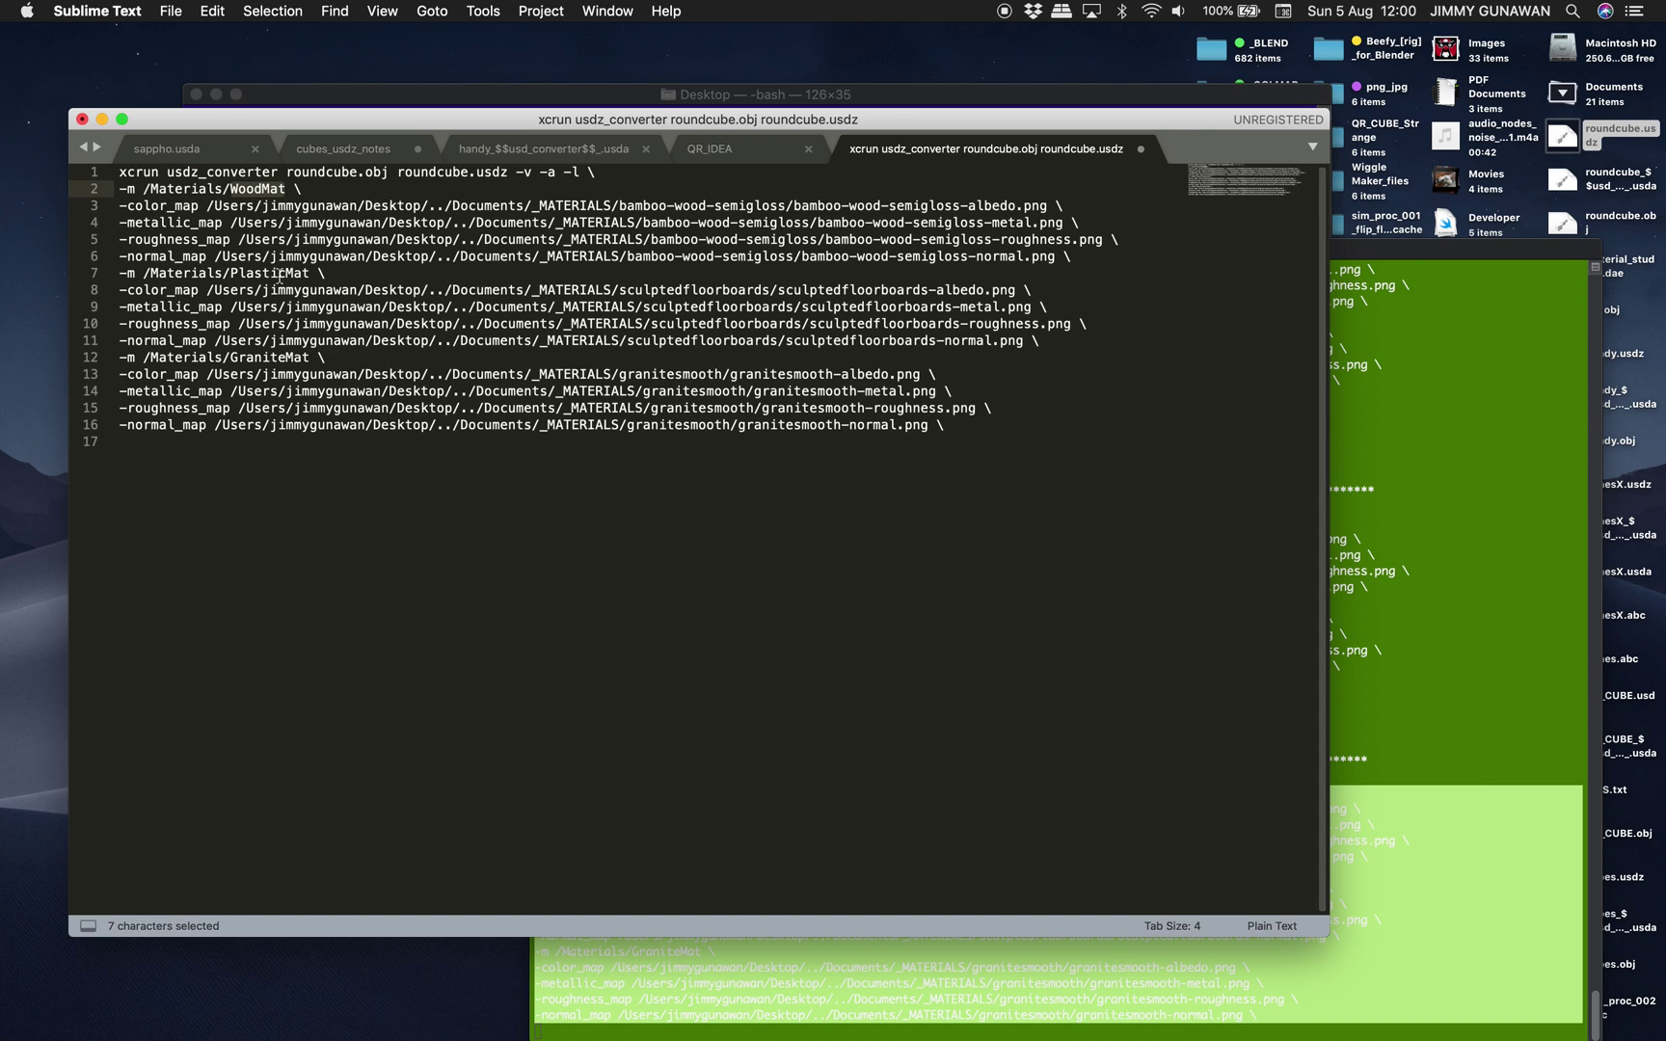
pyautogui.doubleClick(278, 275)
pyautogui.doubleClick(294, 359)
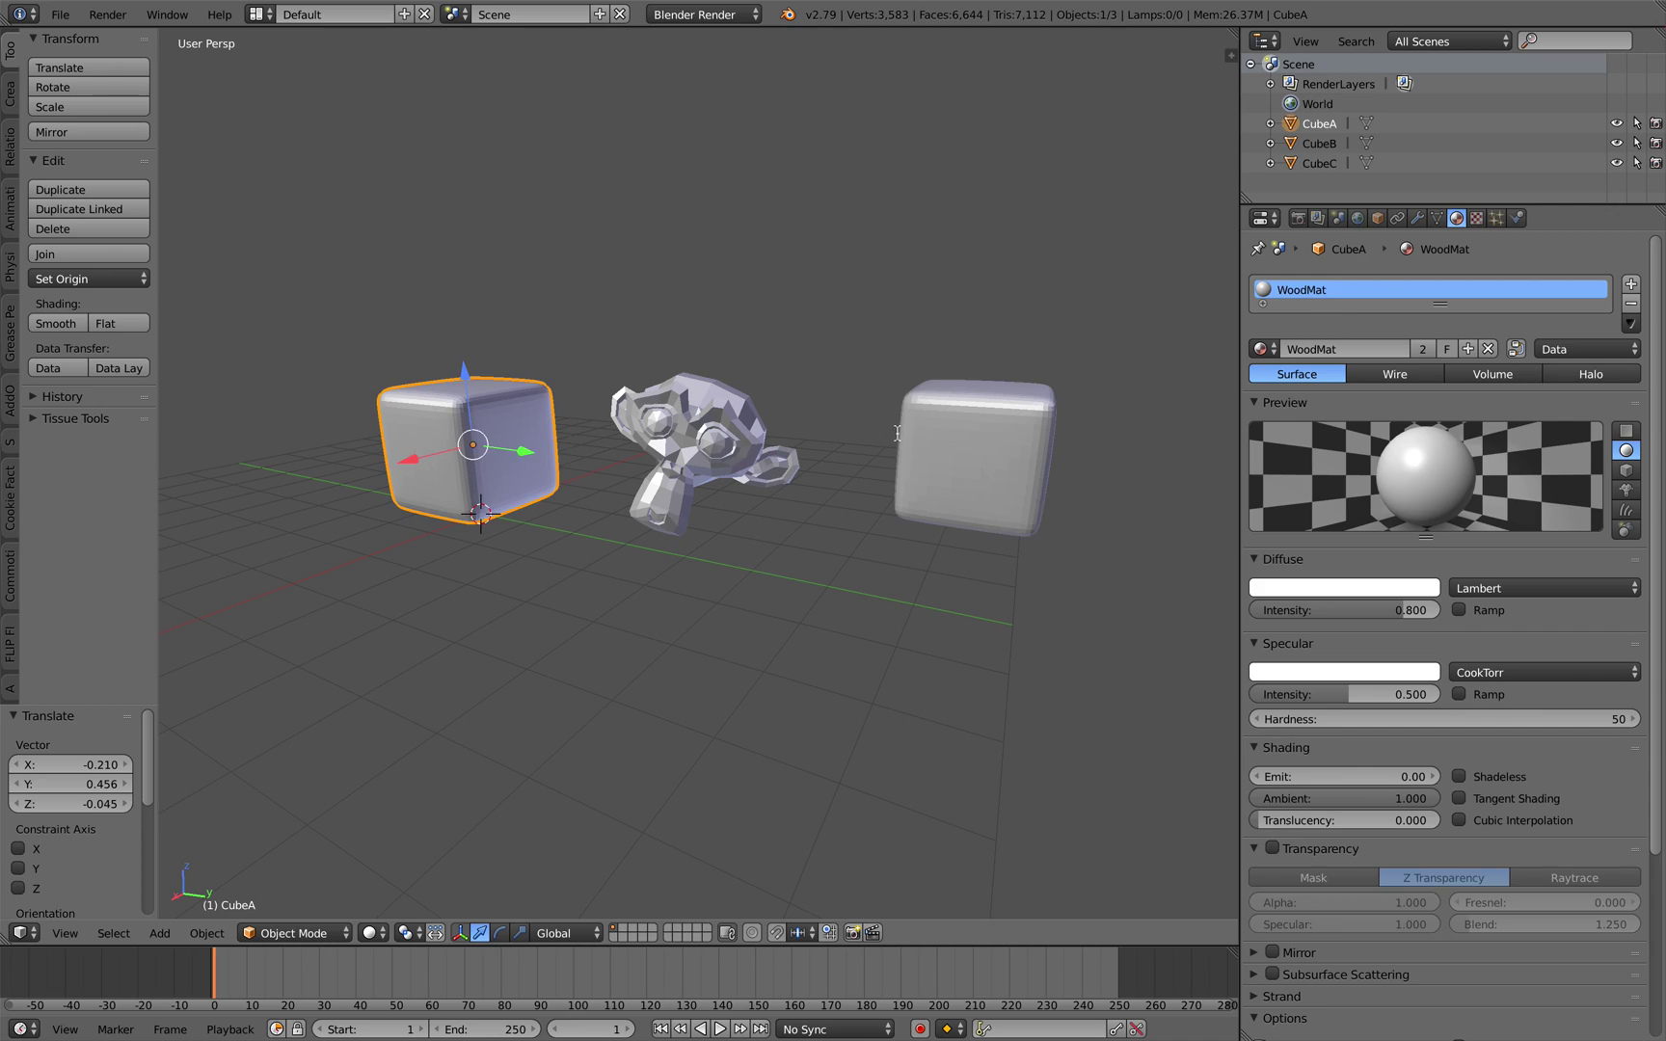
# Compare the object materials in the Blender 2.79 scene with the material entries in the command text
pyautogui.rightClick(1003, 434)
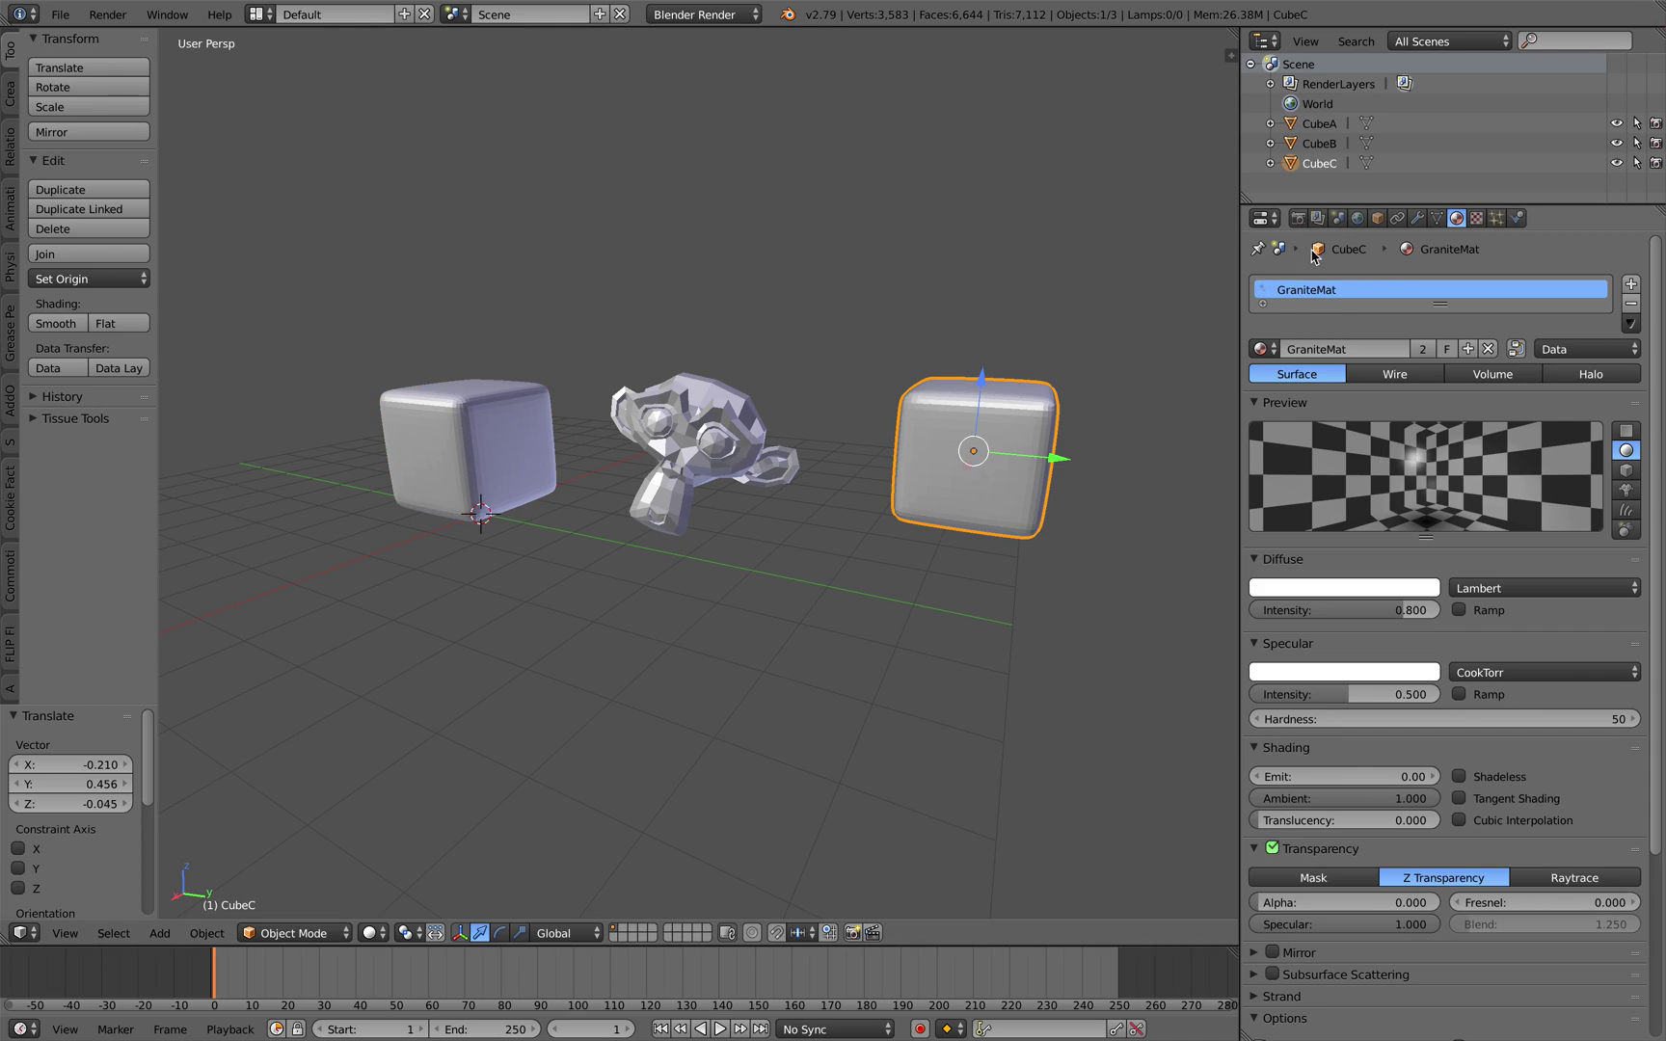
pyautogui.rightClick(769, 479)
pyautogui.rightClick(539, 413)
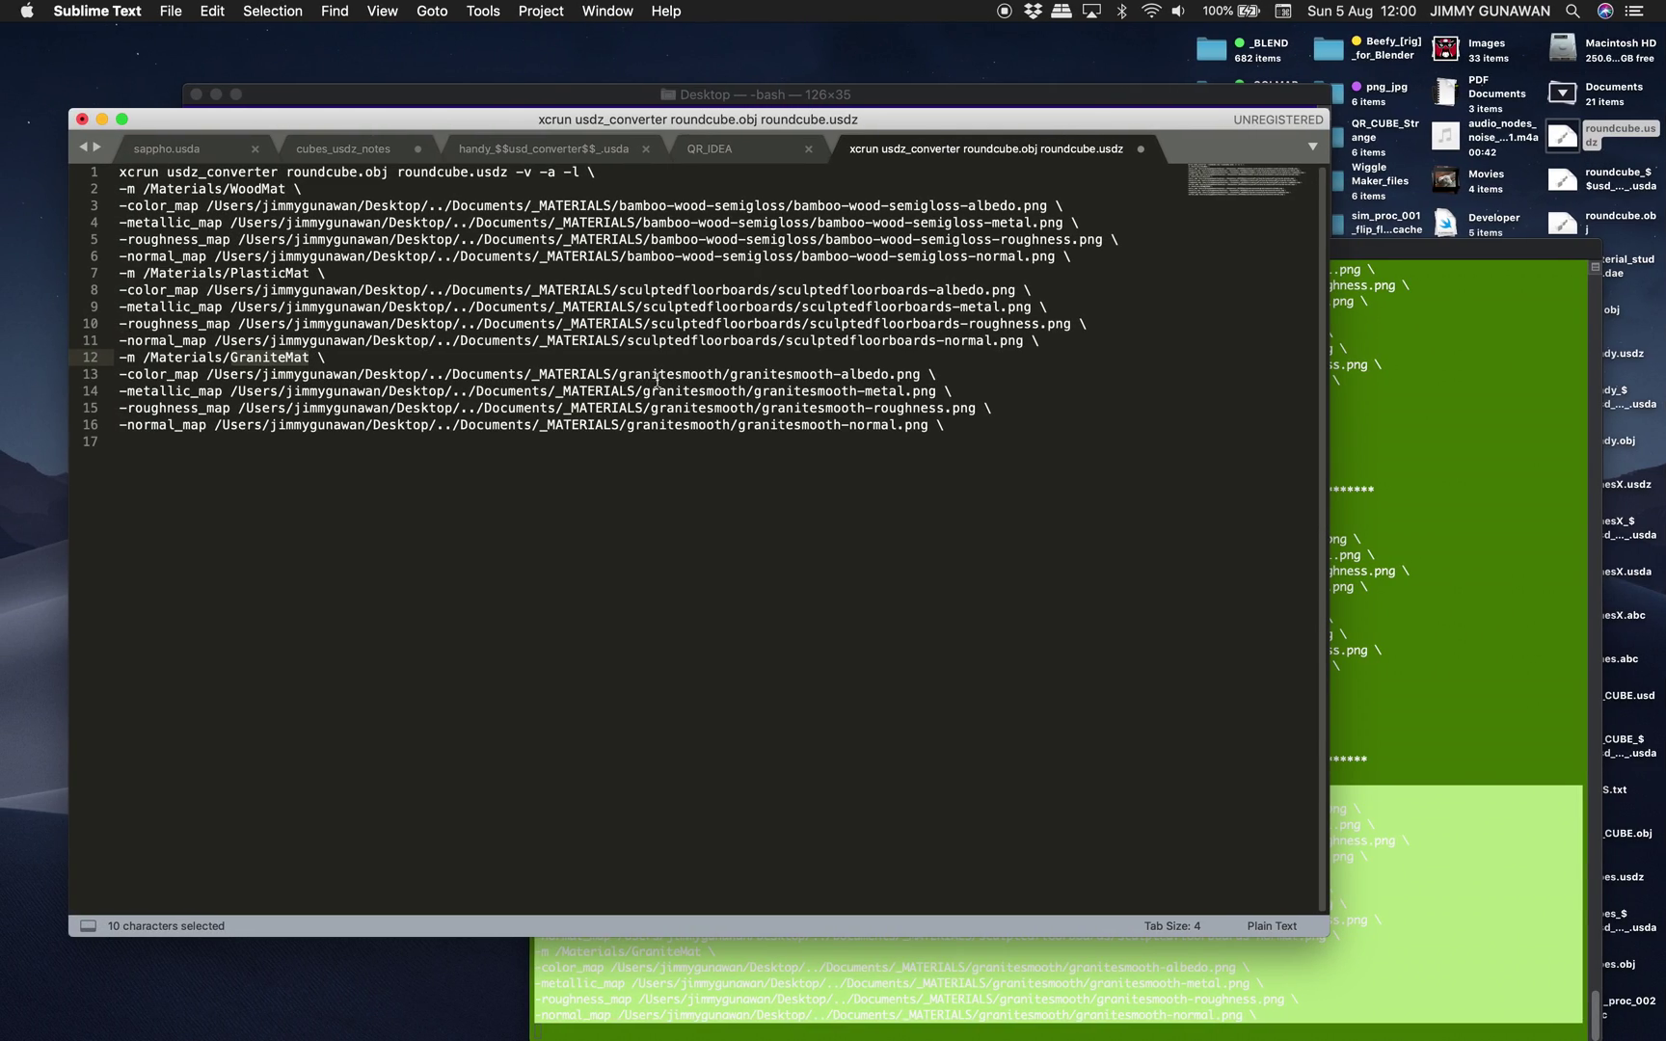
pyautogui.moveTo(1039, 343); pyautogui.dragTo(452, 309)
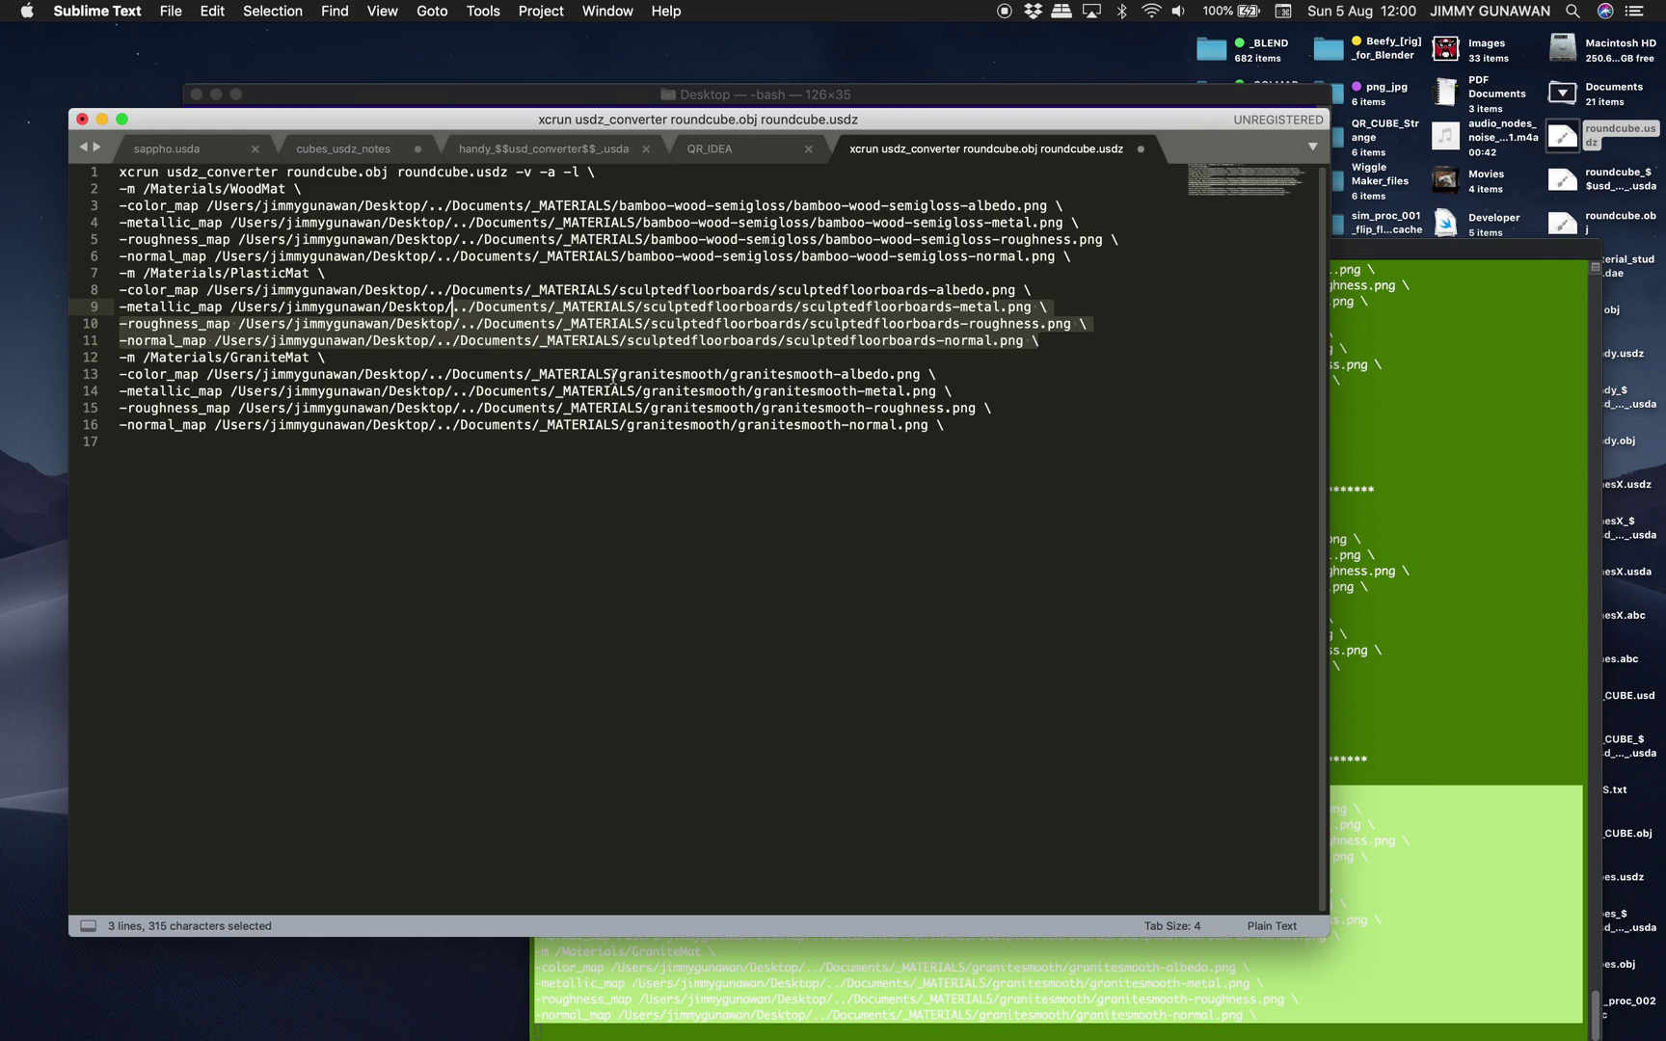
# Remove the trailing backslash after granitesmooth-normal.png on the last line and copy the whole multi-line command
pyautogui.moveTo(651, 99); pyautogui.dragTo(673, 128)
pyautogui.moveTo(414, 122); pyautogui.dragTo(488, 83)
pyautogui.moveTo(242, 125); pyautogui.dragTo(270, 148)
pyautogui.click(425, 420)
pyautogui.click(693, 493)
pyautogui.click(1066, 449)
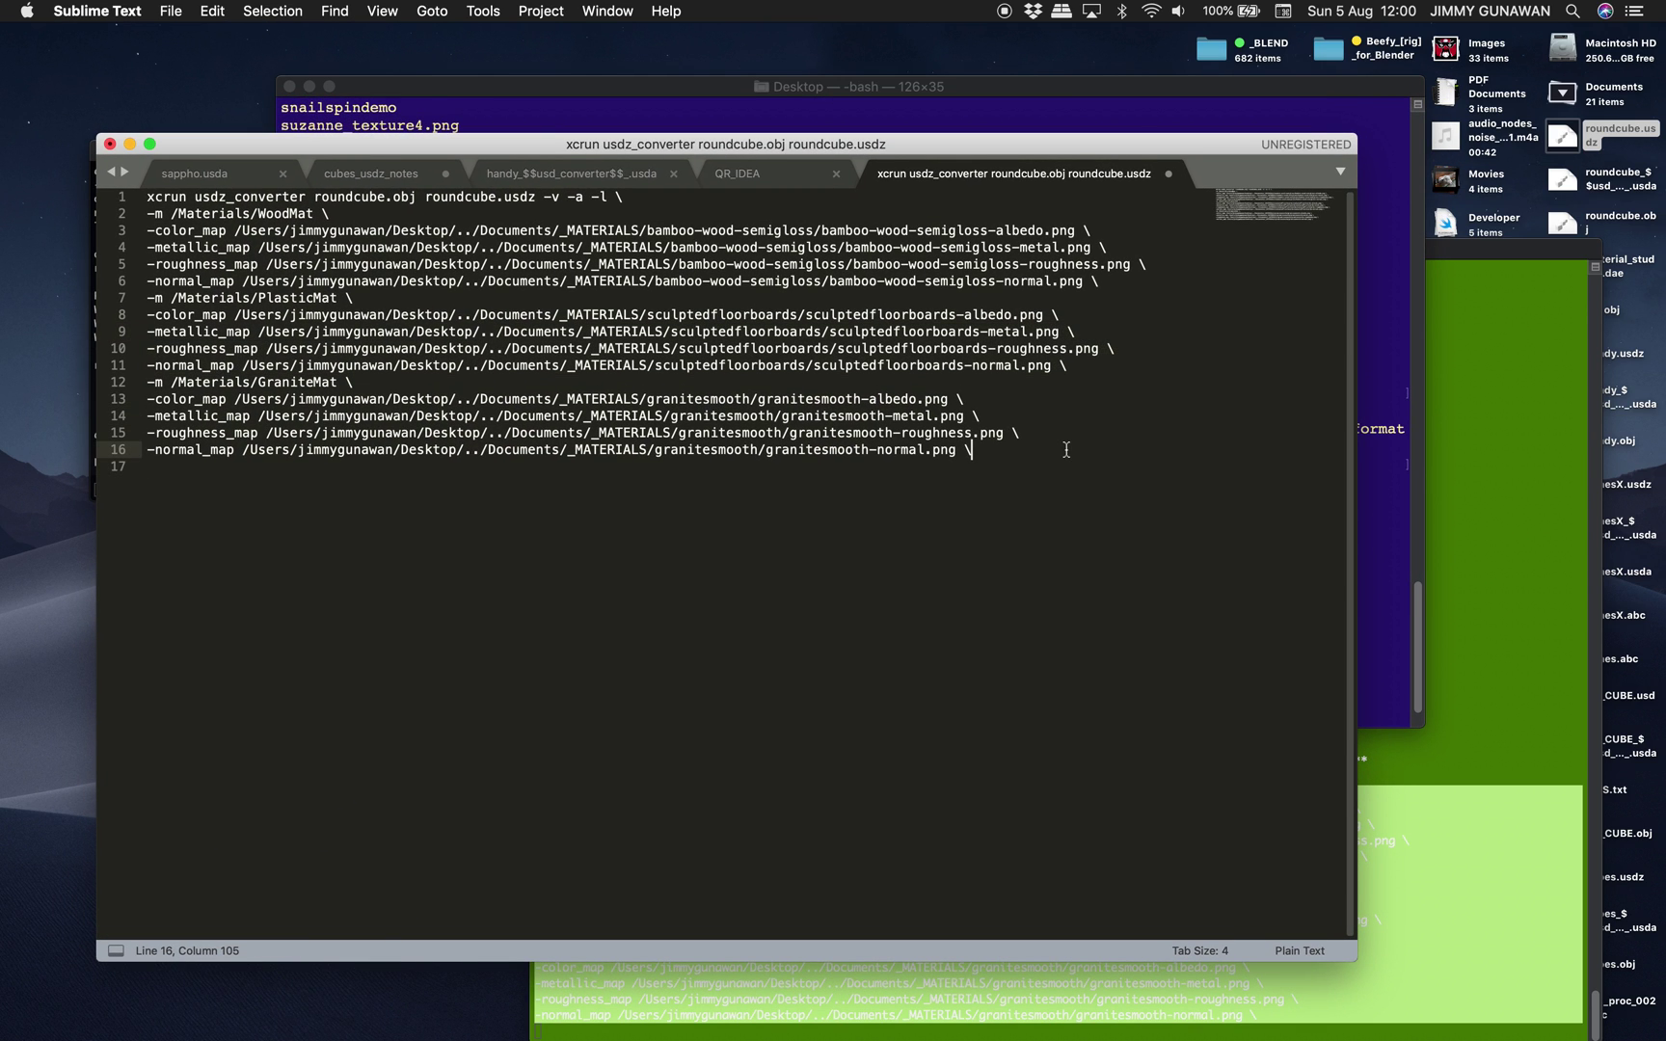
pyautogui.press('super+a')
pyautogui.press('super+c')
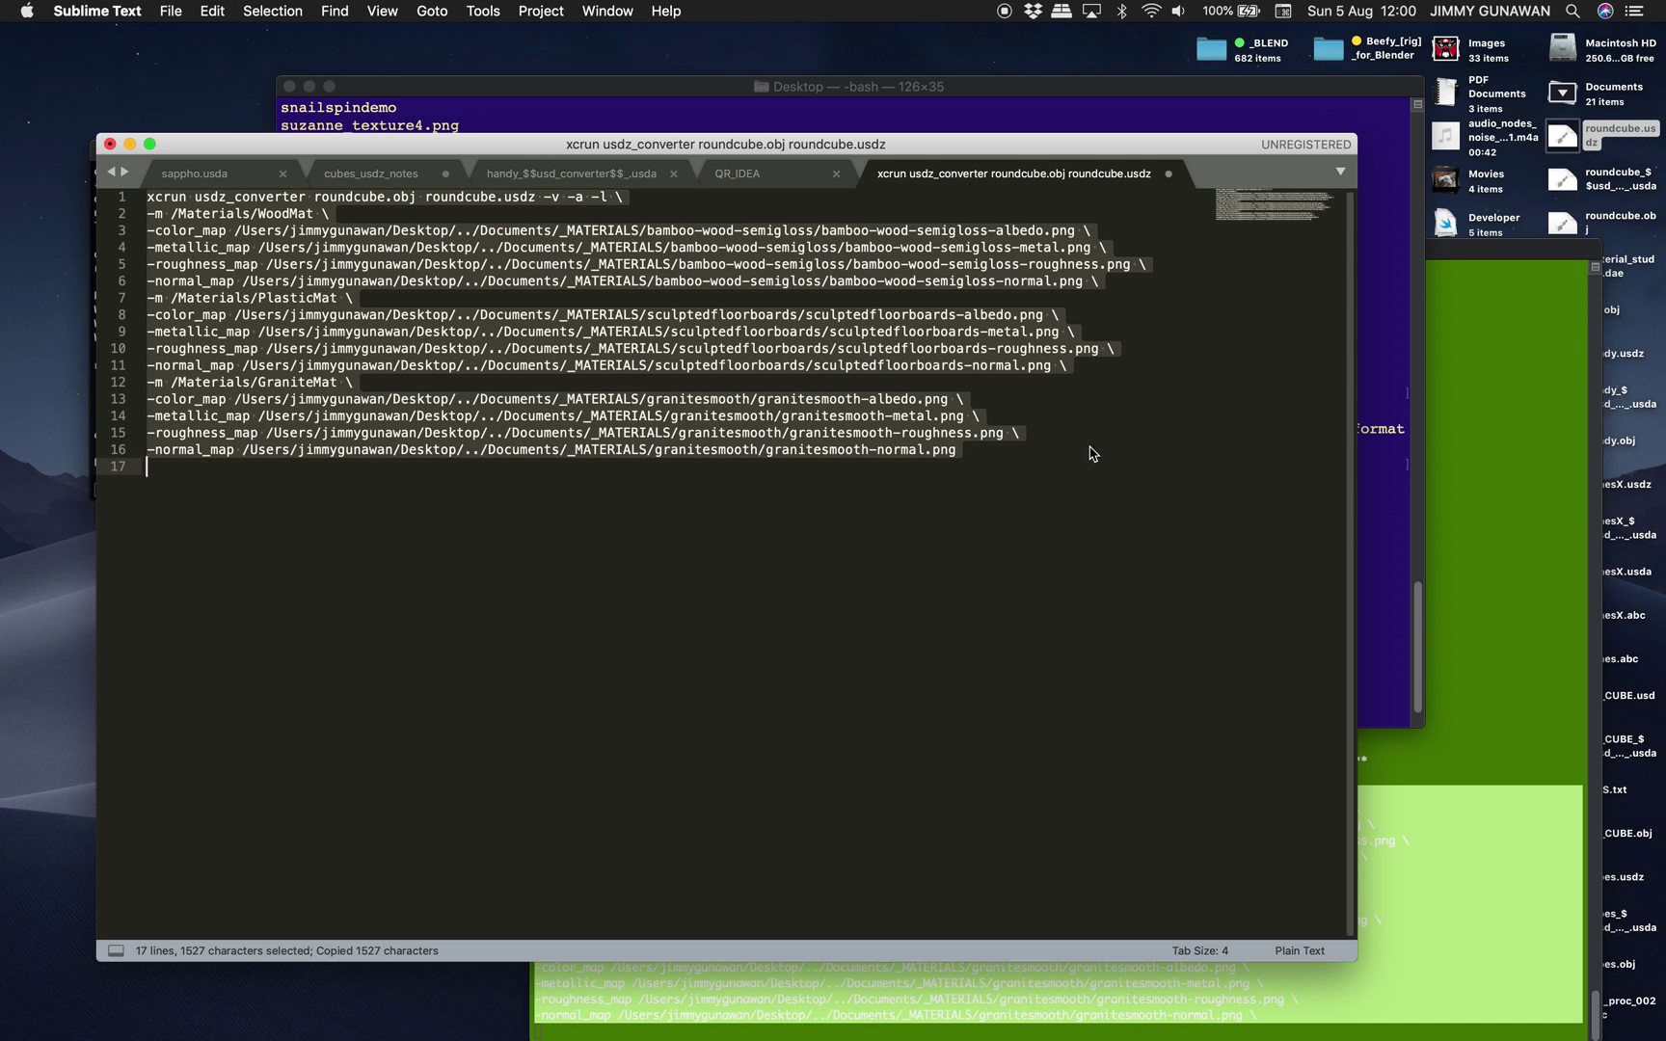
# Run the copied usdz_converter command in the Desktop terminal and review its output
pyautogui.click(1360, 347)
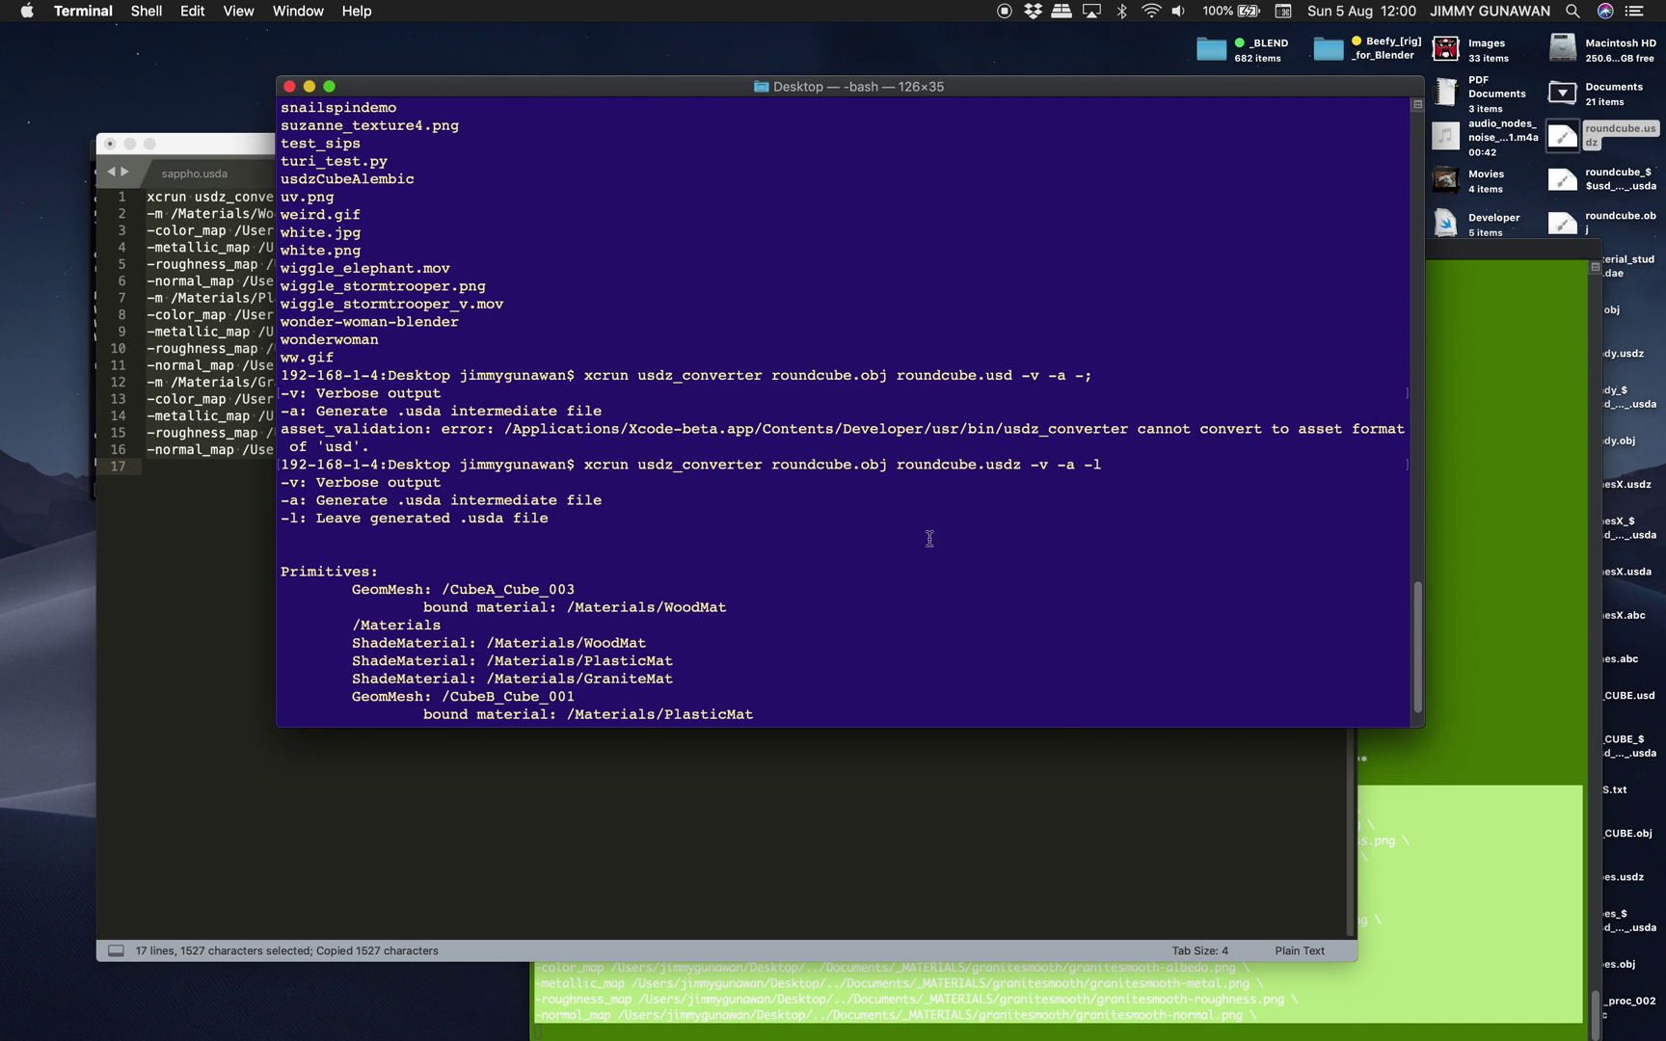
pyautogui.scroll(-2, 931, 540)
pyautogui.press('super+v')
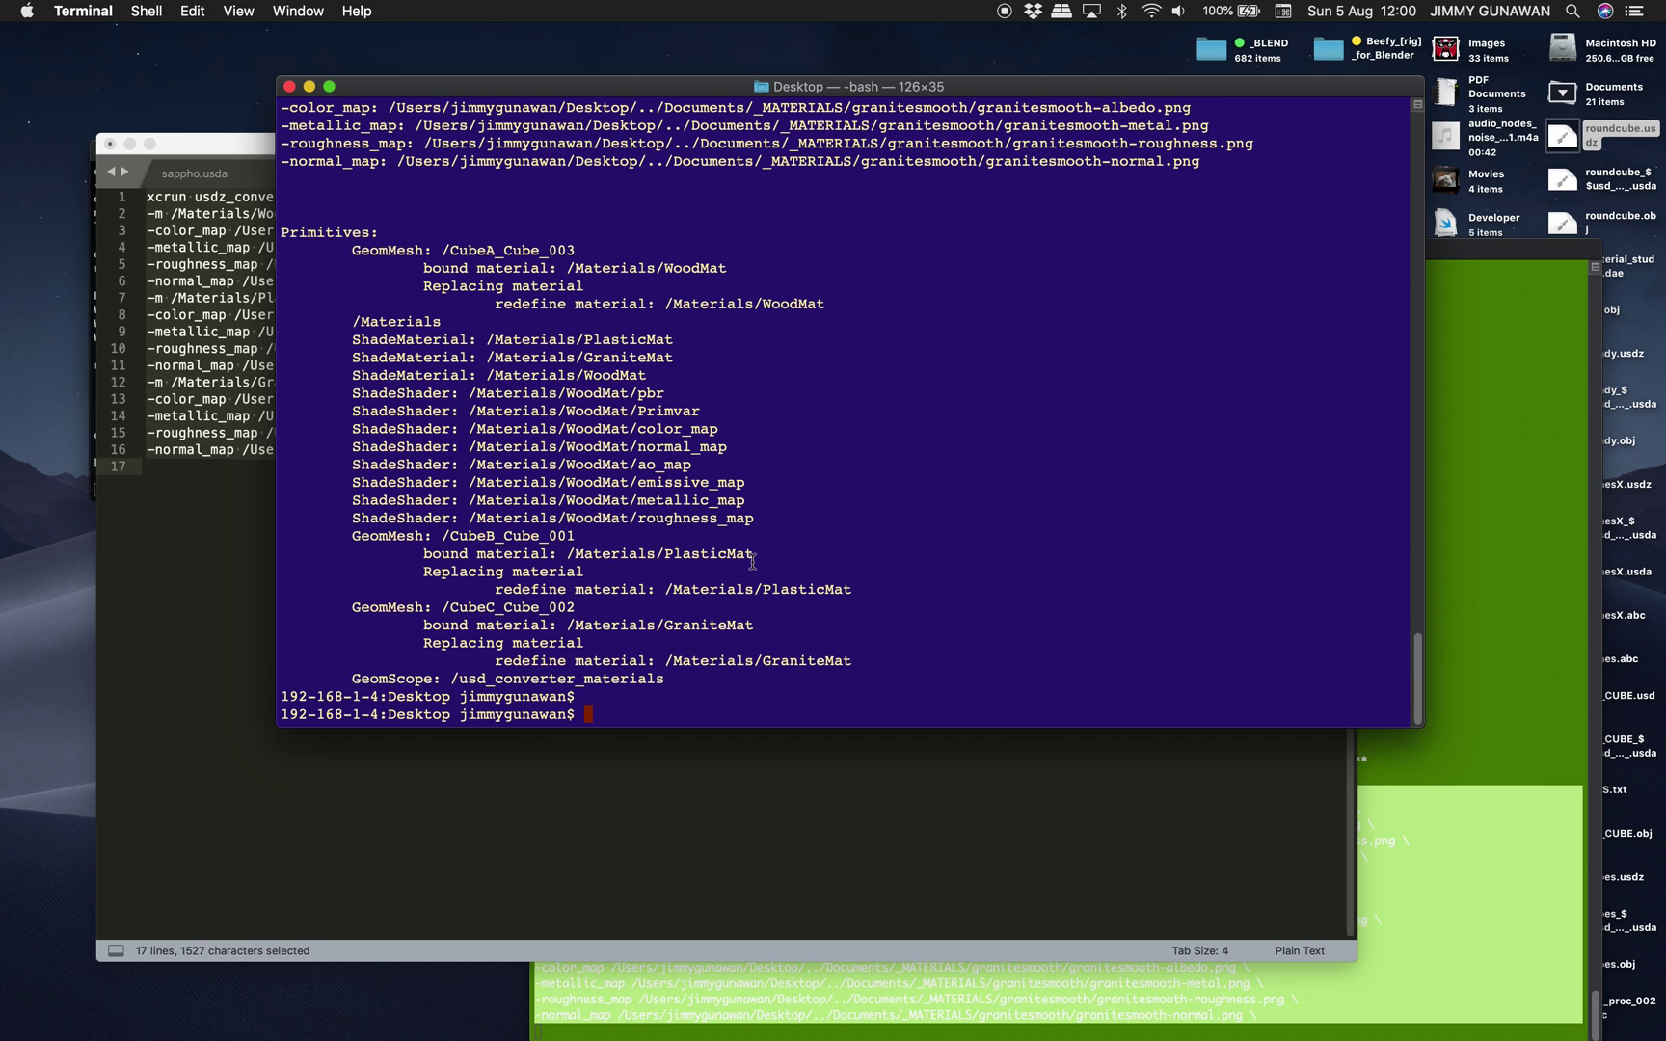
pyautogui.scroll(3, 752, 562)
pyautogui.scroll(-3, 759, 583)
pyautogui.scroll(4, 694, 554)
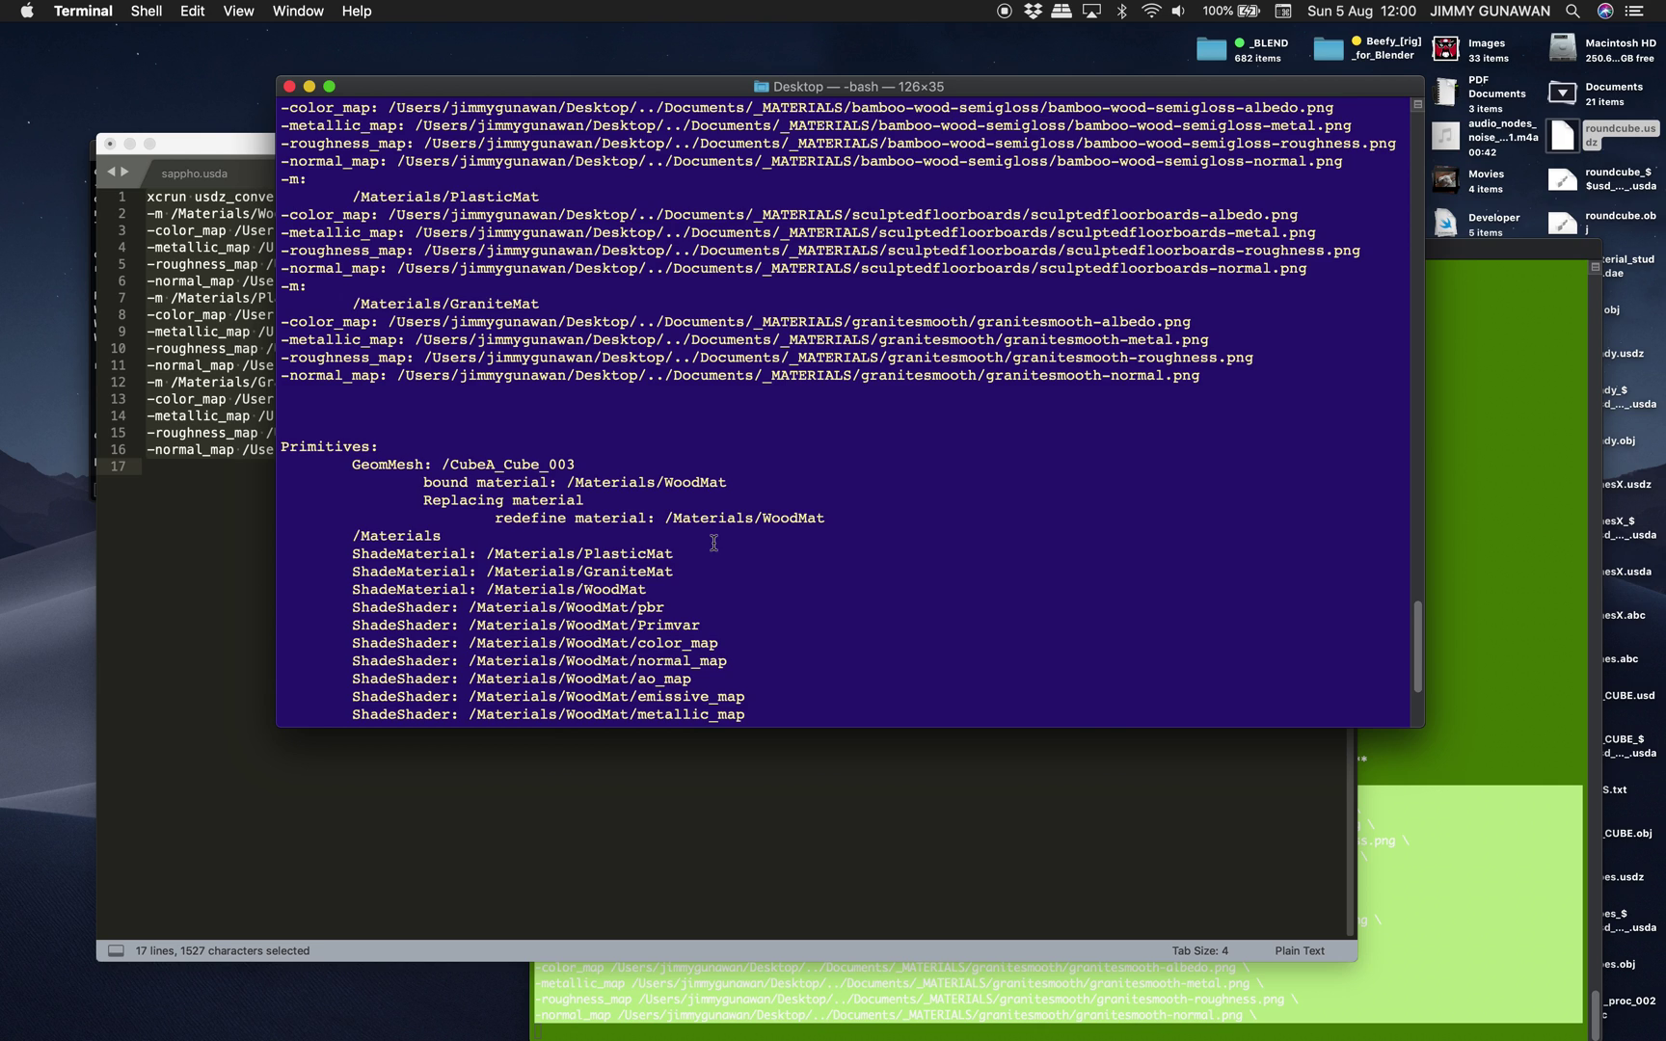
pyautogui.scroll(-4, 723, 545)
# Preview roundcube.usdz from the desktop and orbit around the textured model
pyautogui.click(1563, 143)
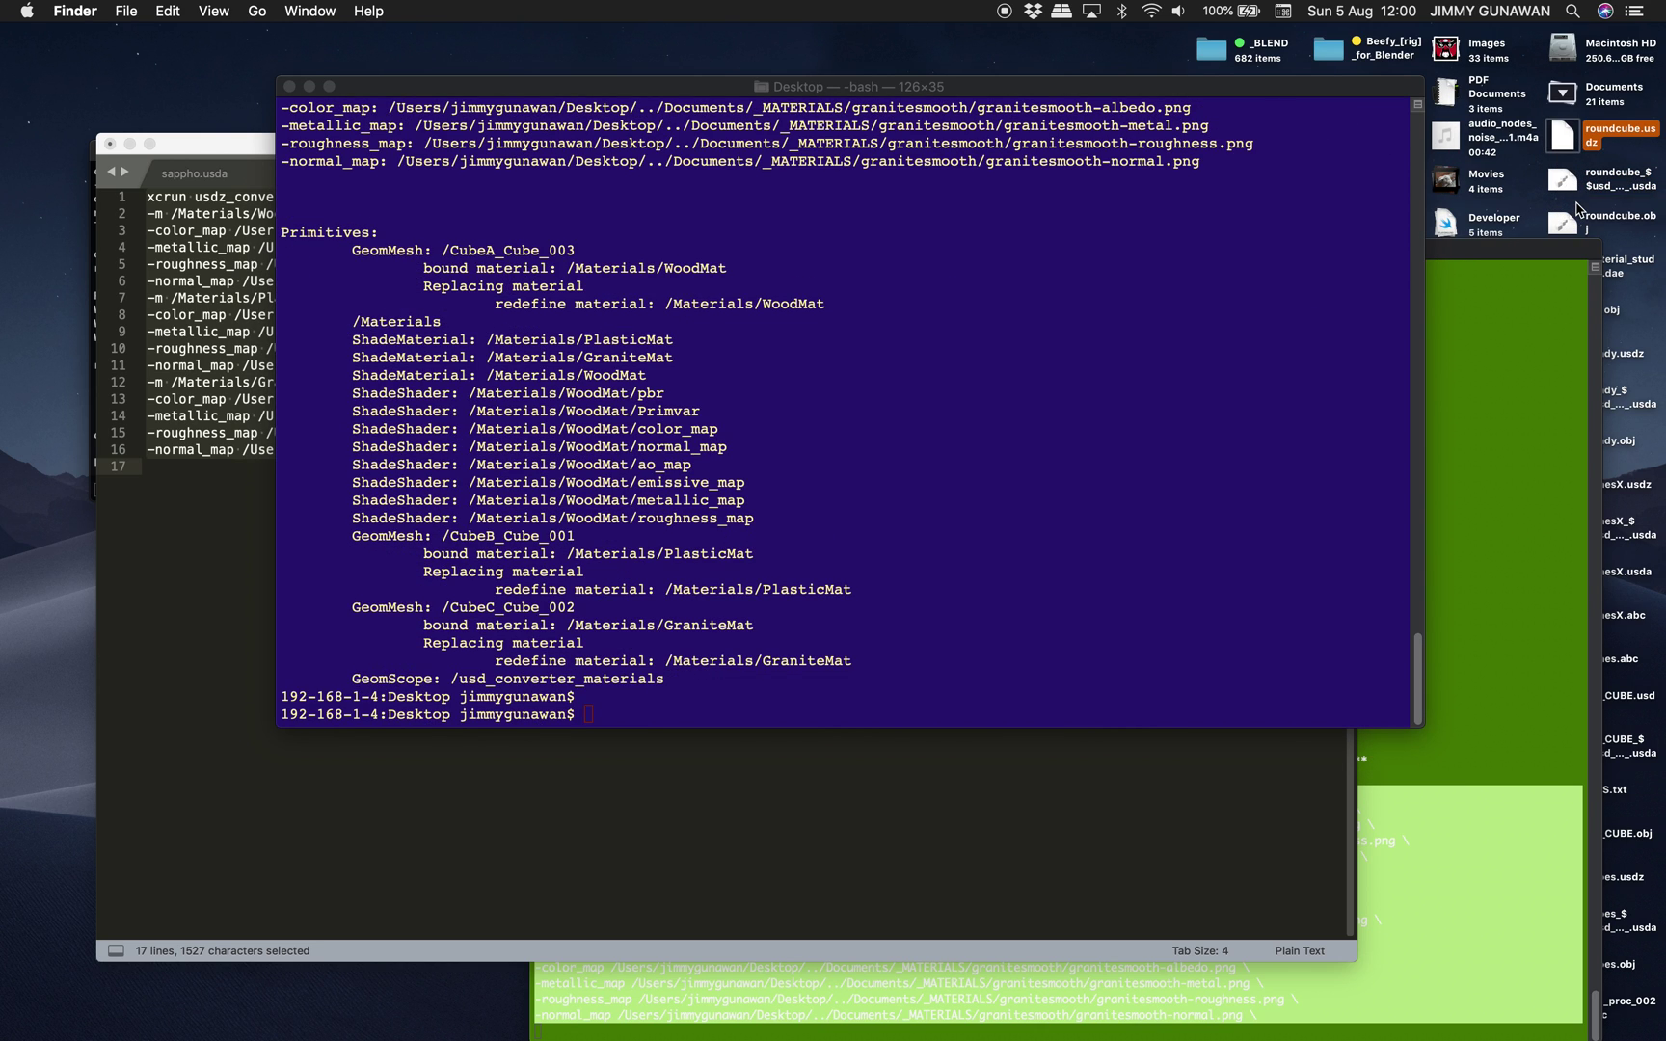
pyautogui.press('space')
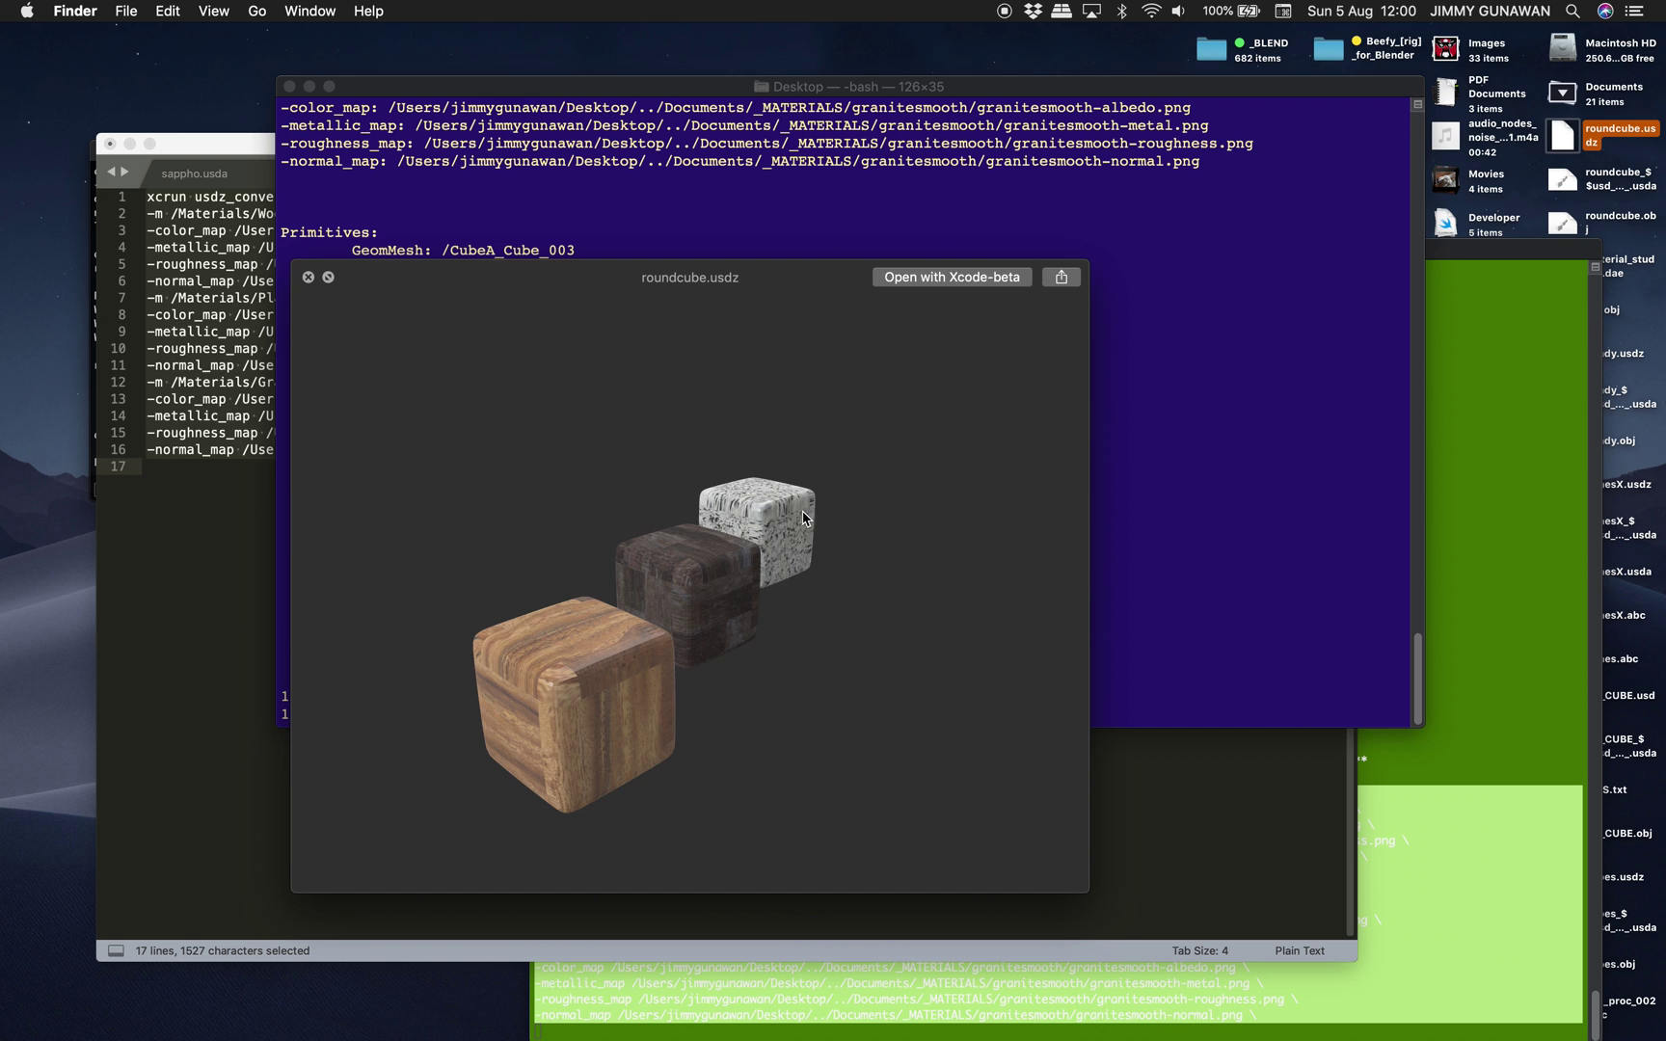
pyautogui.moveTo(818, 533); pyautogui.dragTo(770, 509)
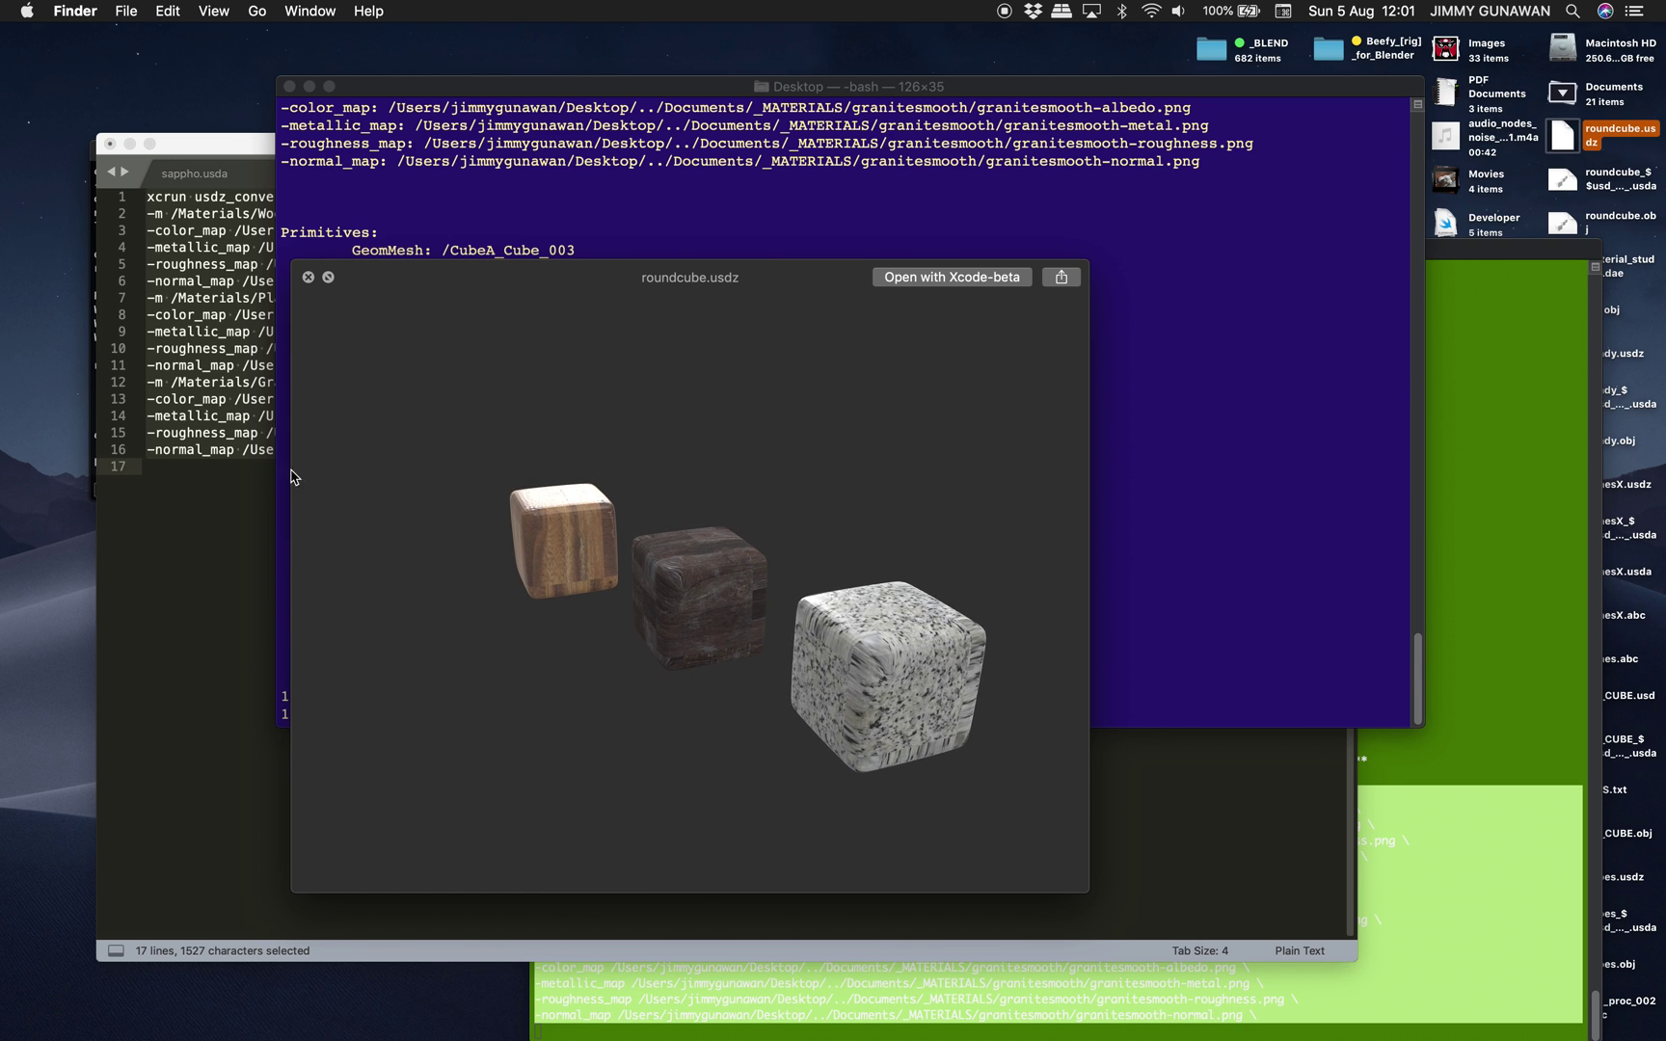
# Arrange the Sublime Text and Terminal windows and examine the WoodMat shader map entries in the conversion output
pyautogui.click(253, 445)
pyautogui.click(386, 480)
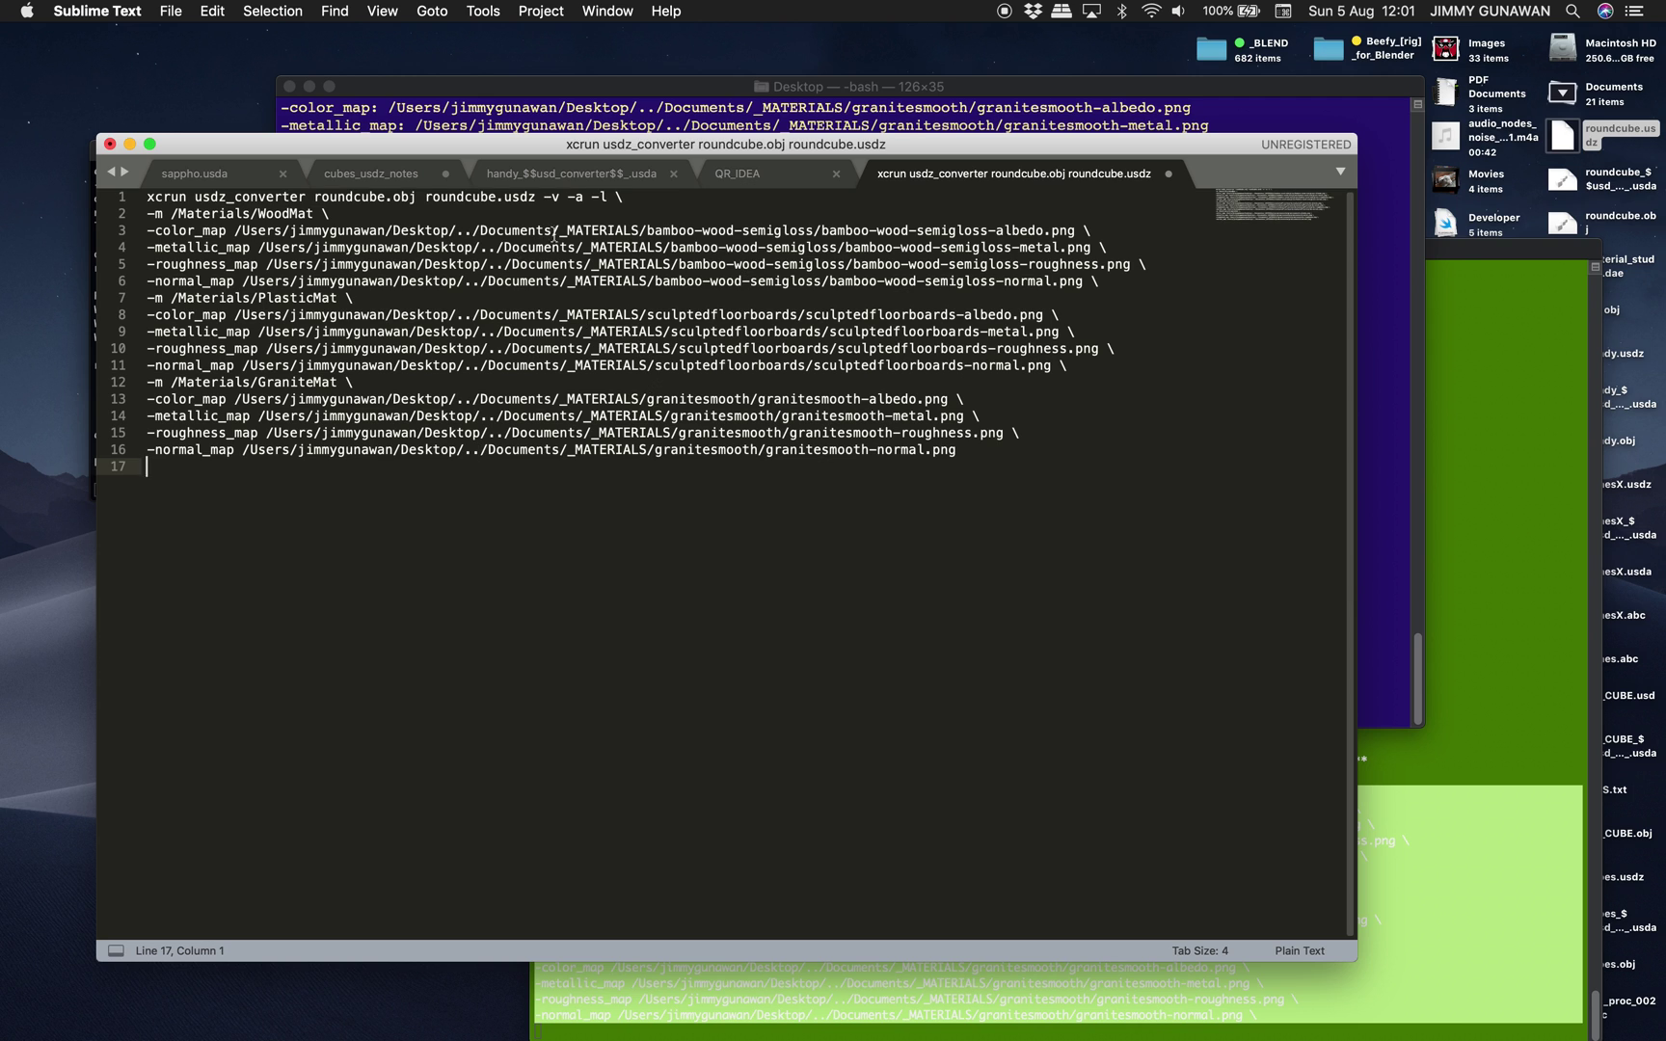
pyautogui.moveTo(640, 145); pyautogui.dragTo(595, 164)
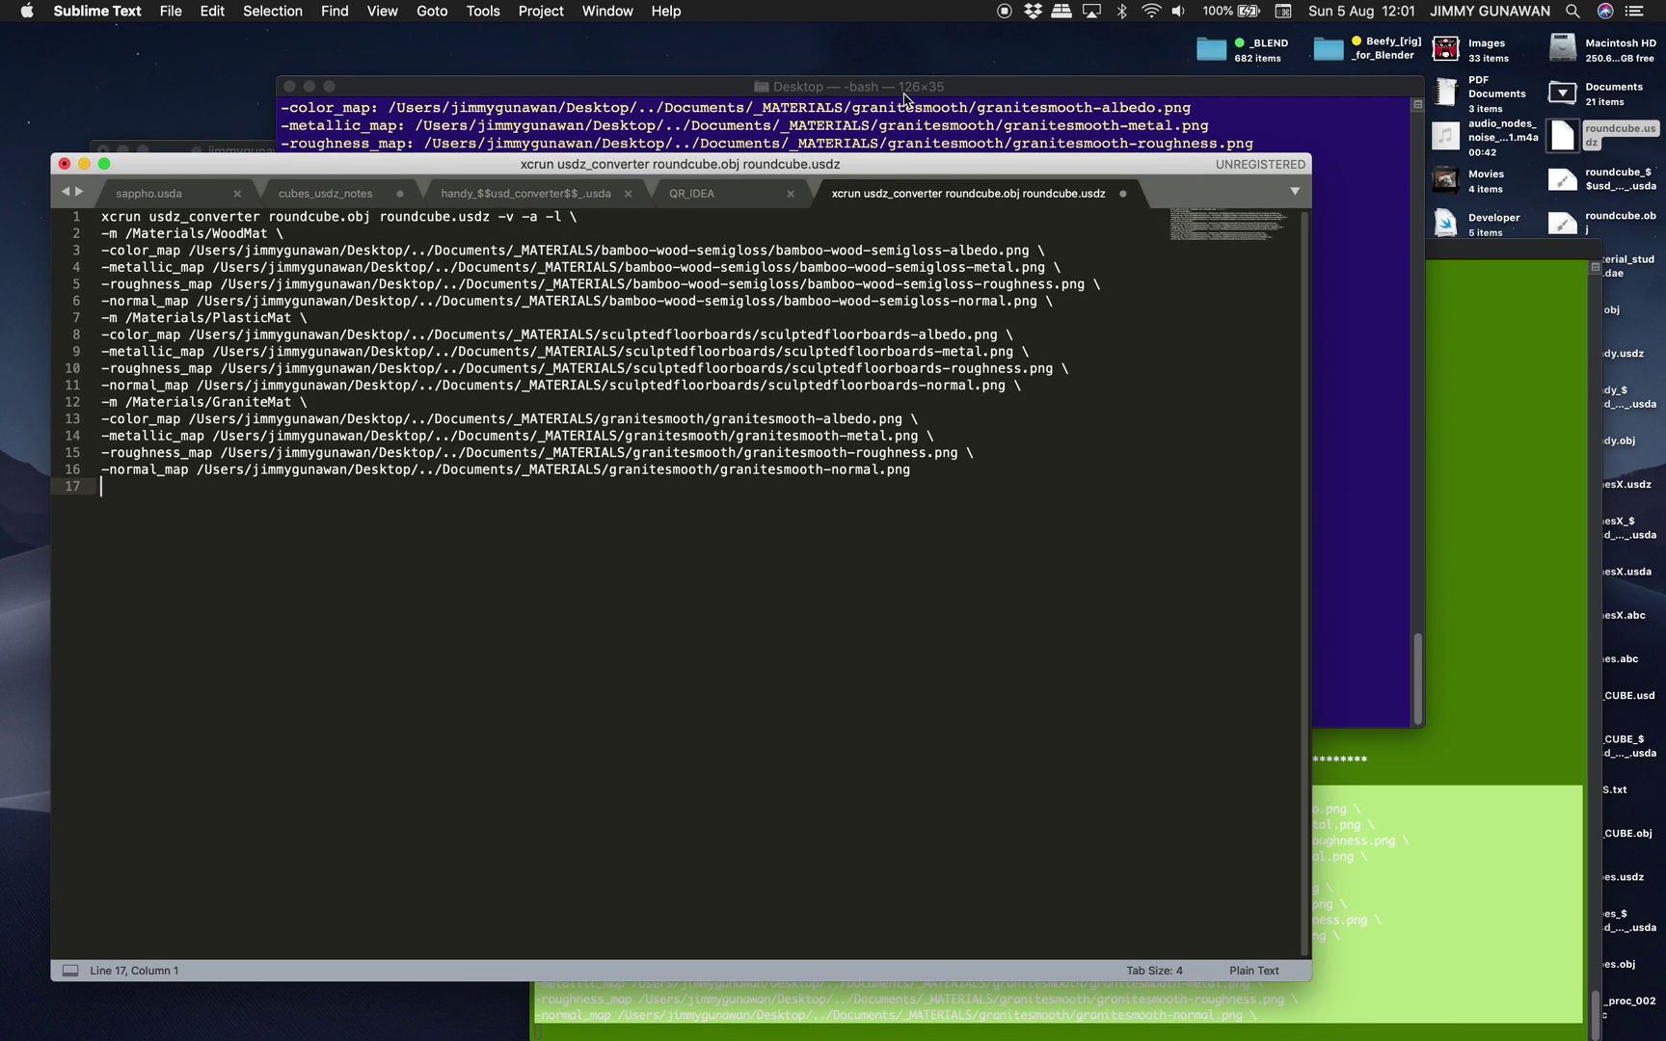
pyautogui.moveTo(904, 93); pyautogui.dragTo(966, 85)
pyautogui.moveTo(903, 397); pyautogui.dragTo(848, 355)
pyautogui.moveTo(806, 474); pyautogui.dragTo(818, 466)
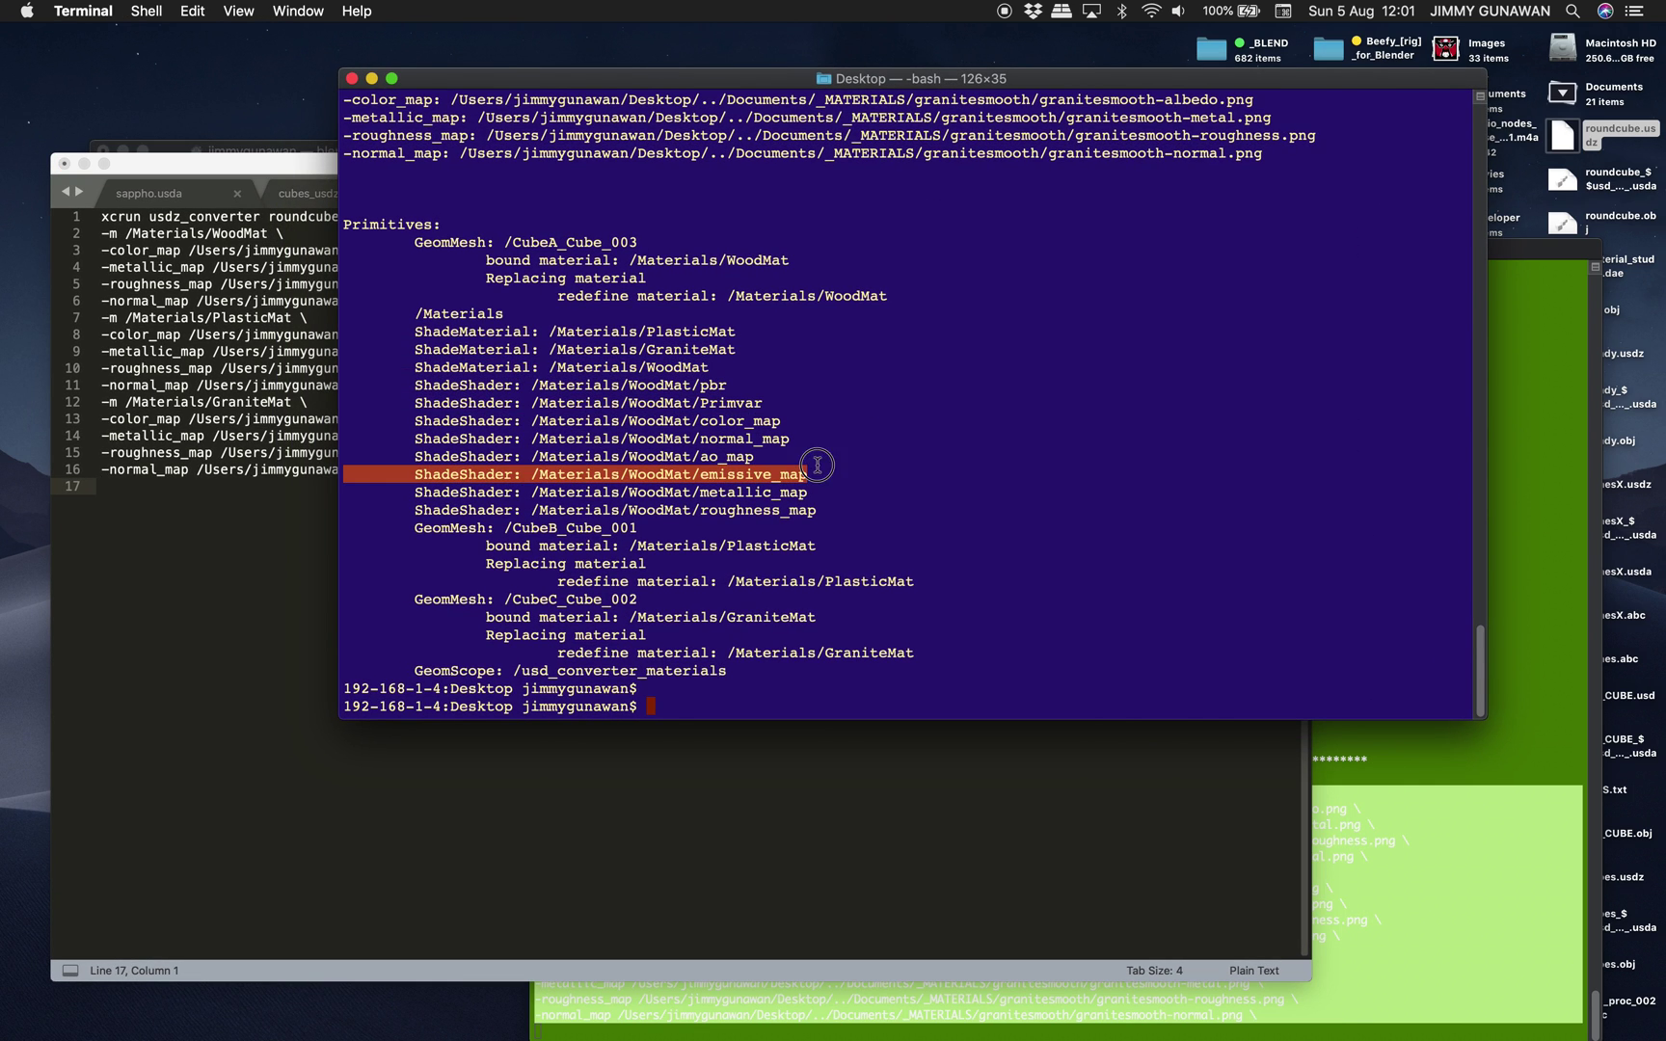
# Review the Primitives section of the conversion output for the materials, shaders and mesh bindings
pyautogui.click(733, 525)
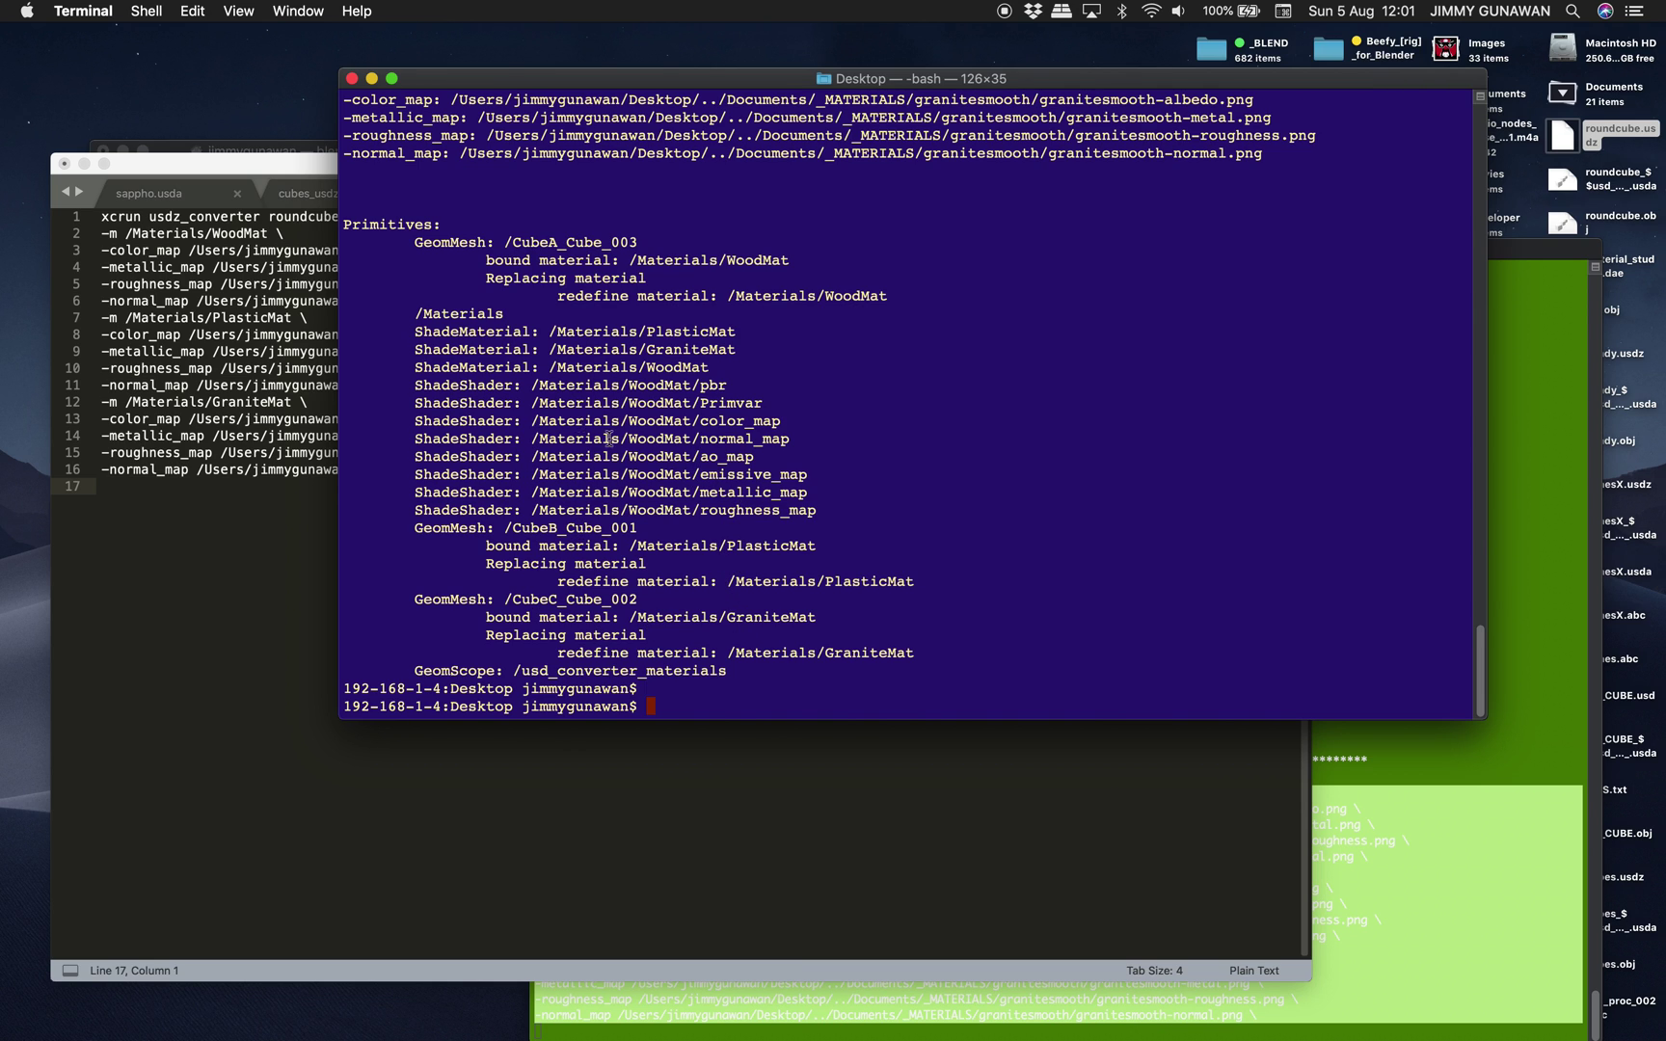
pyautogui.scroll(10, 609, 439)
pyautogui.scroll(-10, 607, 521)
pyautogui.scroll(8, 487, 349)
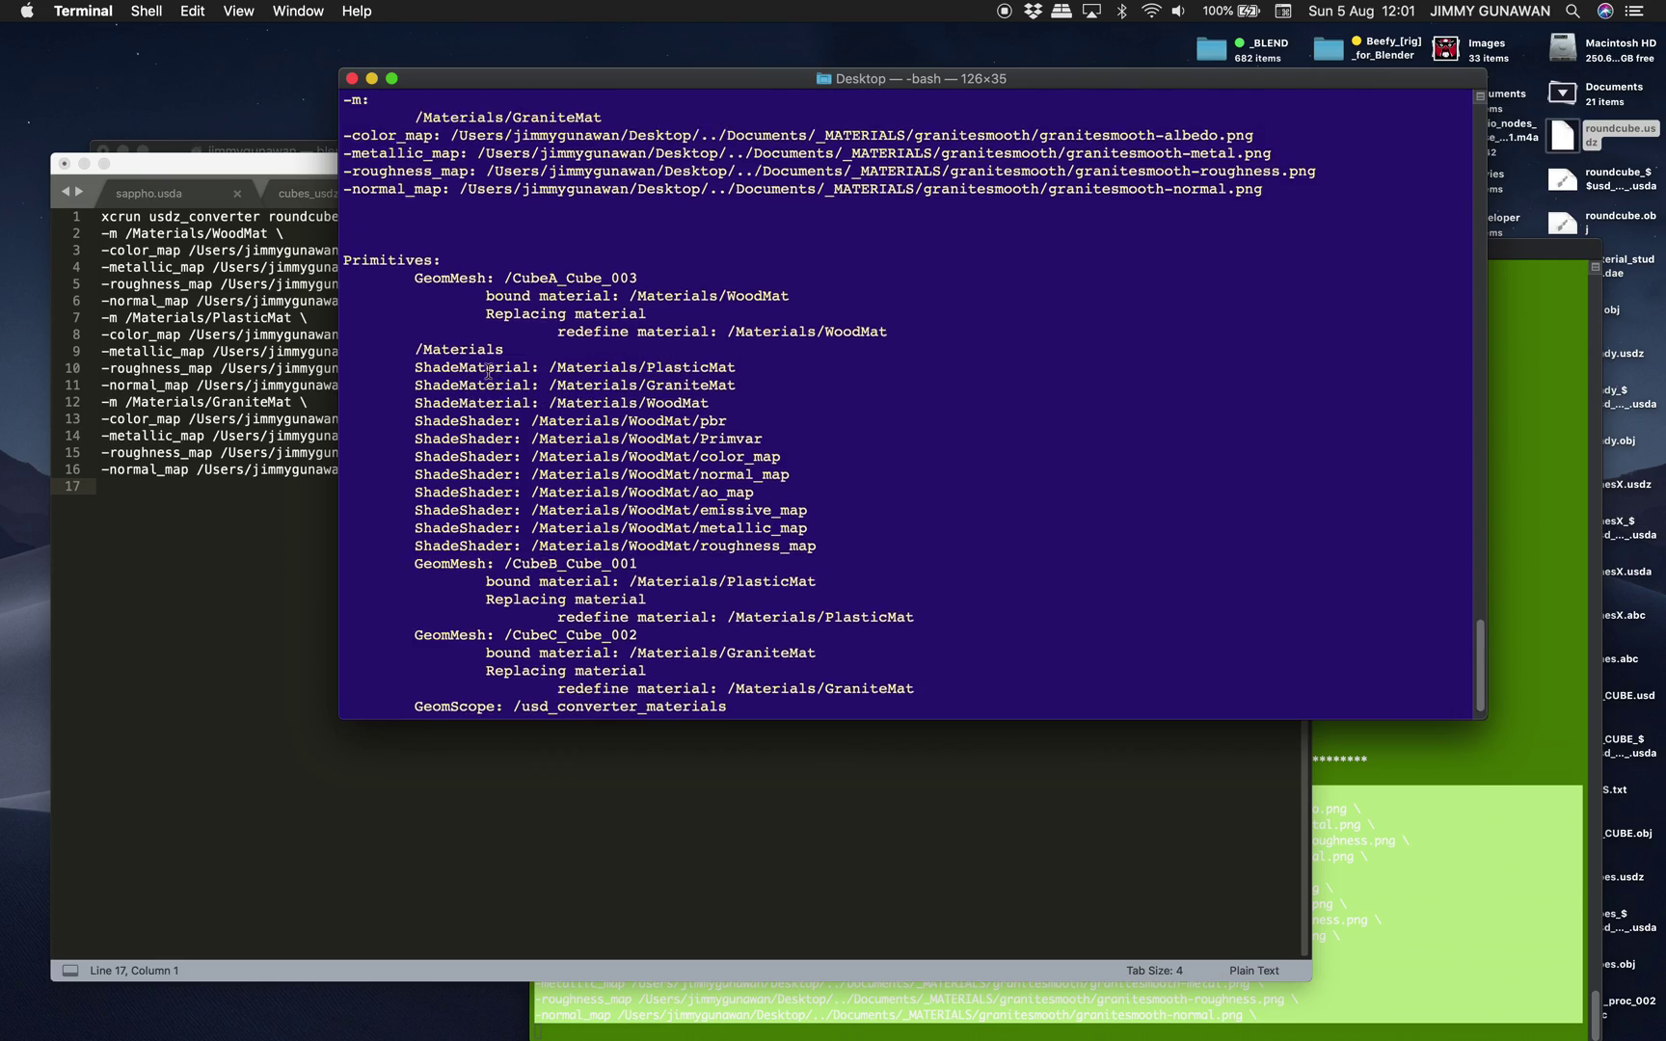
pyautogui.scroll(-8, 470, 332)
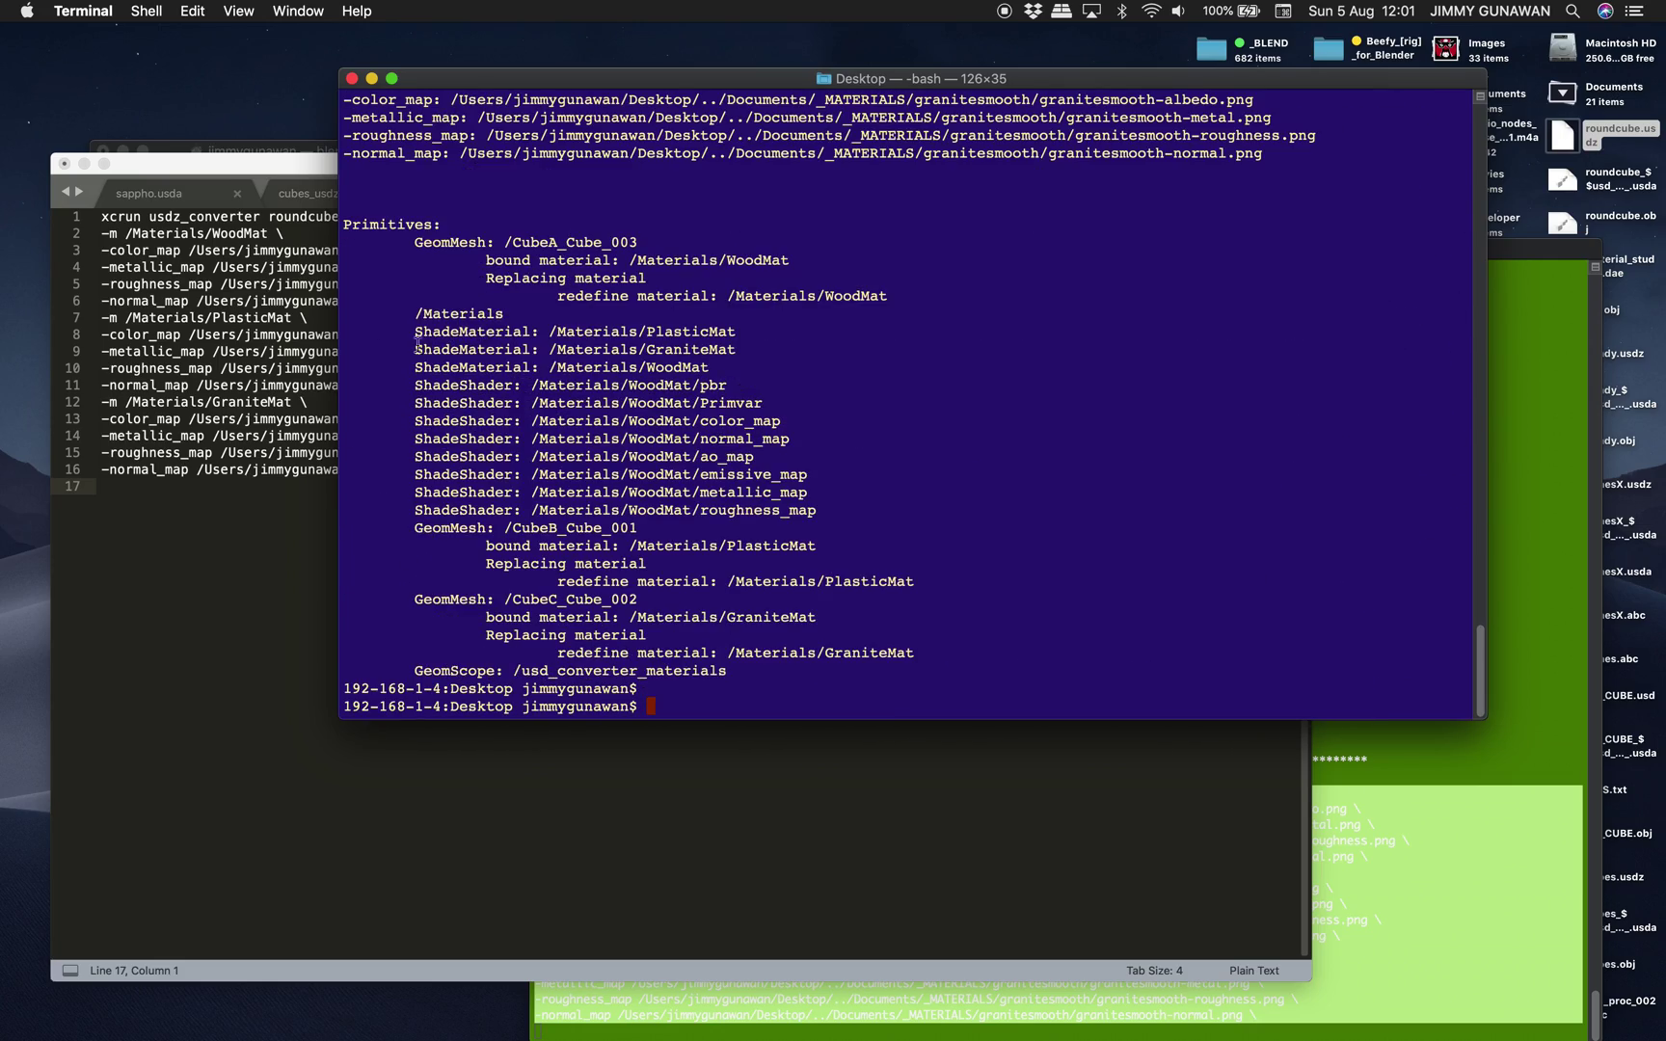
pyautogui.click(273, 332)
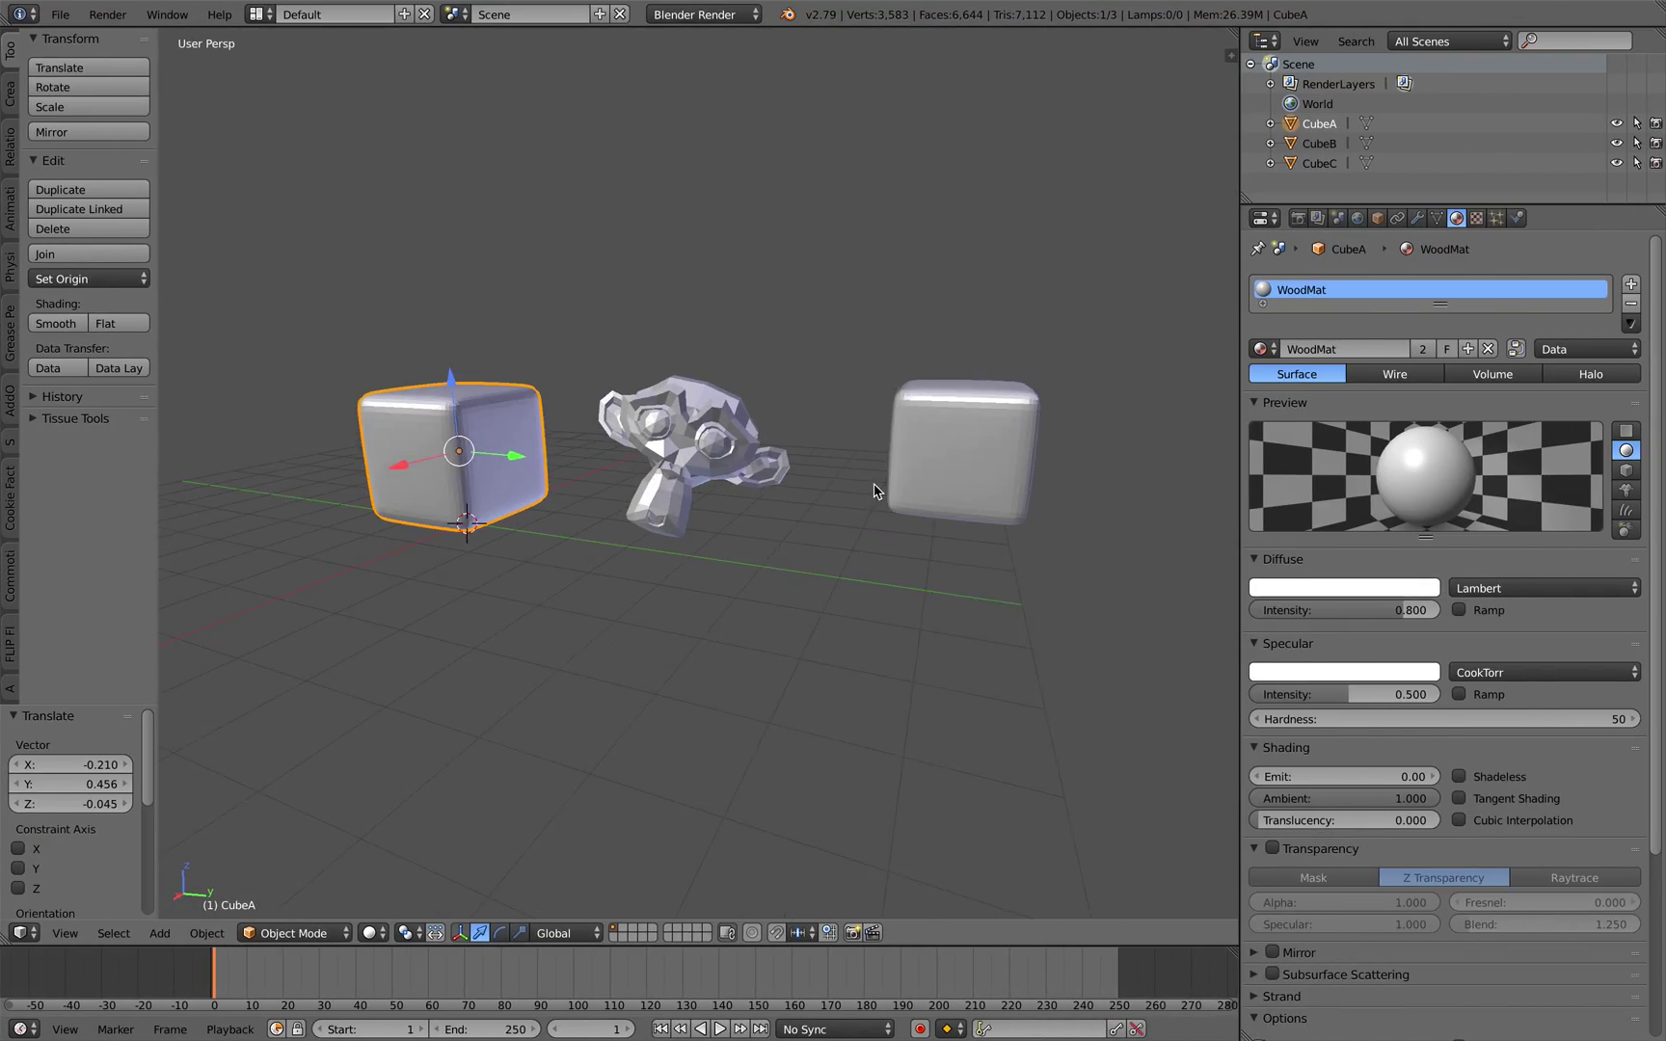
# In Blender 2.79, give the monkey a level 2 subdivision surface and shade it smooth
pyautogui.rightClick(771, 434)
pyautogui.hotkey('ctrl', '2')
pyautogui.press('space')
pyautogui.write('smo')
pyautogui.press('Return')
# Apply smooth shading to the two rounded cubes beside the monkey
pyautogui.rightClick(947, 439)
pyautogui.keyDown('shift'); pyautogui.rightClick(495, 425); pyautogui.keyUp('shift')
pyautogui.press('space')
pyautogui.write('smoo')
pyautogui.press('Return')
# Select both cubes and the monkey and export them as Wavefront OBJ over roundcube.obj on the Desktop
pyautogui.rightClick(484, 390)
pyautogui.keyDown('shift'); pyautogui.rightClick(622, 405); pyautogui.keyUp('shift')
pyautogui.keyDown('shift'); pyautogui.rightClick(937, 420); pyautogui.keyUp('shift')
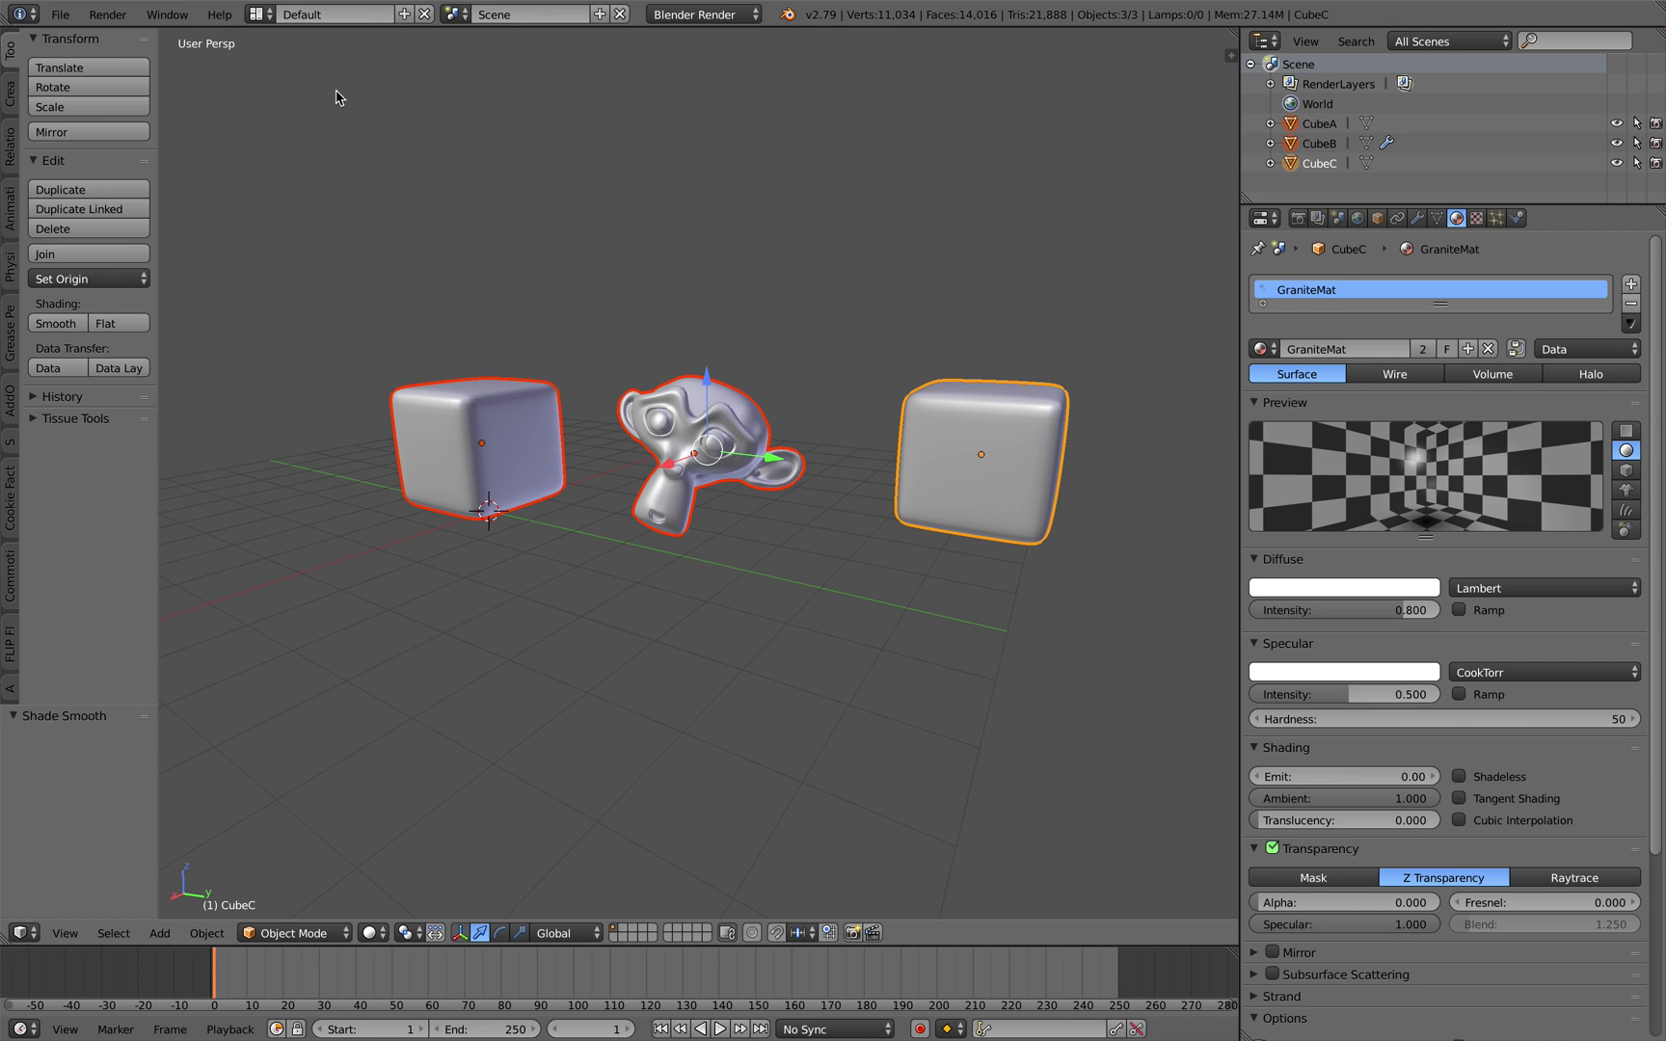
pyautogui.click(60, 14)
pyautogui.moveTo(173, 411)
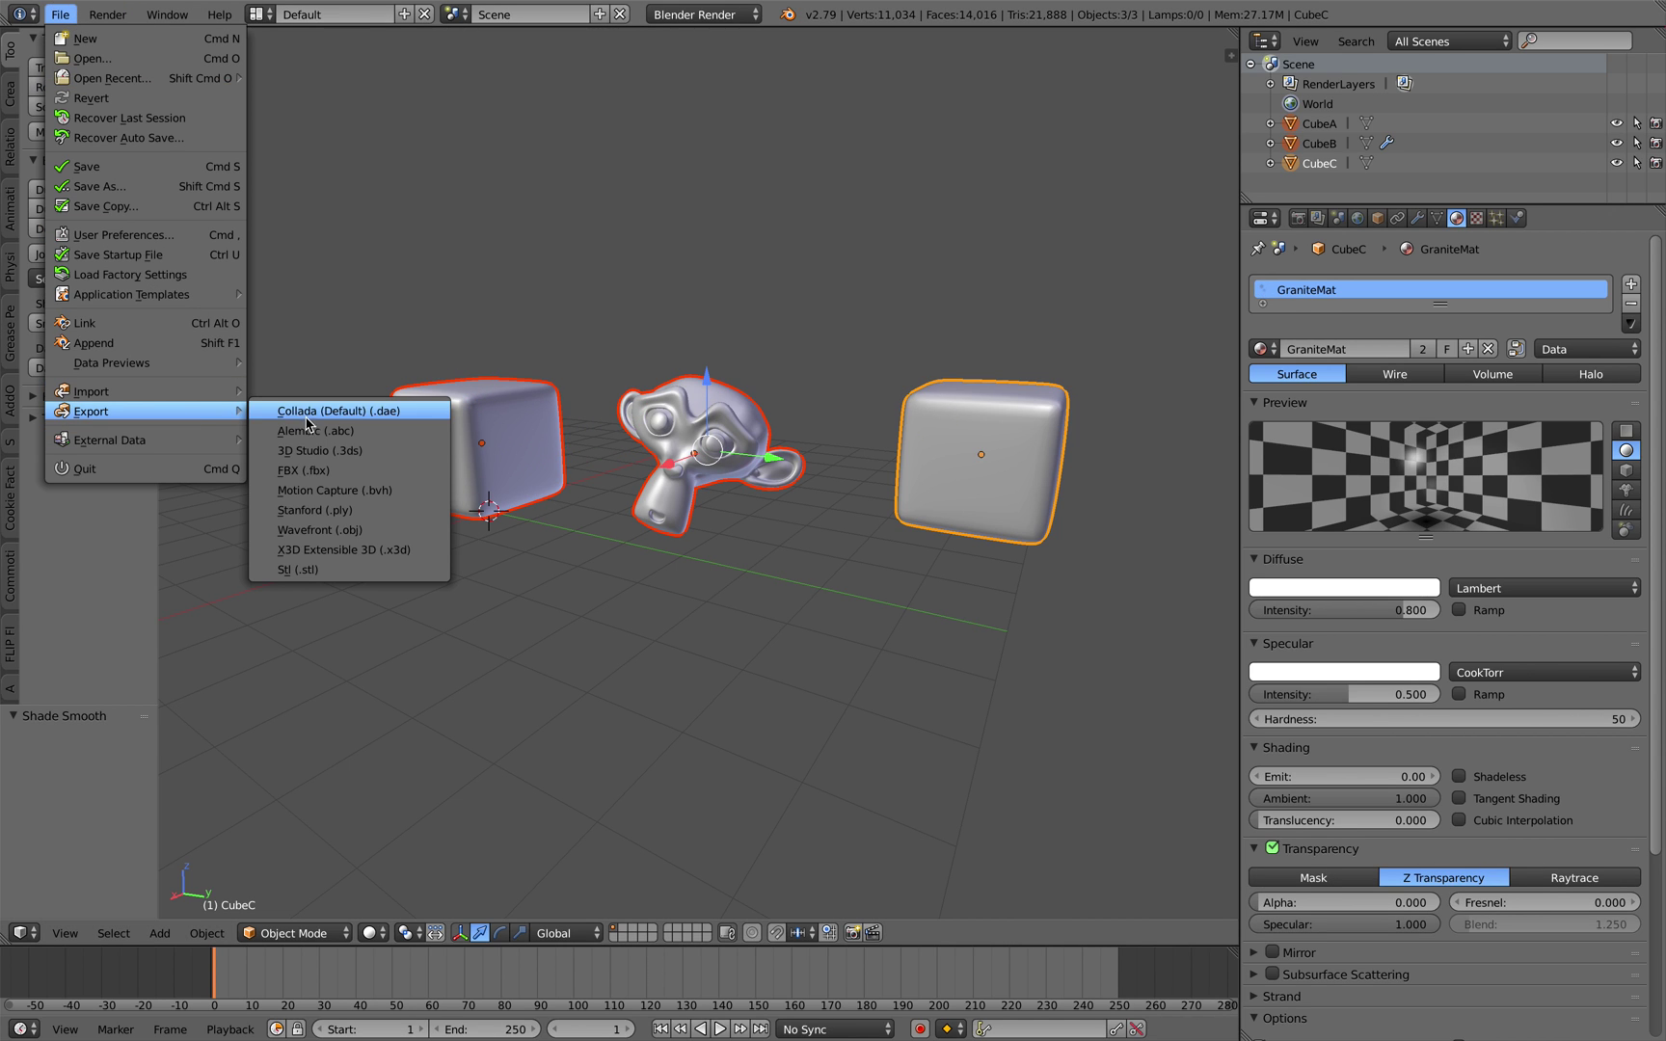
pyautogui.click(375, 530)
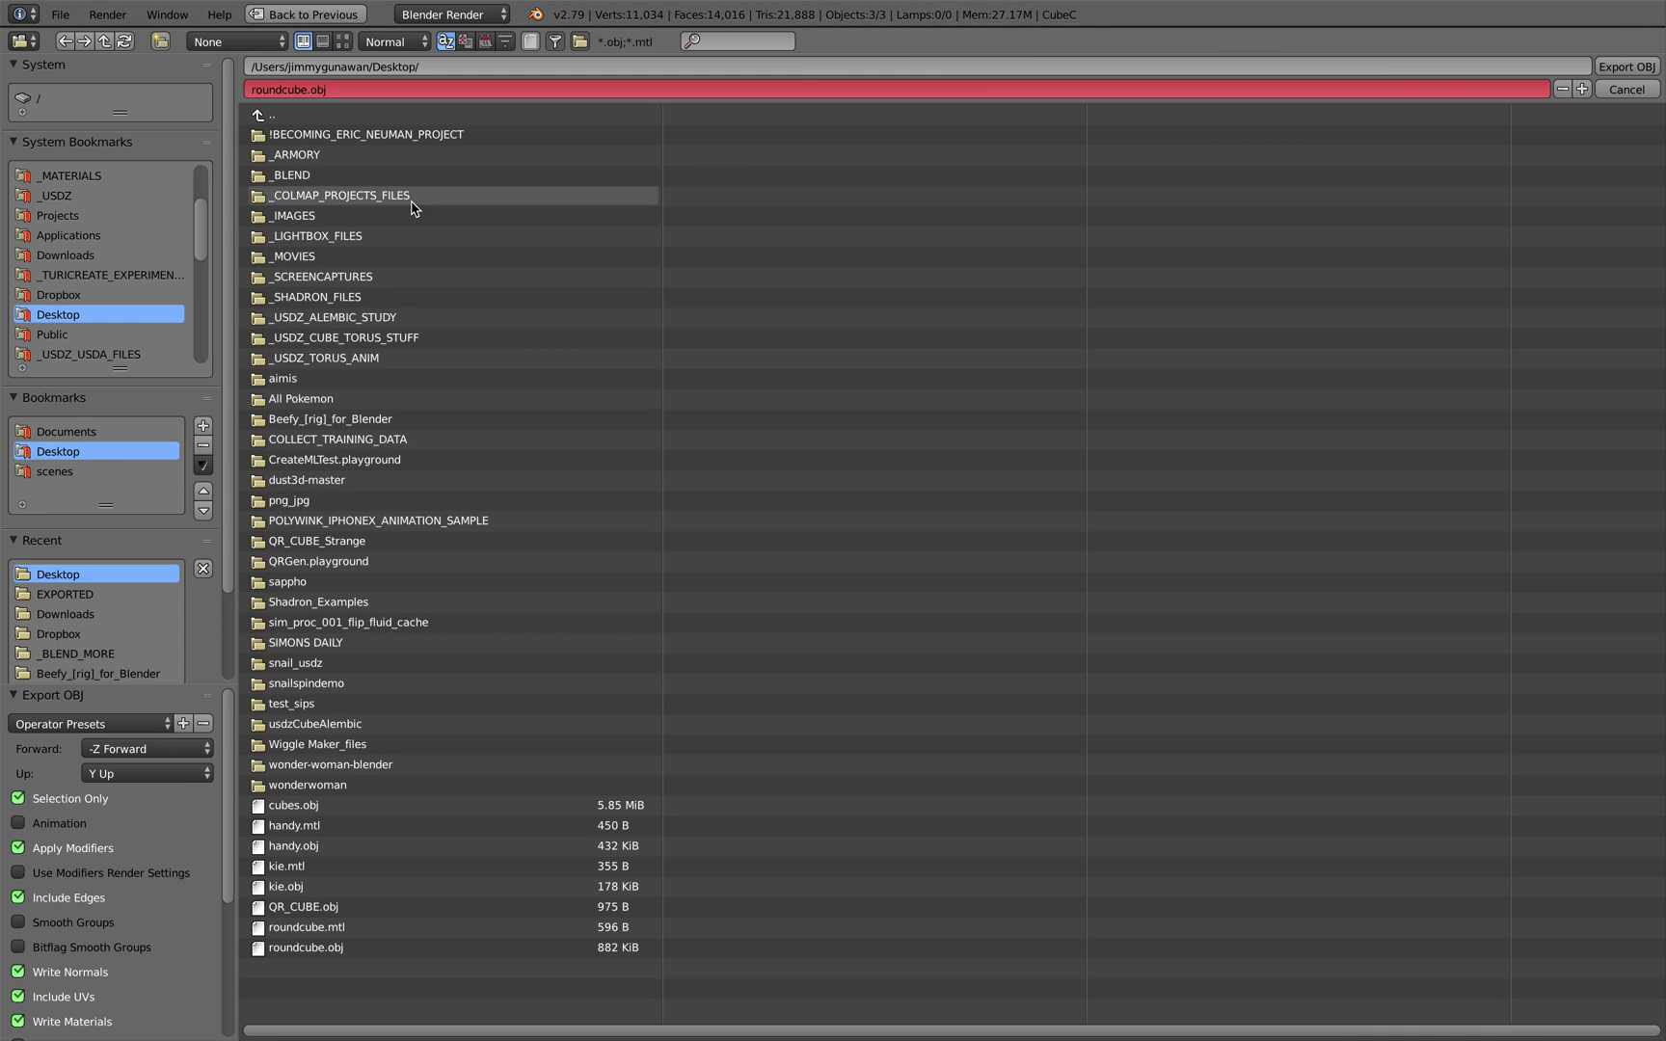
pyautogui.click(1625, 66)
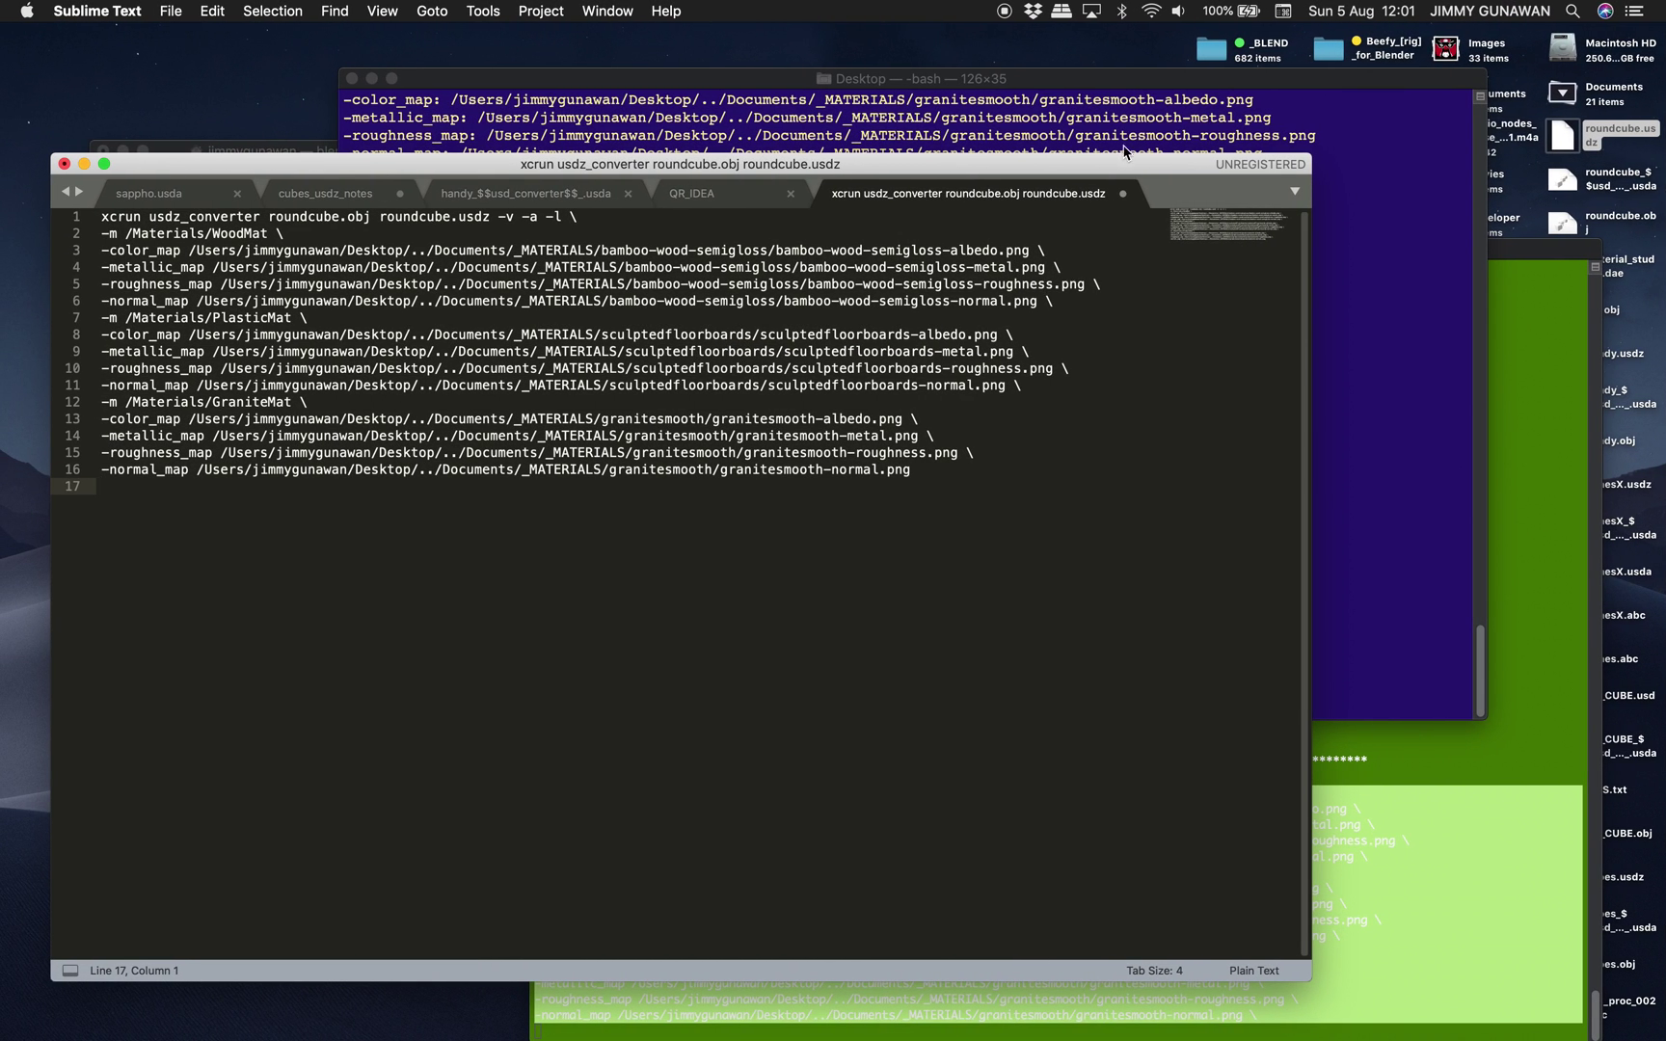
# In Terminal, rerun the previous usdz_converter command on roundcube.obj
pyautogui.click(1125, 149)
pyautogui.press('Up')
pyautogui.press('Return')
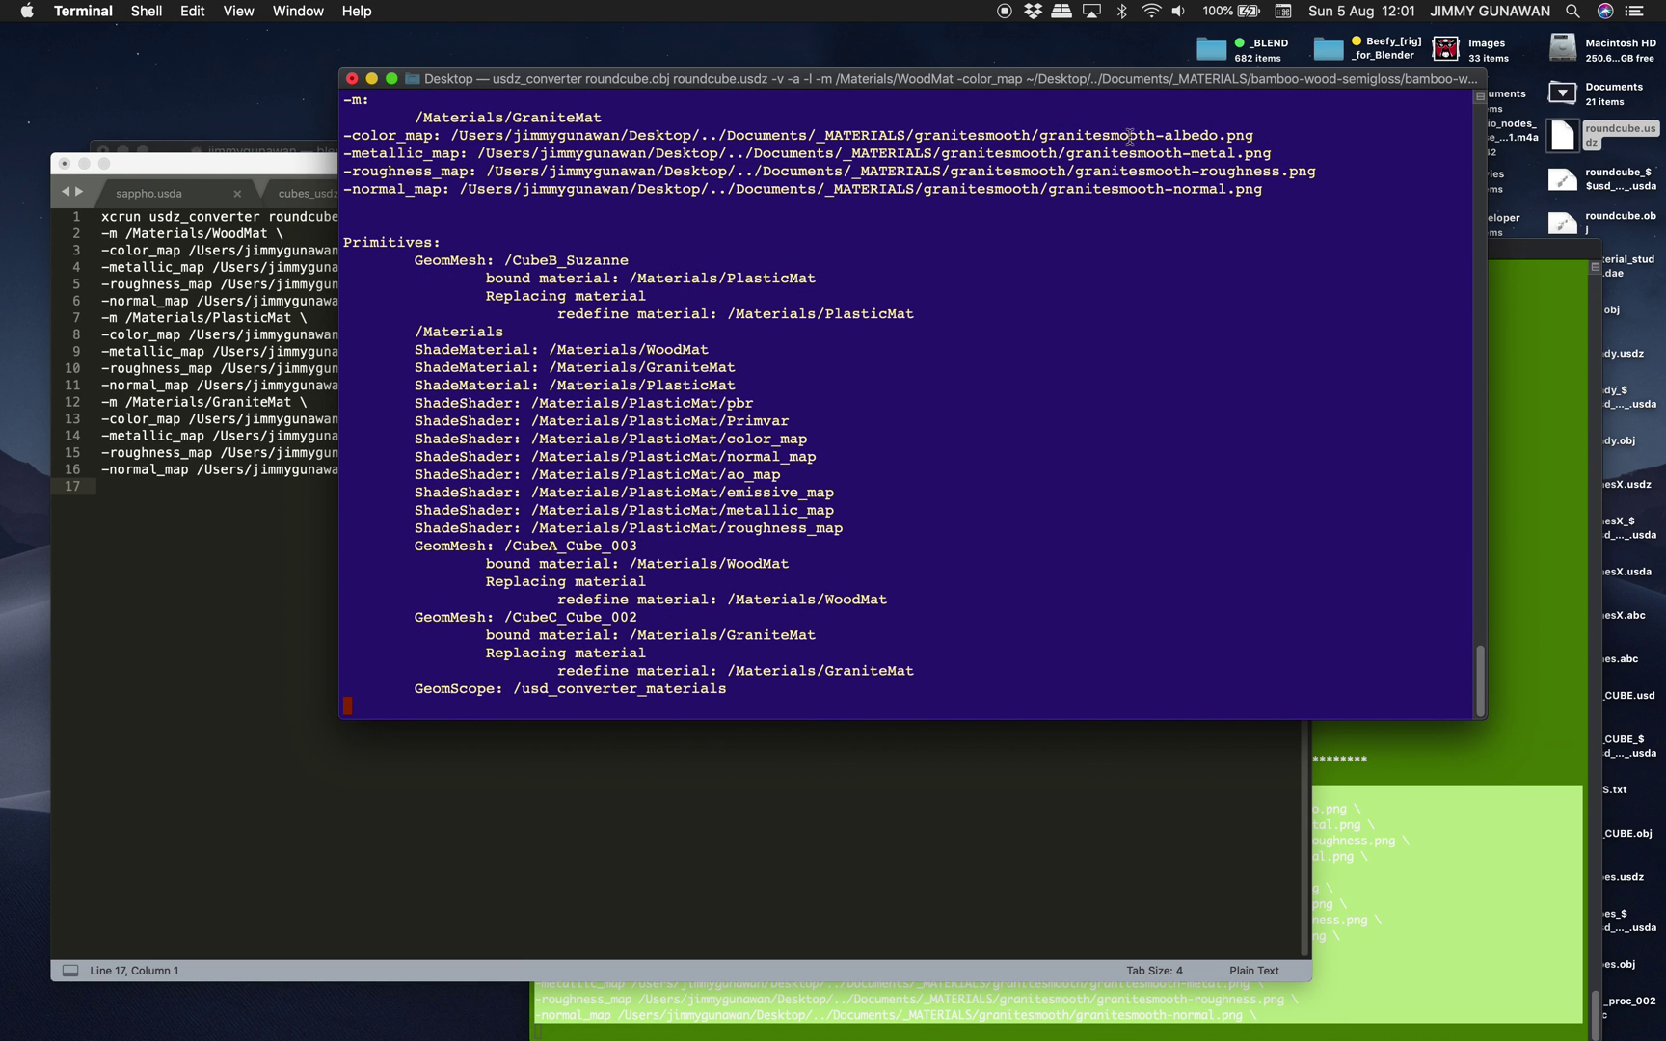
# Preview roundcube.usdz, roundcube_$$usd_converter$$_.usda and roundcube.obj from the desktop and compare the models they contain
pyautogui.click(1598, 143)
pyautogui.press('space')
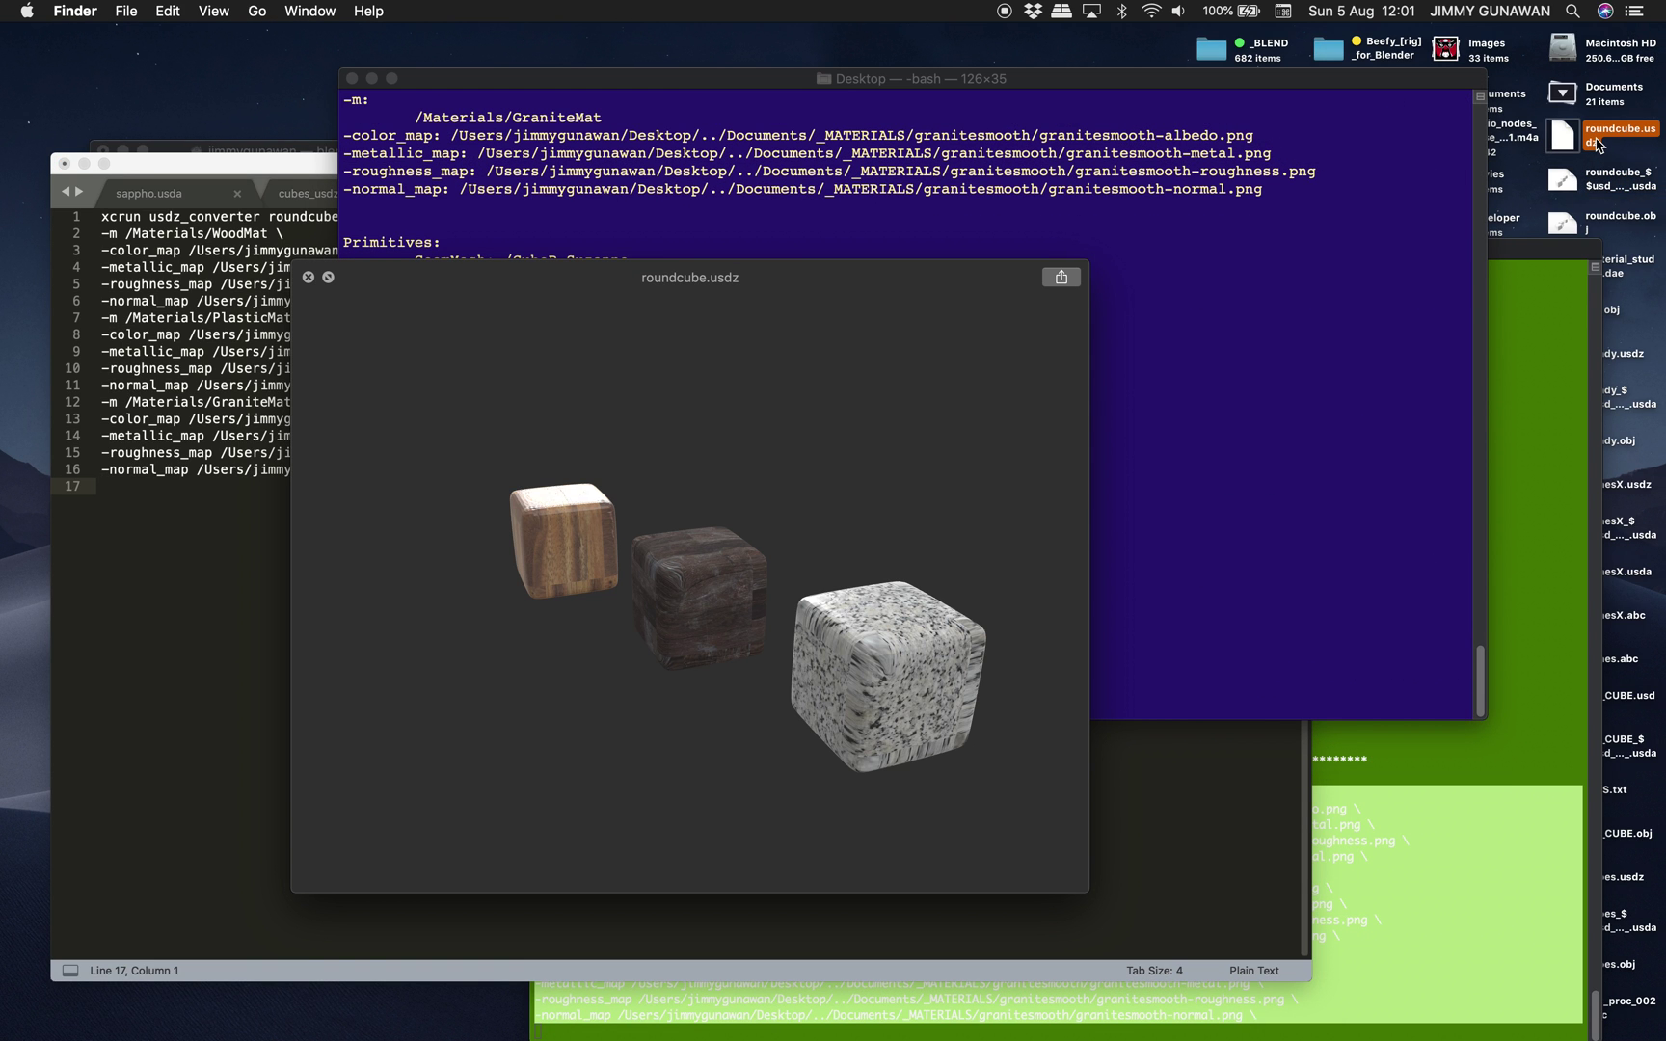
pyautogui.click(1604, 181)
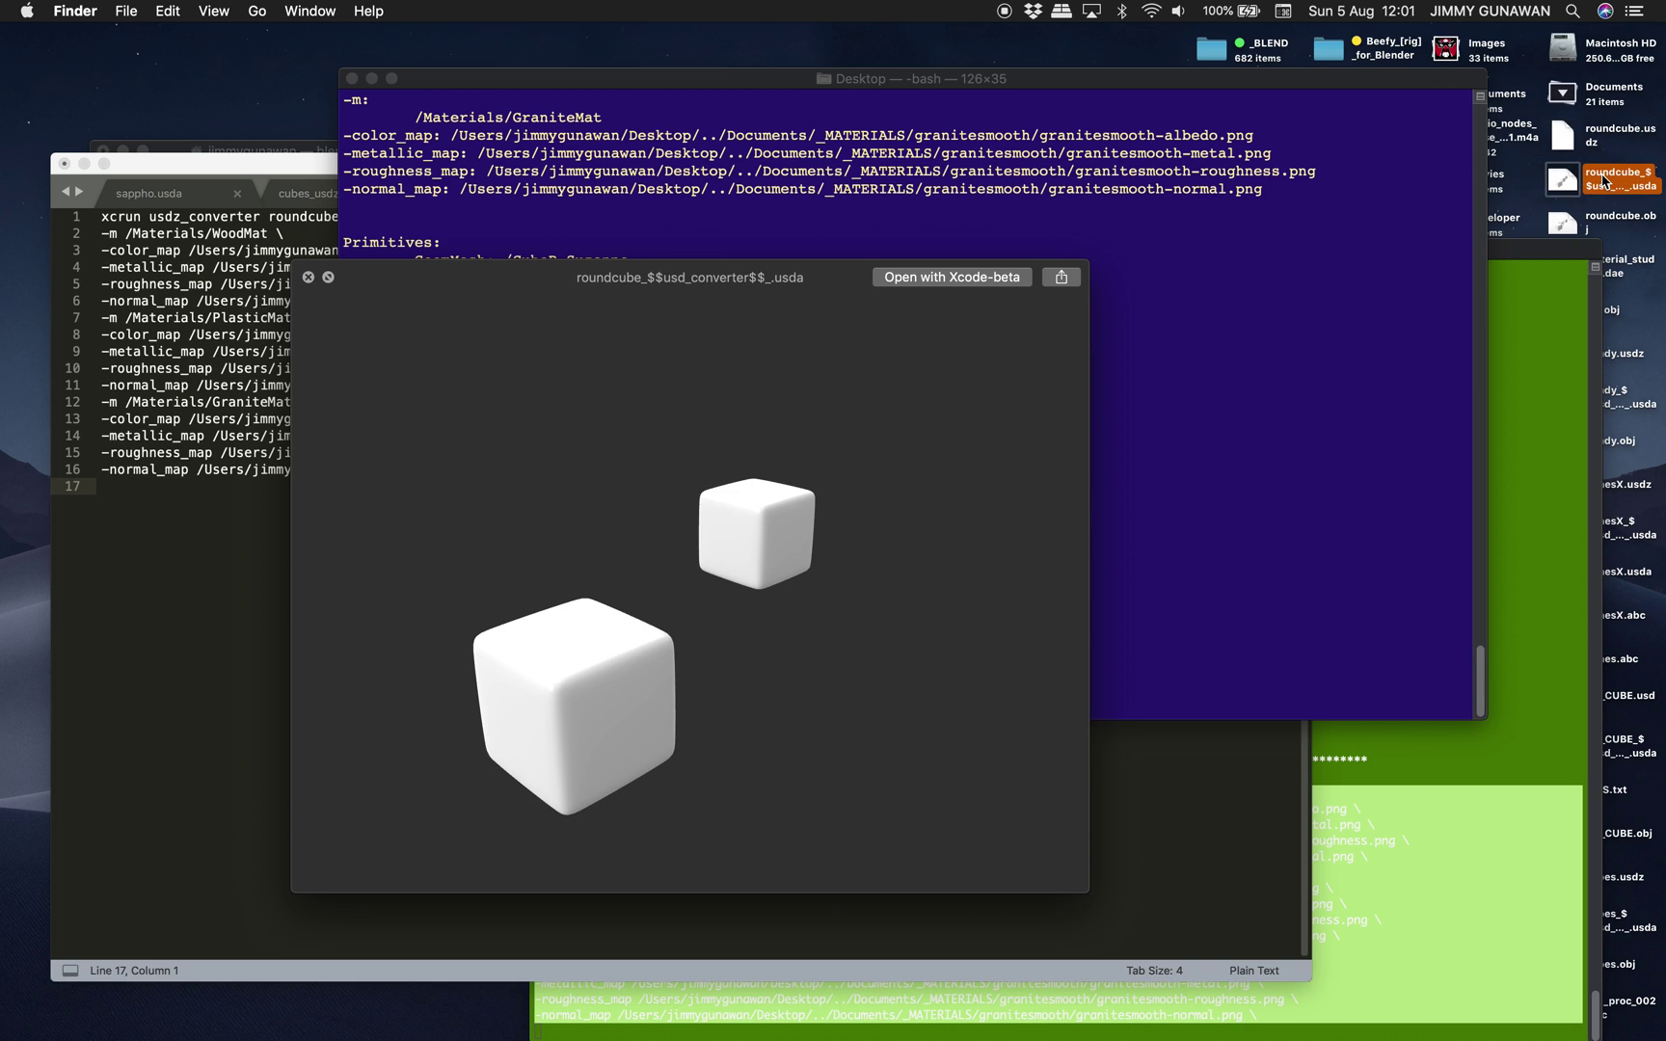
pyautogui.click(1610, 224)
pyautogui.click(1612, 179)
pyautogui.click(1600, 227)
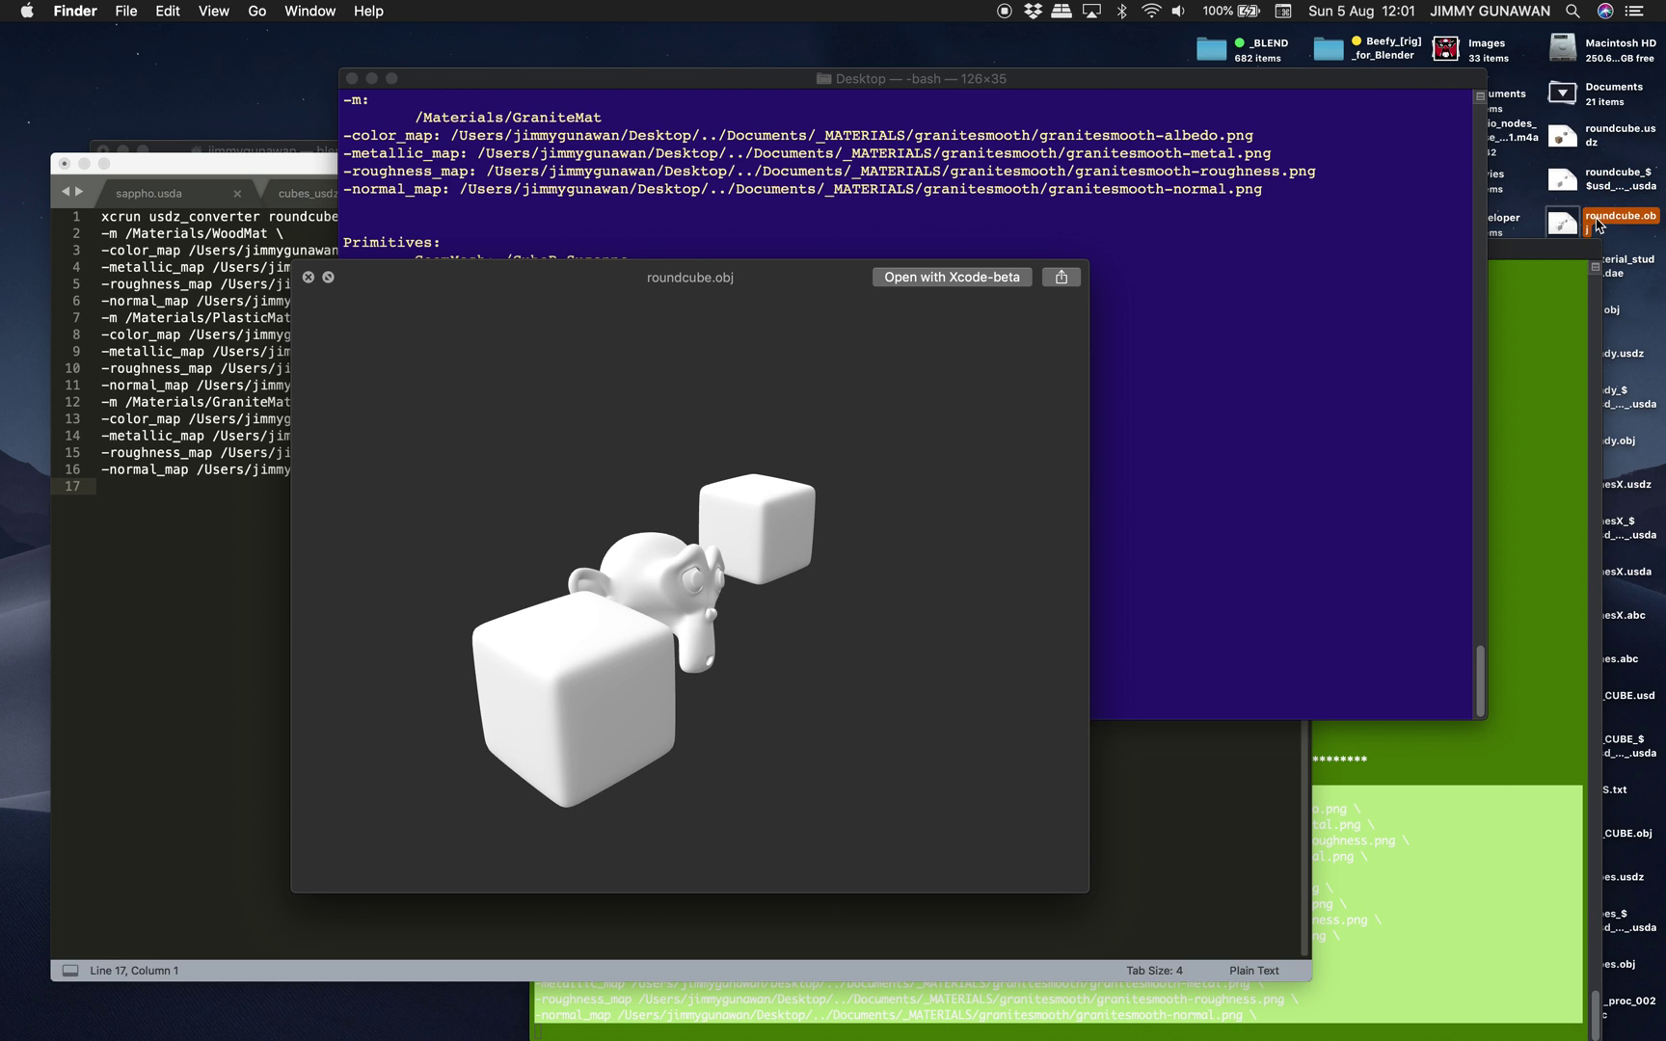
pyautogui.click(1607, 183)
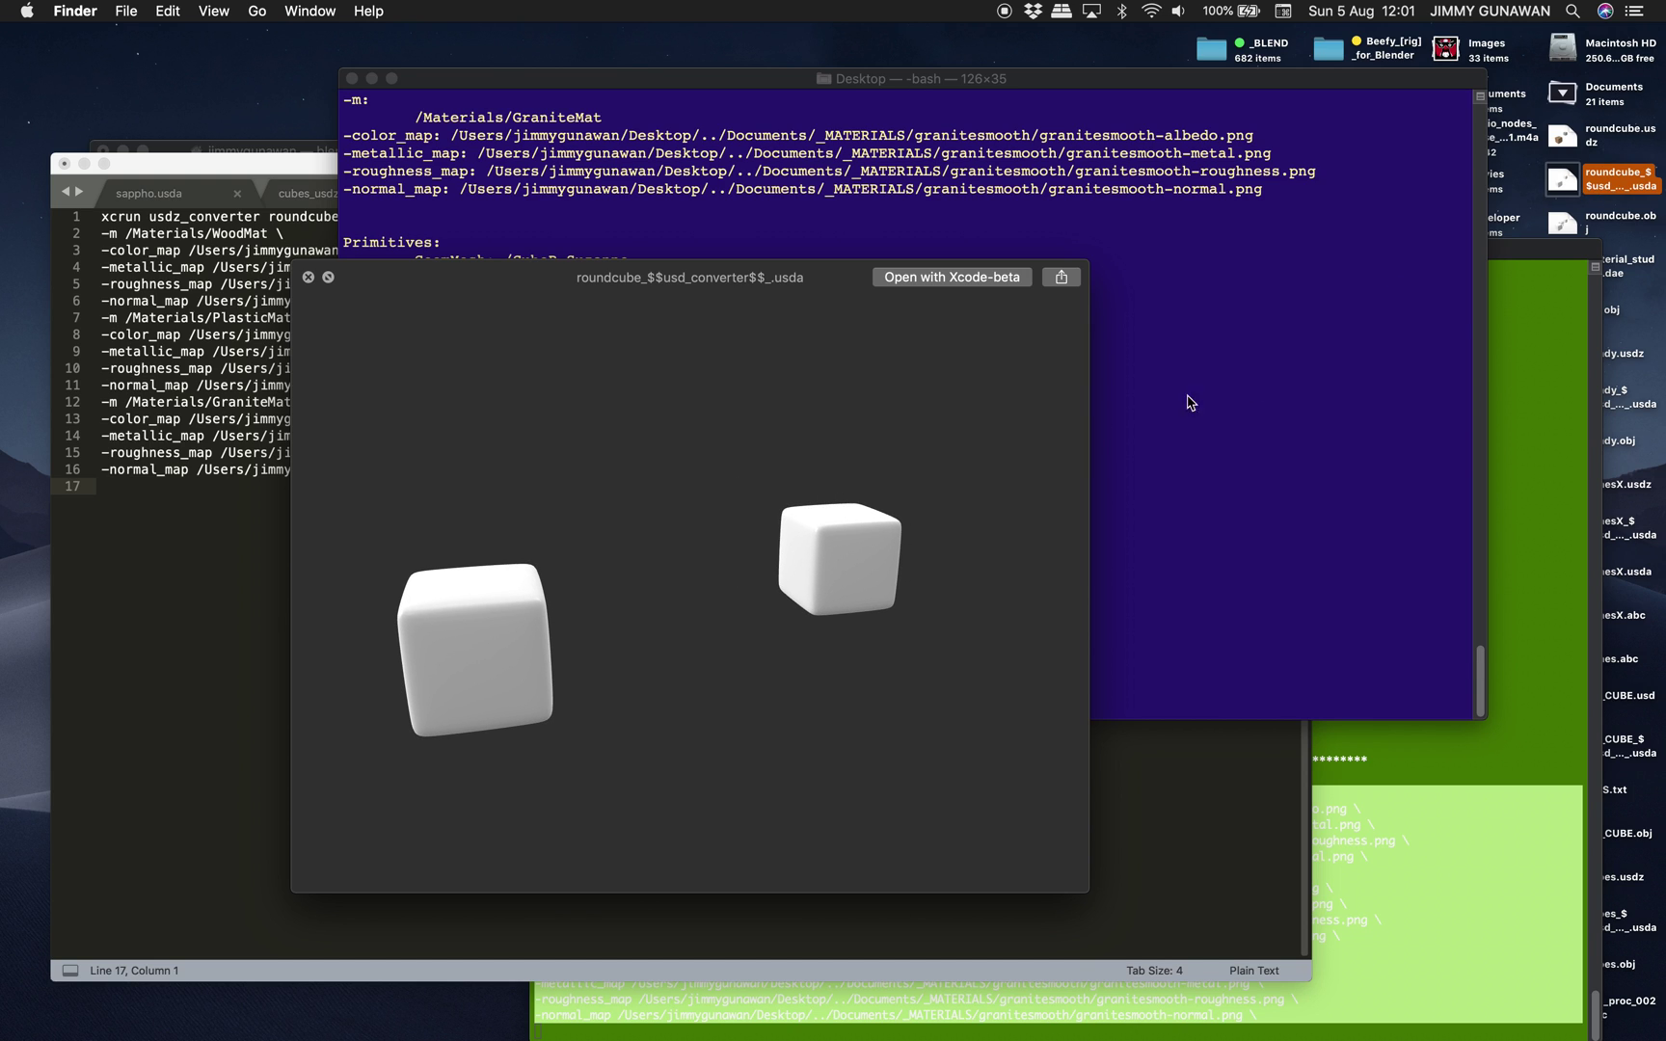
pyautogui.click(1613, 219)
pyautogui.click(1611, 190)
pyautogui.click(1596, 140)
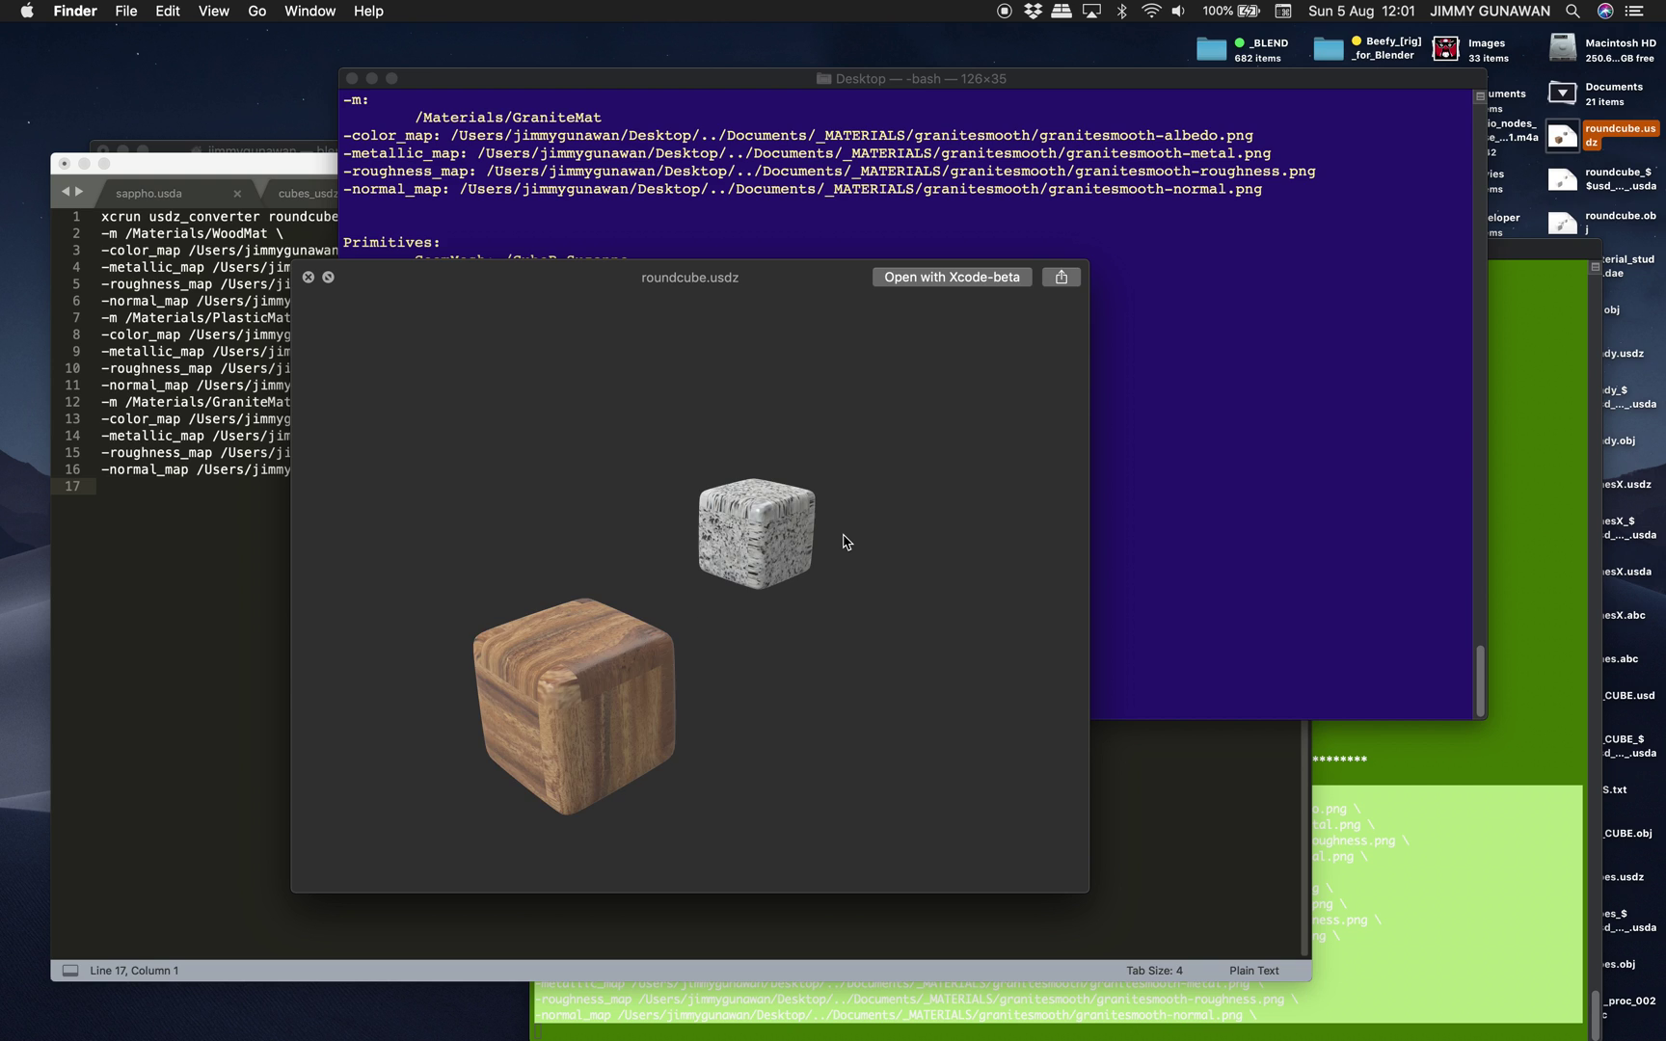
pyautogui.moveTo(844, 541); pyautogui.dragTo(793, 562)
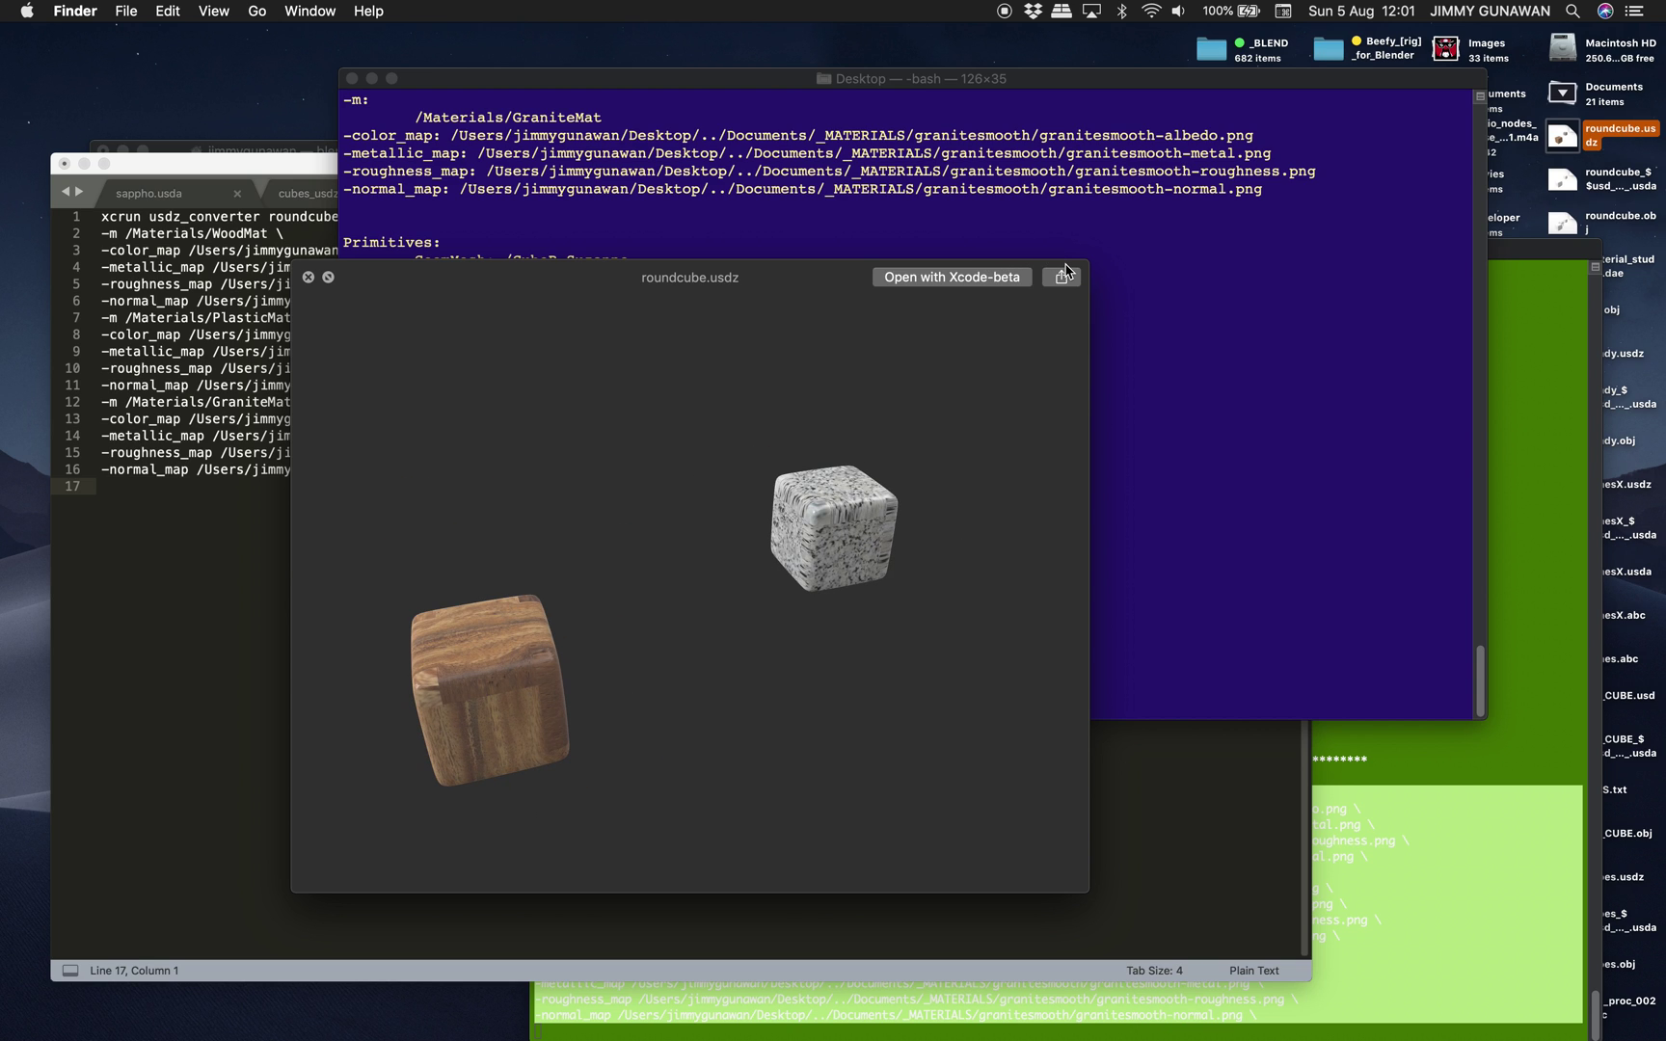
pyautogui.click(1561, 193)
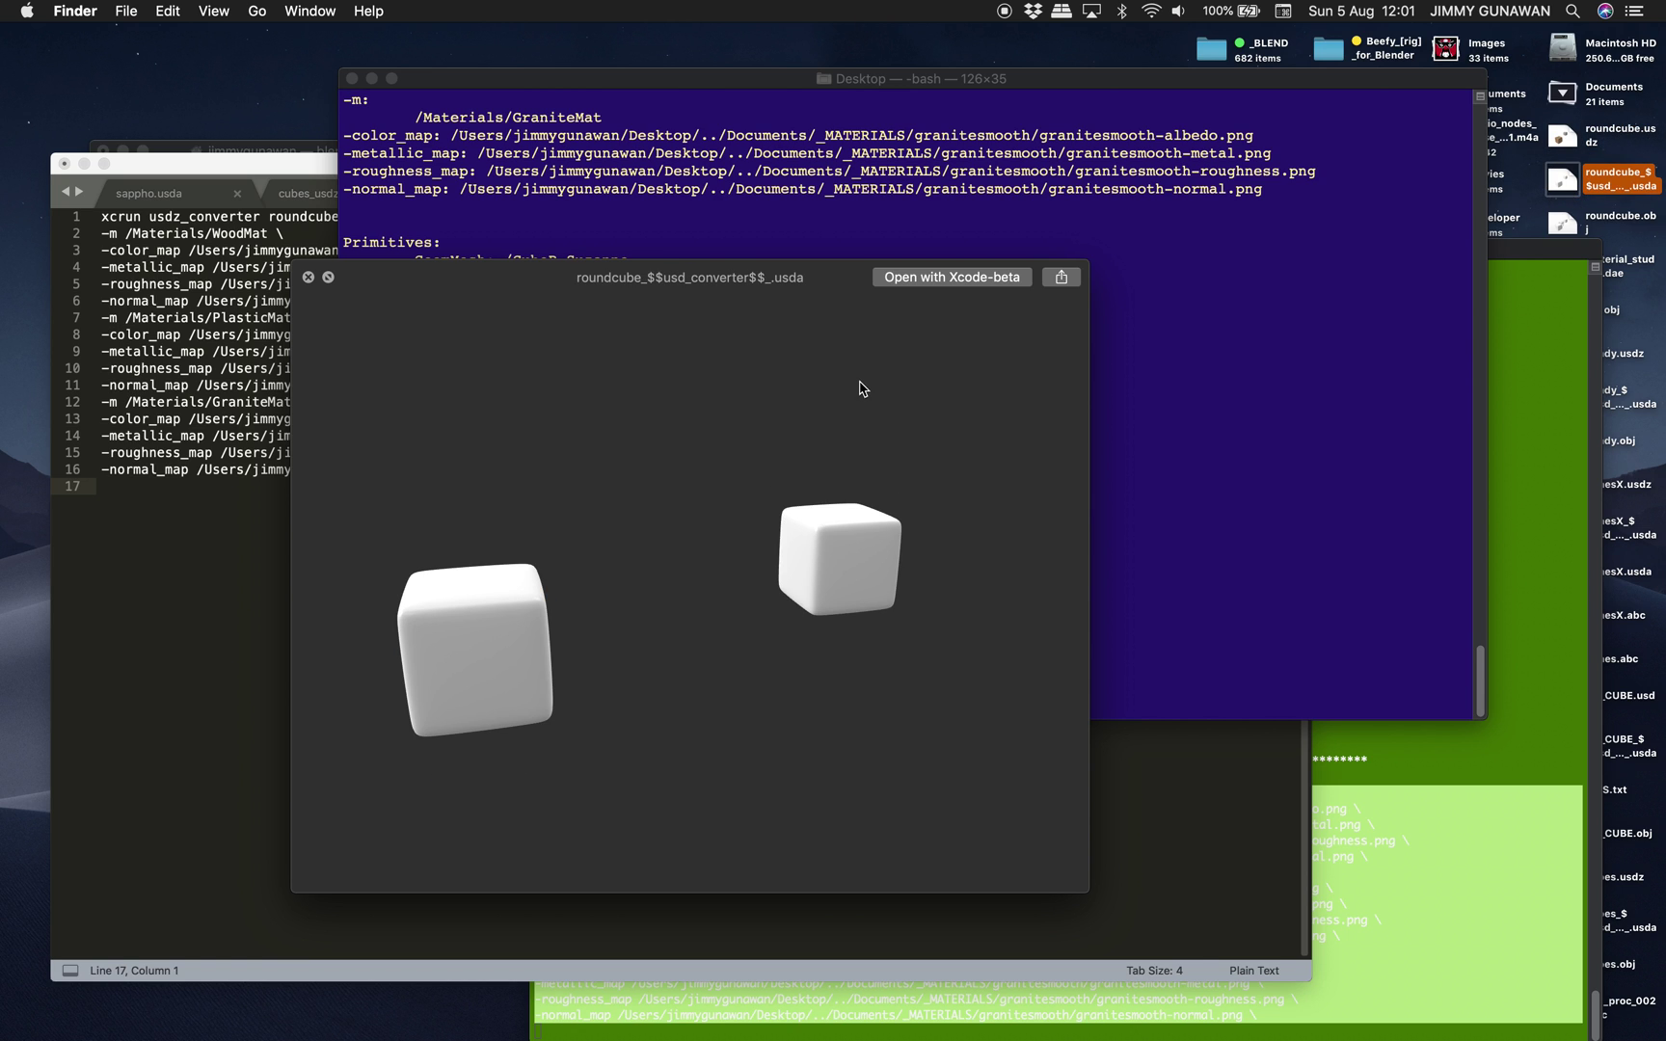
# Check the mesh names in the Terminal output against the object and mesh data names in both Blender scenes
pyautogui.click(488, 209)
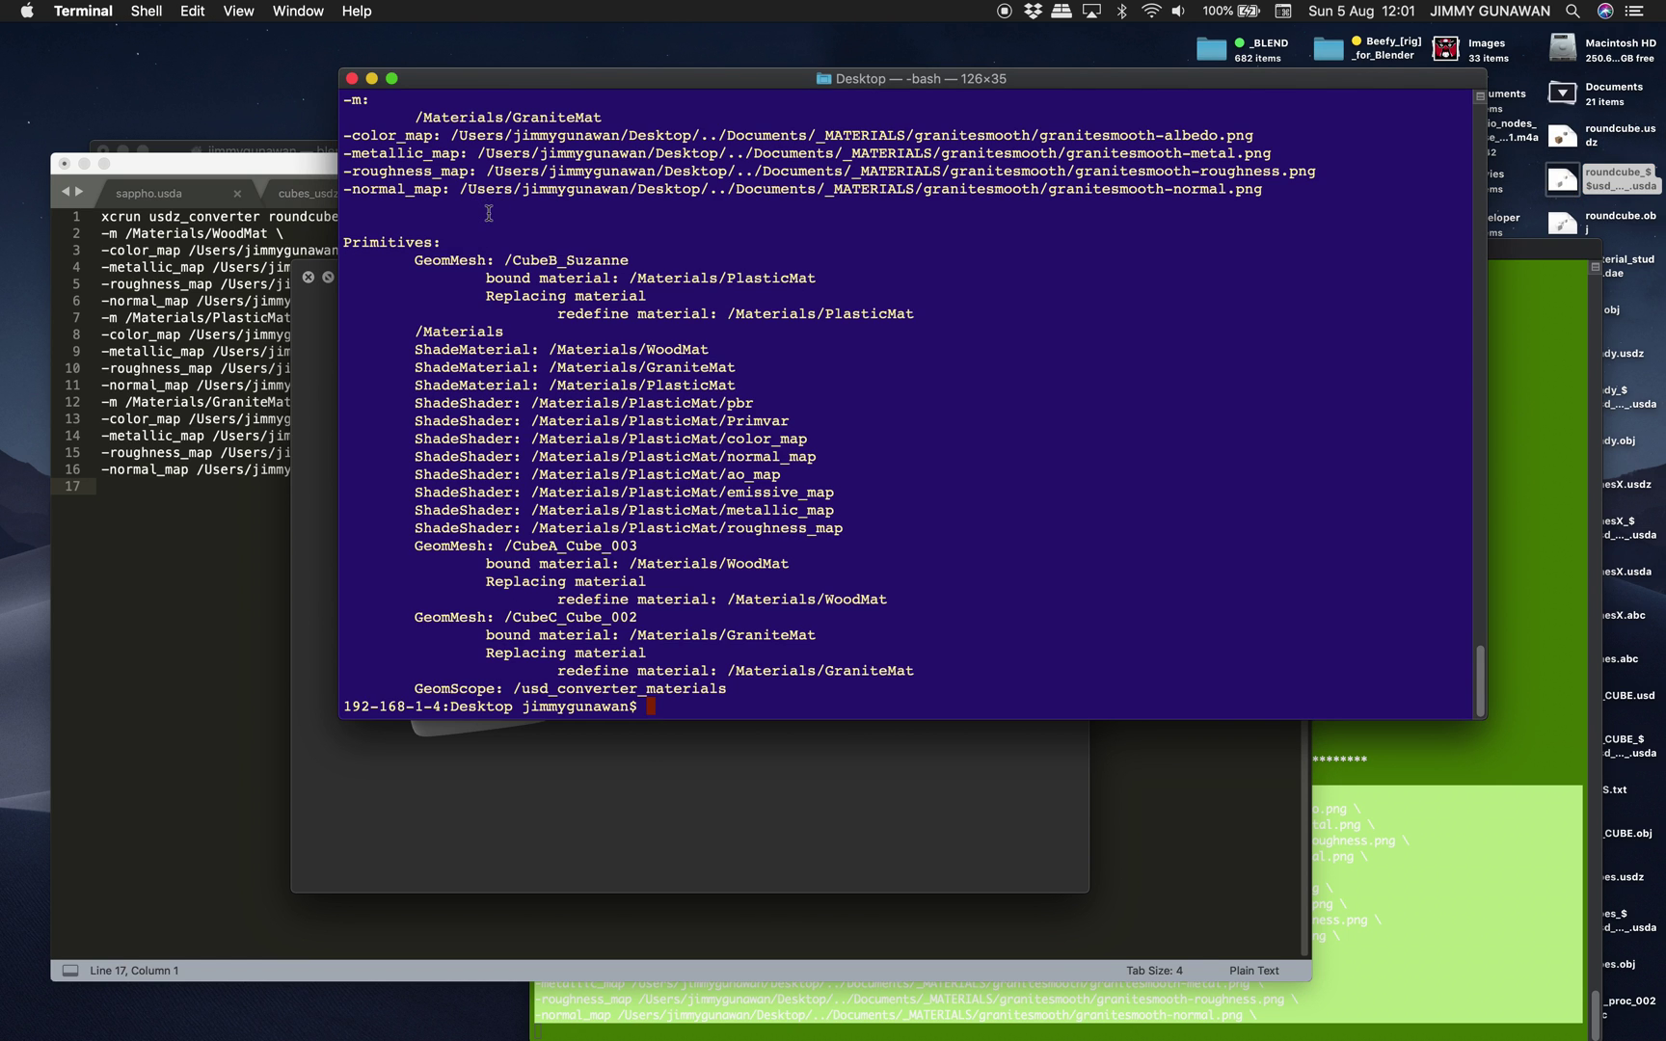
pyautogui.hotkey('ctrl', 'Right')
pyautogui.rightClick(710, 439)
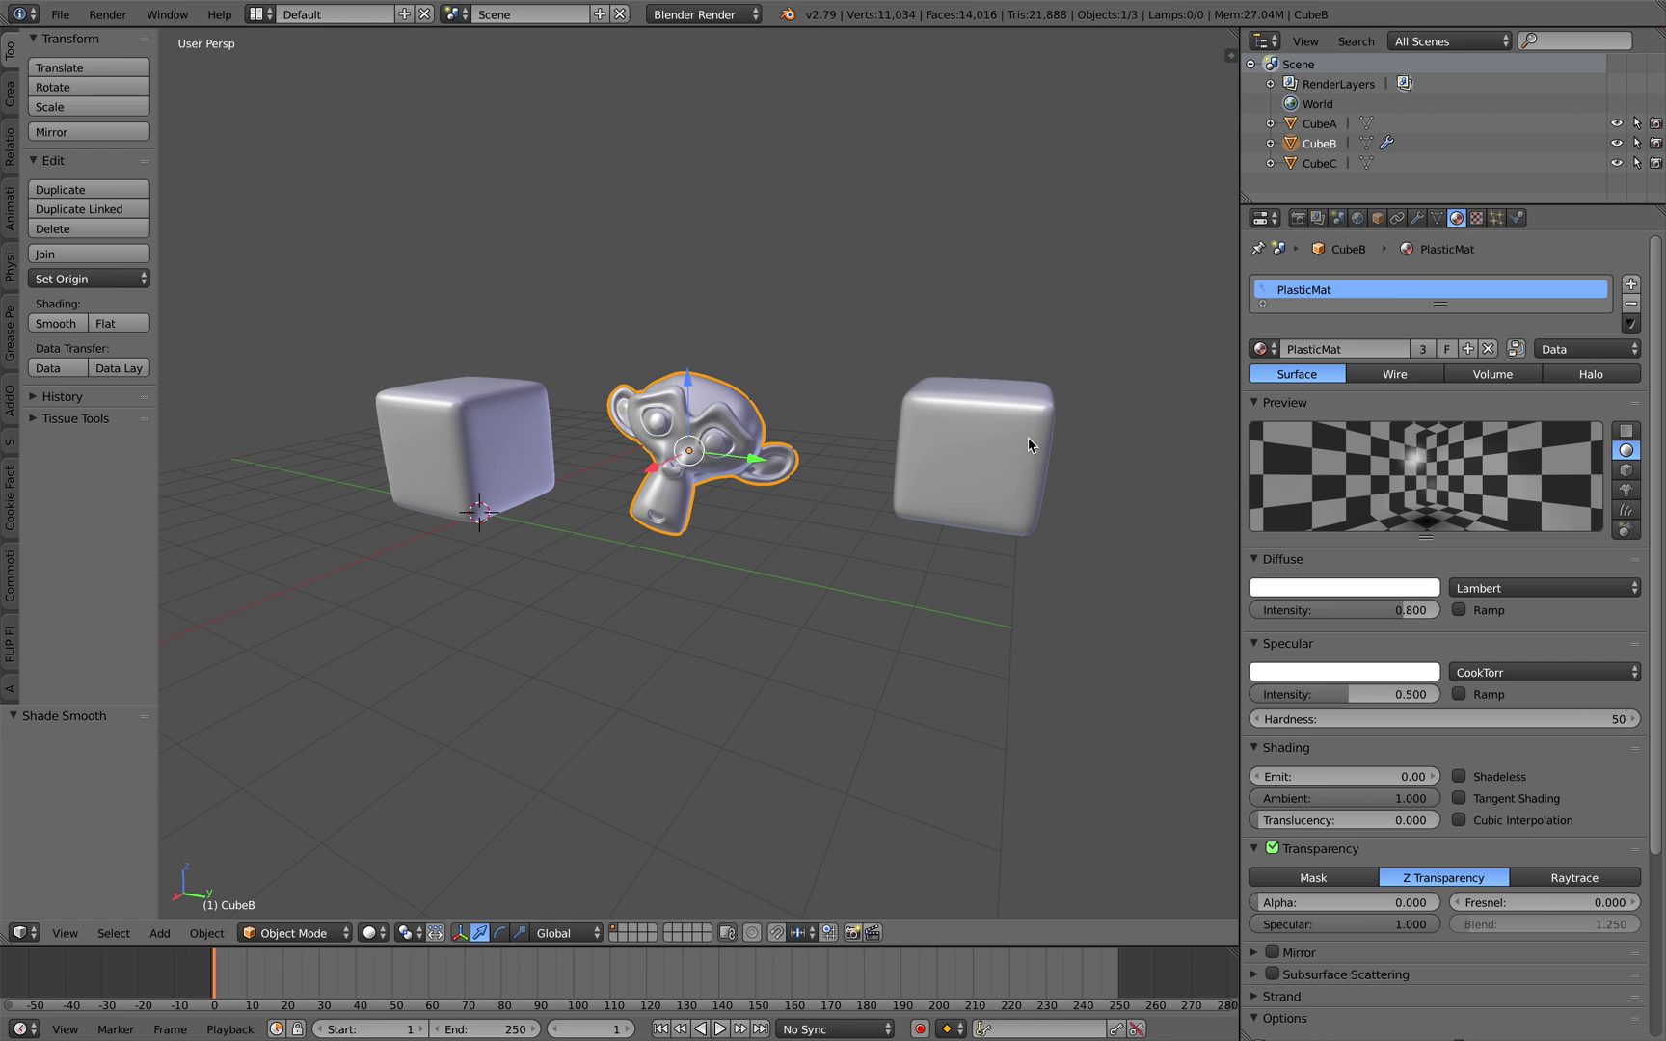
pyautogui.click(1377, 217)
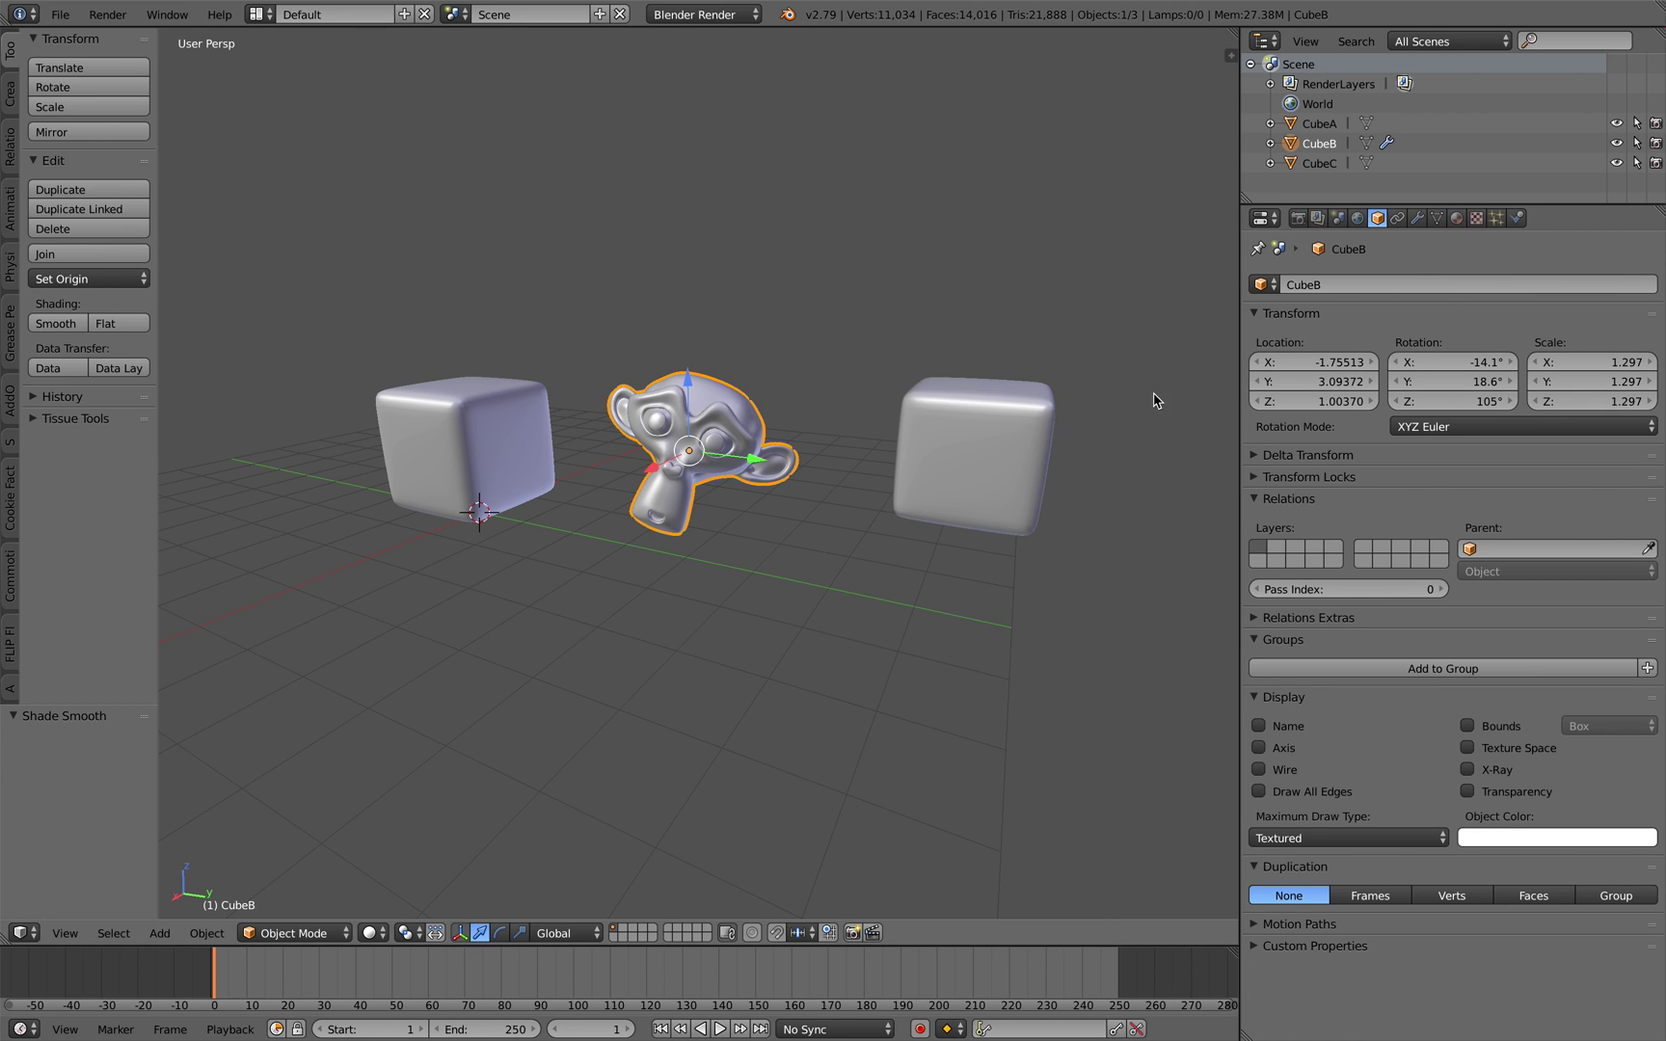
pyautogui.rightClick(907, 439)
pyautogui.click(1437, 217)
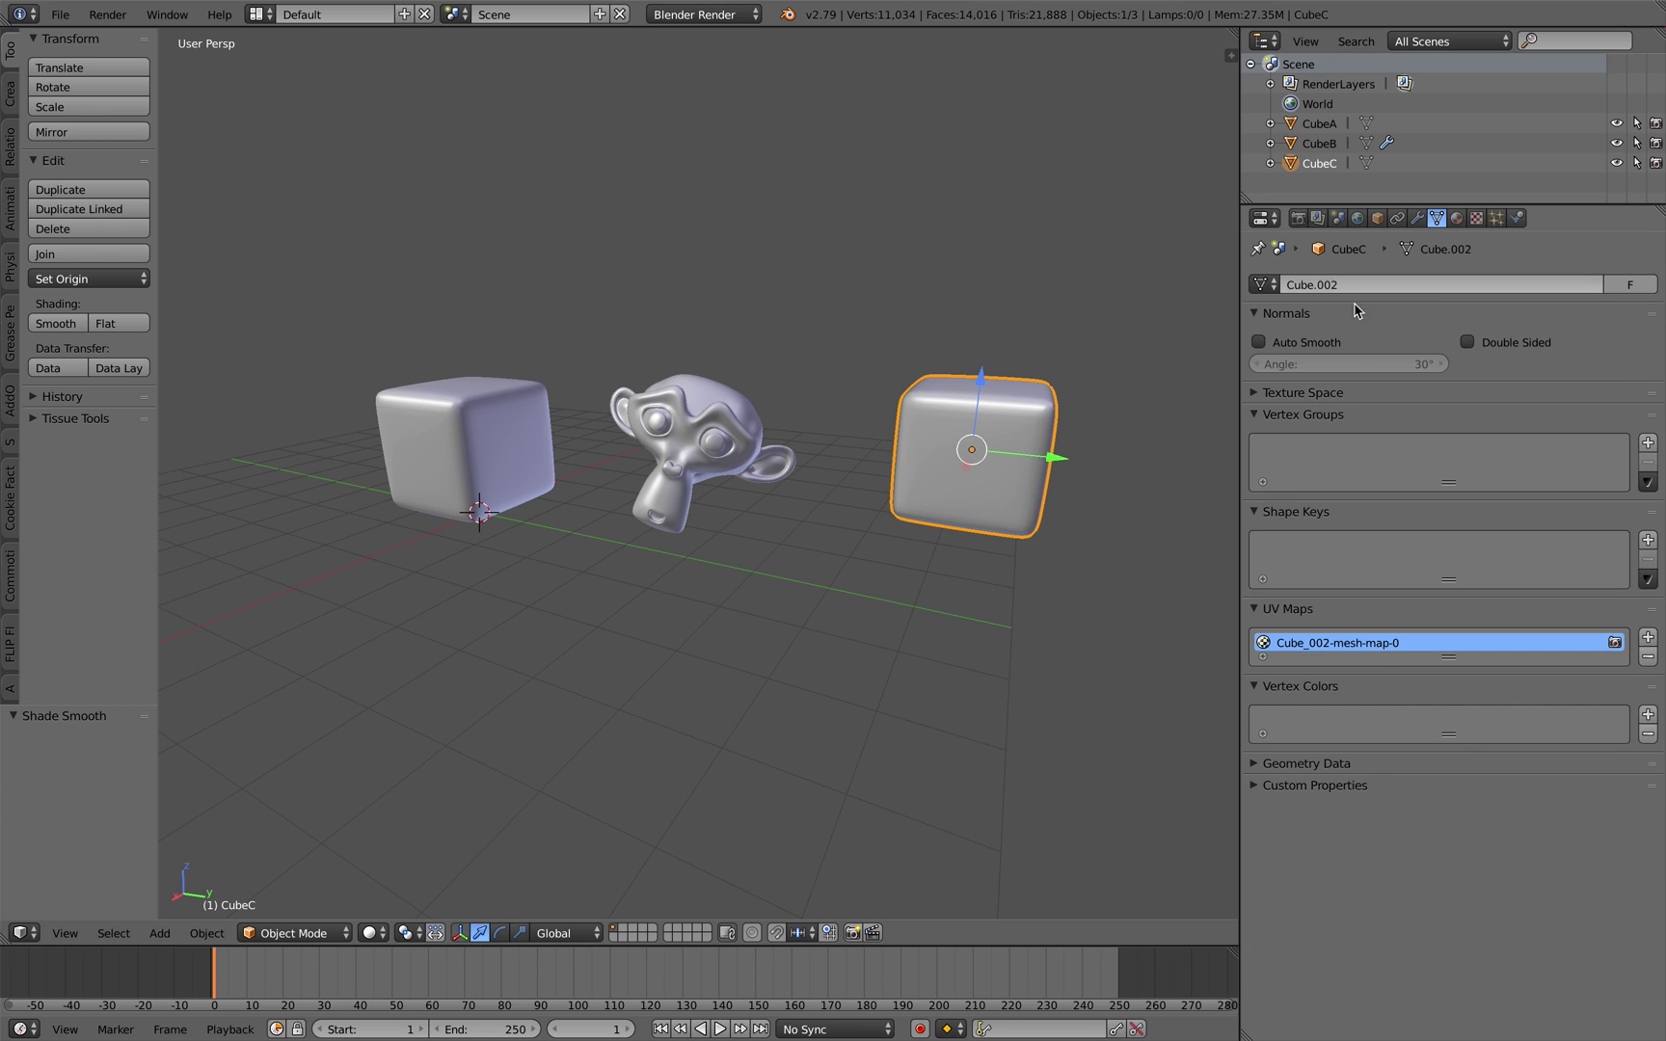
pyautogui.rightClick(508, 455)
pyautogui.rightClick(740, 449)
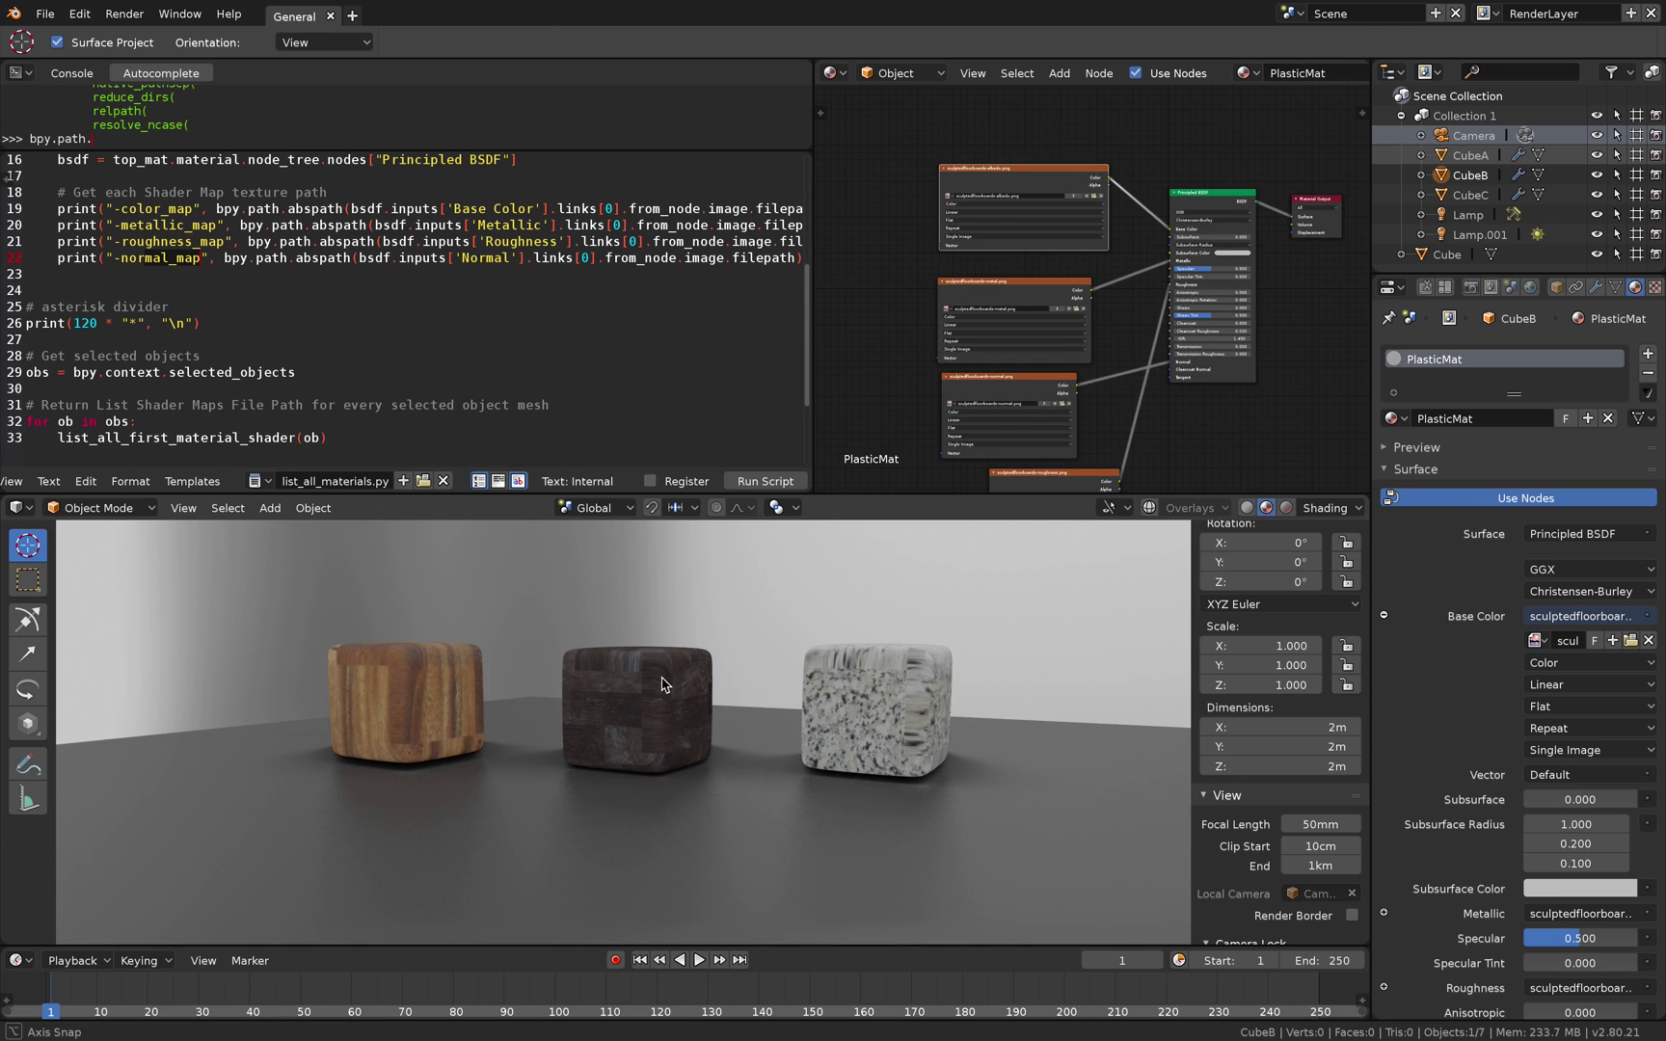
pyautogui.click(1616, 287)
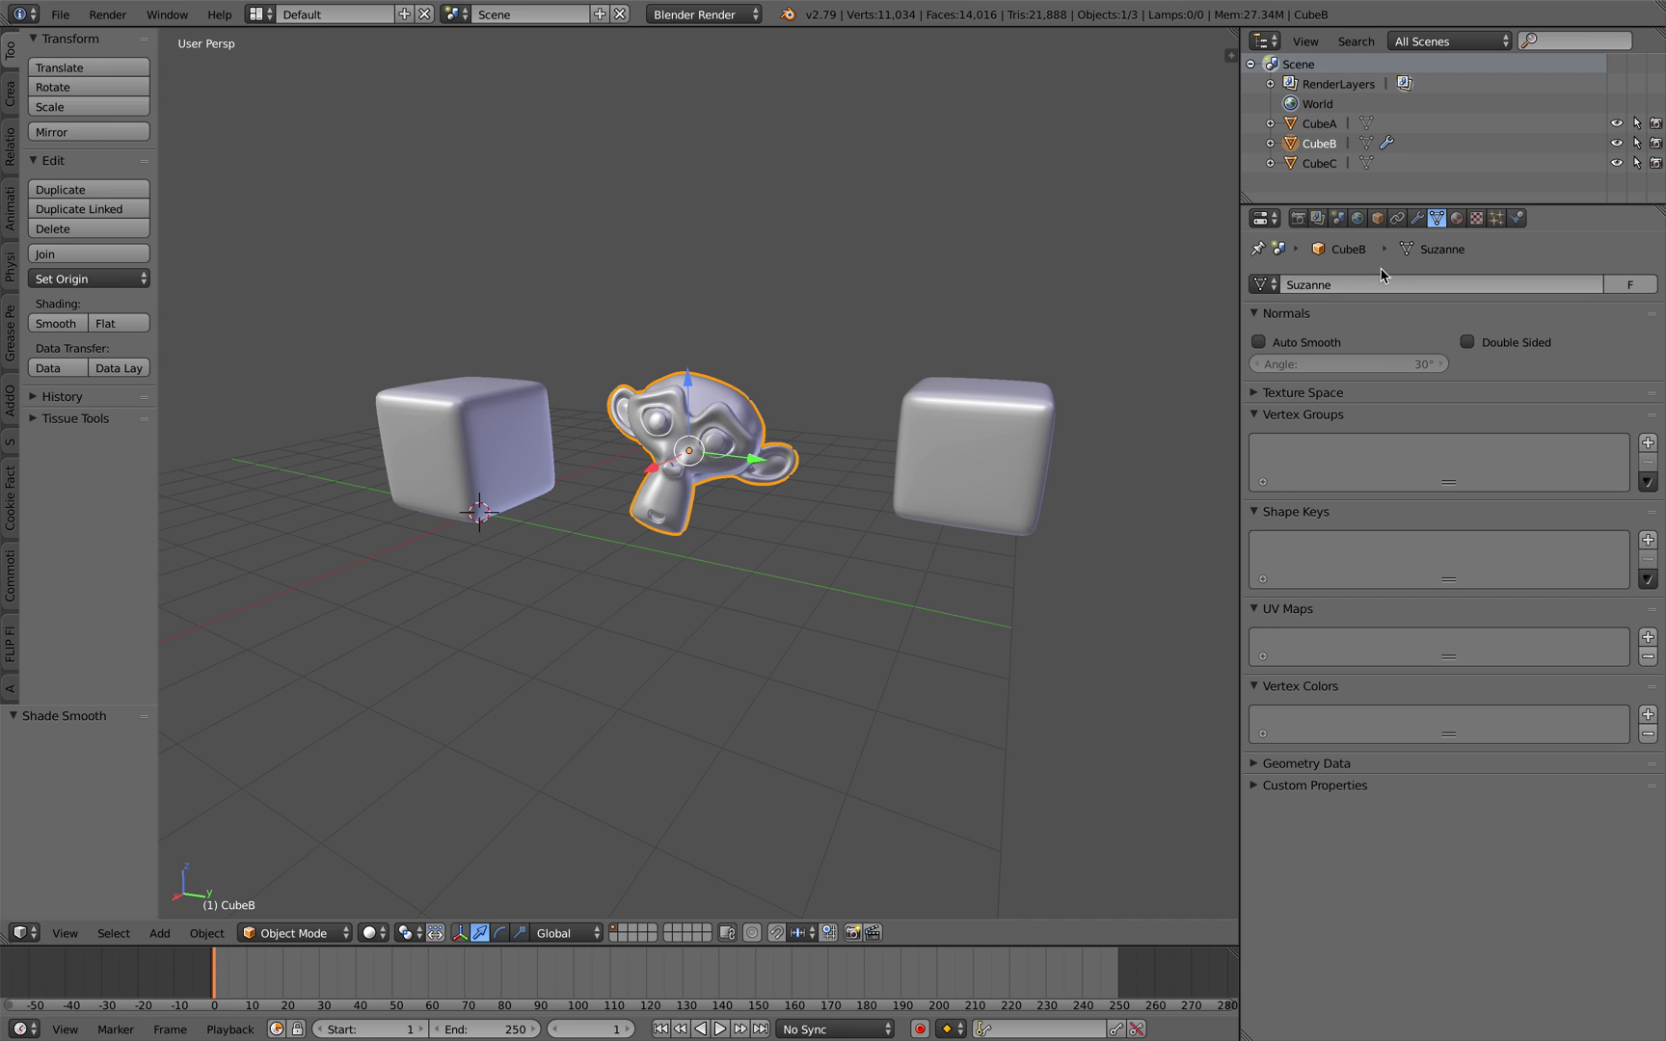
# Rename the monkey's mesh data to Cube.001 in Blender 2.79
pyautogui.click(1373, 280)
pyautogui.write('Cube.001')
pyautogui.press('Return')
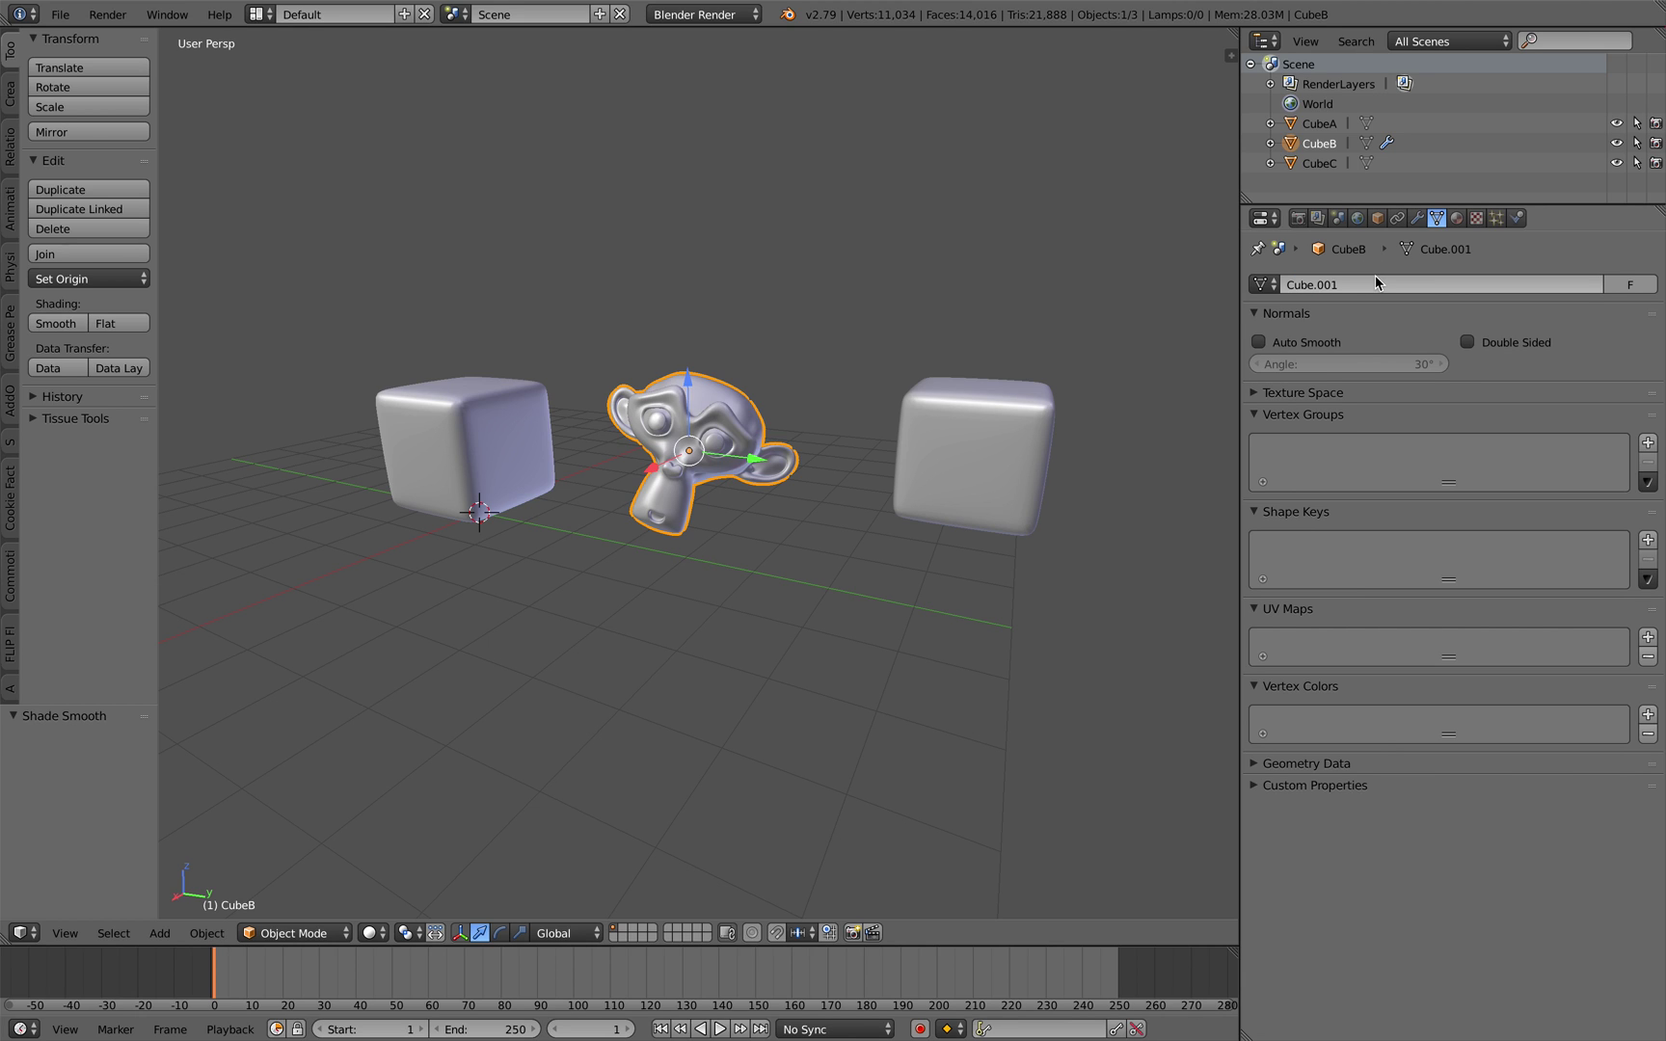
# Select all three meshes again and re-export the renamed monkey with the cubes to roundcube.obj on the Desktop
pyautogui.rightClick(983, 424)
pyautogui.rightClick(464, 424)
pyautogui.keyDown('shift'); pyautogui.rightClick(726, 407); pyautogui.keyUp('shift')
pyautogui.keyDown('shift'); pyautogui.rightClick(937, 447); pyautogui.keyUp('shift')
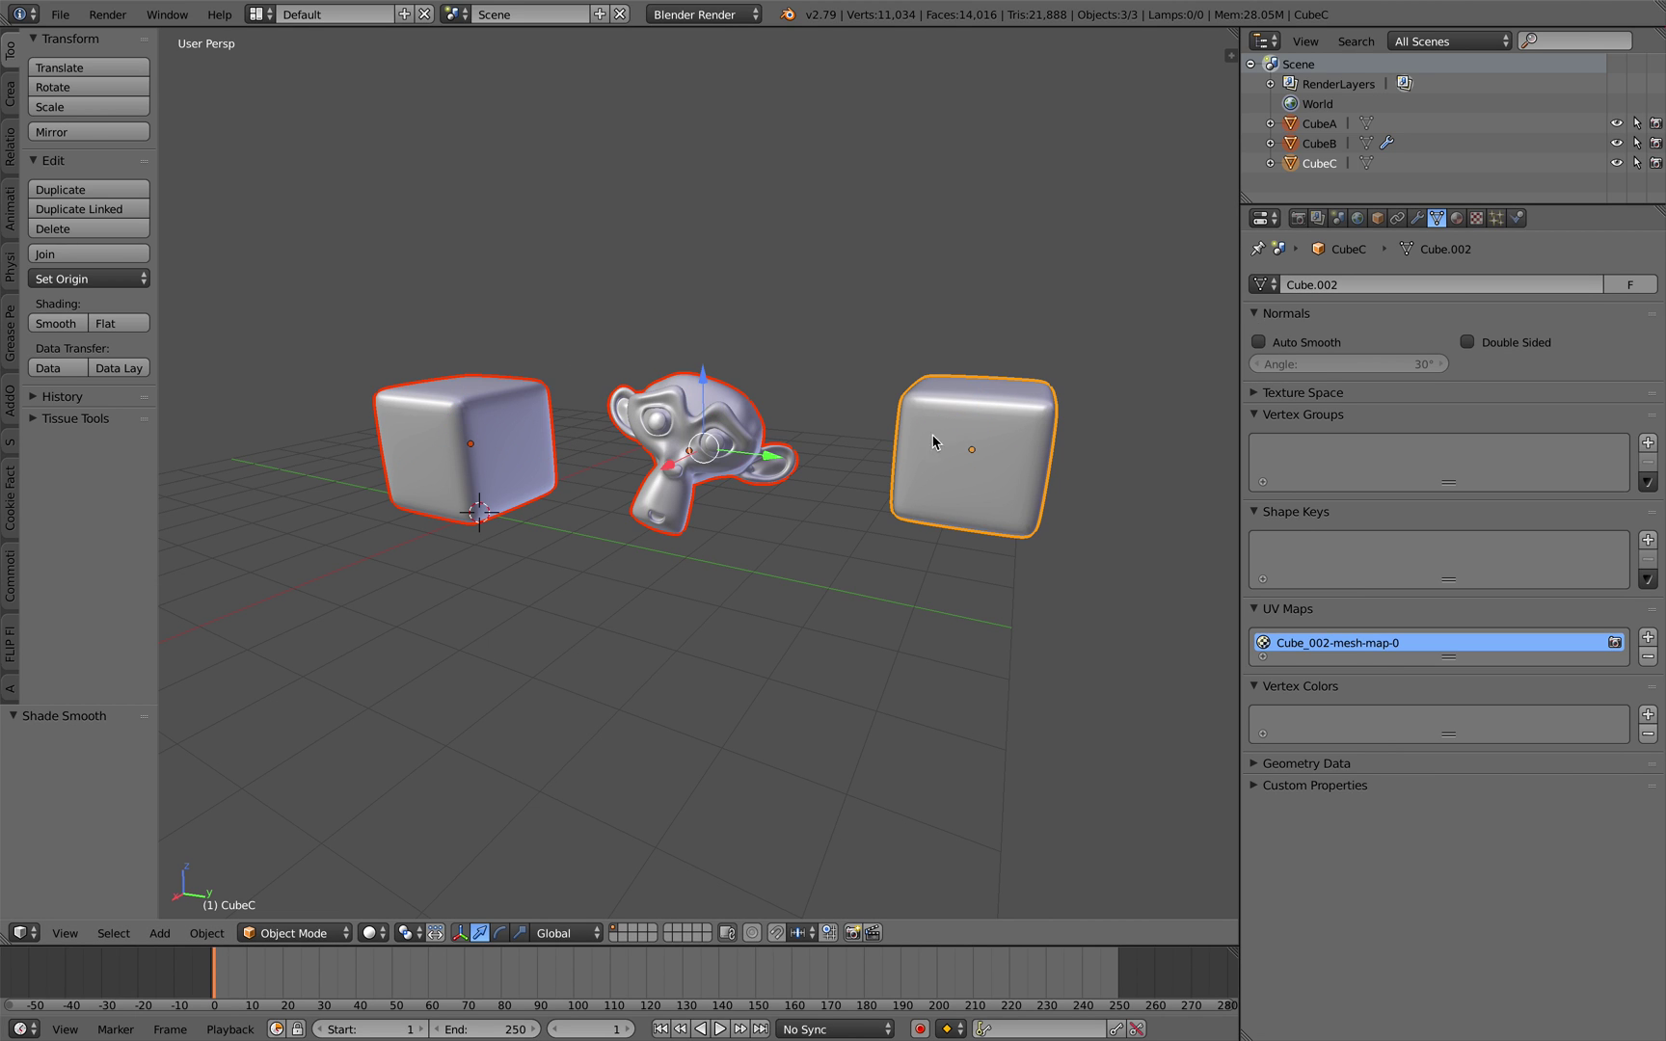
pyautogui.click(60, 15)
pyautogui.moveTo(213, 415)
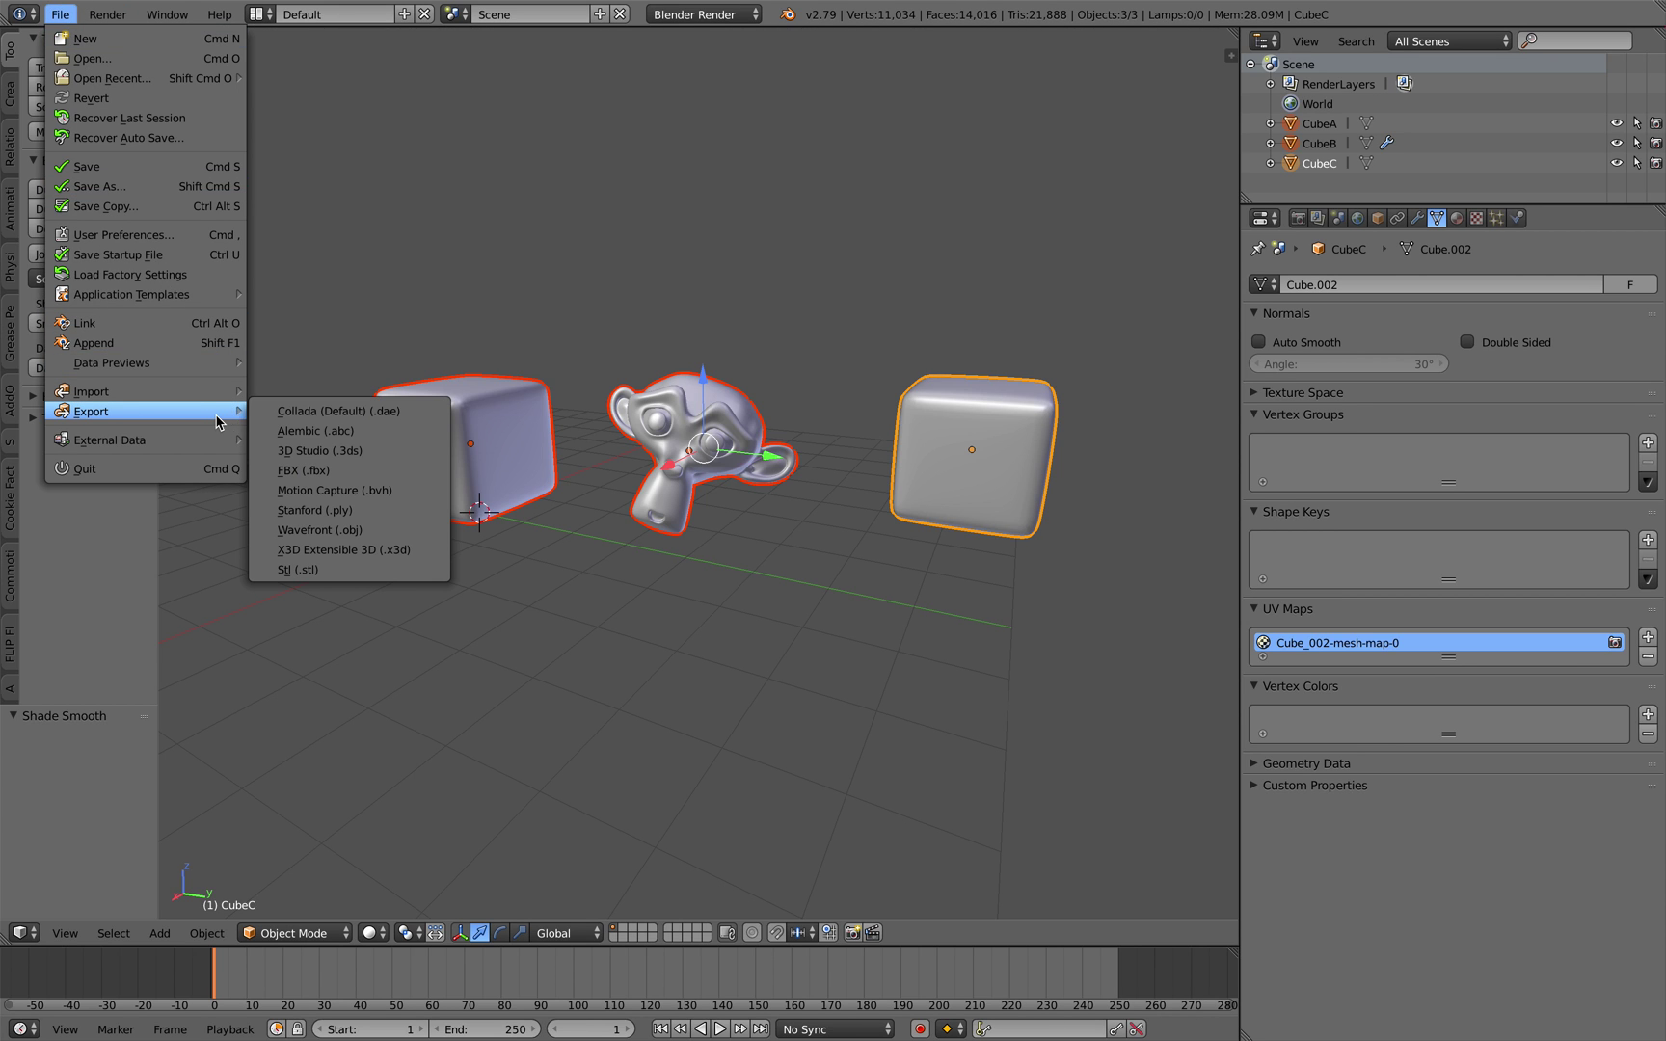
pyautogui.click(299, 526)
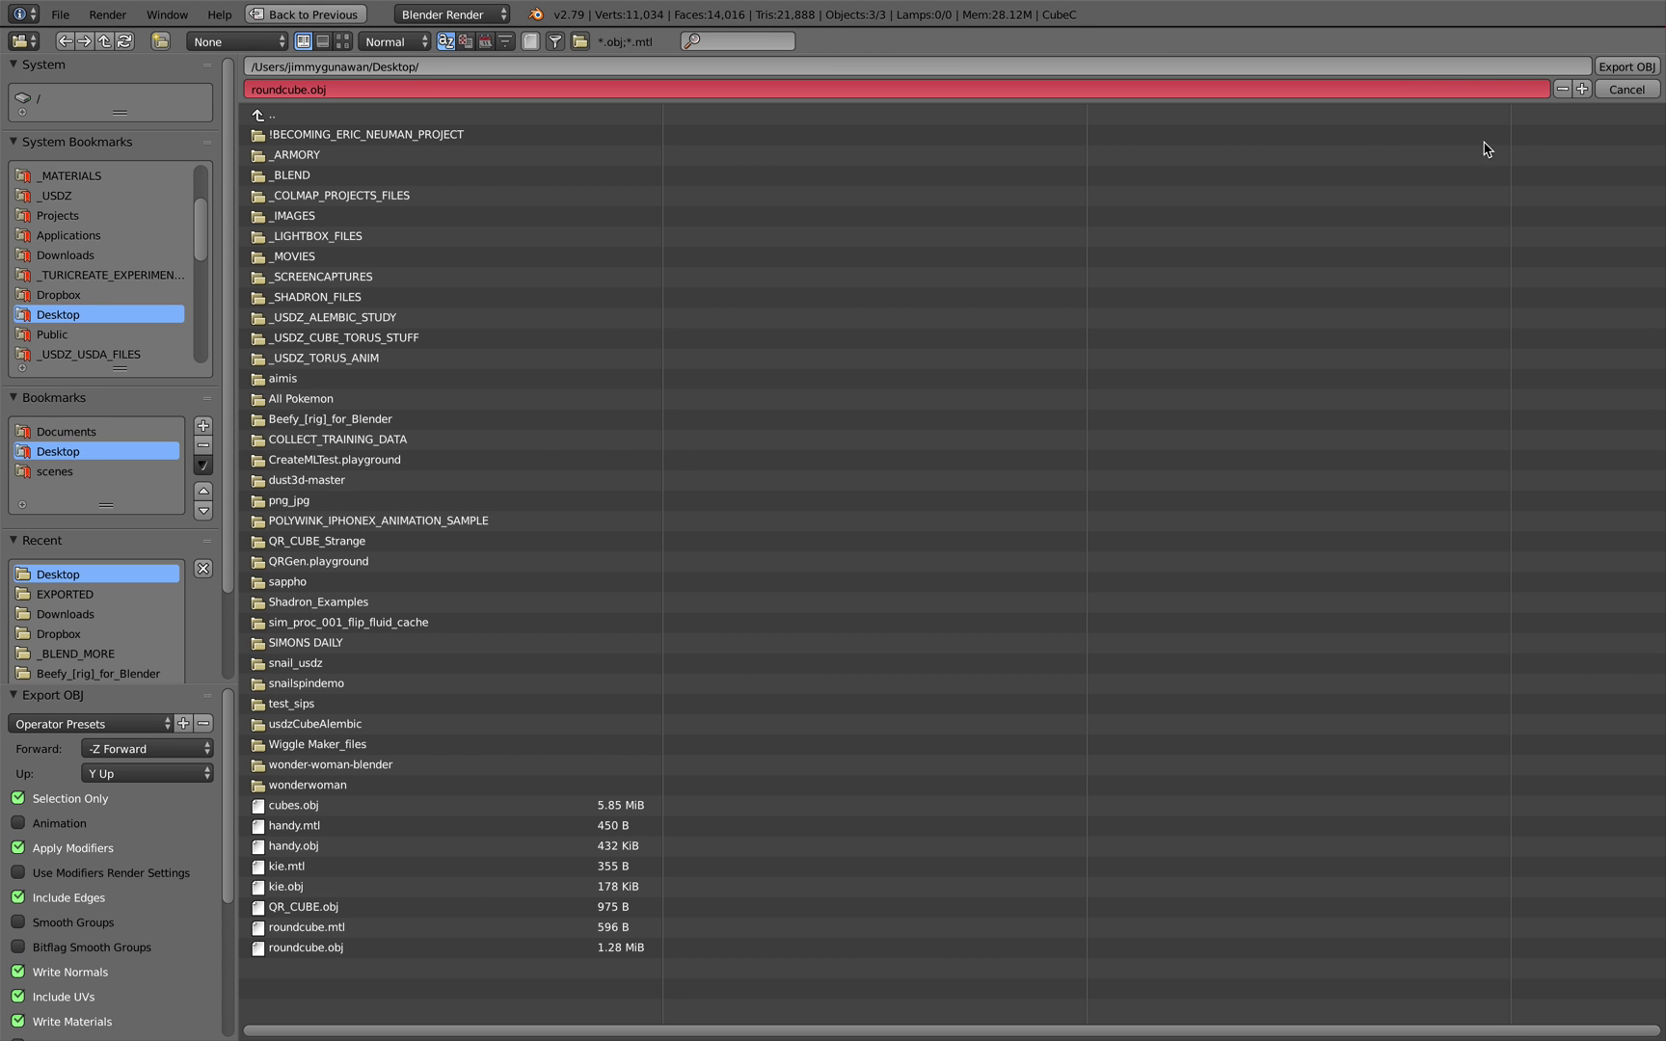
pyautogui.click(1602, 64)
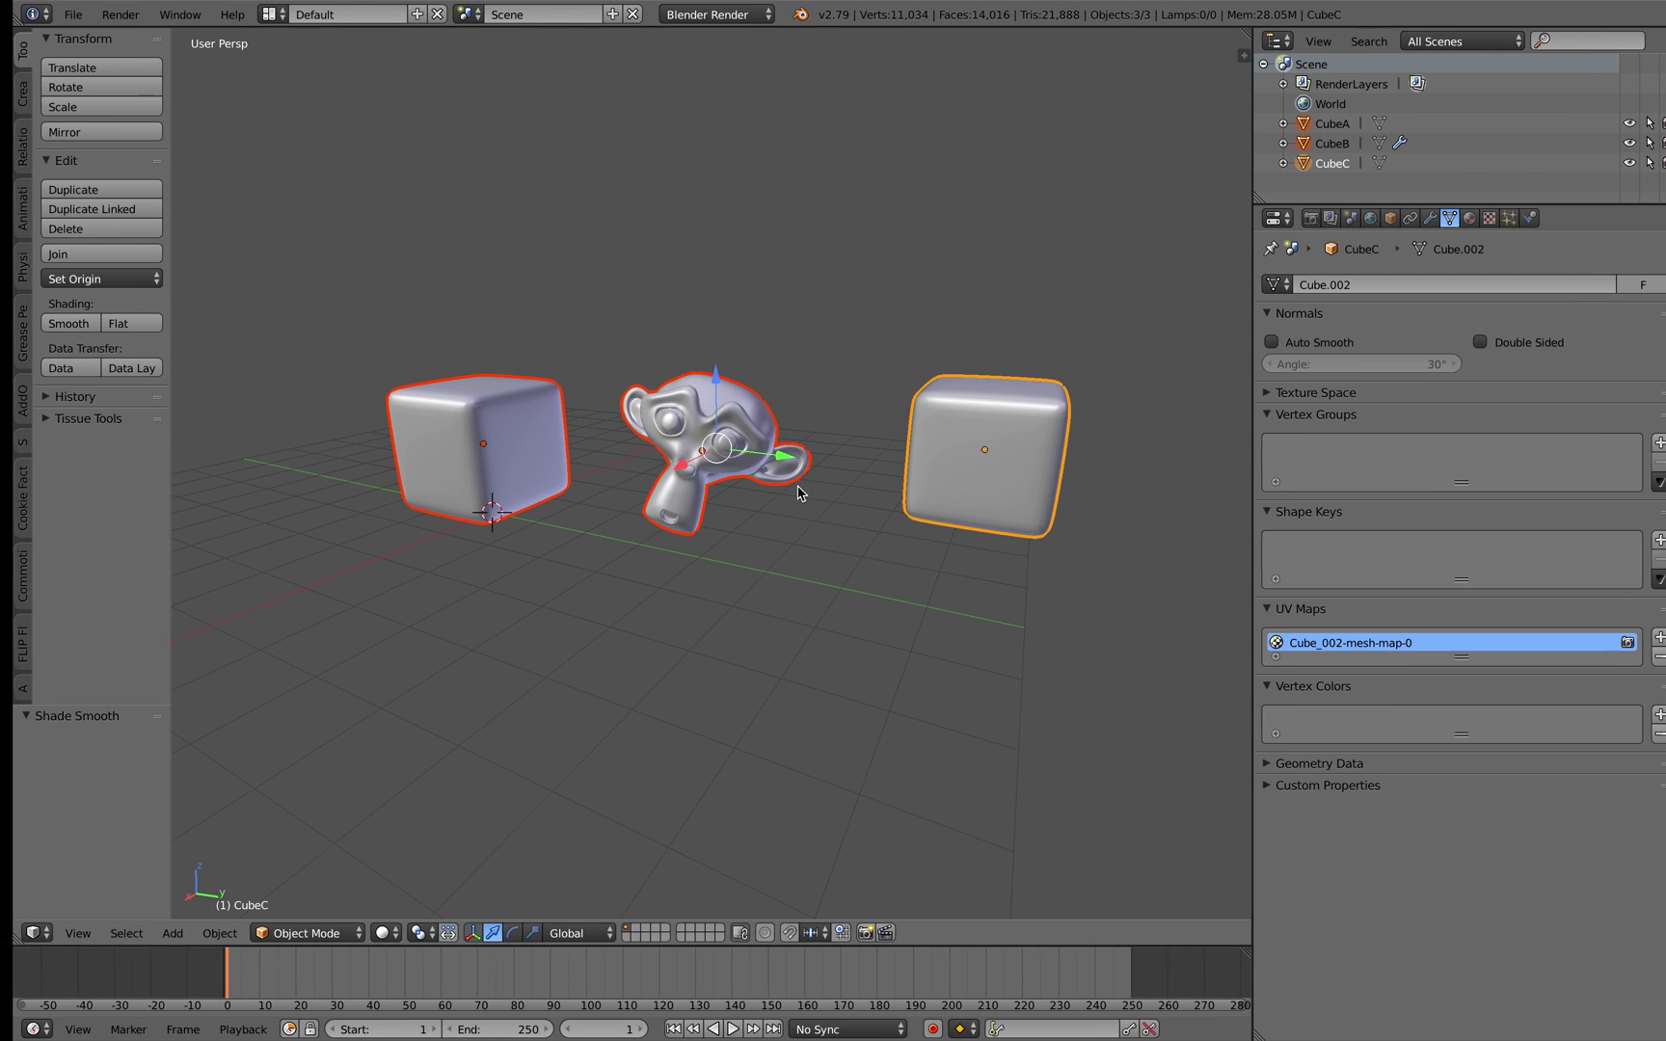
# Examine the object and mesh data settings of the monkey and the granite cube
pyautogui.rightClick(733, 449)
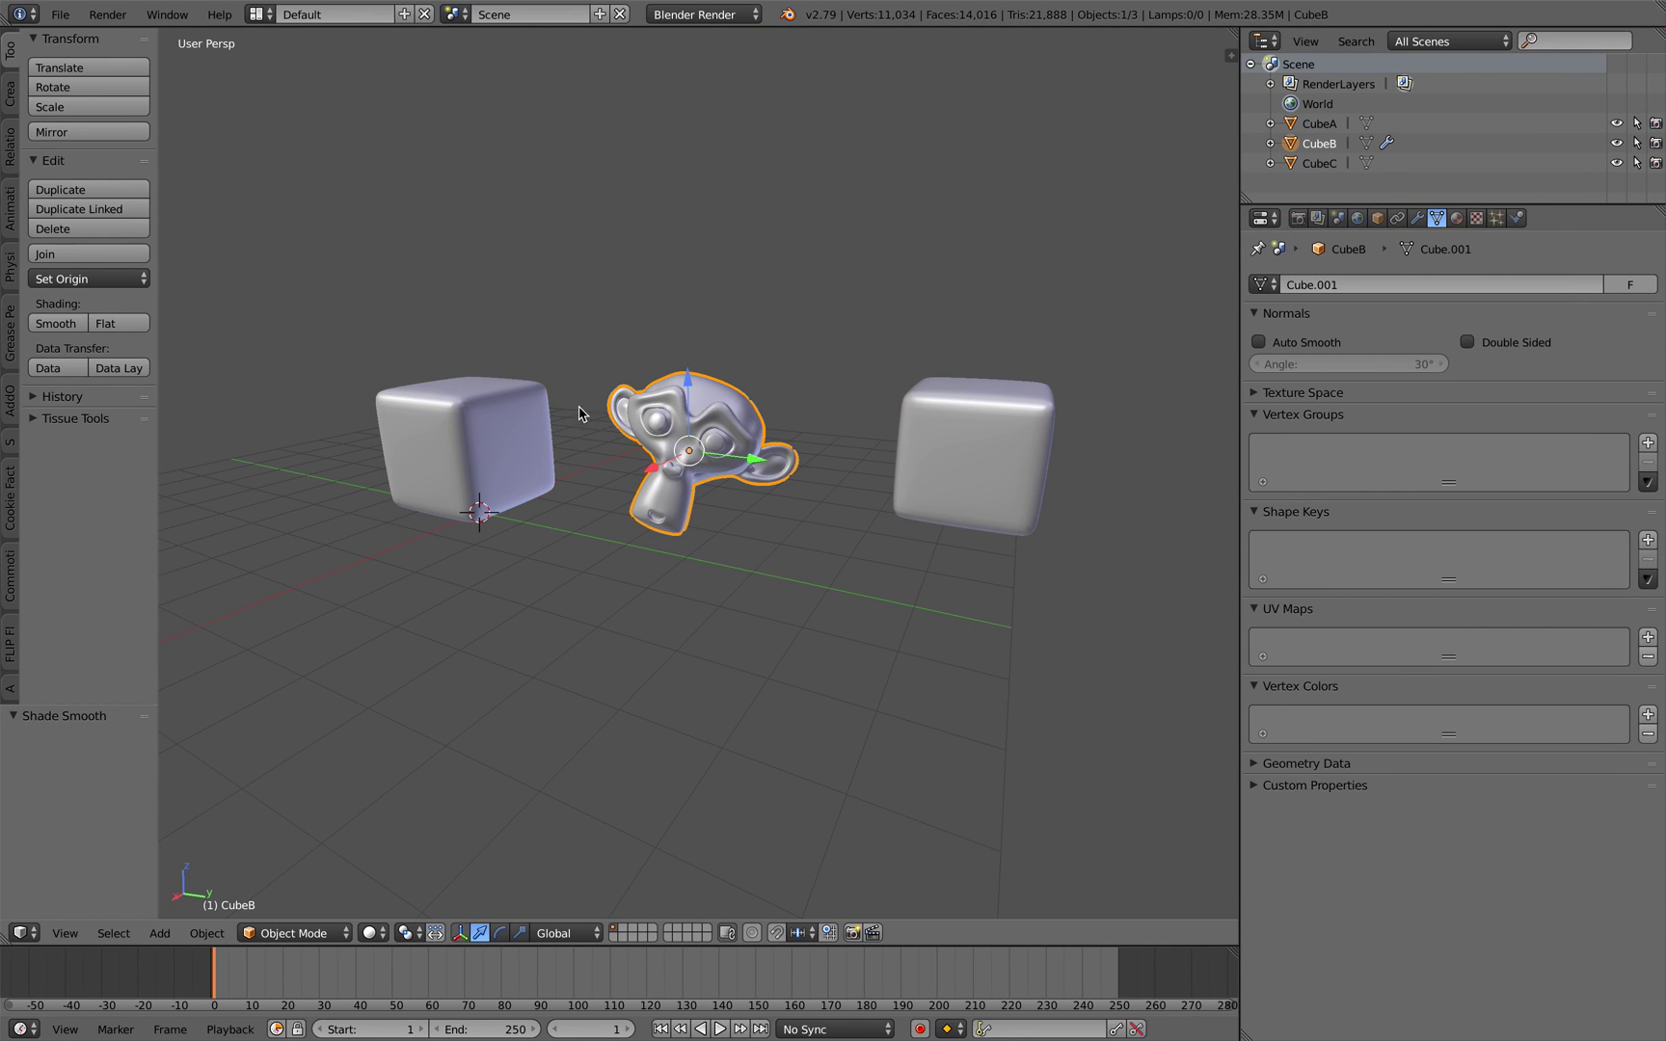
pyautogui.click(1377, 218)
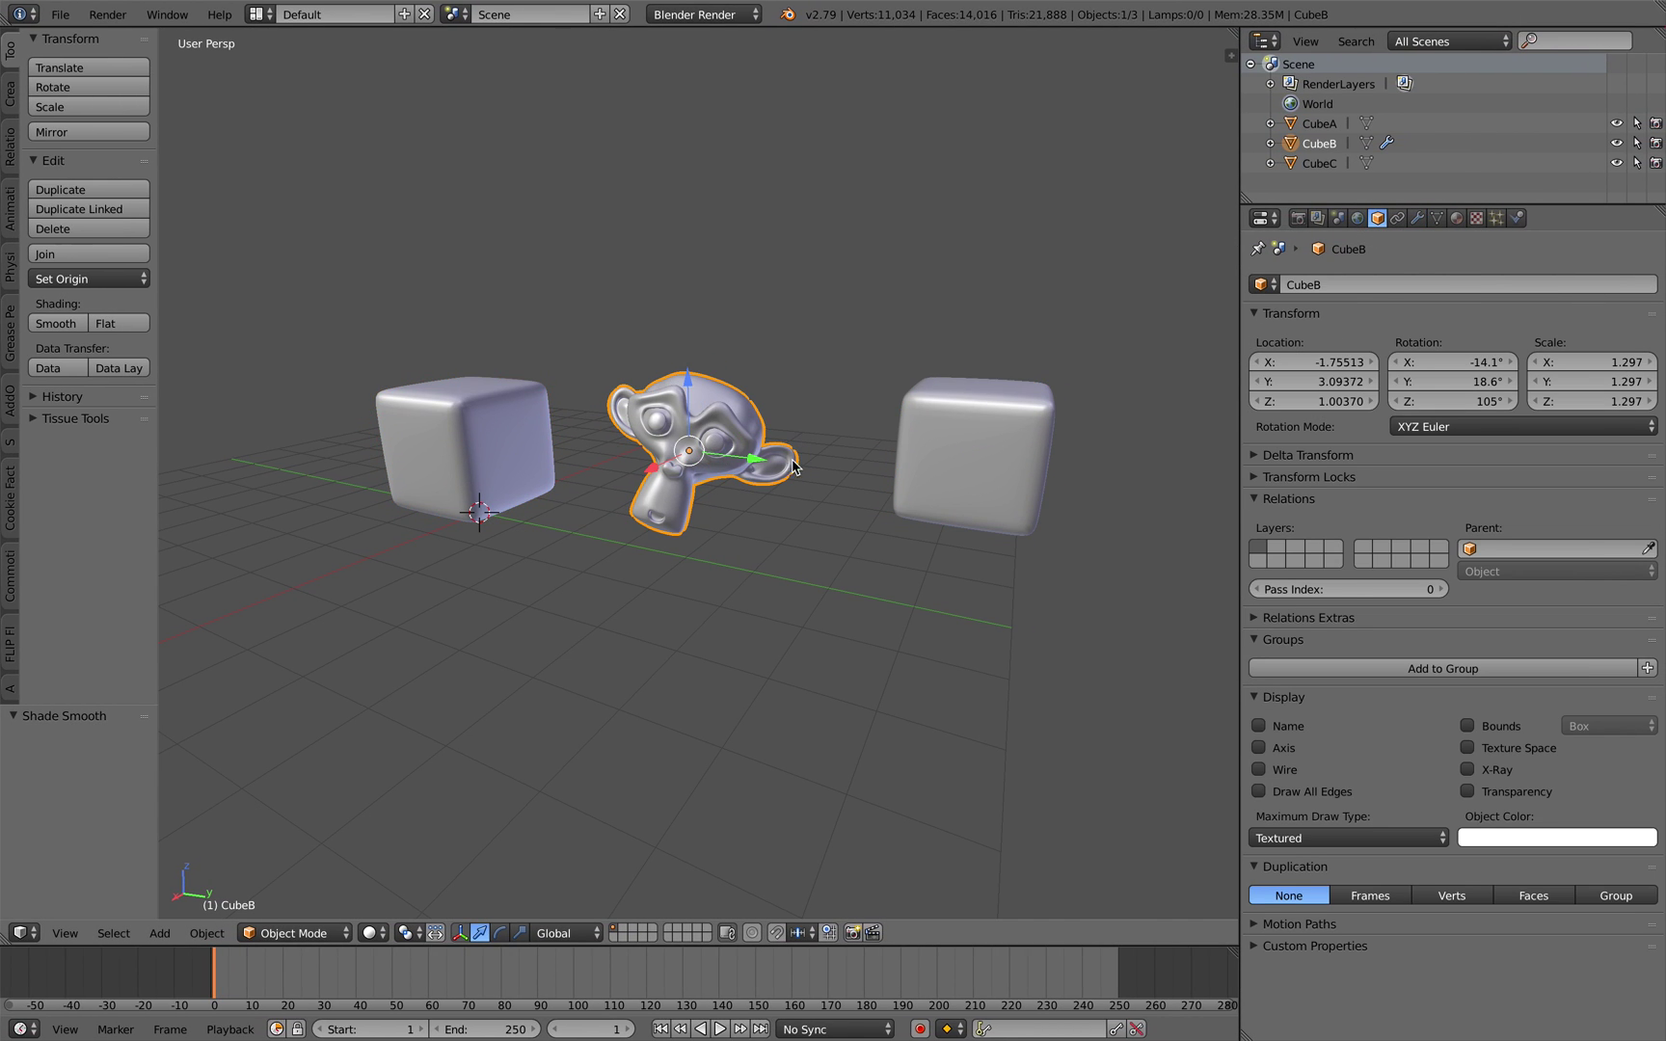
pyautogui.click(1436, 218)
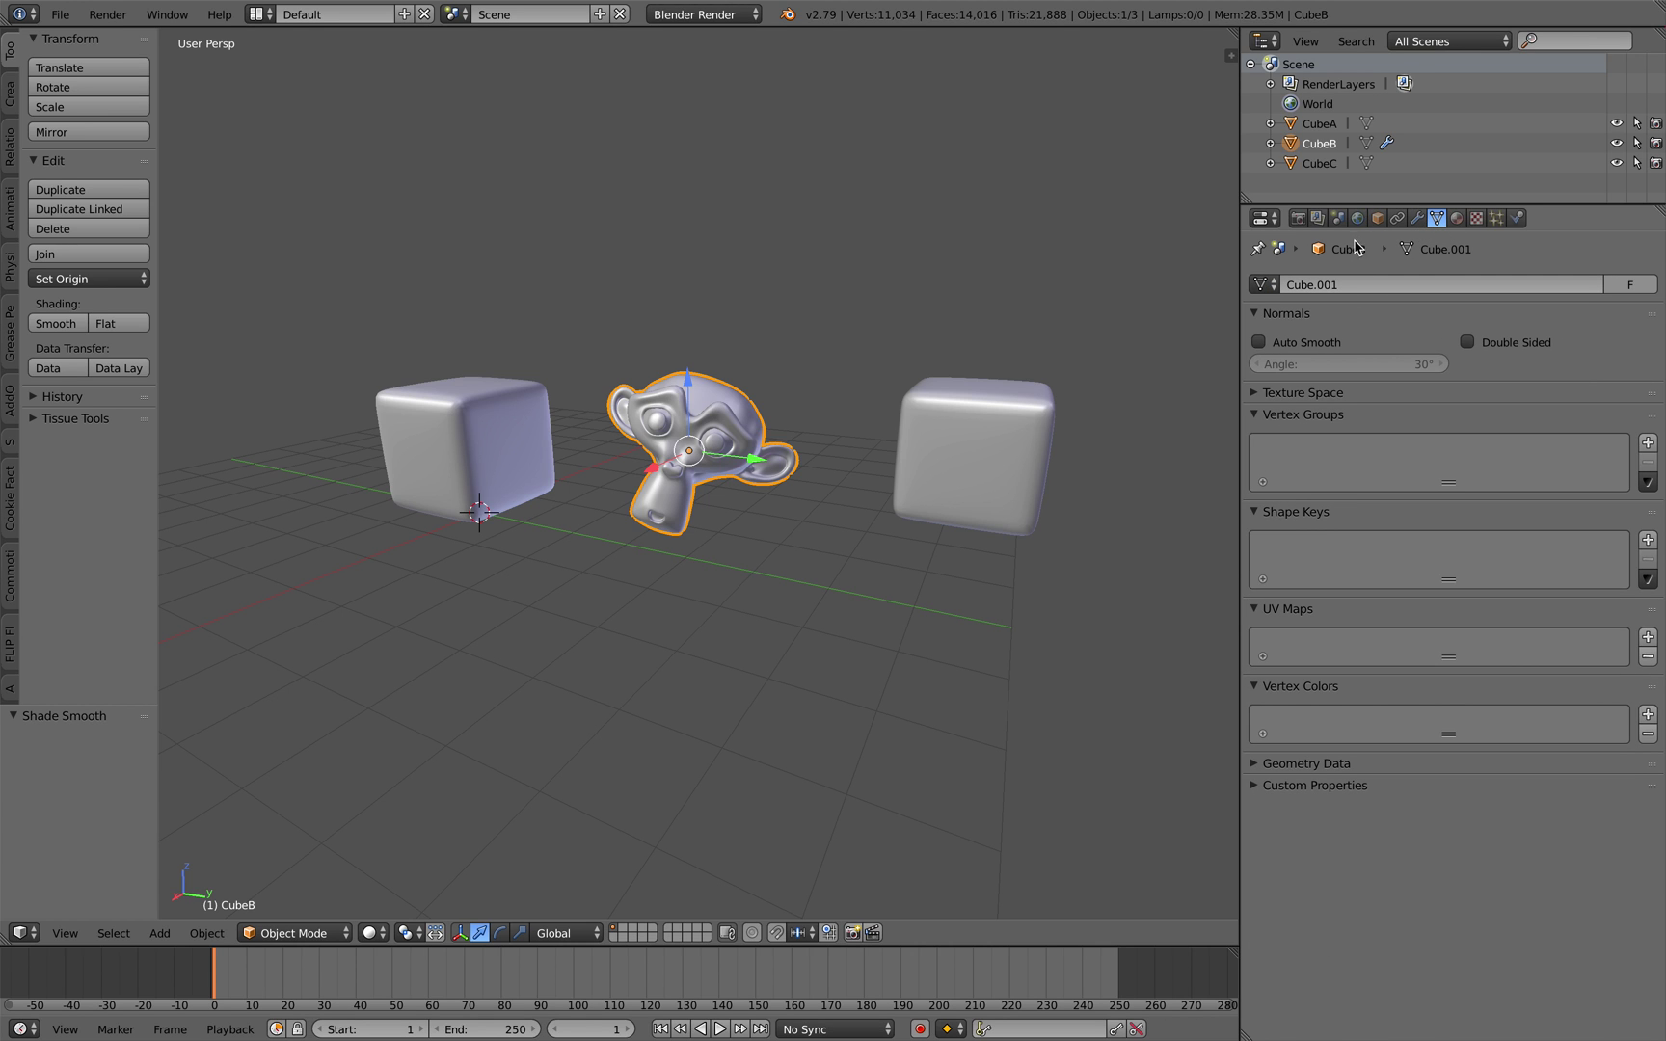
pyautogui.rightClick(925, 465)
pyautogui.click(1377, 218)
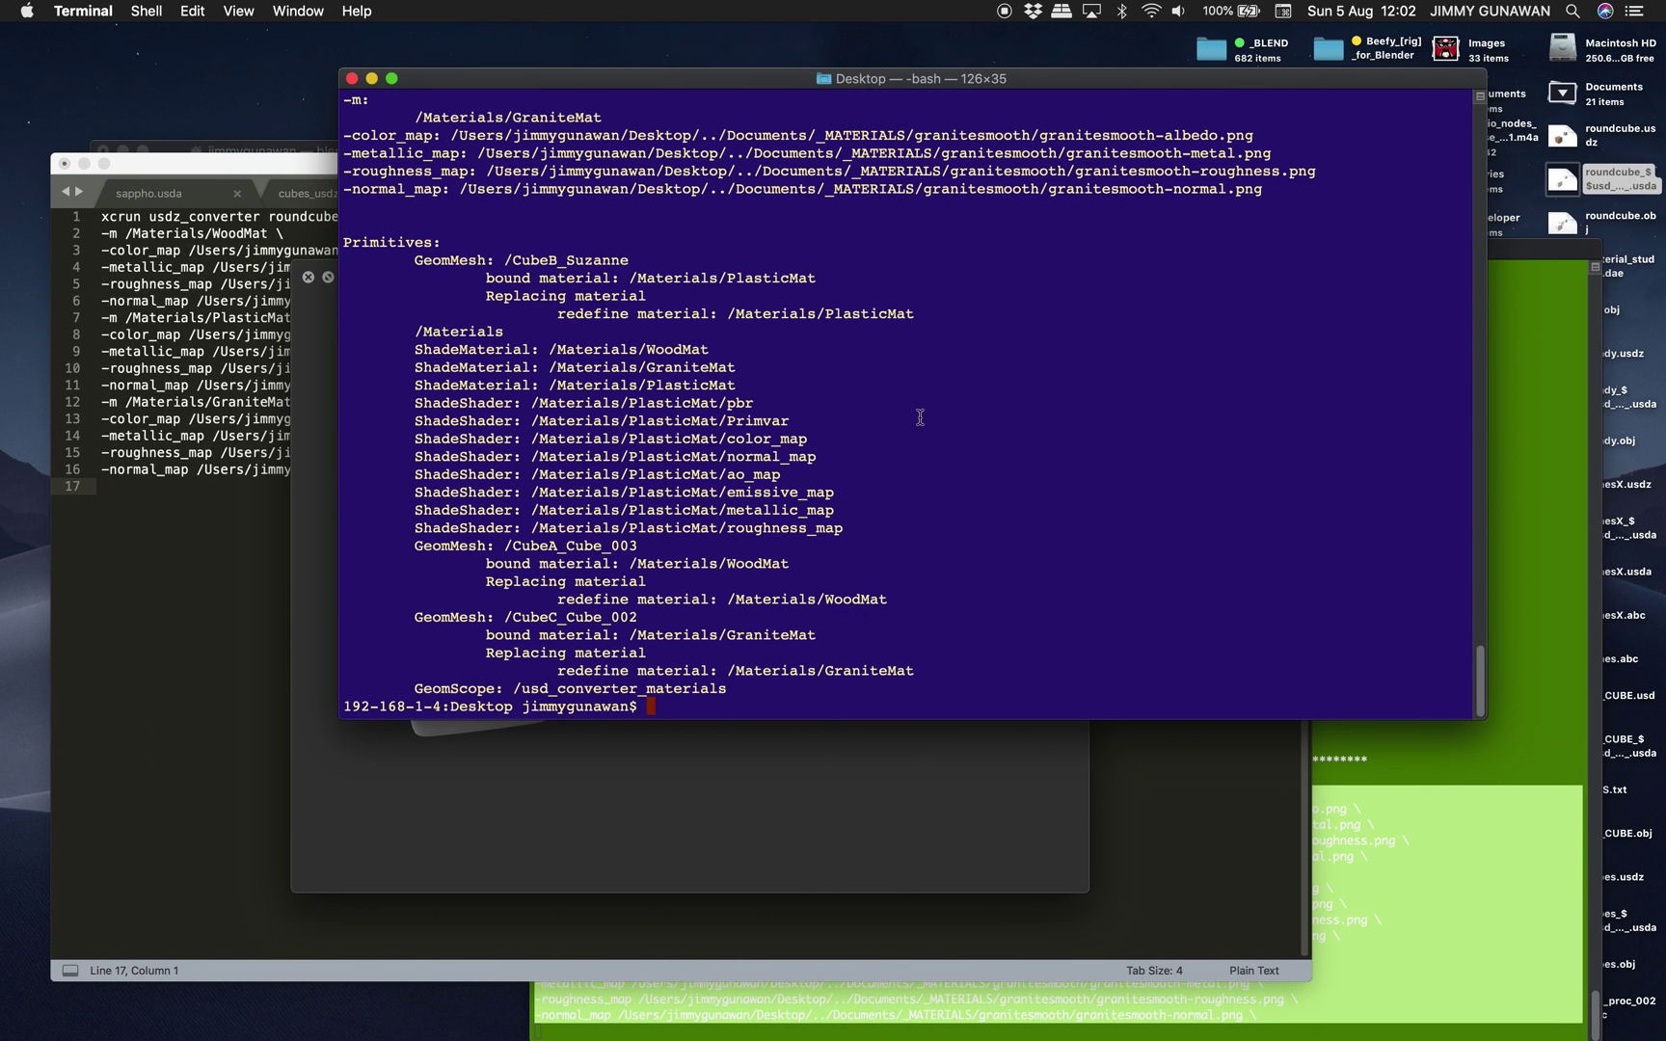
# Run the roundcube.obj conversion once more in Terminal and reposition its window
pyautogui.press('Up')
pyautogui.press('Return')
pyautogui.moveTo(933, 87); pyautogui.dragTo(814, 102)
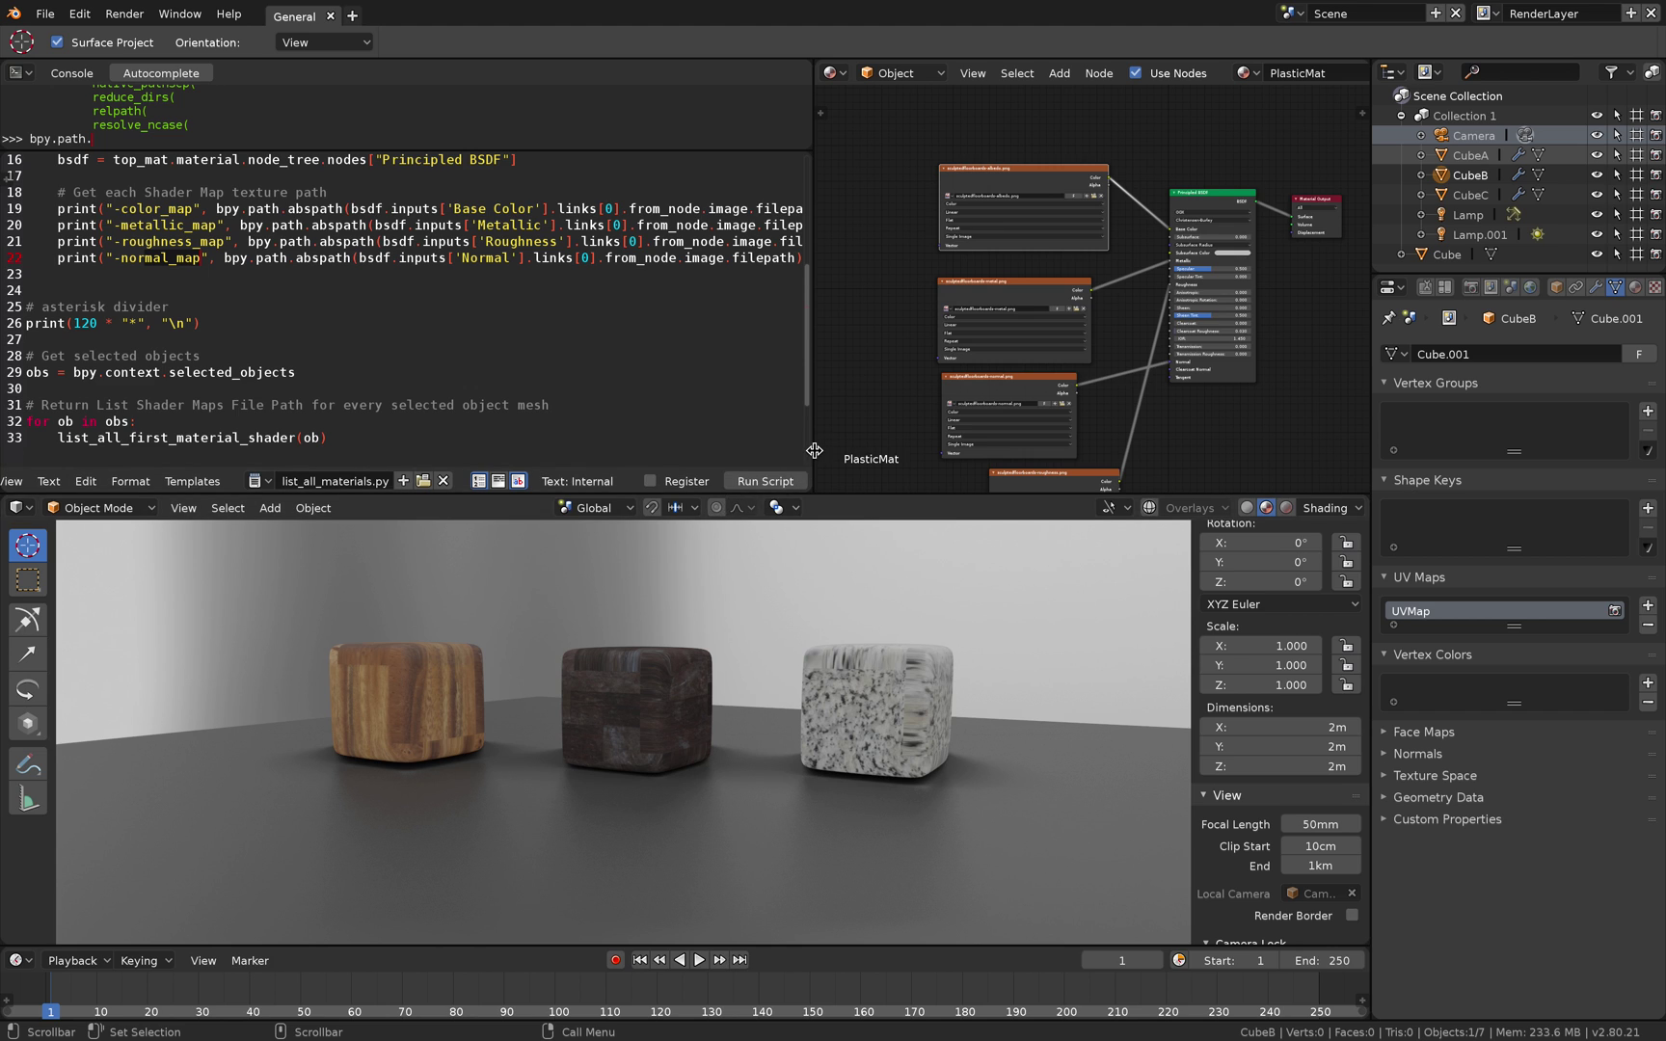
# In Blender 2.80, enlarge the text editor in width and height to show the list_all_materials.py script from its first line
pyautogui.moveTo(814, 449); pyautogui.dragTo(933, 449)
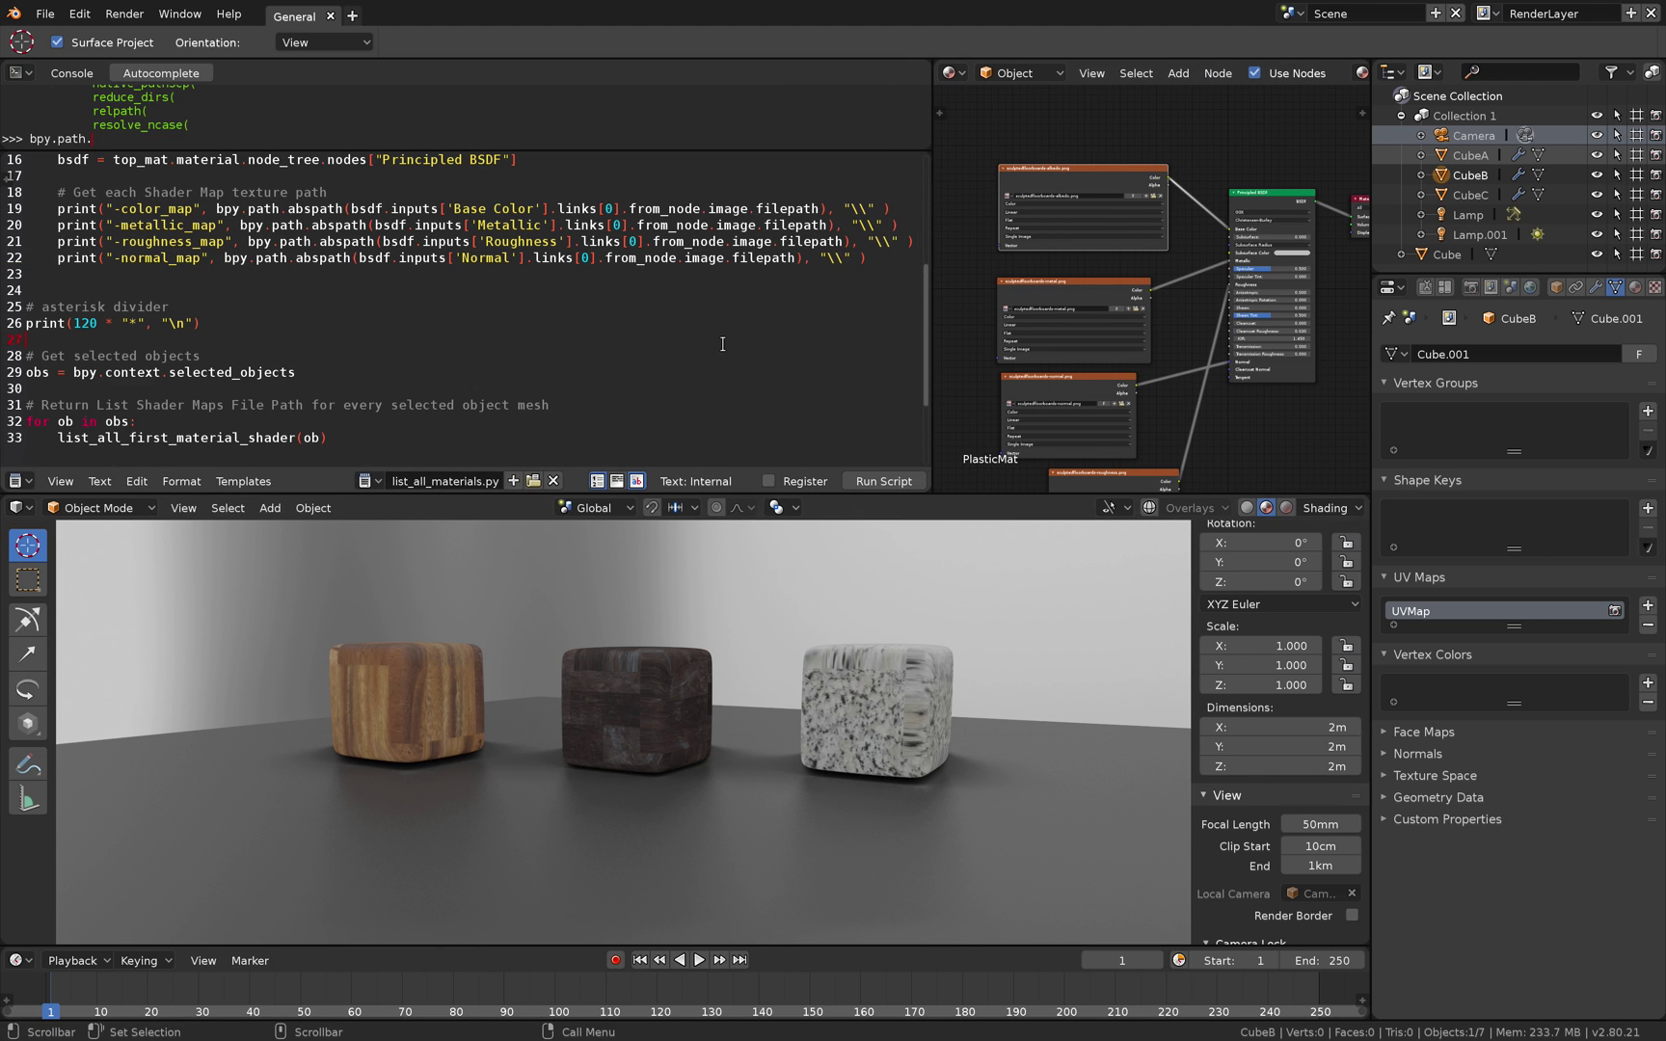
pyautogui.scroll(5, 772, 347)
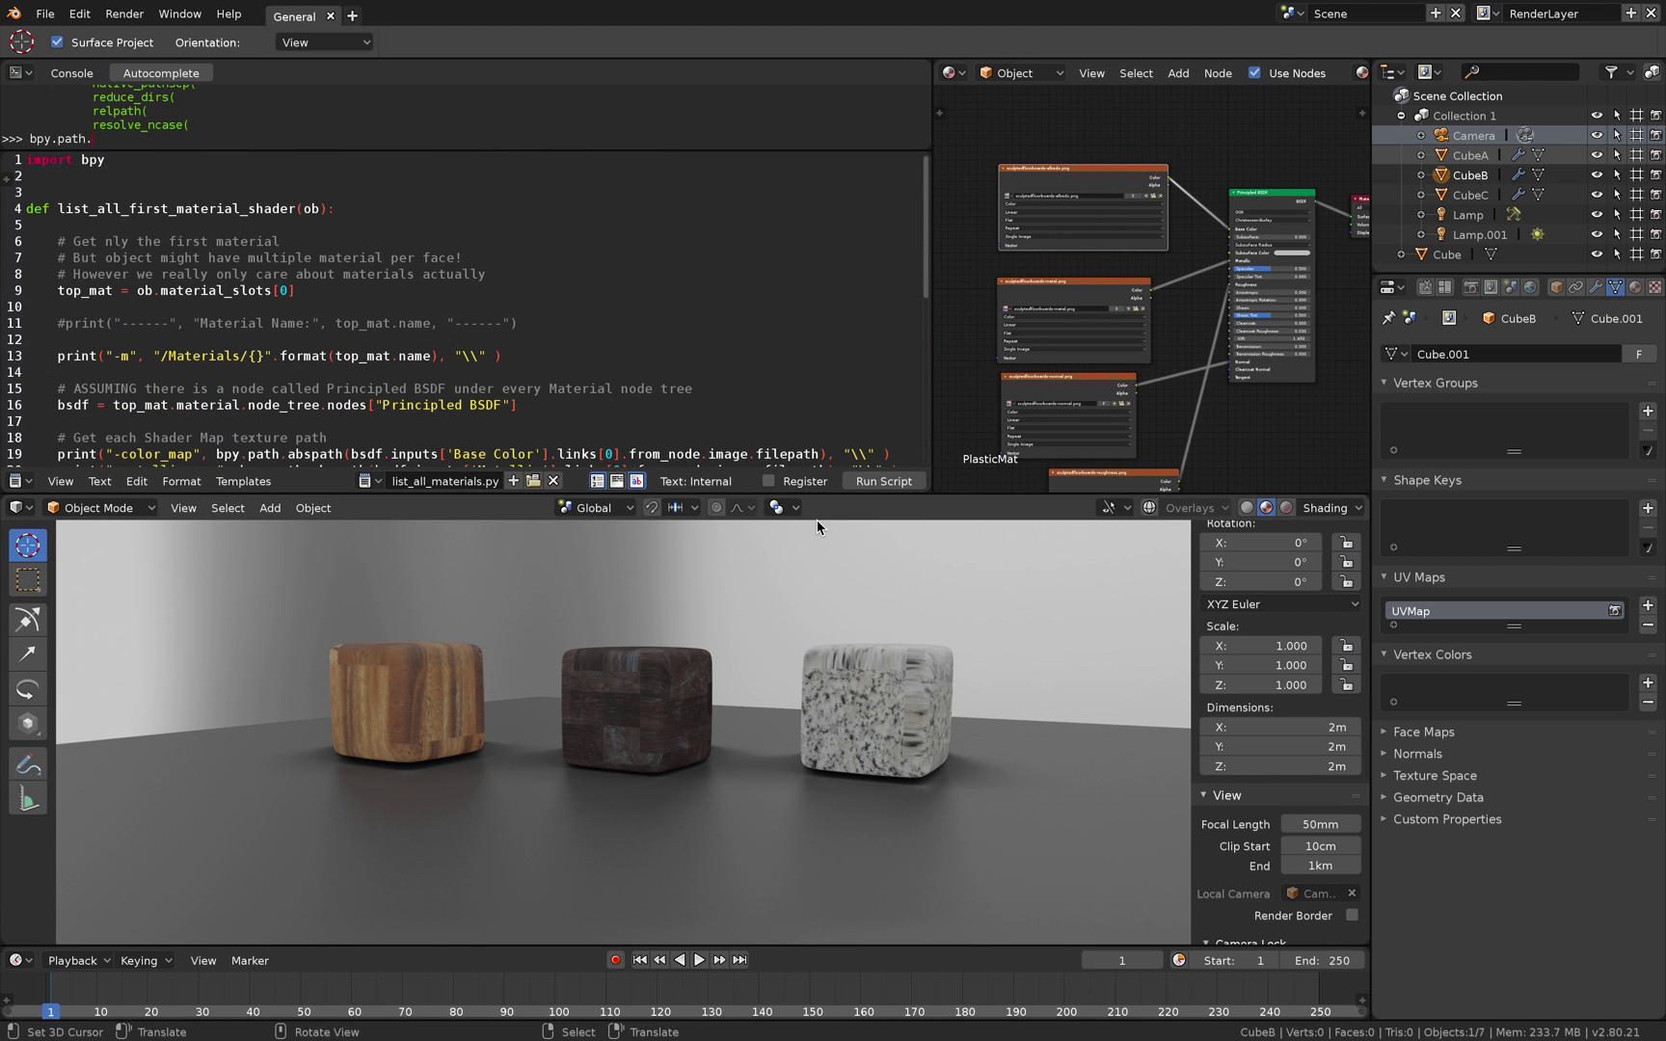
pyautogui.moveTo(828, 495); pyautogui.dragTo(840, 573)
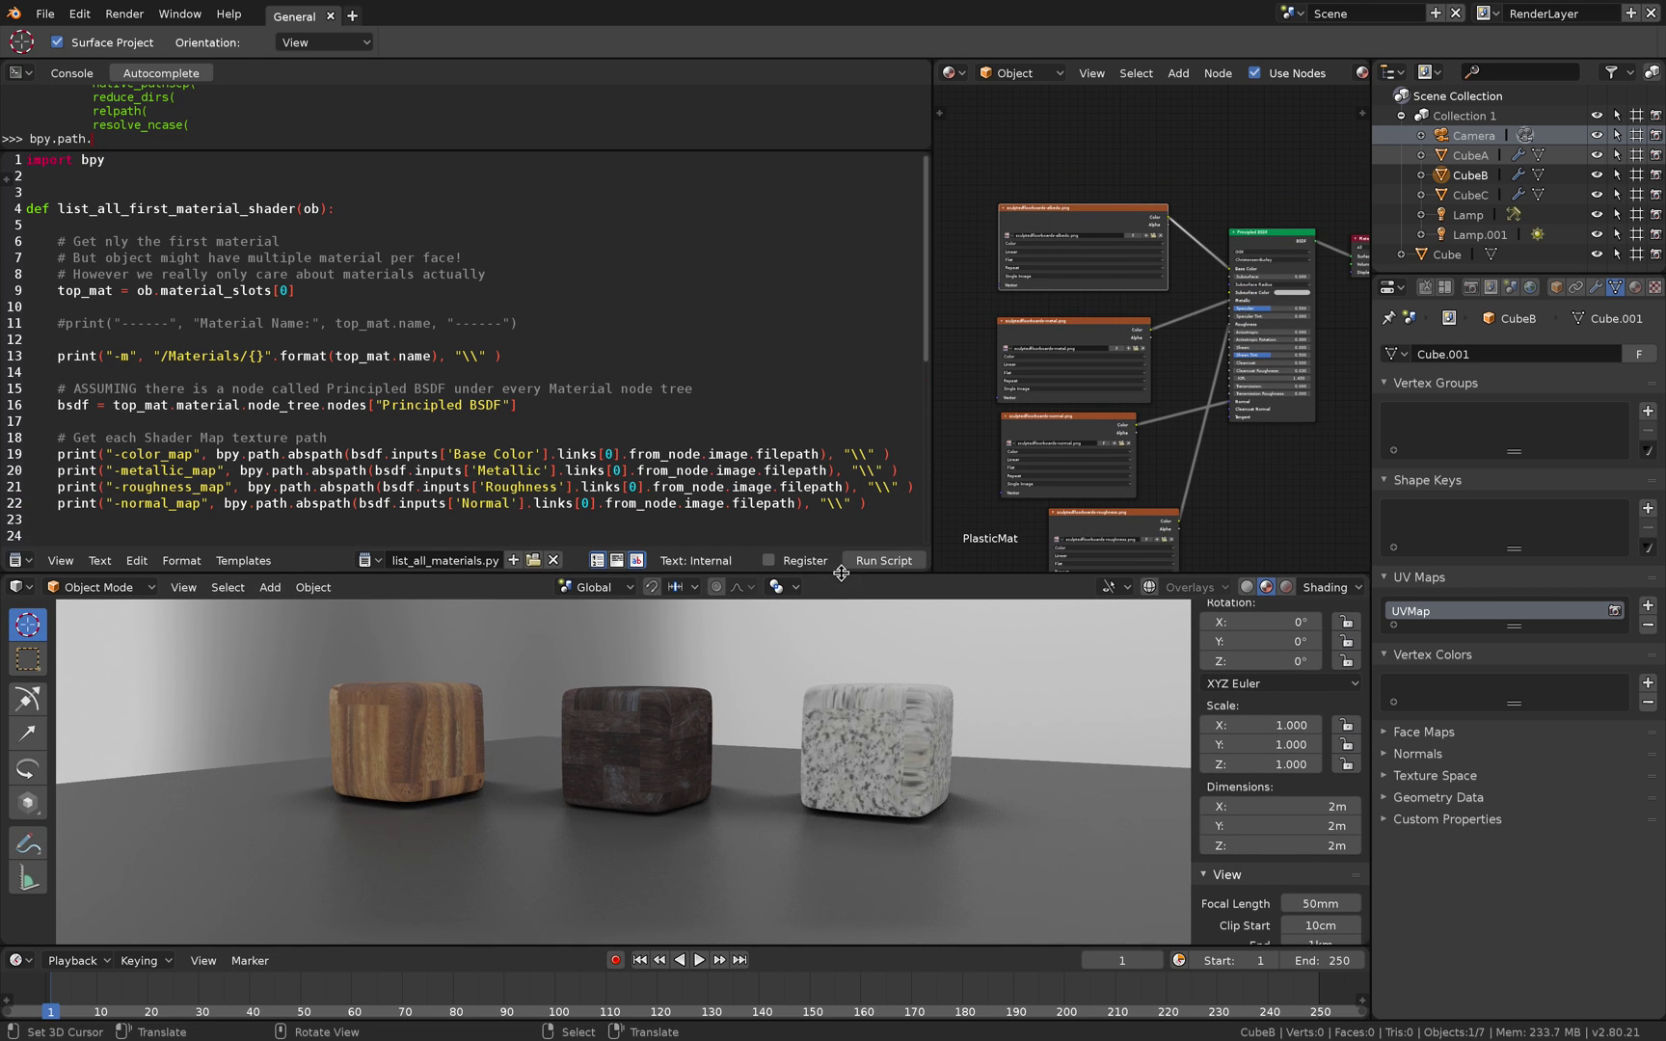
# Highlight the script lines that print the color, metallic, roughness and normal map paths
pyautogui.scroll(-4, 318, 396)
pyautogui.scroll(4, 318, 396)
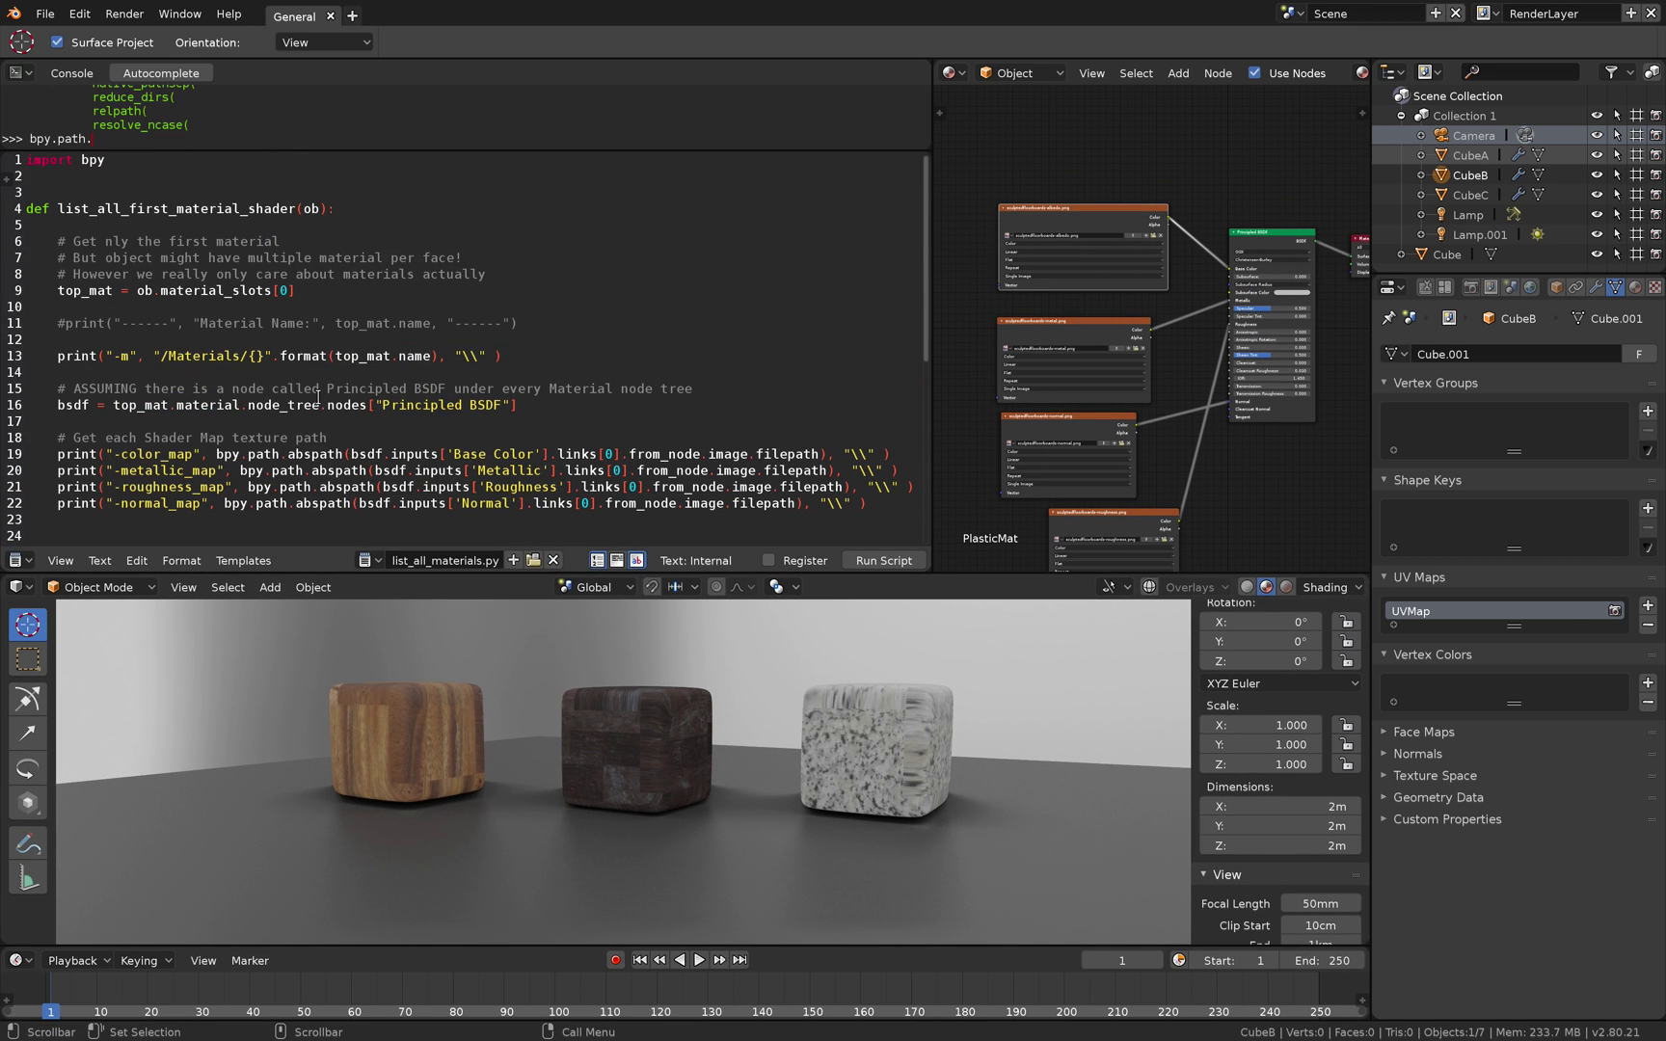
pyautogui.moveTo(115, 453); pyautogui.dragTo(214, 501)
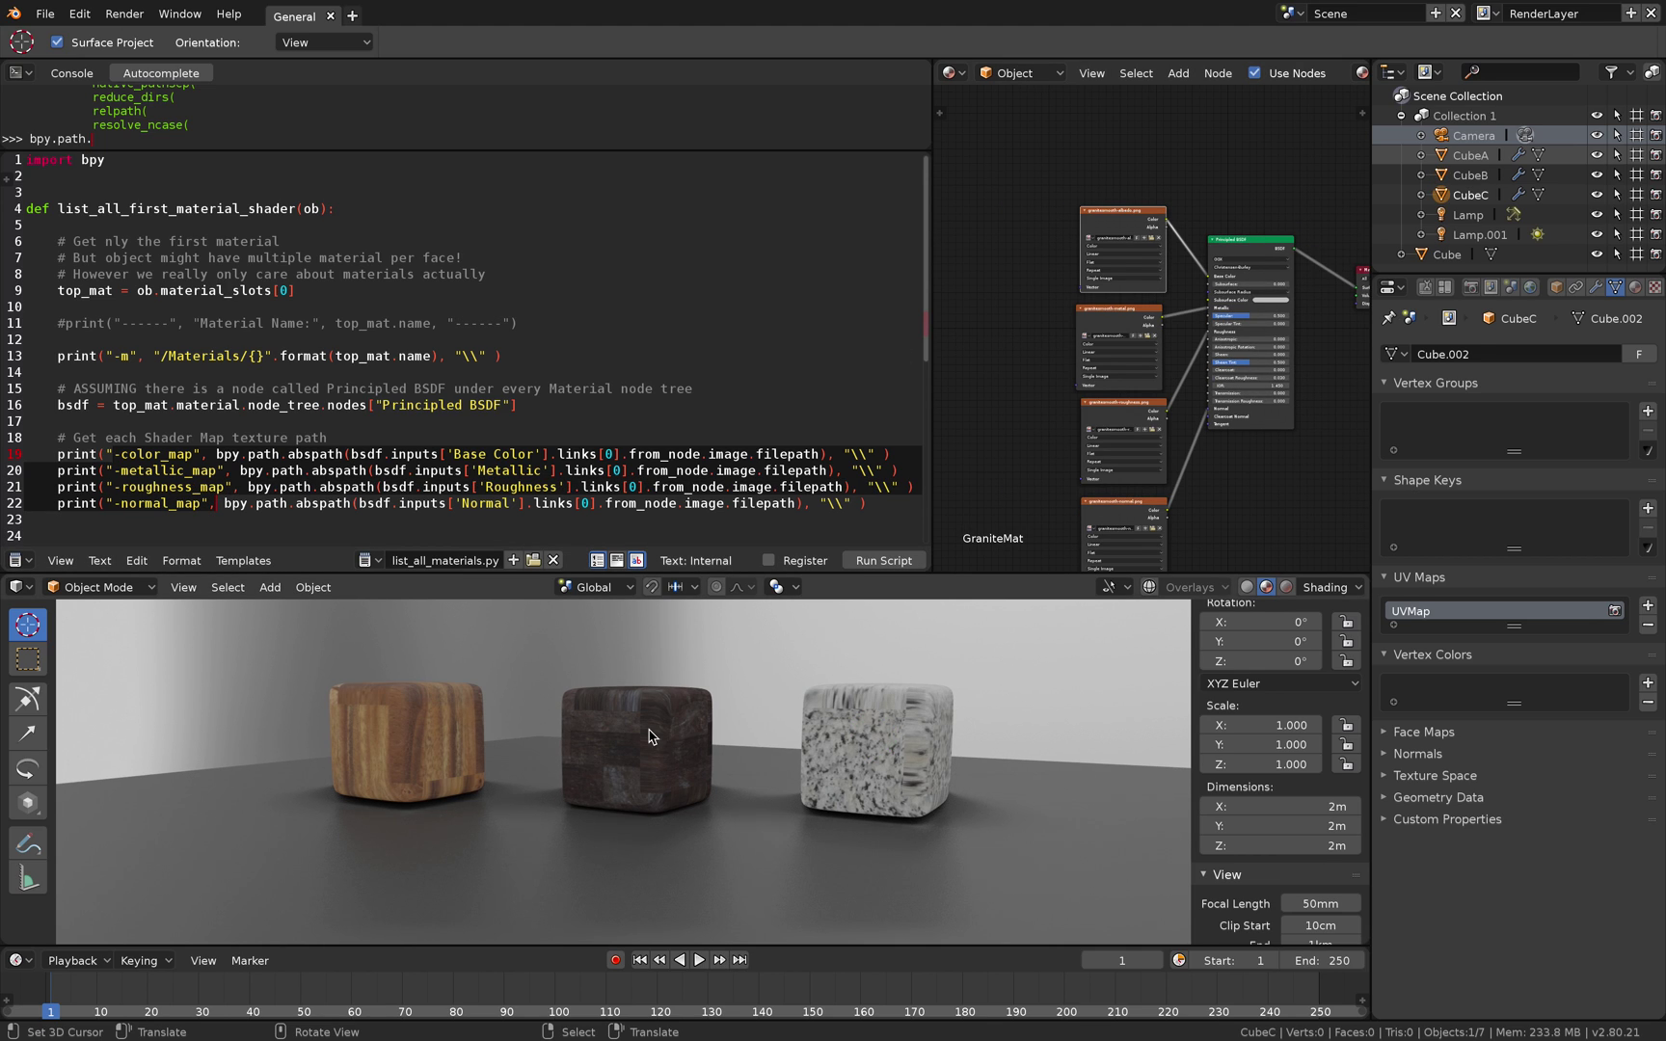
# Select the wood cube and spread its four image texture nodes farther away from the Principled BSDF node
pyautogui.rightClick(461, 723)
pyautogui.scroll(-1, 1151, 228)
pyautogui.moveTo(1151, 227); pyautogui.dragTo(1143, 145, button='middle')
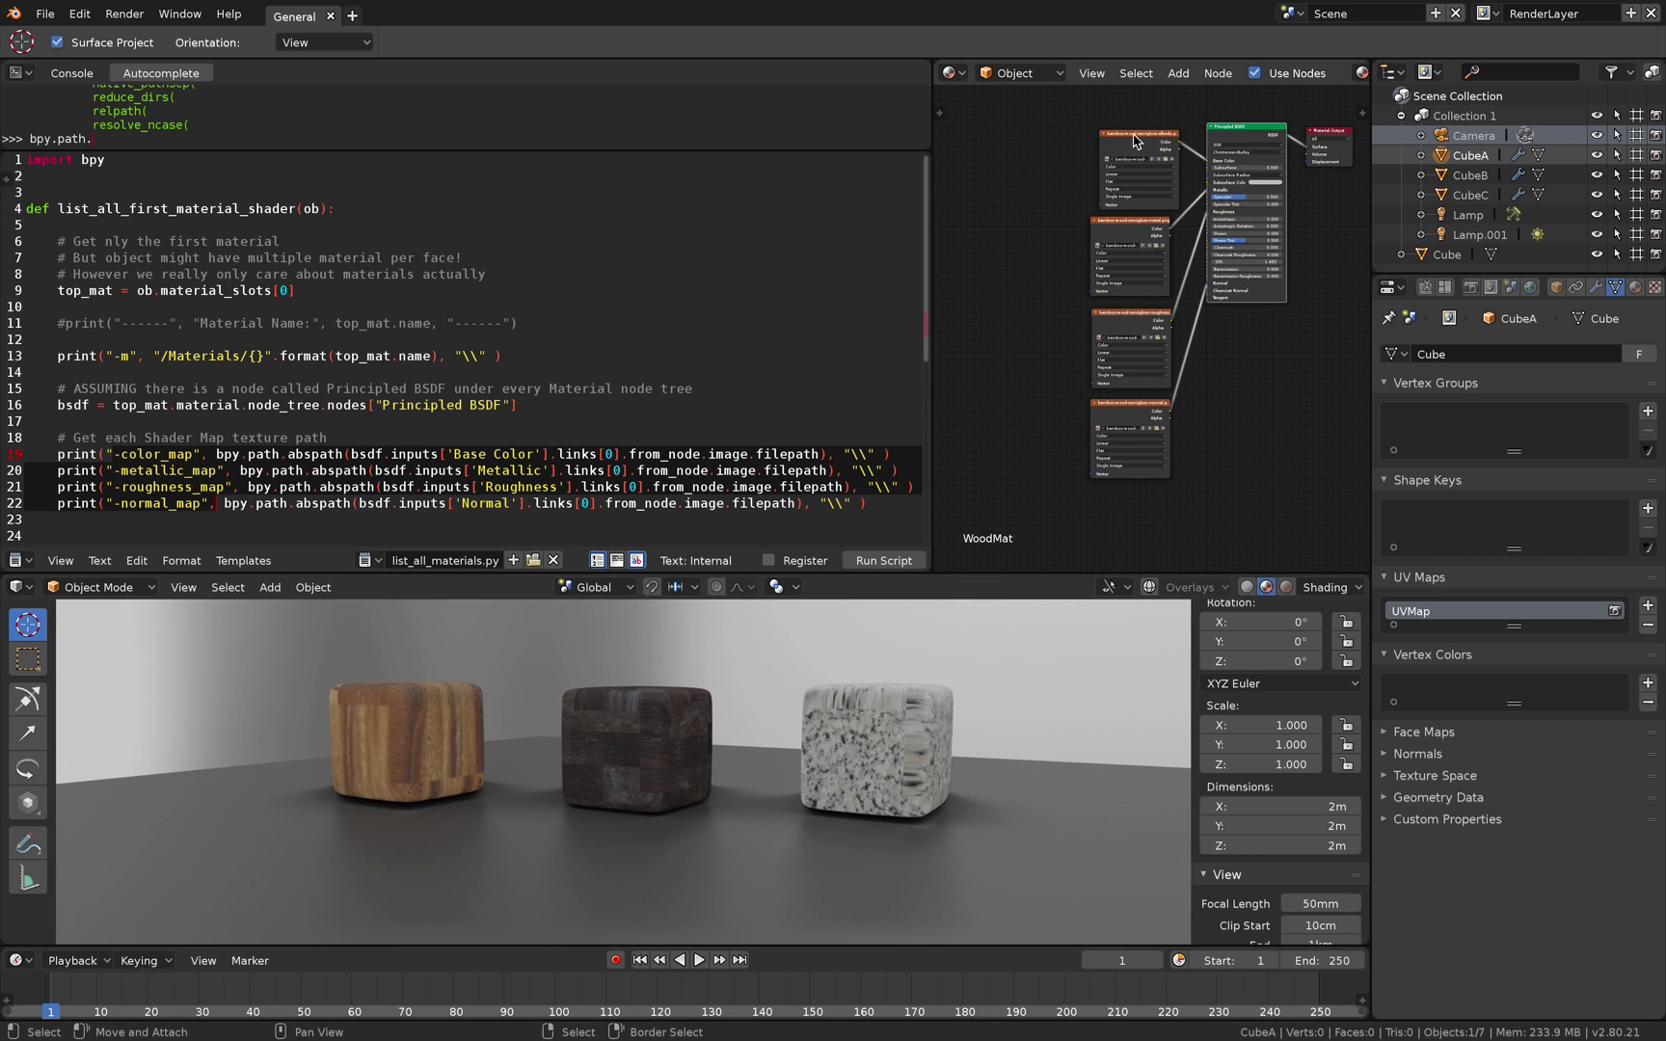
pyautogui.moveTo(1143, 145); pyautogui.dragTo(1102, 137)
pyautogui.moveTo(1117, 221); pyautogui.dragTo(1079, 233)
pyautogui.moveTo(1124, 314); pyautogui.dragTo(1073, 330)
pyautogui.moveTo(1133, 403); pyautogui.dragTo(1100, 453)
pyautogui.moveTo(1097, 247); pyautogui.dragTo(1077, 253)
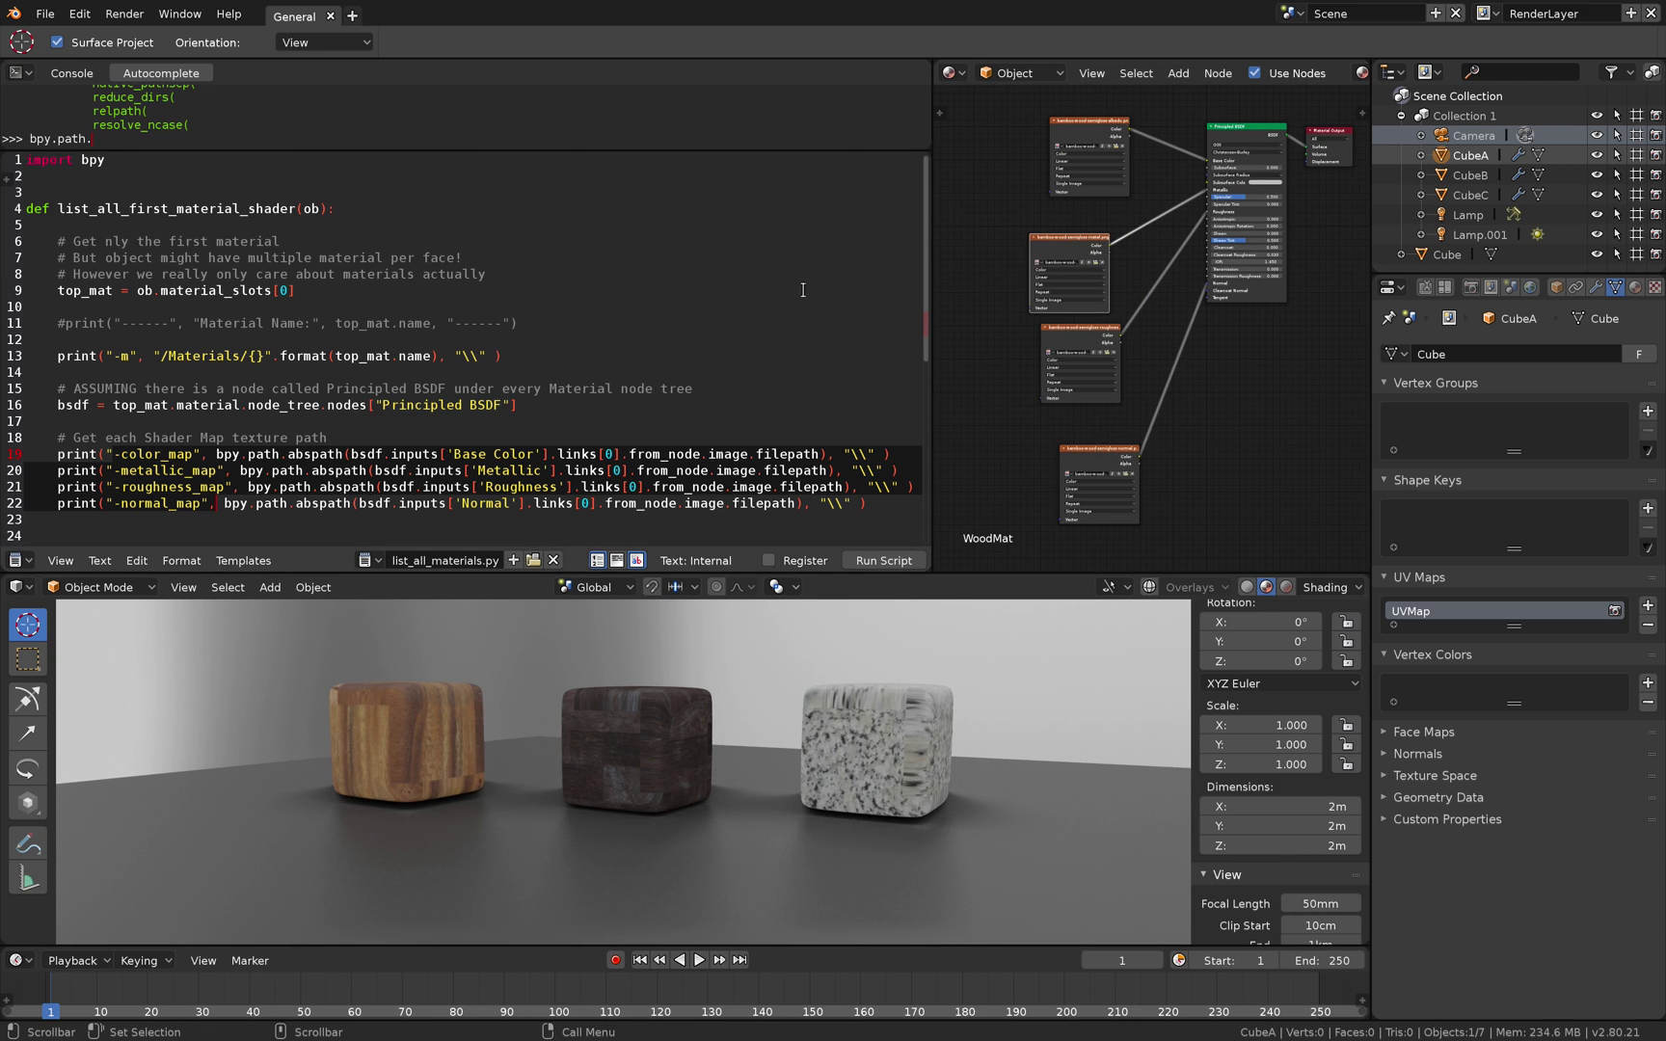
# Examine the shader nodes of the middle and granite cubes, including the granite cube's object and material settings
pyautogui.click(639, 349)
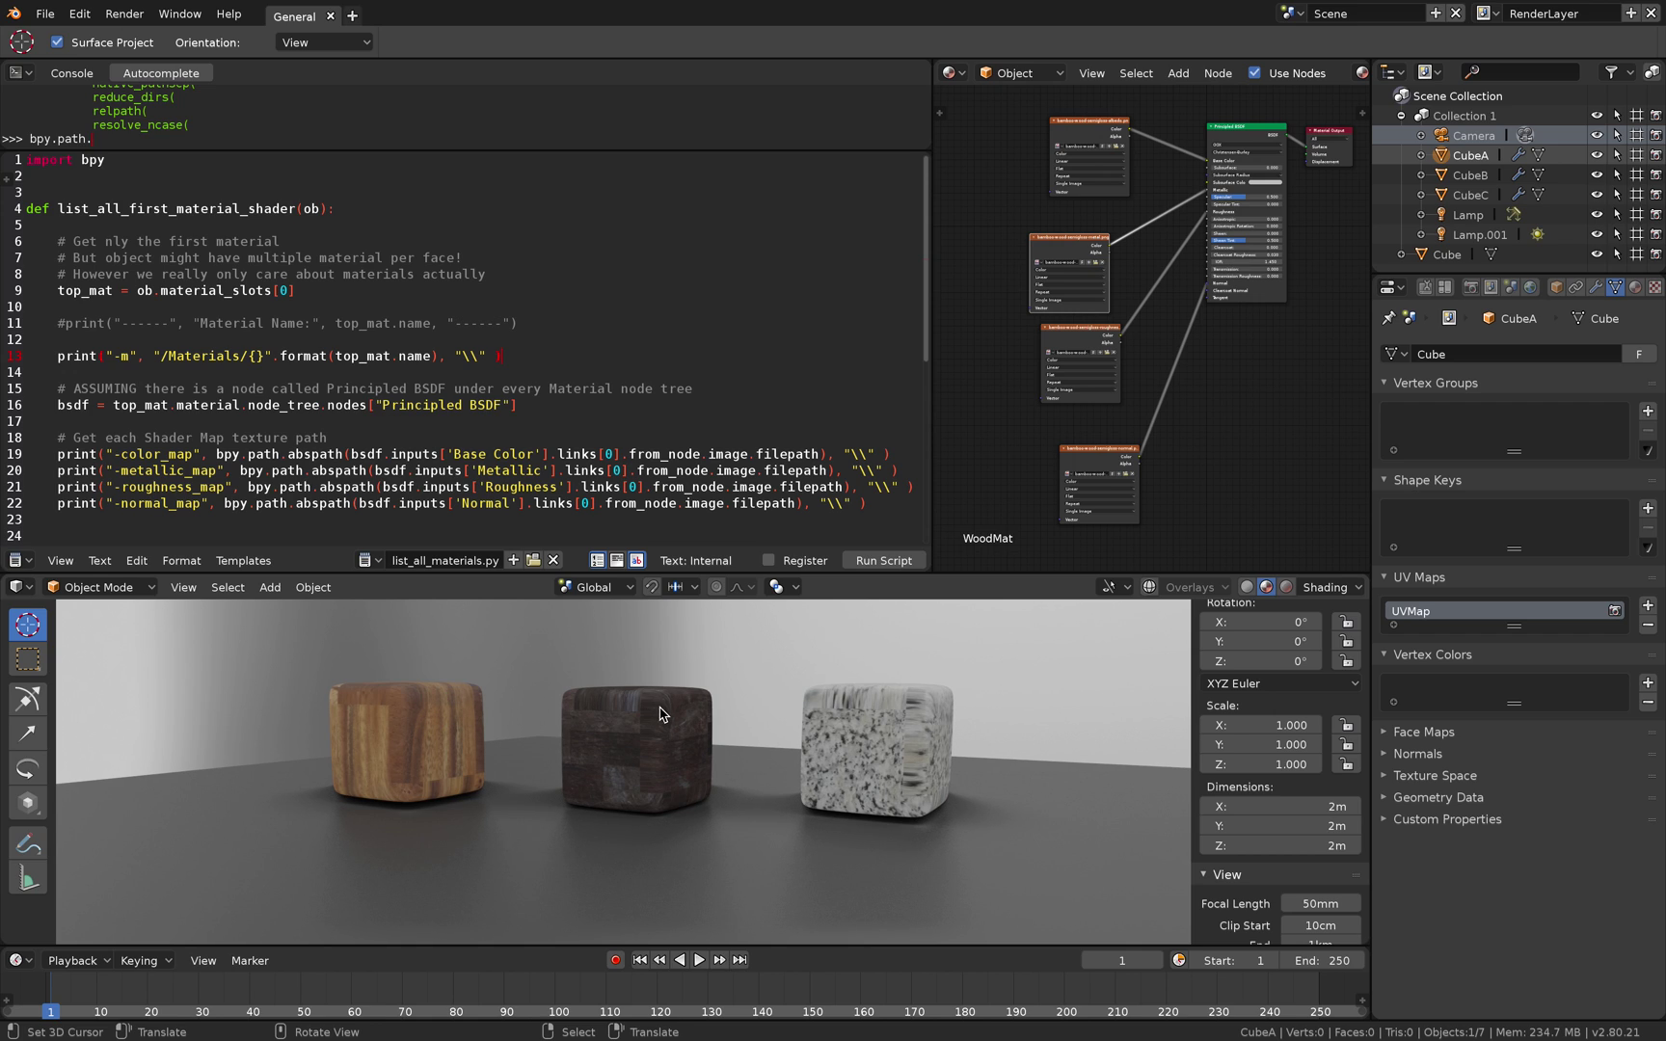
pyautogui.click(906, 713)
pyautogui.click(606, 692)
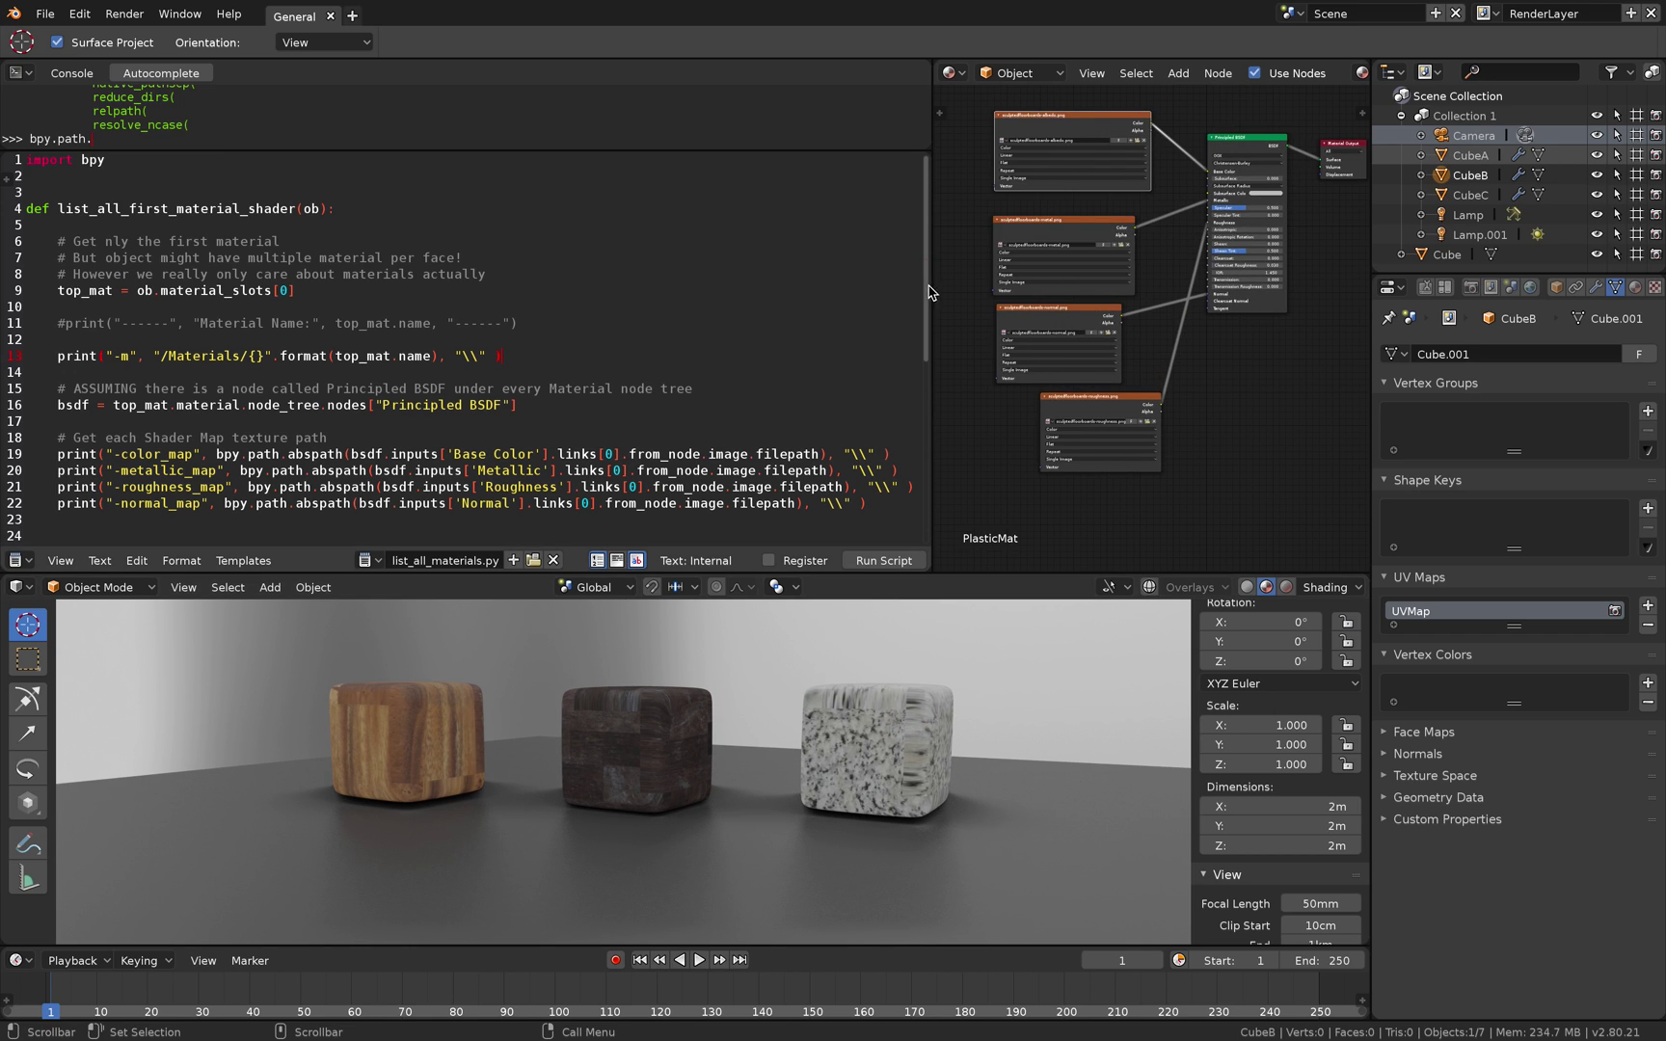
pyautogui.click(877, 752)
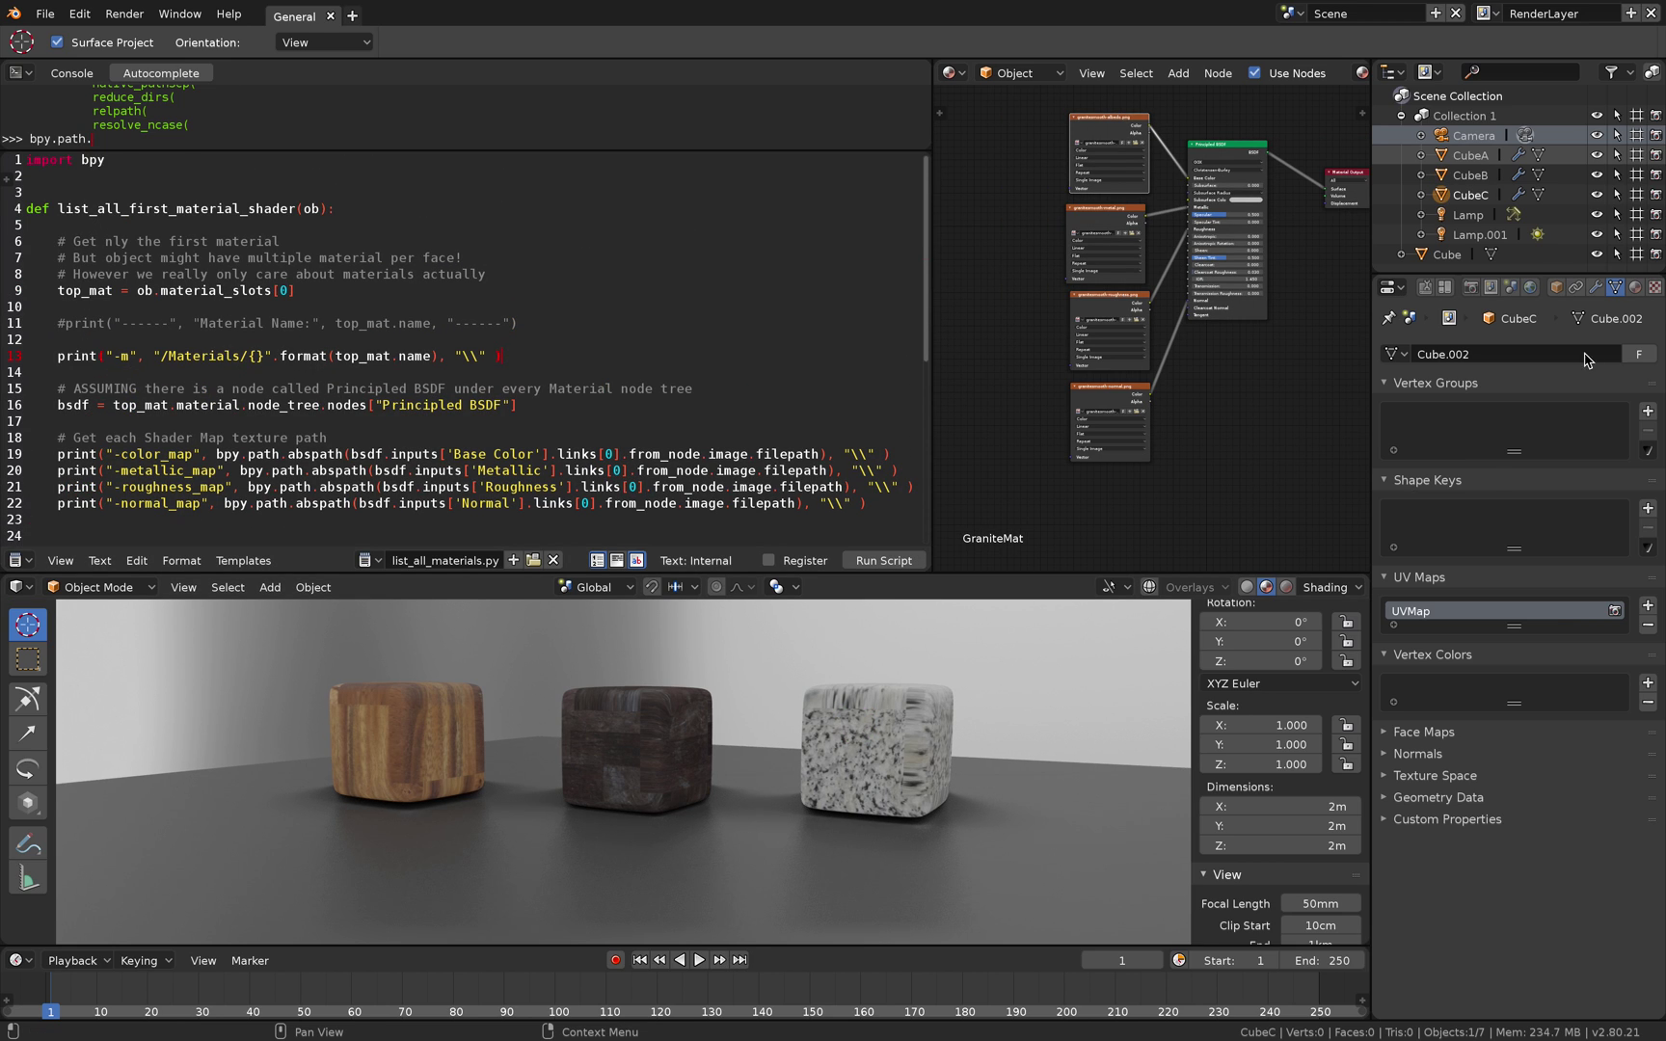
pyautogui.click(1556, 287)
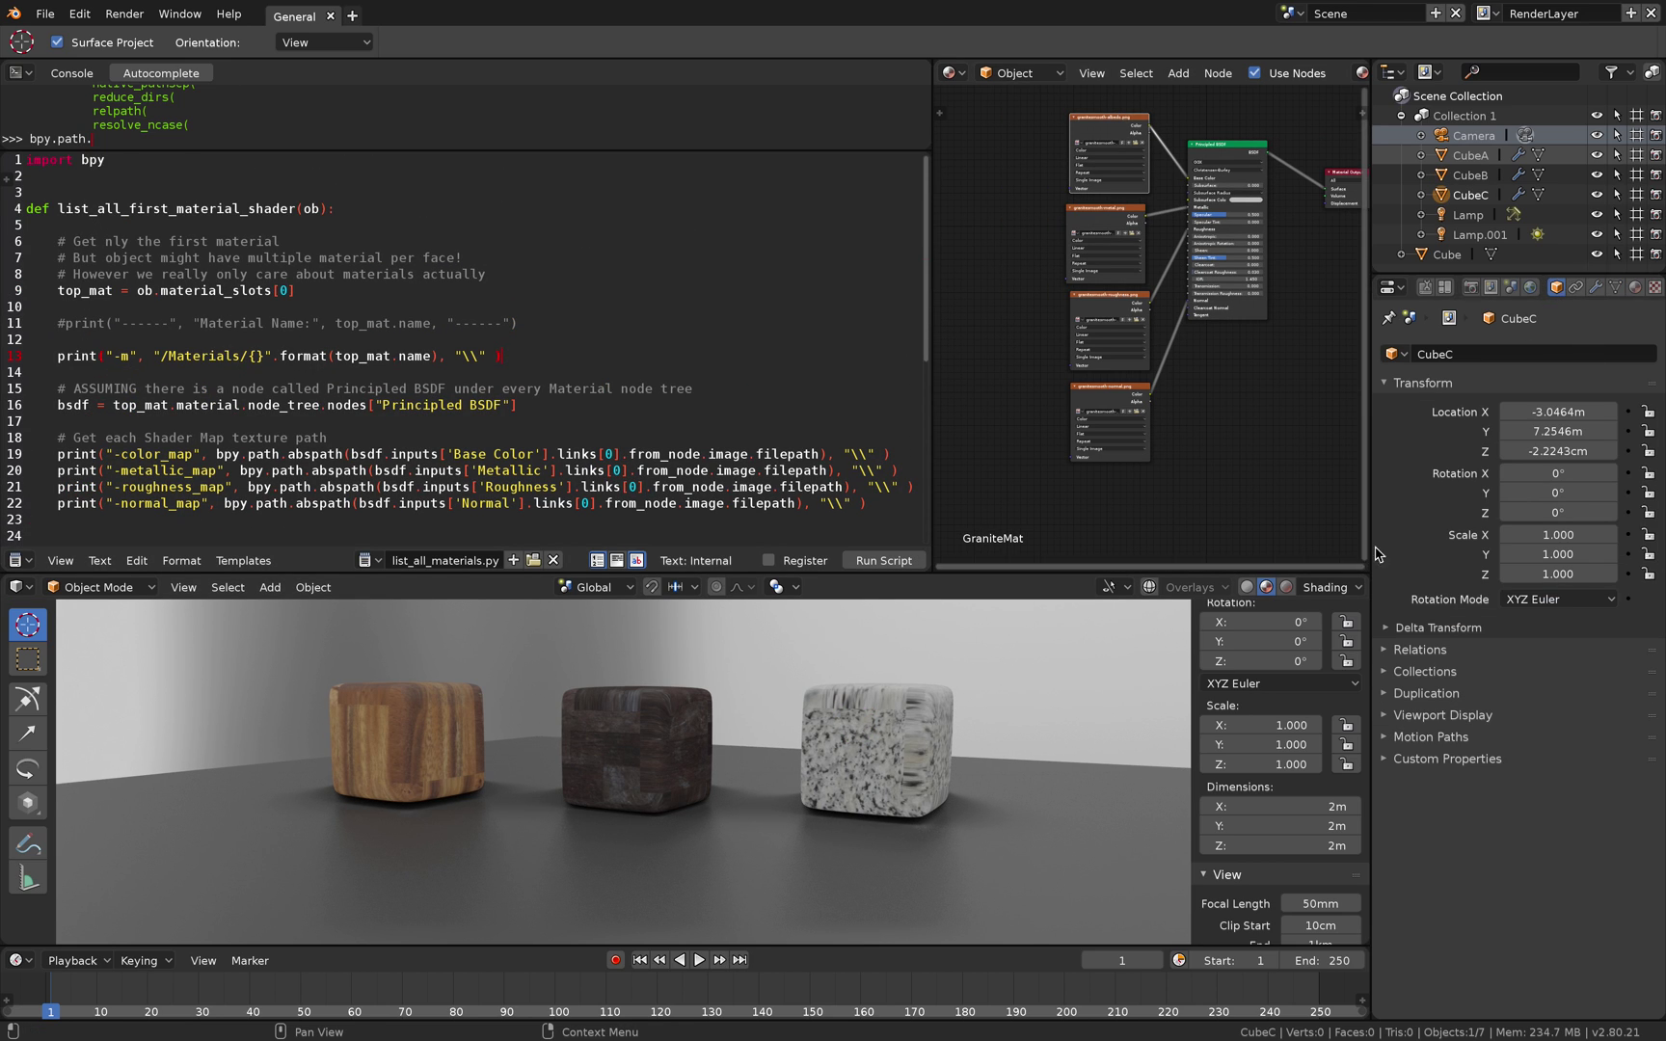
pyautogui.click(1634, 287)
pyautogui.moveTo(1522, 392); pyautogui.dragTo(1495, 425)
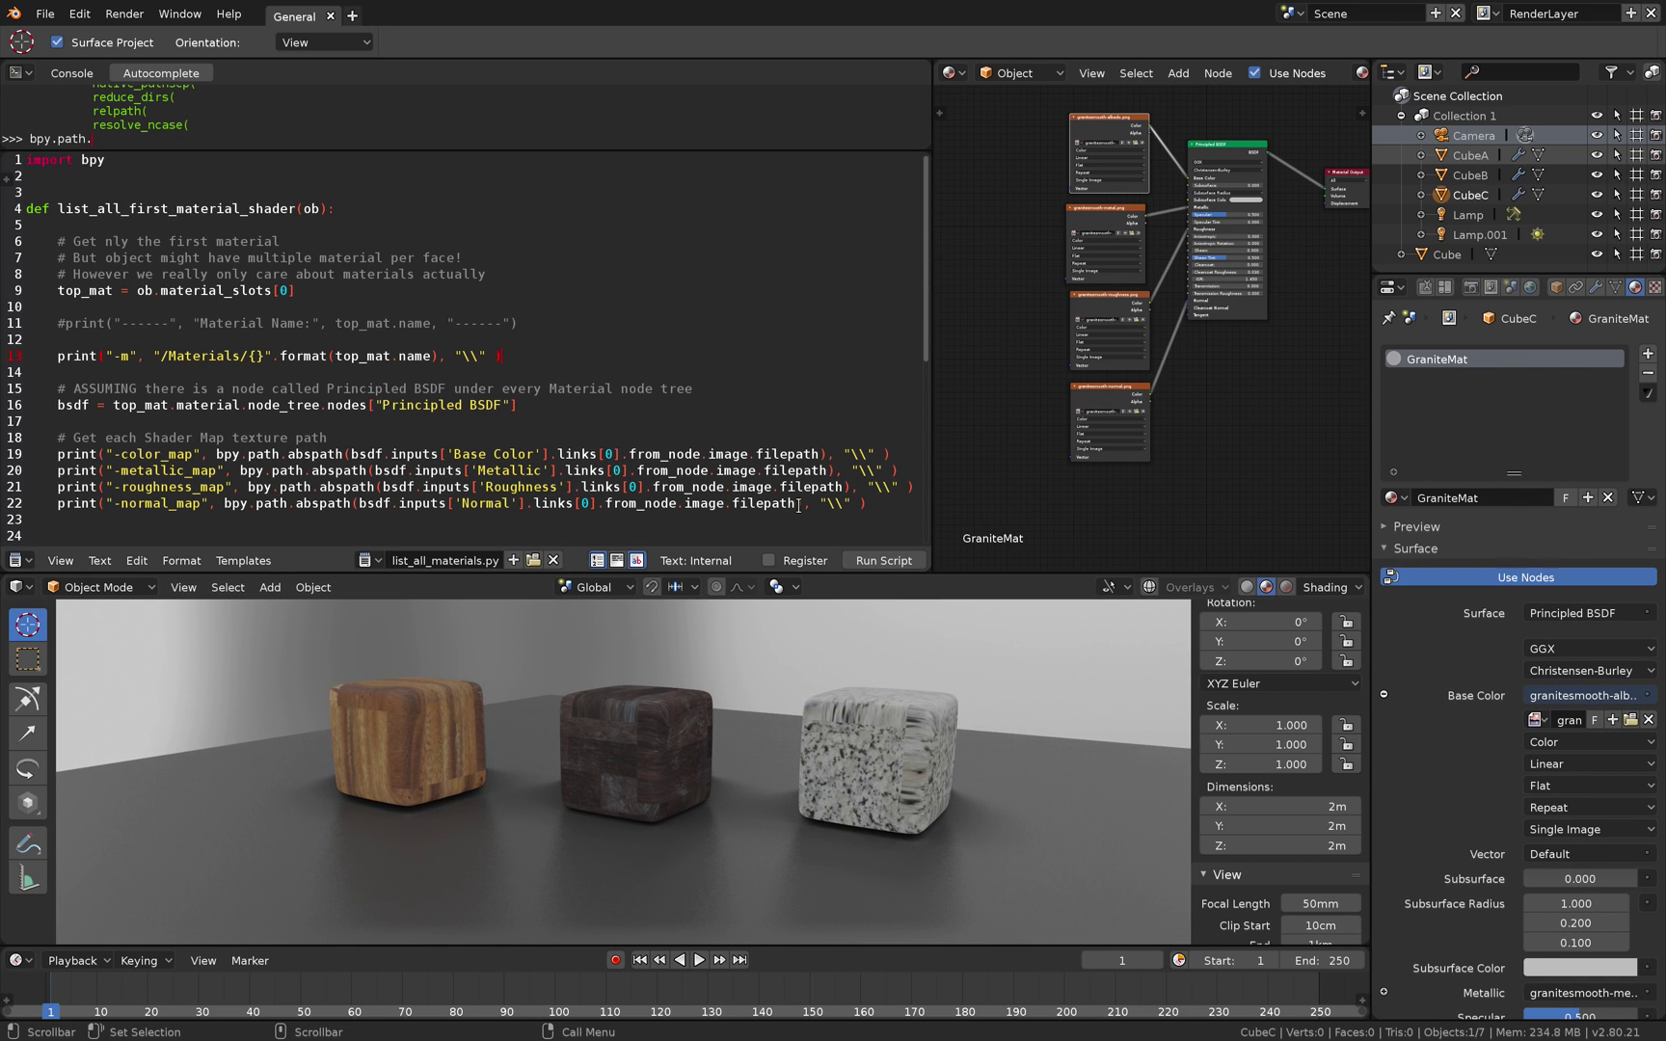
# Read through list_all_materials.py to its closing loop and widen the text editor slightly
pyautogui.scroll(-7, 771, 395)
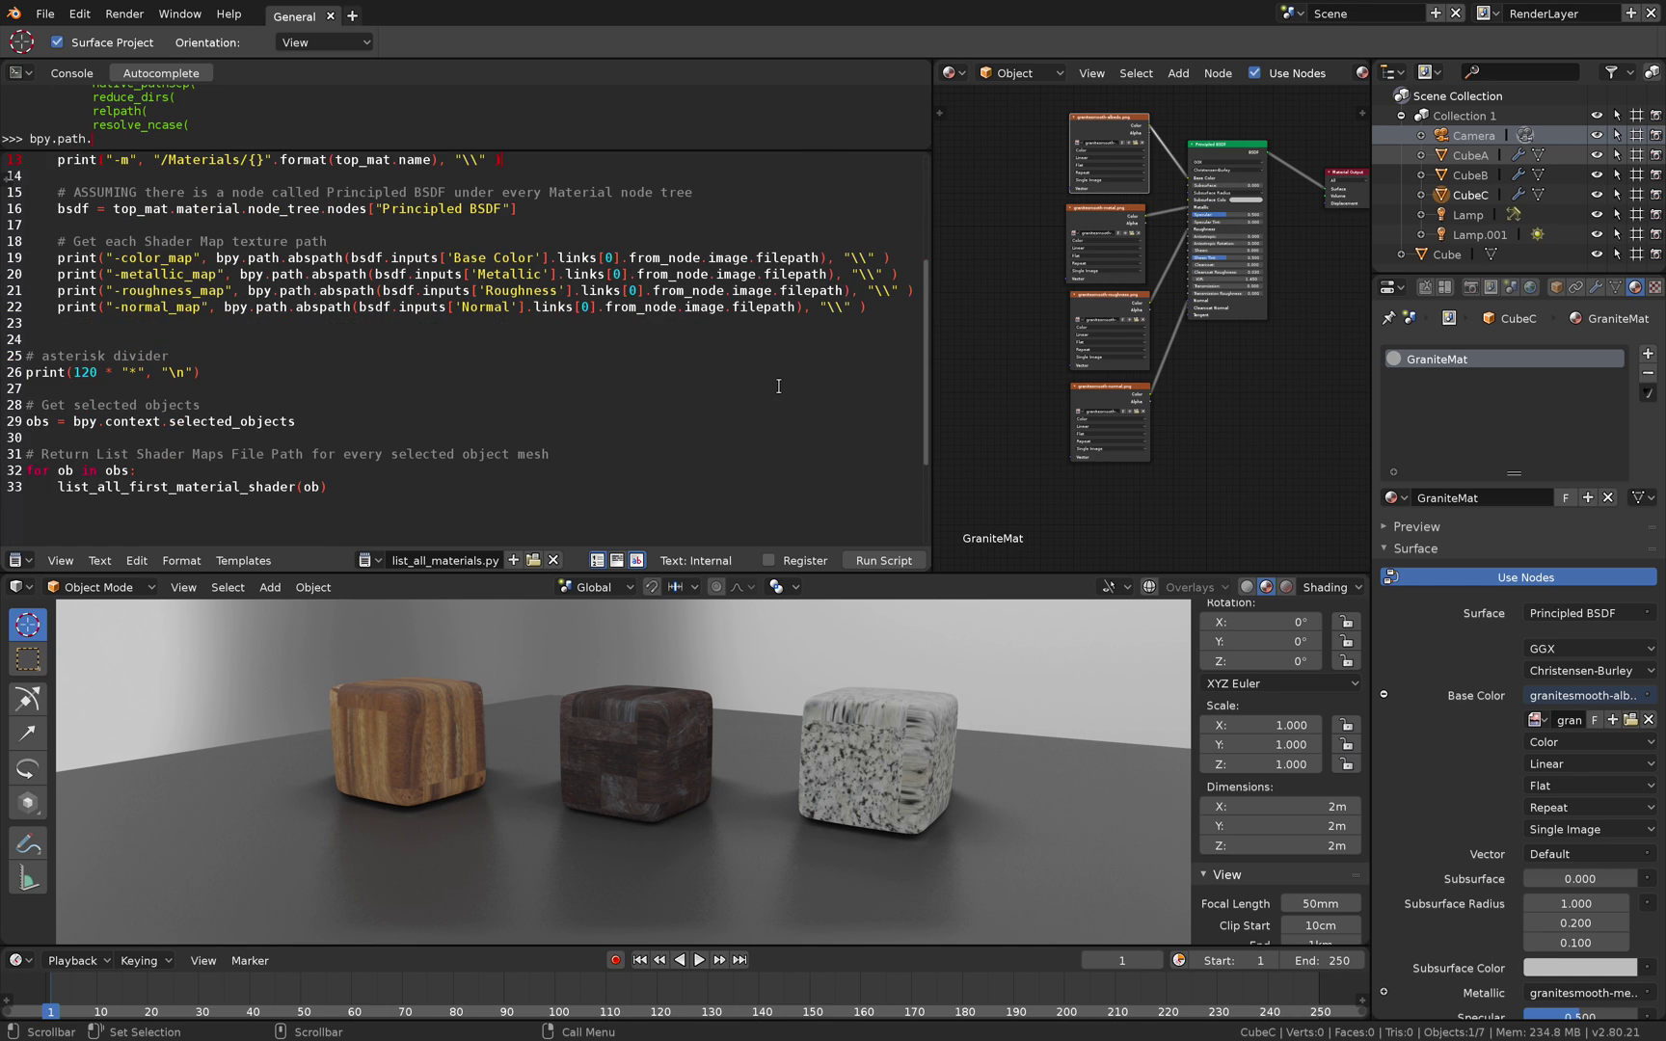
pyautogui.scroll(6, 774, 376)
pyautogui.scroll(2, 773, 370)
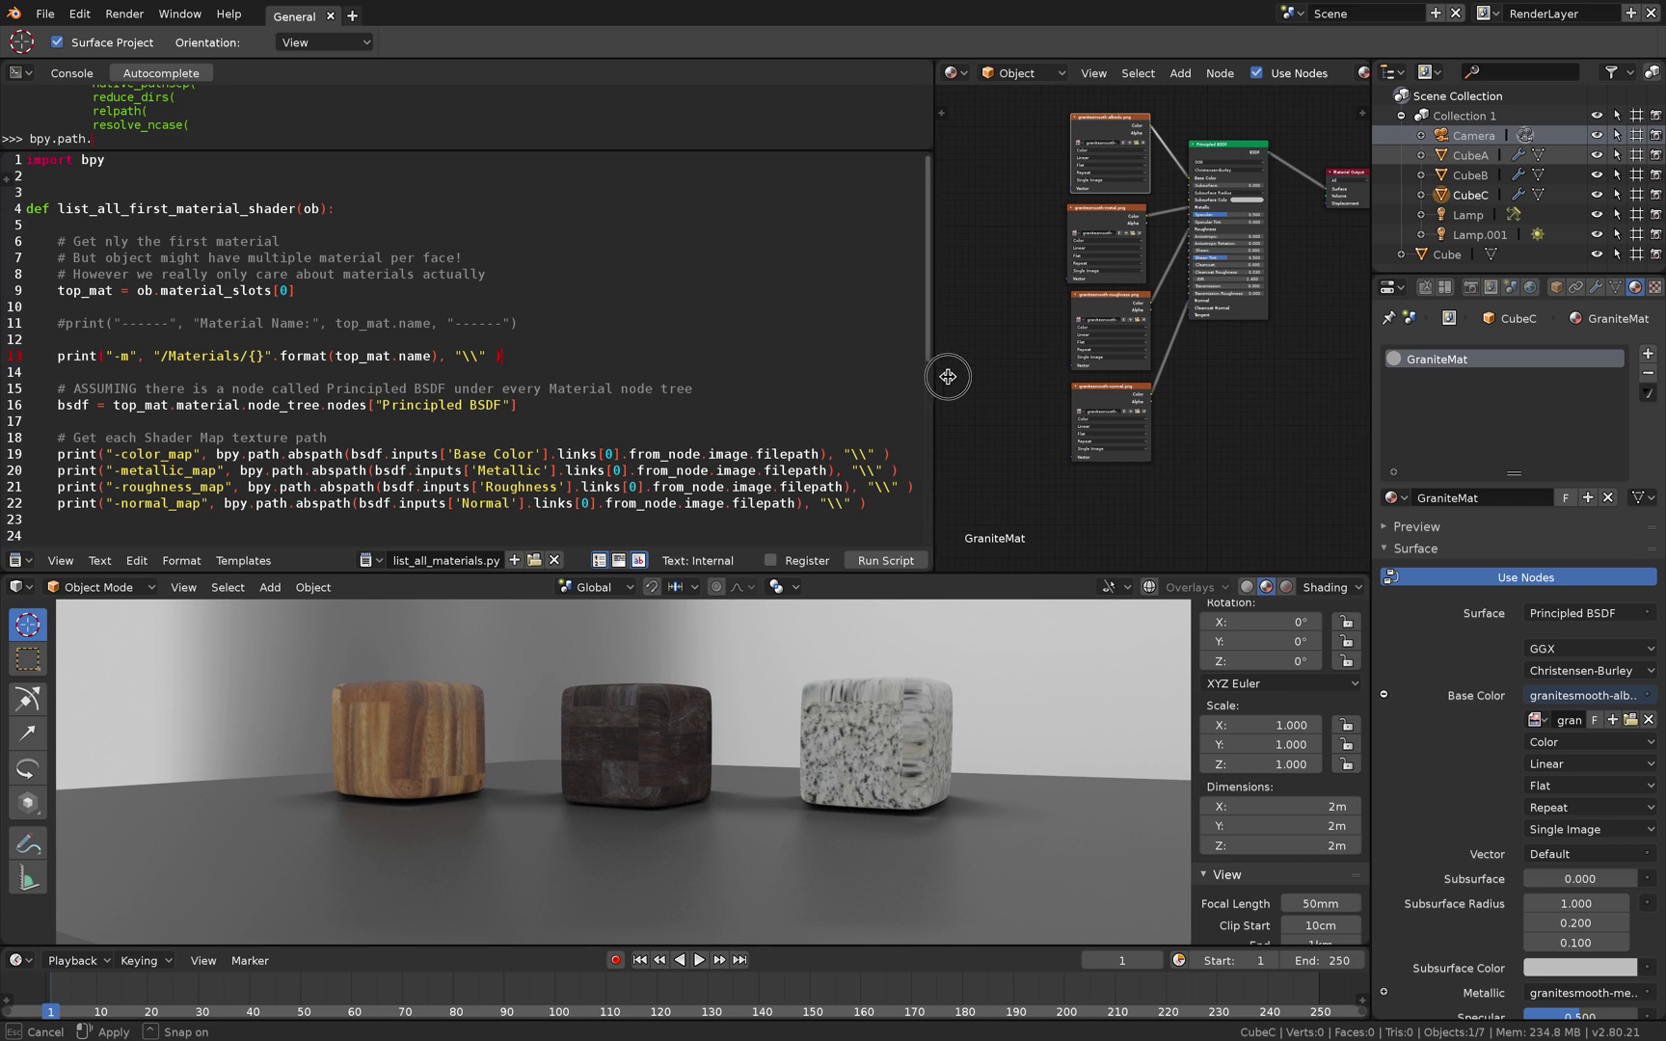
pyautogui.moveTo(931, 377); pyautogui.dragTo(949, 377)
pyautogui.scroll(-1, 688, 449)
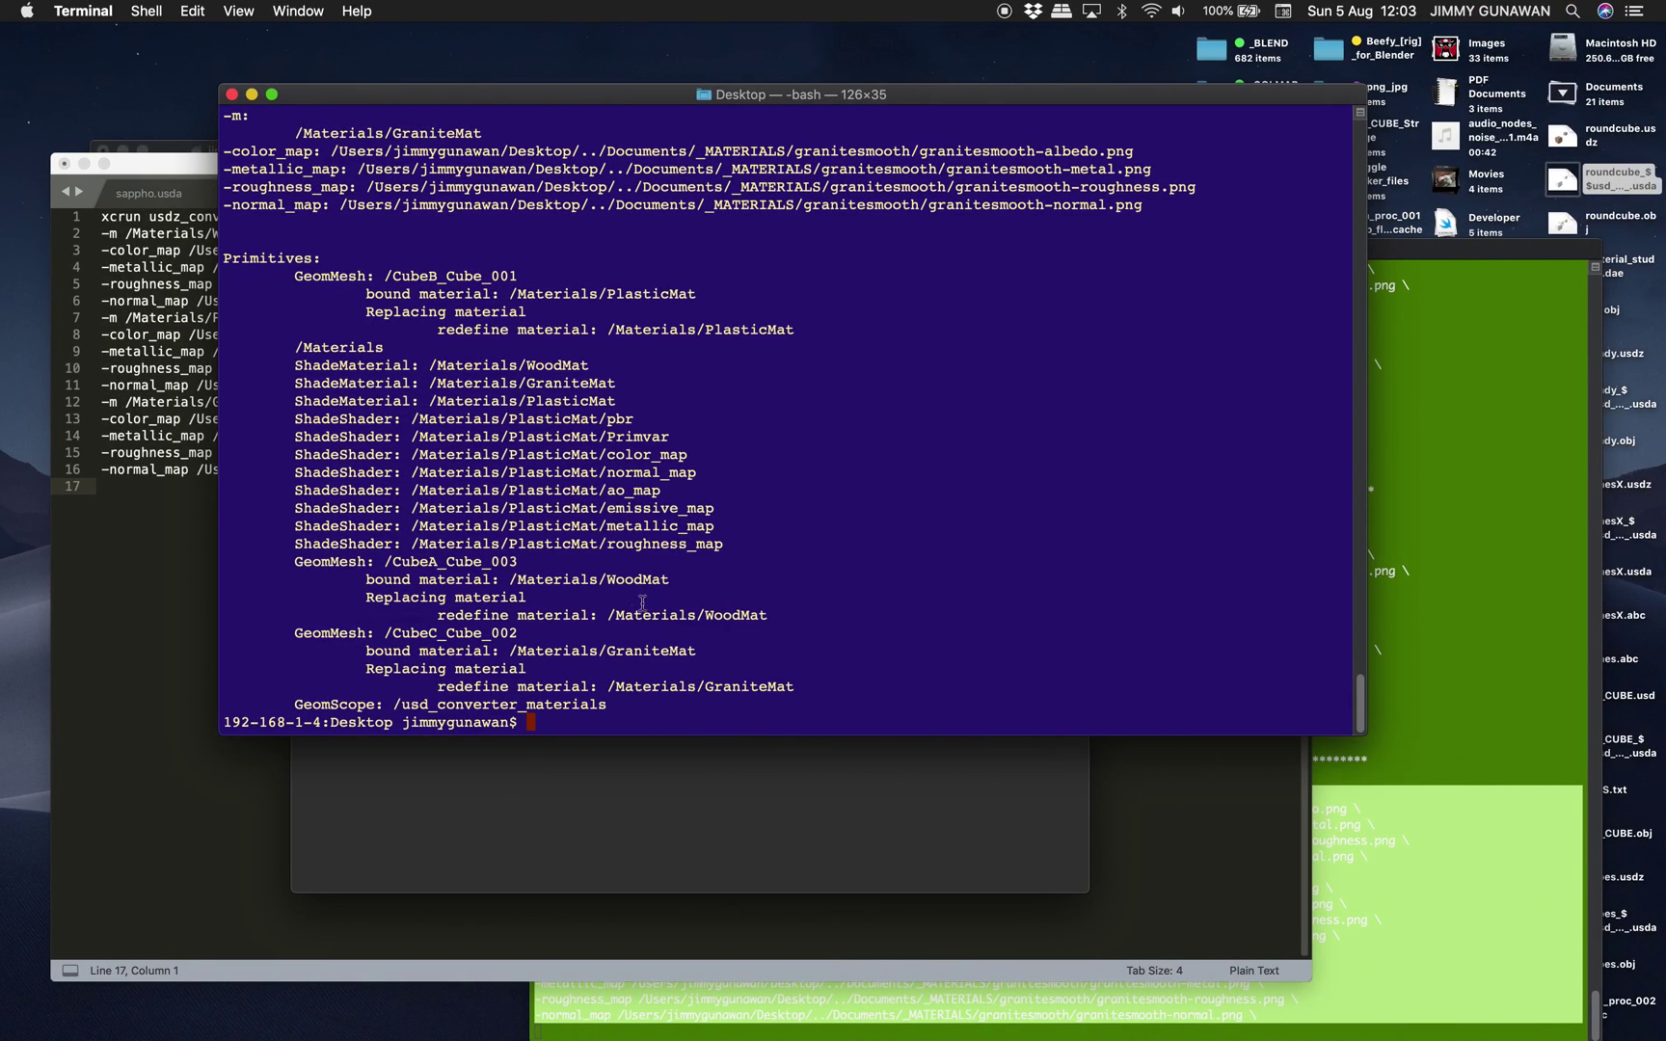
# Switch to Sublime Text, reposition its window and examine the usdz_converter command with its three material blocks
pyautogui.click(211, 416)
pyautogui.moveTo(1016, 474); pyautogui.dragTo(135, 242)
pyautogui.moveTo(365, 162); pyautogui.dragTo(345, 184)
pyautogui.click(255, 288)
pyautogui.doubleClick(206, 240)
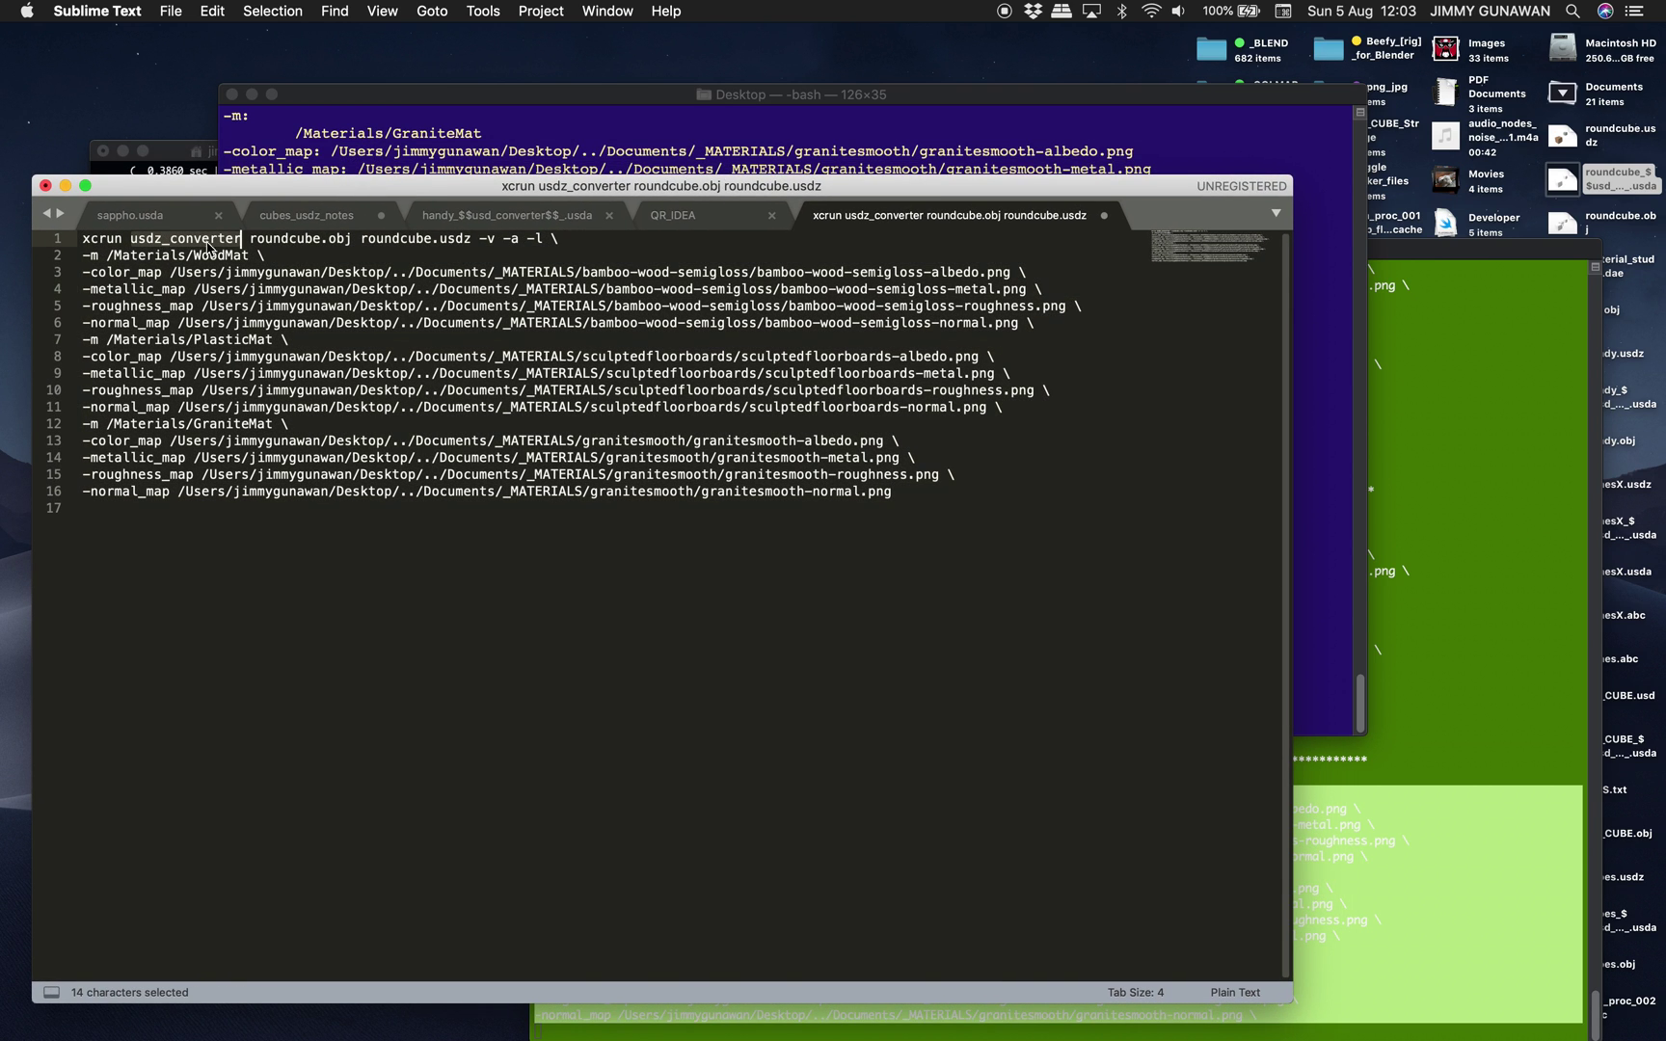
pyautogui.moveTo(273, 258); pyautogui.dragTo(440, 459)
pyautogui.click(472, 507)
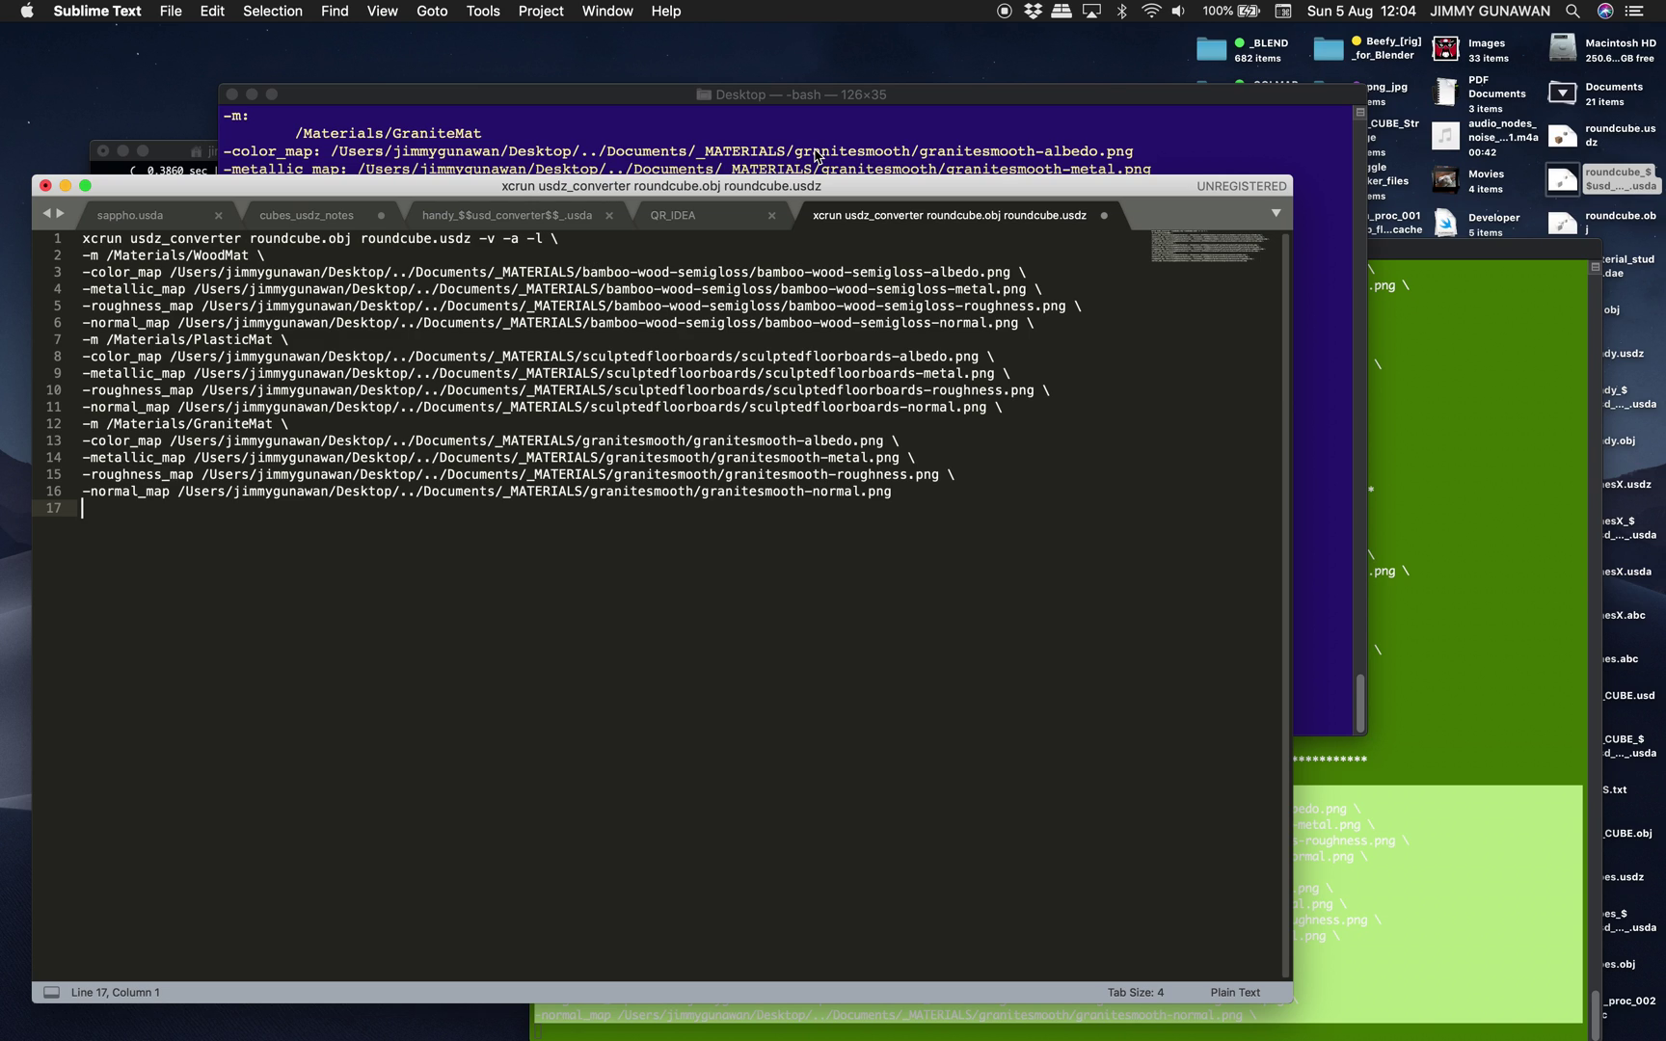
# Bring the Terminal window forward and preview roundcube.usdz from the Desktop
pyautogui.moveTo(861, 89); pyautogui.dragTo(847, 90)
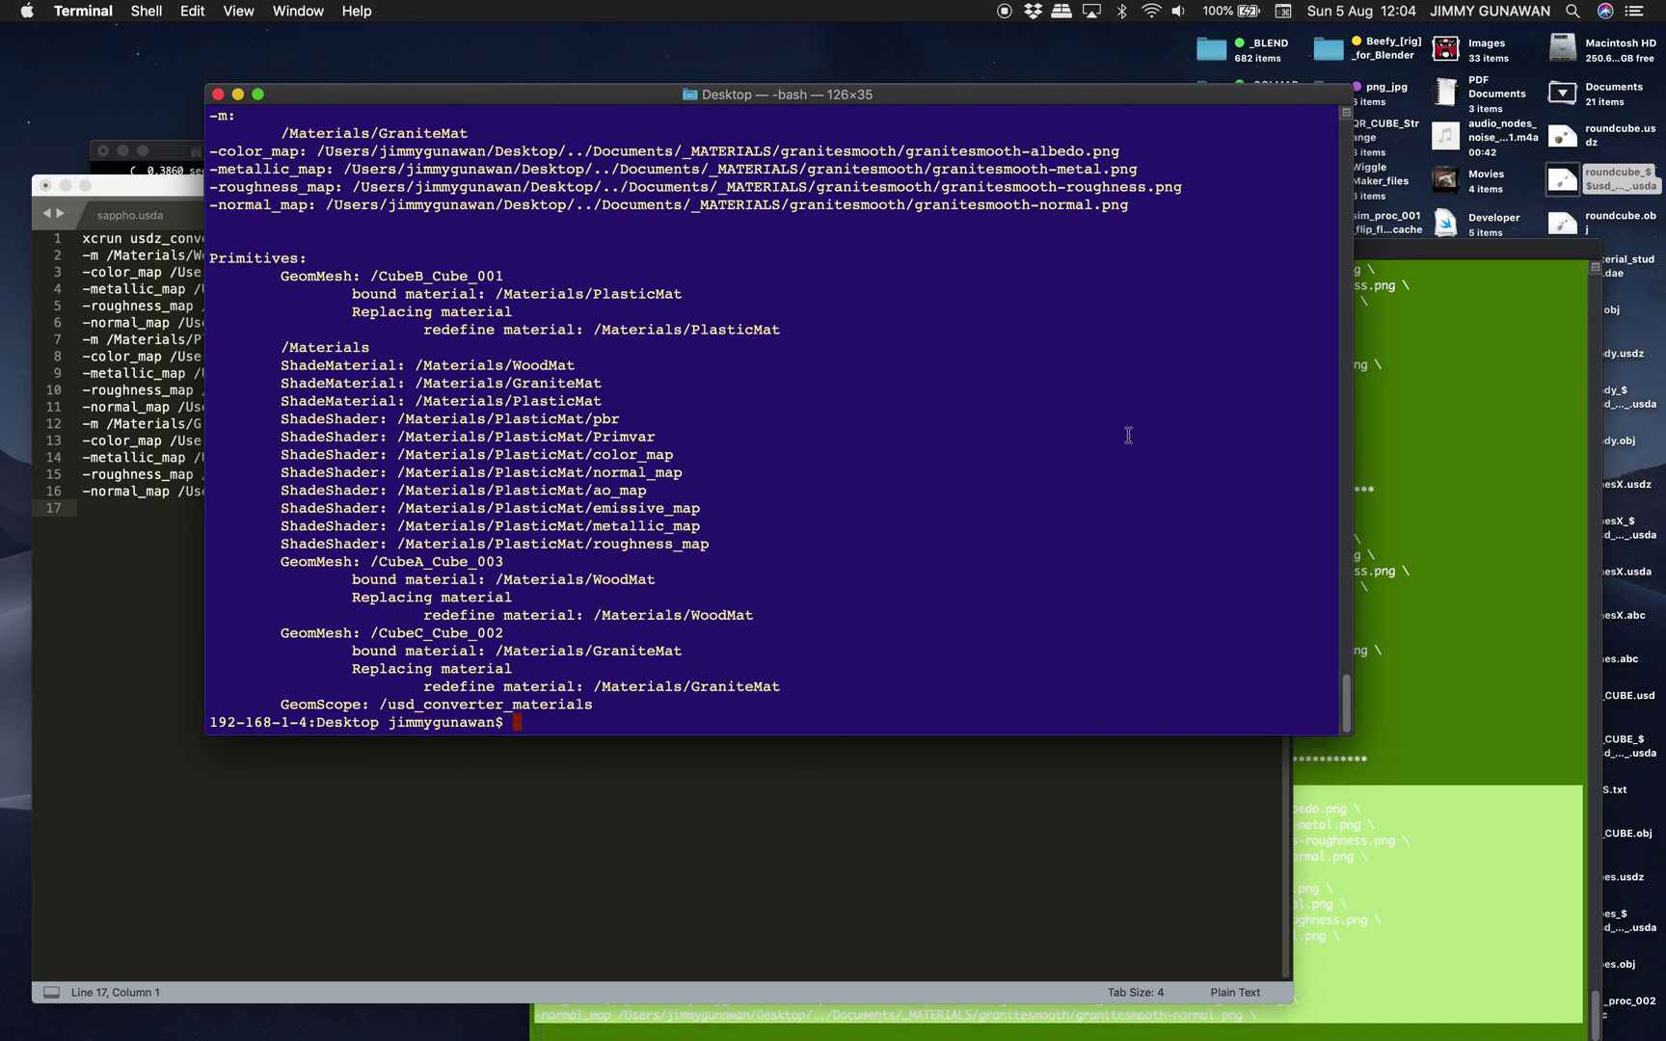
pyautogui.click(1582, 218)
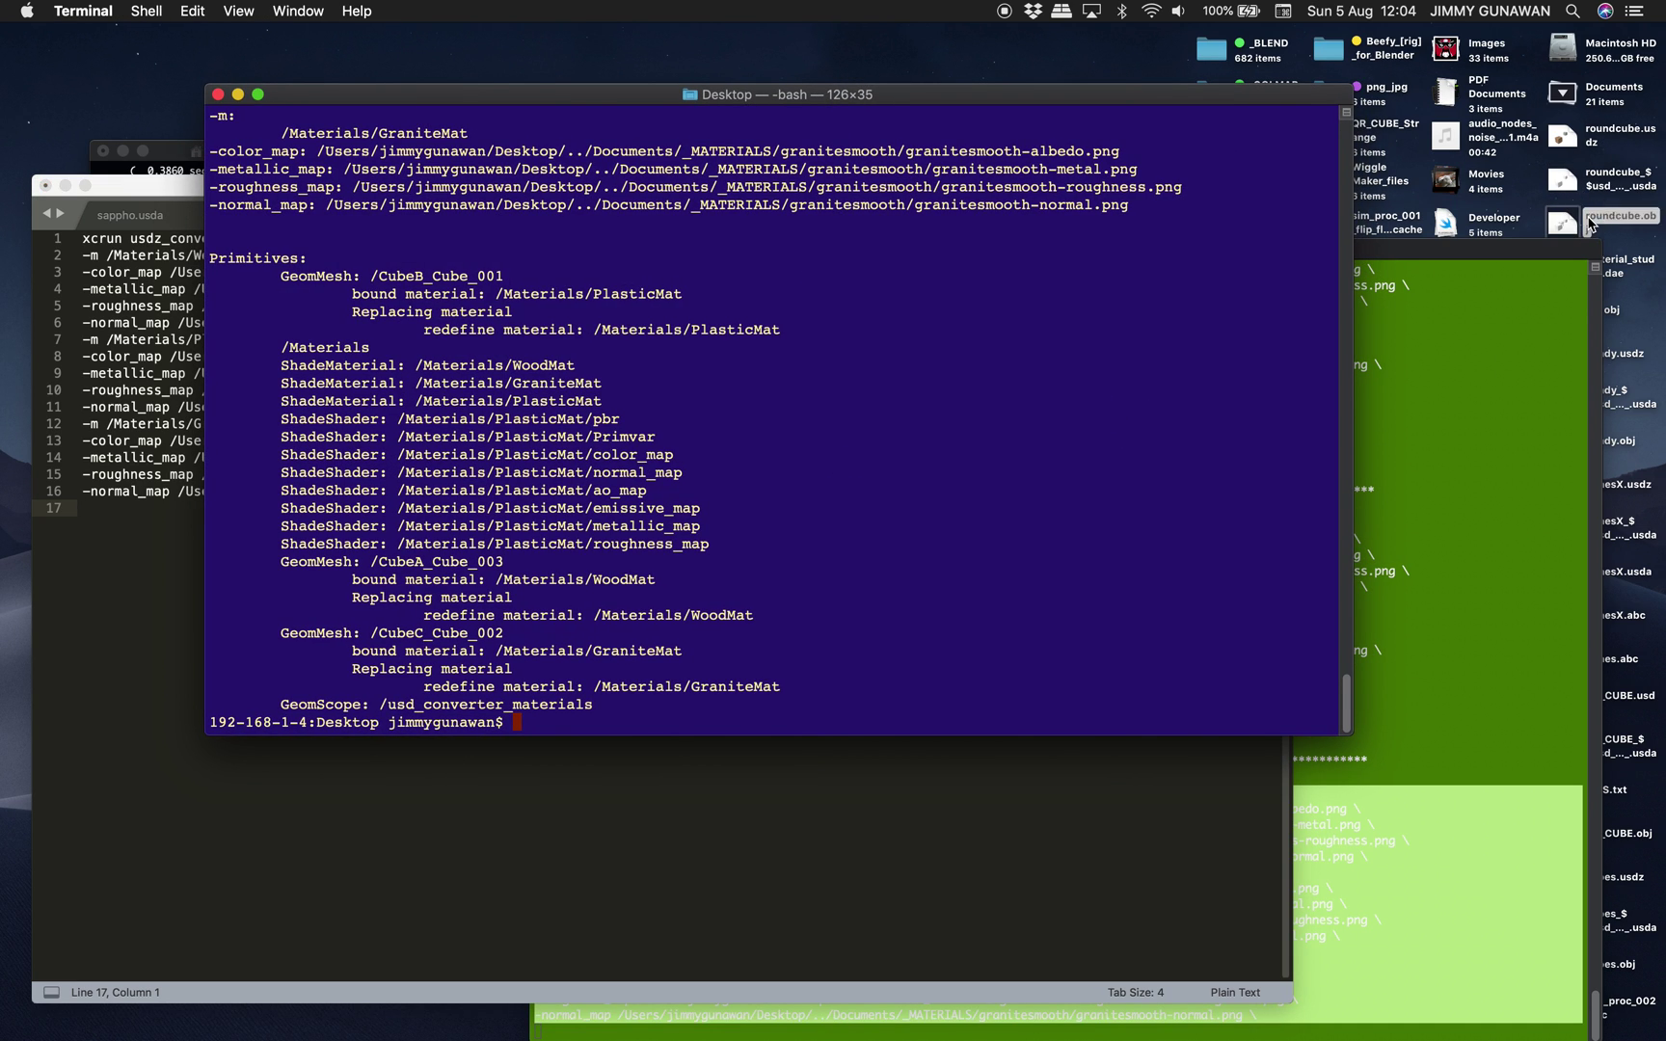
pyautogui.press('space')
pyautogui.click(1563, 145)
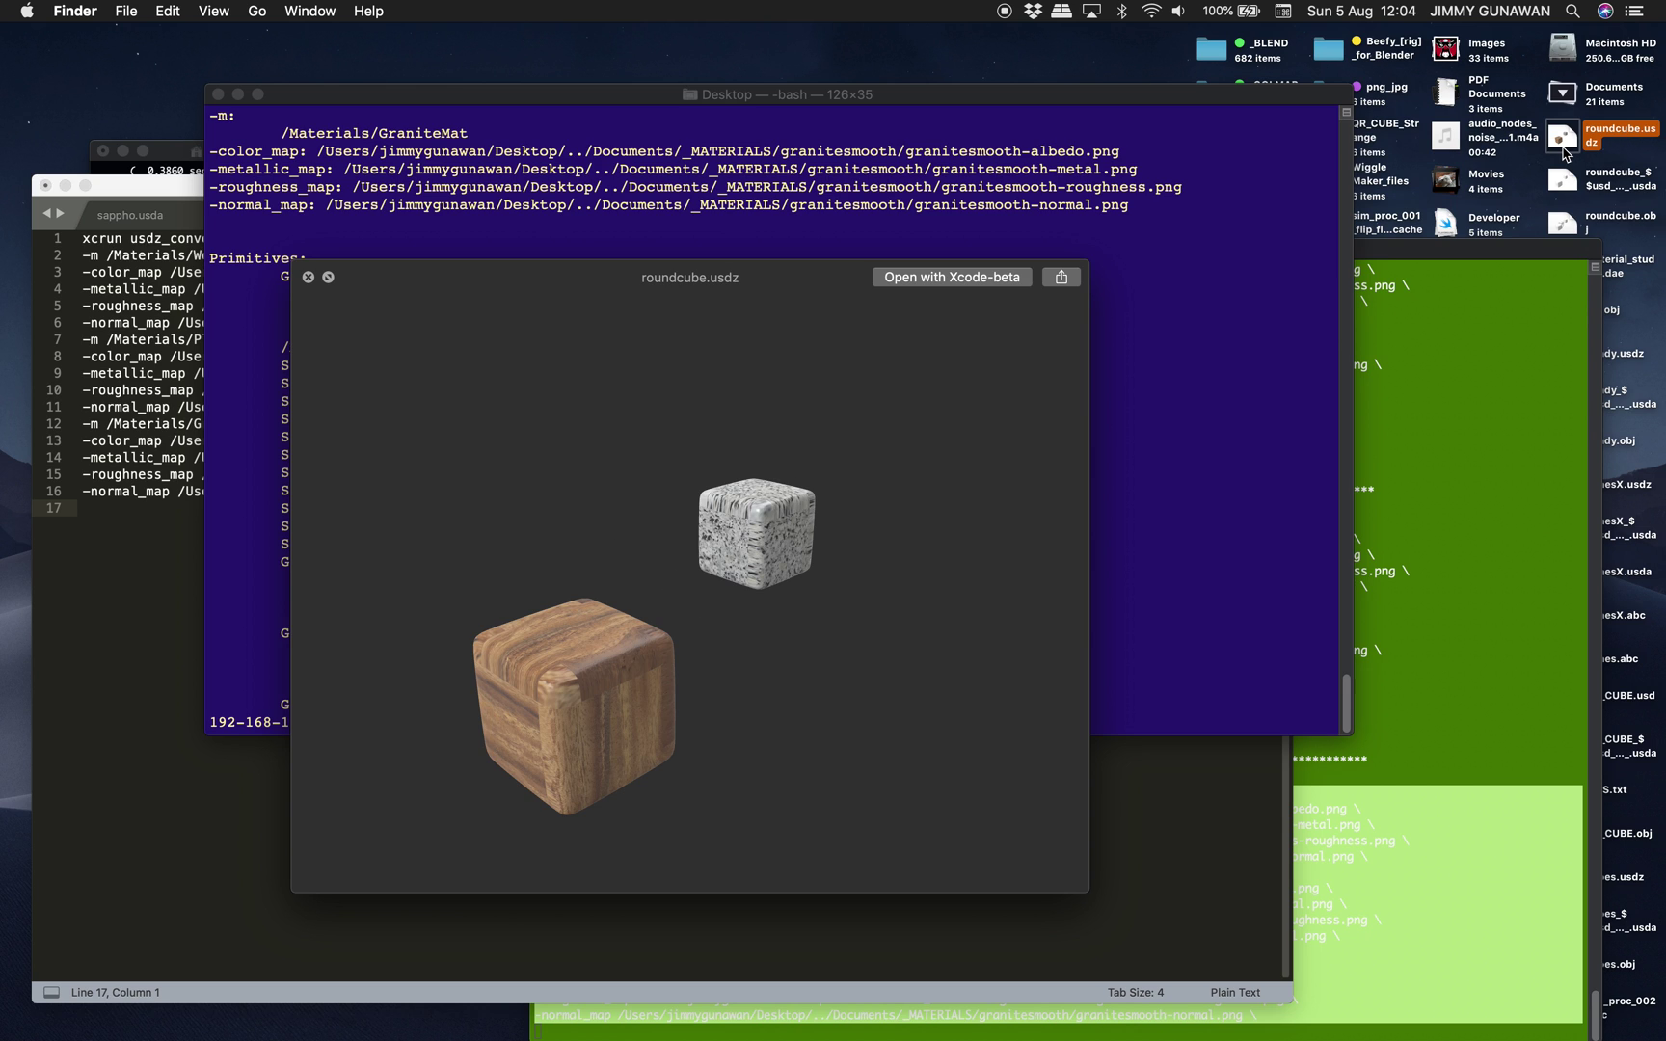
pyautogui.press('space')
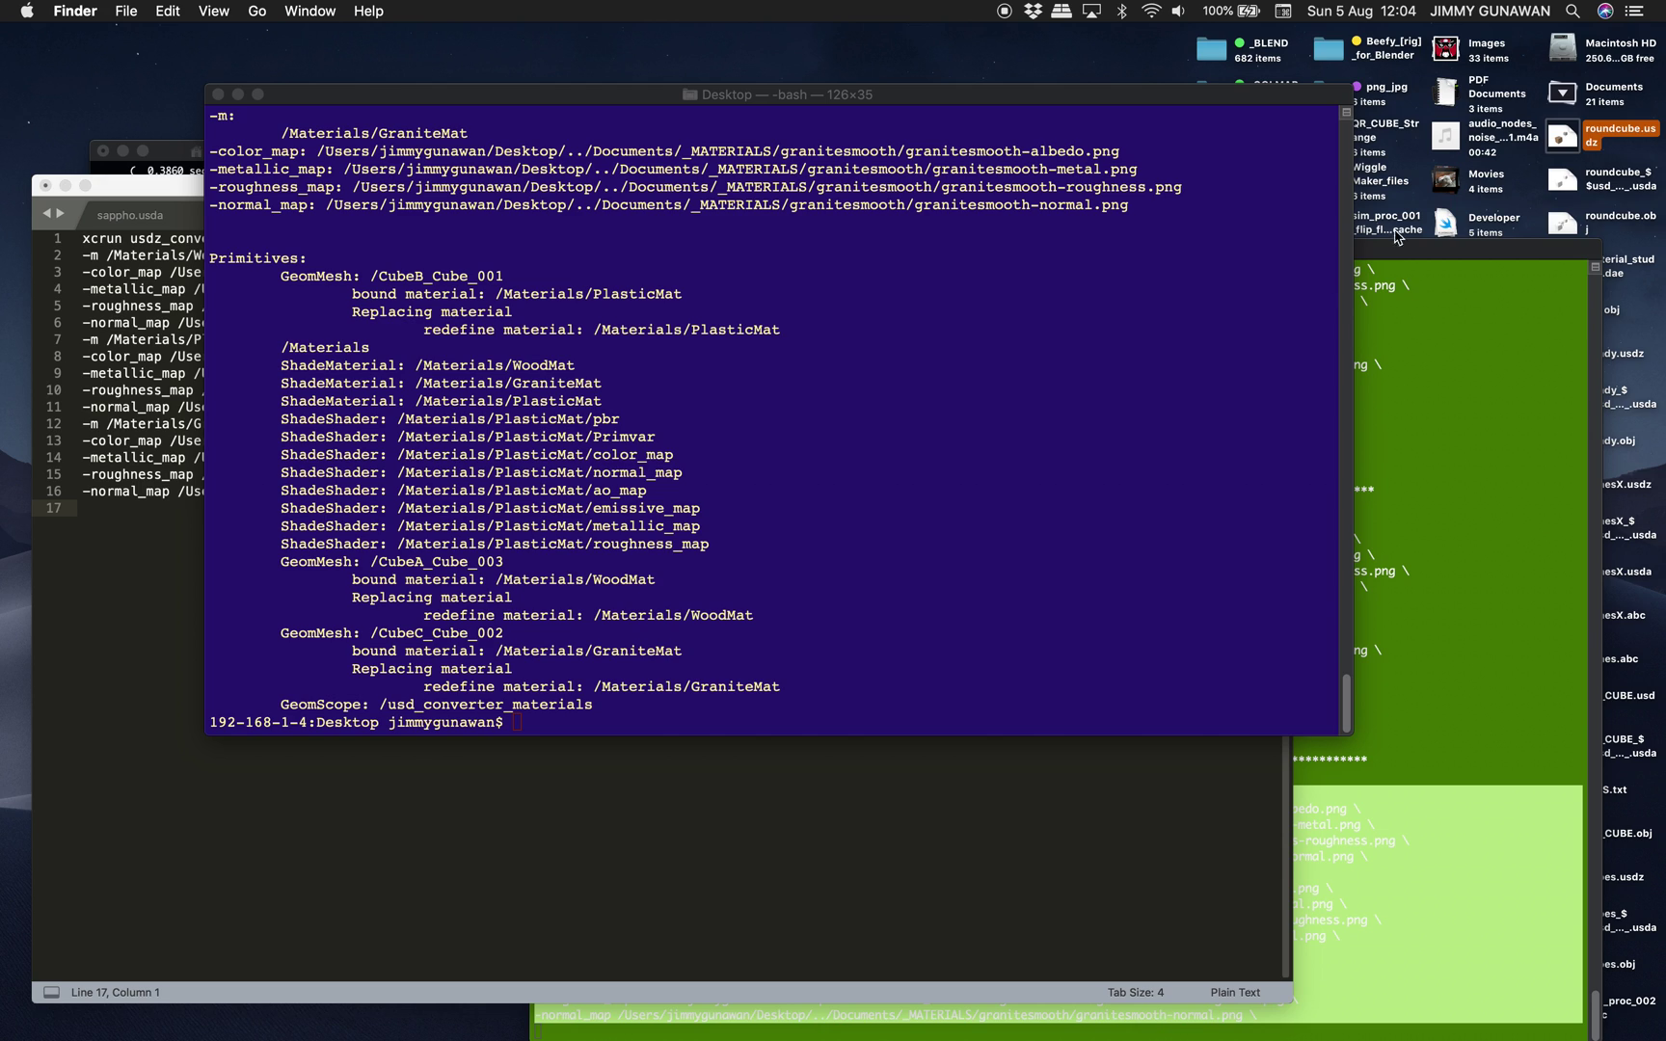
# Preview the intermediate roundcube .usda file and roundcube.usdz again, orbiting the model, and close the preview
pyautogui.click(1580, 226)
pyautogui.click(1574, 183)
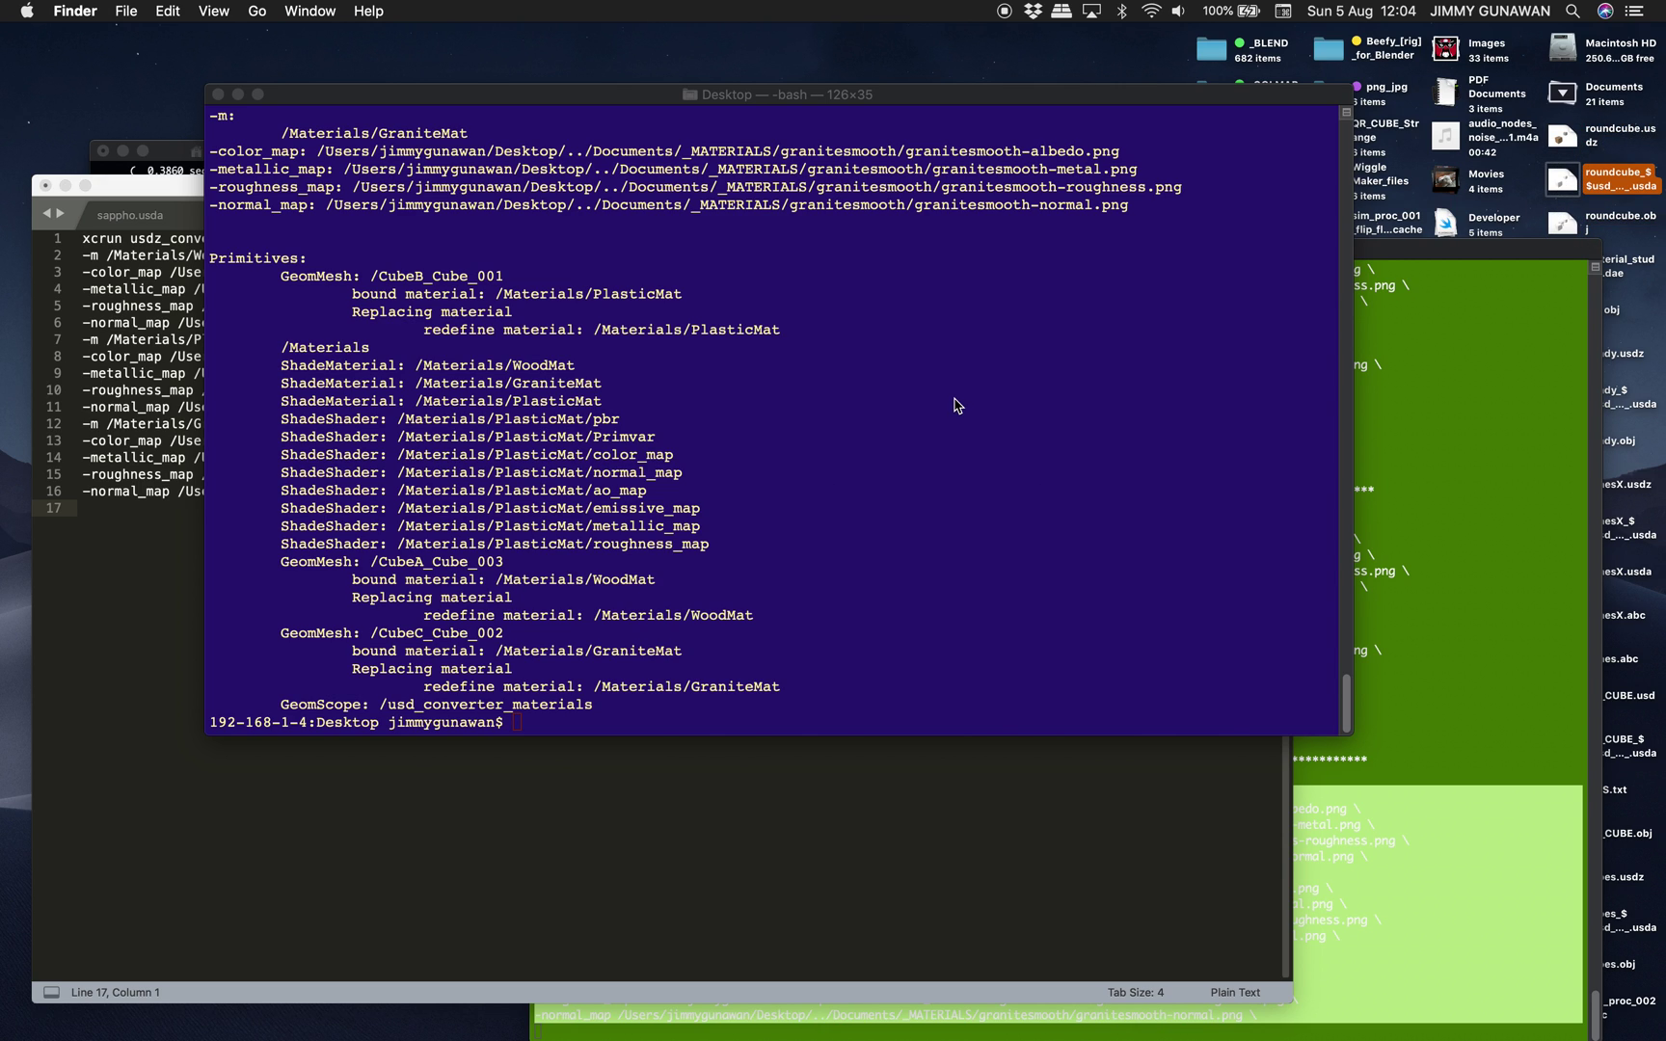
pyautogui.press('space')
pyautogui.moveTo(844, 477); pyautogui.dragTo(814, 450)
pyautogui.press('space')
pyautogui.click(1566, 136)
pyautogui.press('space')
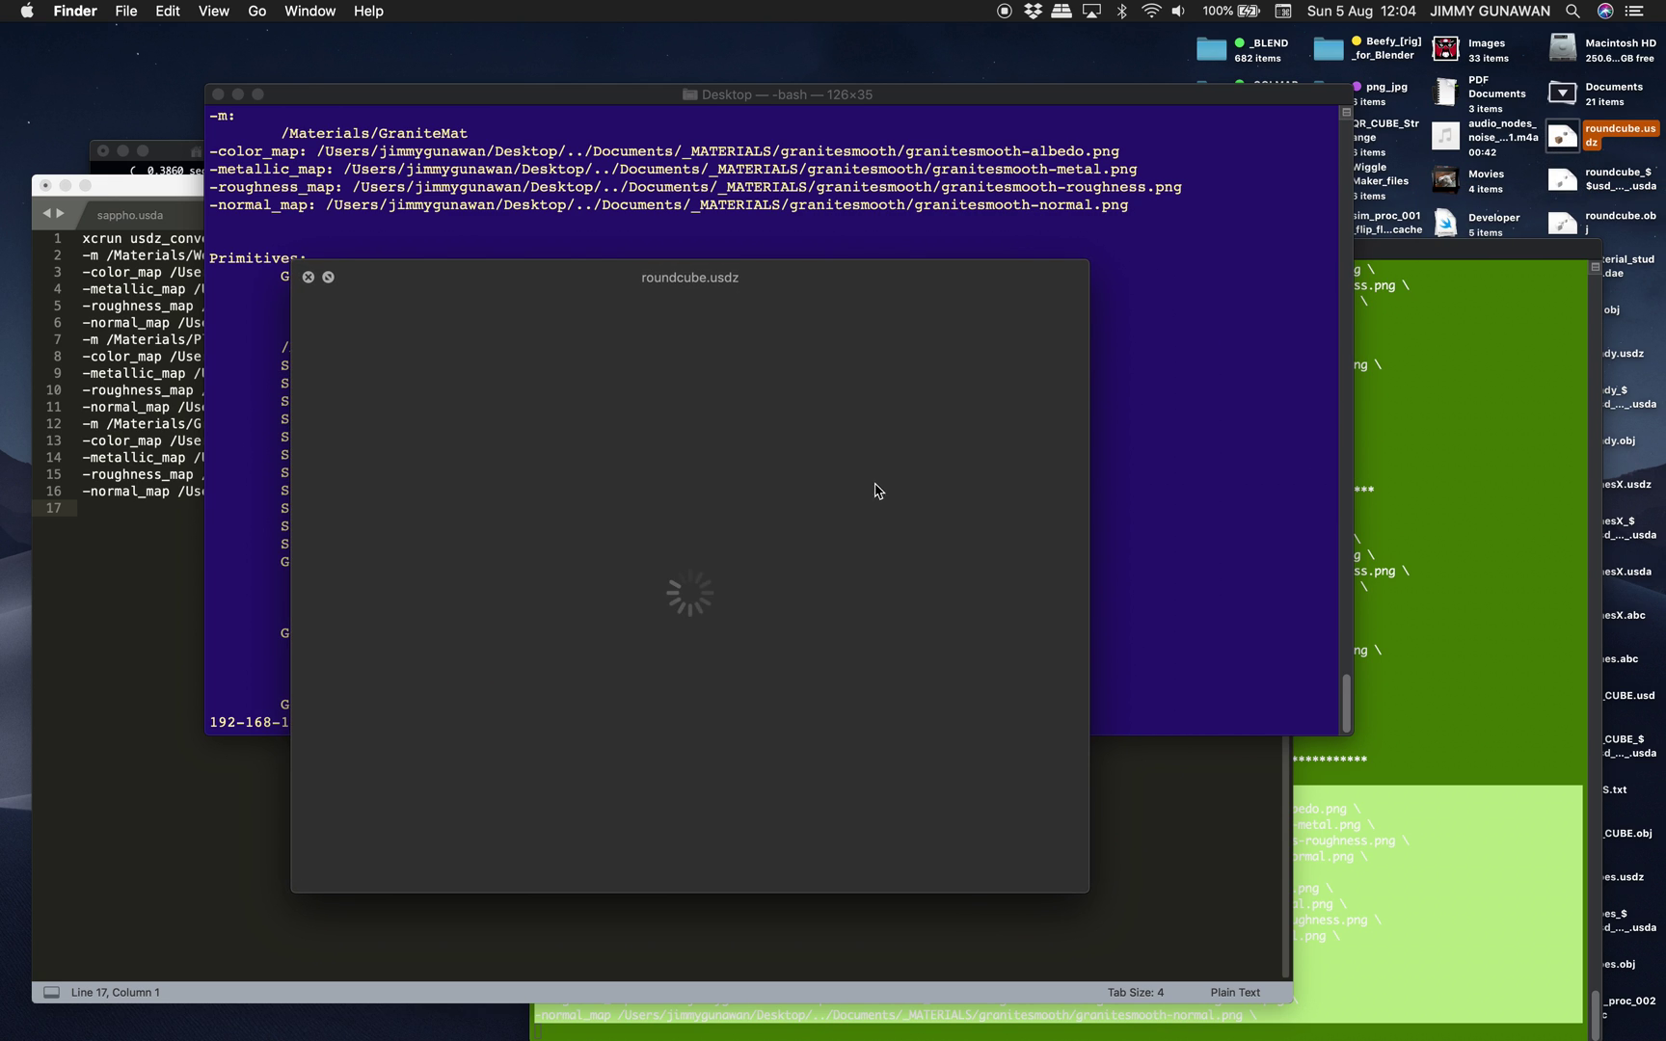
pyautogui.moveTo(796, 526); pyautogui.dragTo(750, 504)
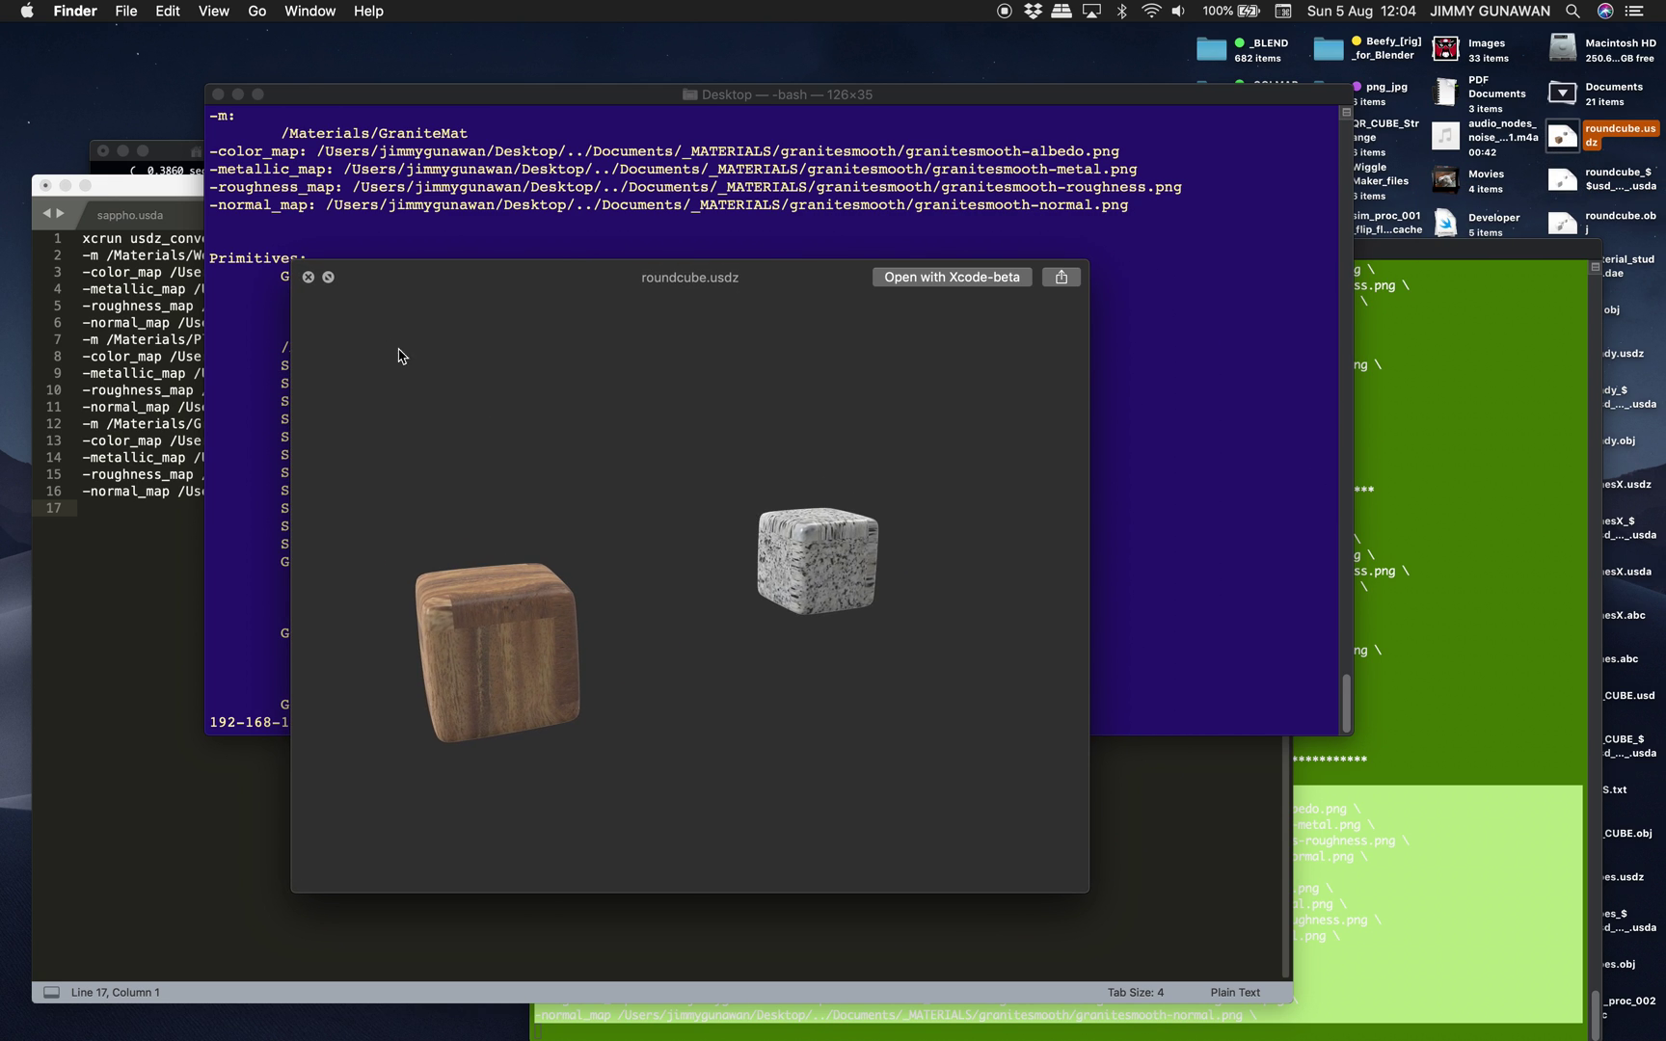
pyautogui.moveTo(568, 525); pyautogui.dragTo(612, 547)
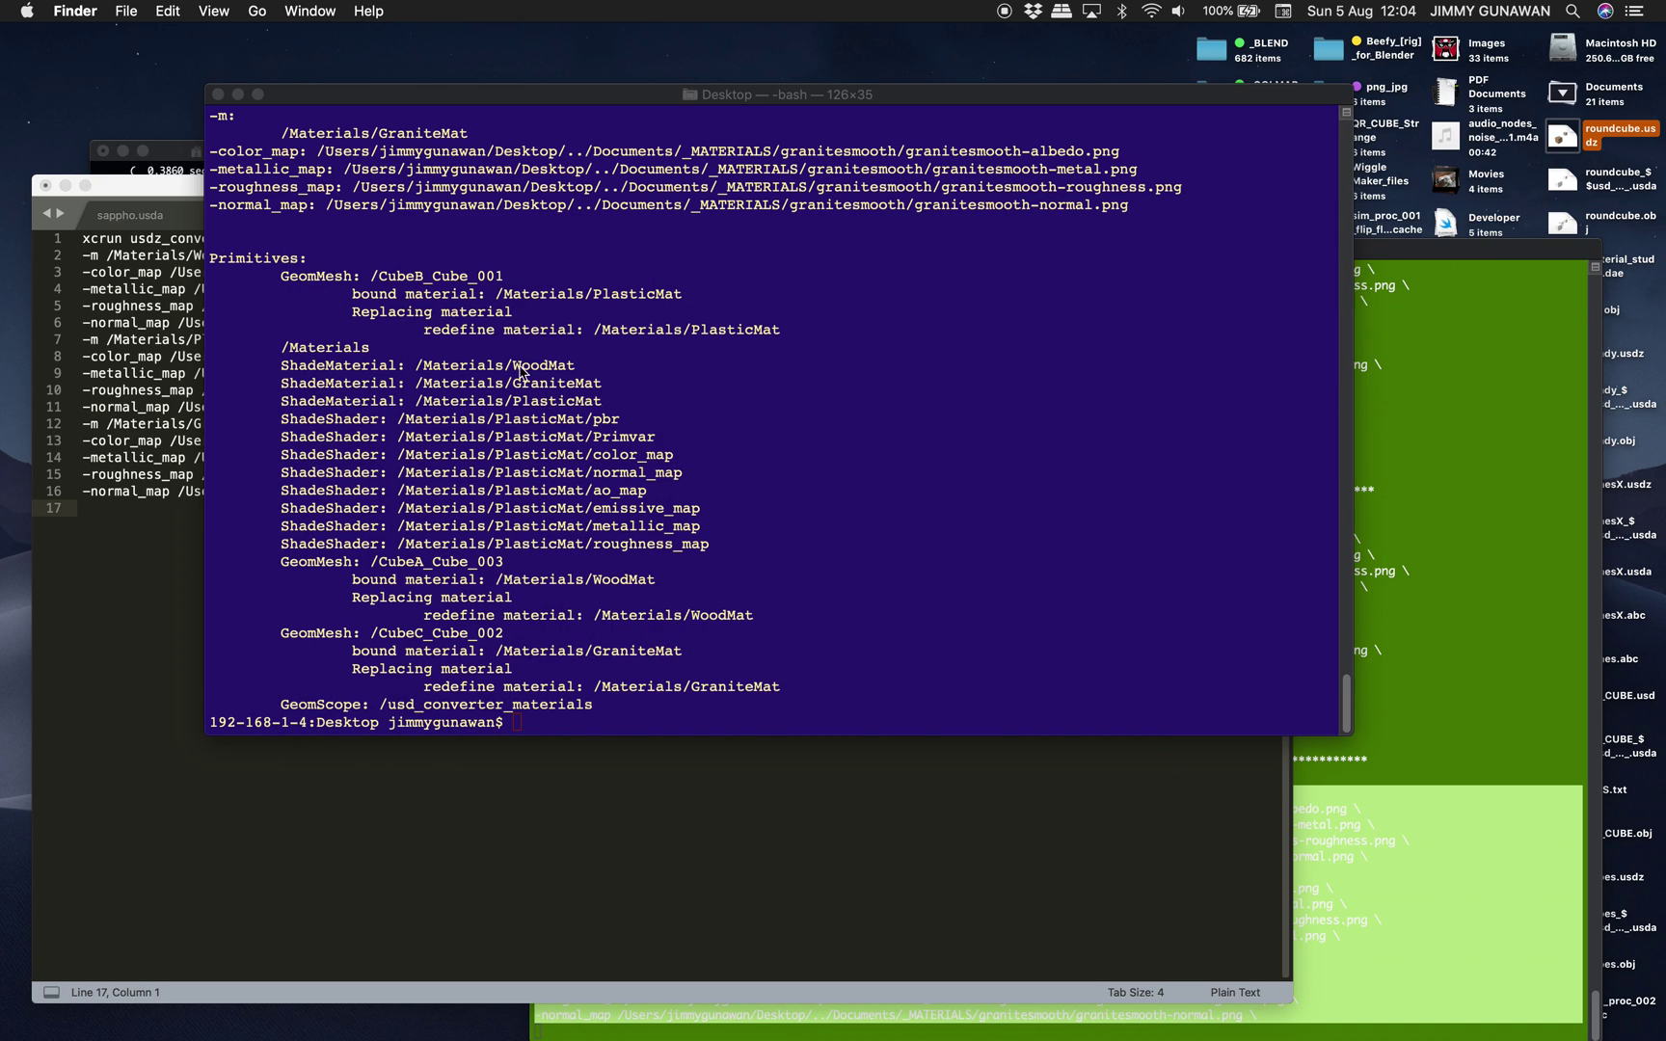
pyautogui.press('space')
# Return to Terminal, review the converter output and enlarge the window to 145×45
pyautogui.click(685, 425)
pyautogui.scroll(3, 685, 425)
pyautogui.scroll(10, 685, 425)
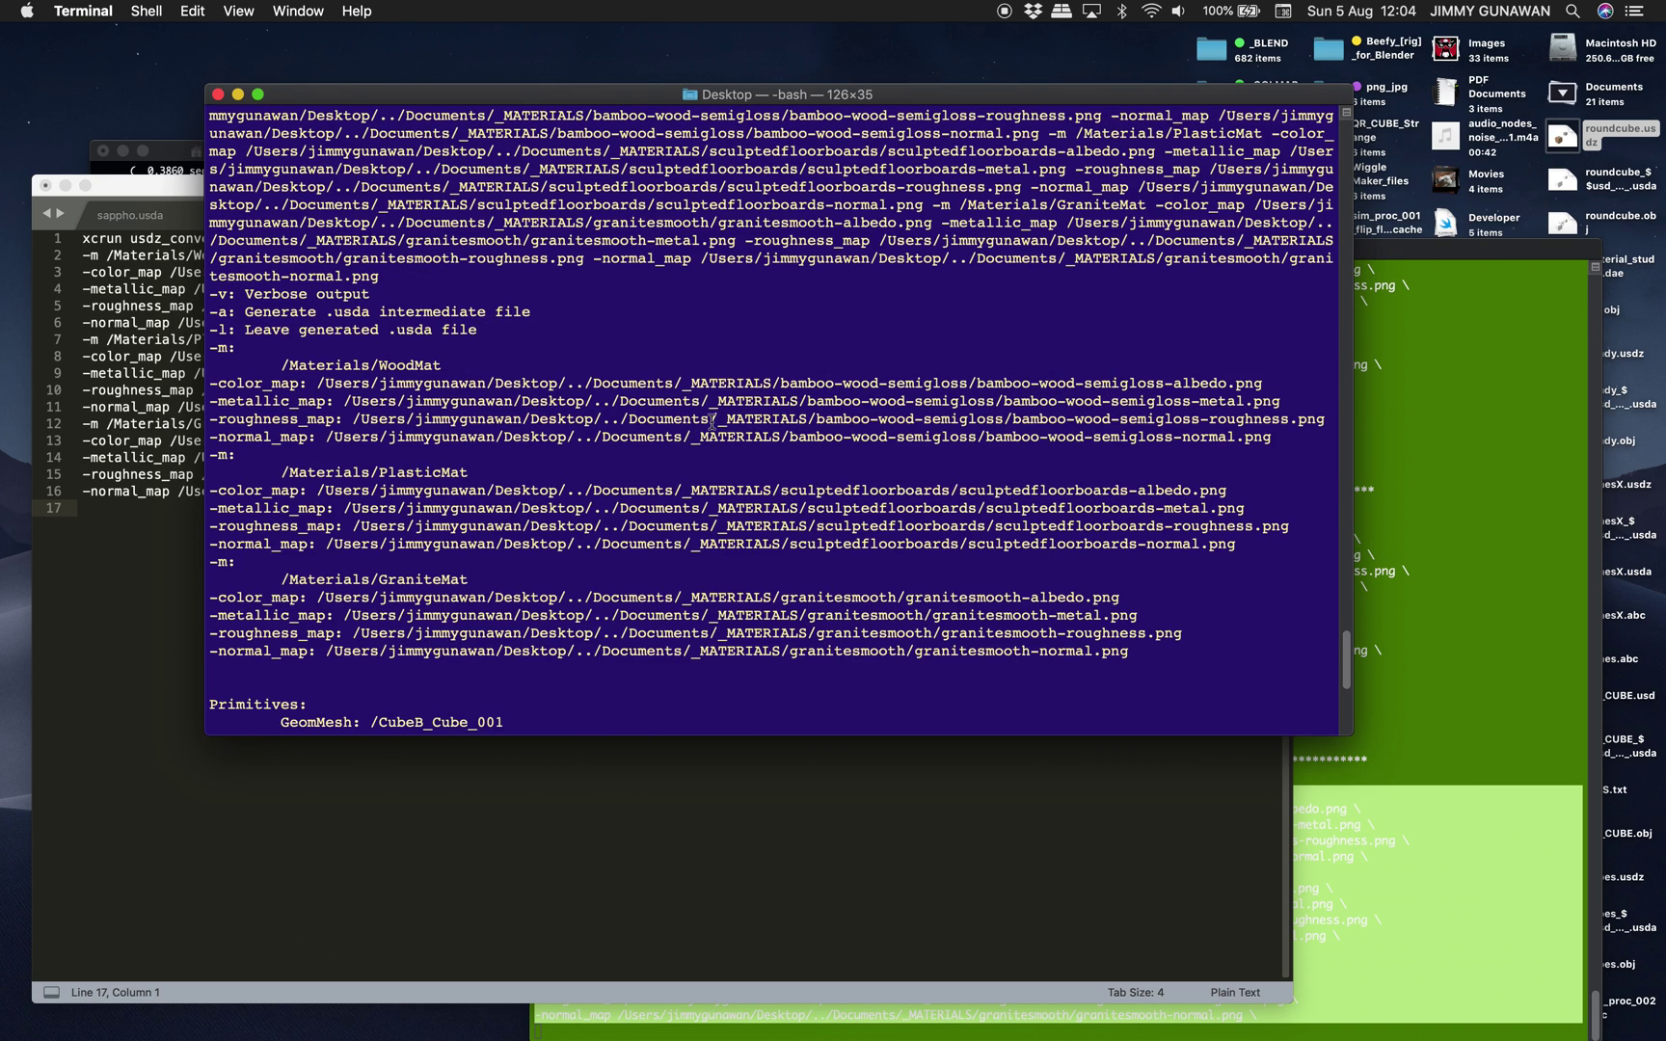
pyautogui.scroll(-7, 713, 421)
pyautogui.moveTo(1355, 747); pyautogui.dragTo(1521, 912)
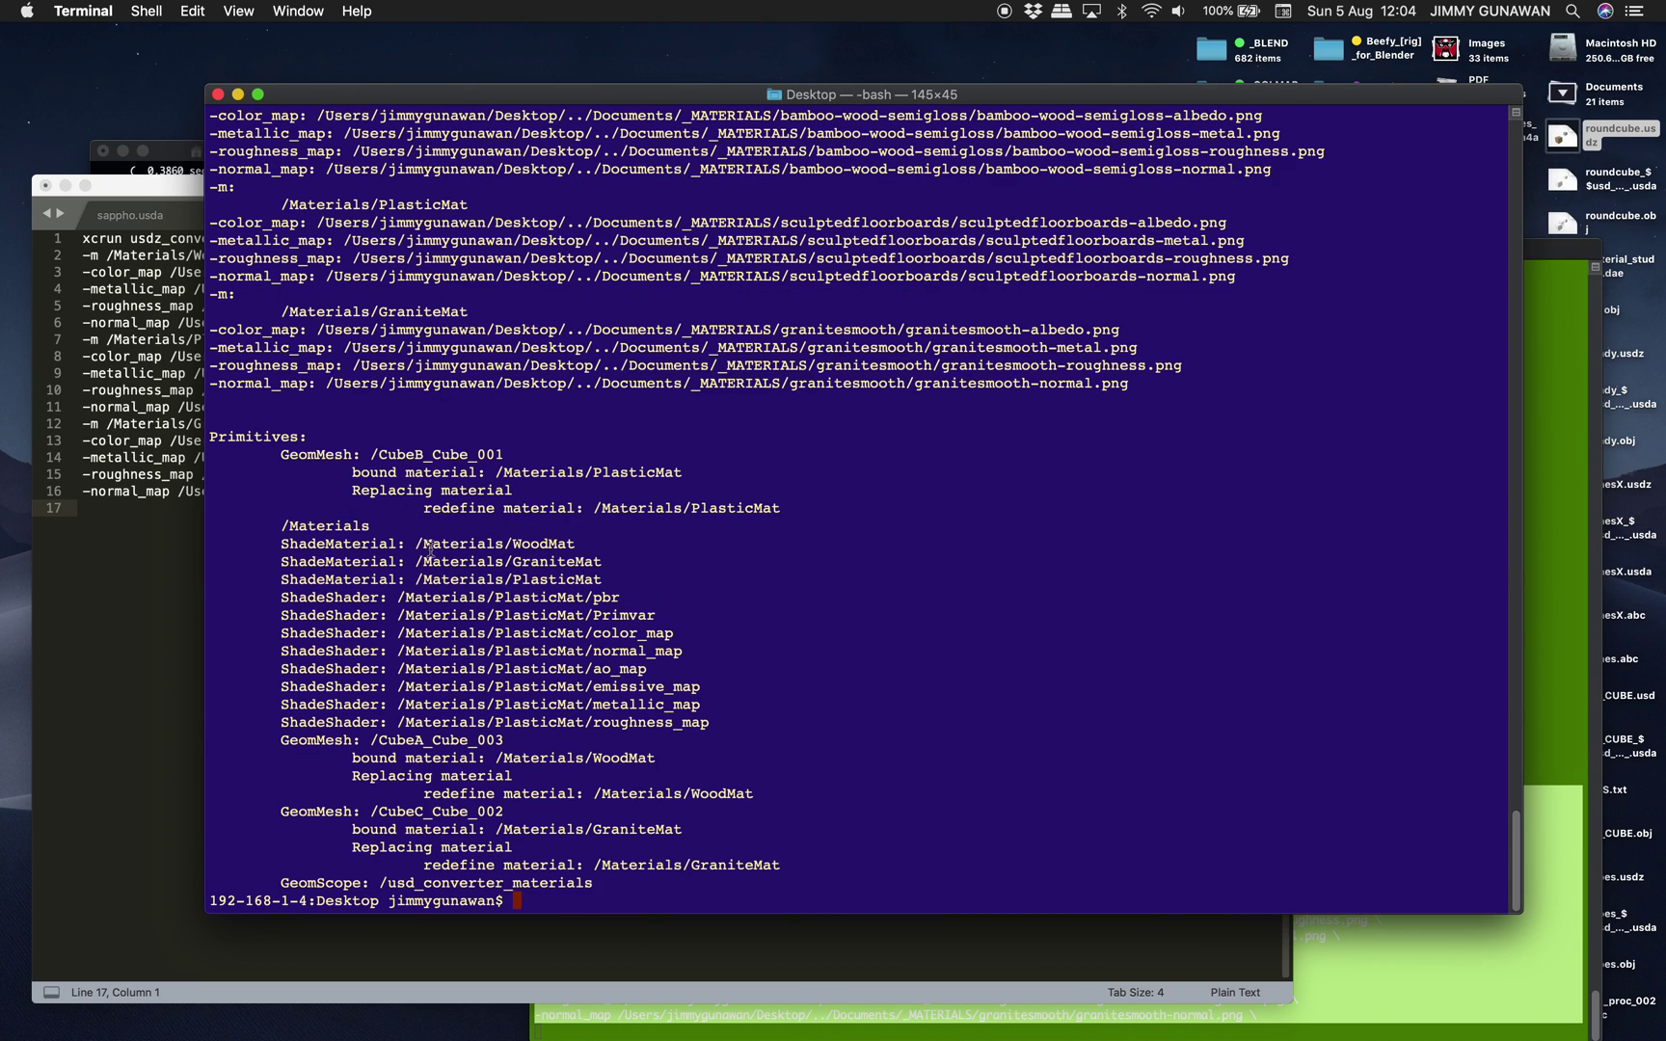
# Examine the converter's Primitives list, highlighting the mesh names, their redefined materials and the usd_converter_materials scope
pyautogui.moveTo(379, 454); pyautogui.dragTo(497, 454)
pyautogui.moveTo(387, 739); pyautogui.dragTo(494, 739)
pyautogui.moveTo(379, 811); pyautogui.dragTo(522, 805)
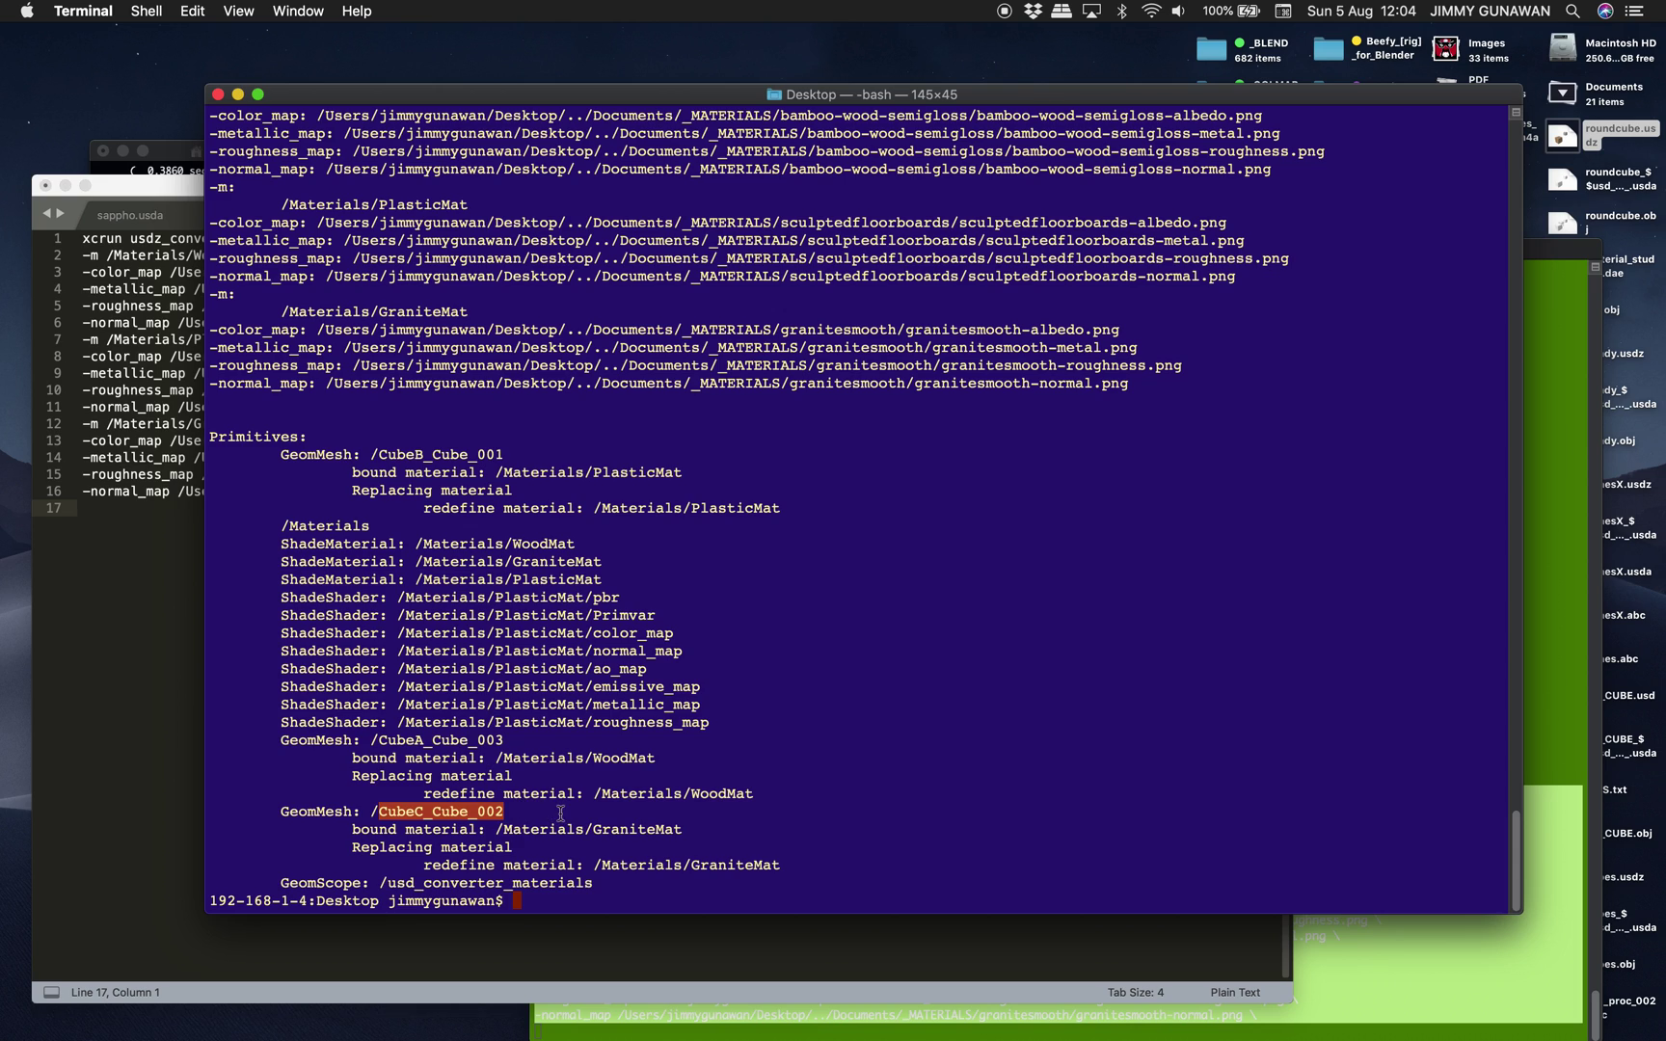
pyautogui.click(561, 812)
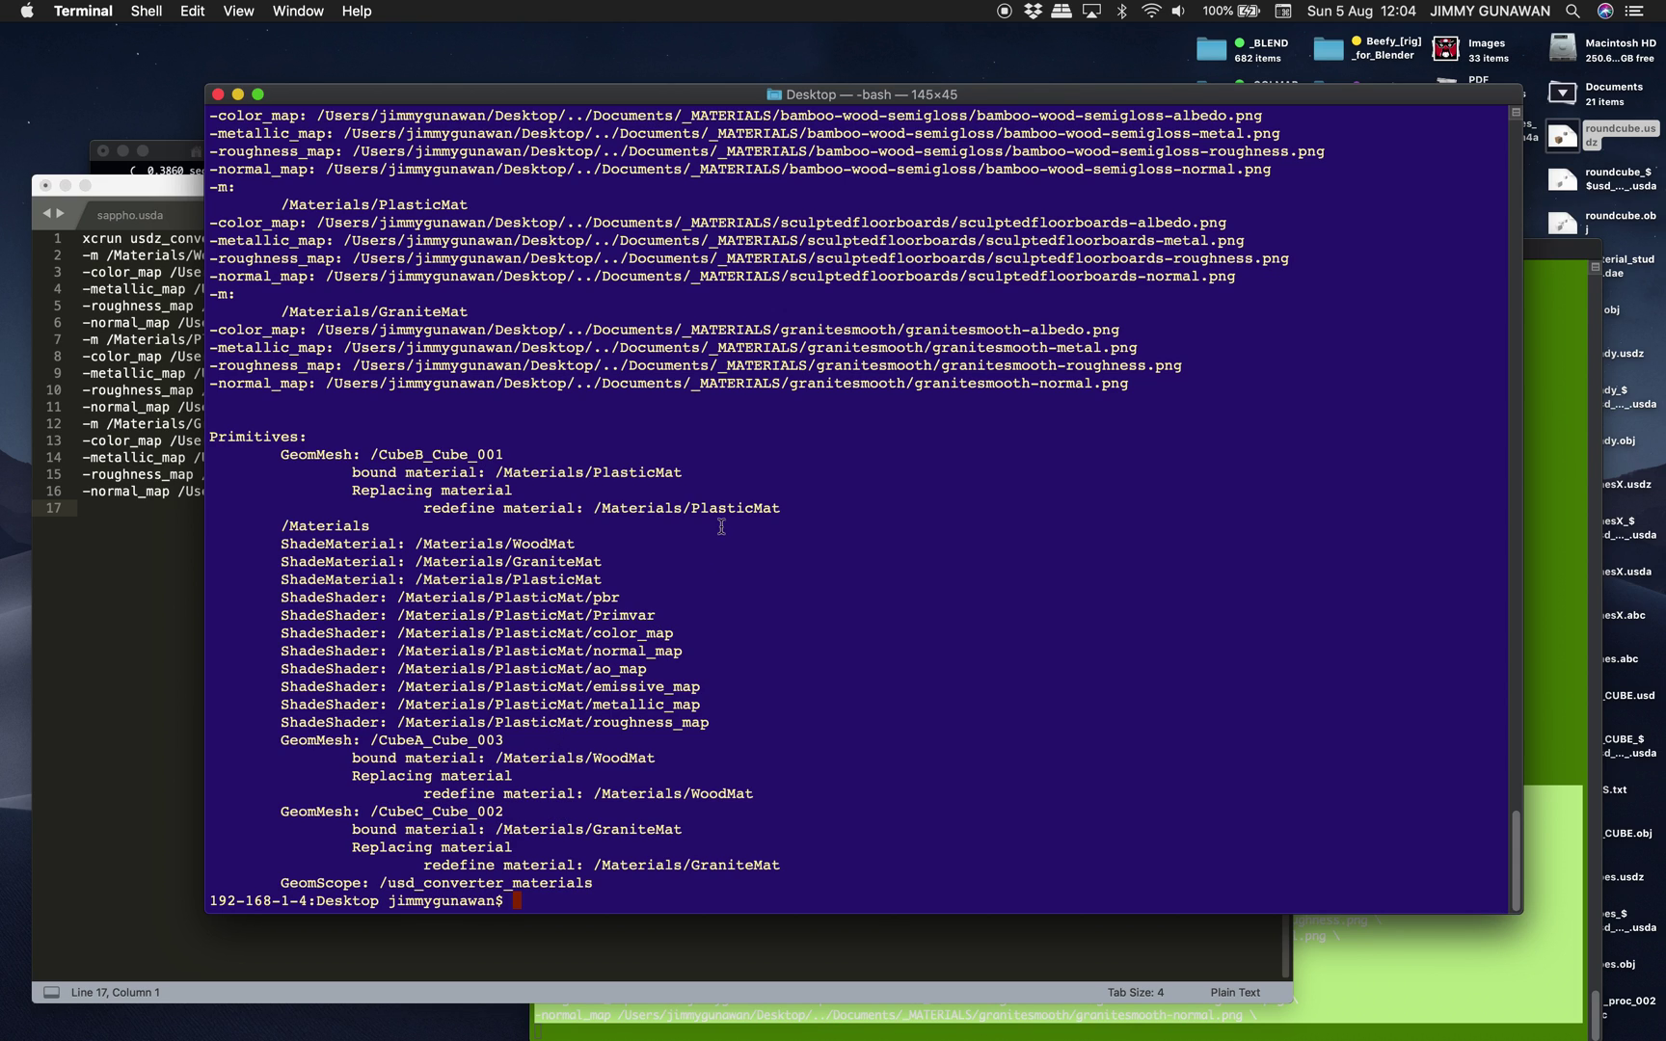
pyautogui.moveTo(701, 508); pyautogui.dragTo(829, 552)
pyautogui.moveTo(692, 796); pyautogui.dragTo(776, 812)
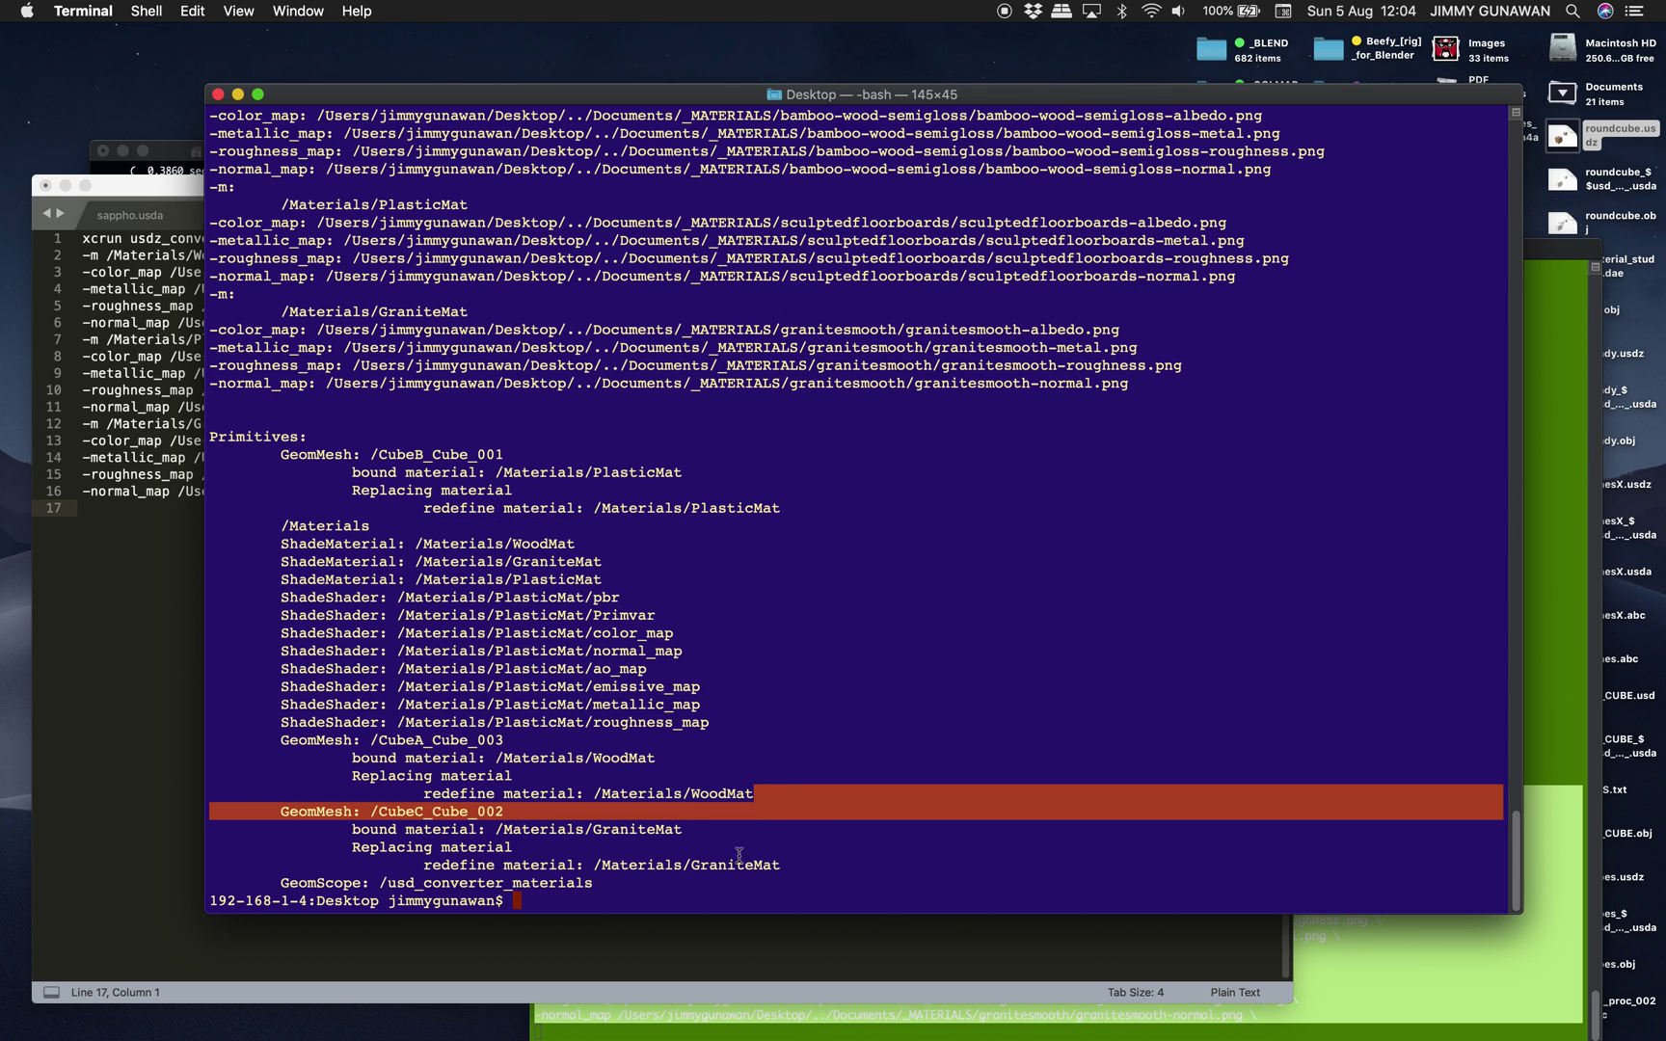
pyautogui.moveTo(692, 869); pyautogui.dragTo(779, 866)
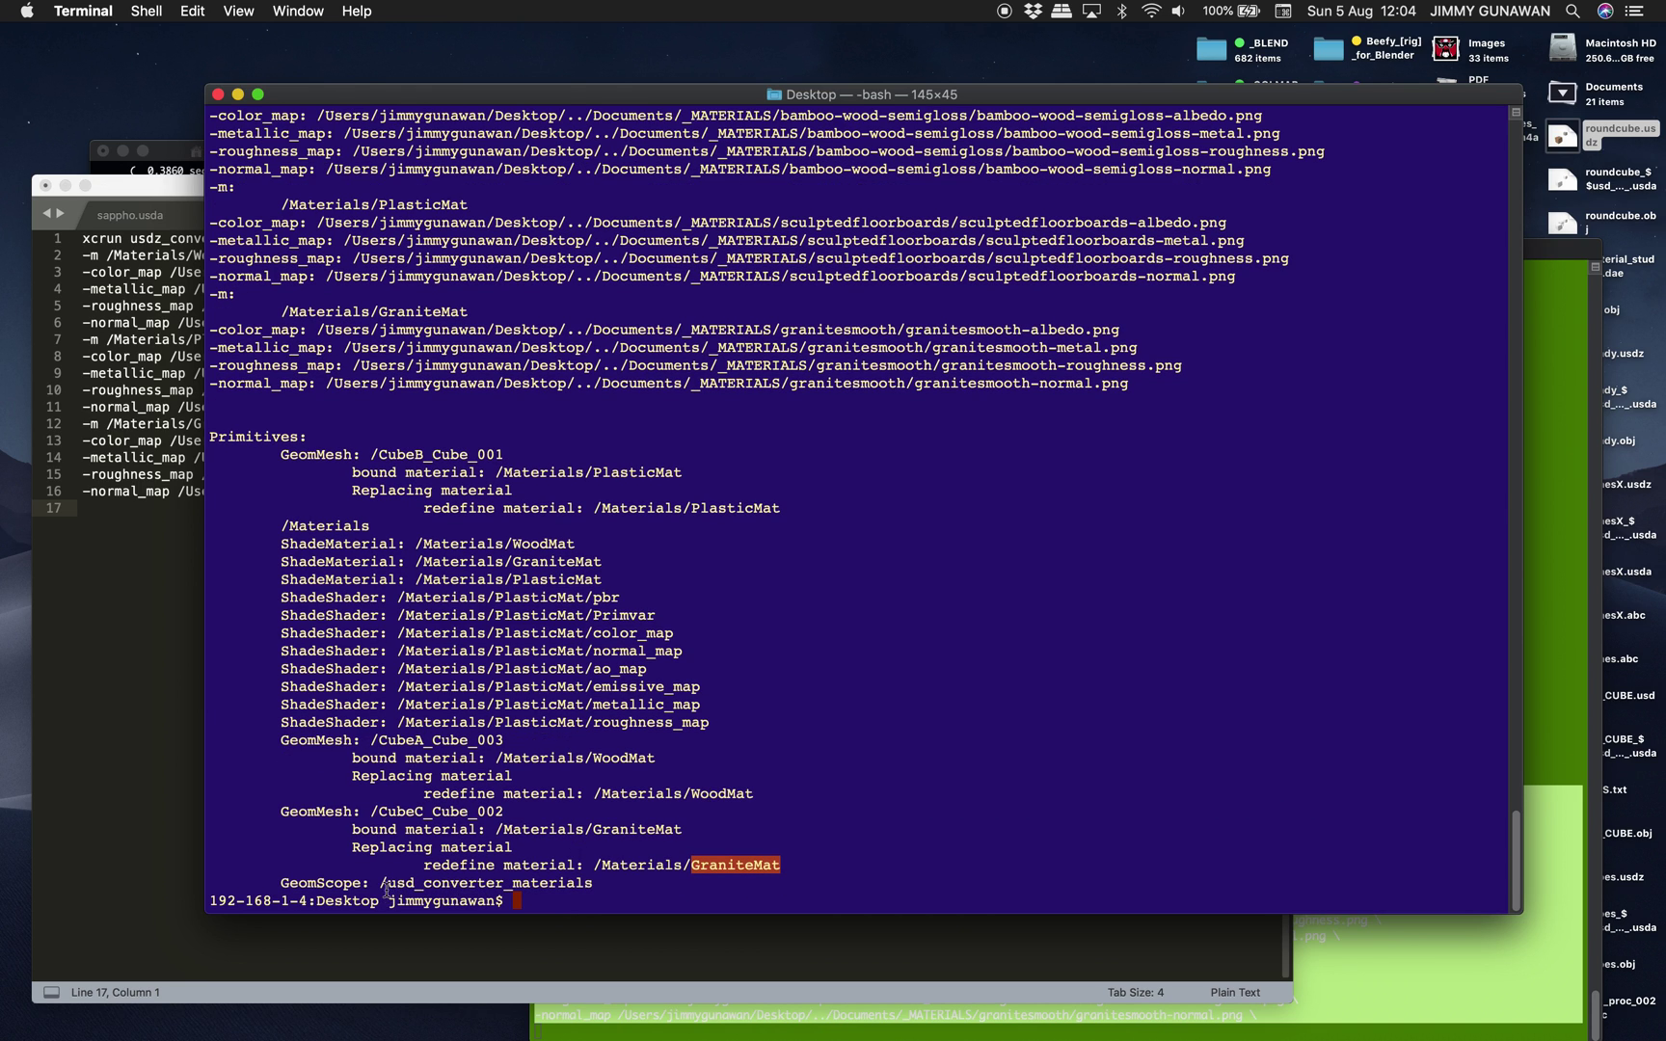
pyautogui.moveTo(387, 885); pyautogui.dragTo(533, 882)
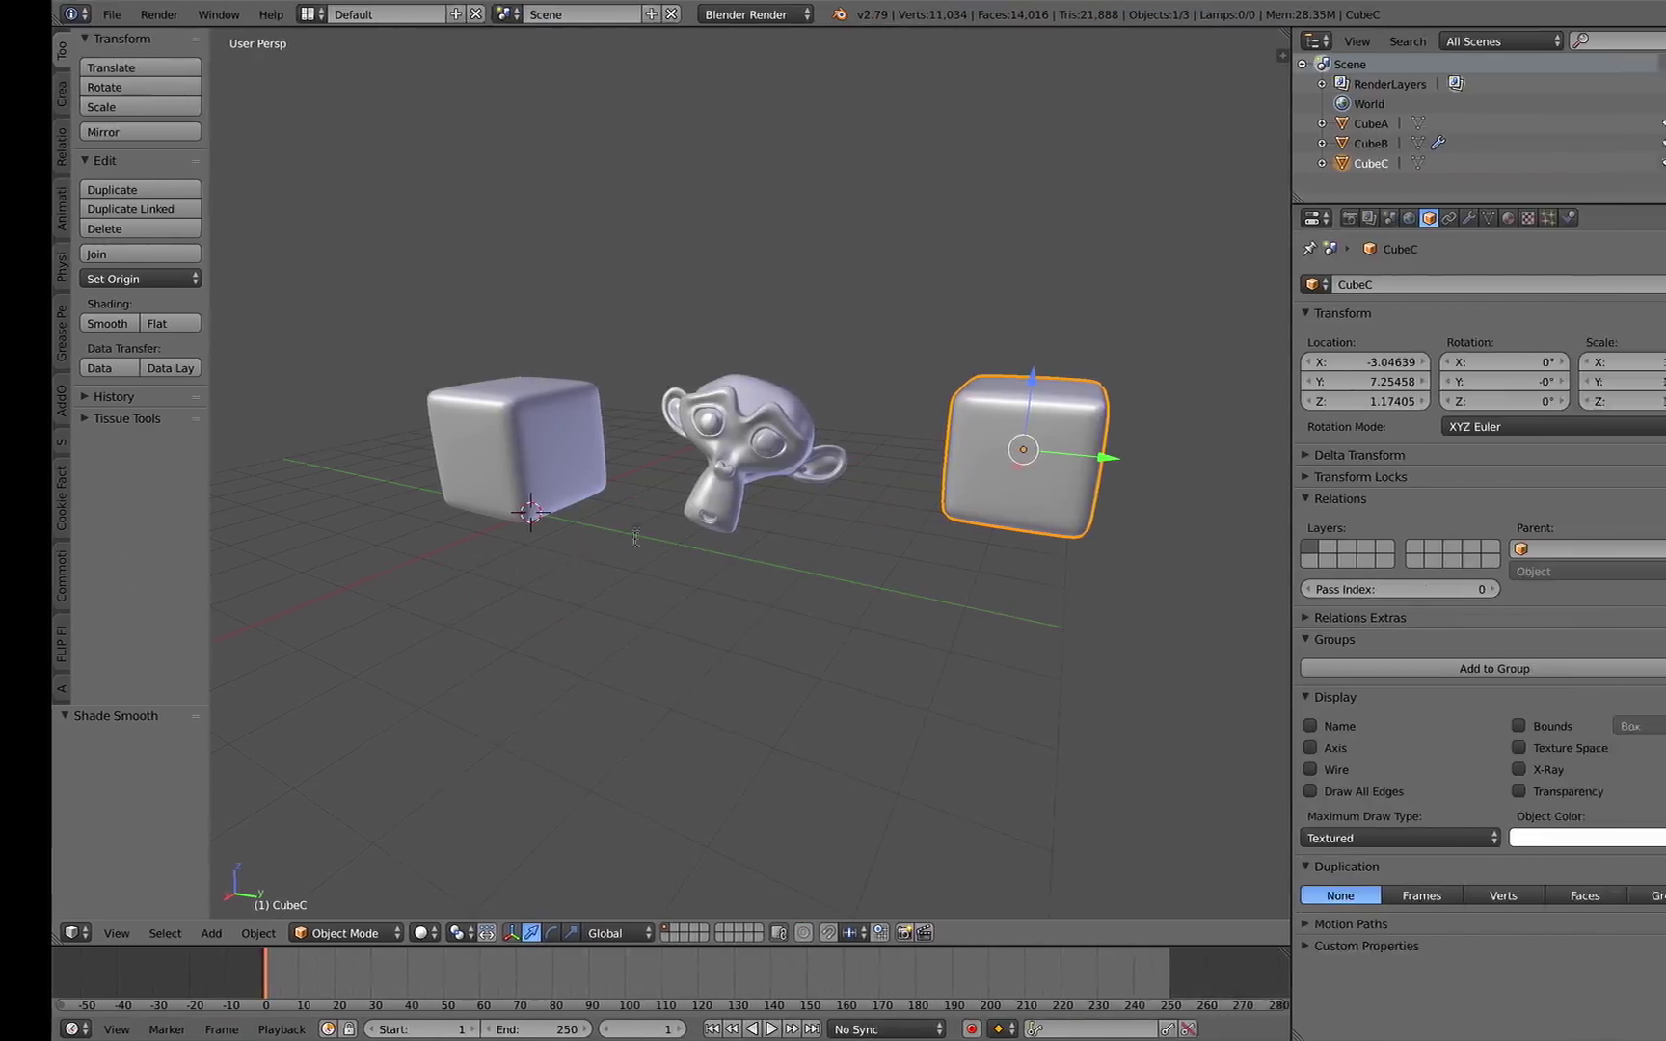
# In Blender 2.79, compare the material settings of the monkey and the two cubes
pyautogui.rightClick(711, 445)
pyautogui.click(1456, 218)
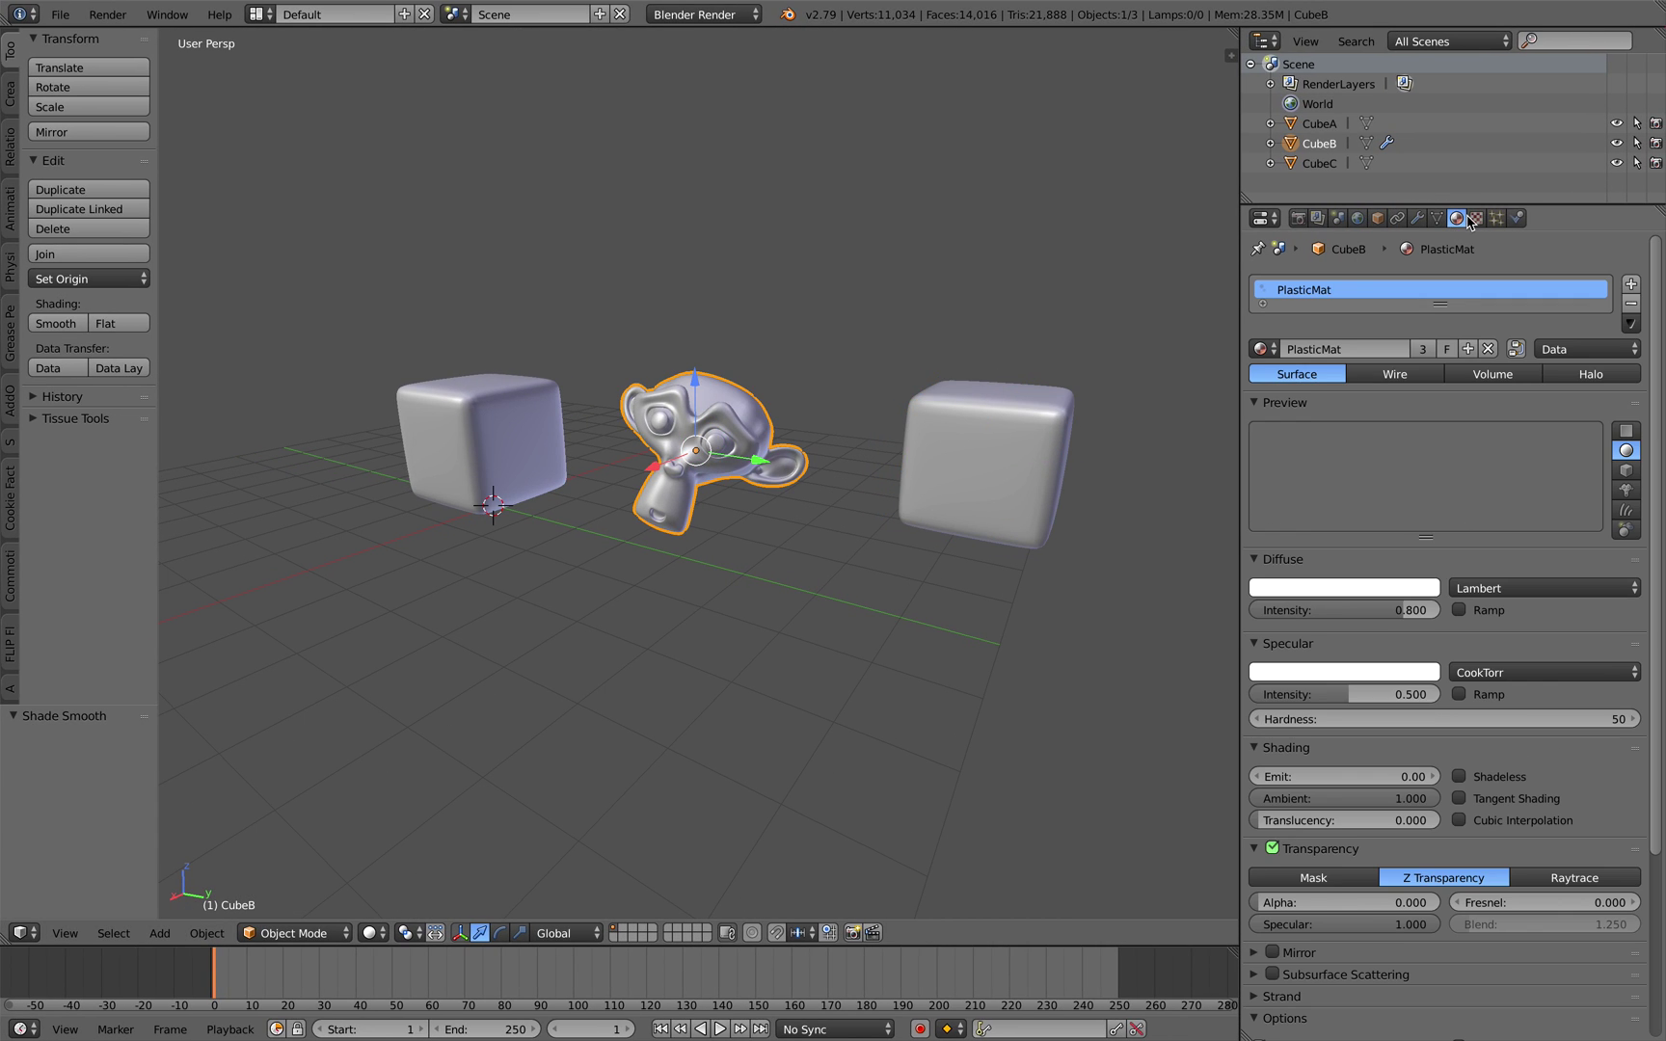
pyautogui.rightClick(928, 480)
pyautogui.rightClick(565, 424)
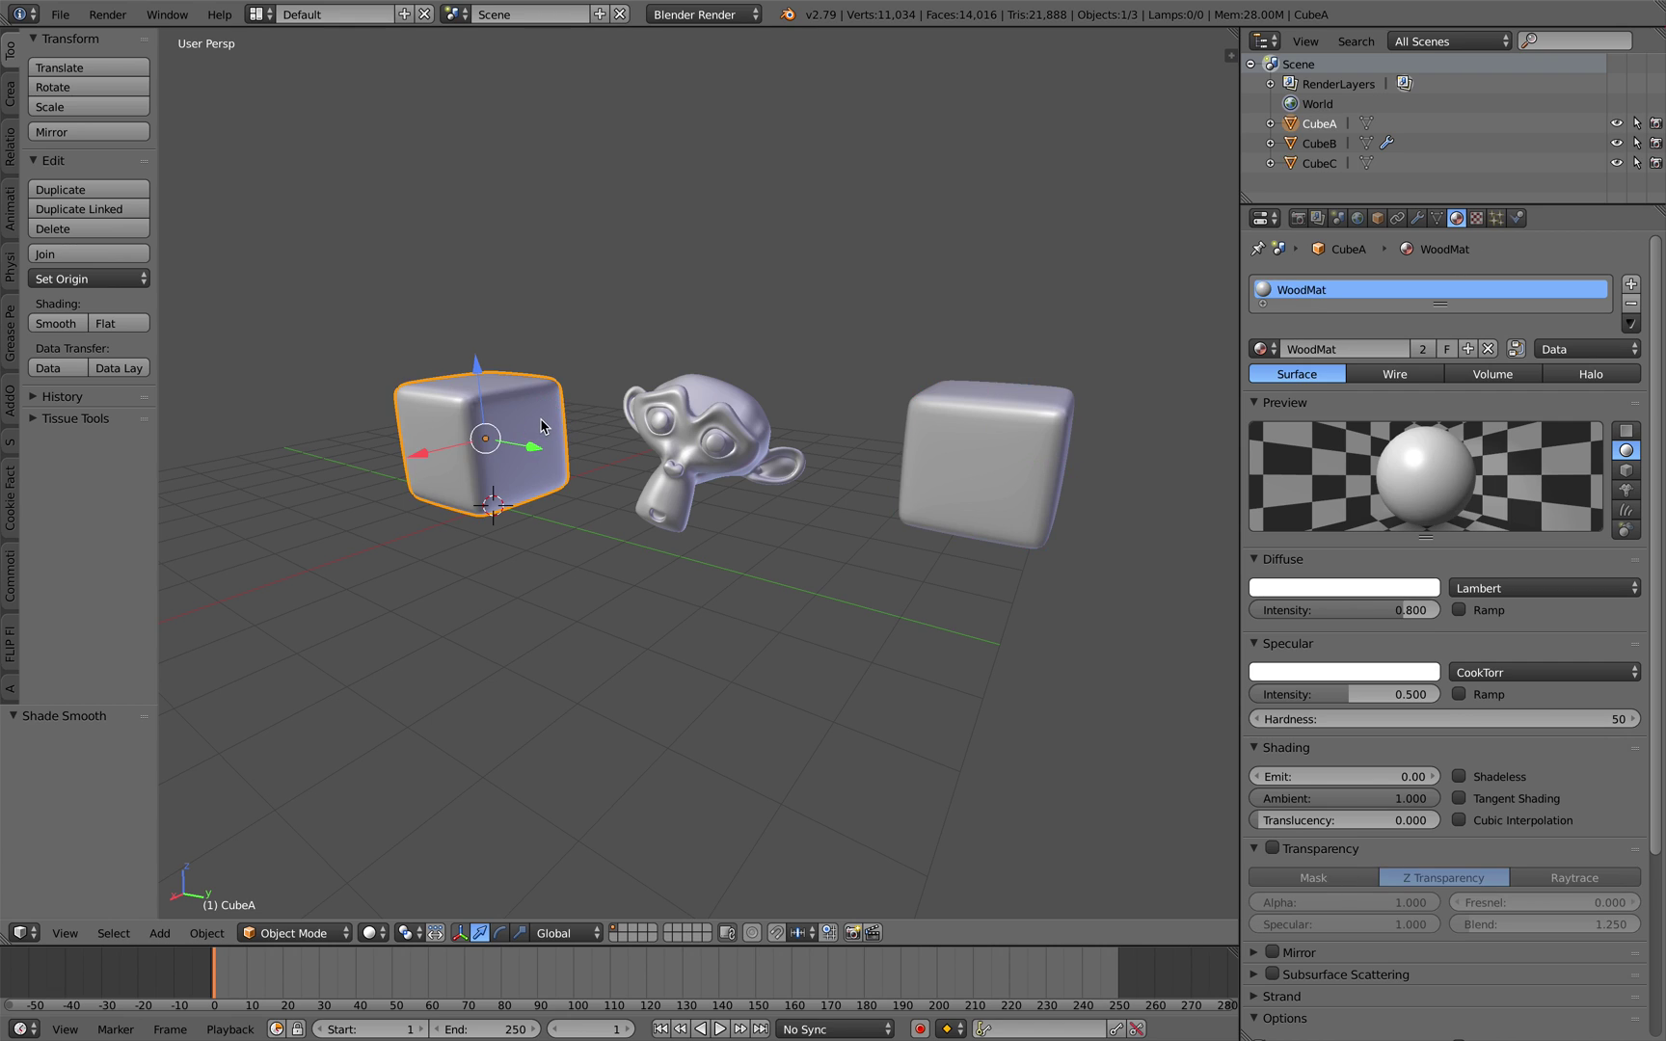
pyautogui.rightClick(757, 425)
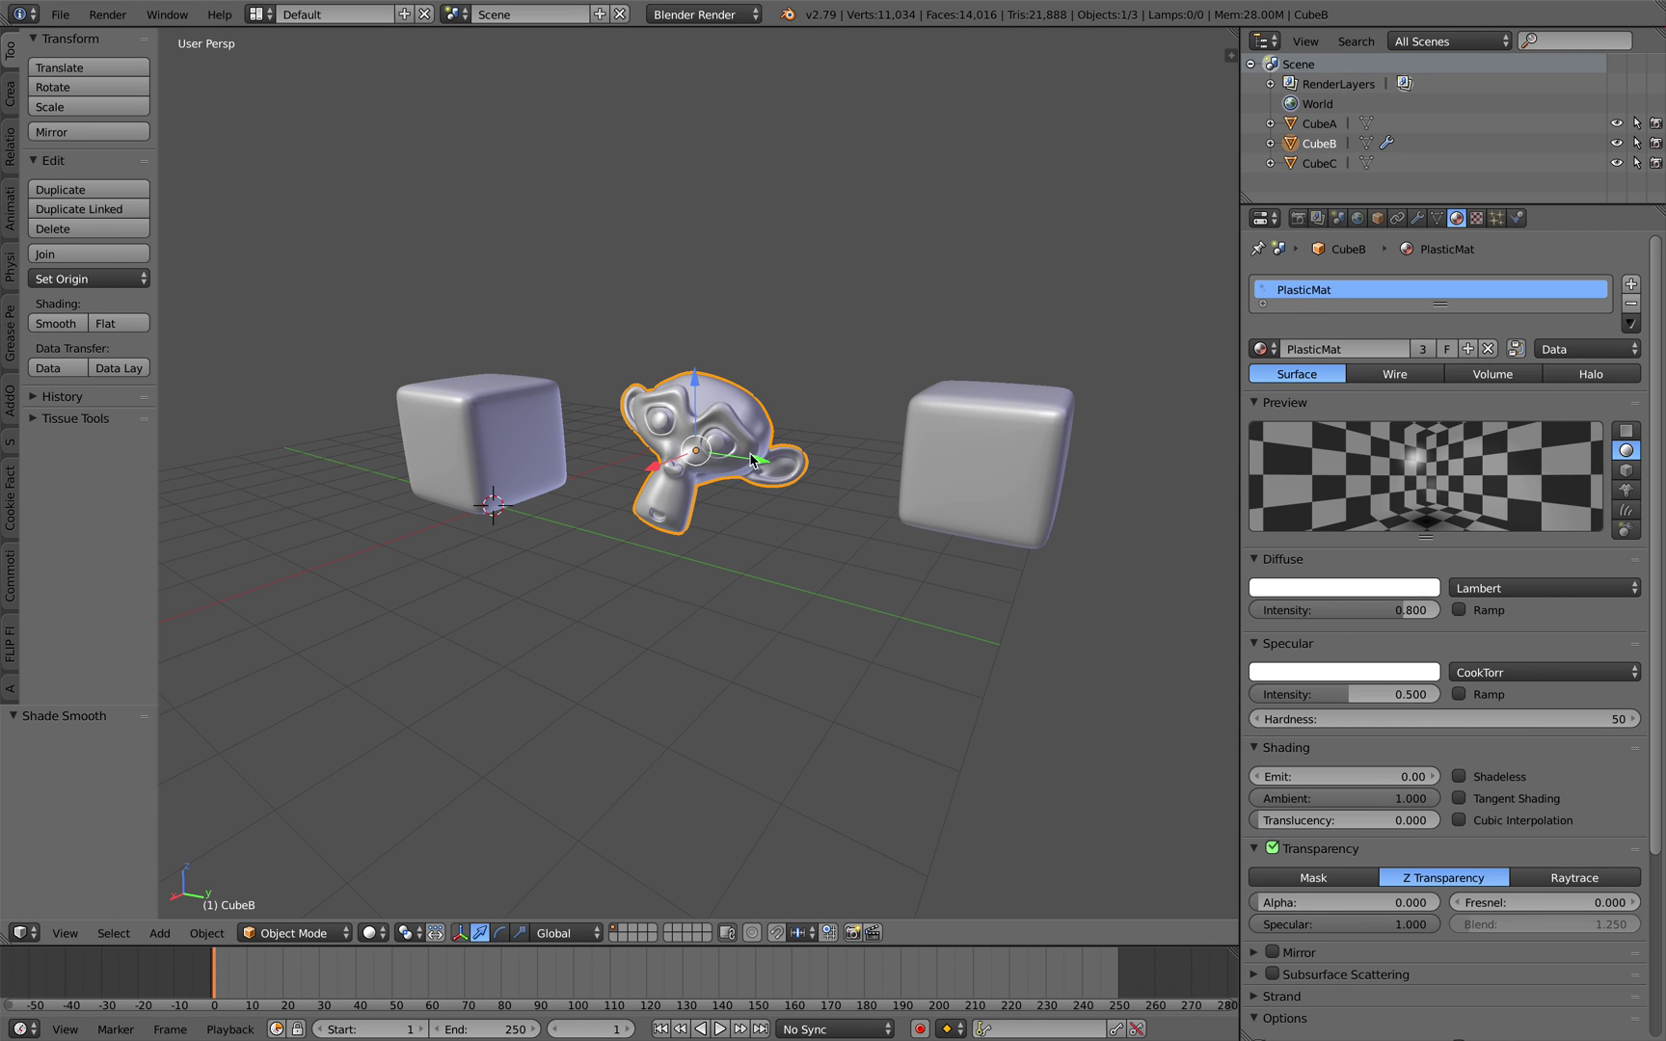
pyautogui.rightClick(921, 458)
pyautogui.rightClick(747, 452)
pyautogui.rightClick(561, 422)
pyautogui.rightClick(726, 456)
# Compare the object settings of the monkey and the two cubes
pyautogui.click(1376, 218)
pyautogui.rightClick(933, 446)
pyautogui.rightClick(737, 436)
pyautogui.rightClick(559, 424)
pyautogui.rightClick(730, 425)
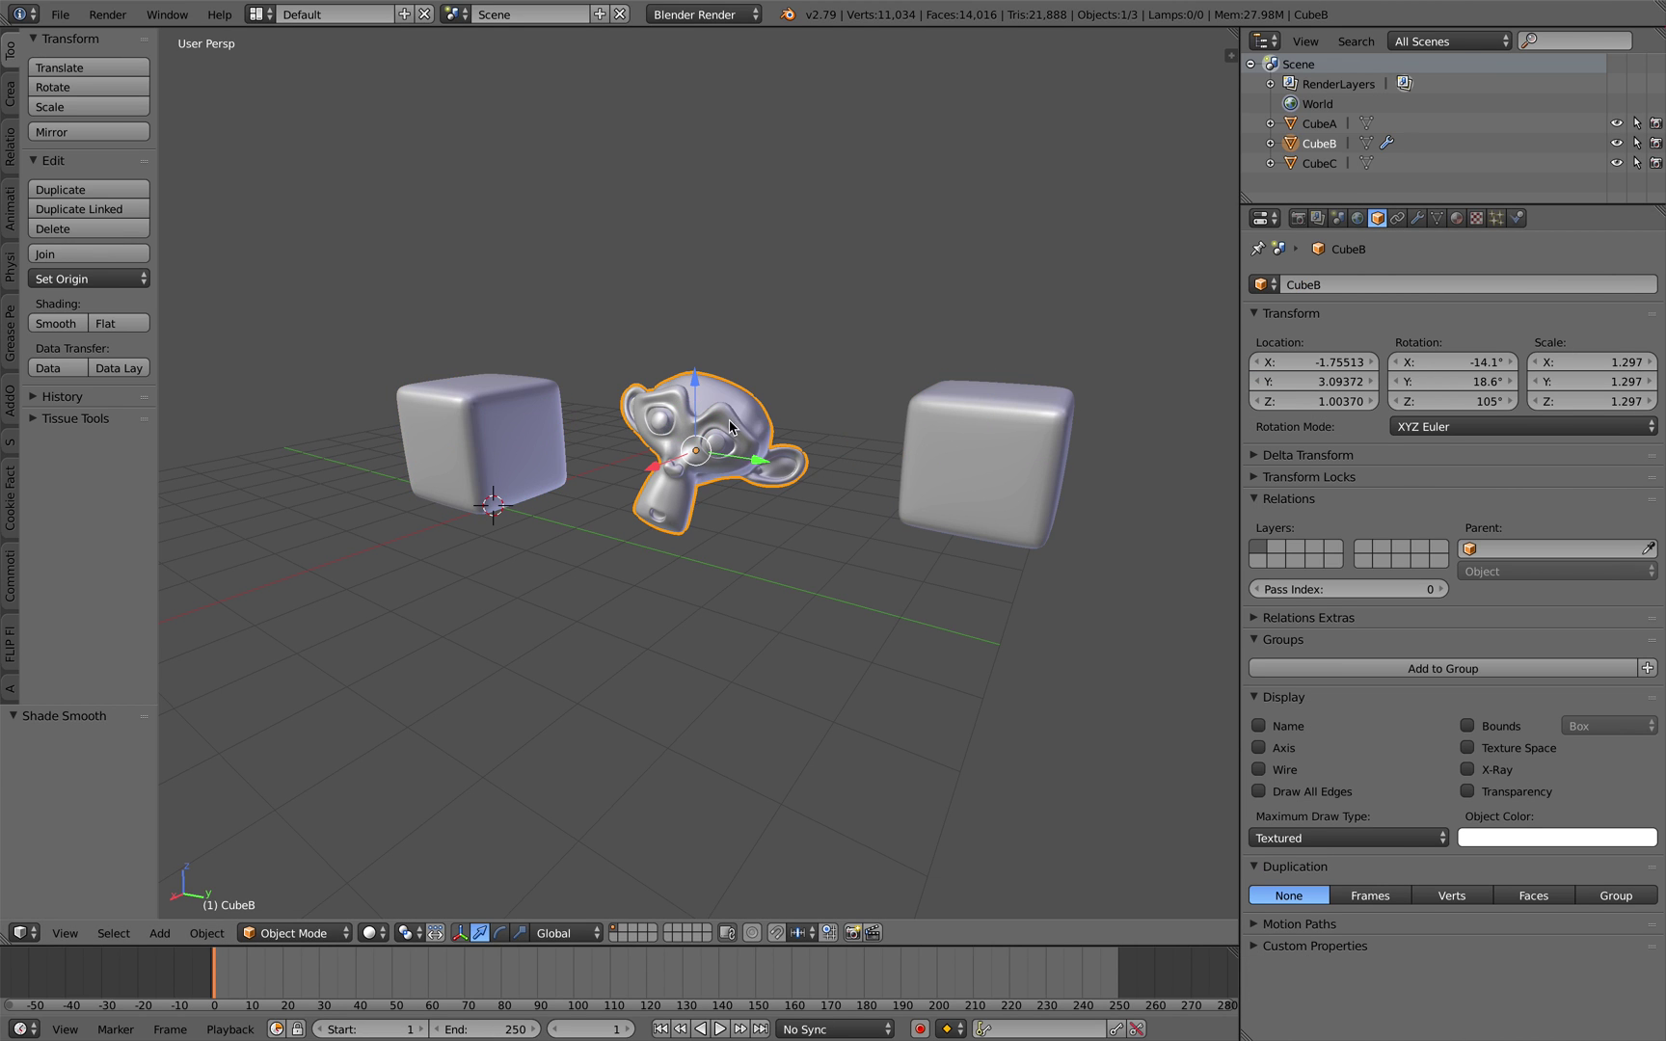
pyautogui.rightClick(950, 449)
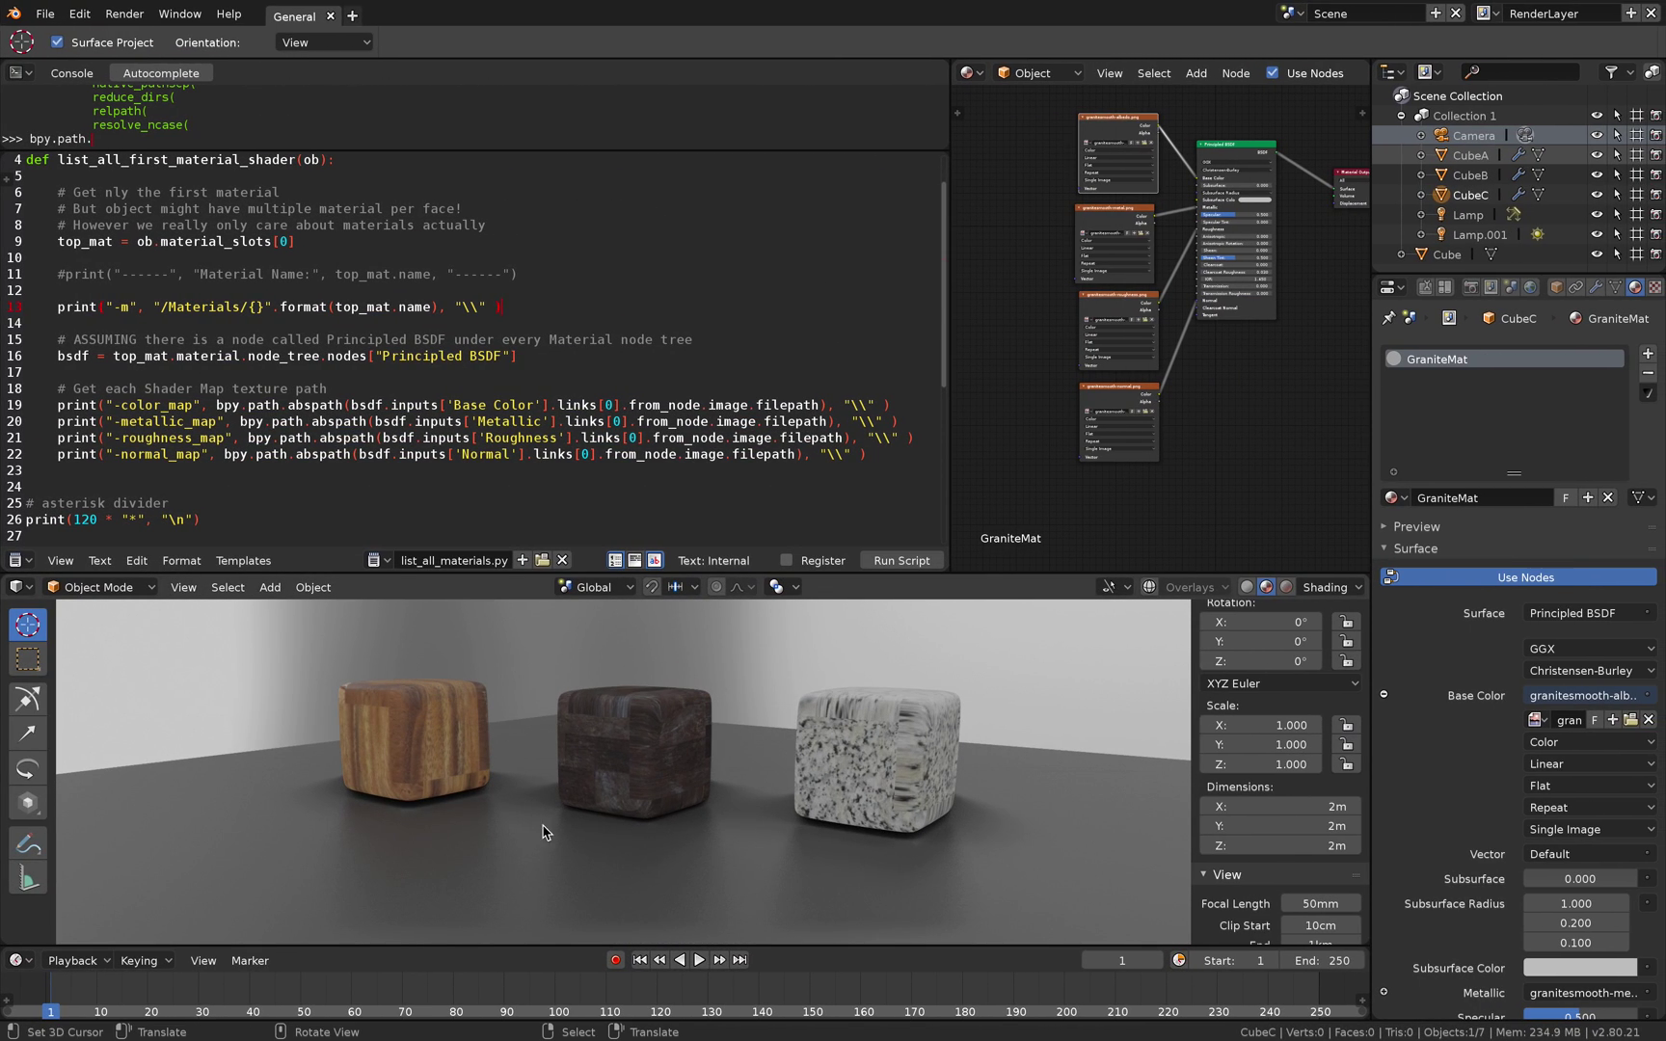
# Switch to Blender 2.80 and select the middle cube with PlasticMat
pyautogui.click(671, 716)
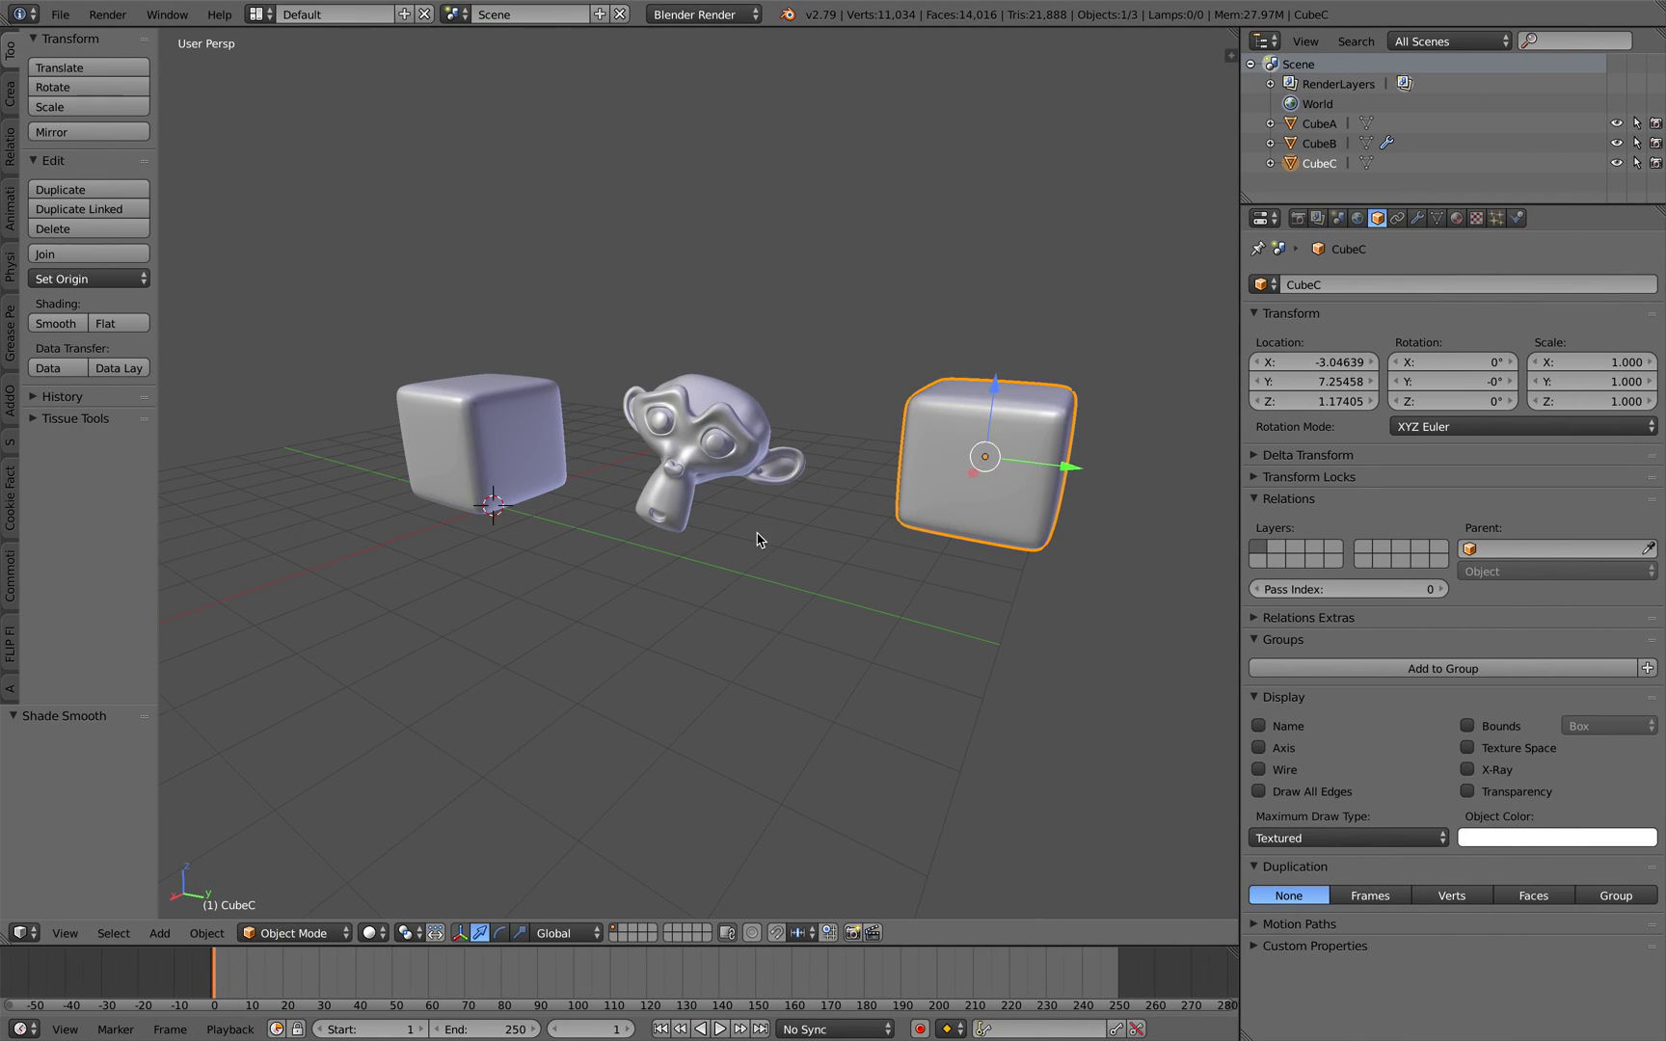
# In Blender 2.79, UV-unwrap the monkey's whole mesh with Smart UV Project at an angle limit of 66
pyautogui.rightClick(742, 453)
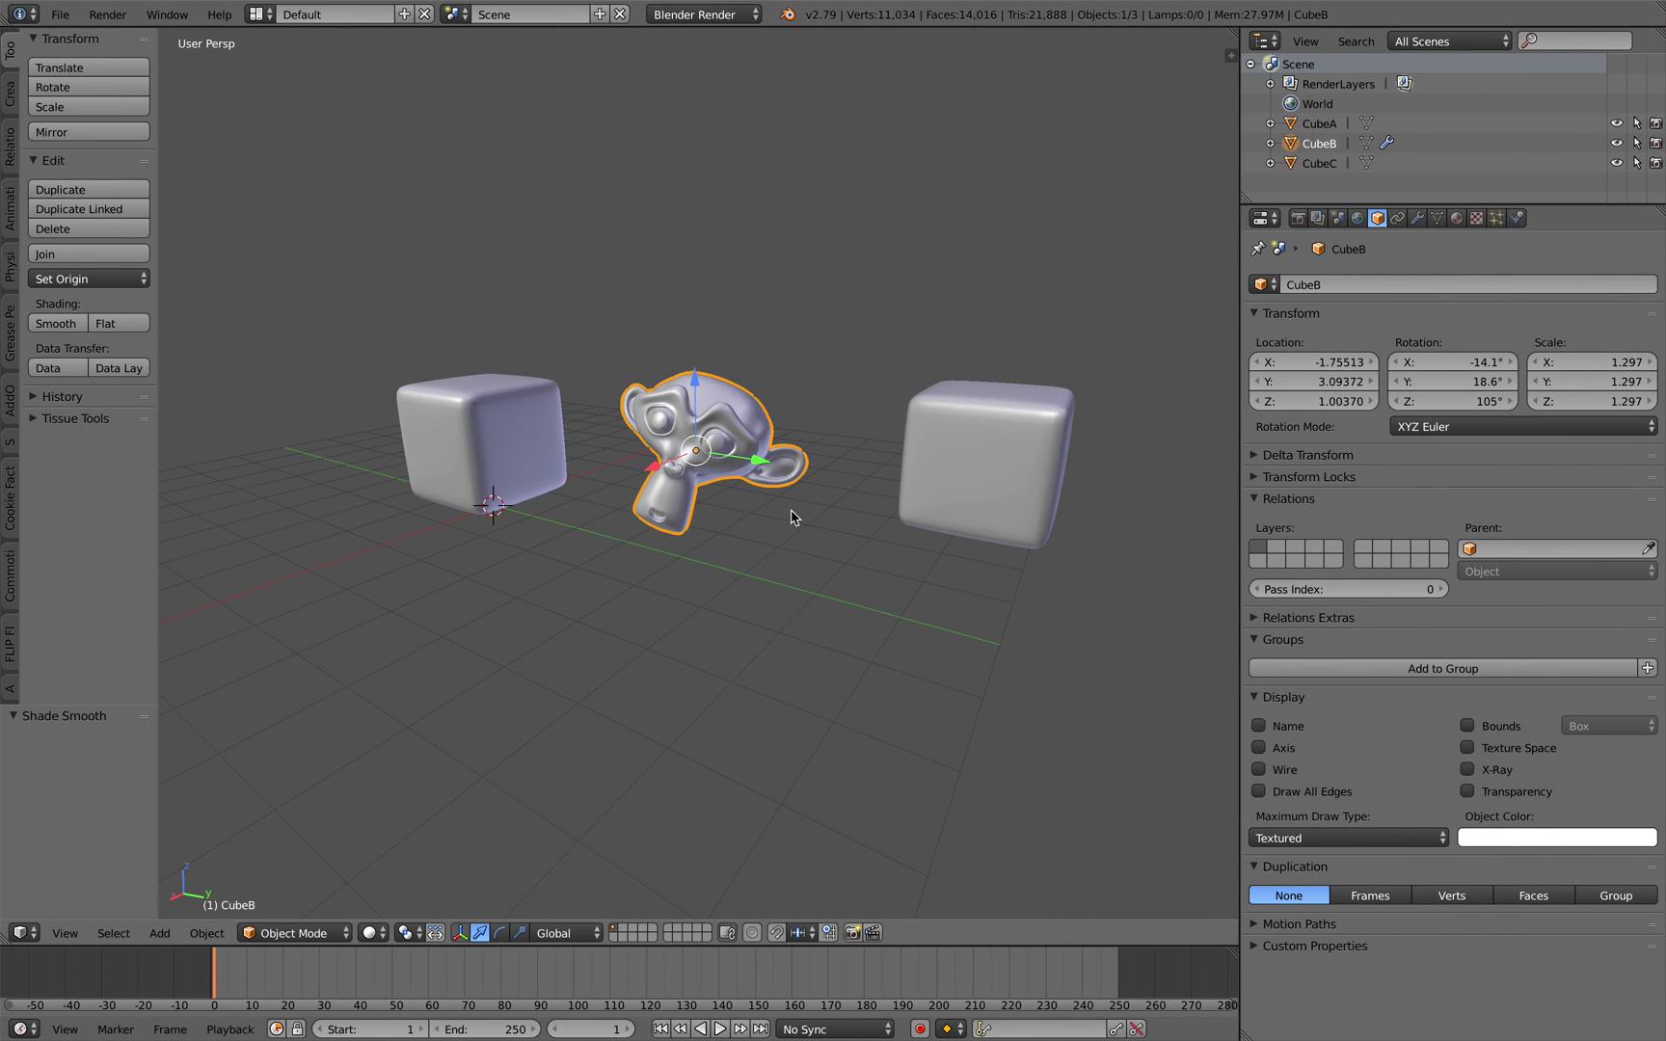
pyautogui.click(1436, 218)
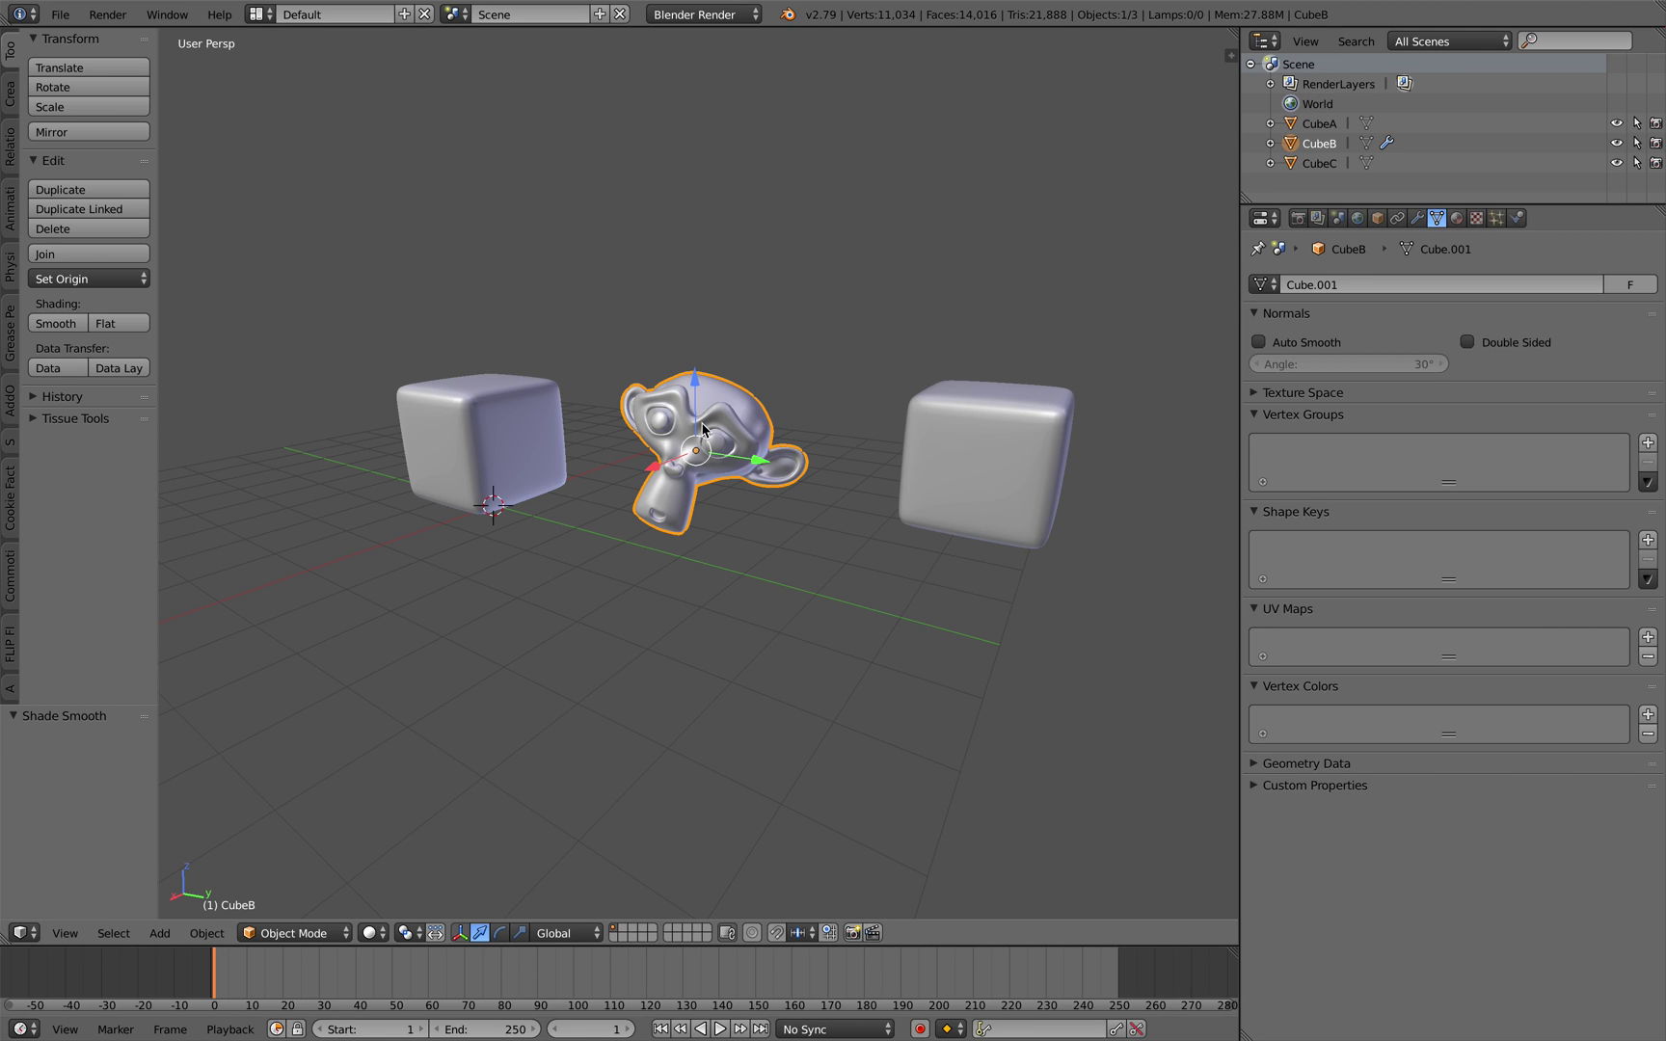
pyautogui.press('Tab')
pyautogui.click(823, 418)
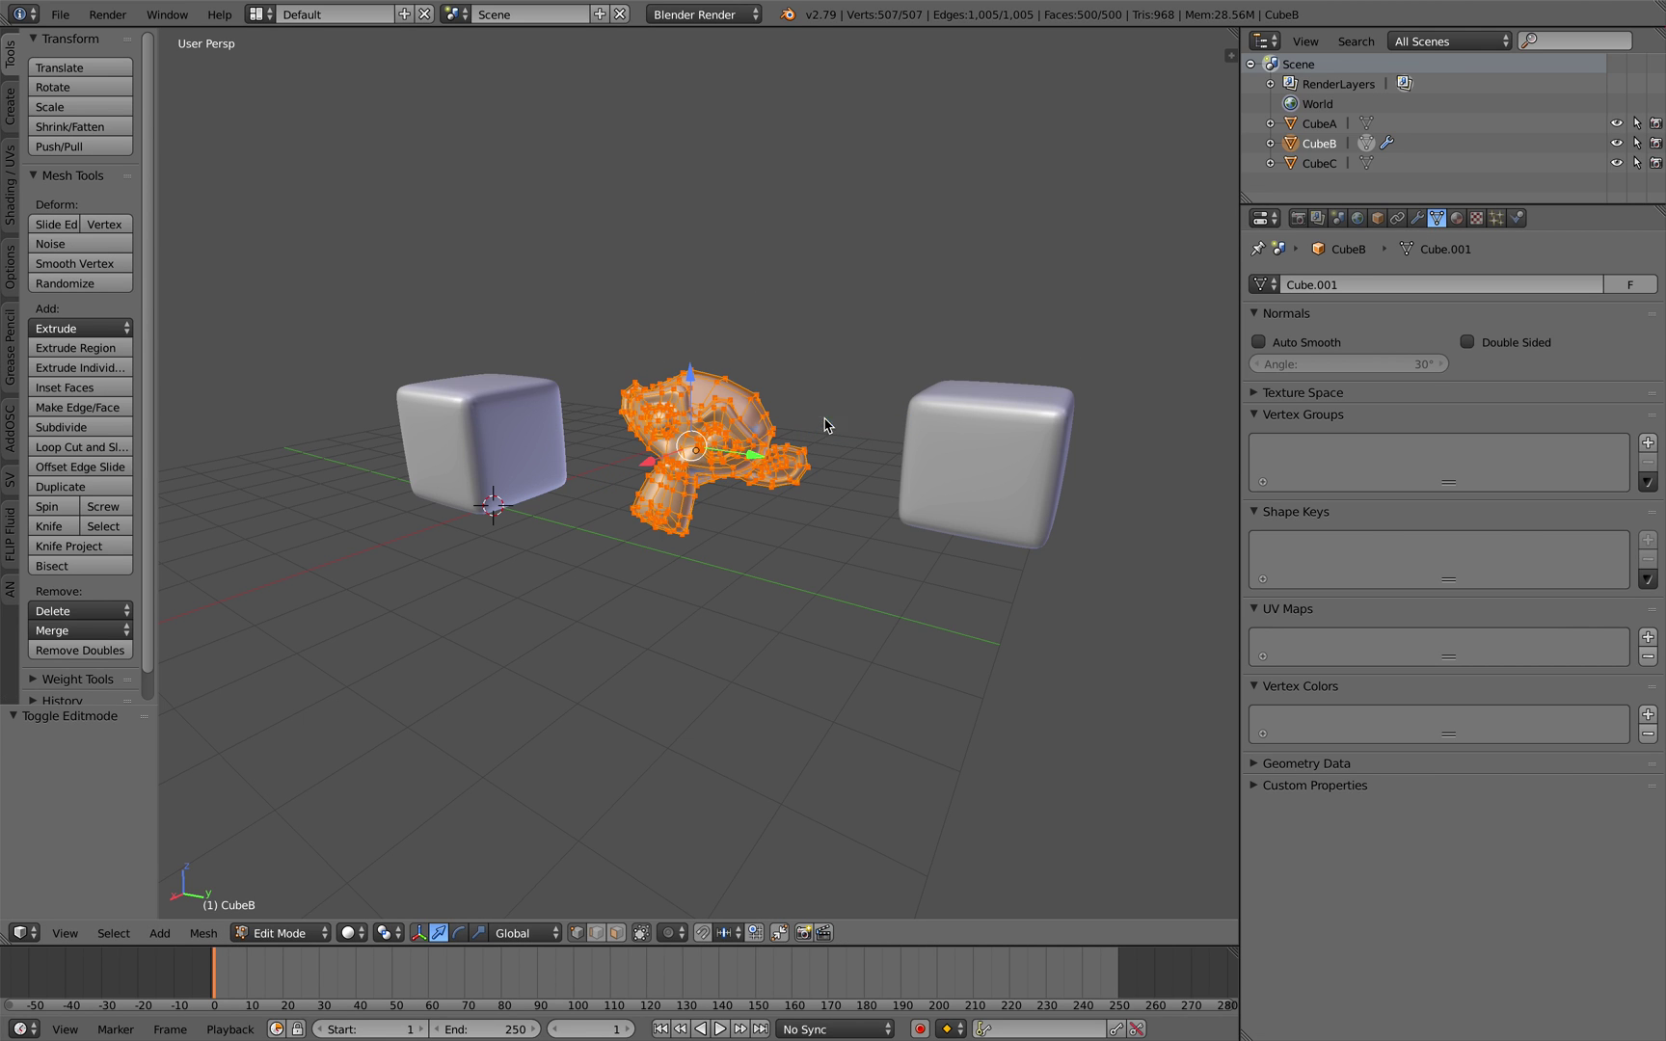
pyautogui.press('u')
pyautogui.click(808, 423)
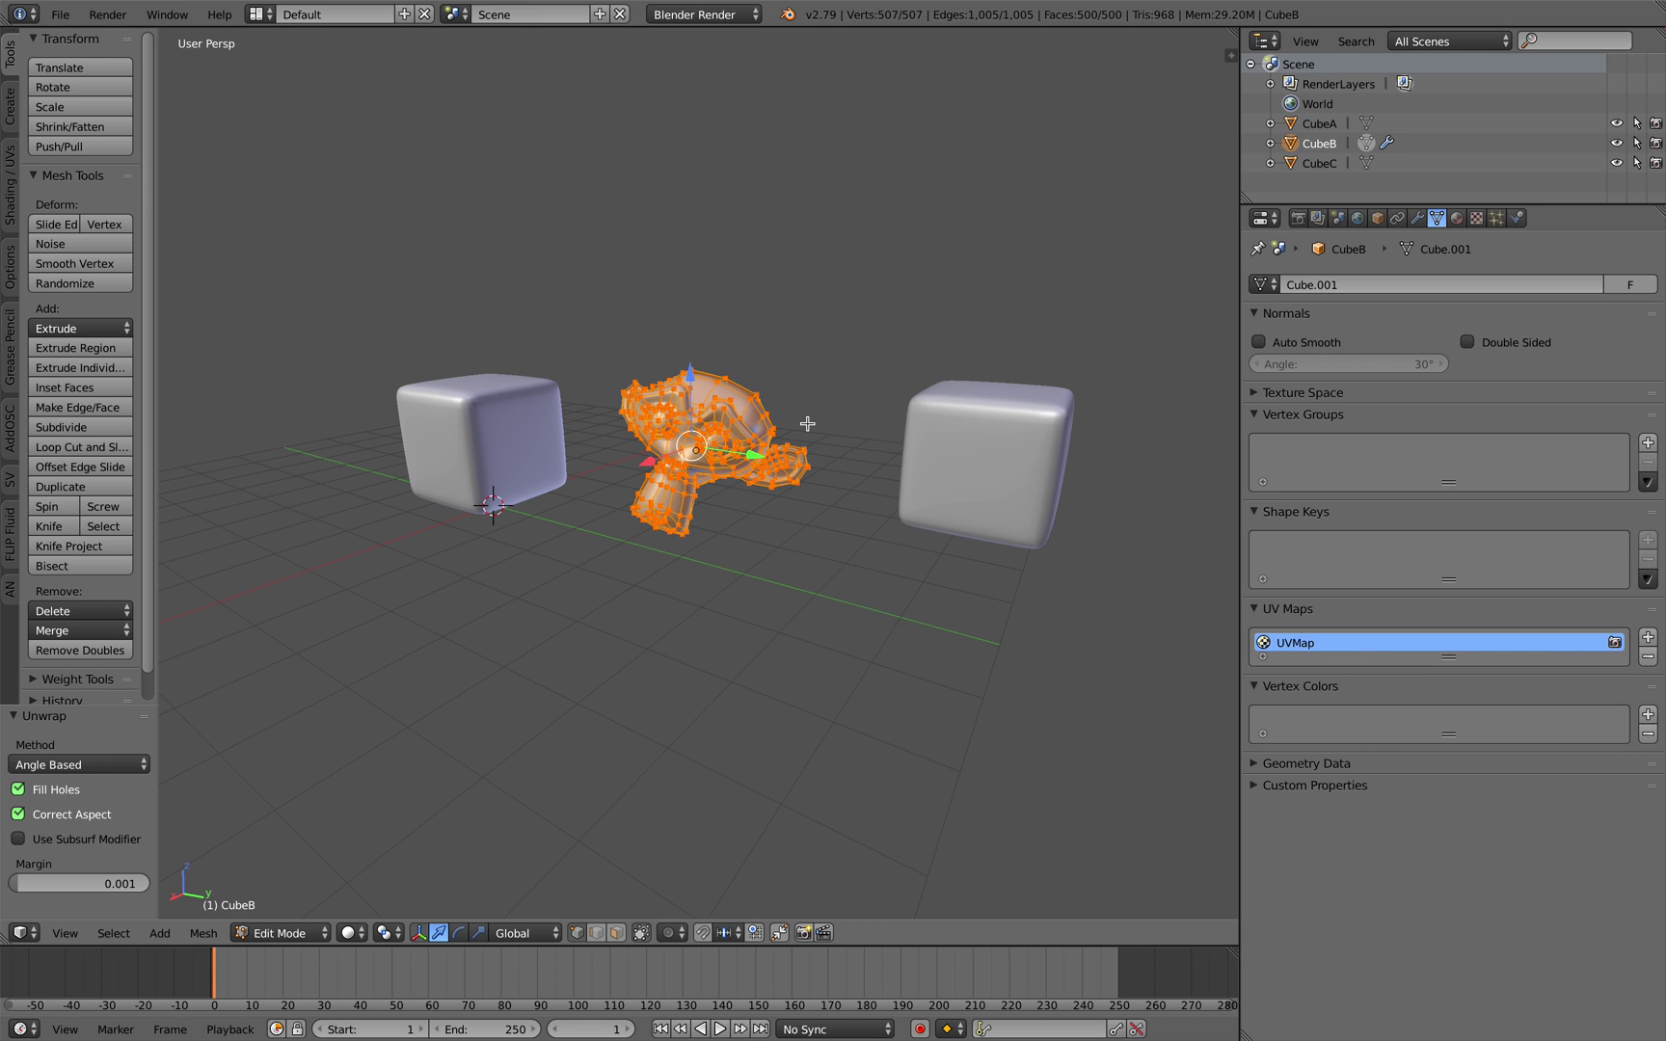
pyautogui.press('u')
pyautogui.click(785, 449)
pyautogui.click(809, 582)
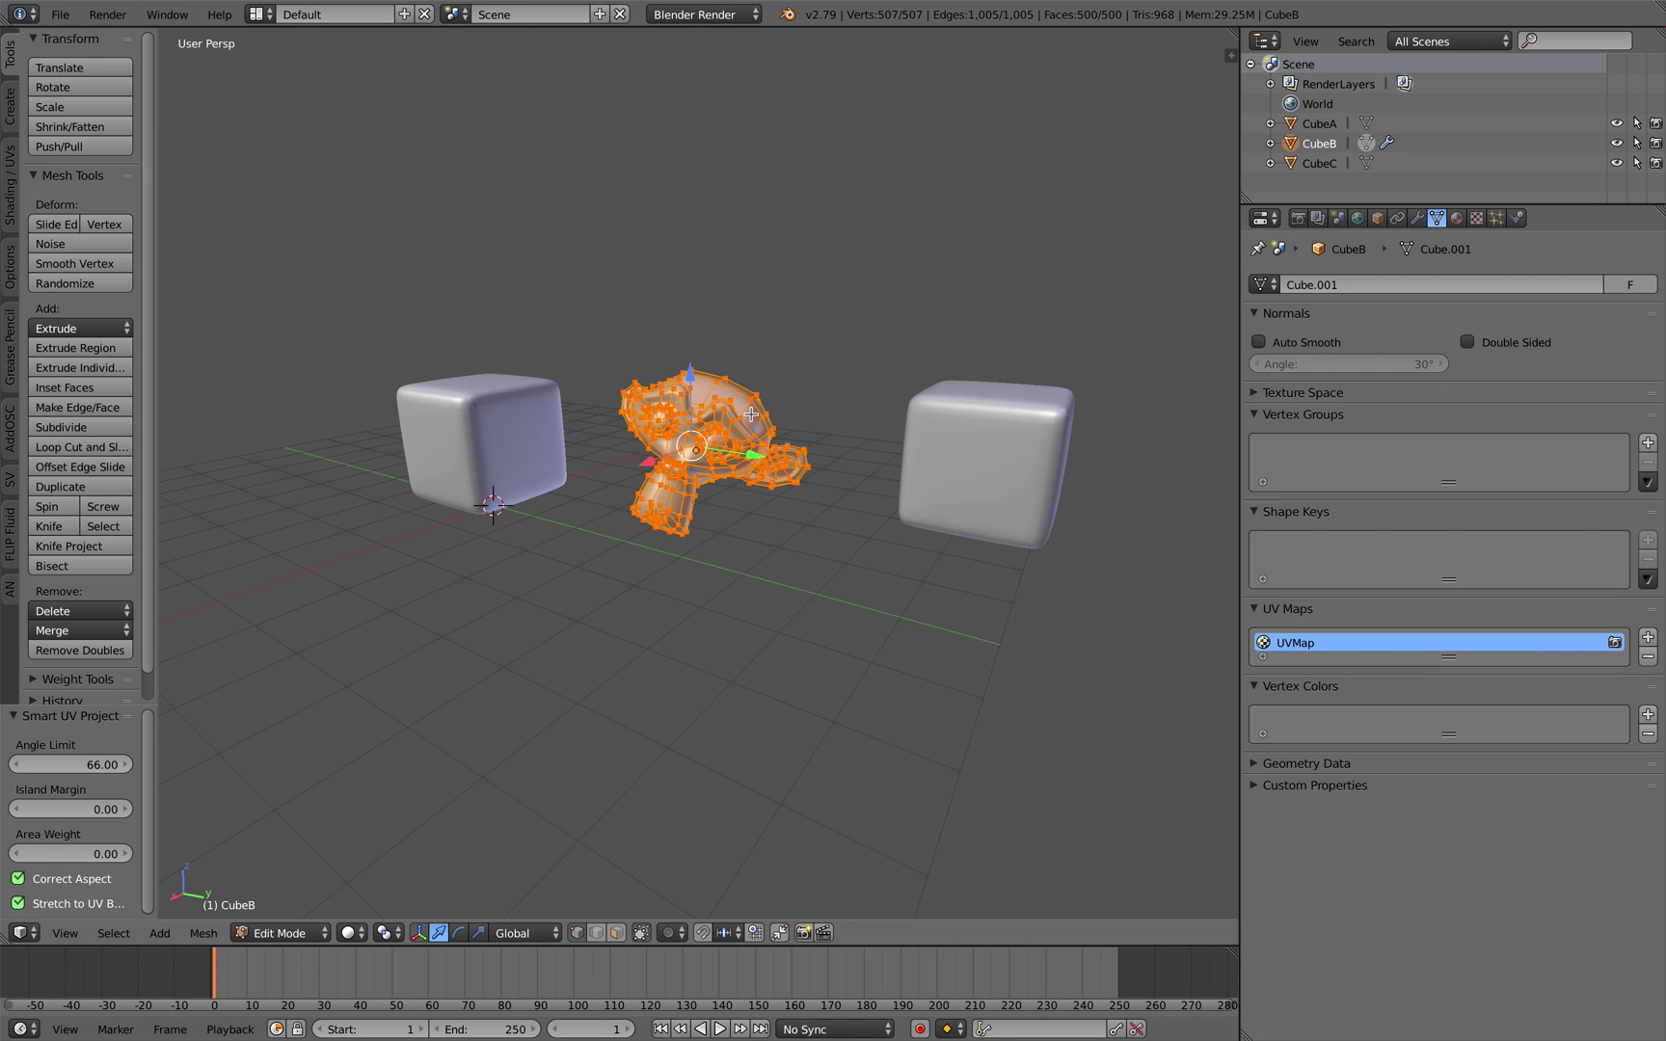
pyautogui.press('Tab')
# Select both cubes and the monkey and export the selection as Wavefront OBJ over roundcube.obj on the Desktop
pyautogui.click(529, 409)
pyautogui.keyDown('shift'); pyautogui.rightClick(995, 415); pyautogui.keyUp('shift')
pyautogui.click(59, 13)
pyautogui.moveTo(227, 416)
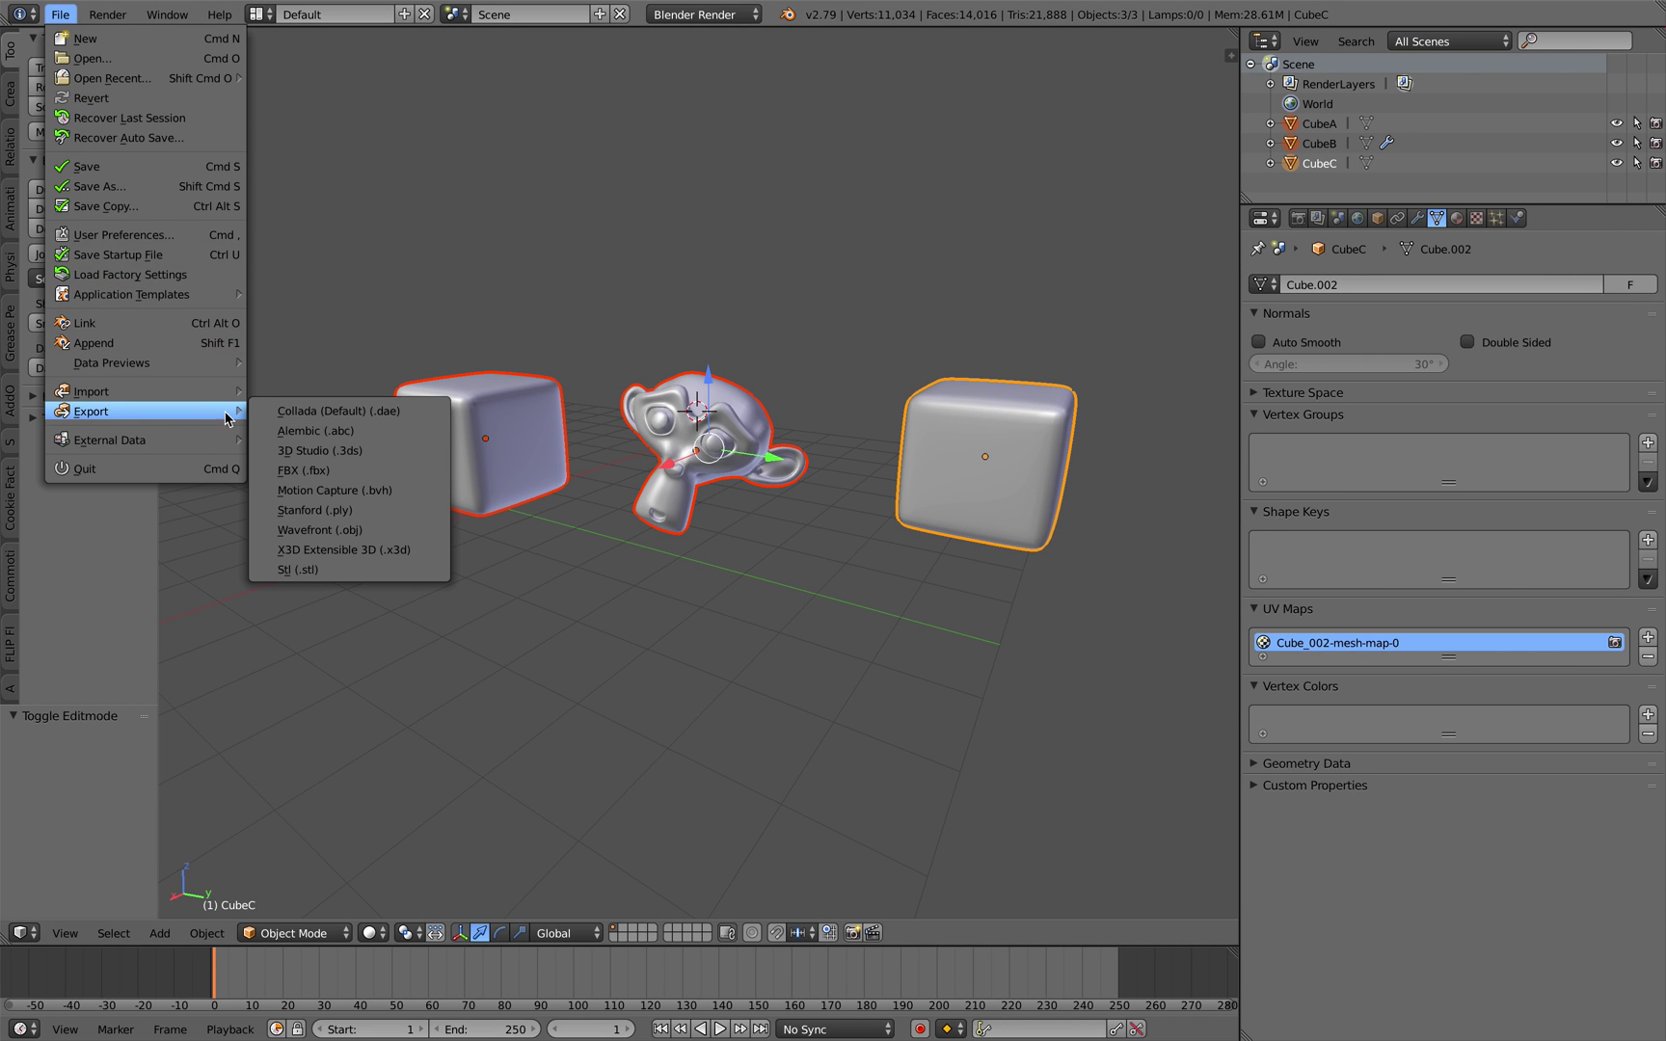
pyautogui.click(351, 531)
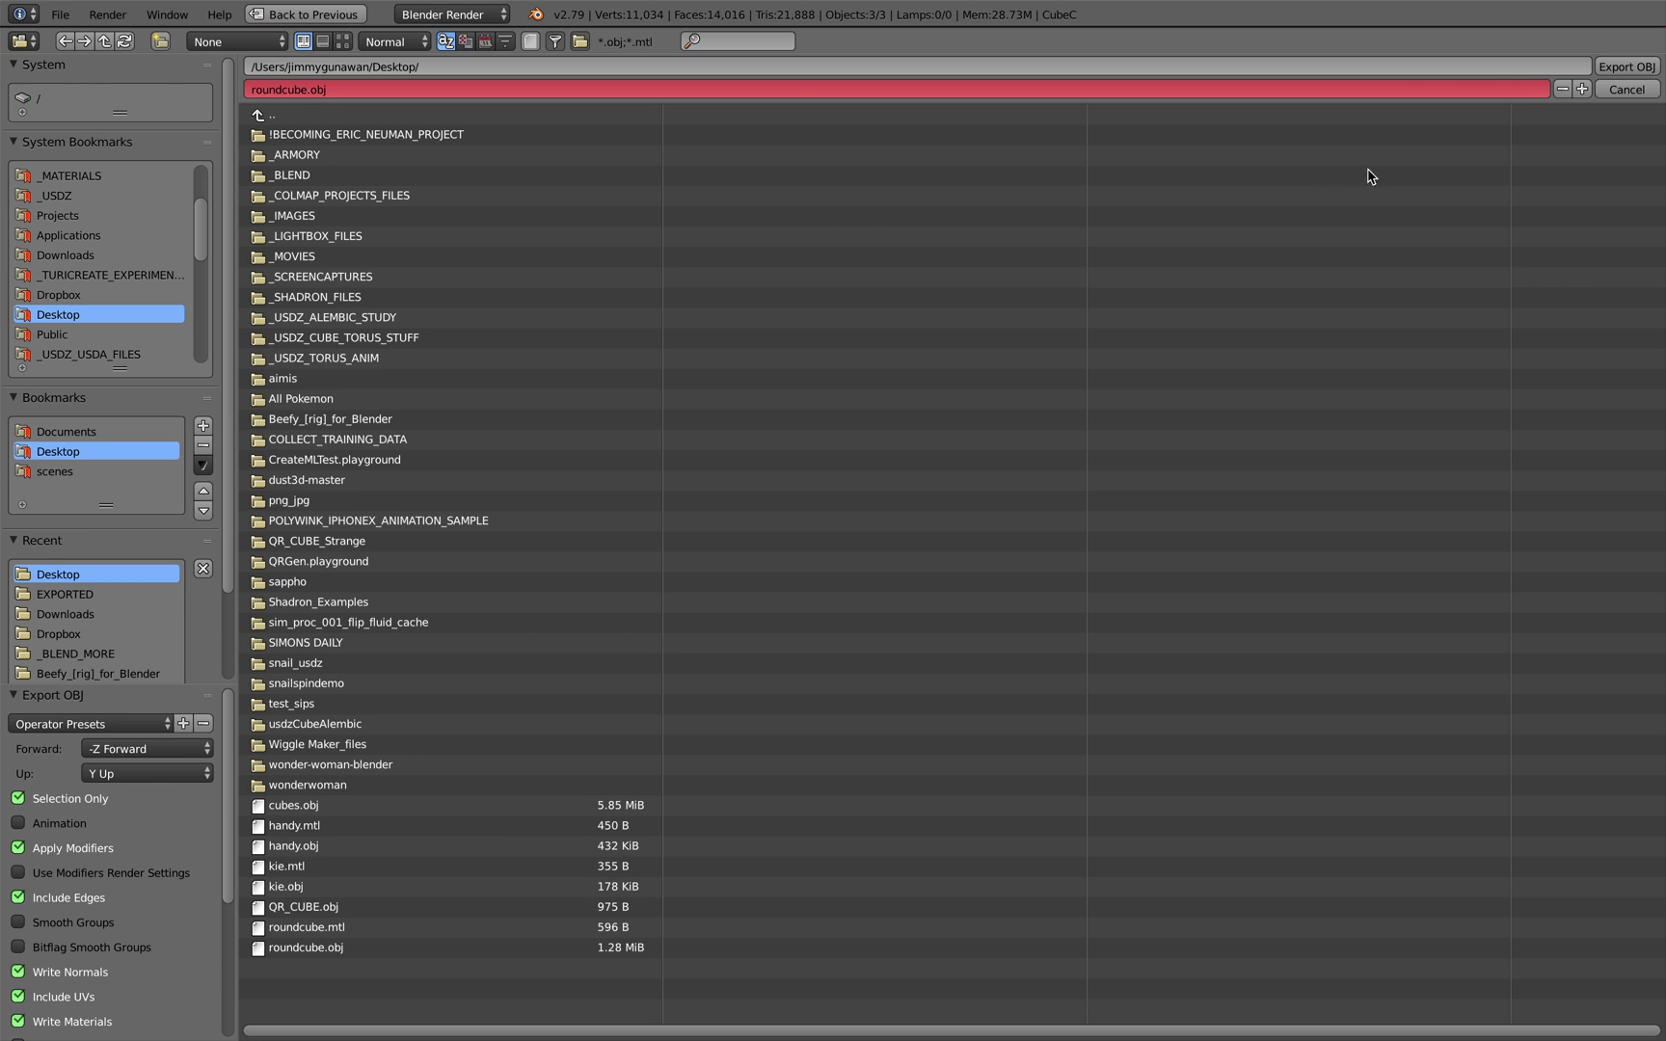
pyautogui.click(1603, 66)
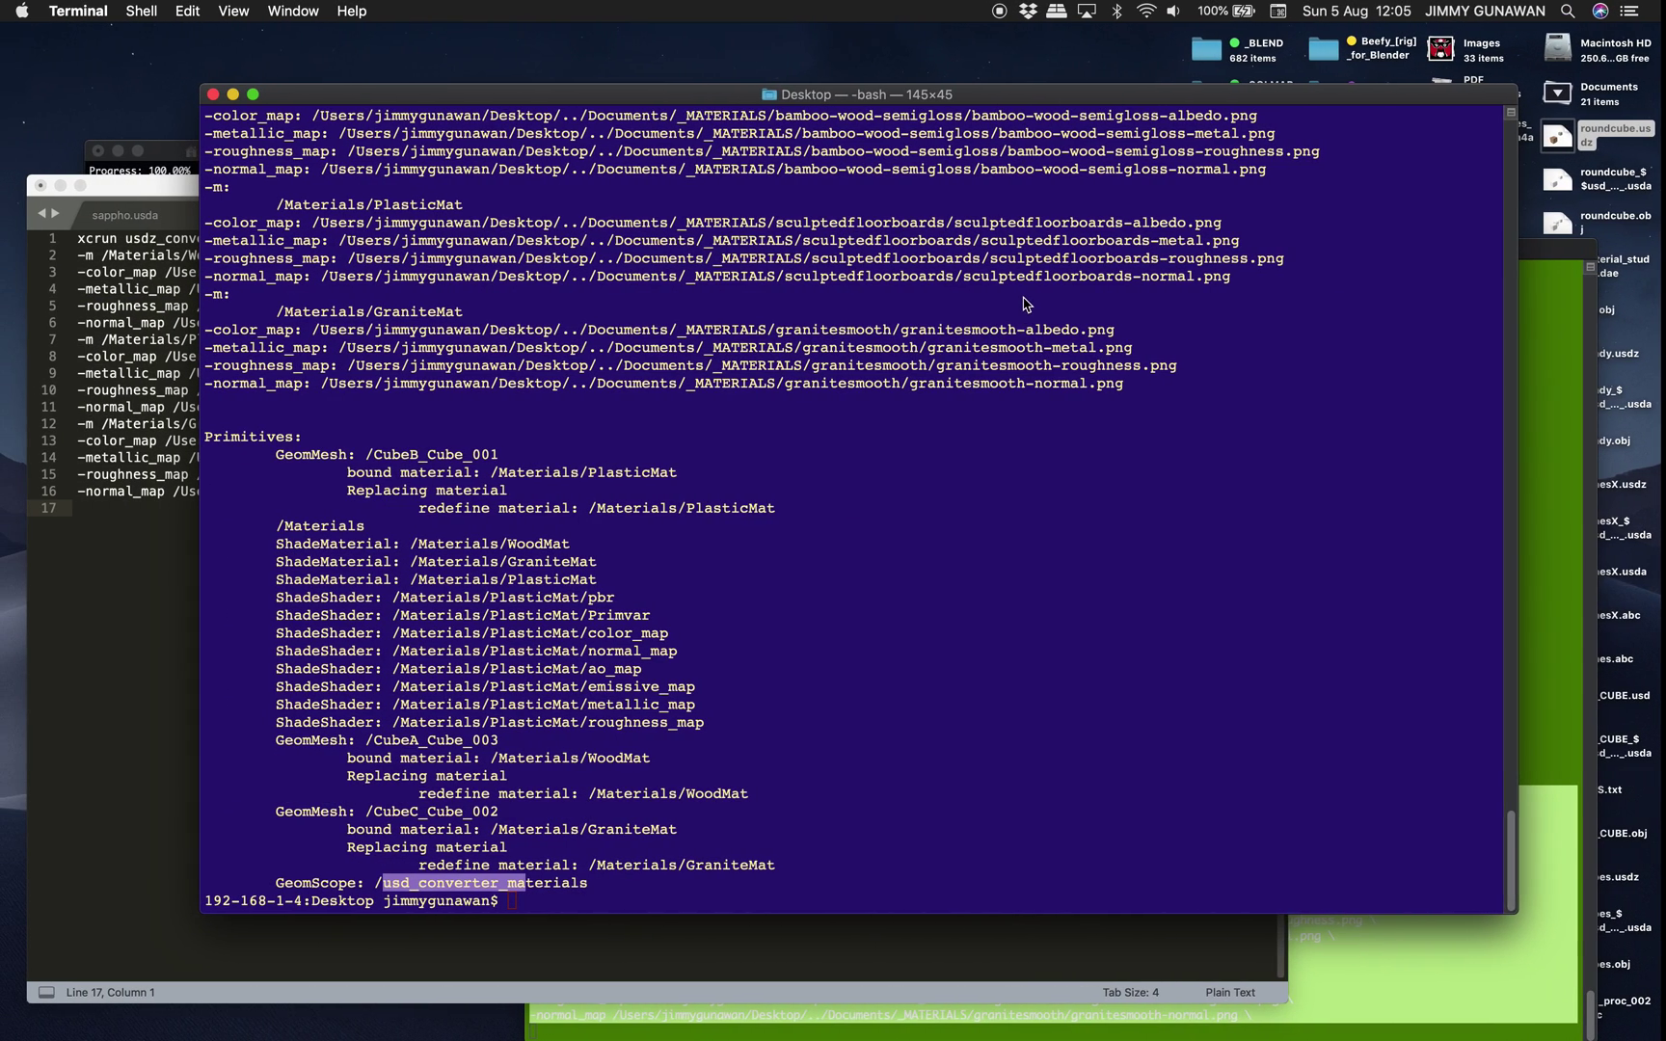
# Rerun the previous USDZ conversion command in Terminal and move its window aside to uncover the desktop files
pyautogui.press('Up')
pyautogui.press('Return')
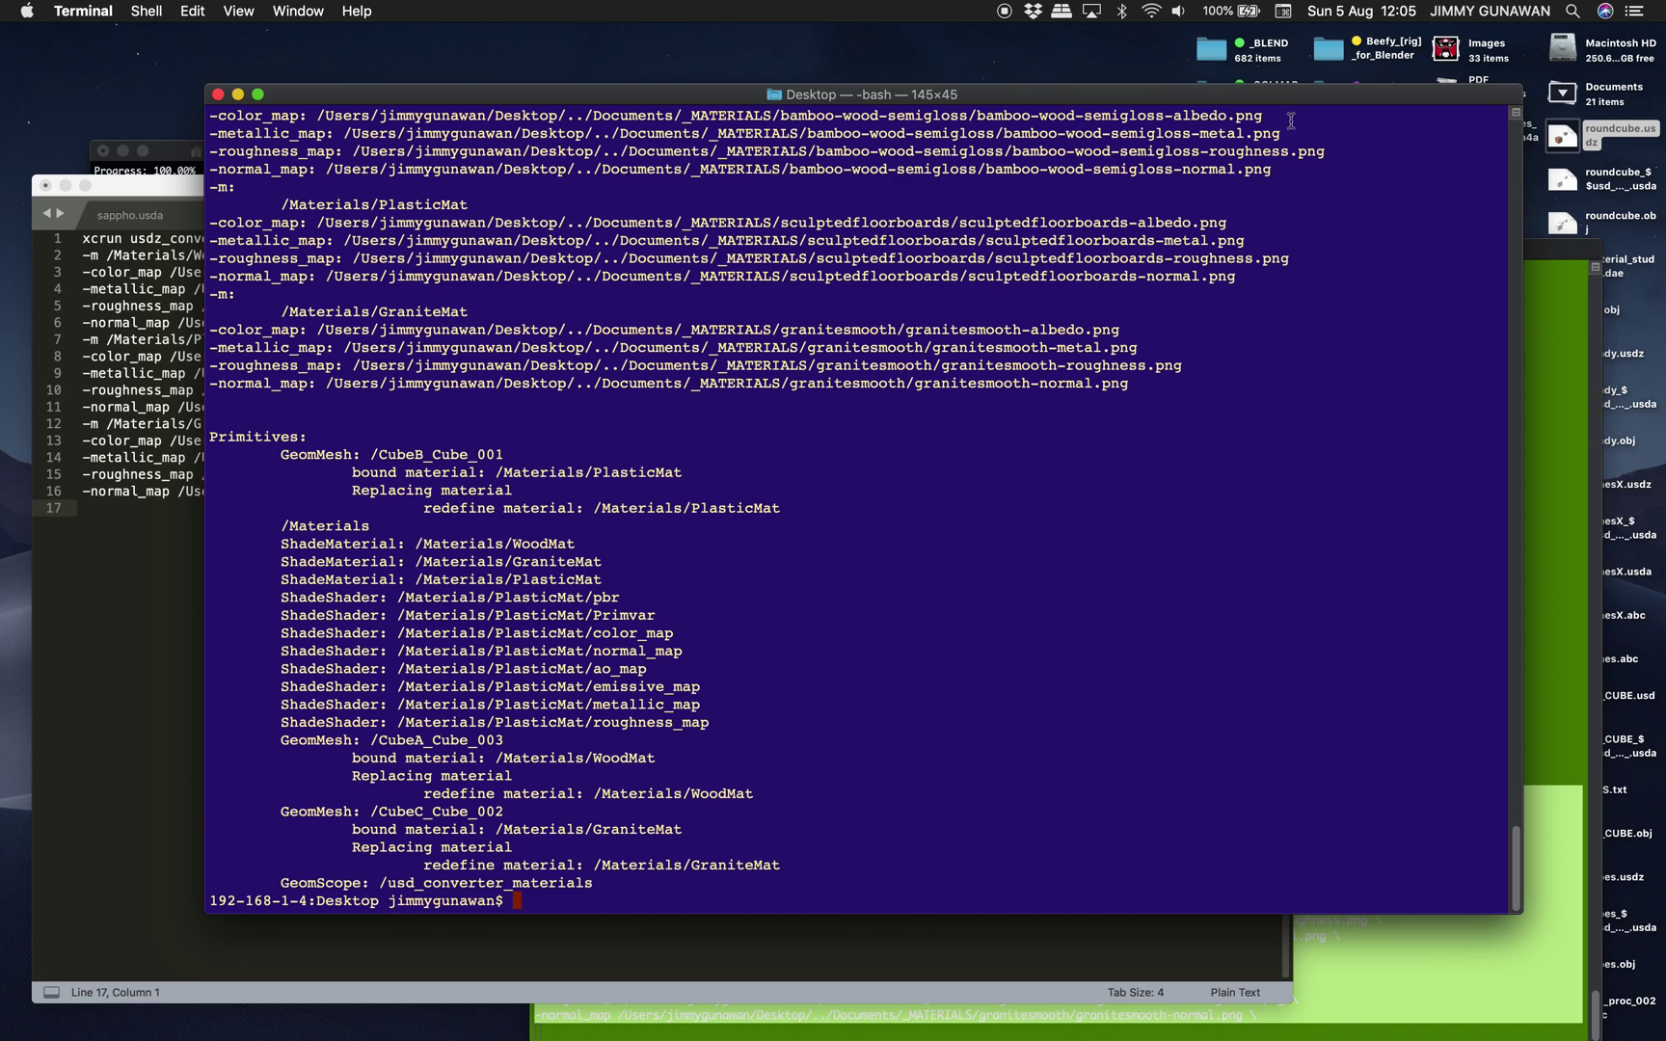
pyautogui.moveTo(1299, 101); pyautogui.dragTo(1206, 97)
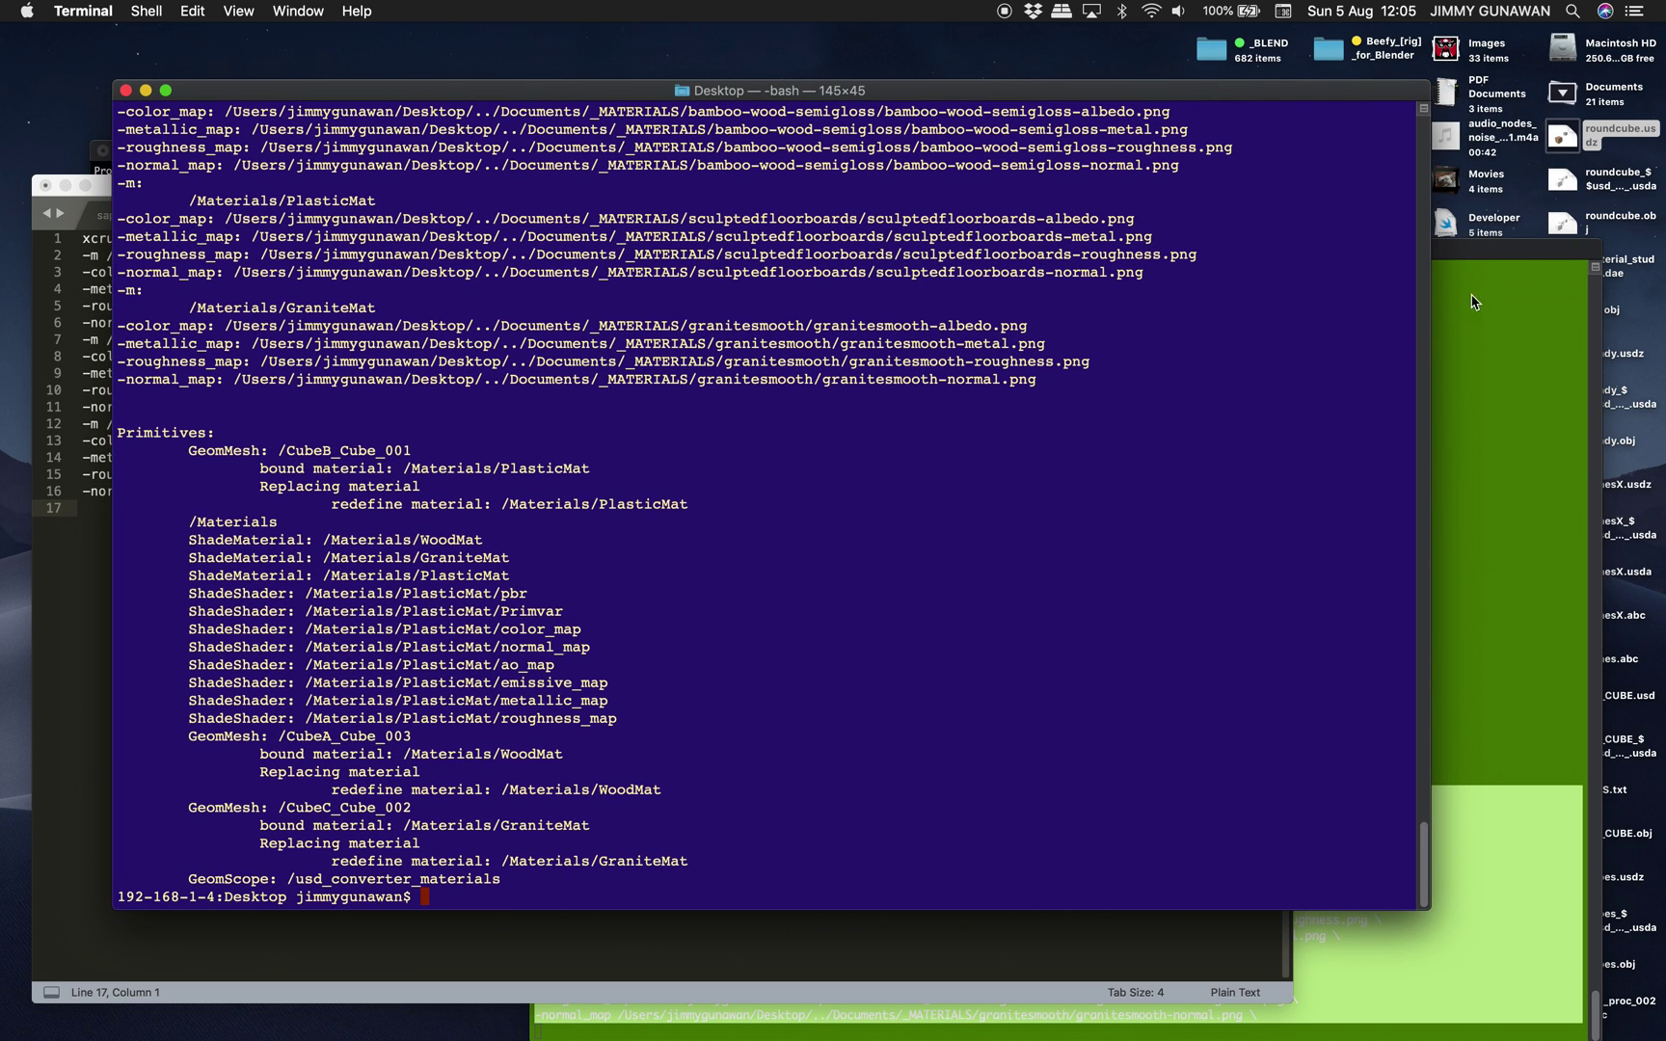
# Preview the converted roundcube USDA and roundcube.usdz files from the desktop and inspect the USDZ model
pyautogui.click(1557, 193)
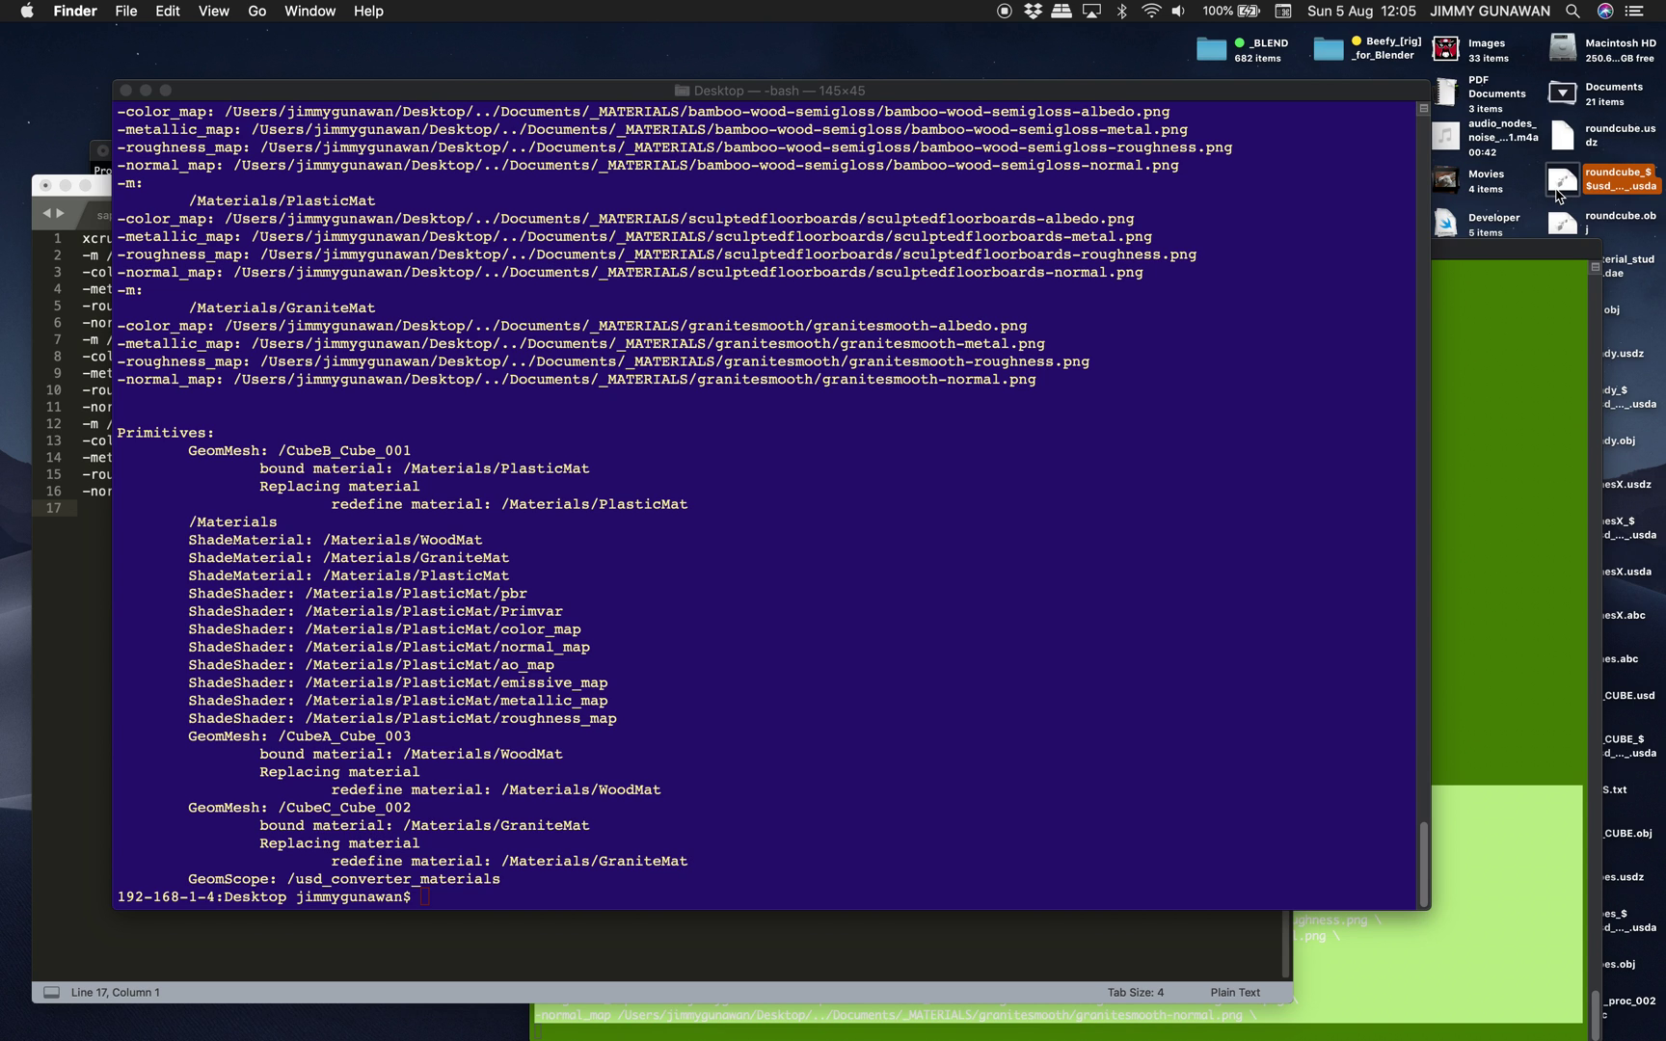
pyautogui.press('space')
pyautogui.press('space')
pyautogui.click(1570, 137)
pyautogui.press('space')
pyautogui.press('space')
pyautogui.press('space')
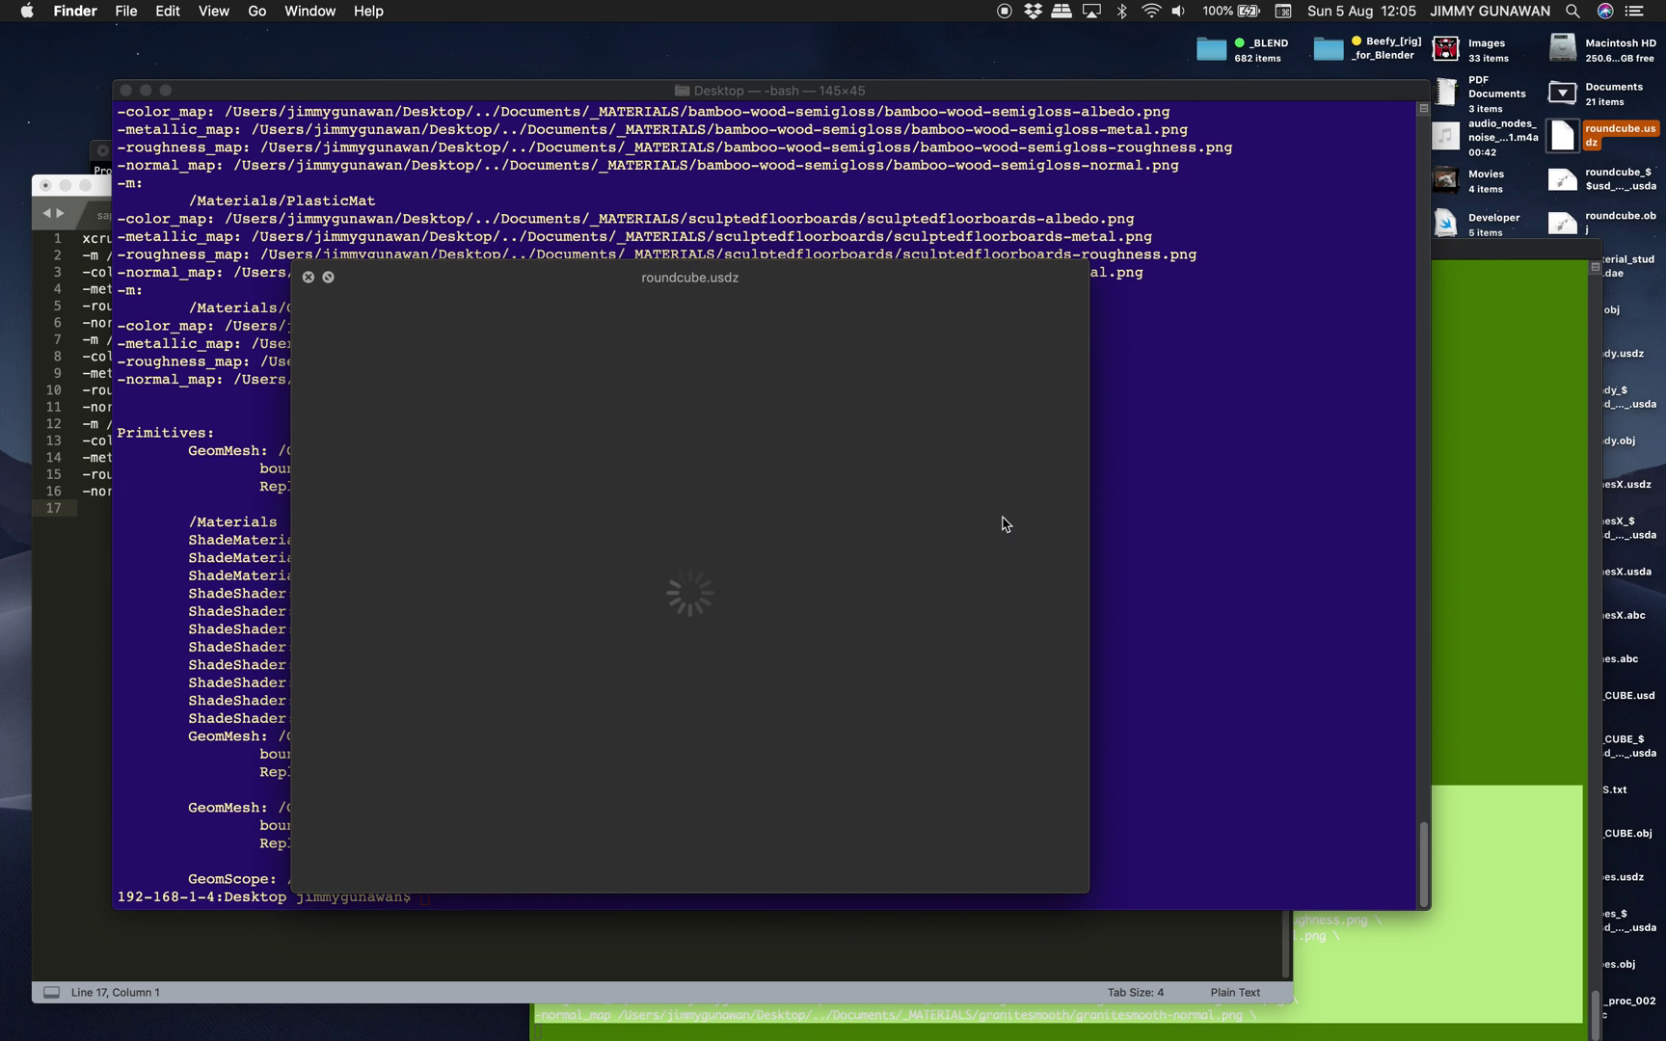
pyautogui.moveTo(843, 568); pyautogui.dragTo(680, 580)
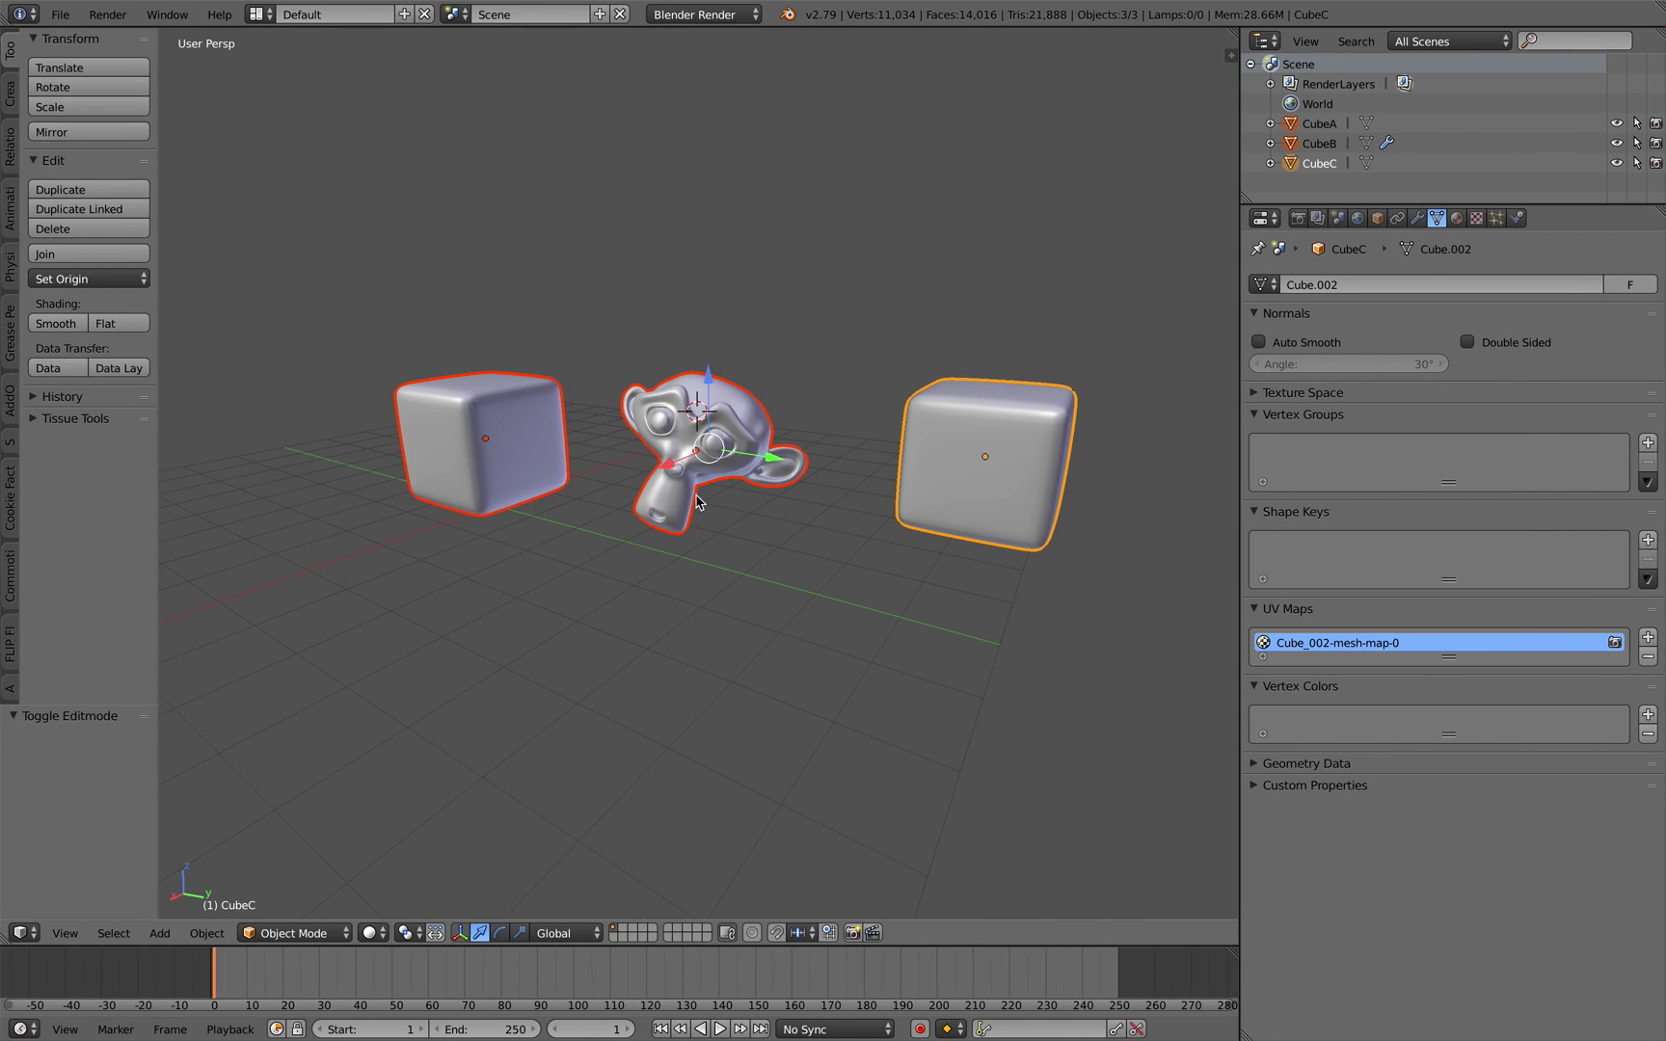
# Switch to Blender 2.79 and review its list of export formats without exporting
pyautogui.moveTo(719, 336); pyautogui.dragTo(704, 326, button='middle')
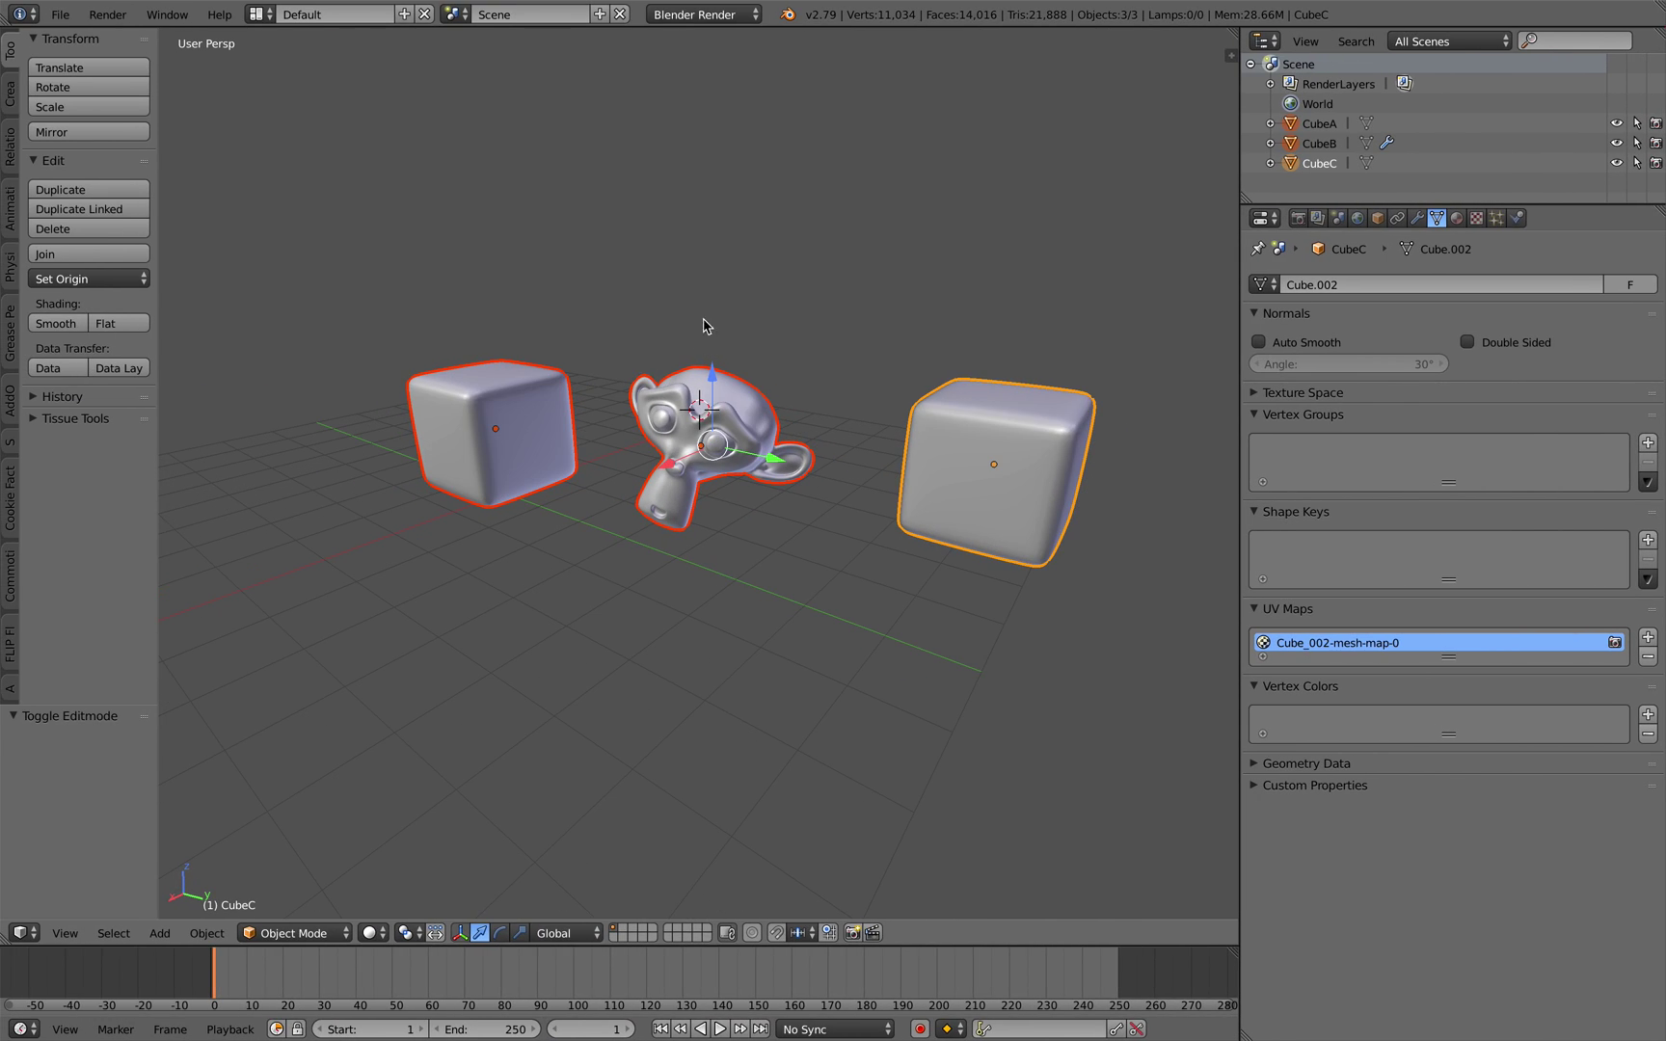
pyautogui.click(60, 13)
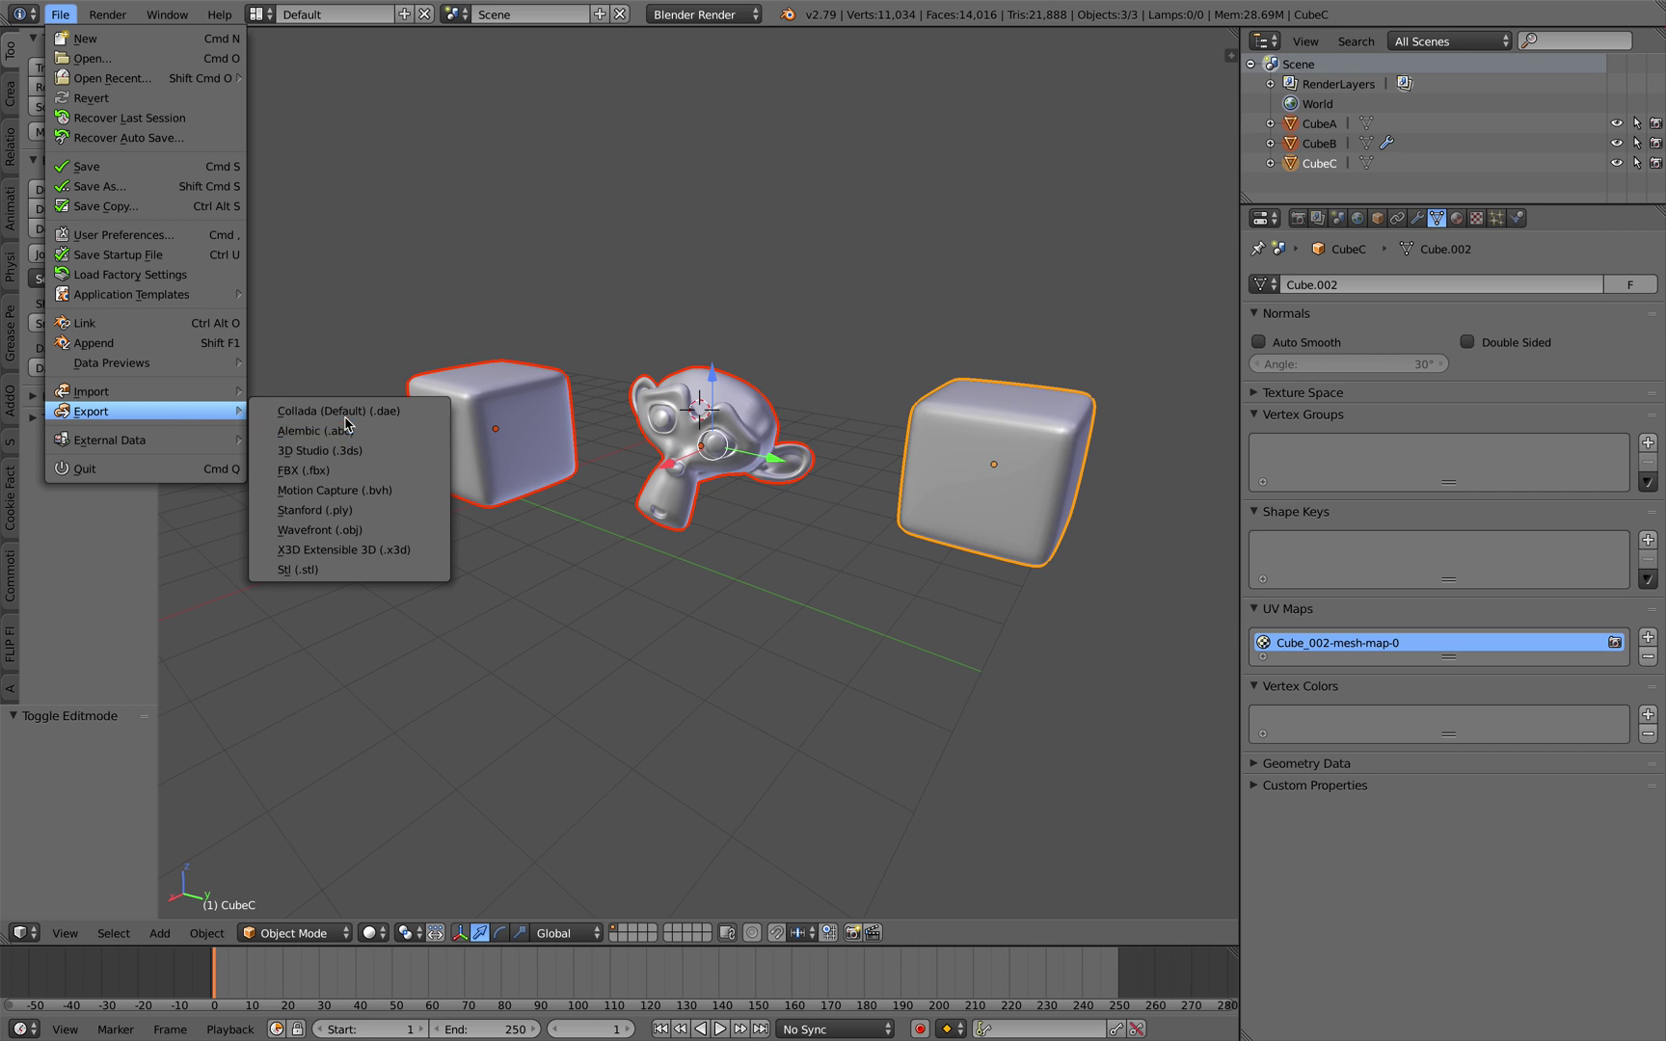
pyautogui.click(616, 248)
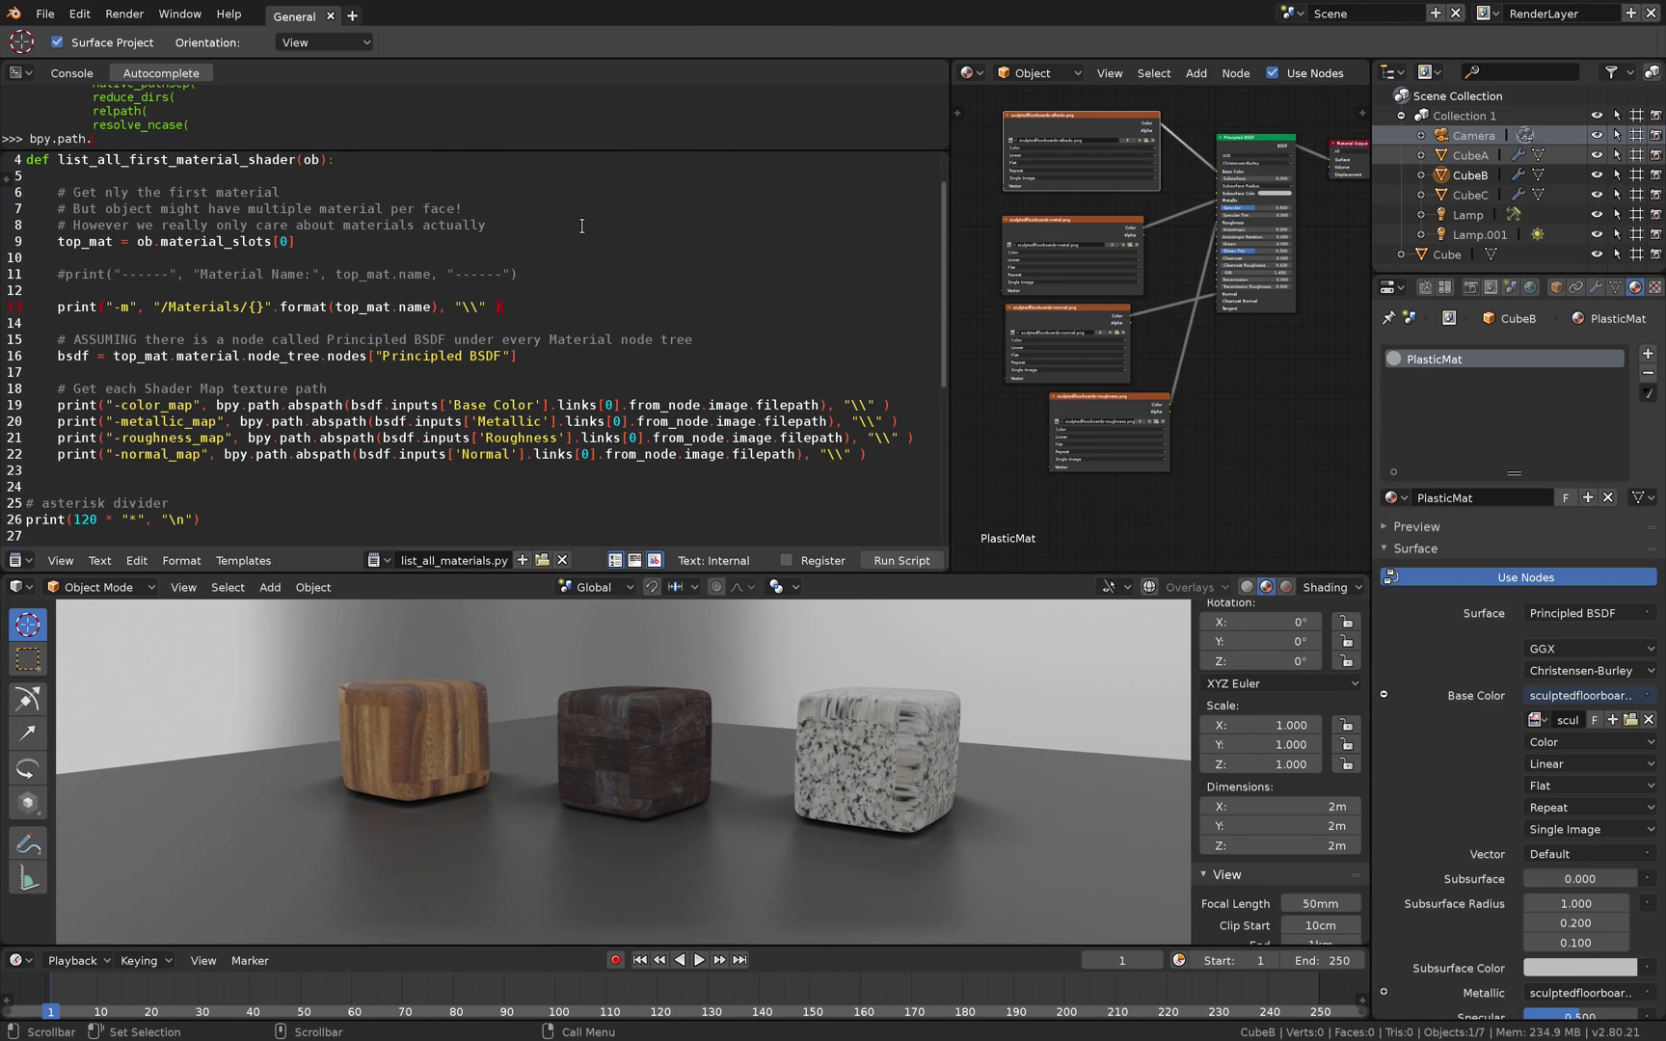
# Switch to Blender 2.80 and check its version details on the splash screen
pyautogui.click(231, 15)
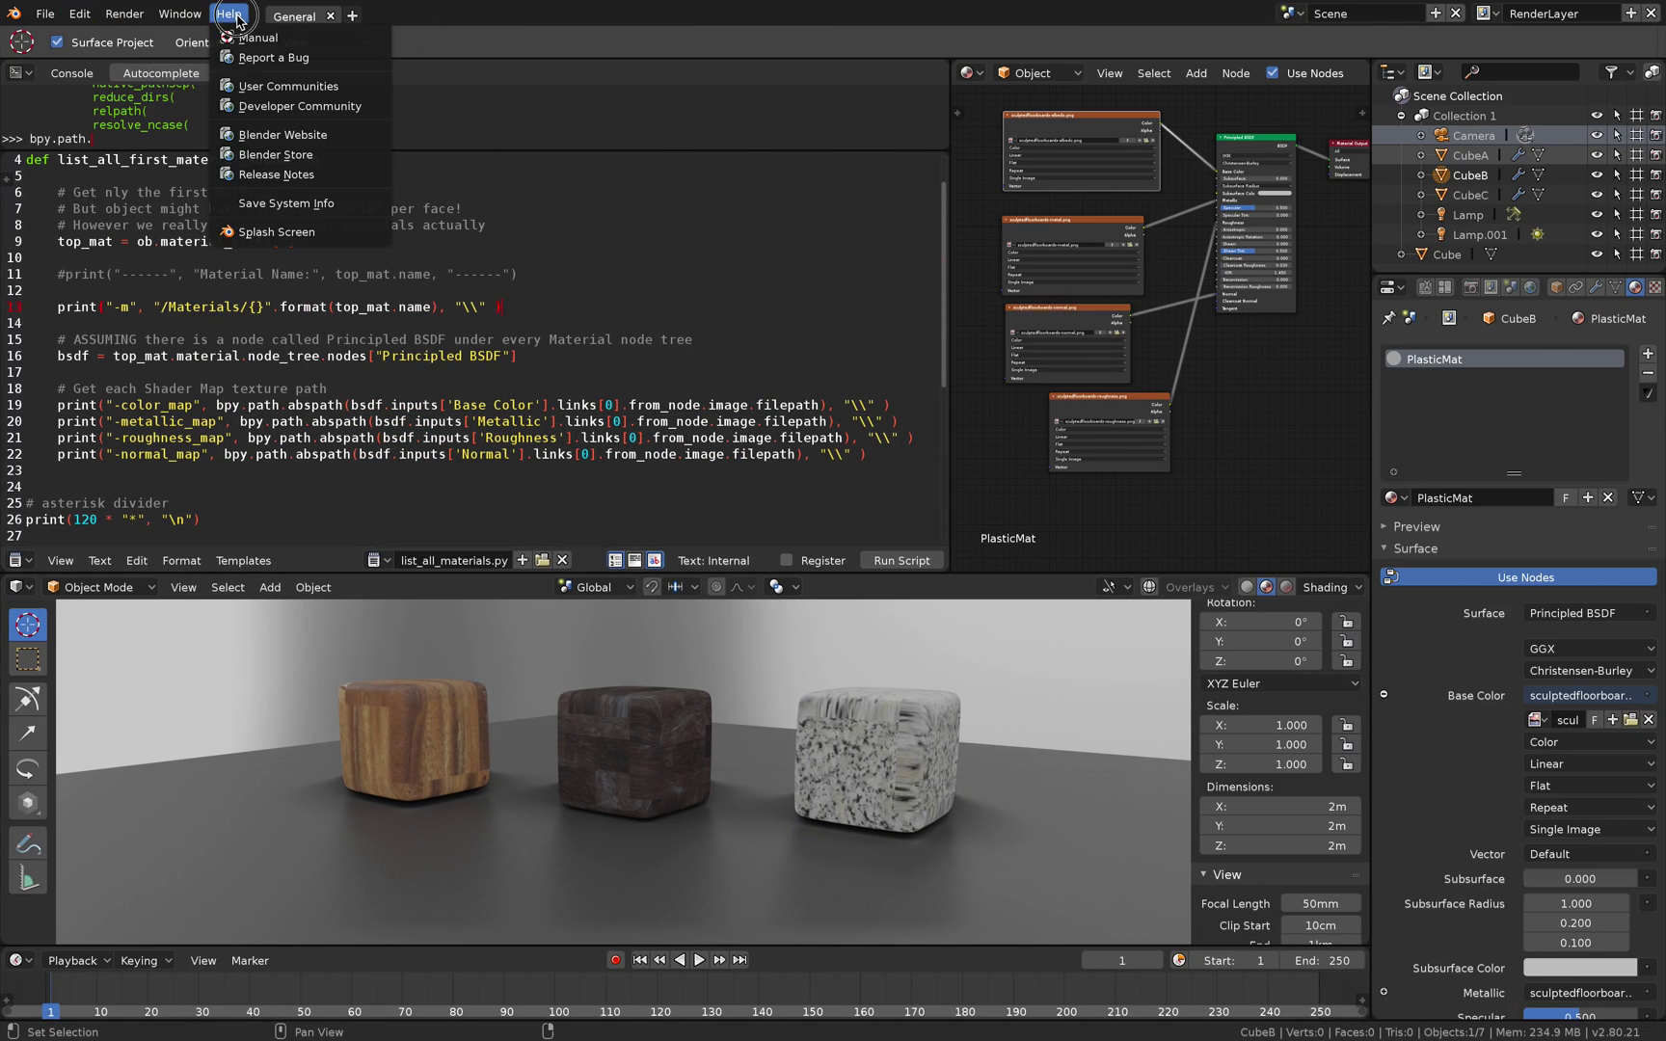
pyautogui.click(328, 239)
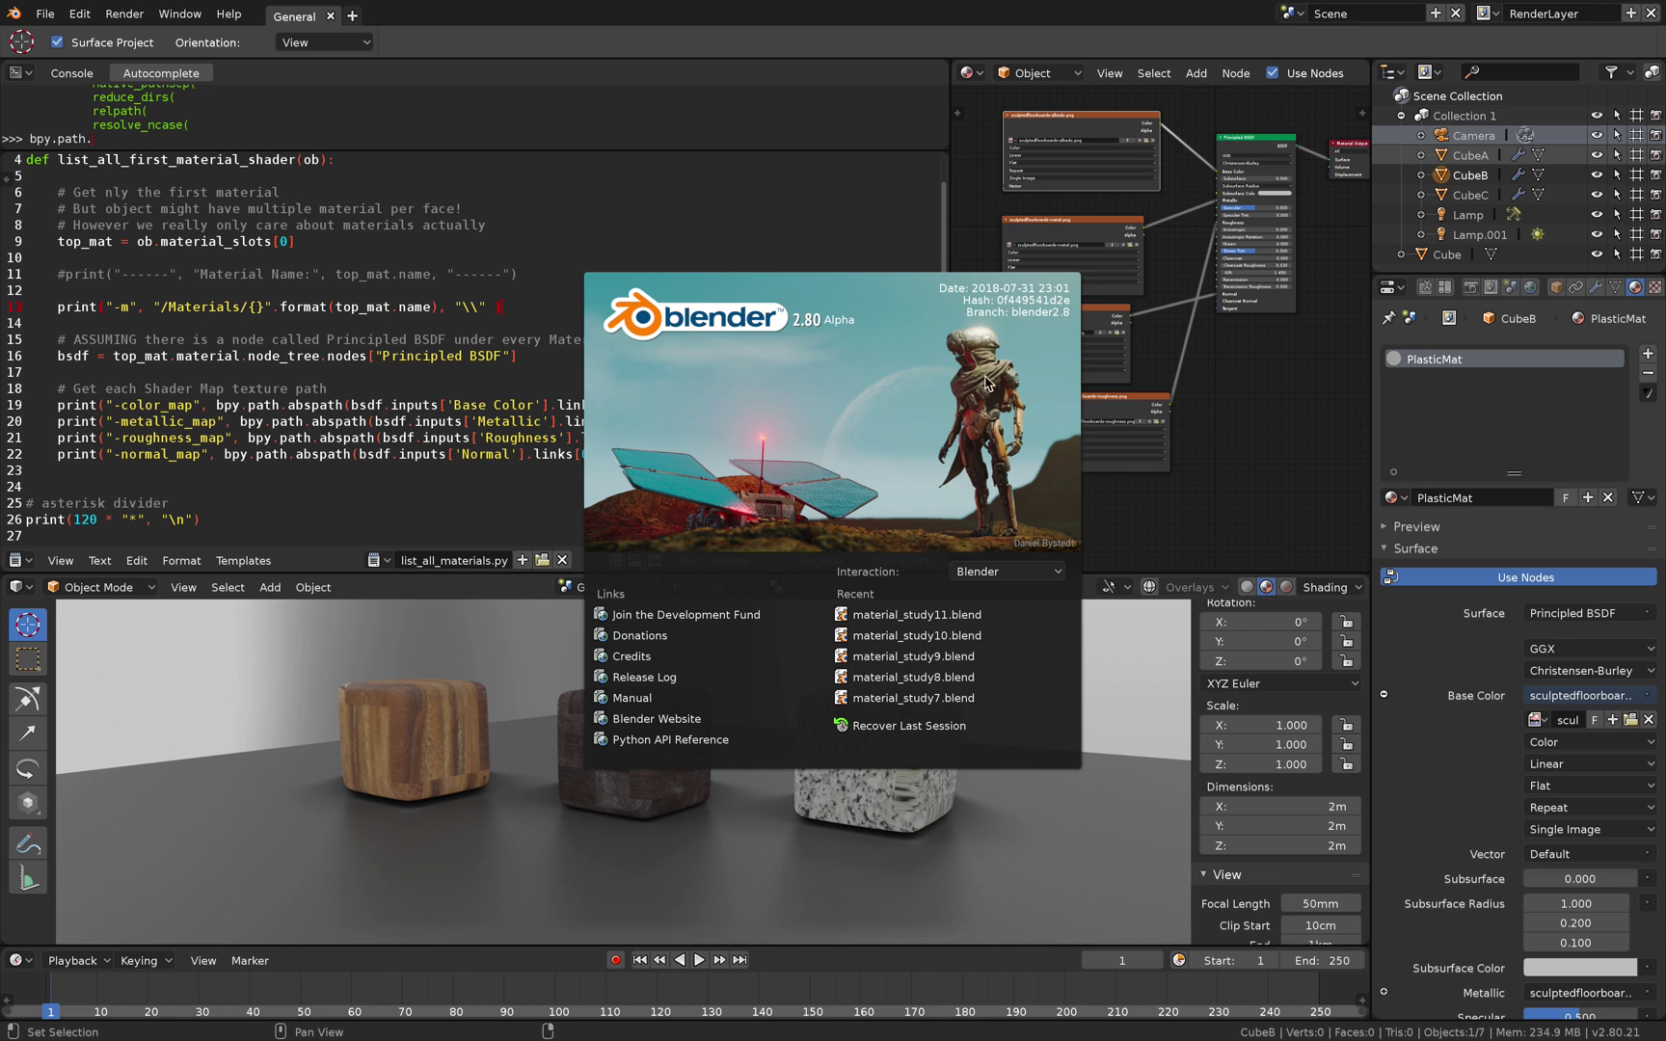
pyautogui.click(637, 247)
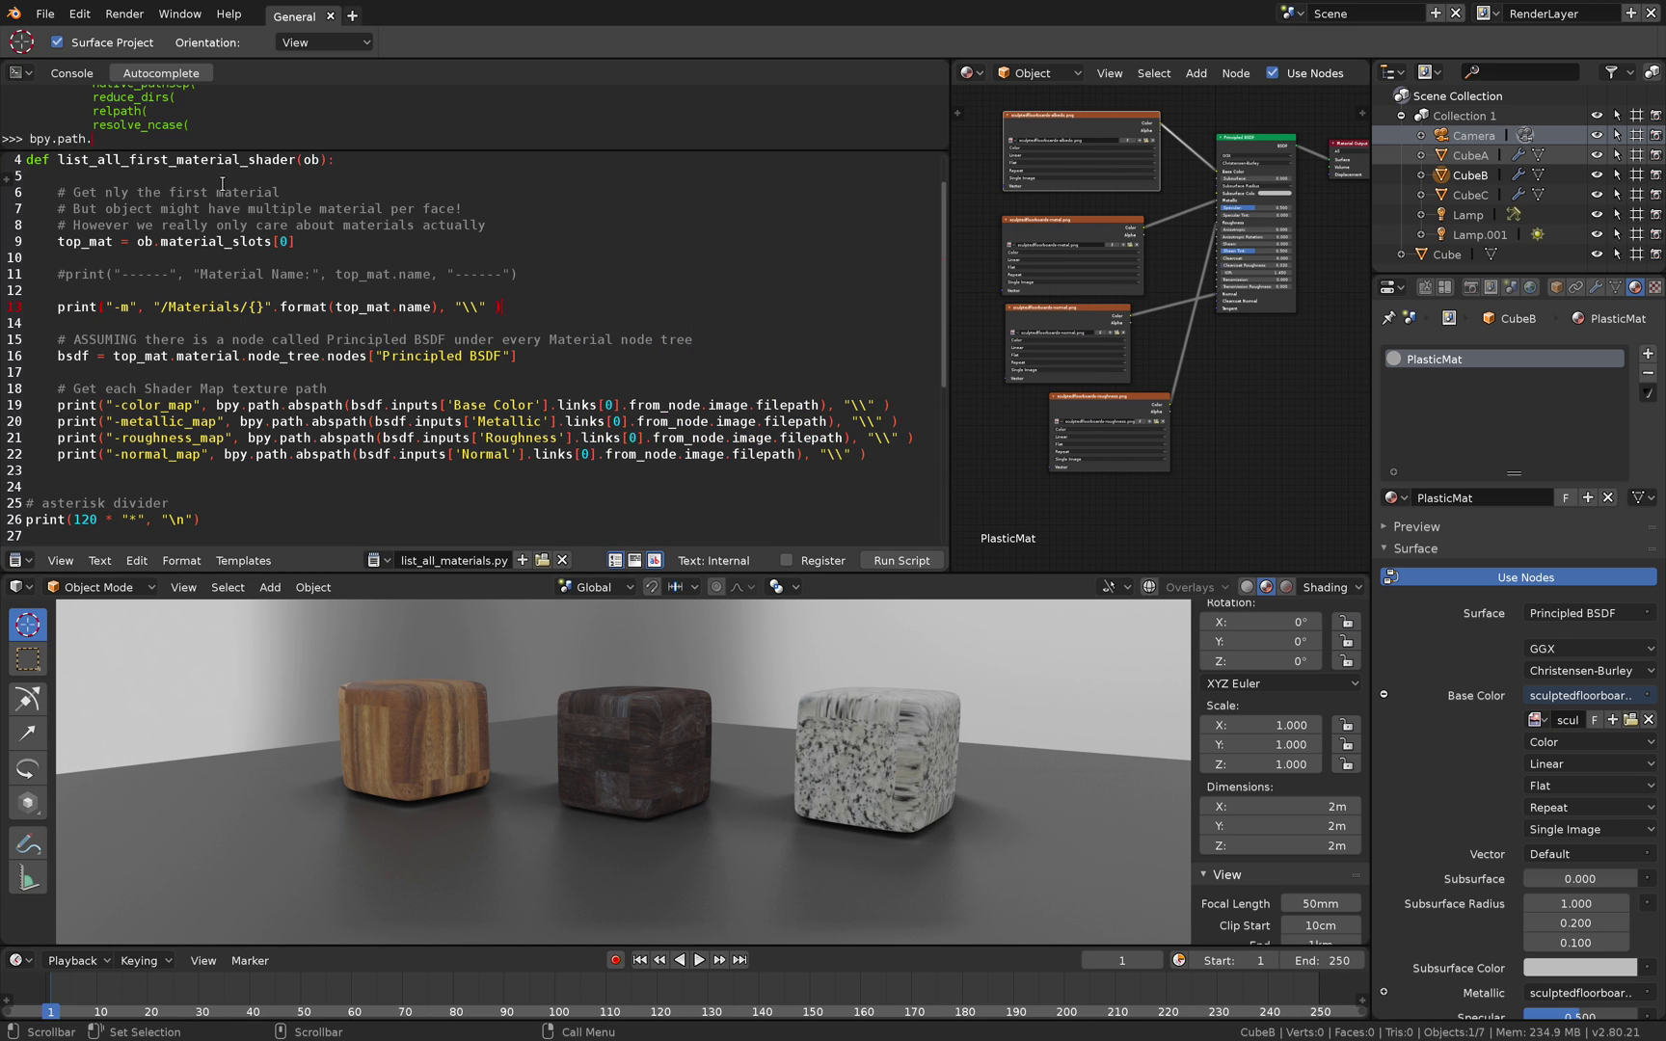
# Review the export and import formats offered by Blender 2.80
pyautogui.click(45, 14)
pyautogui.moveTo(106, 370)
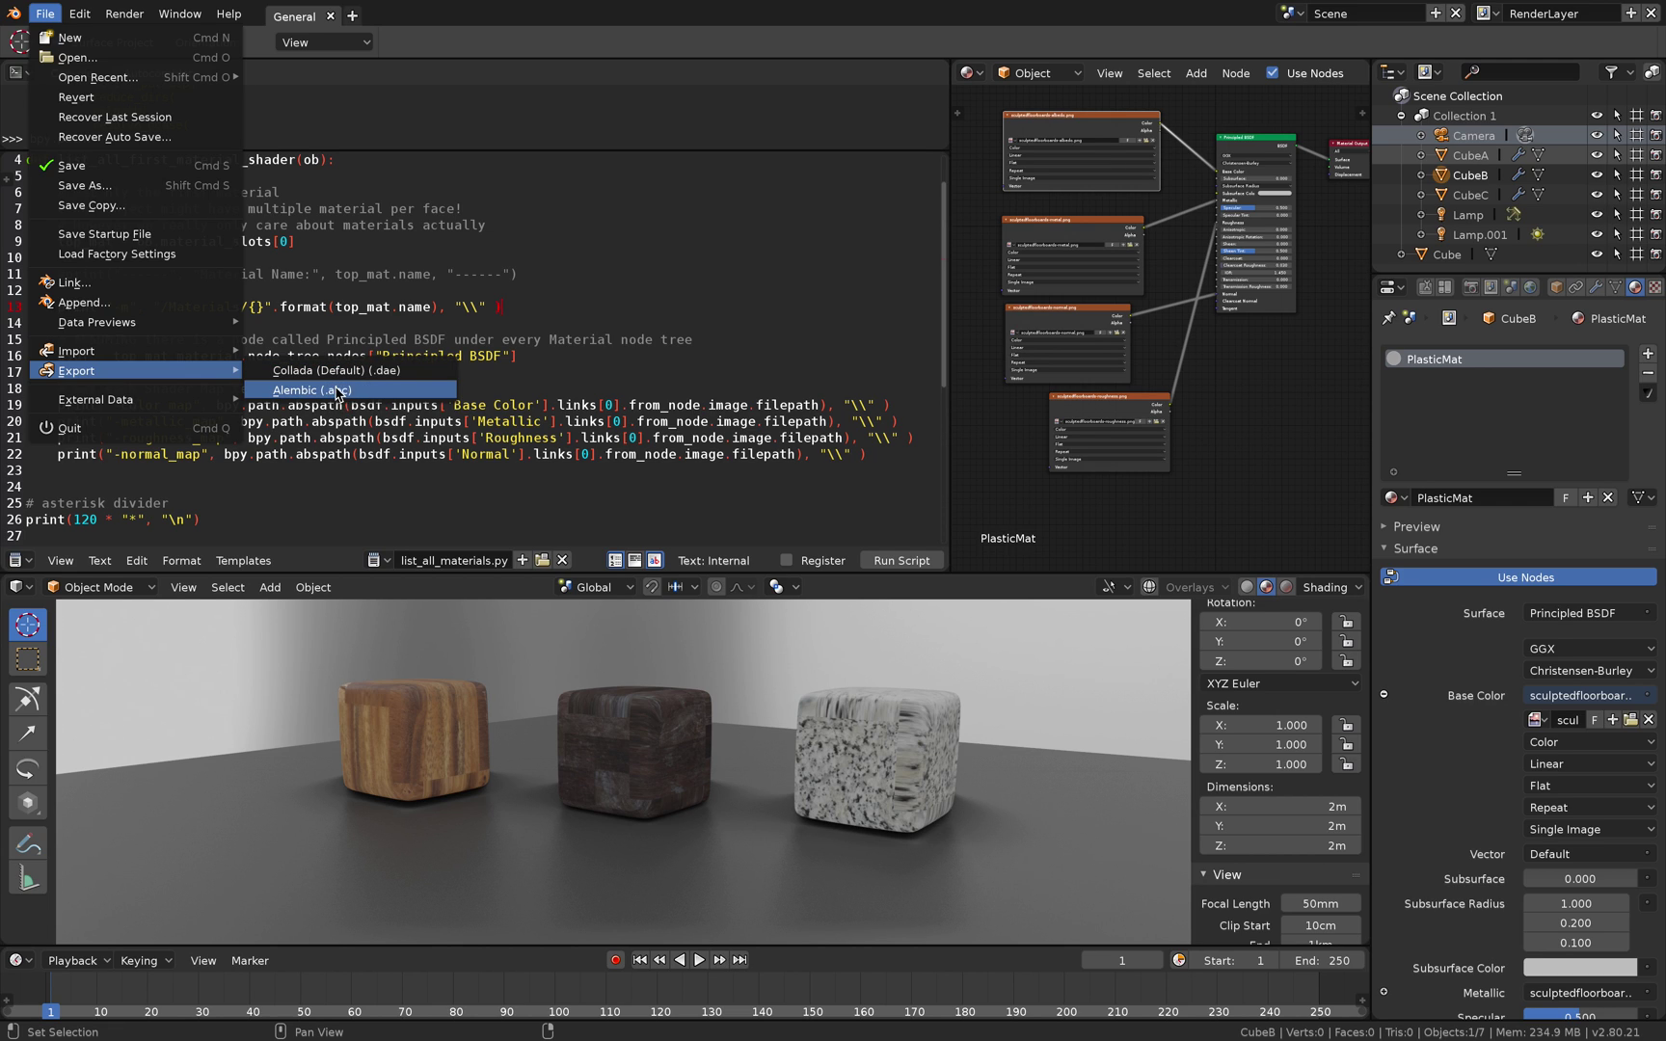
pyautogui.moveTo(196, 351)
# Select the wooden cube and the middle cube in turn to view their material nodes
pyautogui.moveTo(655, 752); pyautogui.dragTo(656, 752, button='middle')
pyautogui.click(422, 730)
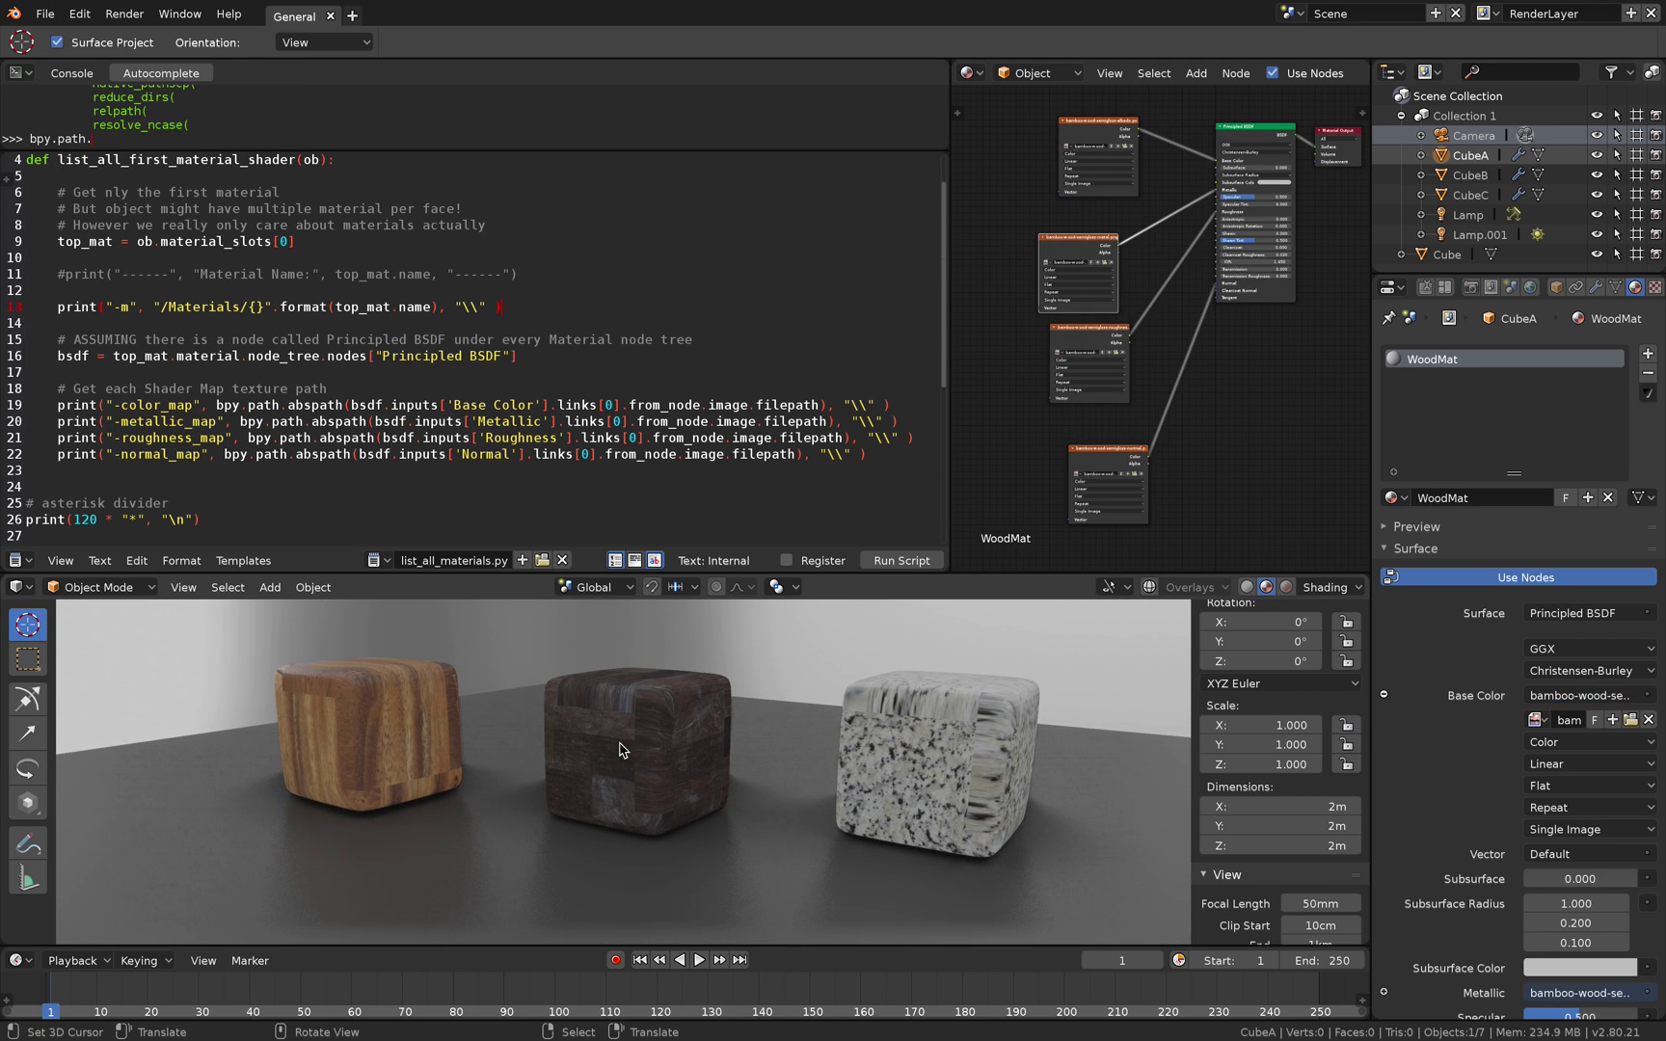
pyautogui.rightClick(653, 728)
# Examine the list_all_materials.py script, from the material shader function to its texture path lines
pyautogui.scroll(-1, 406, 327)
pyautogui.moveTo(407, 274); pyautogui.dragTo(448, 470)
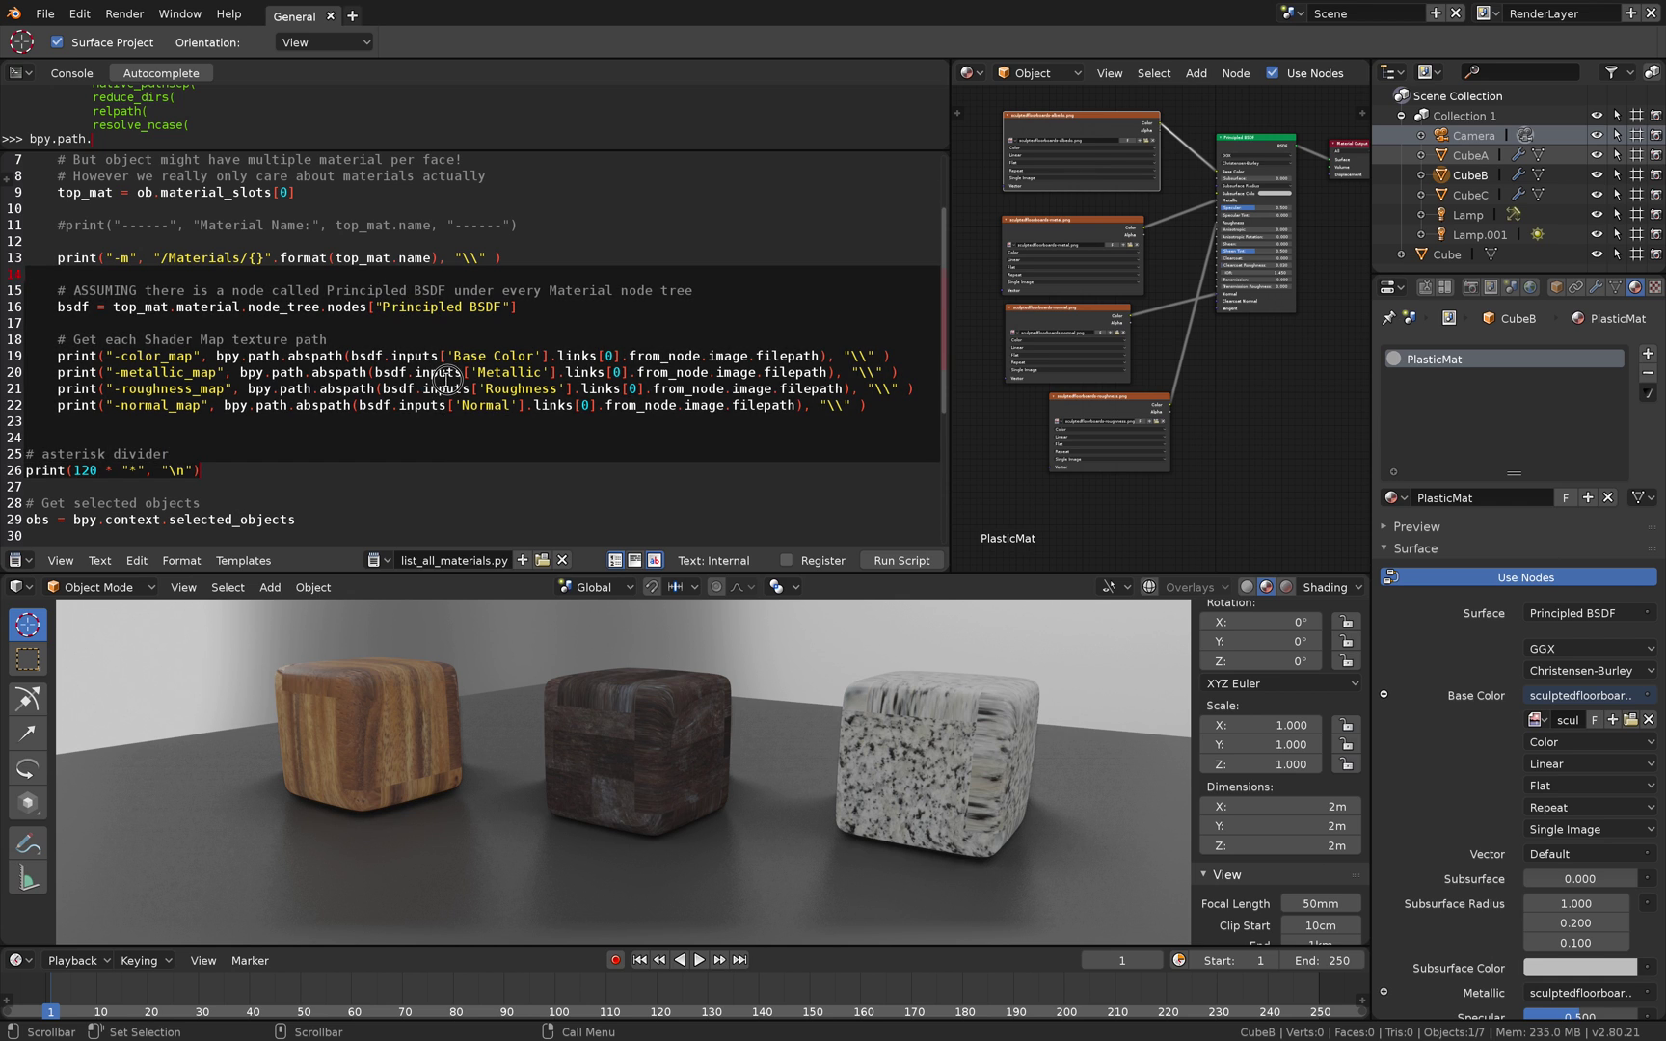
pyautogui.scroll(2, 405, 357)
pyautogui.moveTo(250, 203); pyautogui.dragTo(421, 521)
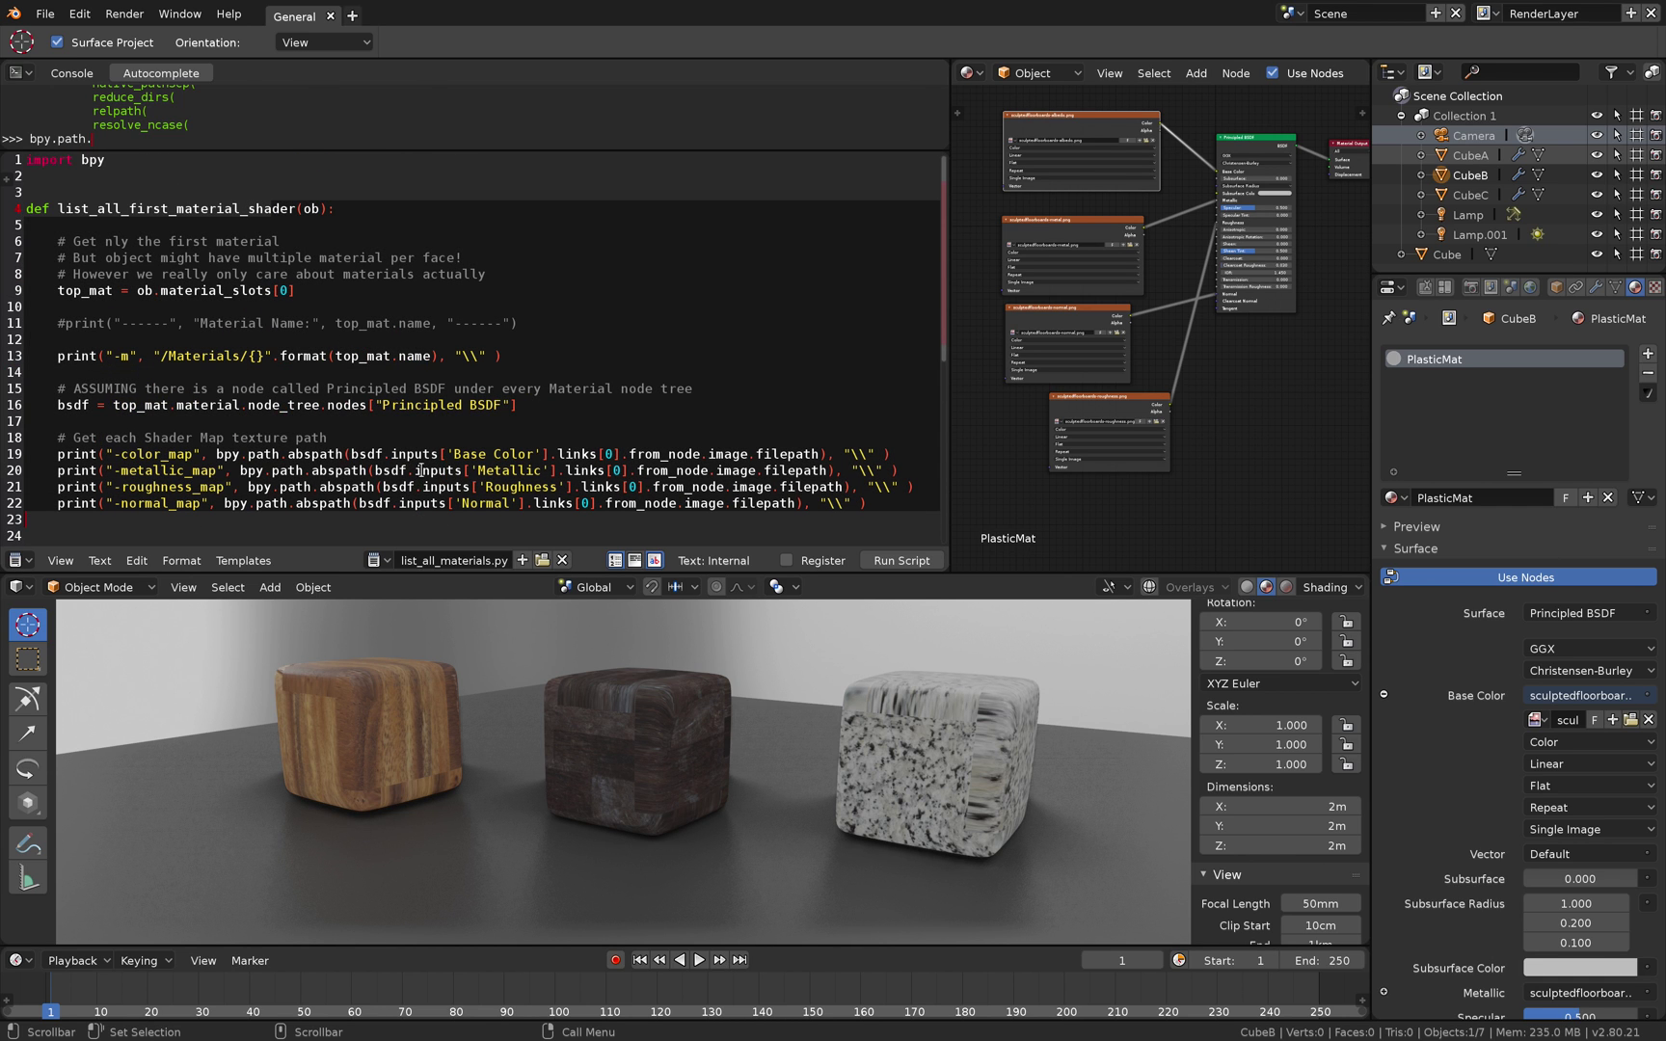
pyautogui.scroll(-2, 443, 434)
pyautogui.click(475, 354)
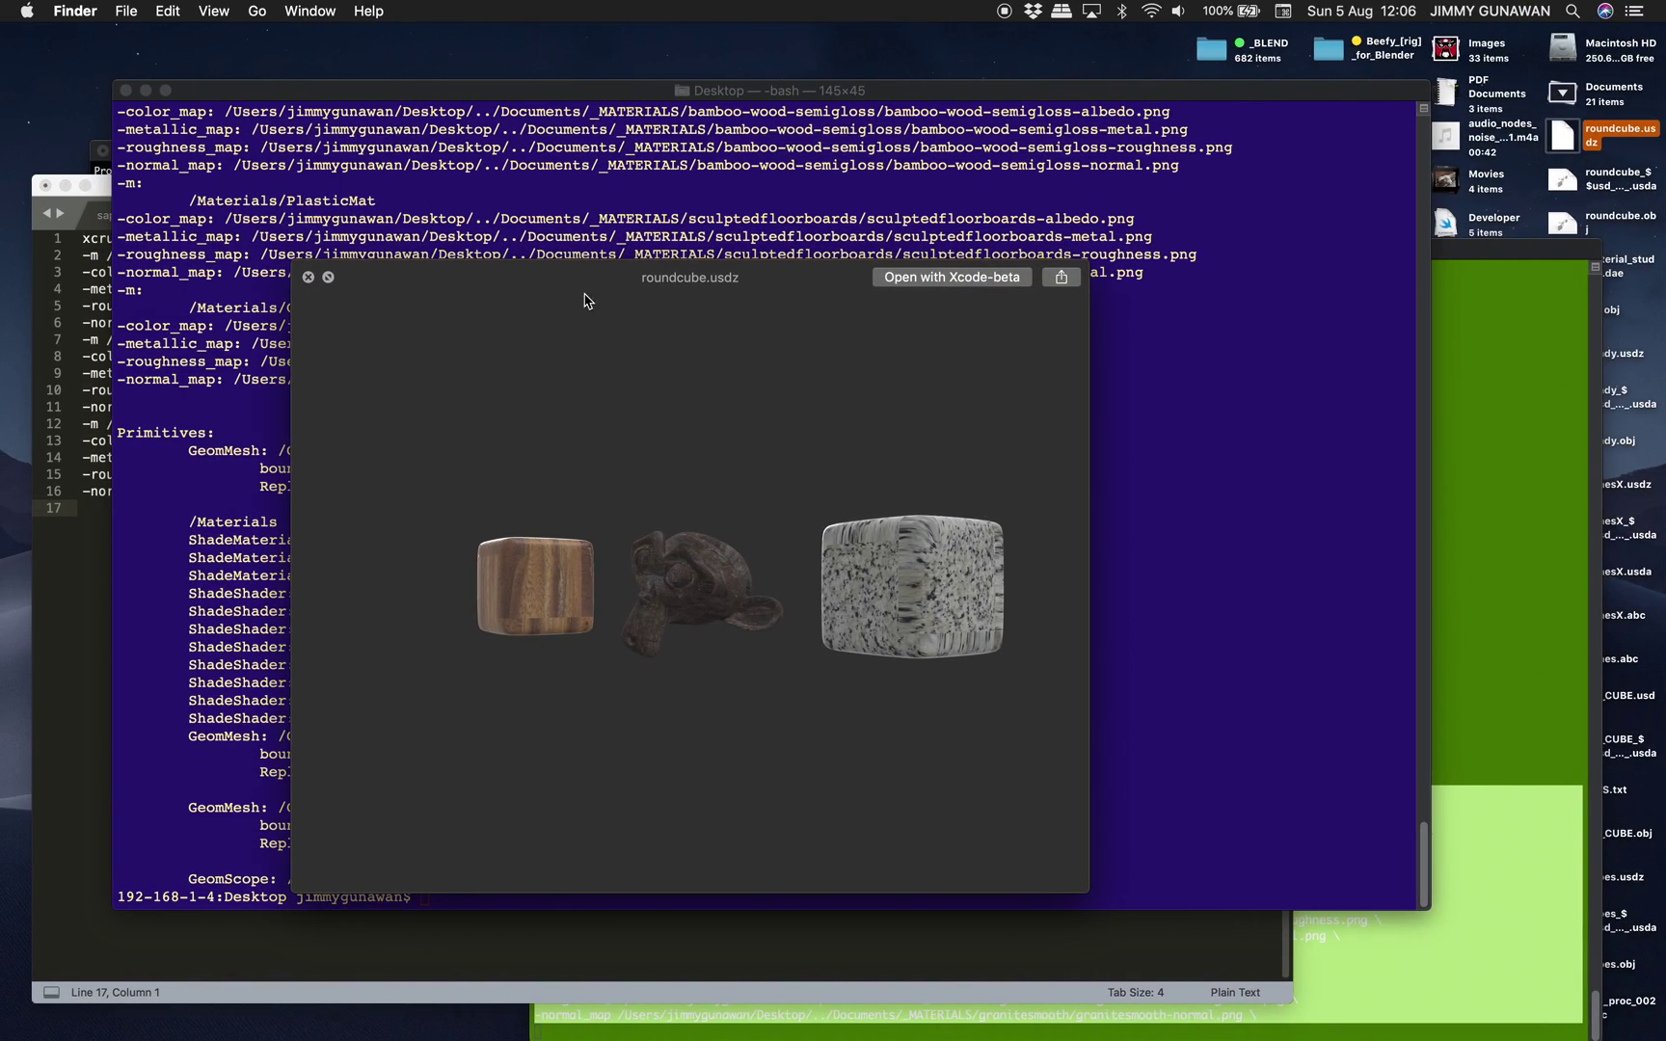
# Switch to Terminal and bring forward the Blender console window listing the material names and texture paths
pyautogui.click(535, 209)
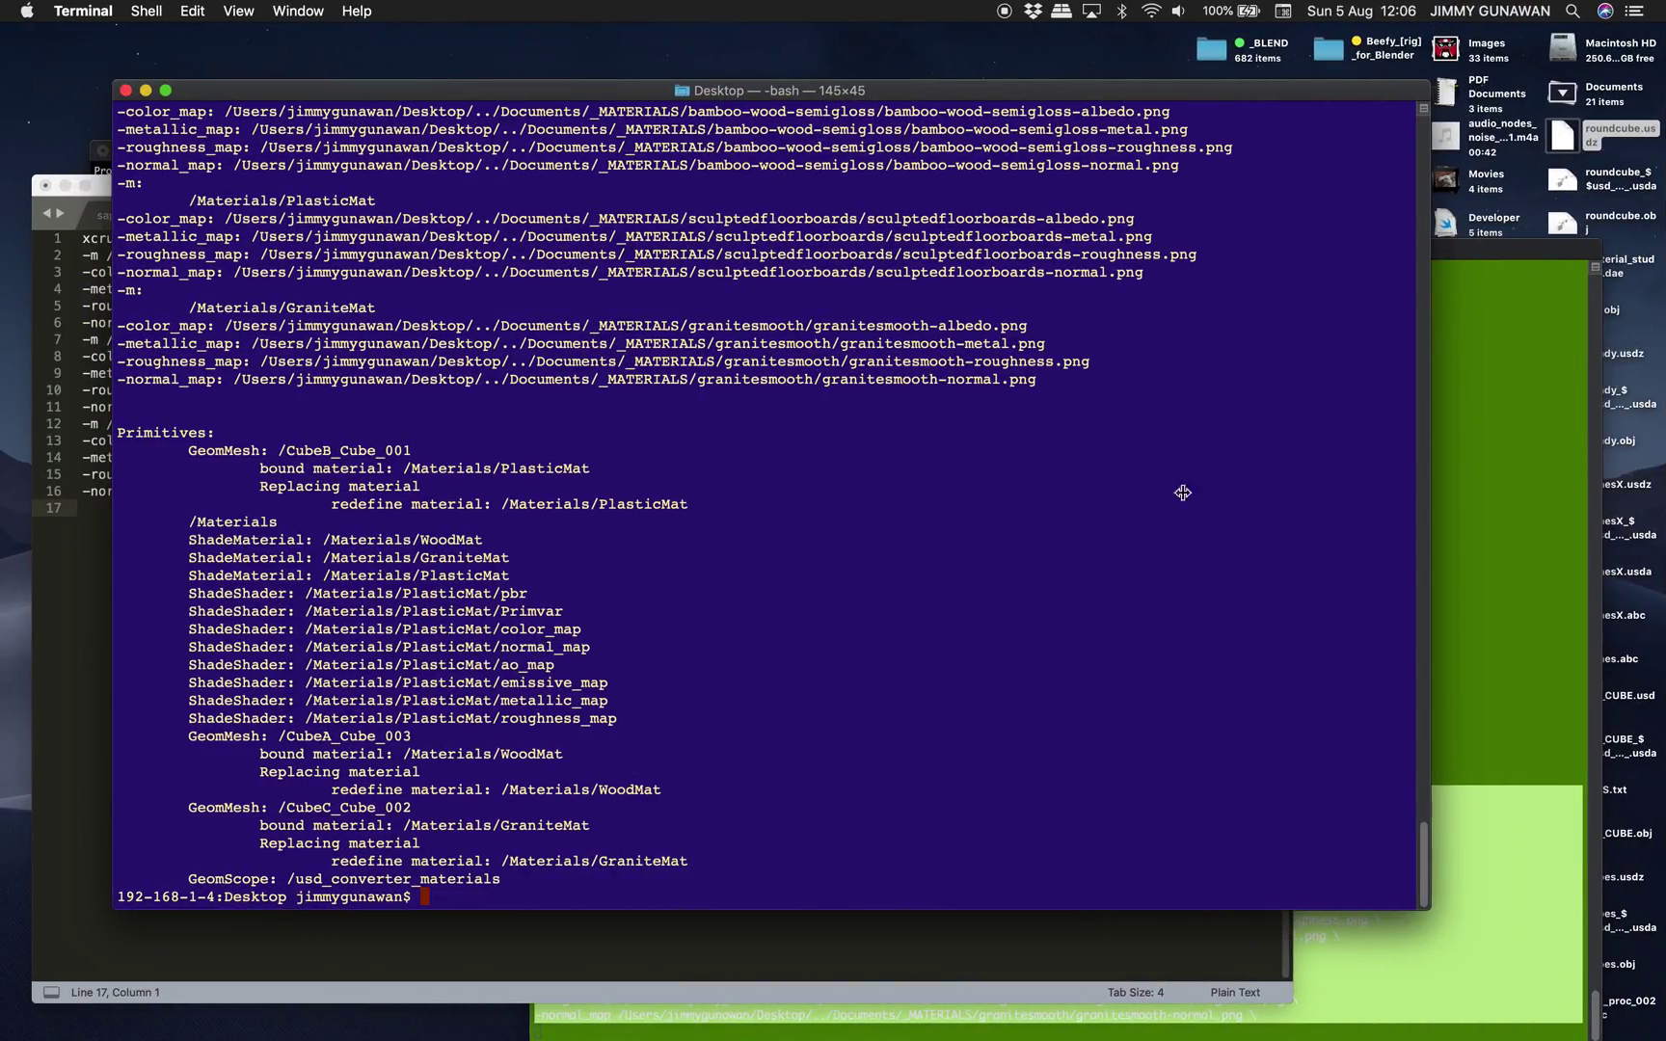
pyautogui.click(1456, 293)
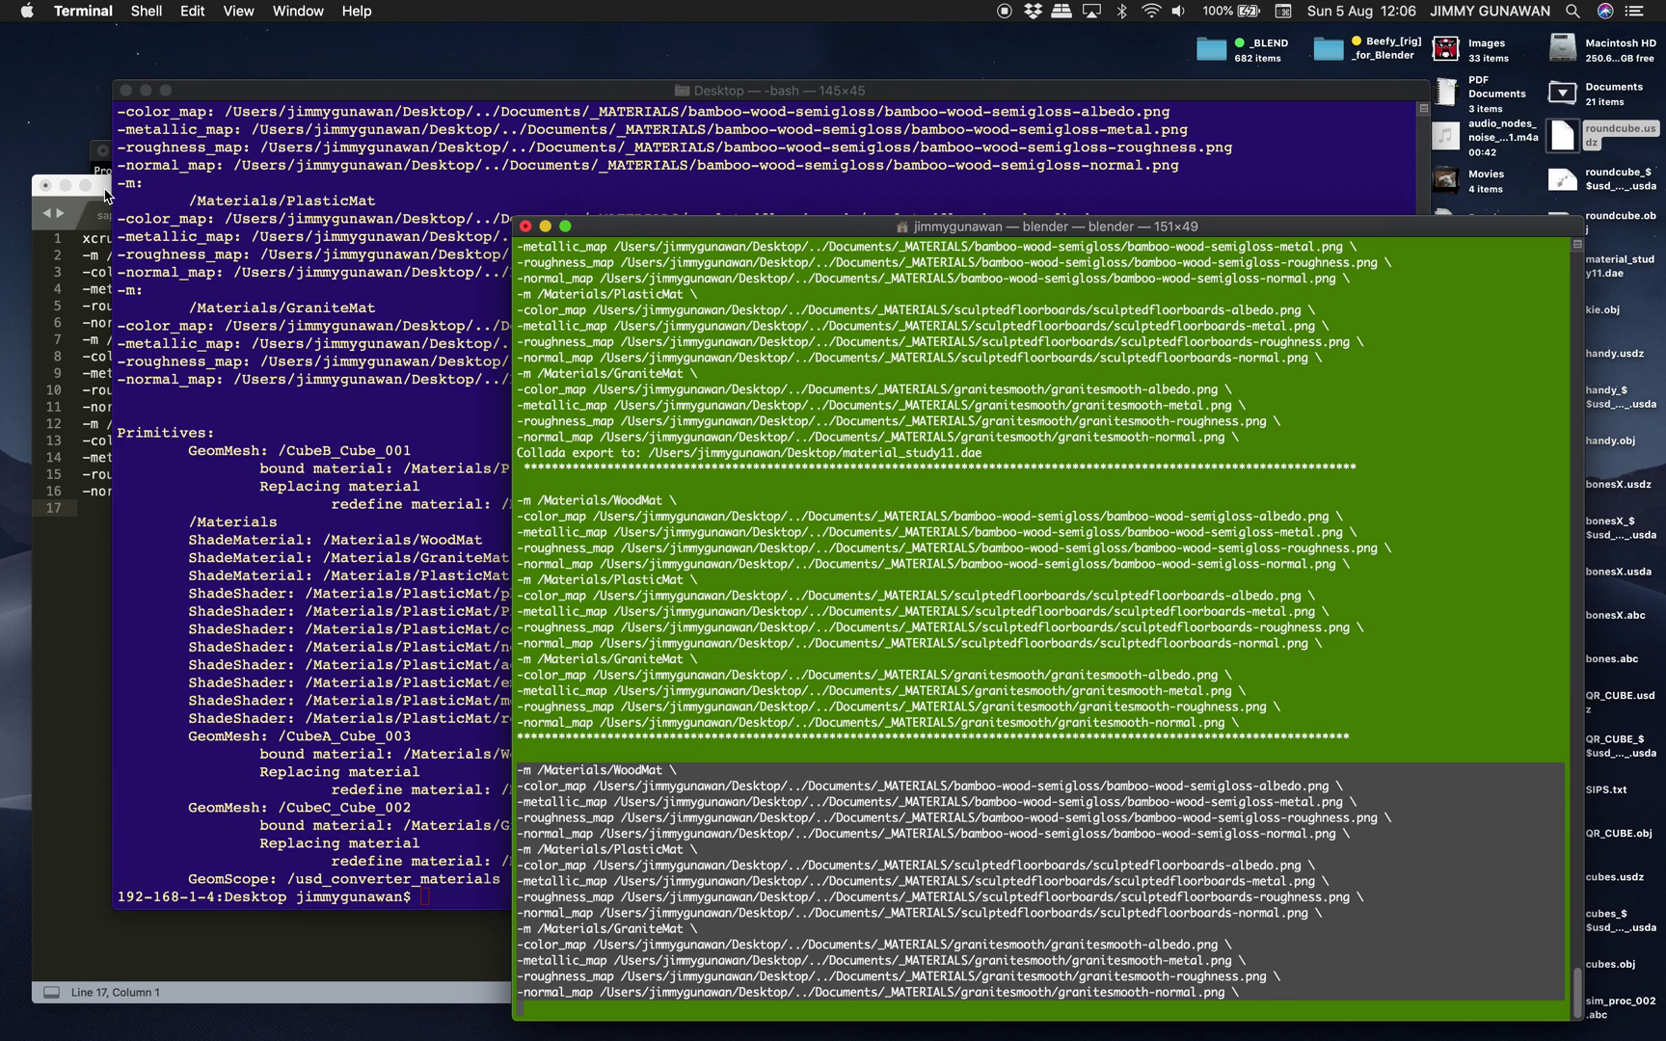
pyautogui.moveTo(106, 195); pyautogui.dragTo(106, 172)
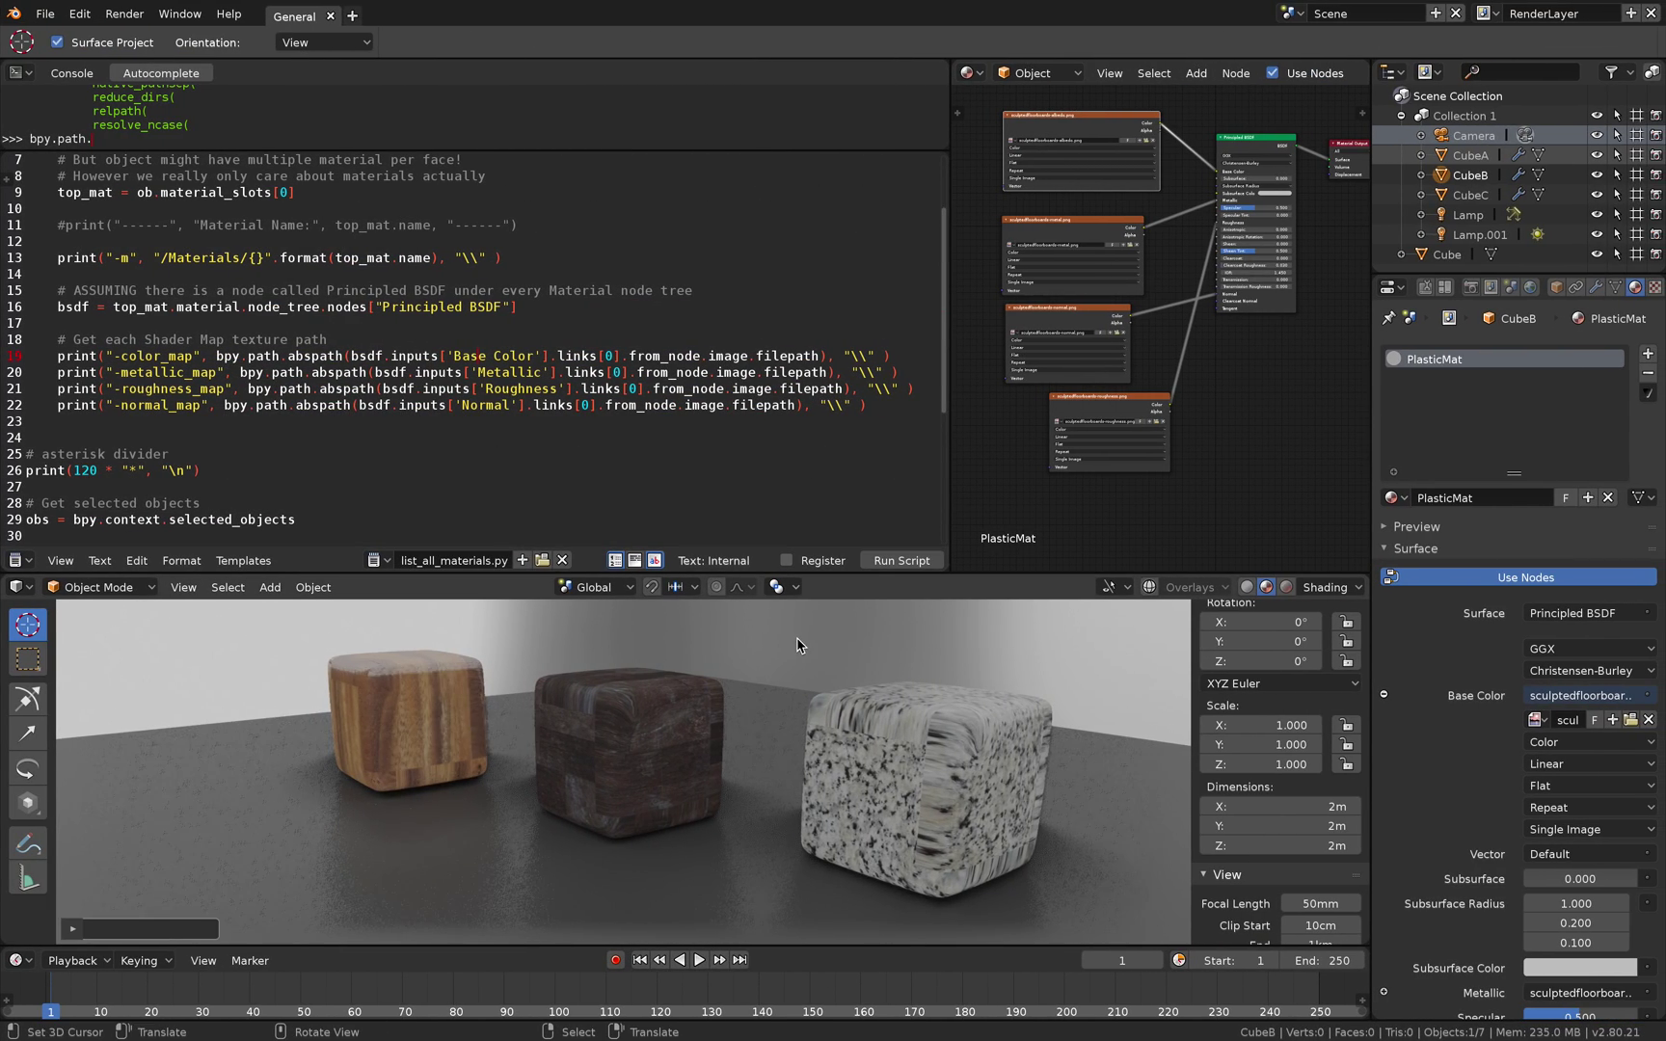
# In Blender 2.80, select the granite cube and enlarge the node editor showing its GraniteMat nodes
pyautogui.moveTo(799, 643); pyautogui.dragTo(807, 639, button='middle')
pyautogui.click(896, 686)
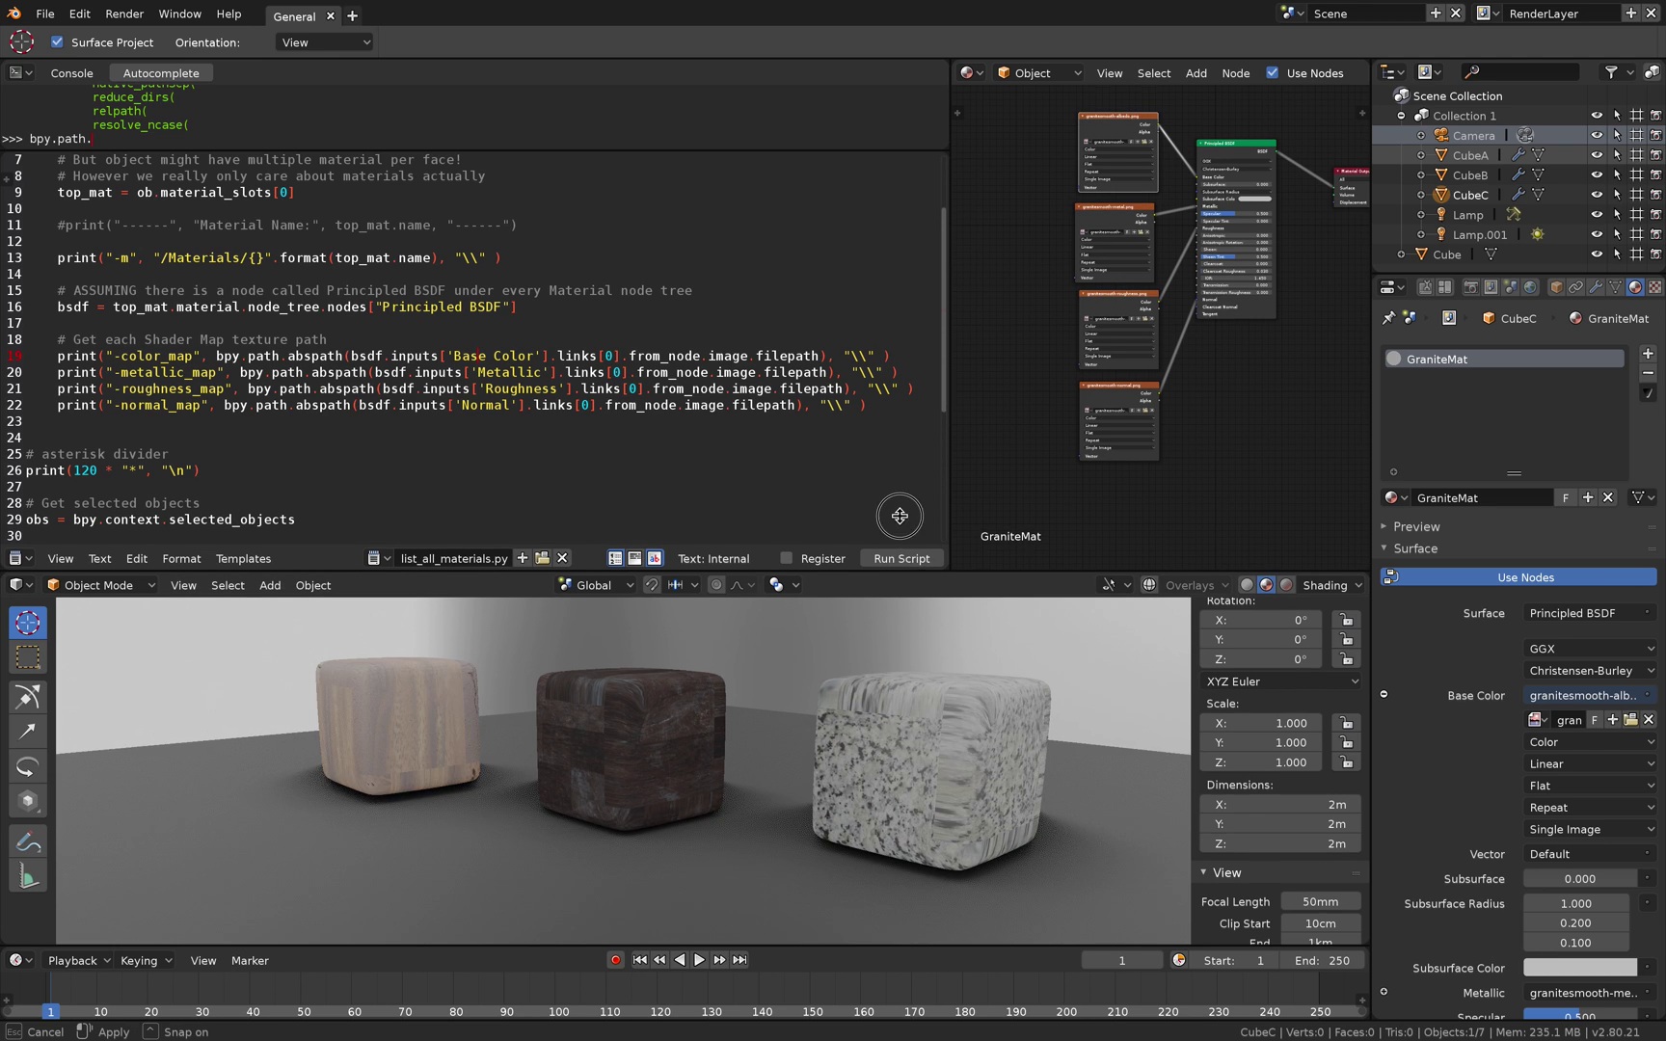
pyautogui.moveTo(923, 576); pyautogui.dragTo(950, 488)
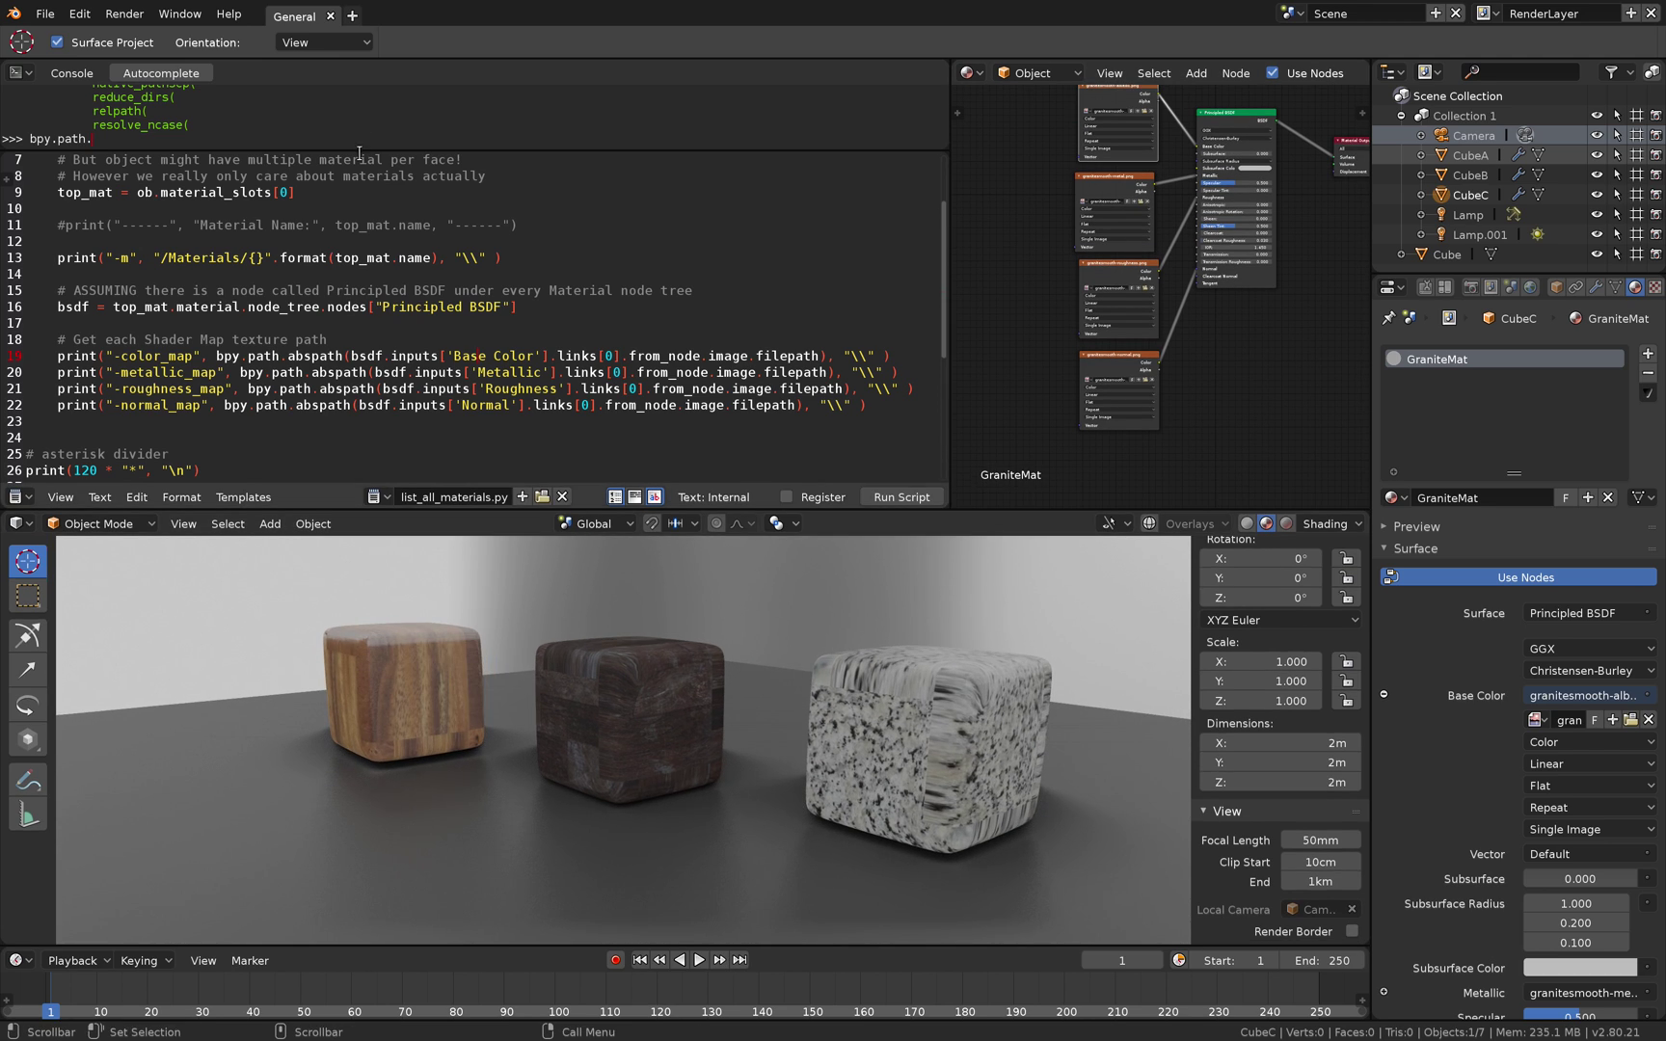
pyautogui.press('Home')
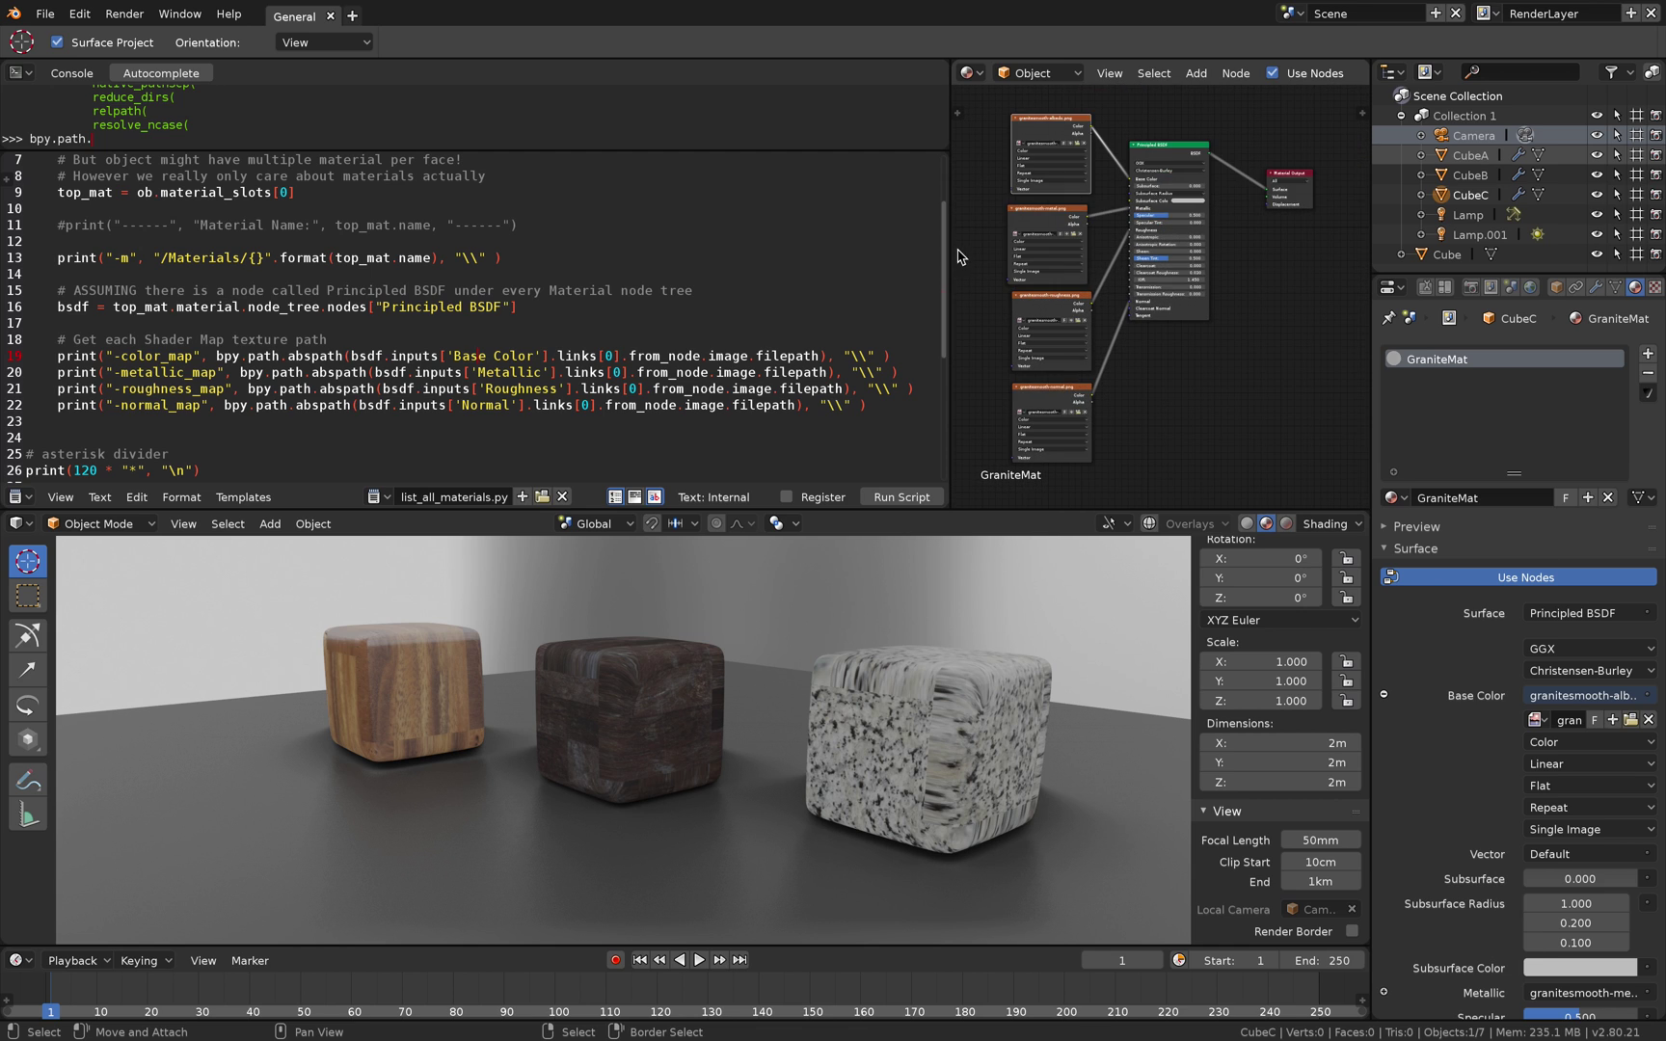
pyautogui.moveTo(950, 246); pyautogui.dragTo(672, 253)
pyautogui.scroll(3, 924, 307)
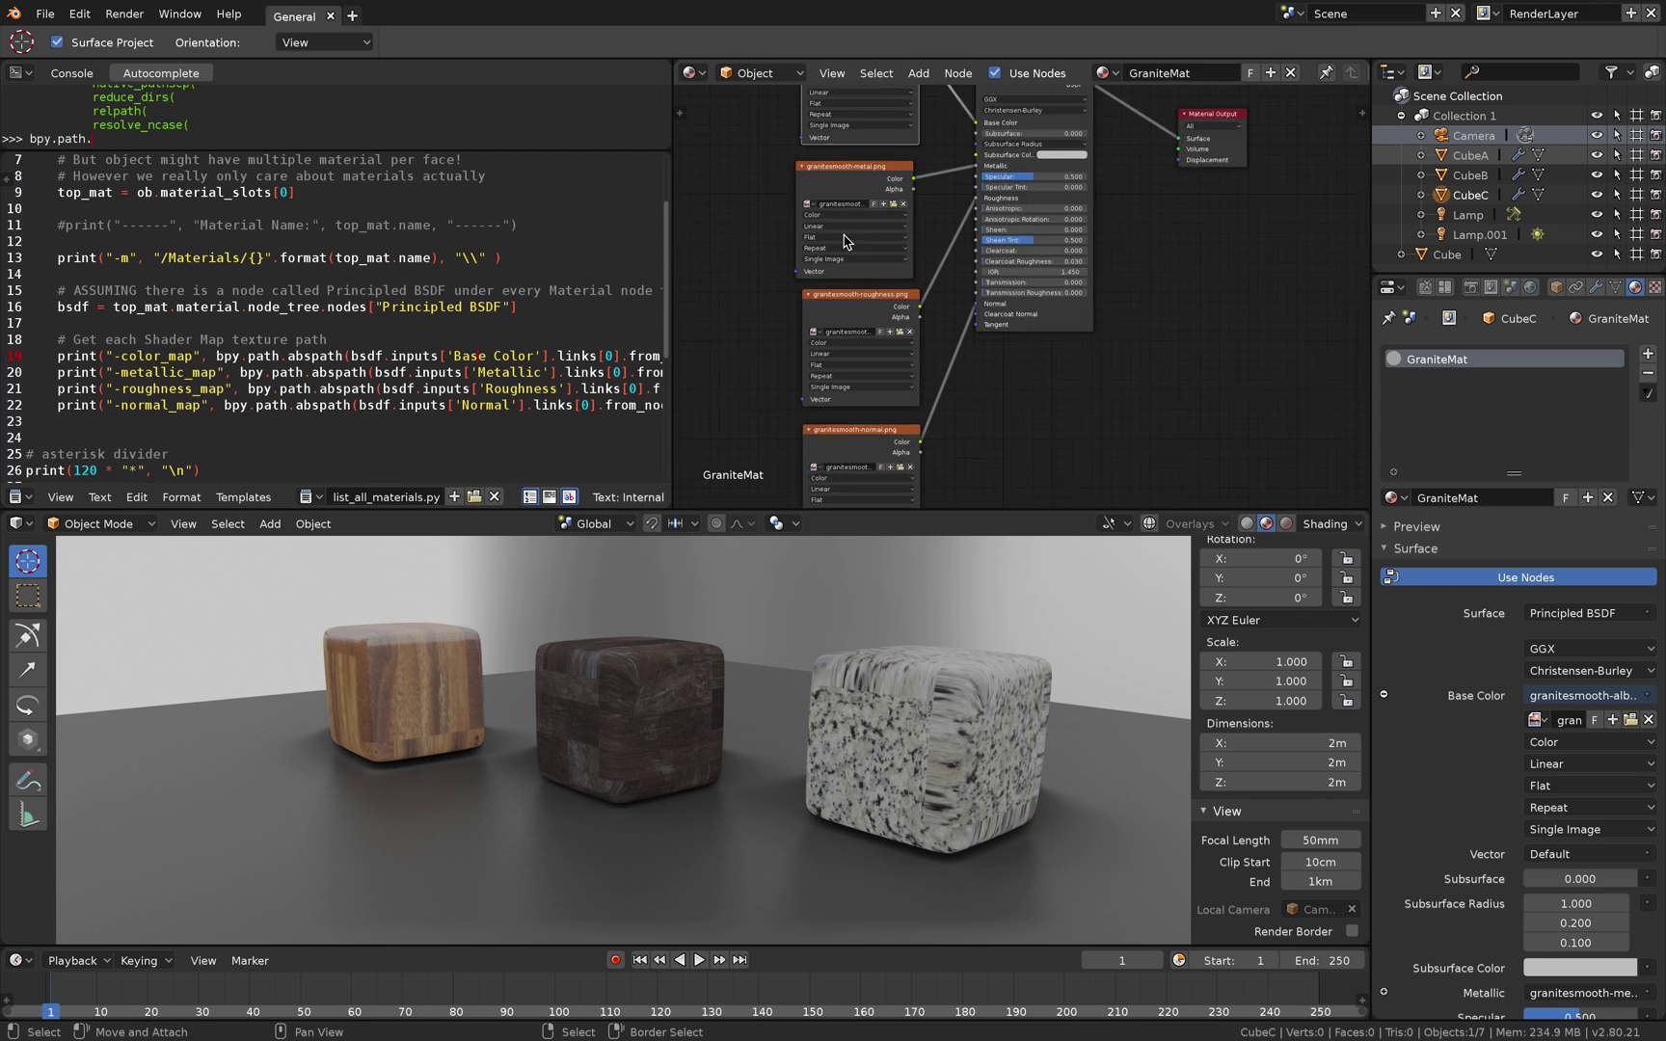
pyautogui.moveTo(1020, 510); pyautogui.dragTo(1024, 618)
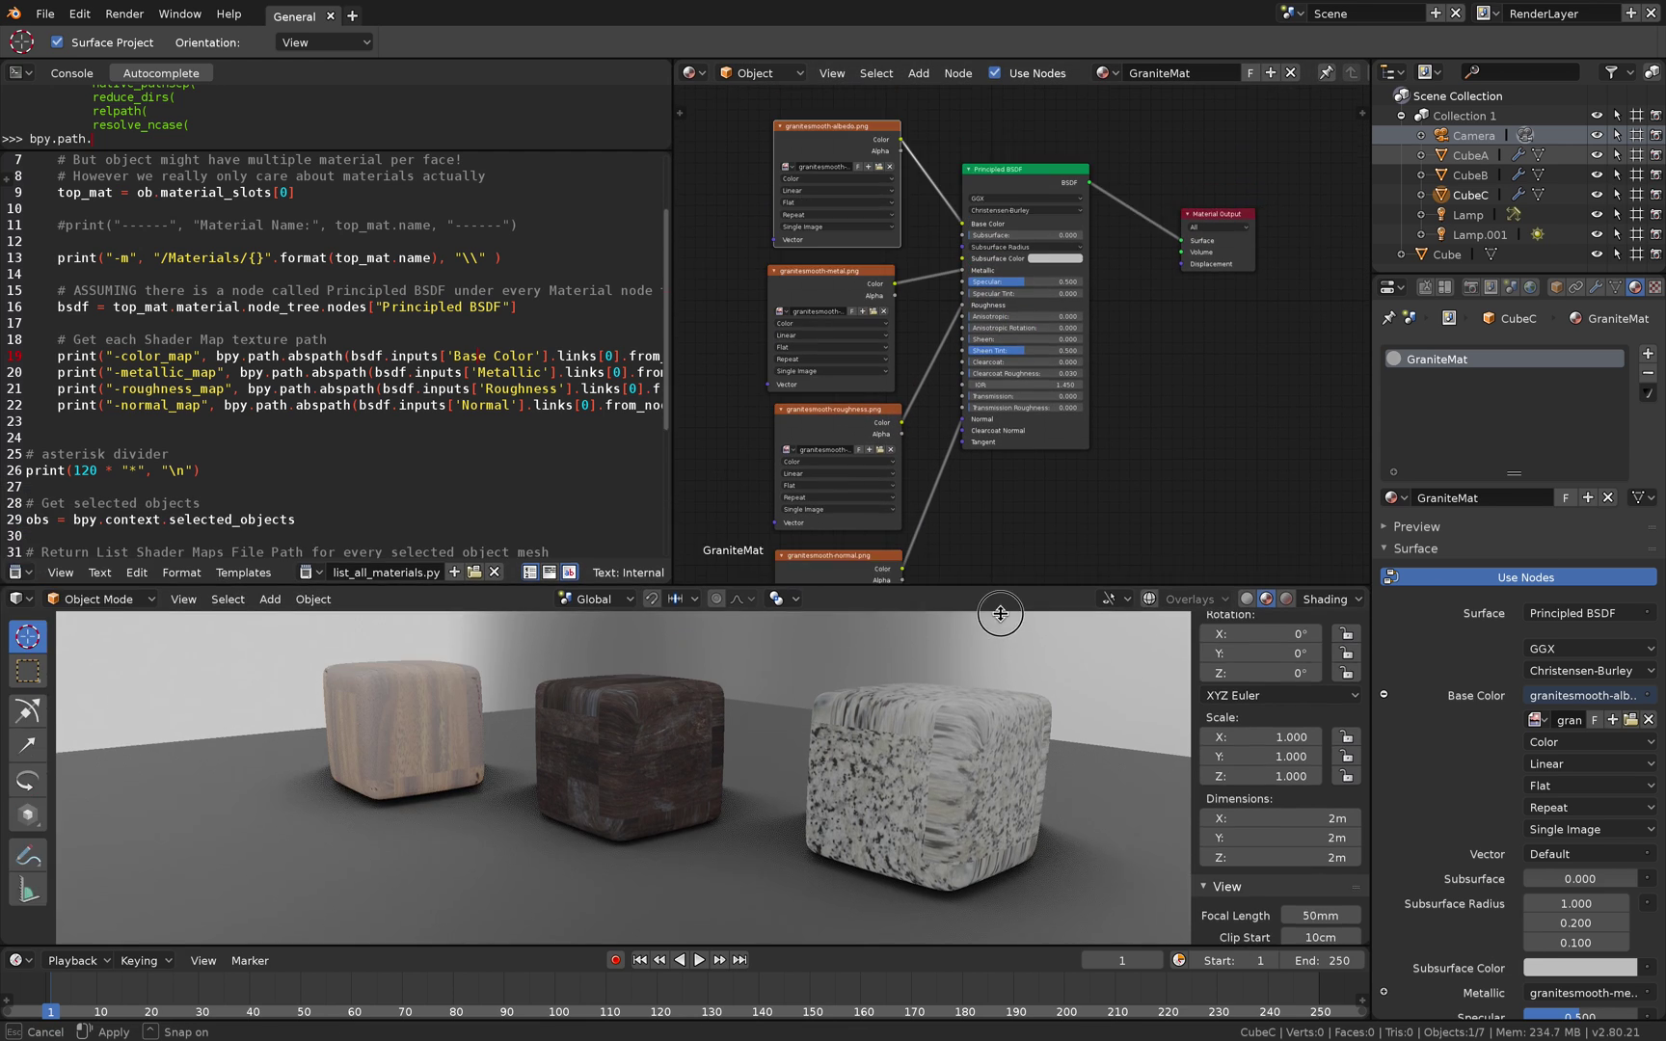
# Move the granite albedo texture node away from the other nodes and widen it to reveal its full file name
pyautogui.moveTo(1030, 490); pyautogui.dragTo(1045, 468, button='middle')
pyautogui.scroll(-2, 1045, 335)
pyautogui.moveTo(1019, 195); pyautogui.dragTo(1047, 206)
pyautogui.click(884, 157)
pyautogui.moveTo(885, 162); pyautogui.dragTo(866, 133)
pyautogui.scroll(4, 964, 343)
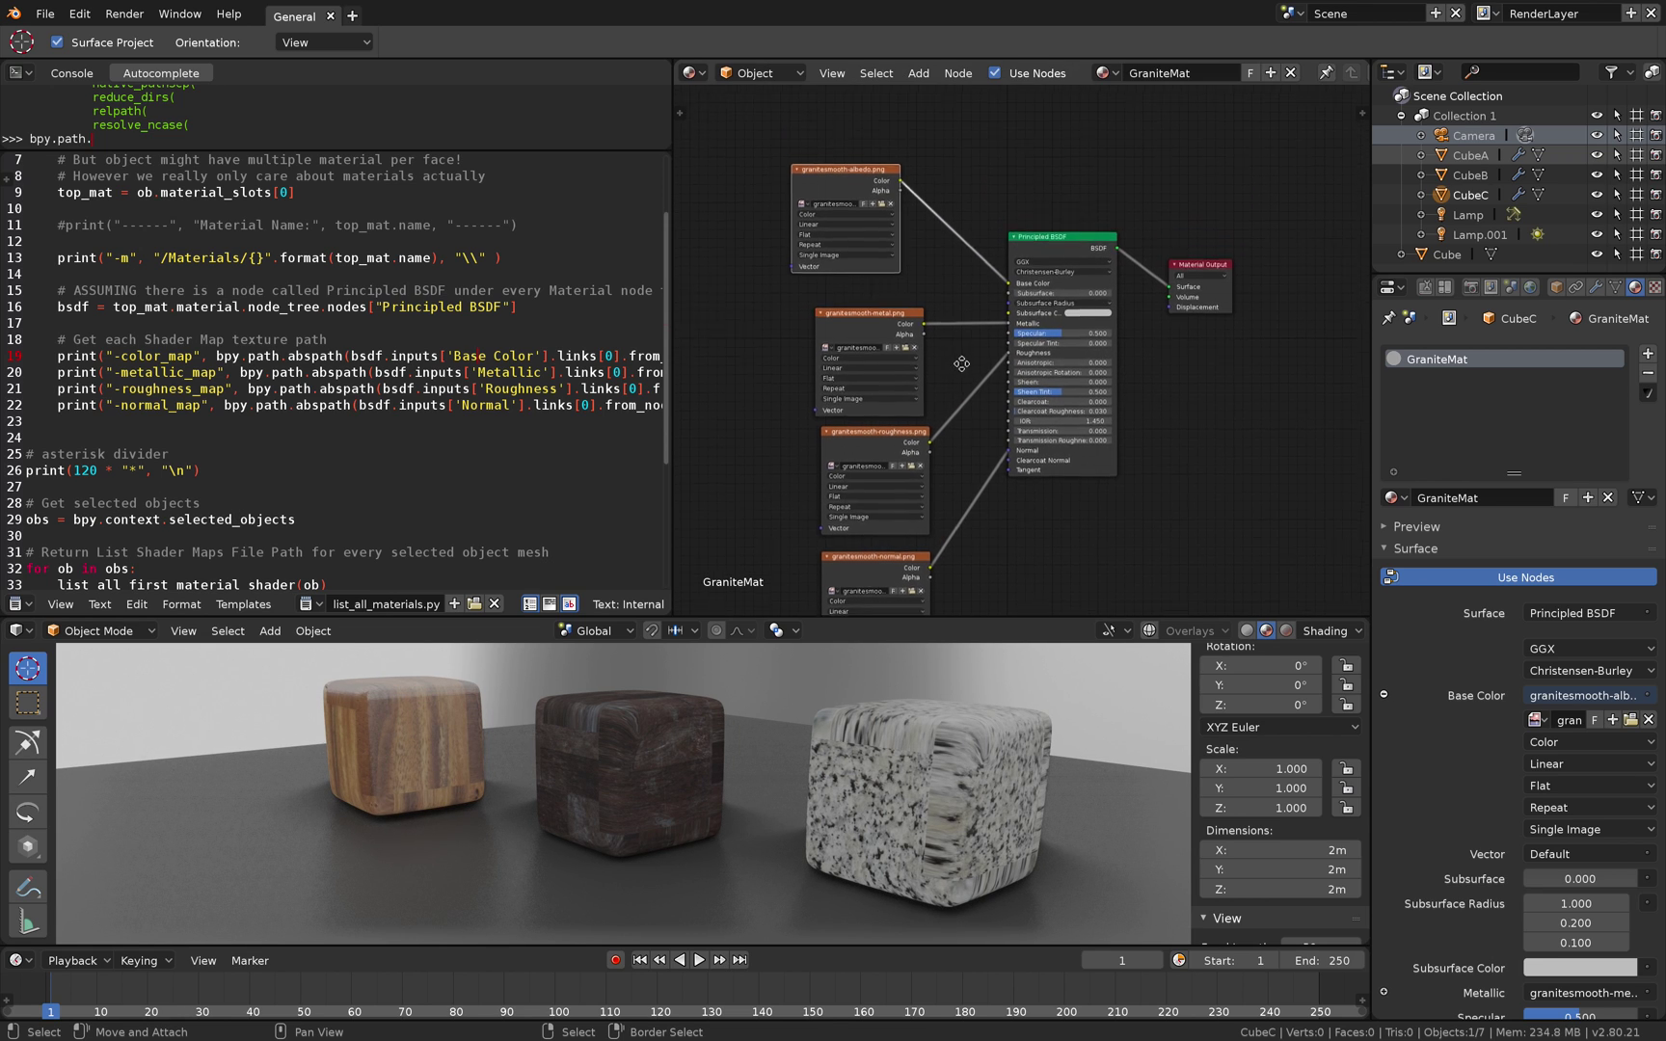
pyautogui.moveTo(746, 156); pyautogui.dragTo(828, 173, button='middle')
pyautogui.moveTo(777, 149); pyautogui.dragTo(685, 148)
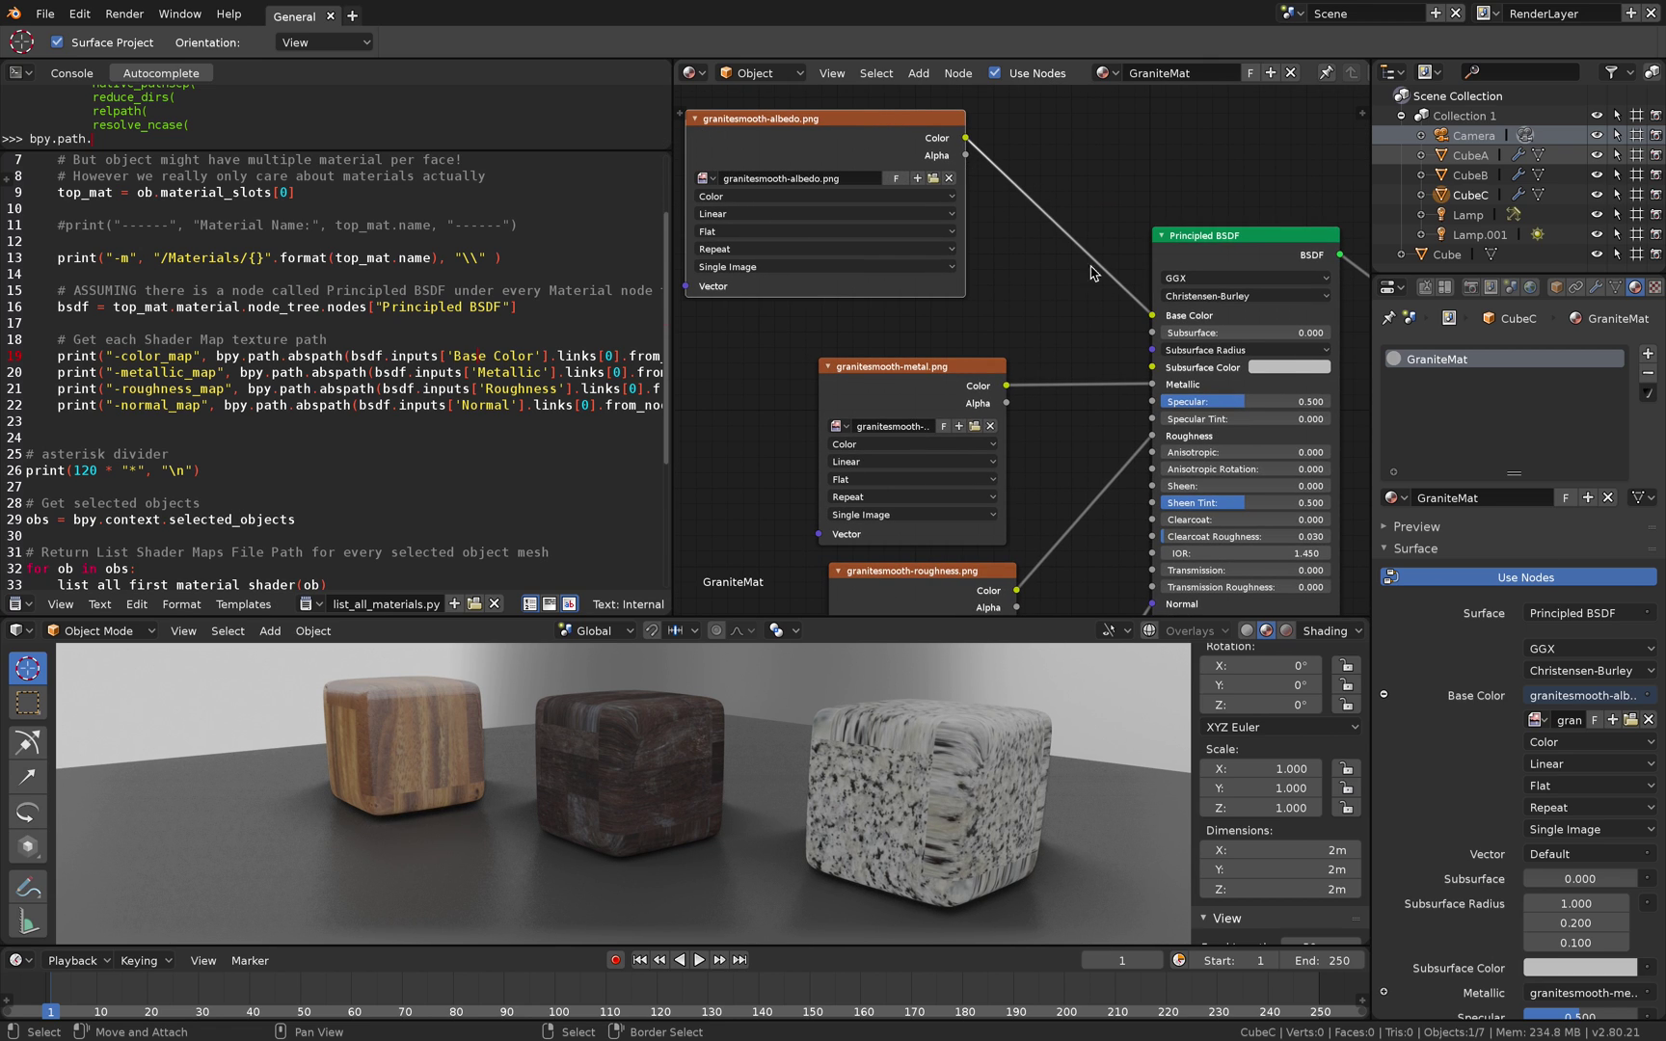
pyautogui.moveTo(1174, 323); pyautogui.dragTo(1145, 152, button='middle')
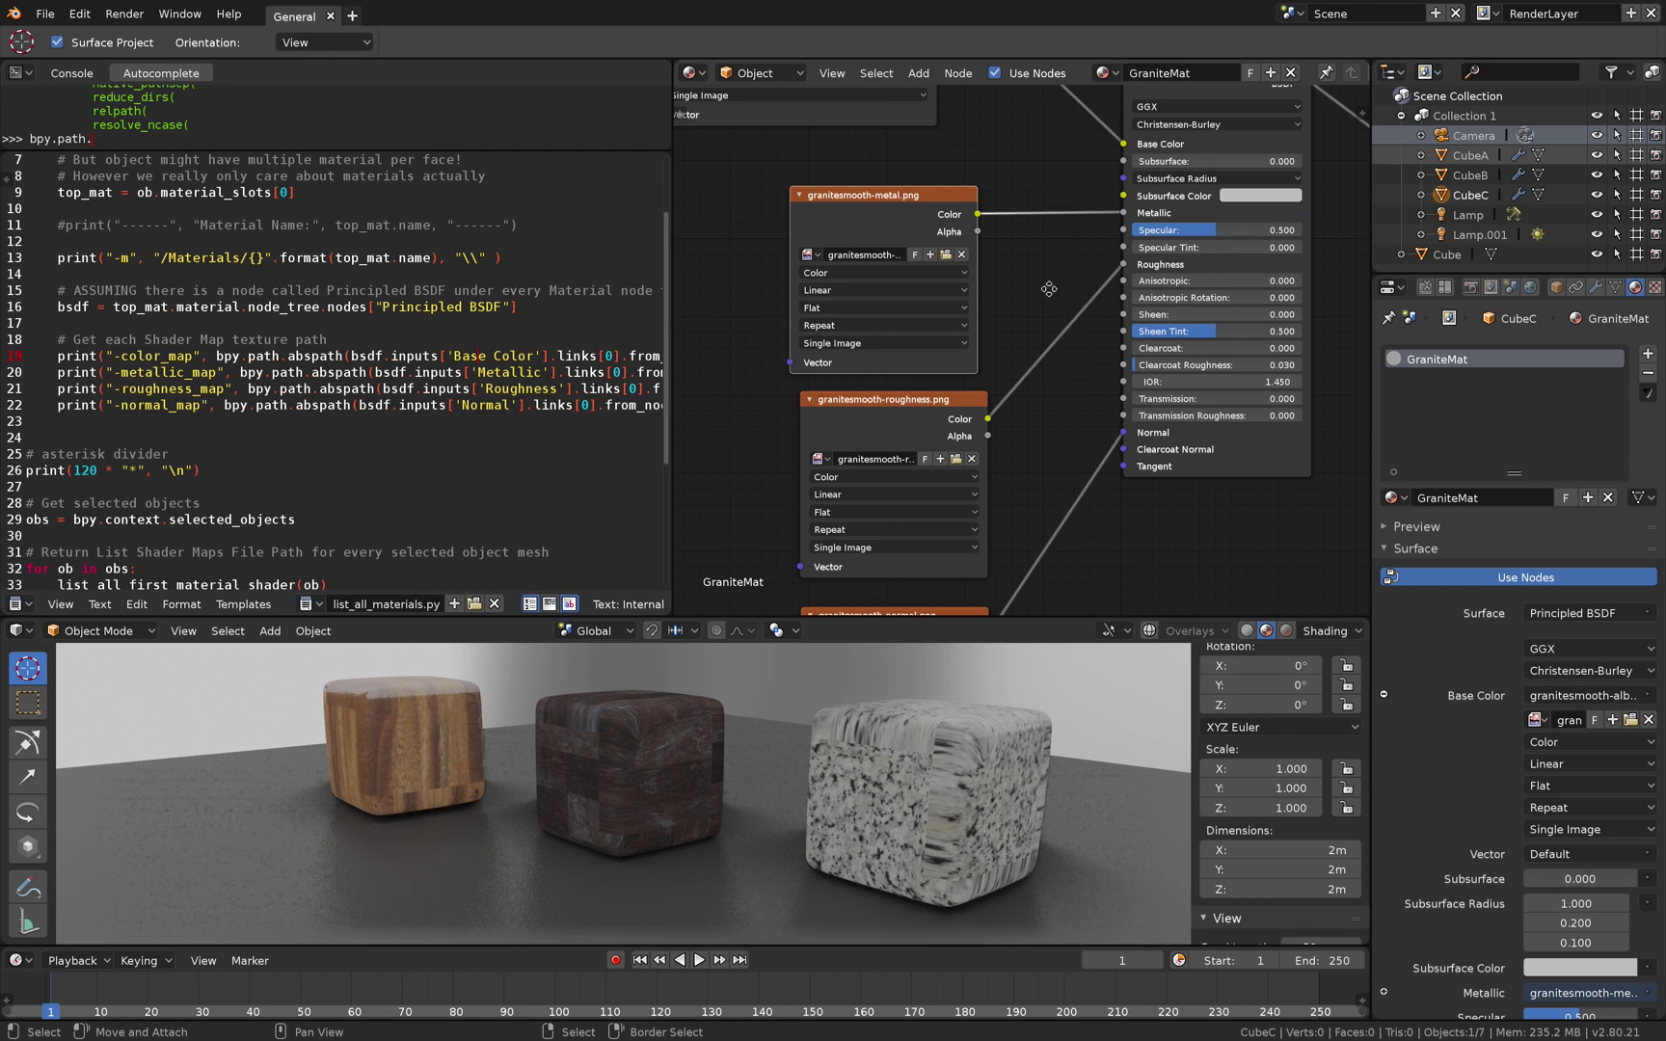
# Examine the granite material's Principled BSDF inputs and the metal and roughness texture nodes linked to them
pyautogui.moveTo(999, 593); pyautogui.dragTo(993, 469, button='middle')
pyautogui.moveTo(1138, 310); pyautogui.dragTo(1057, 367, button='middle')
pyautogui.scroll(5, 1058, 366)
pyautogui.moveTo(1065, 275); pyautogui.dragTo(998, 429, button='middle')
pyautogui.scroll(-1, 1040, 435)
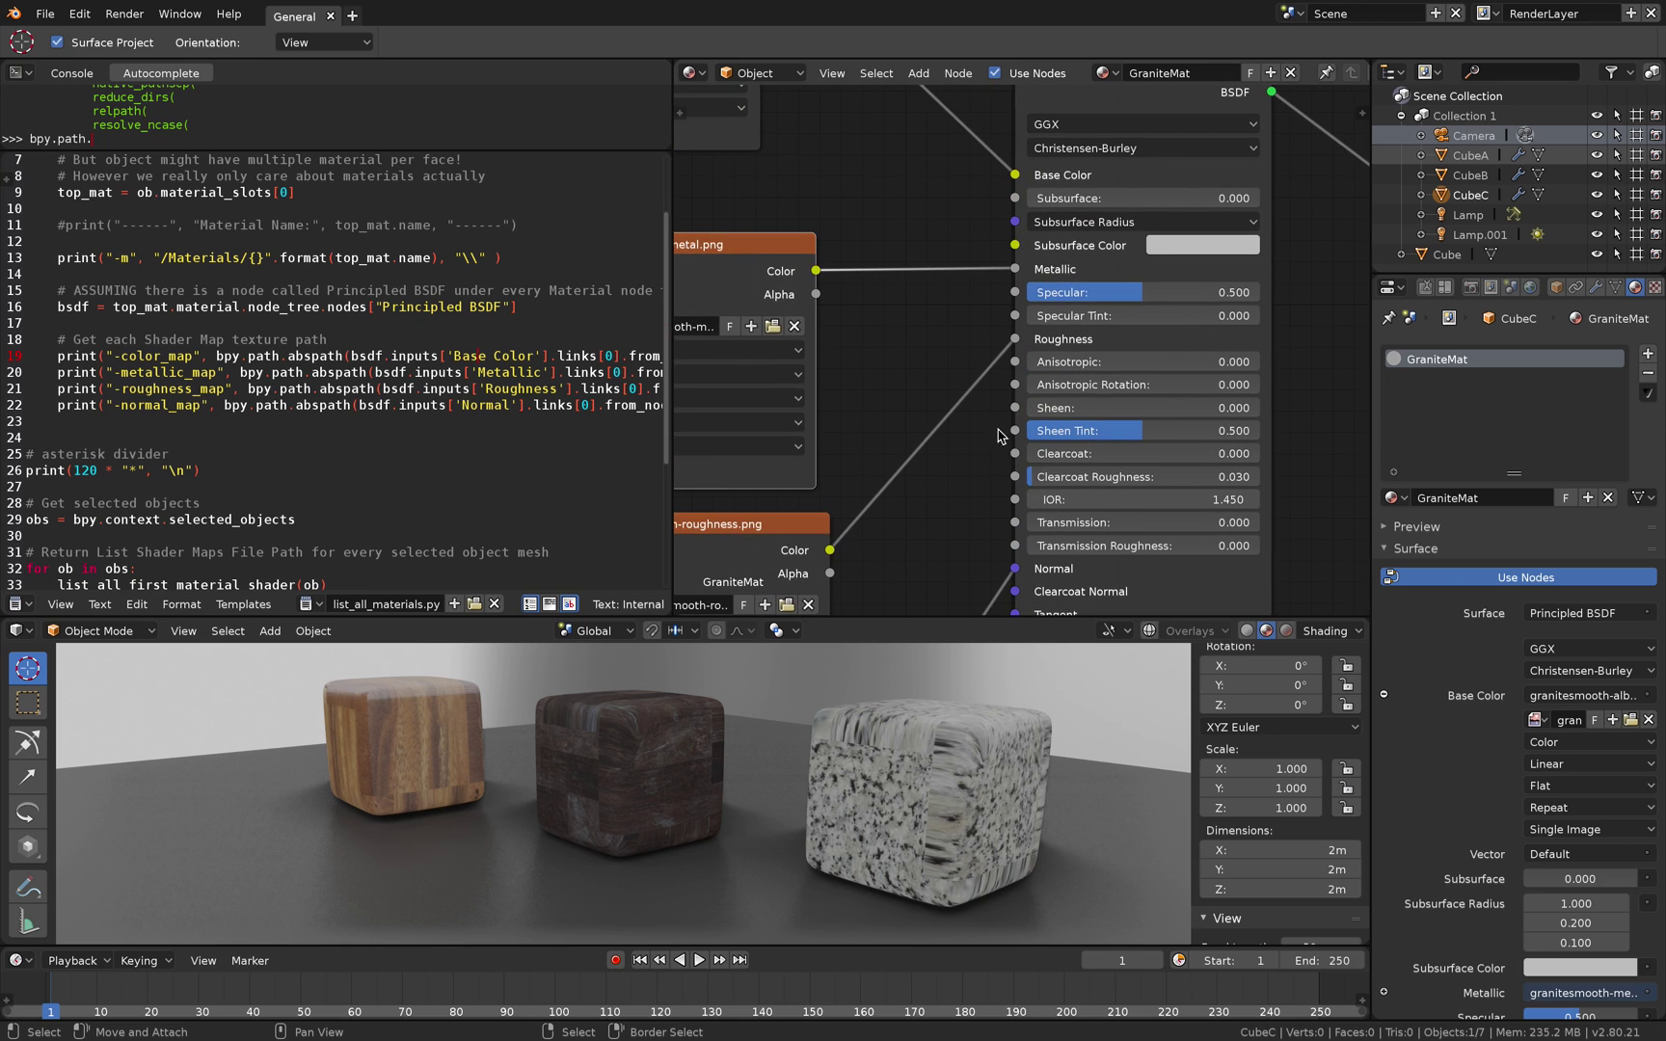
pyautogui.scroll(-2, 1012, 379)
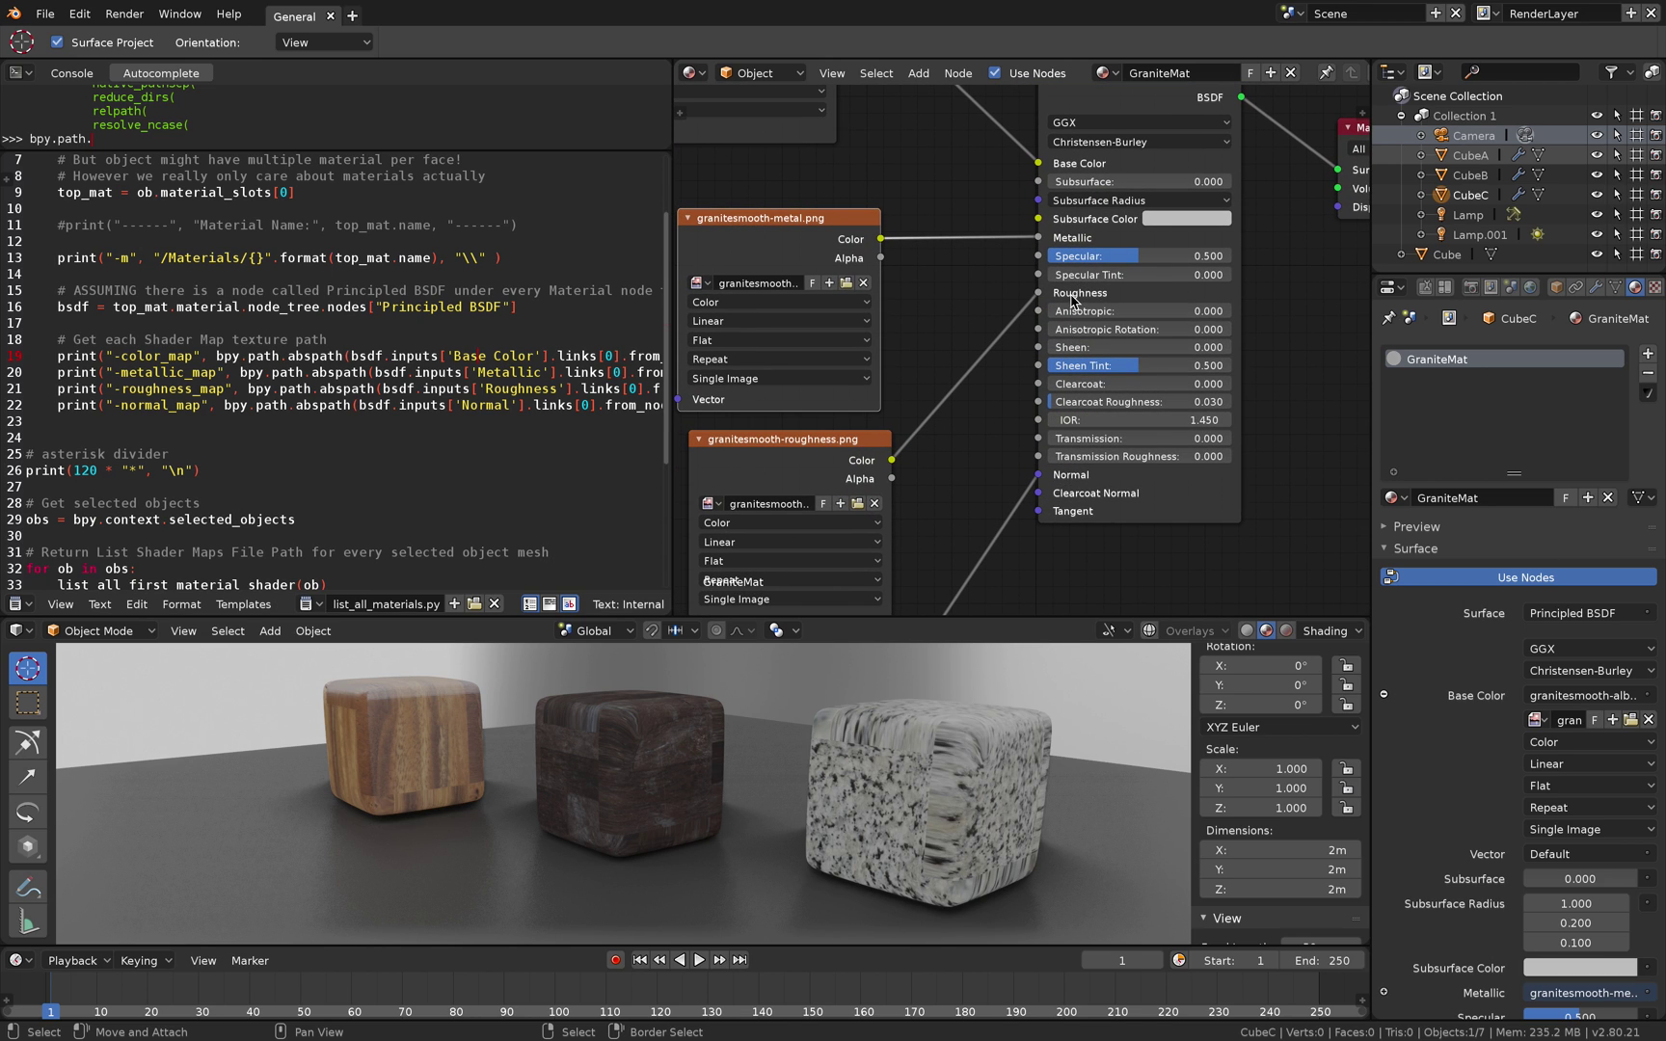
pyautogui.moveTo(1077, 282); pyautogui.dragTo(1055, 306, button='middle')
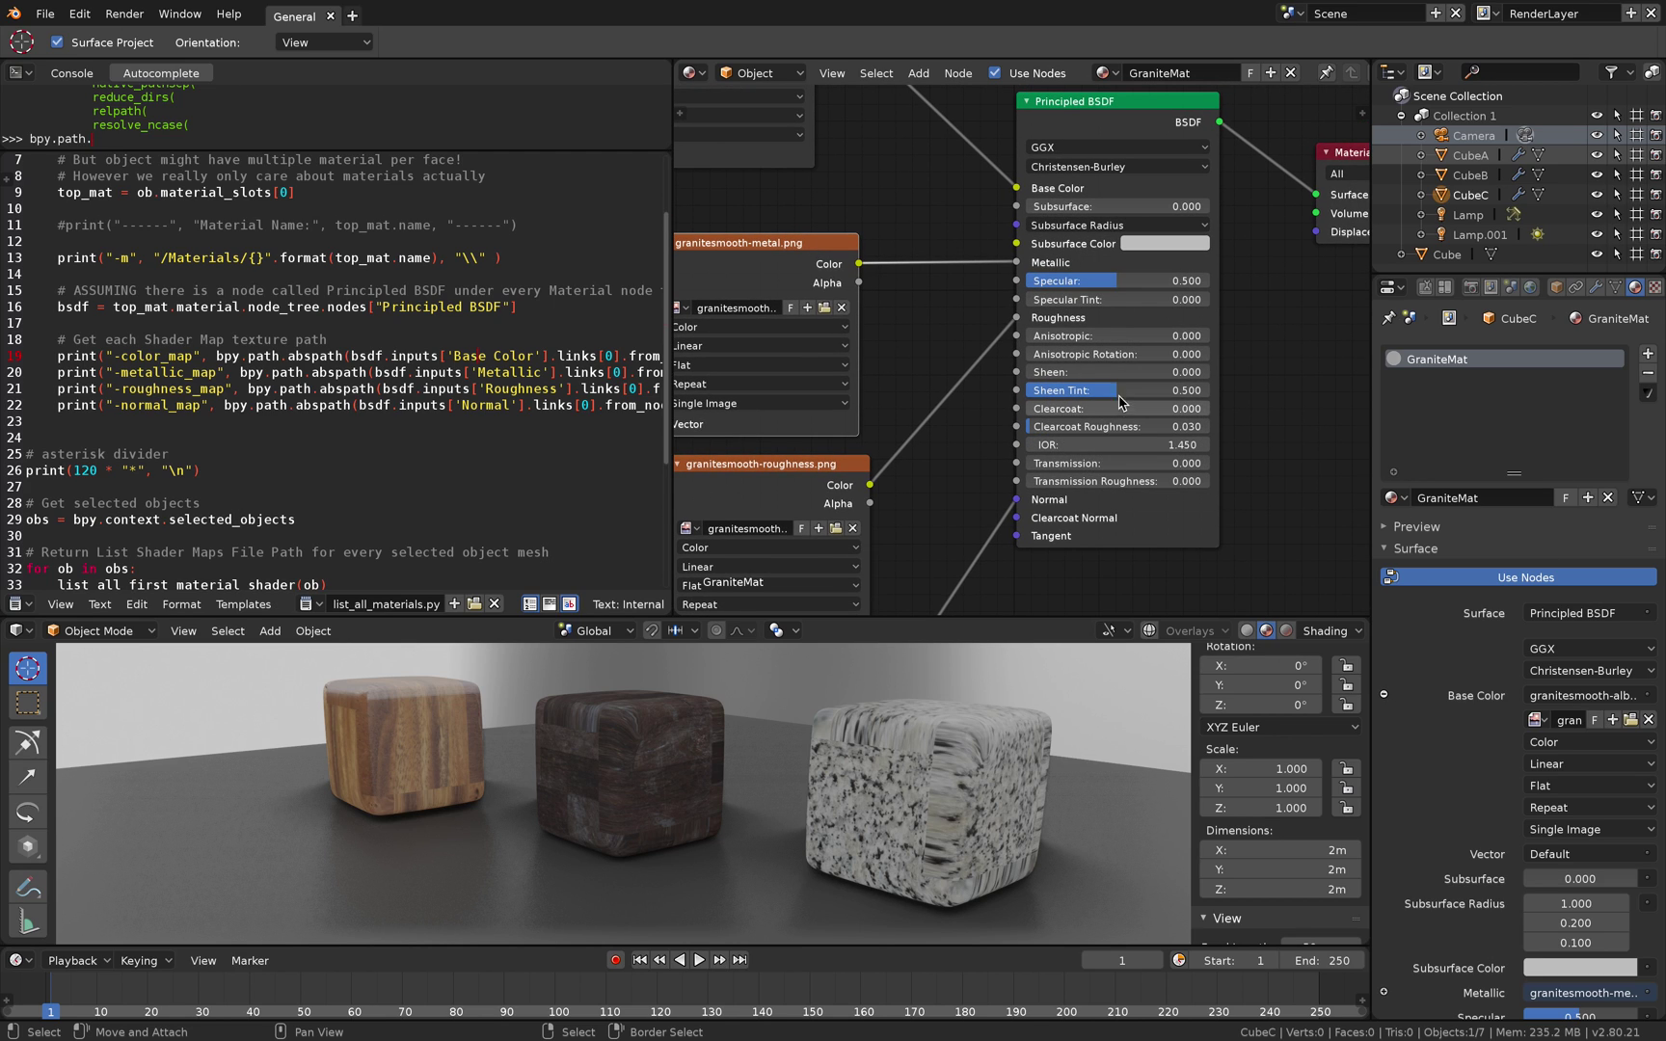
pyautogui.scroll(-1, 1022, 470)
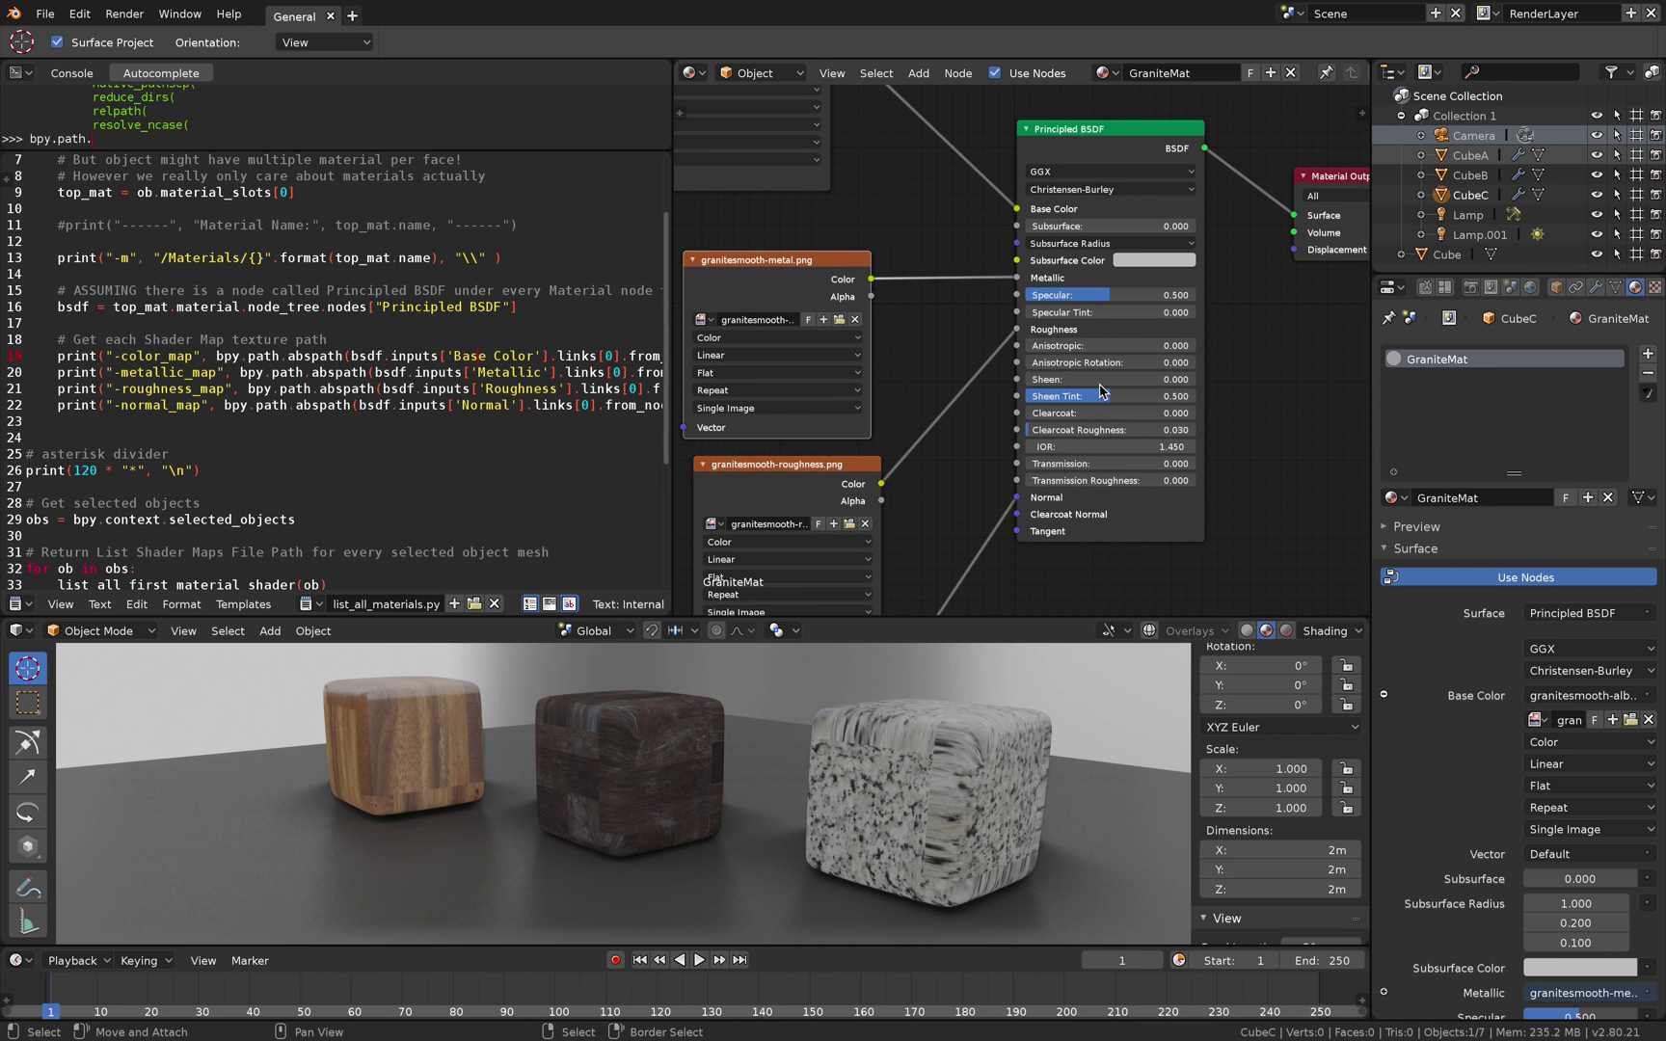
pyautogui.scroll(-2, 1104, 390)
pyautogui.moveTo(1250, 416); pyautogui.dragTo(1261, 424, button='middle')
pyautogui.scroll(1, 1261, 423)
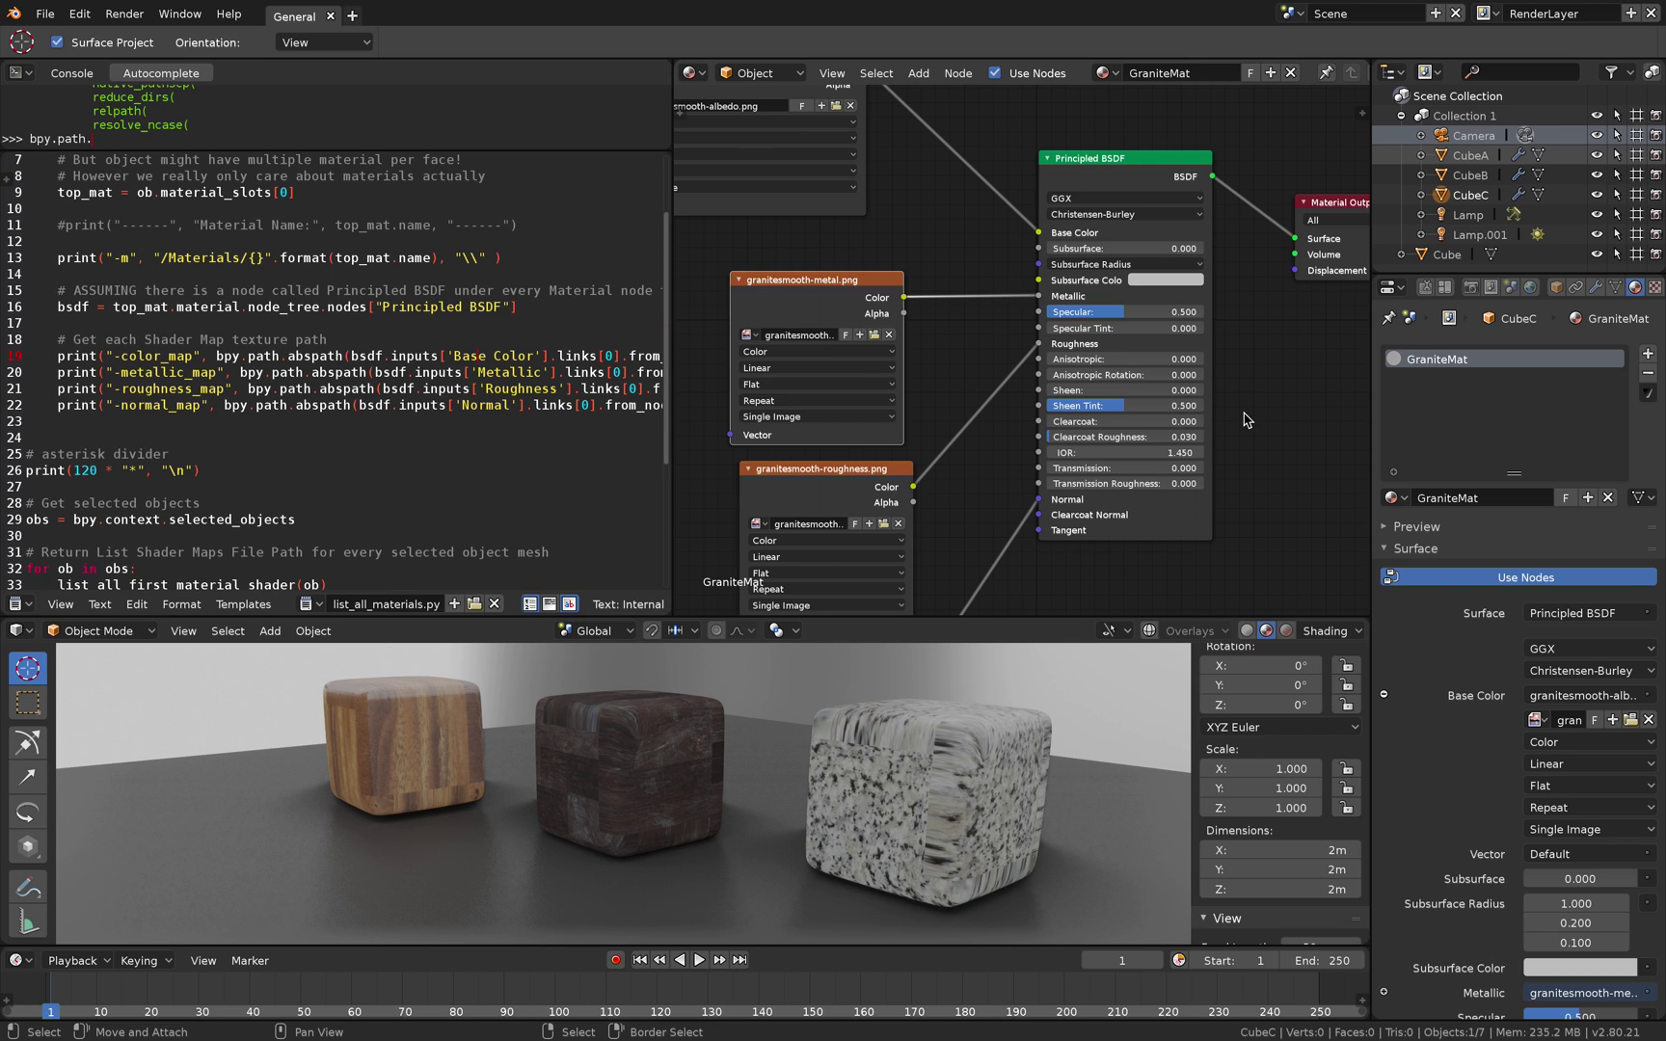
# Move the granite albedo texture node closer to the Principled BSDF and view the three textured cubes from a lower angle
pyautogui.press('Home')
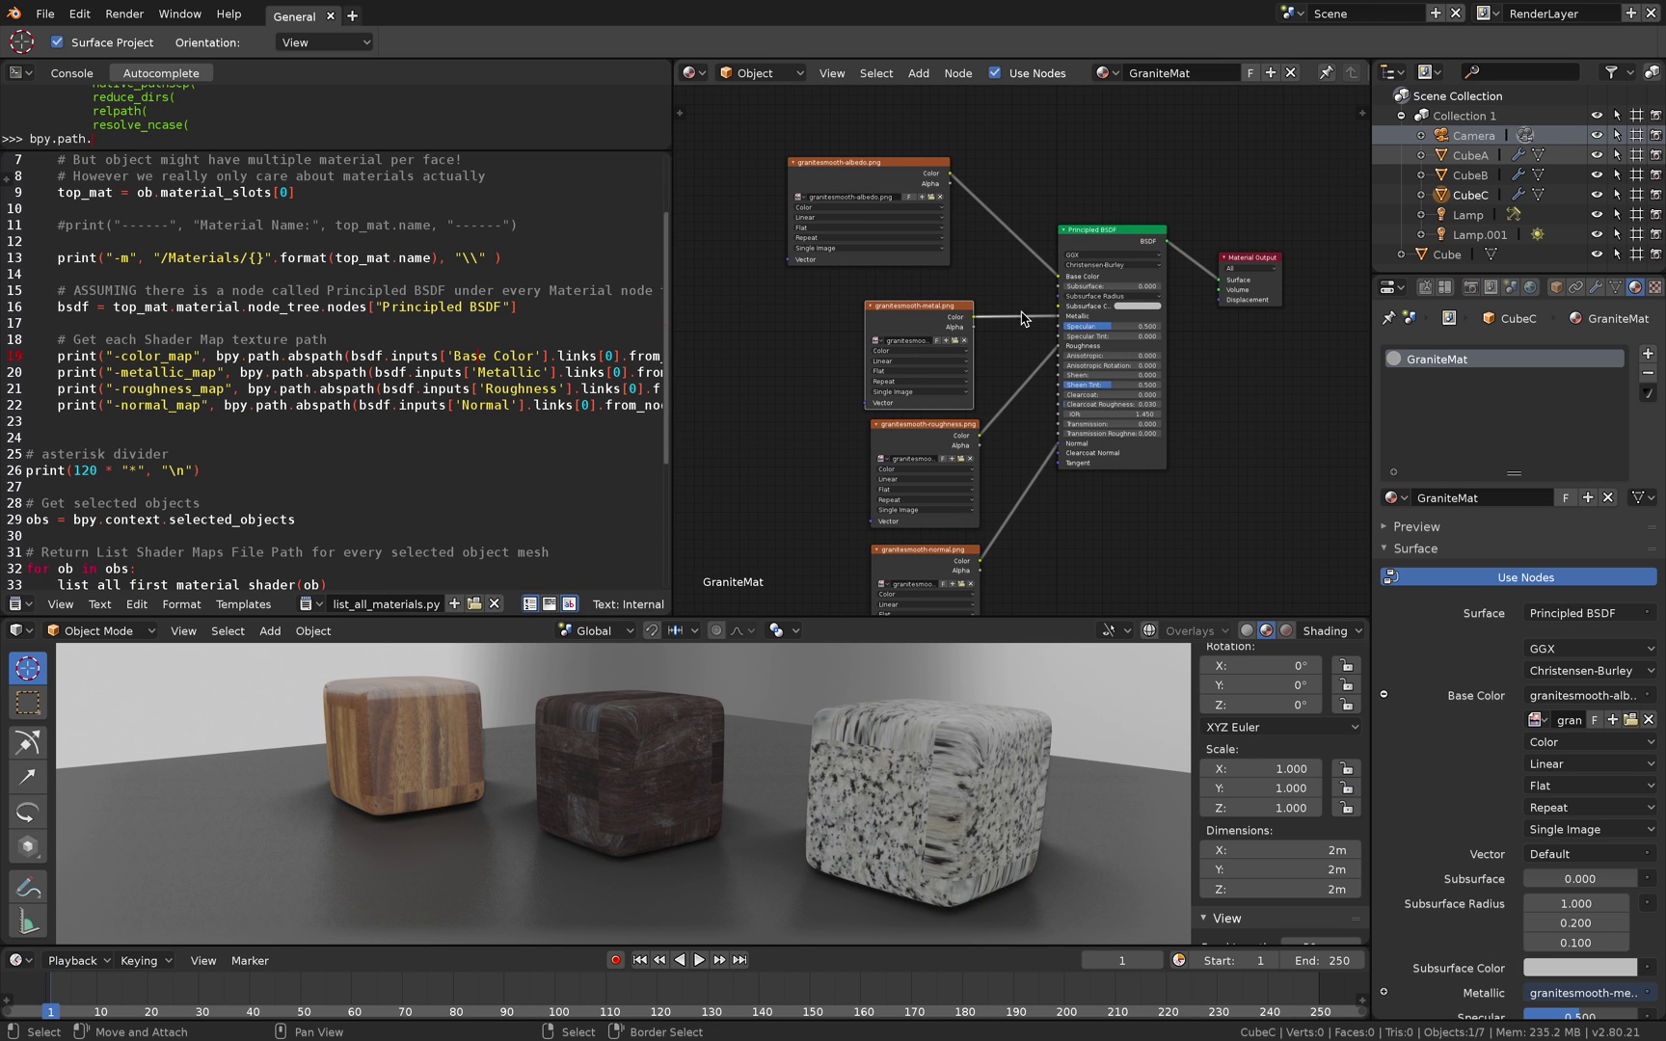
pyautogui.moveTo(983, 792); pyautogui.dragTo(1013, 771, button='middle')
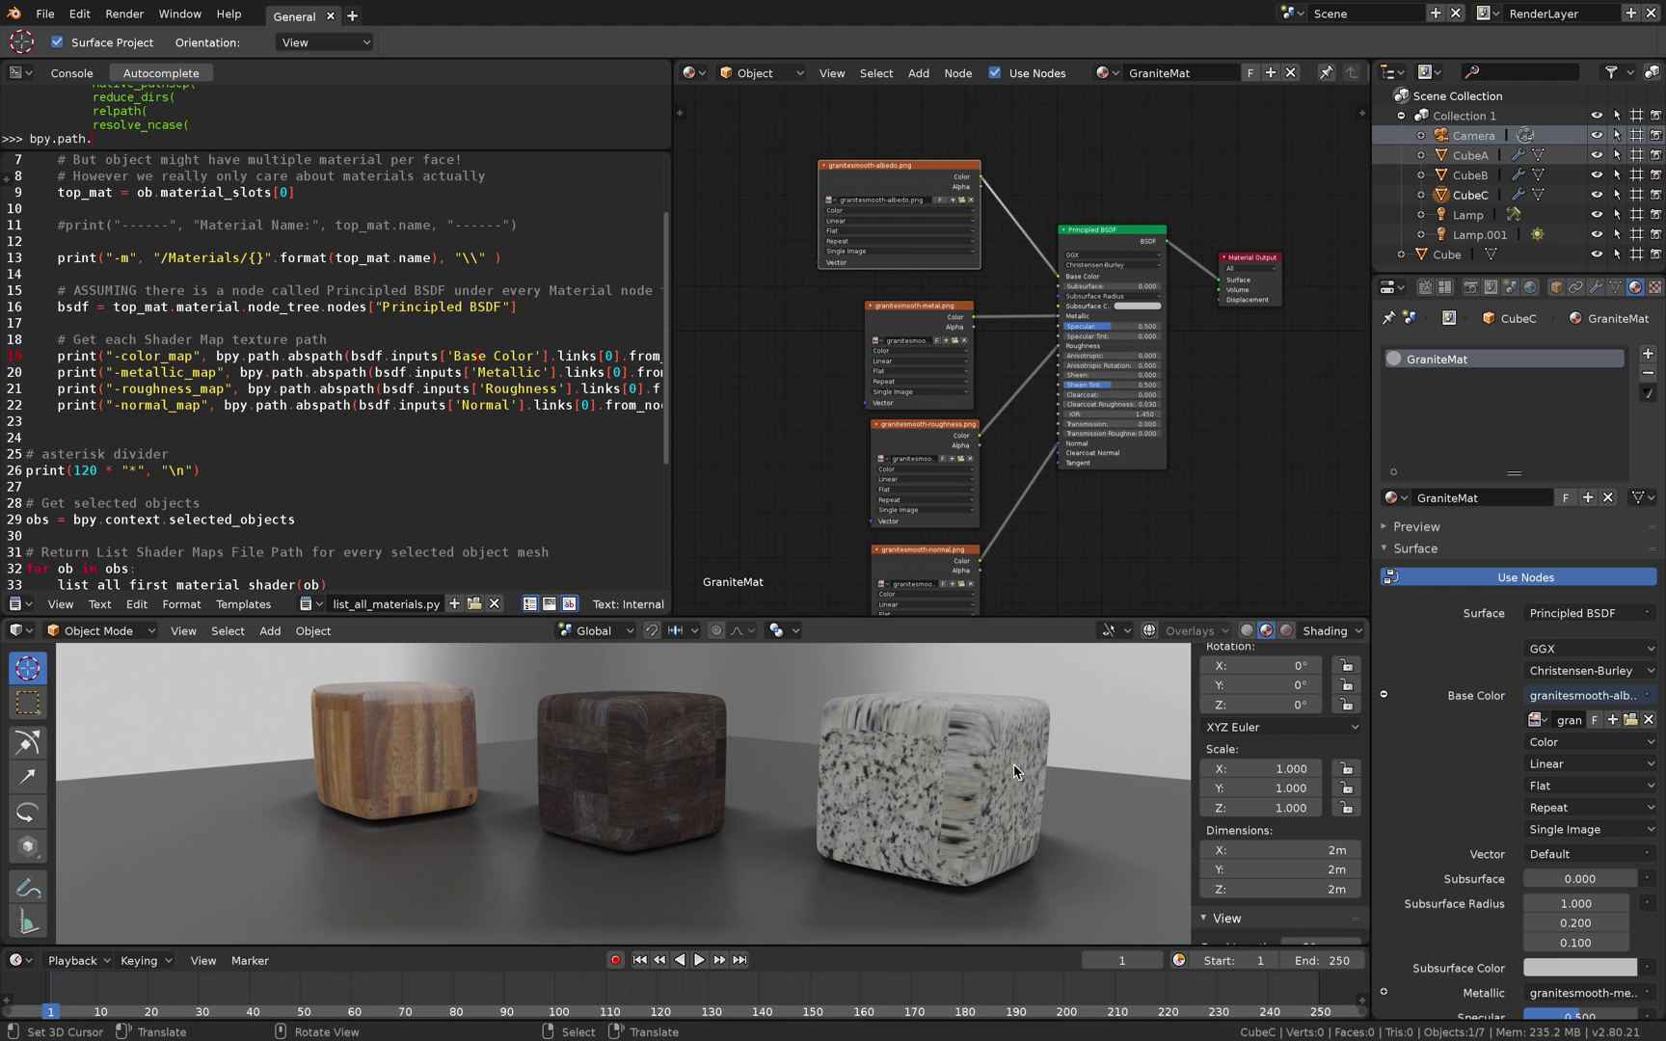
pyautogui.moveTo(1015, 764); pyautogui.dragTo(931, 732, button='middle')
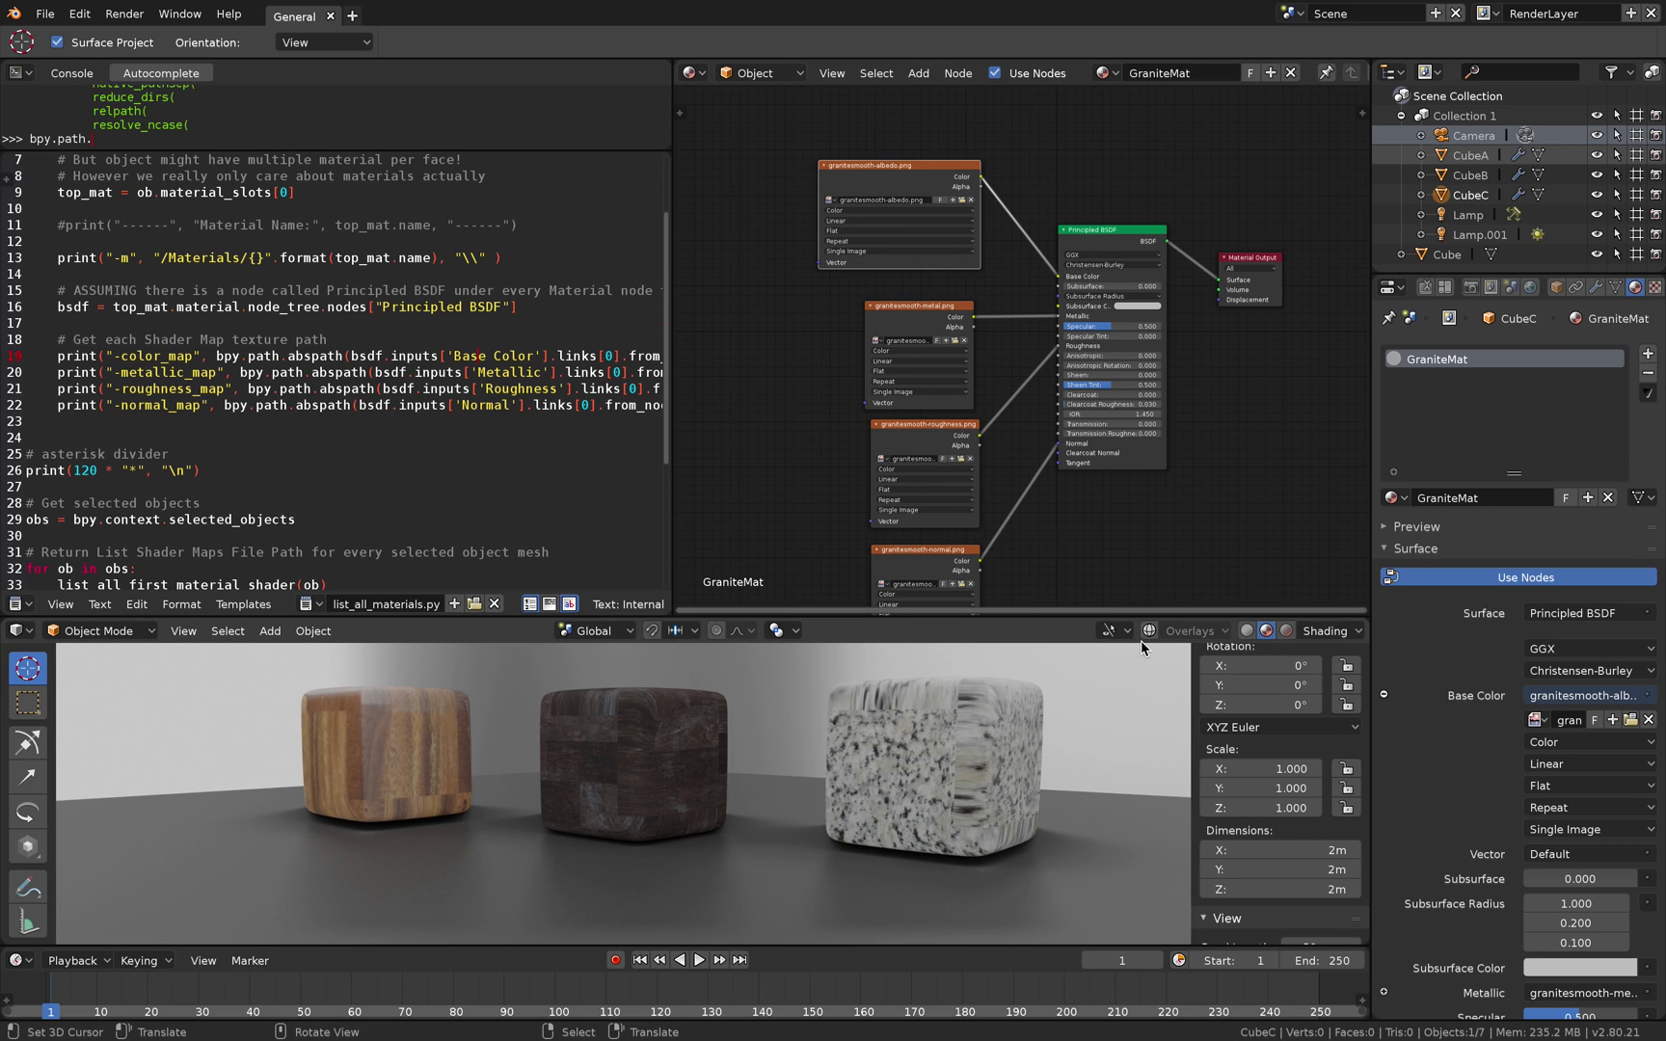
pyautogui.moveTo(1078, 665); pyautogui.dragTo(1008, 718, button='middle')
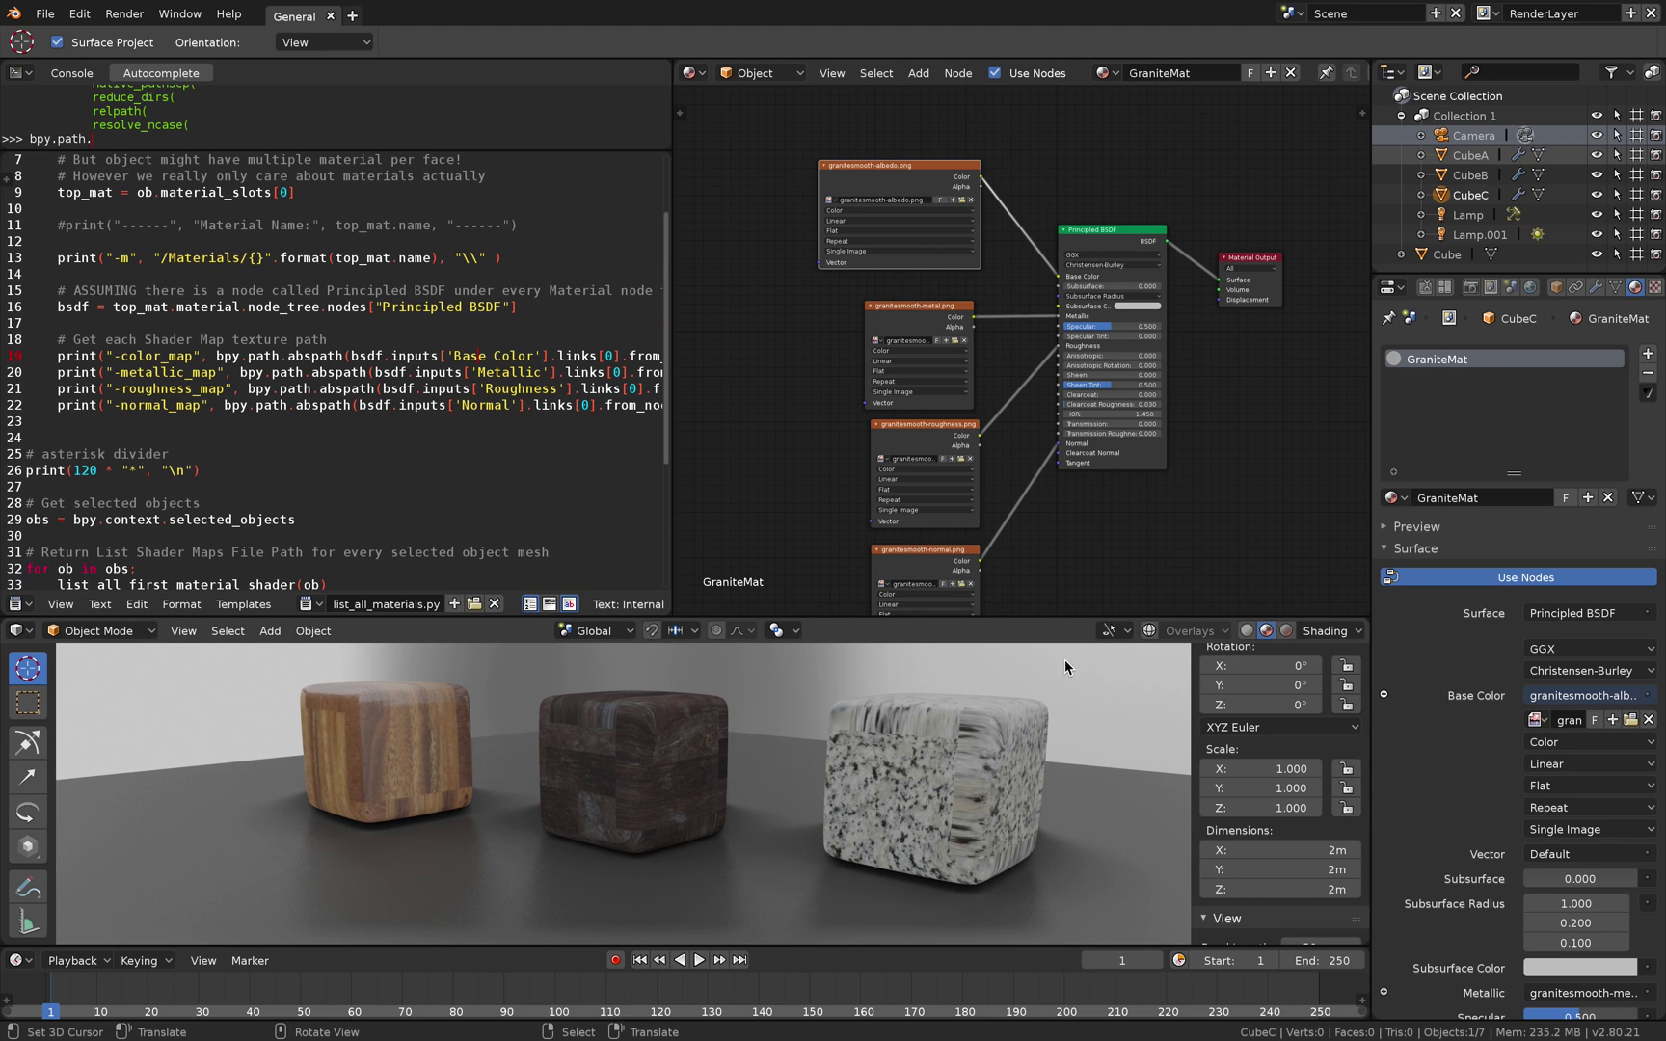
pyautogui.scroll(-1, 993, 495)
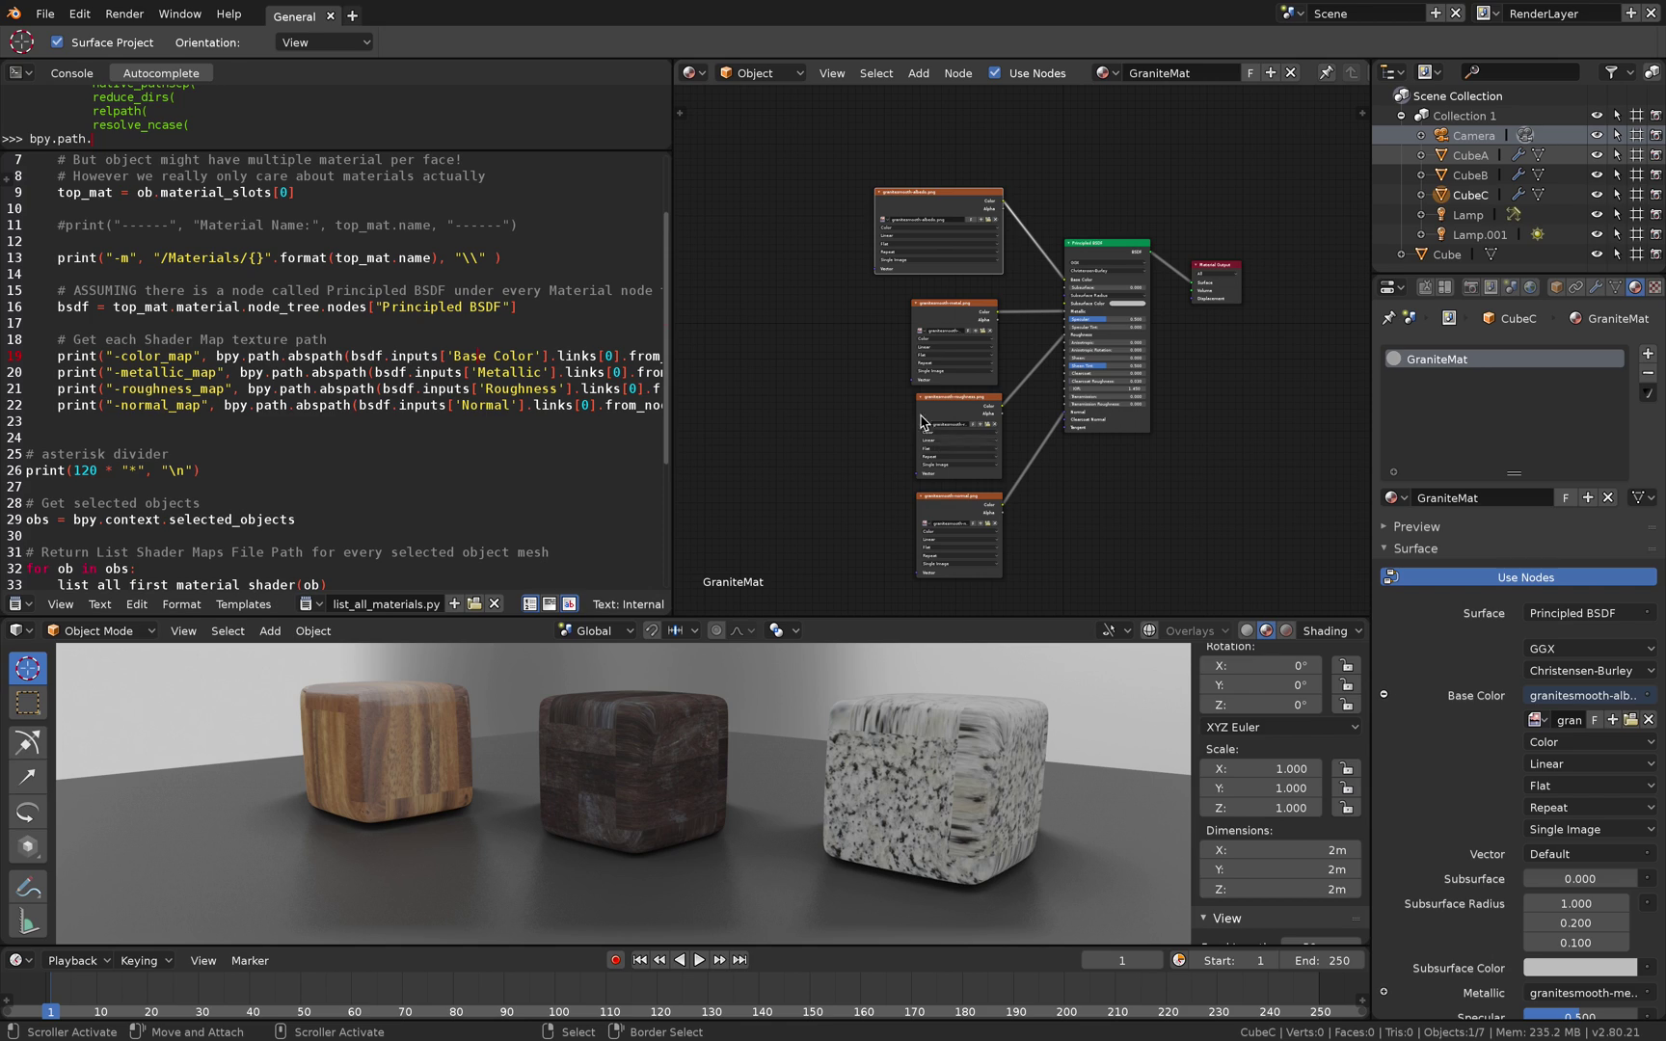
pyautogui.moveTo(763, 272); pyautogui.dragTo(737, 259, button='middle')
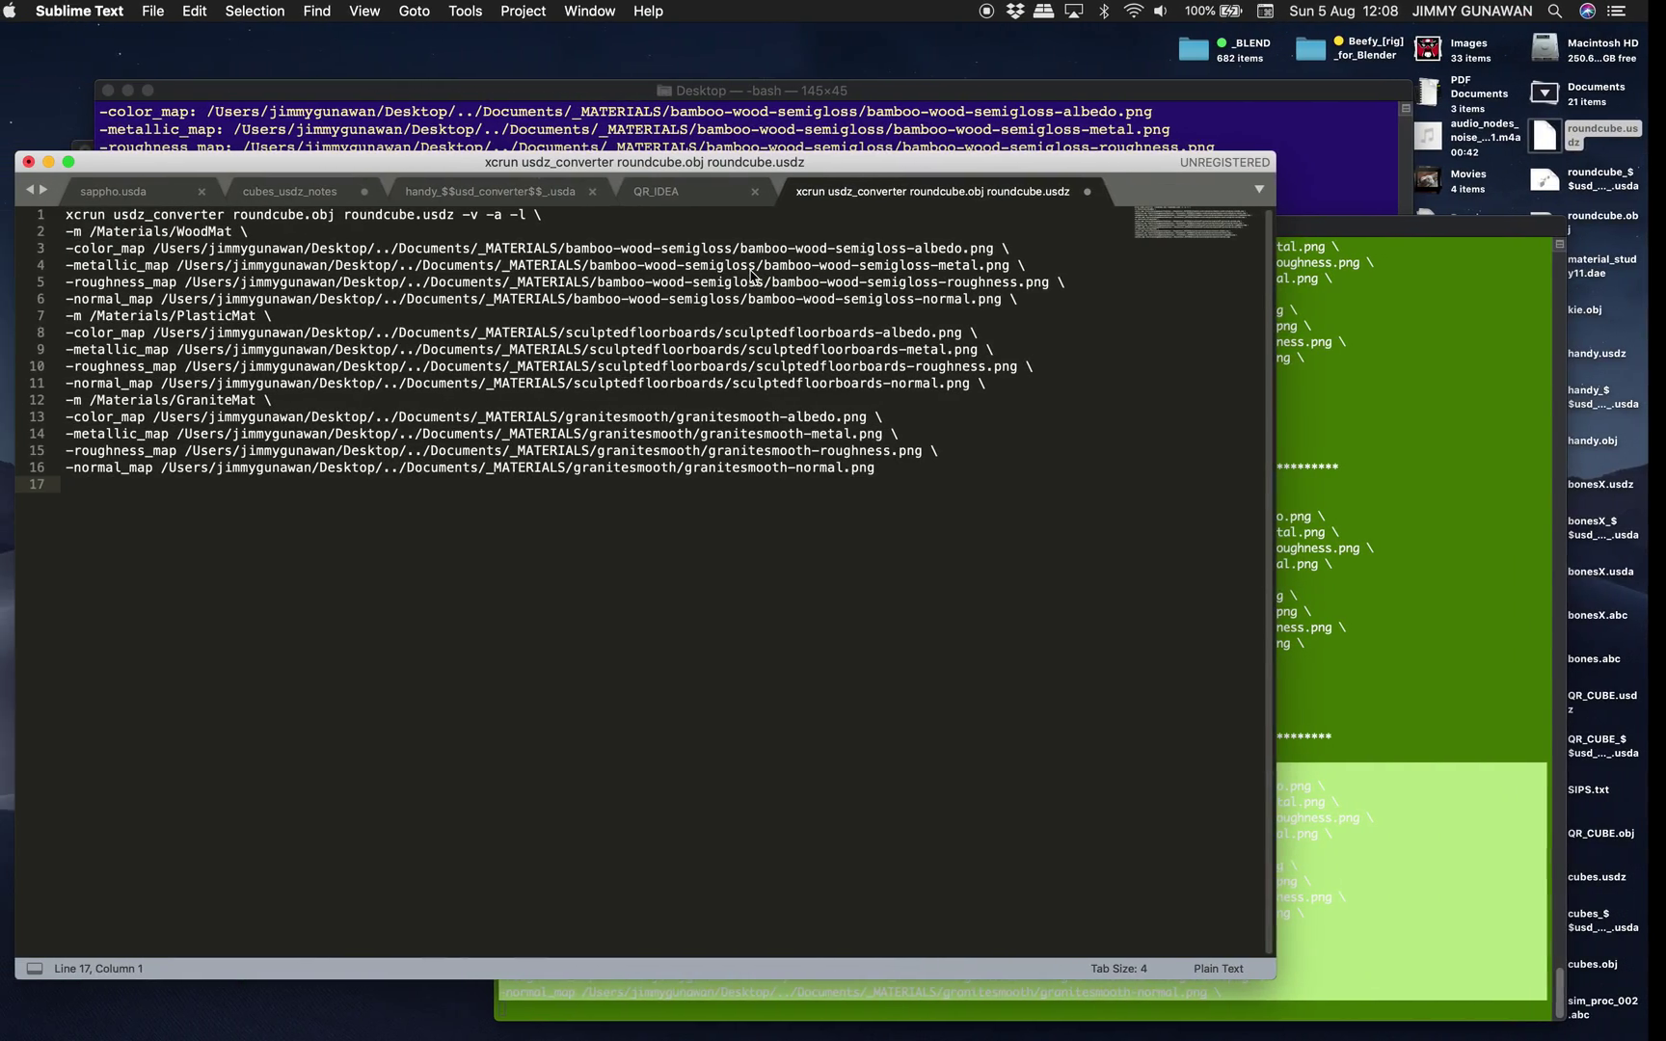
# Switch to Sublime Text, shift the xcrun usdz_converter script window sideways, and bring the Blender console in Terminal forward
pyautogui.moveTo(812, 171); pyautogui.dragTo(845, 168)
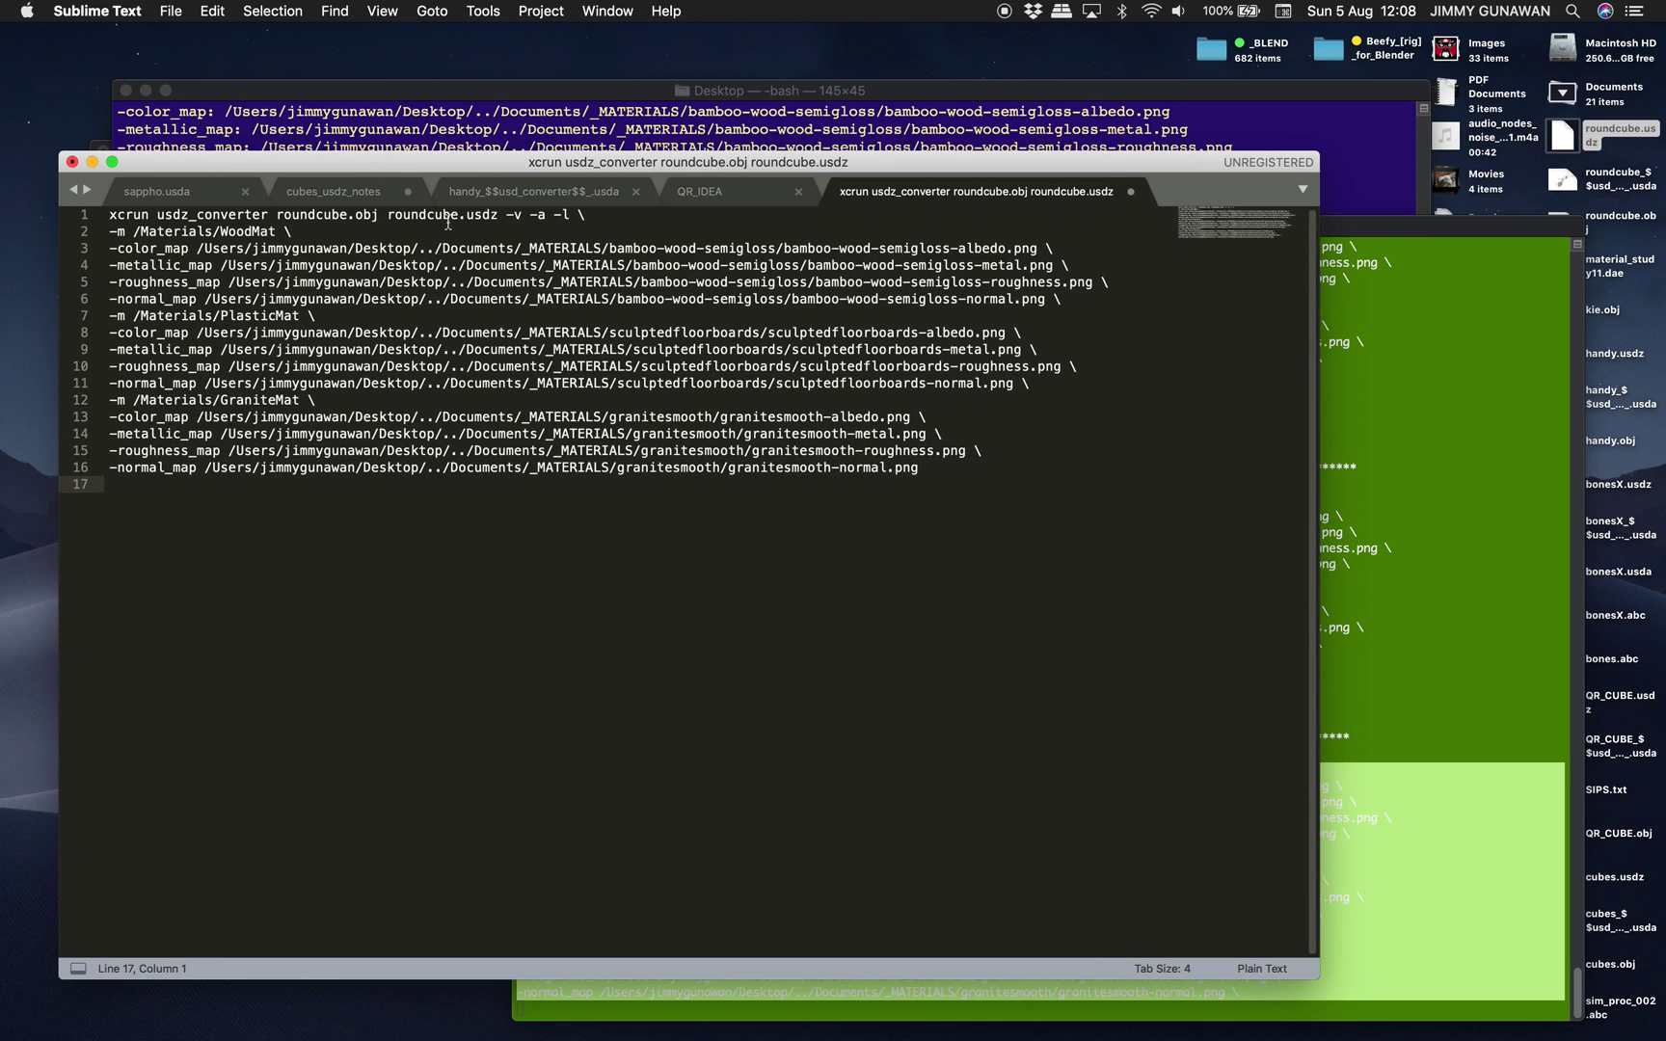
pyautogui.click(1359, 228)
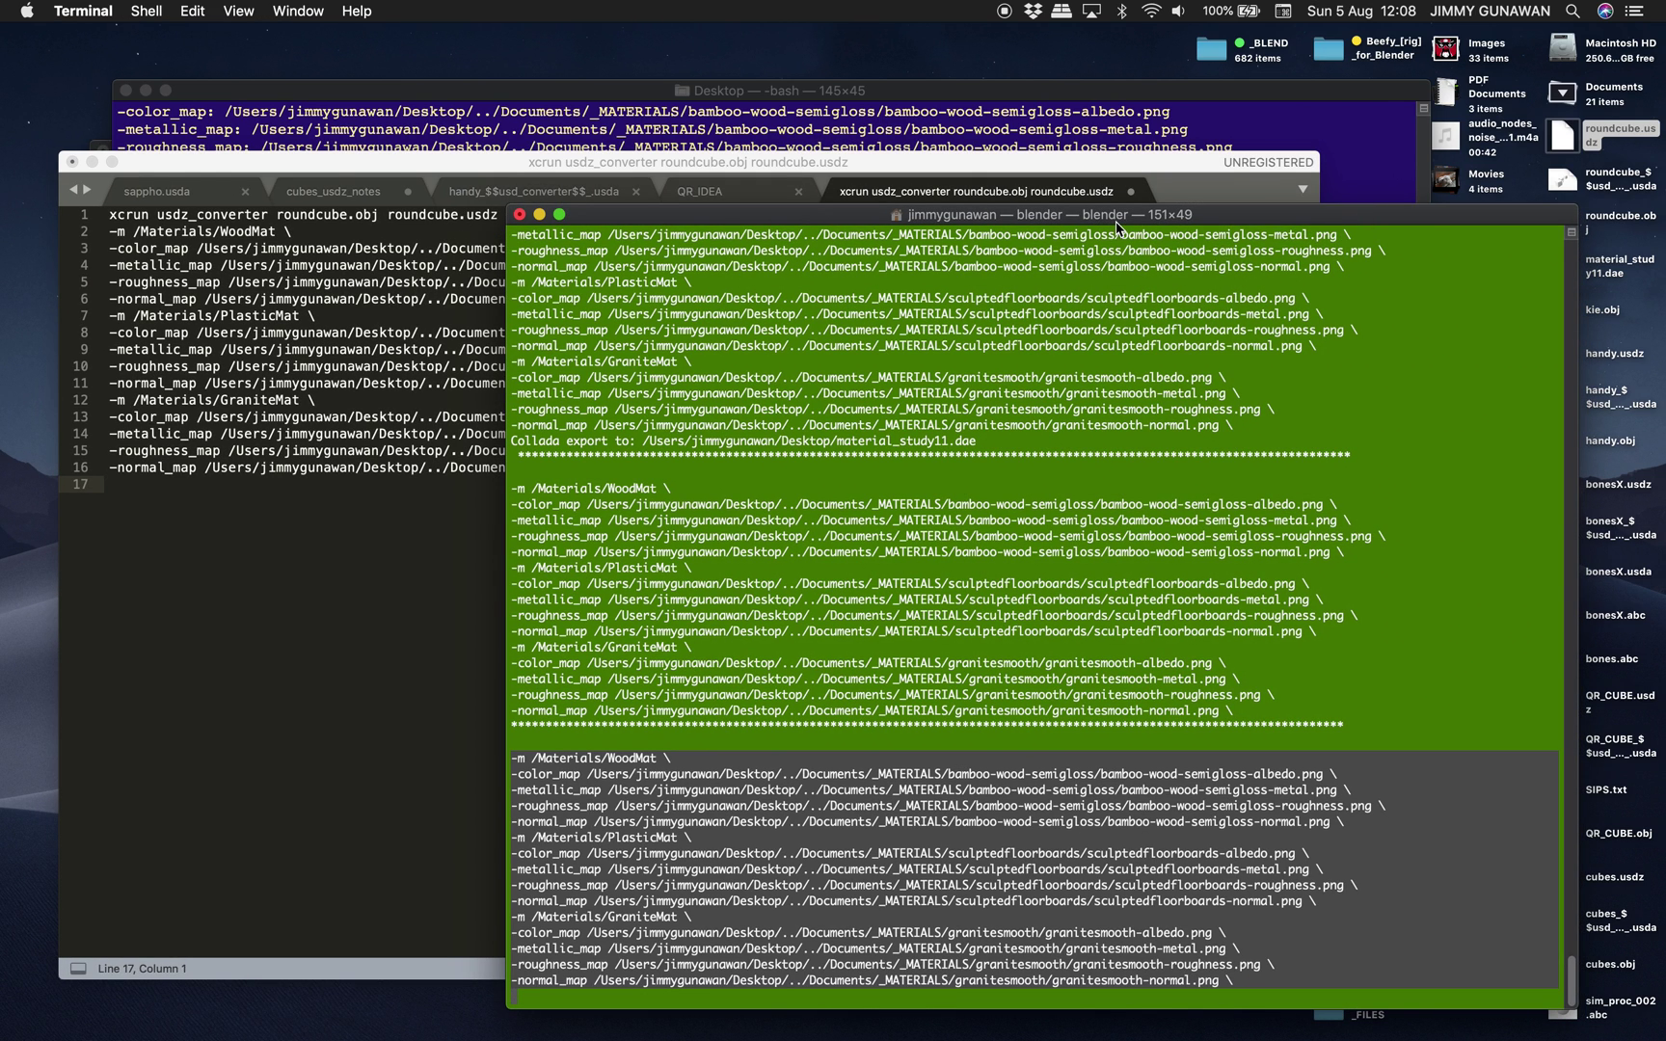
# Switch to Blender 2.80 and enlarge the 3D viewport showing the three cubes
pyautogui.hotkey('ctrl', 'Right')
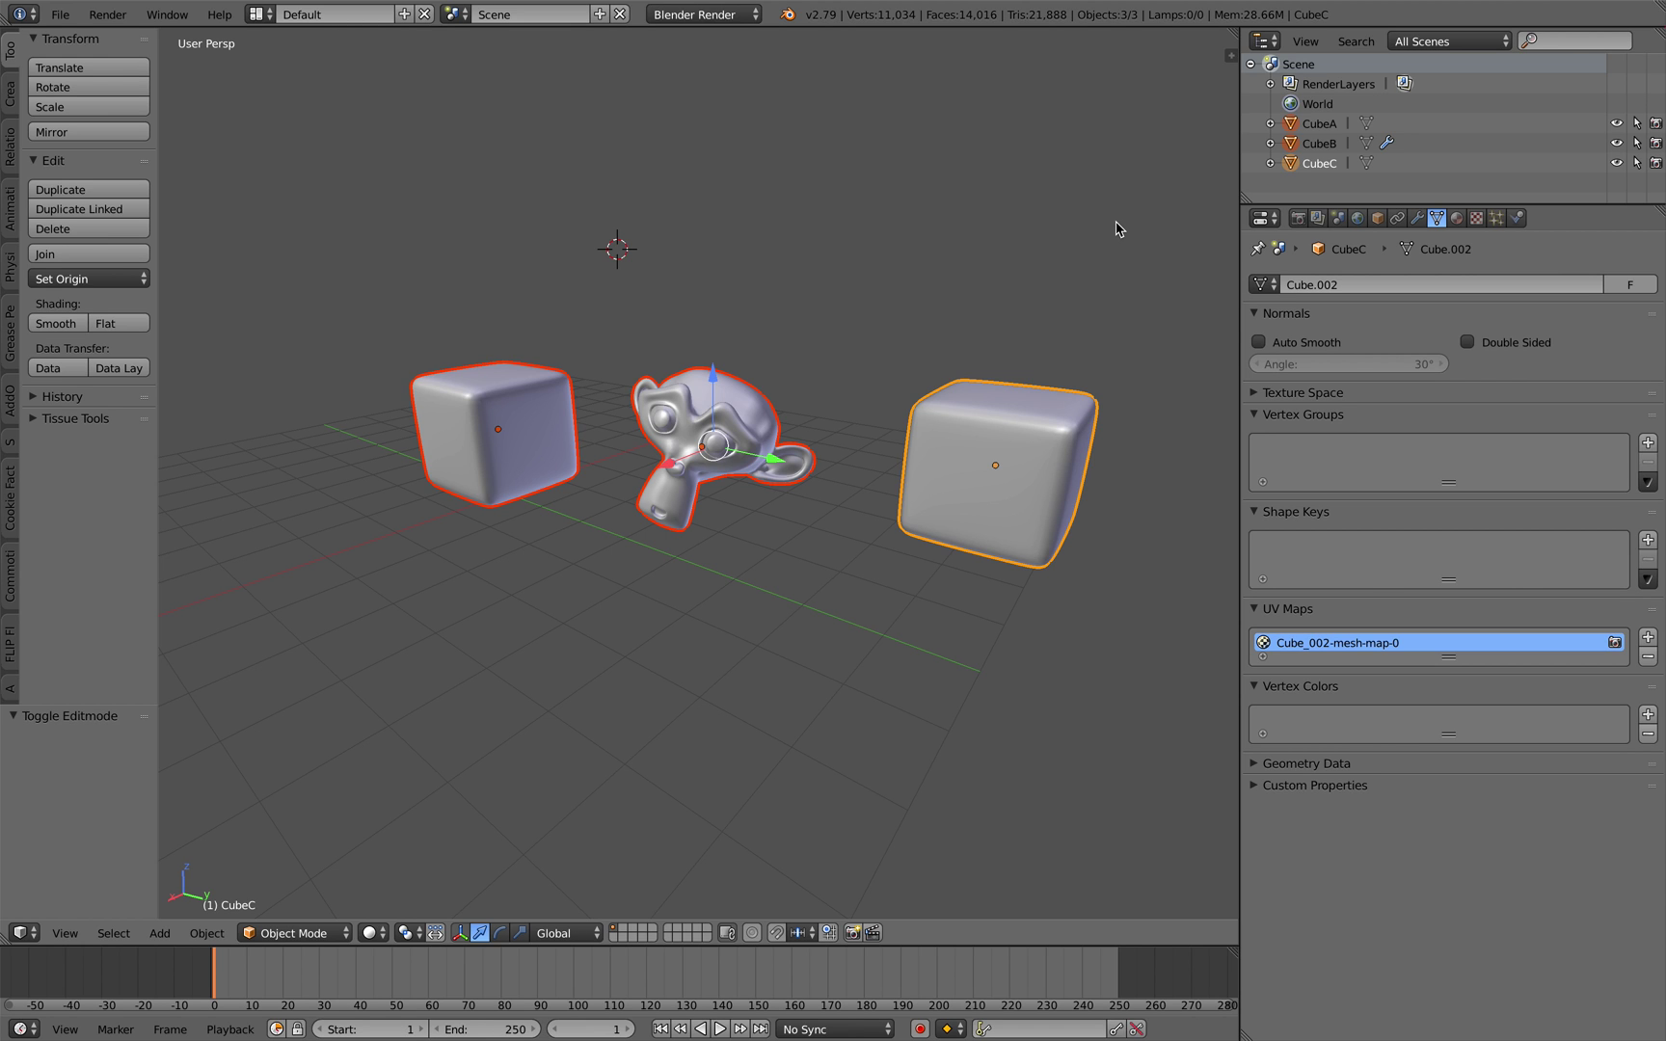
pyautogui.hotkey('ctrl', 'Right')
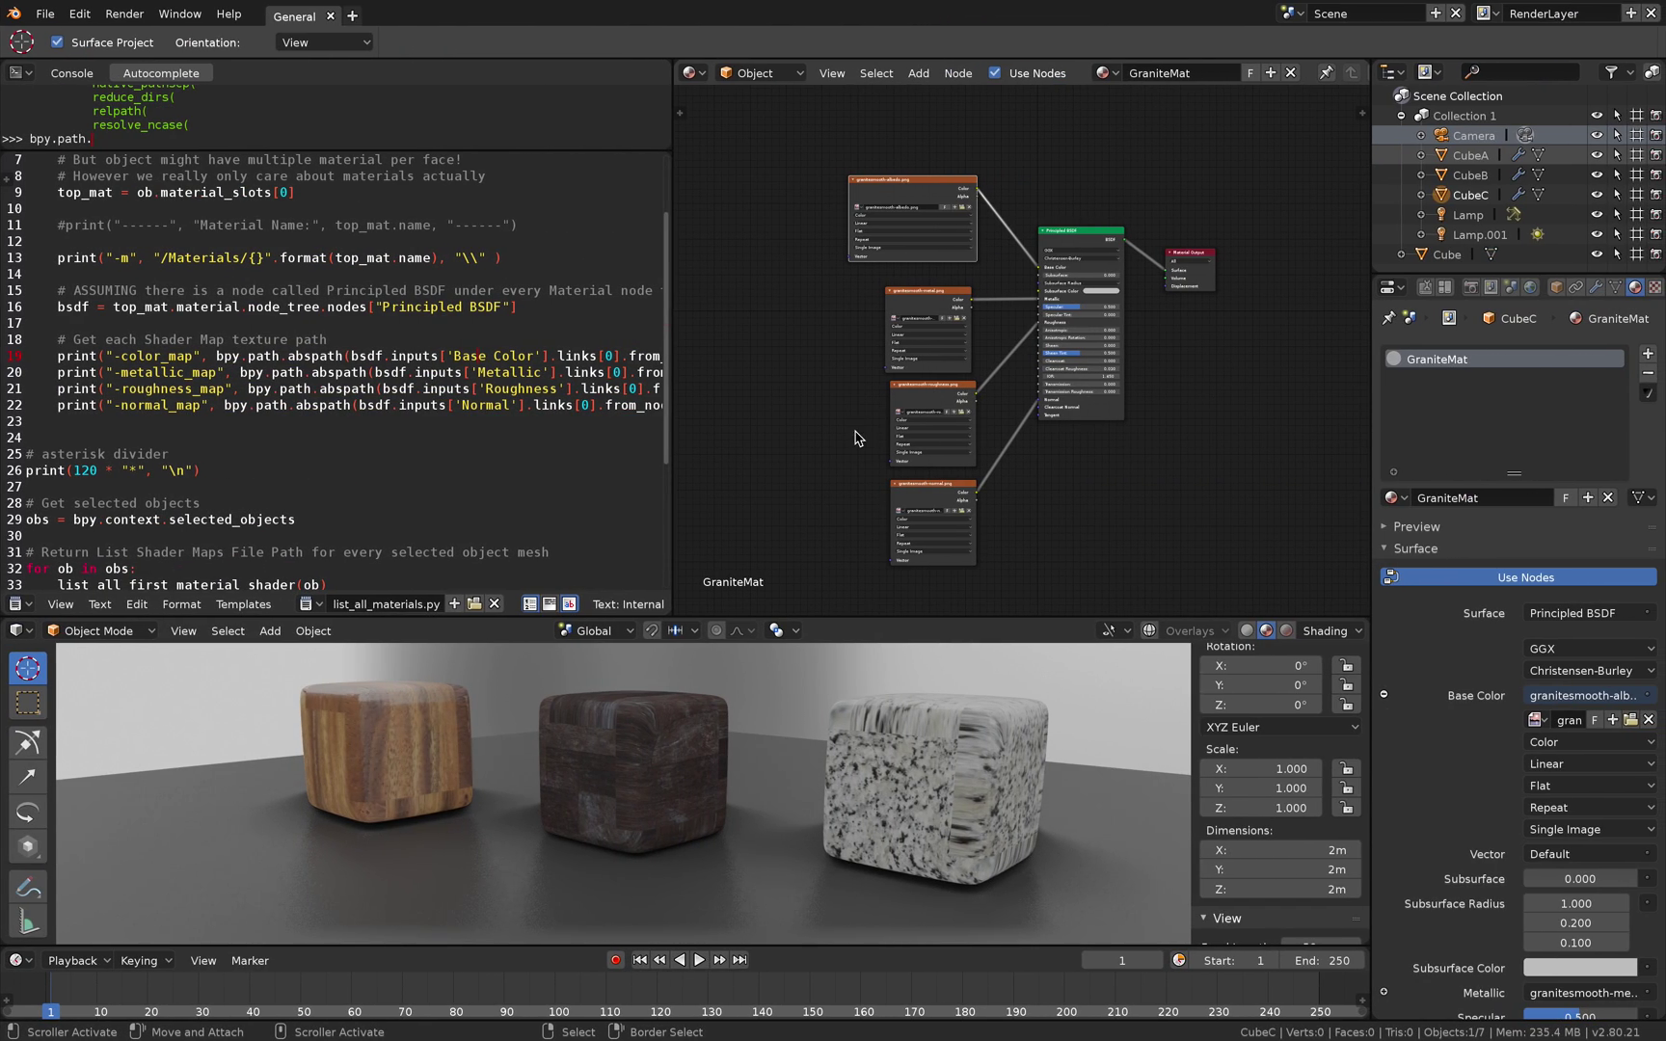
pyautogui.moveTo(831, 618); pyautogui.dragTo(831, 476)
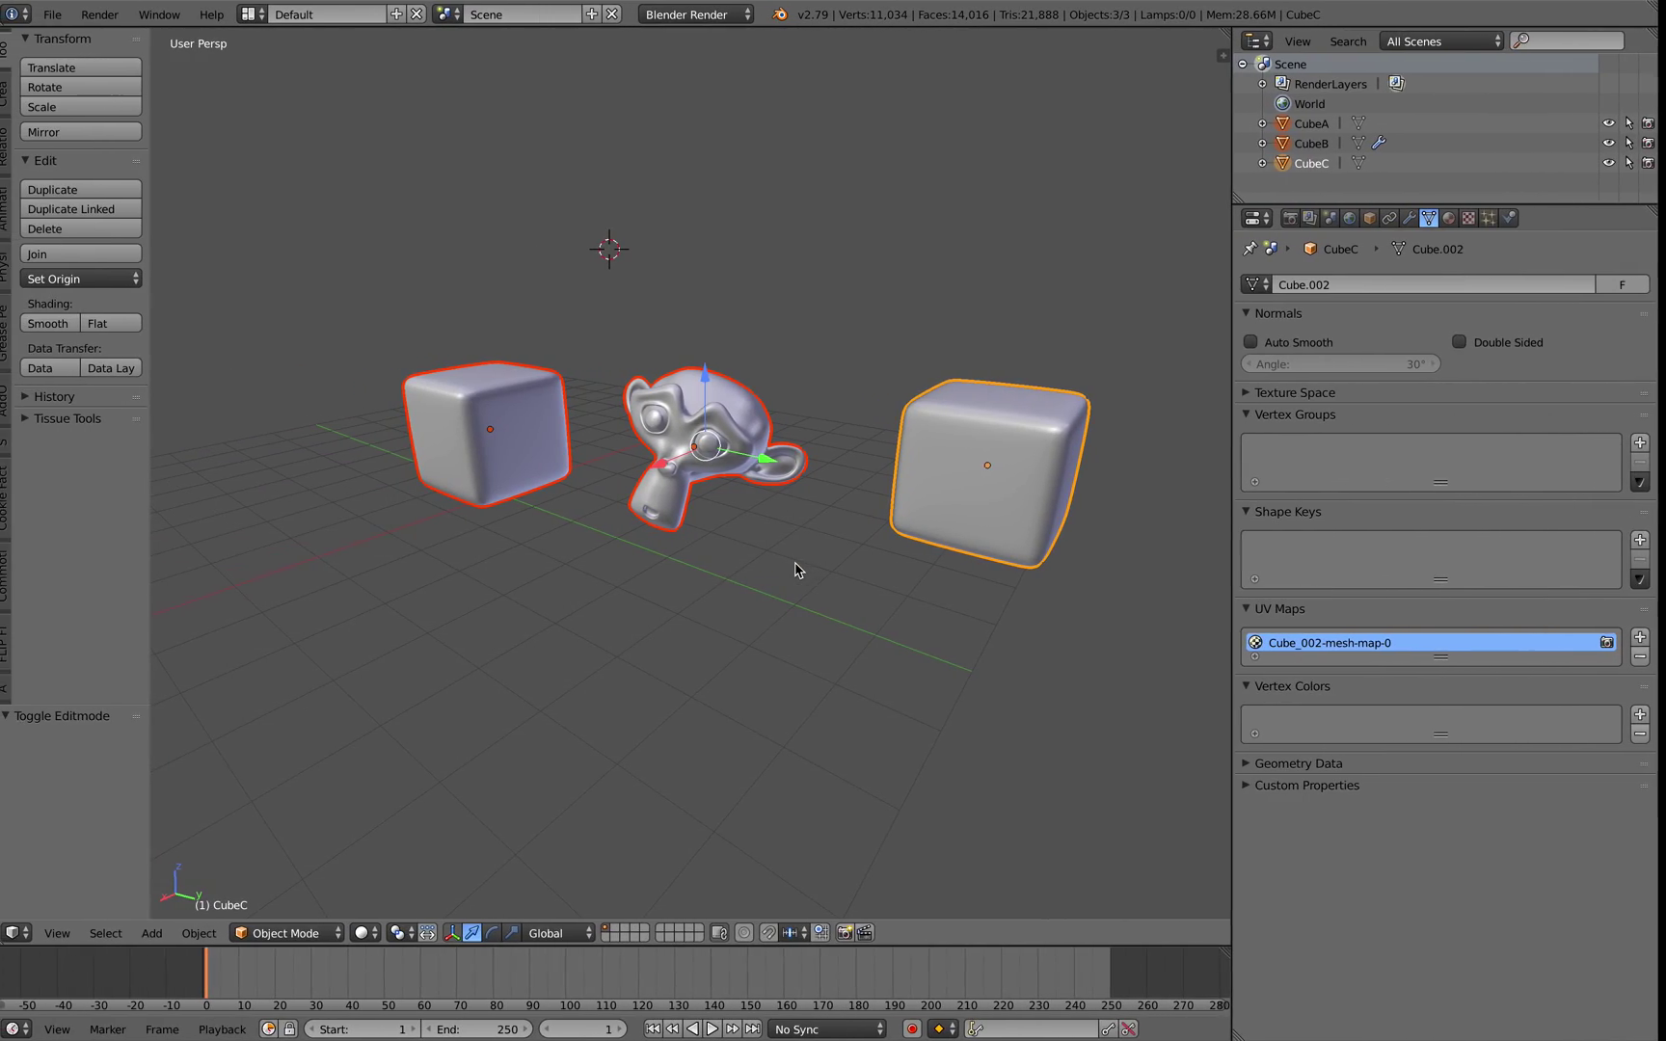
# Switch to Terminal, look through the Blender console's material listings, and reposition and resize its window
pyautogui.hotkey('ctrl', 'Left')
pyautogui.click(793, 567)
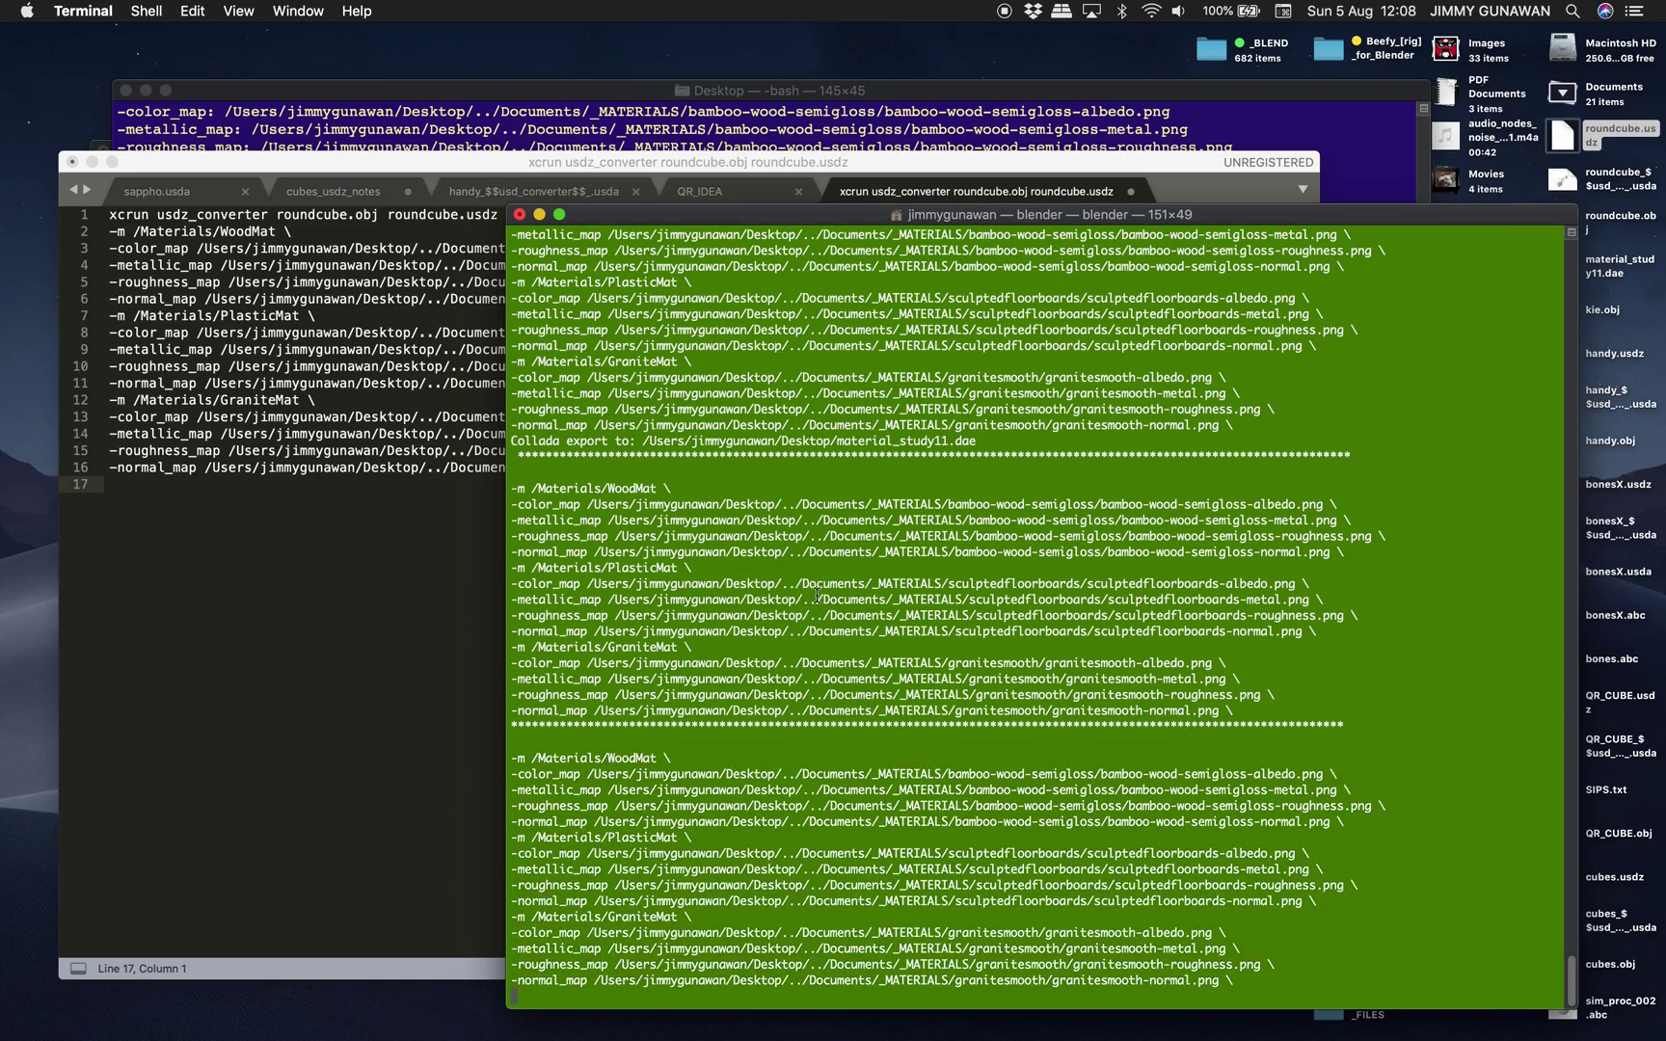
pyautogui.scroll(10, 820, 573)
pyautogui.scroll(-10, 844, 580)
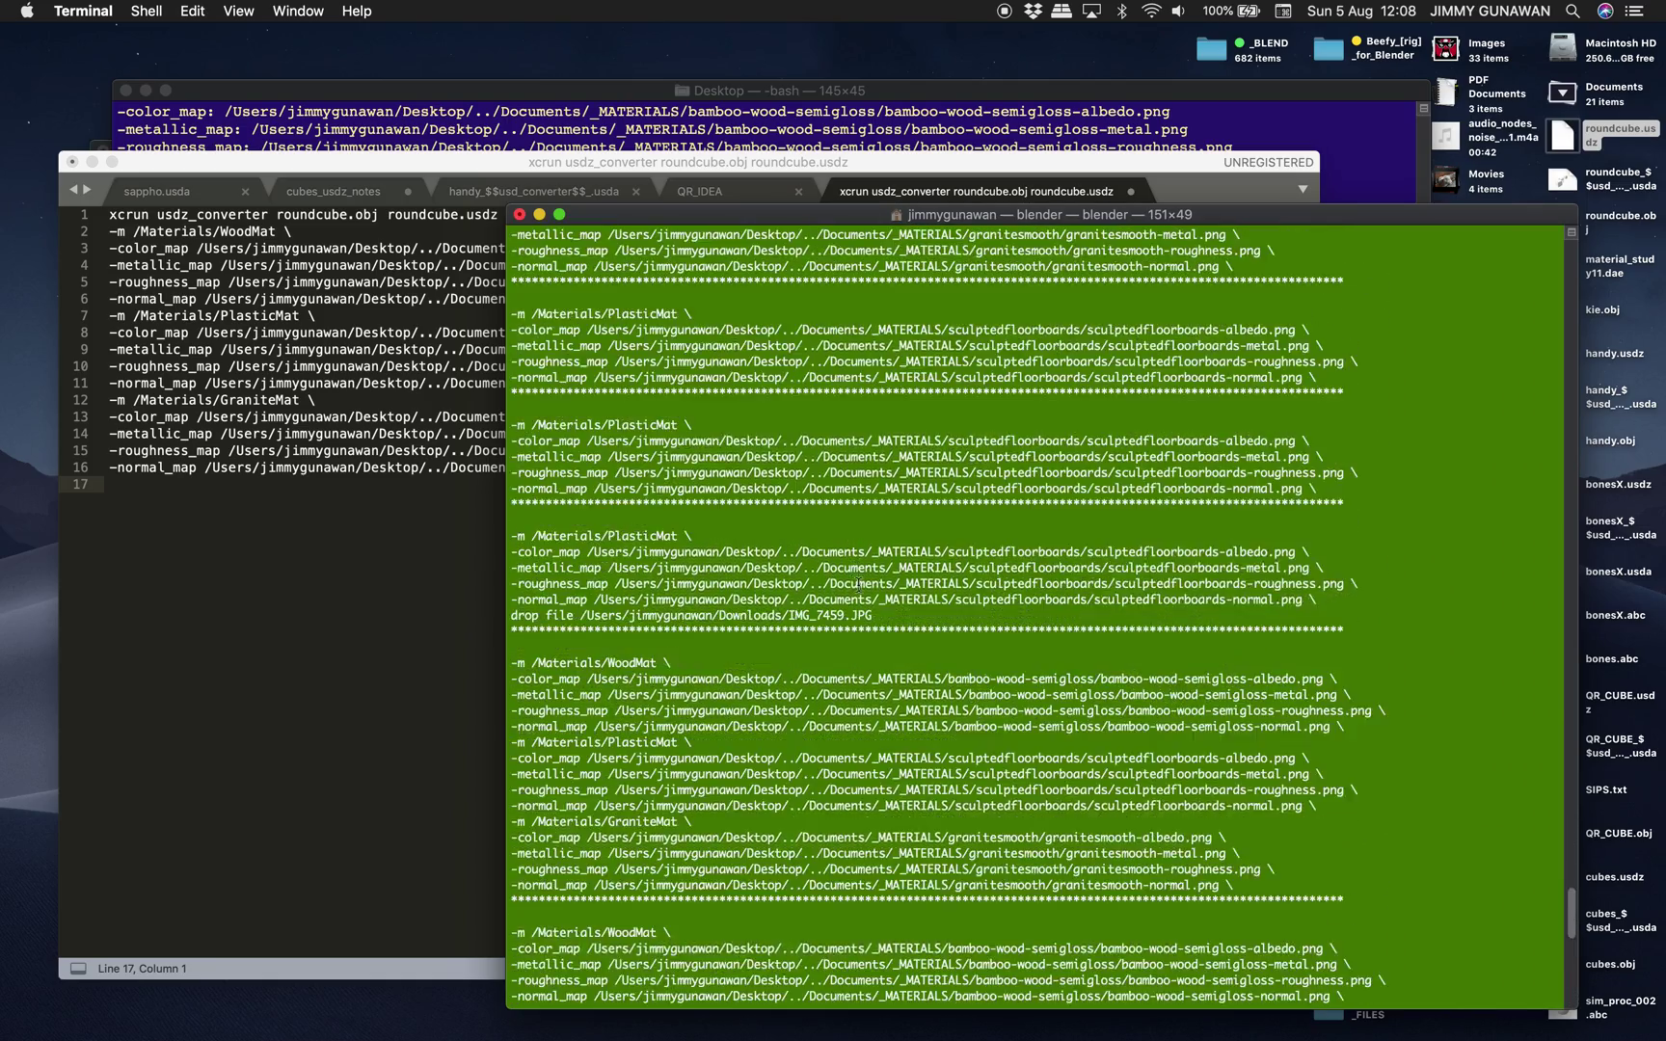
pyautogui.moveTo(914, 221); pyautogui.dragTo(817, 113)
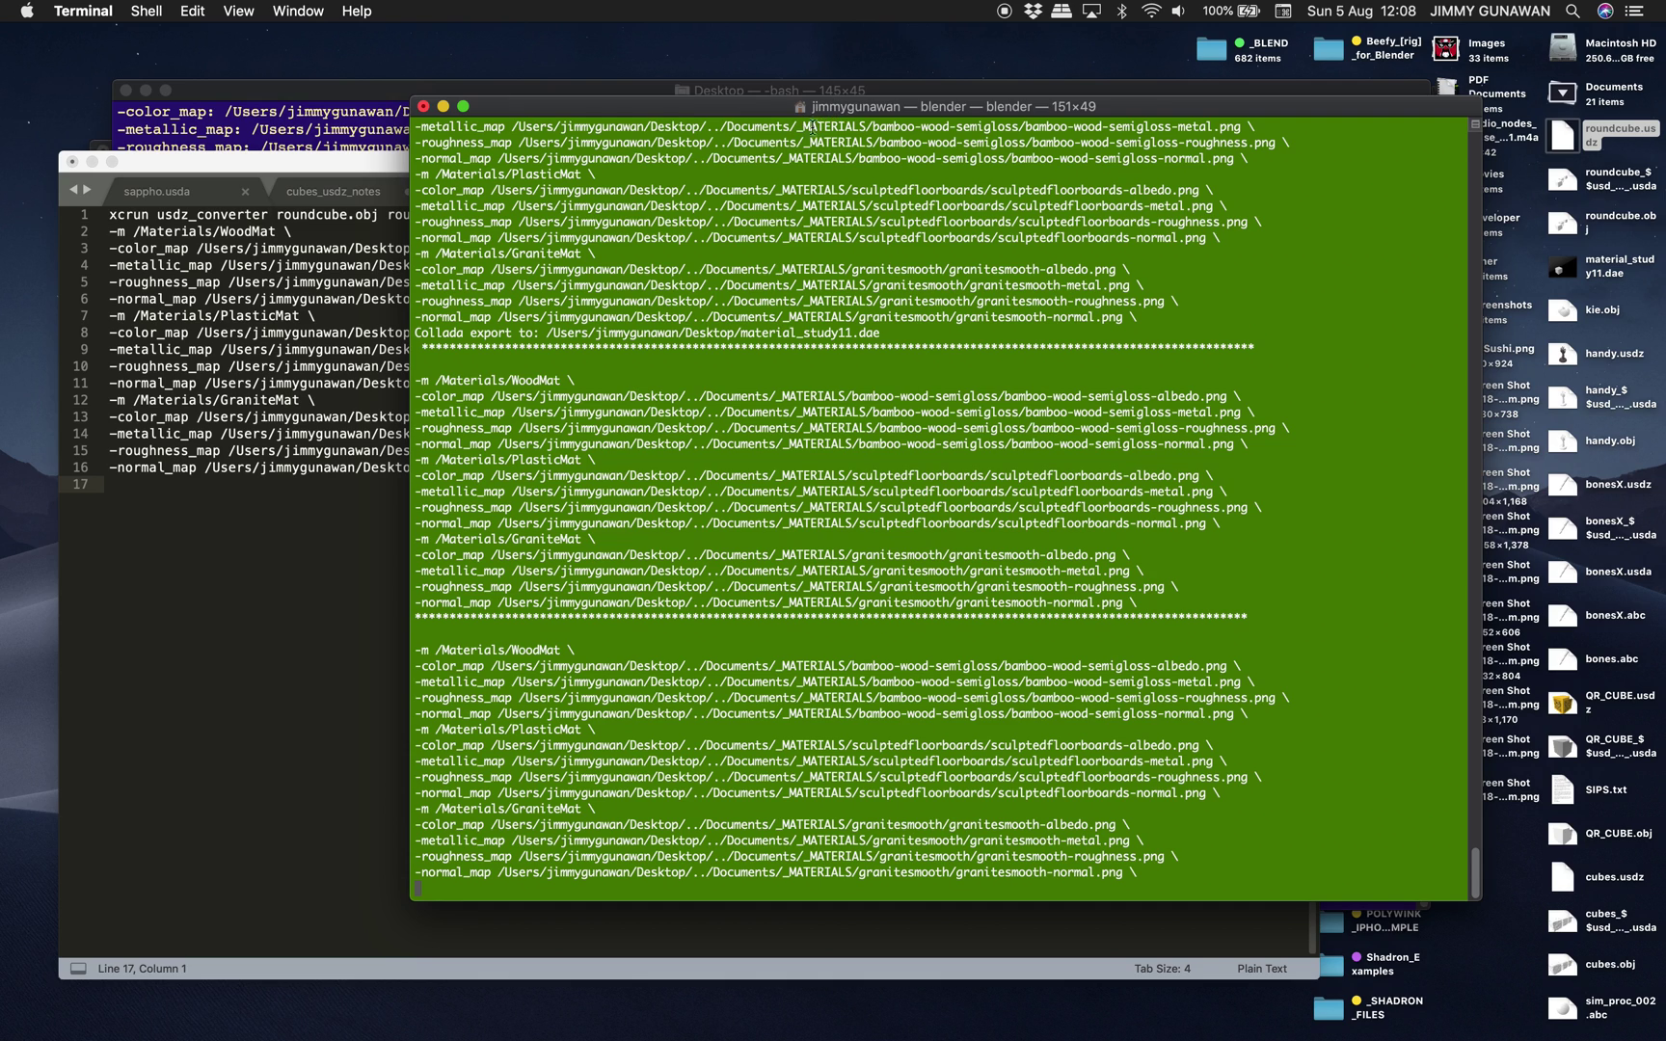
pyautogui.moveTo(1481, 903); pyautogui.dragTo(1444, 945)
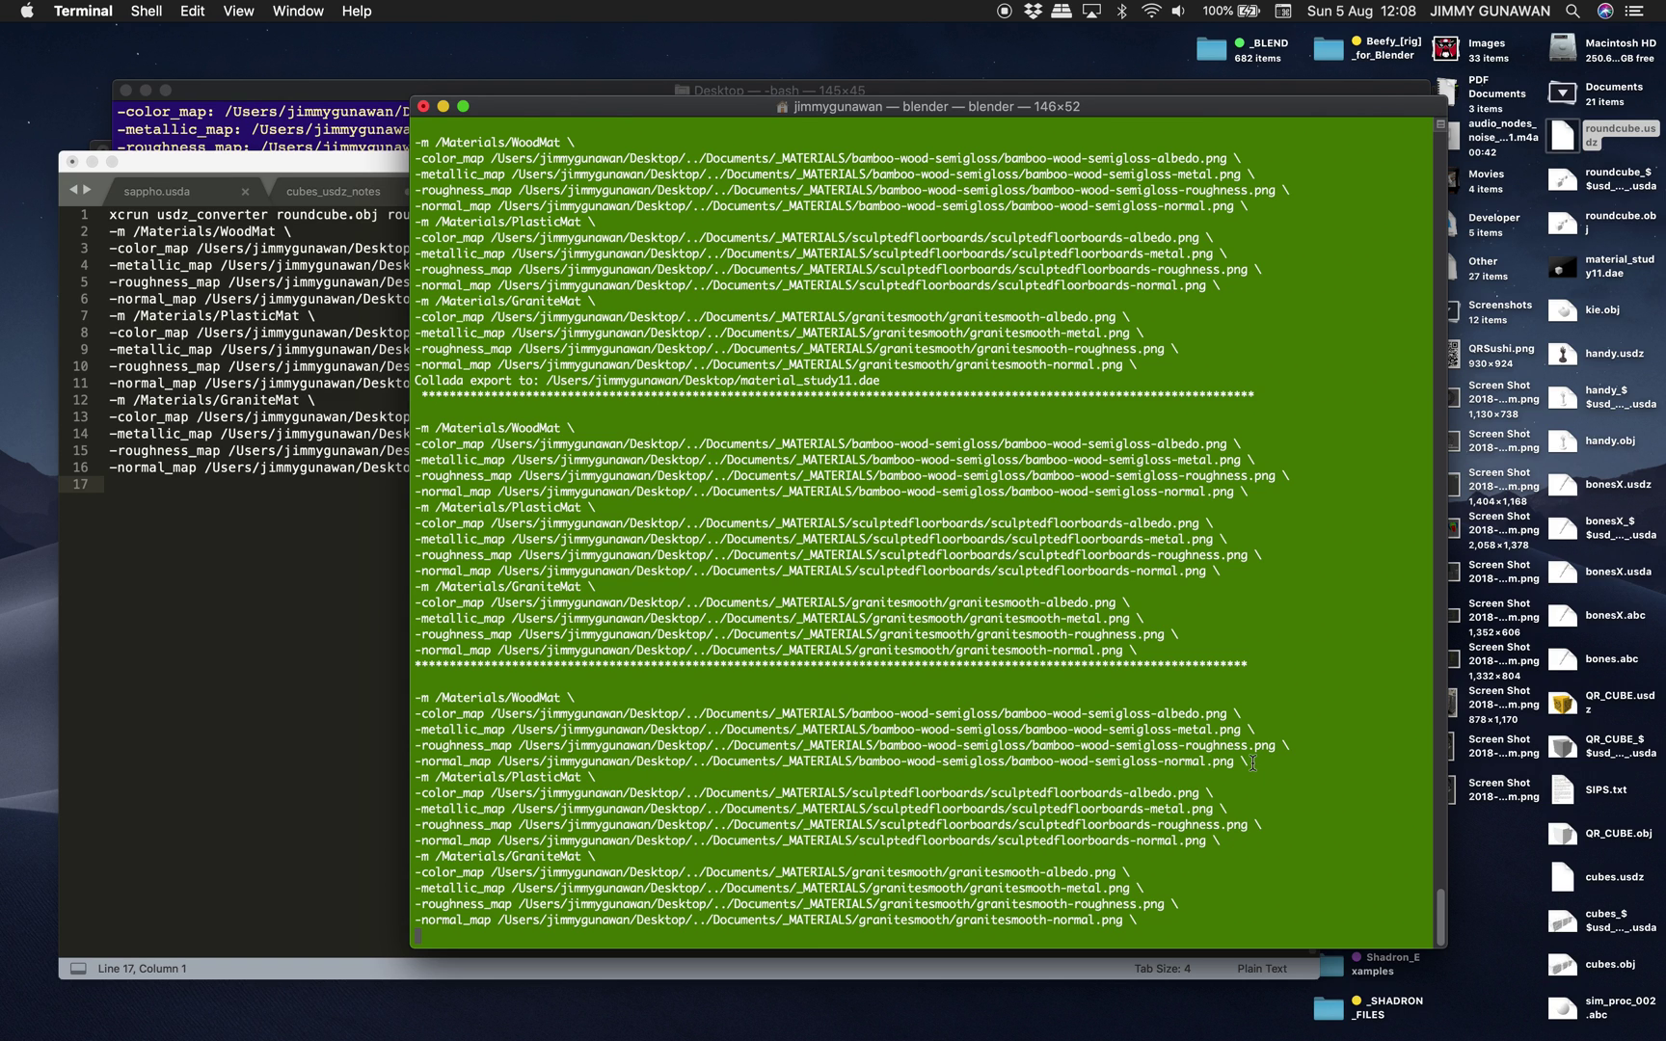
pyautogui.moveTo(1144, 106); pyautogui.dragTo(1193, 86)
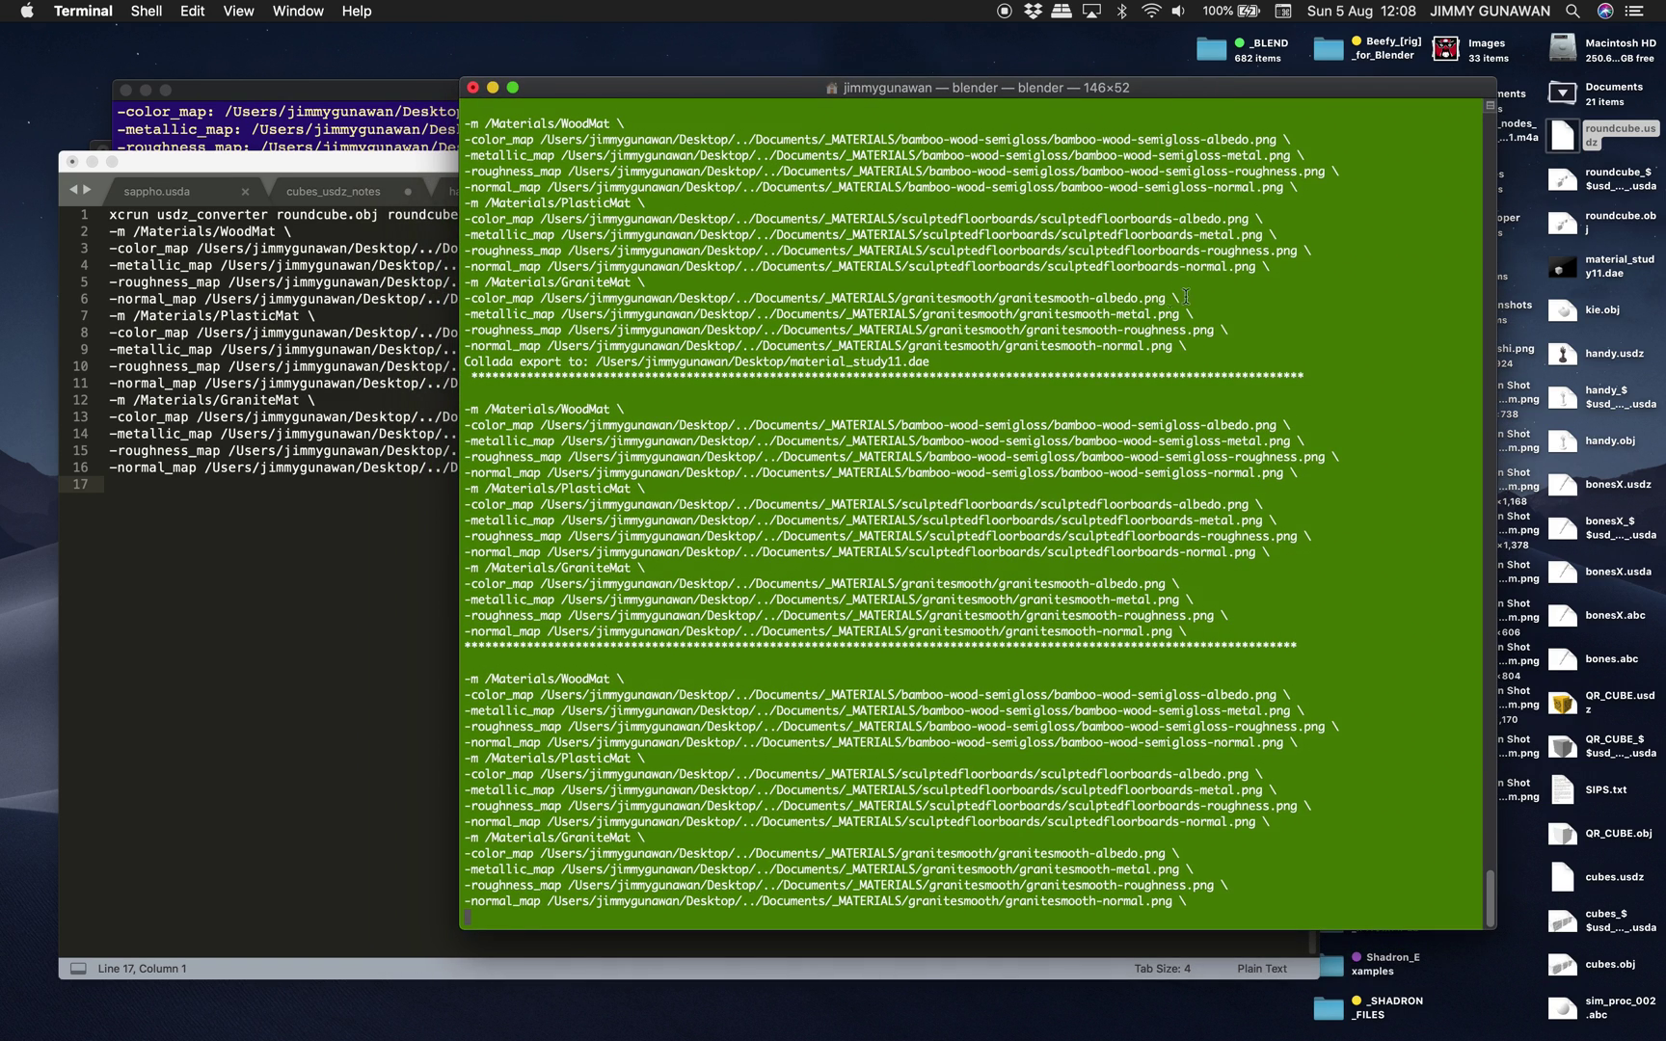
# Switch to Blender 2.80 to view the three textured cubes, and return to the desktop
pyautogui.hotkey('ctrl', 'Right')
pyautogui.hotkey('ctrl', 'Right')
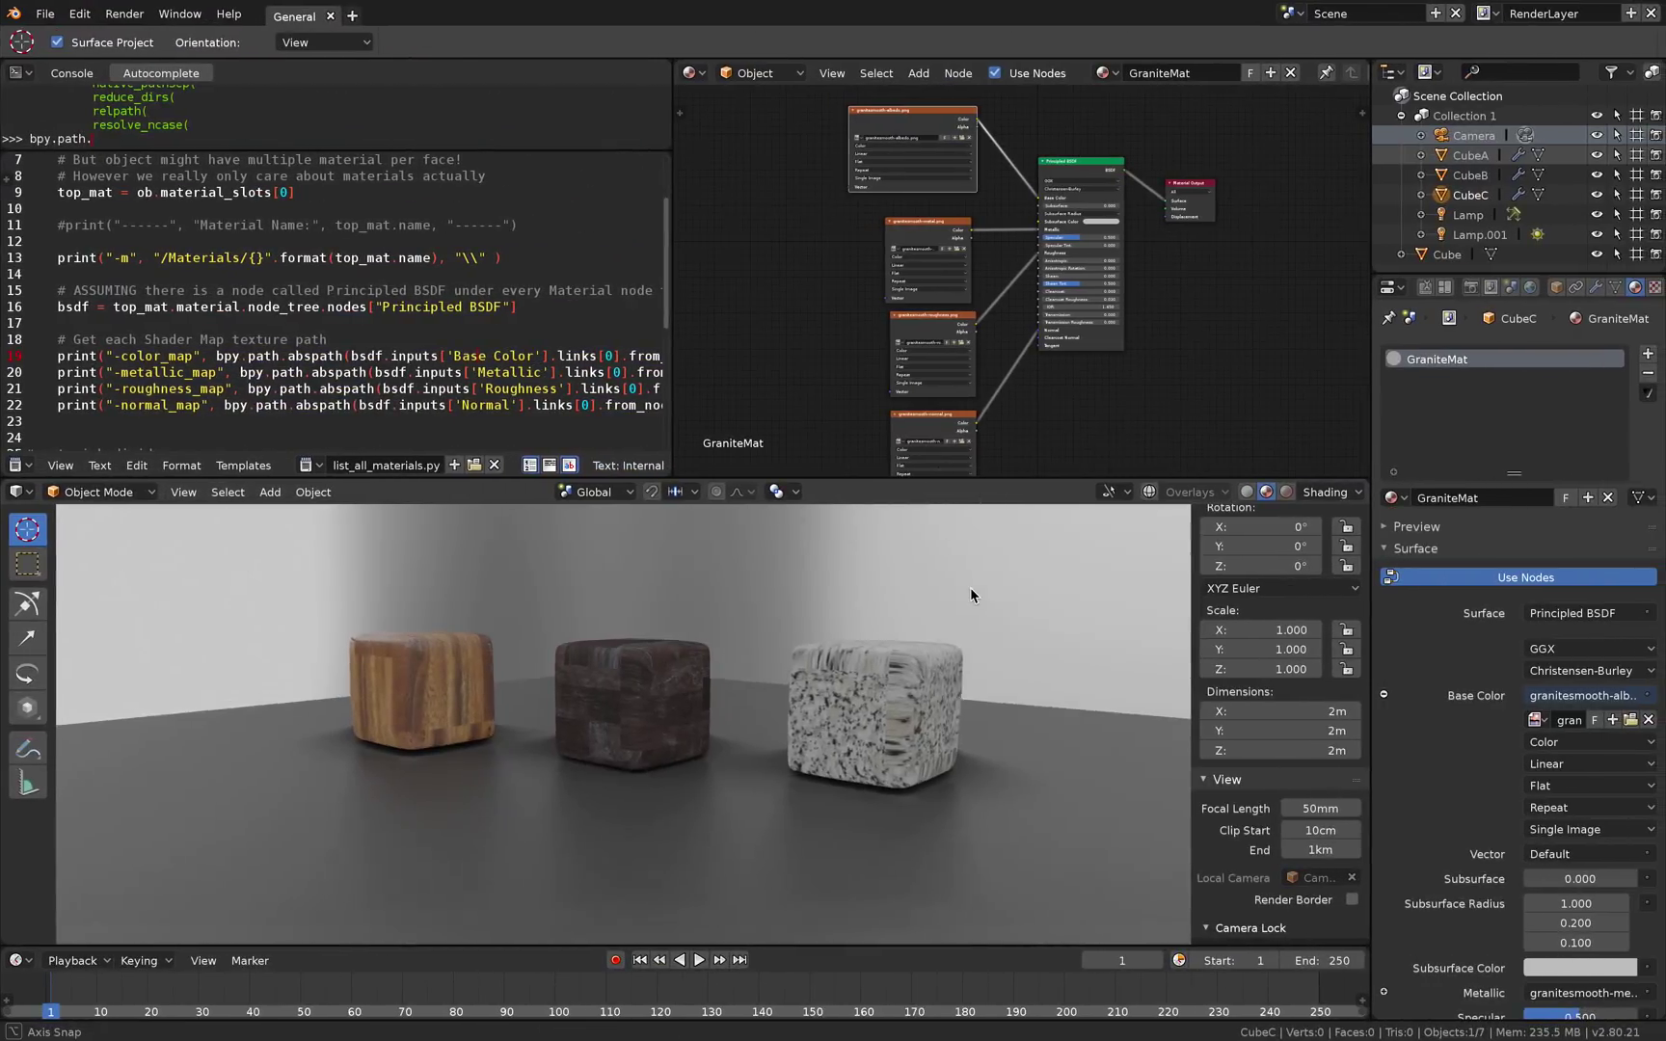
pyautogui.hotkey('ctrl', 'Left')
# Preview roundcube_$$usd_converter$$_.usda and roundcube.usdz from the desktop, rotating the textured USDZ model to inspect its materials
pyautogui.click(1567, 178)
pyautogui.press('space')
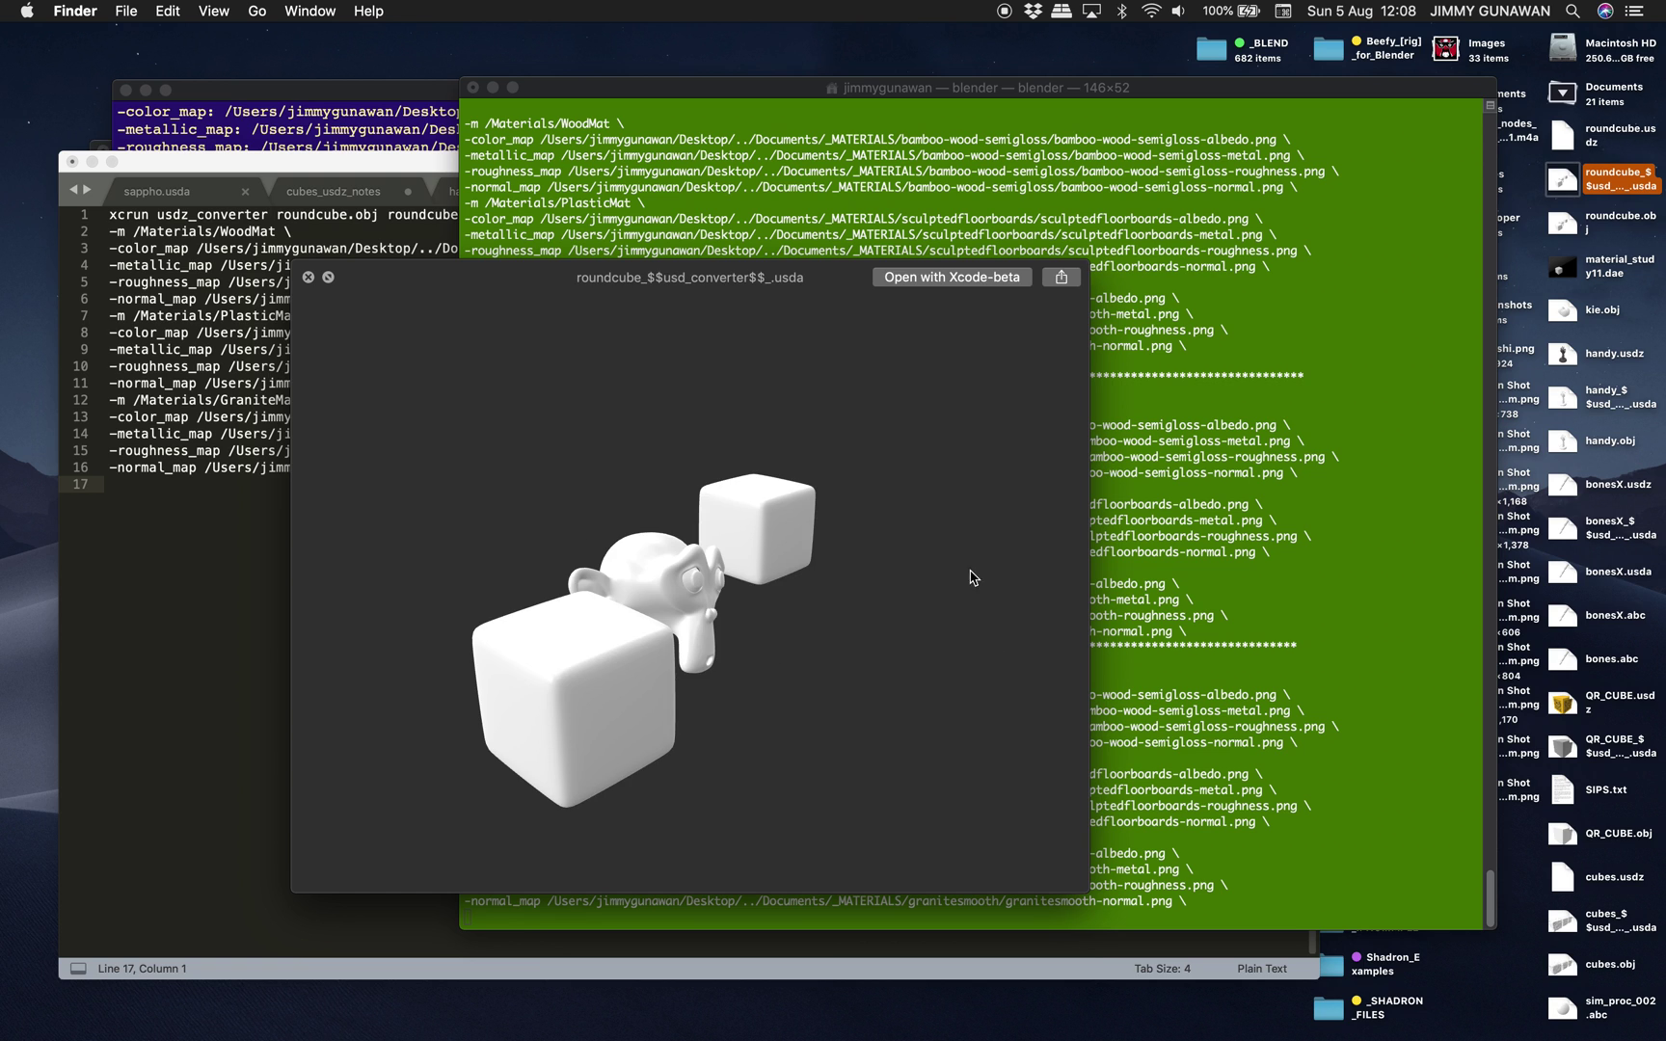
pyautogui.click(1561, 143)
pyautogui.press('space')
pyautogui.press('space')
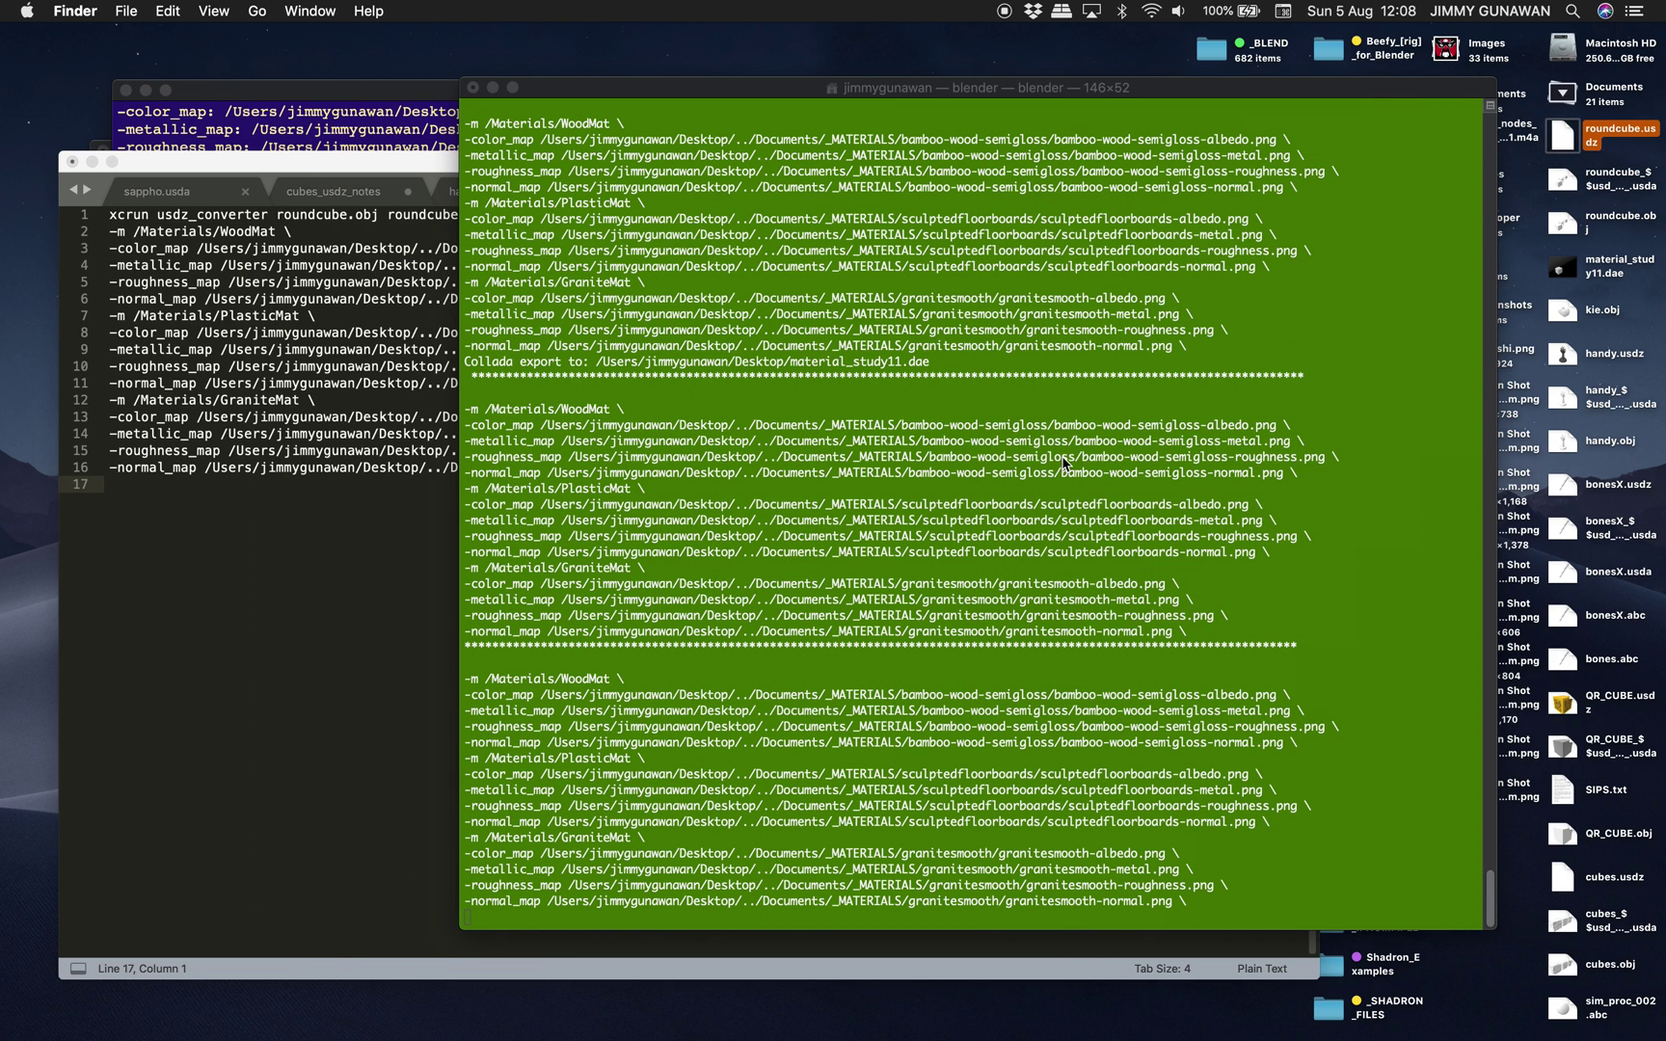
pyautogui.moveTo(887, 519); pyautogui.dragTo(769, 586)
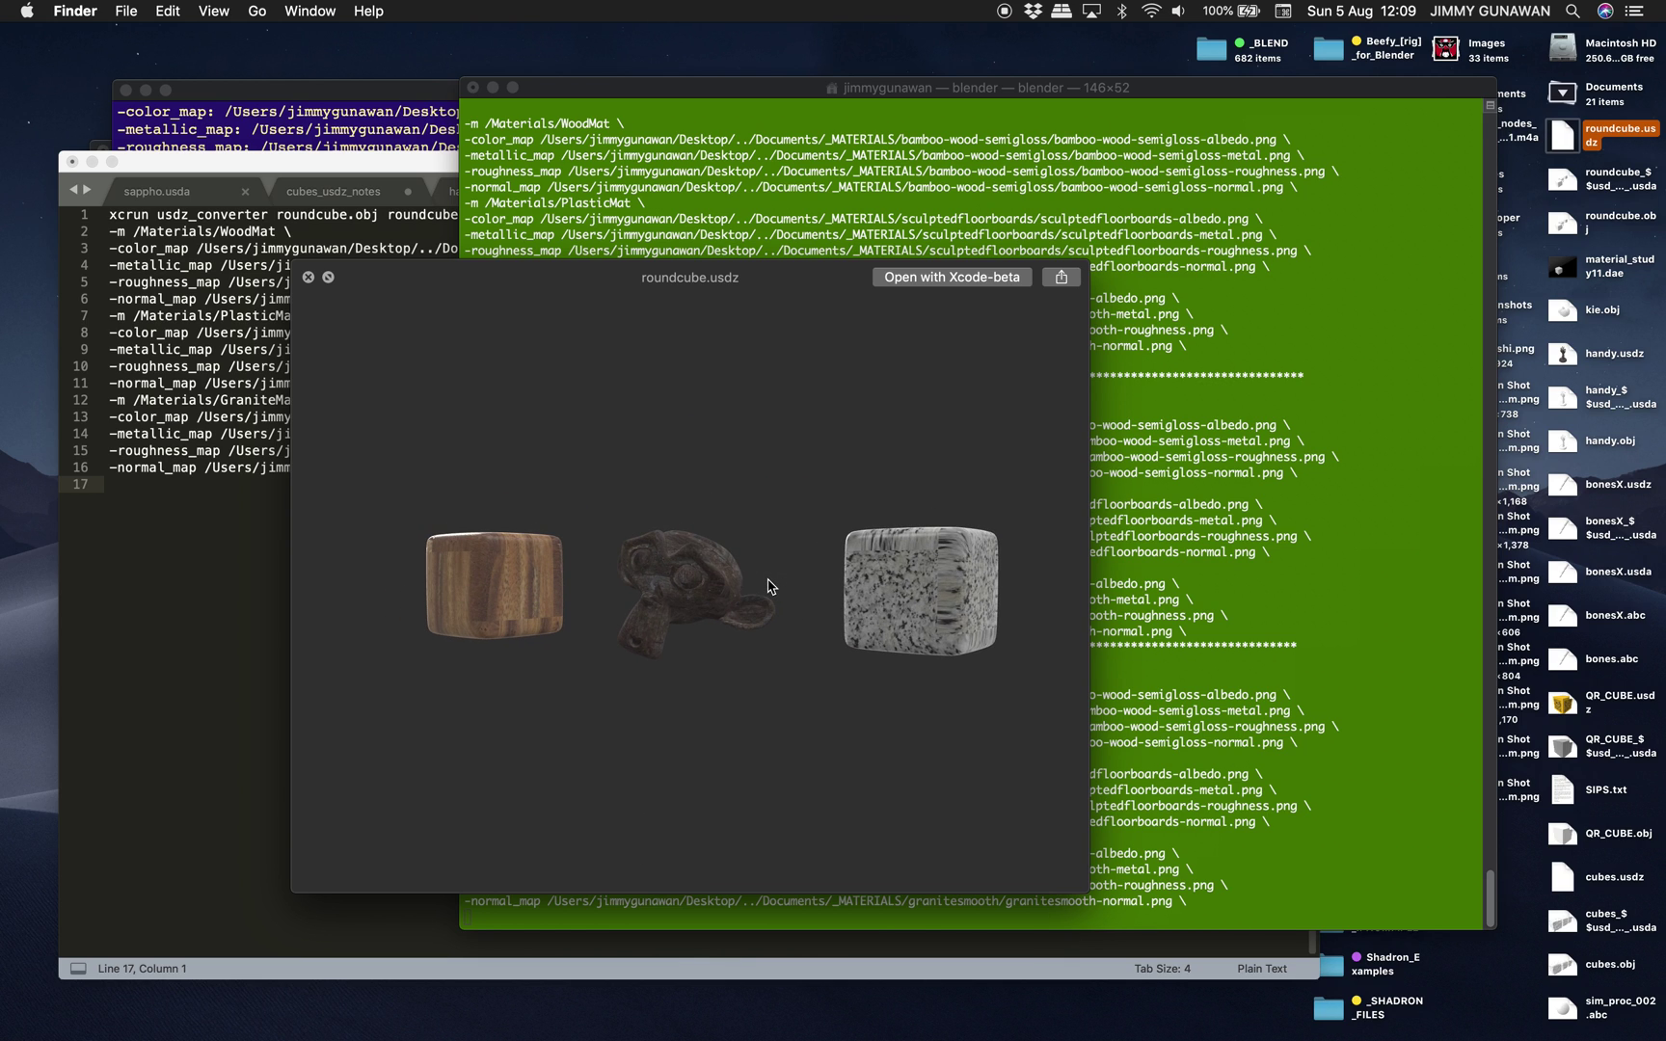